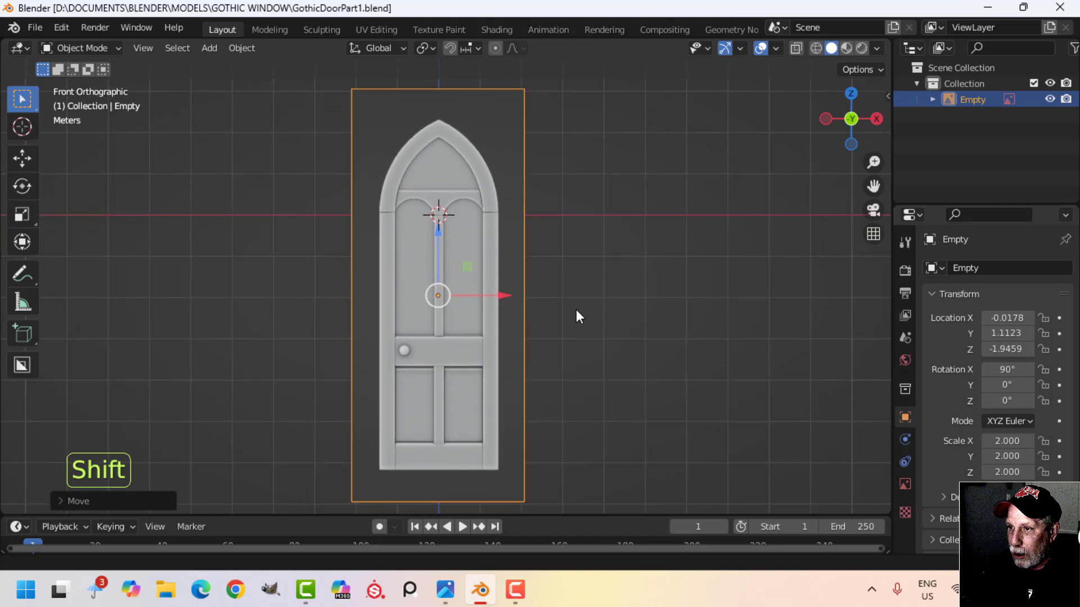
# - Hide the viewport gizmos, deselect the door reference image and maximize the 3D viewport around it
pyautogui.click(725, 48)
pyautogui.click(761, 48)
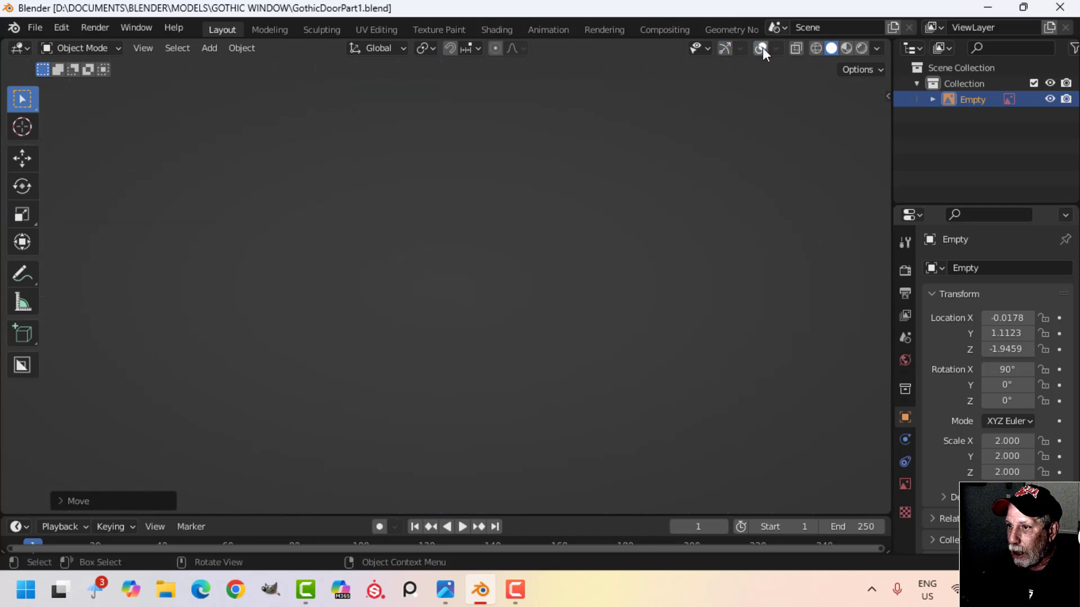
pyautogui.click(760, 49)
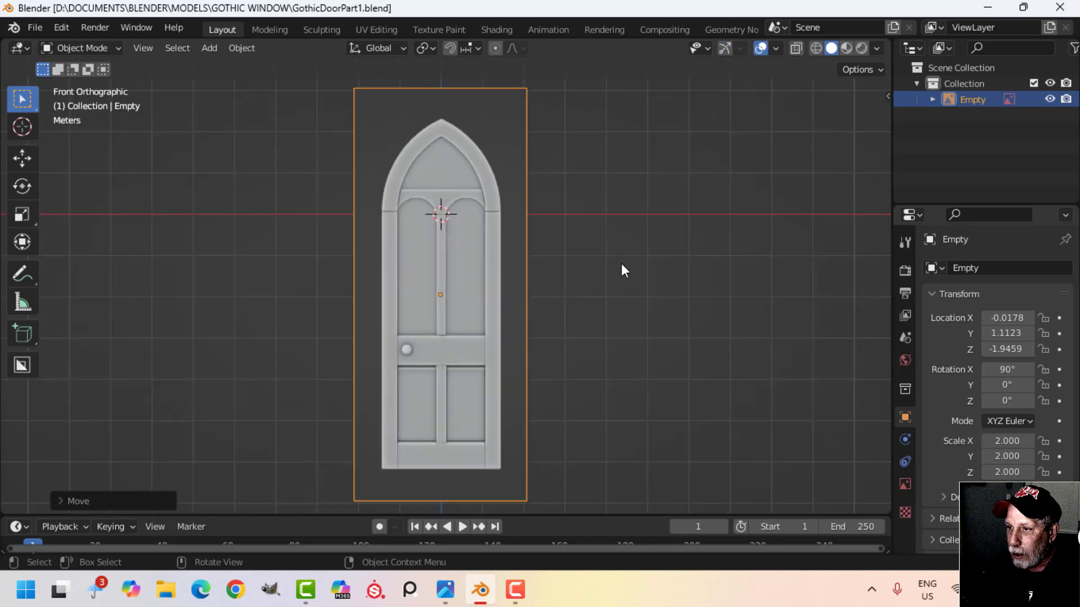
pyautogui.click(637, 315)
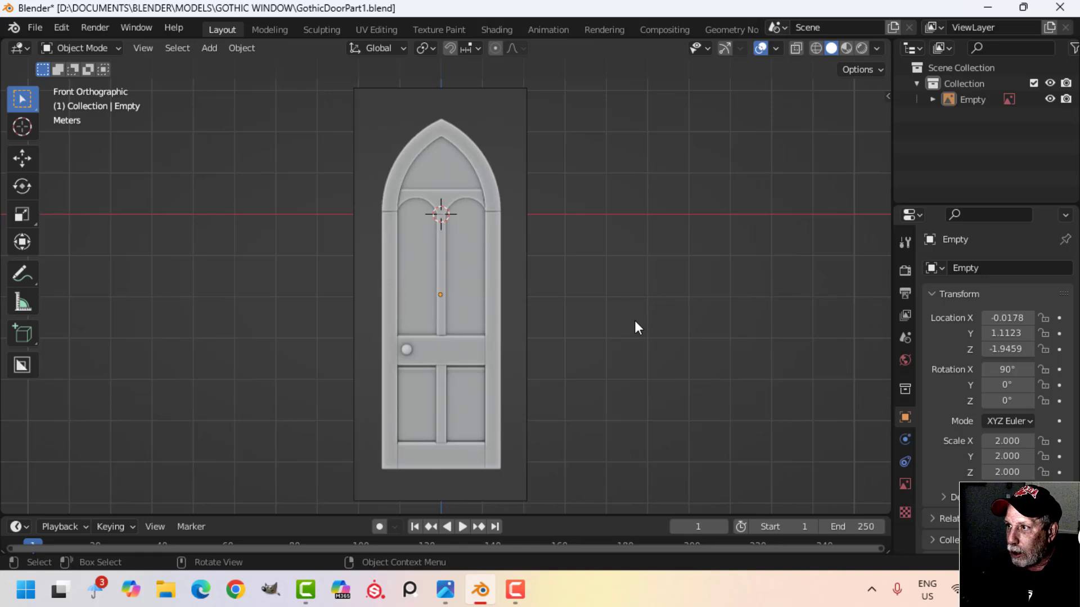
pyautogui.scroll(1, 635, 321)
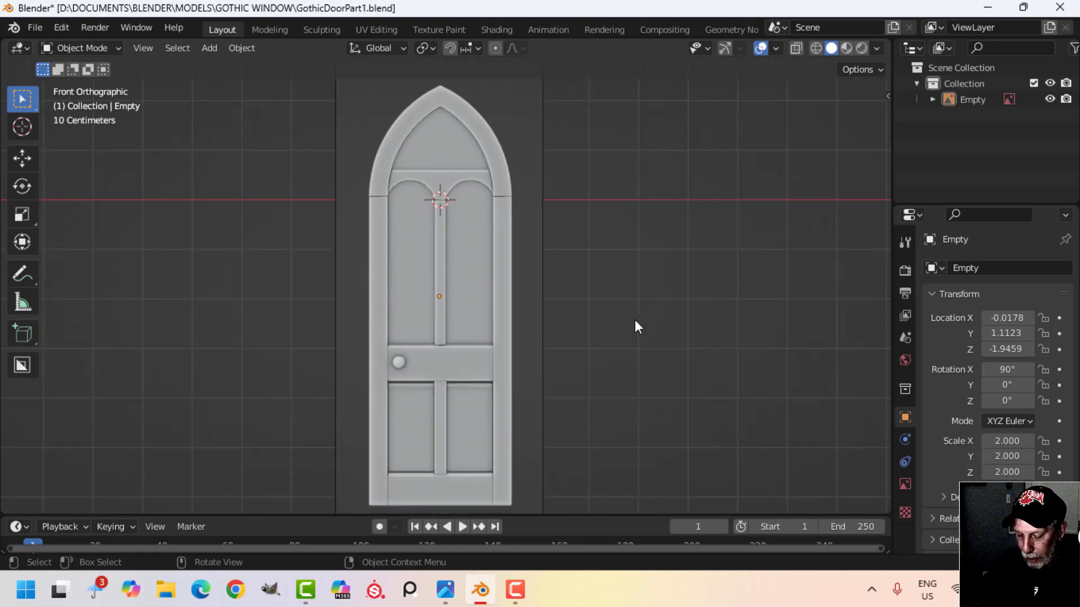
pyautogui.hotkey('ctrl', 'space')
pyautogui.scroll(-1, 667, 311)
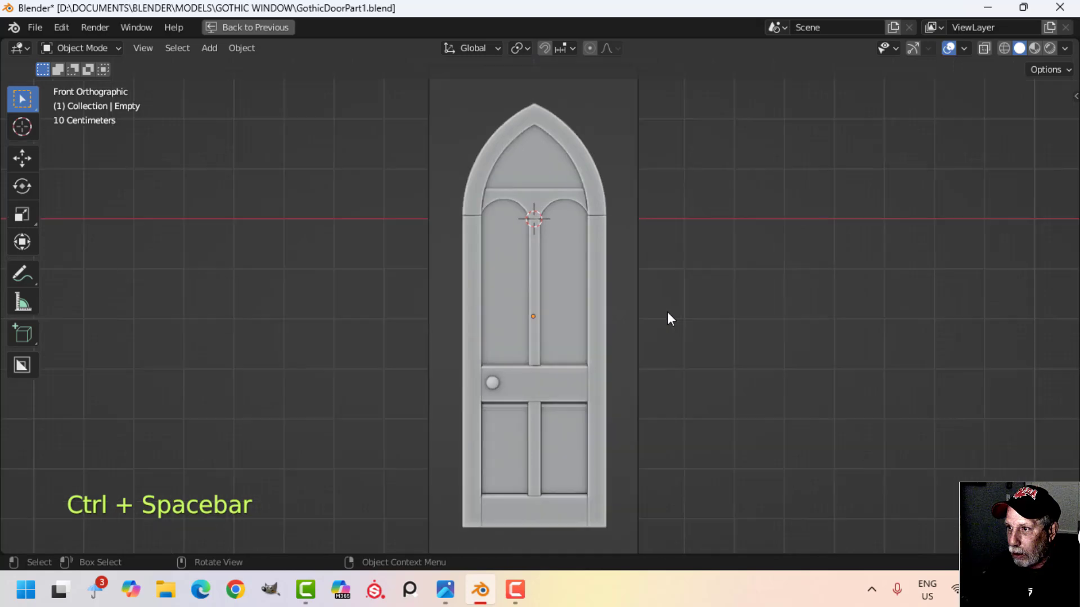
pyautogui.keyDown('shift'); pyautogui.moveTo(668, 304); pyautogui.dragTo(627, 307, button='middle'); pyautogui.keyUp('shift')
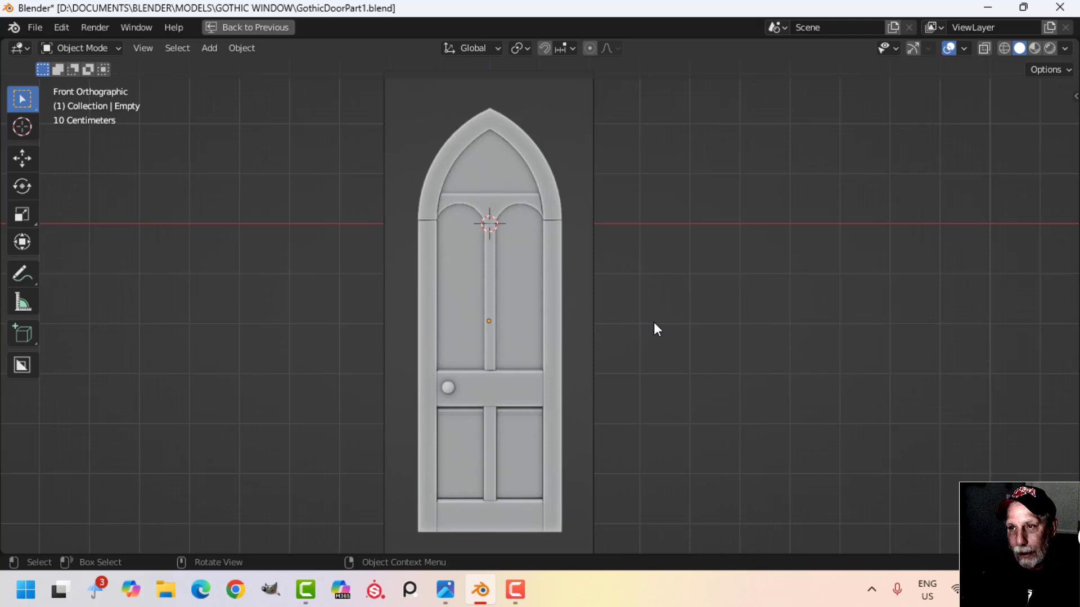
# - View the finished doors in 3Doors-studio.jpg, return to Blender and restore the full layout with the gizmos shown
pyautogui.click(445, 590)
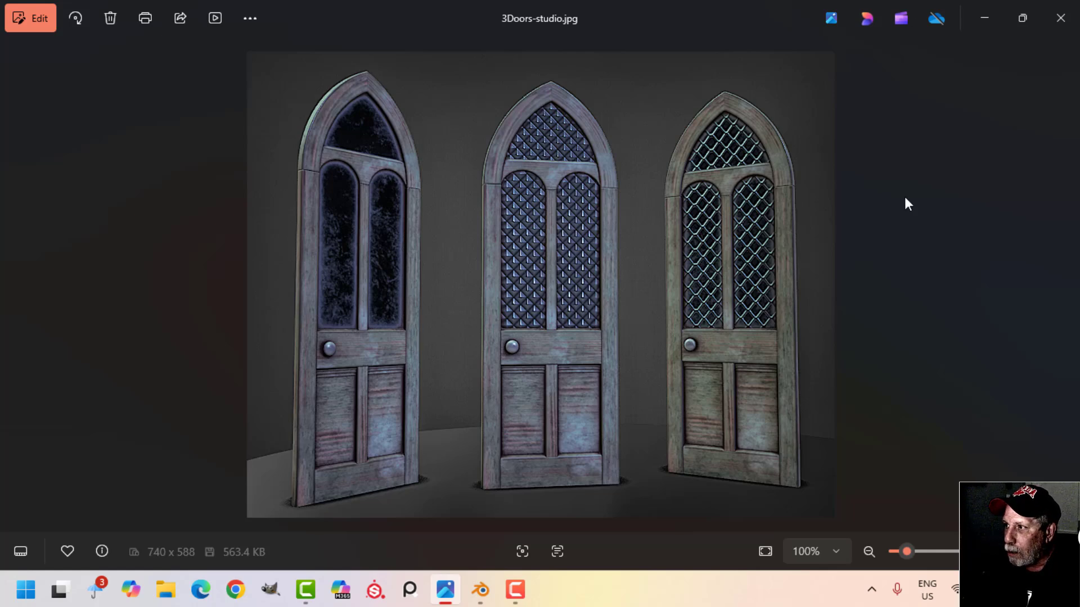
pyautogui.click(981, 18)
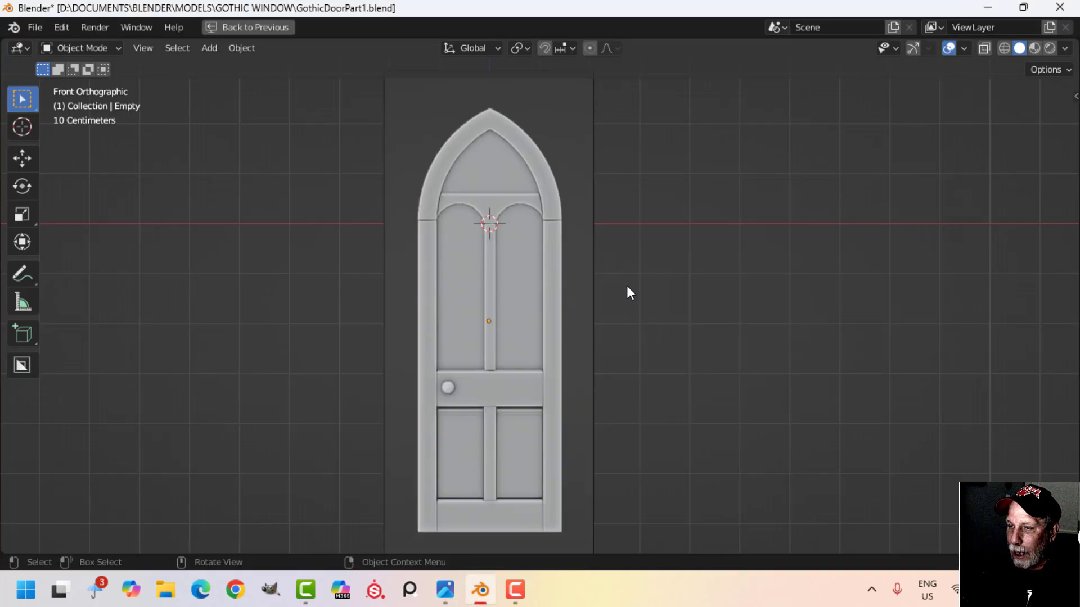
pyautogui.click(278, 27)
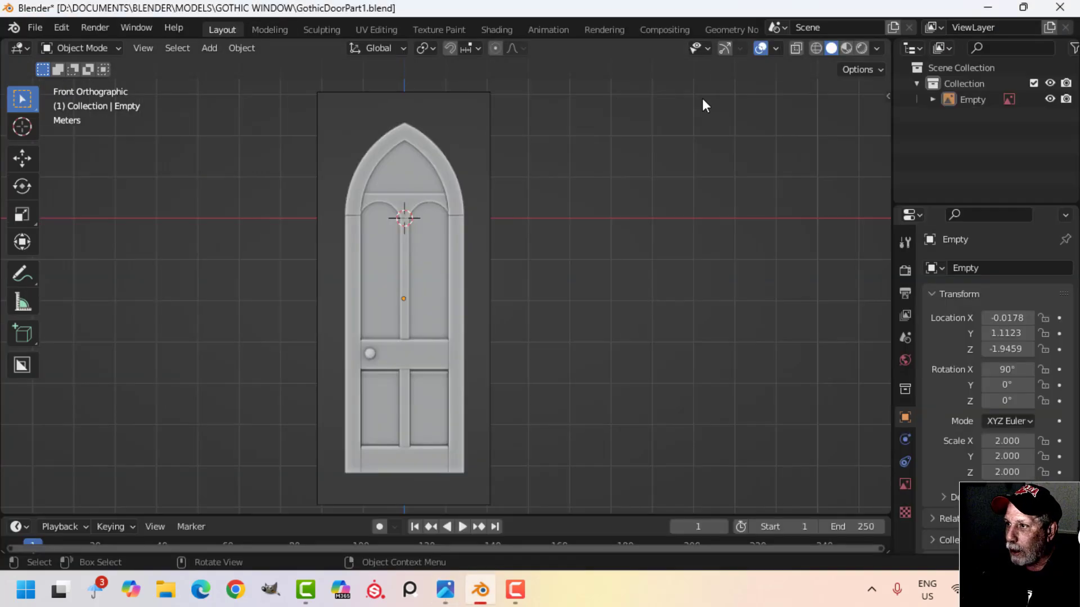
pyautogui.click(725, 48)
# - Examine how the door reference image lines up with the 3D cursor at the top of the centre mullion in front view
pyautogui.scroll(2, 531, 311)
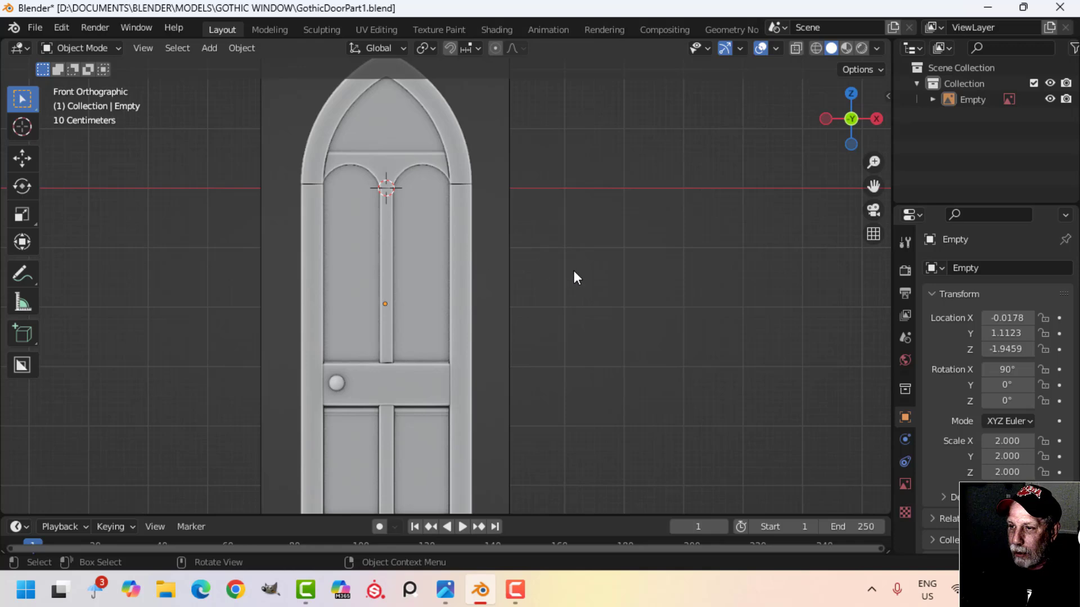
pyautogui.scroll(-1, 573, 271)
pyautogui.click(457, 265)
pyautogui.scroll(-3, 622, 284)
pyautogui.moveTo(620, 284)
pyautogui.mouseDown(button='middle')
pyautogui.moveTo(624, 274)
pyautogui.moveTo(443, 302)
pyautogui.moveTo(628, 294)
pyautogui.mouseUp(button='middle')
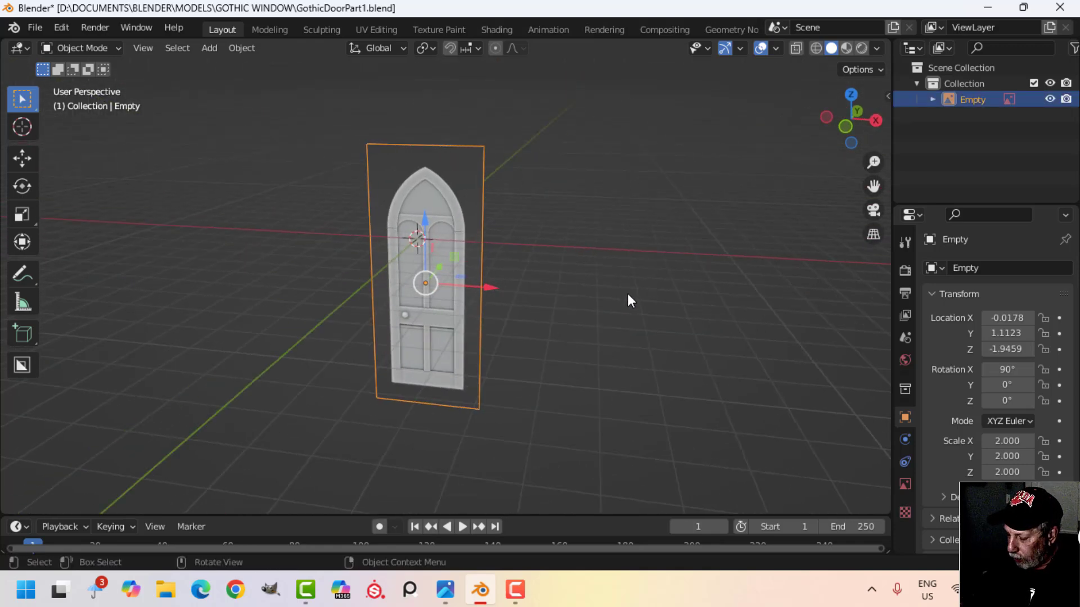
pyautogui.press('KP_1')
pyautogui.scroll(4, 584, 284)
pyautogui.keyDown('shift'); pyautogui.moveTo(511, 262); pyautogui.dragTo(514, 309, button='middle'); pyautogui.keyUp('shift')
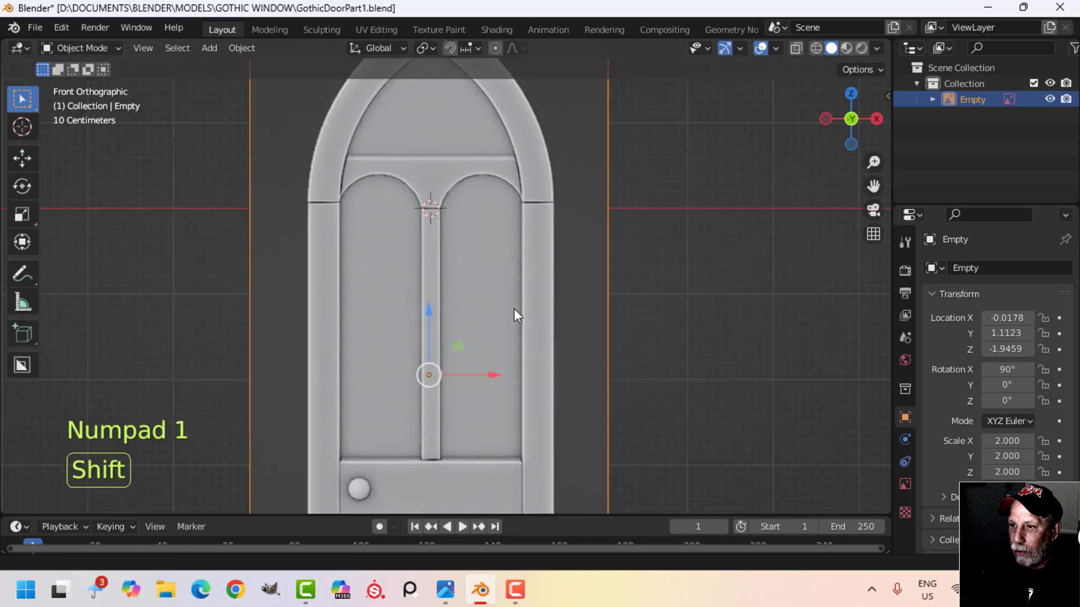
pyautogui.scroll(5, 480, 240)
pyautogui.keyDown('shift'); pyautogui.moveTo(480, 240); pyautogui.dragTo(405, 349, button='middle'); pyautogui.keyUp('shift')
pyautogui.scroll(4, 401, 304)
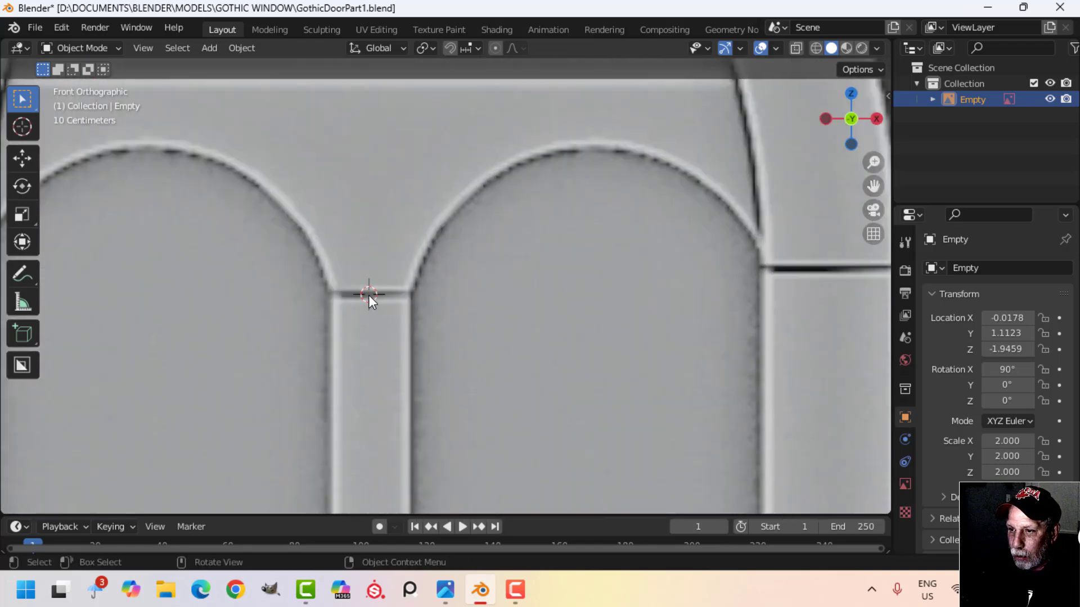
pyautogui.scroll(-6, 365, 294)
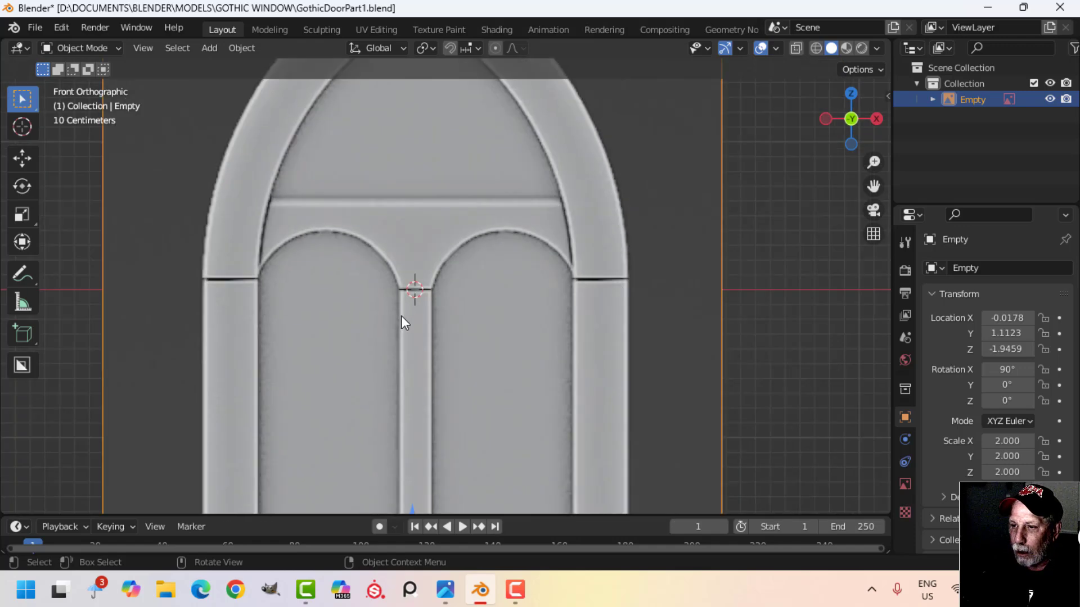
pyautogui.scroll(-2, 426, 316)
pyautogui.keyDown('shift'); pyautogui.moveTo(427, 317); pyautogui.dragTo(456, 271, button='middle'); pyautogui.keyUp('shift')
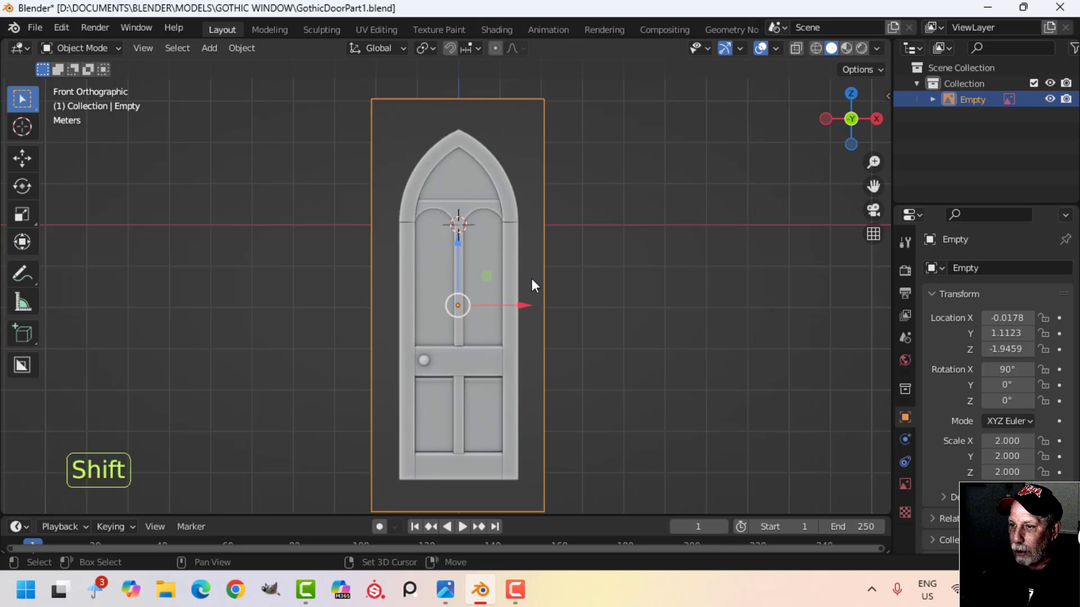
# - Add a mesh plane at the world origin and enter Edit Mode on it
pyautogui.hotkey('shift', 'a')
pyautogui.moveTo(481, 106)
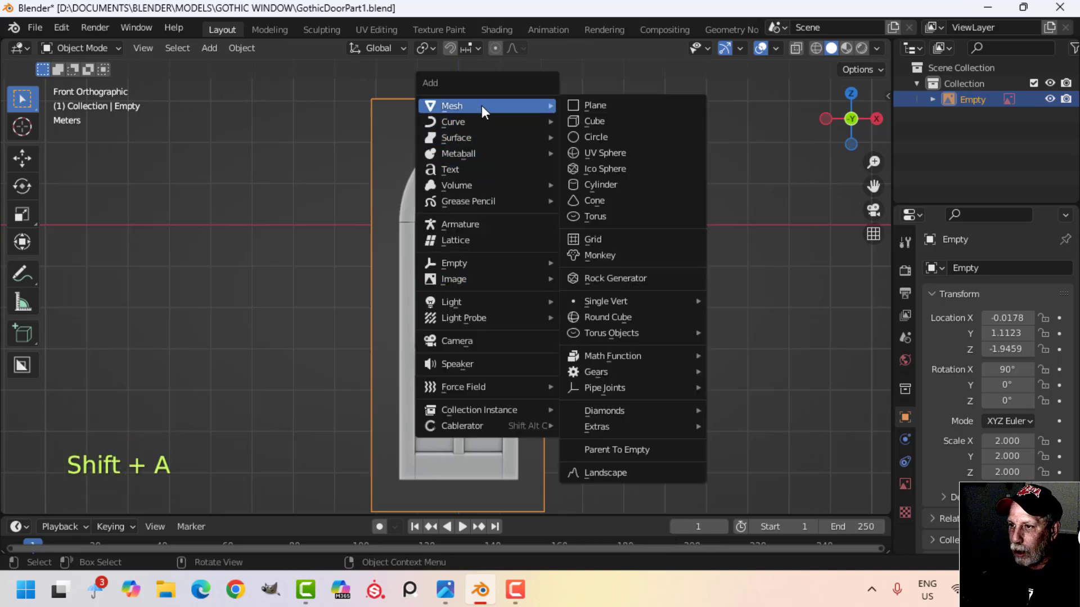
pyautogui.click(588, 105)
pyautogui.press('Tab')
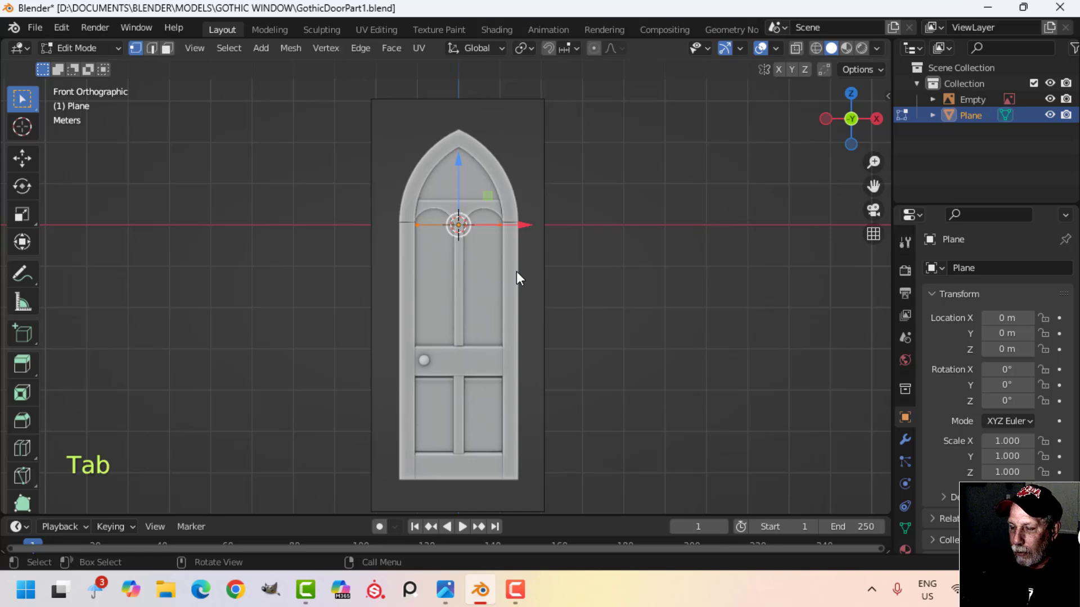
# - Scale the plane down to the door frame's width and place it on the seam below the arch on the left side
pyautogui.scroll(3, 516, 271)
pyautogui.keyDown('shift'); pyautogui.moveTo(525, 236); pyautogui.dragTo(538, 308, button='middle'); pyautogui.keyUp('shift')
pyautogui.press('s')
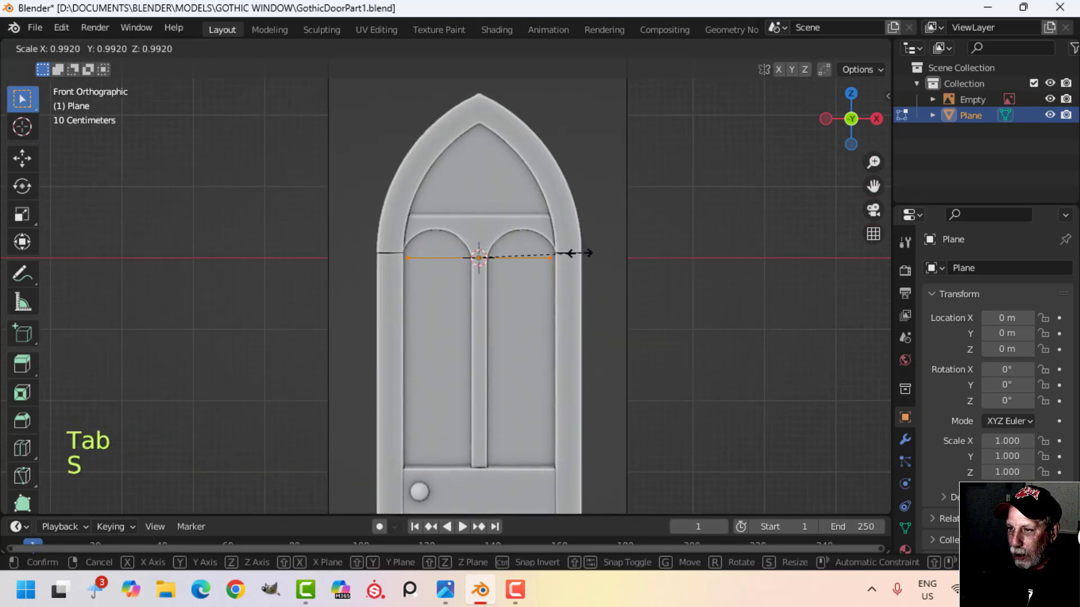
pyautogui.click(486, 259)
pyautogui.press('g')
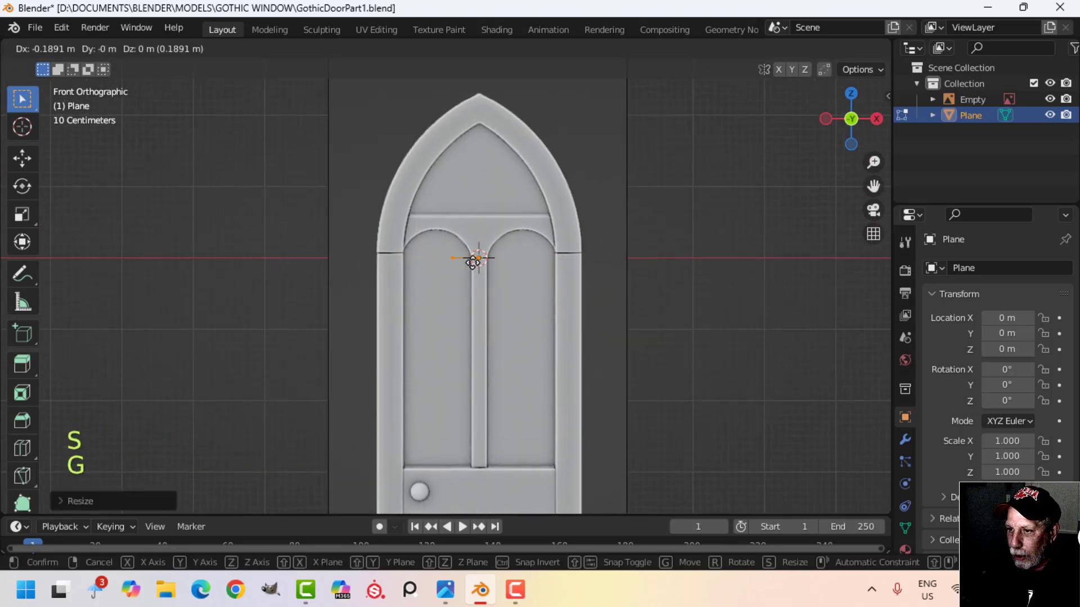
pyautogui.click(405, 256)
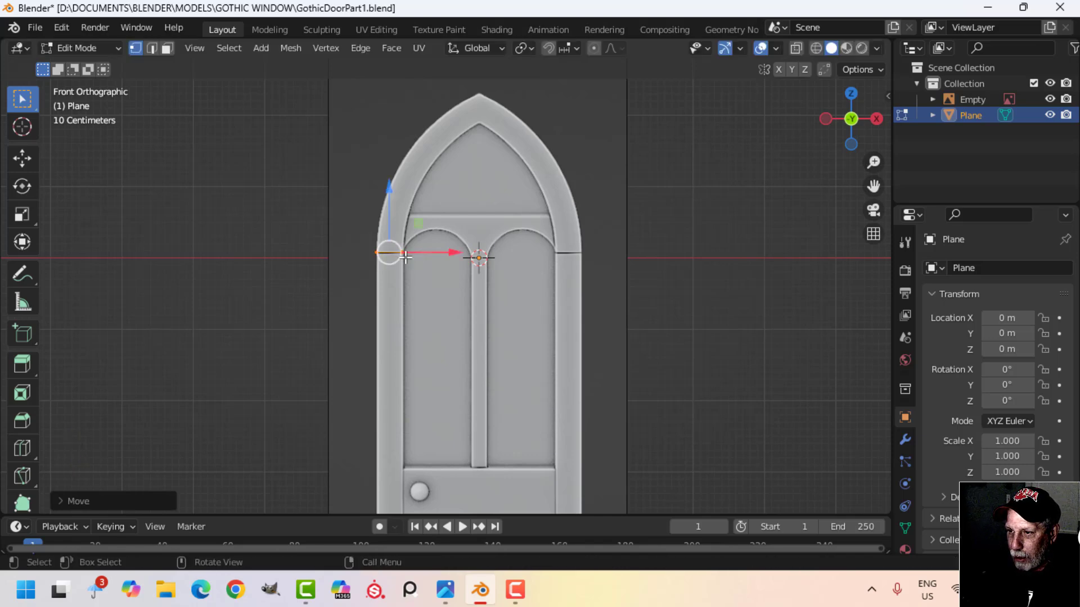
pyautogui.scroll(3, 406, 257)
pyautogui.keyDown('shift'); pyautogui.moveTo(410, 260); pyautogui.dragTo(488, 303, button='middle'); pyautogui.keyUp('shift')
pyautogui.scroll(2, 486, 299)
pyautogui.press('s')
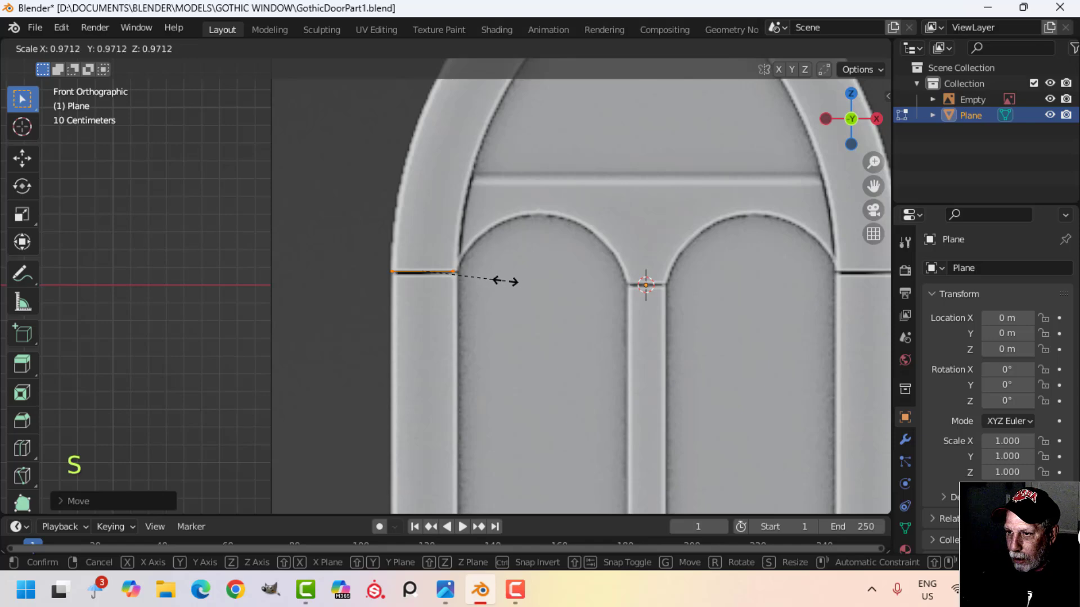
pyautogui.click(503, 280)
# - Extrude the plane straight up along Z from the left frame seam to partway up the pointed arch
pyautogui.scroll(-4, 495, 284)
pyautogui.keyDown('shift'); pyautogui.moveTo(494, 294); pyautogui.dragTo(509, 320, button='middle'); pyautogui.keyUp('shift')
pyautogui.scroll(-2, 502, 315)
pyautogui.press('e')
pyautogui.rightClick(475, 300)
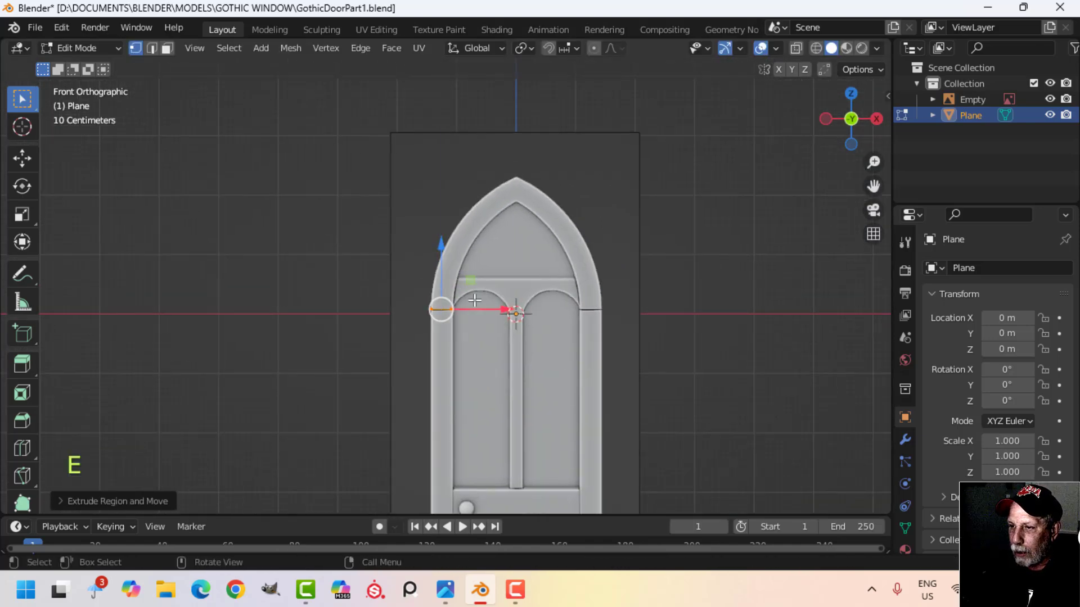
pyautogui.moveTo(442, 253); pyautogui.dragTo(456, 198)
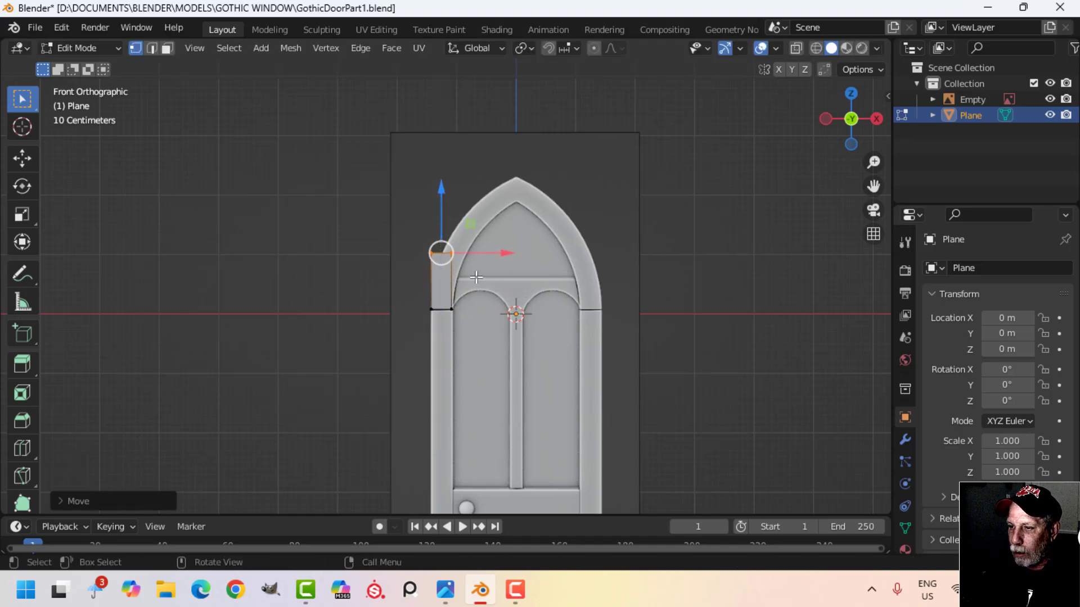
# - Snap the 3D cursor to the selected top of the extrusion and set the cursor's X location to 0.8731 m
pyautogui.scroll(-1, 521, 300)
pyautogui.keyDown('shift'); pyautogui.moveTo(532, 293); pyautogui.dragTo(476, 293, button='middle'); pyautogui.keyUp('shift')
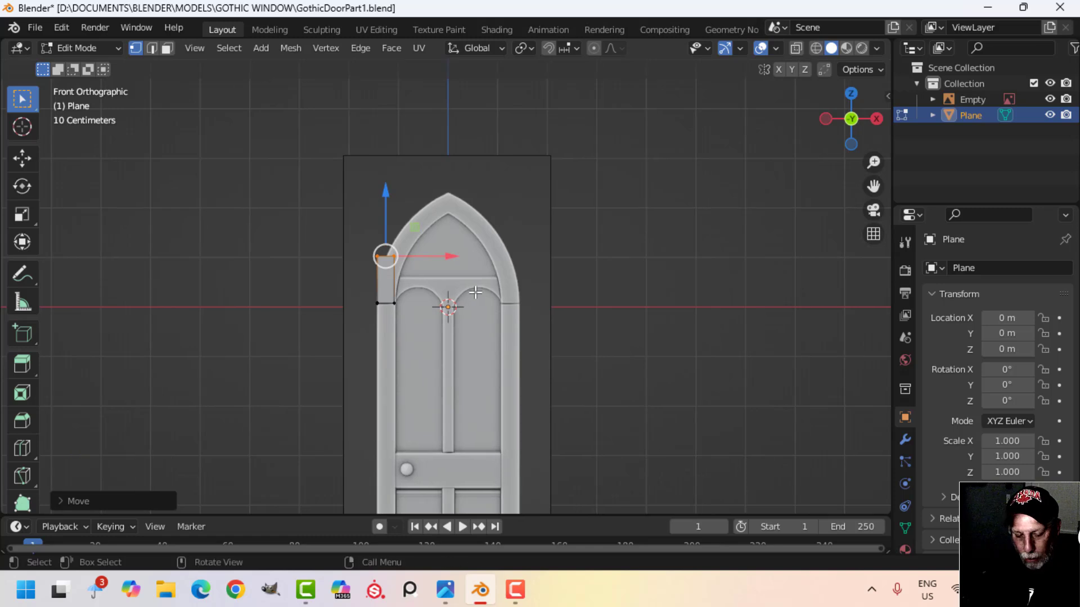
pyautogui.hotkey('shift', 's')
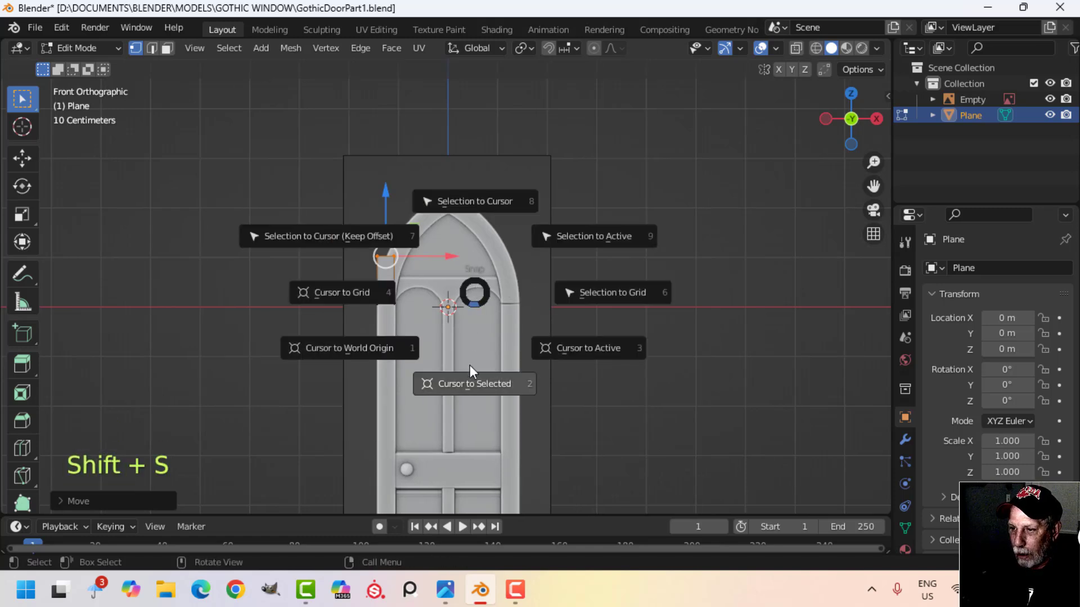
pyautogui.click(467, 382)
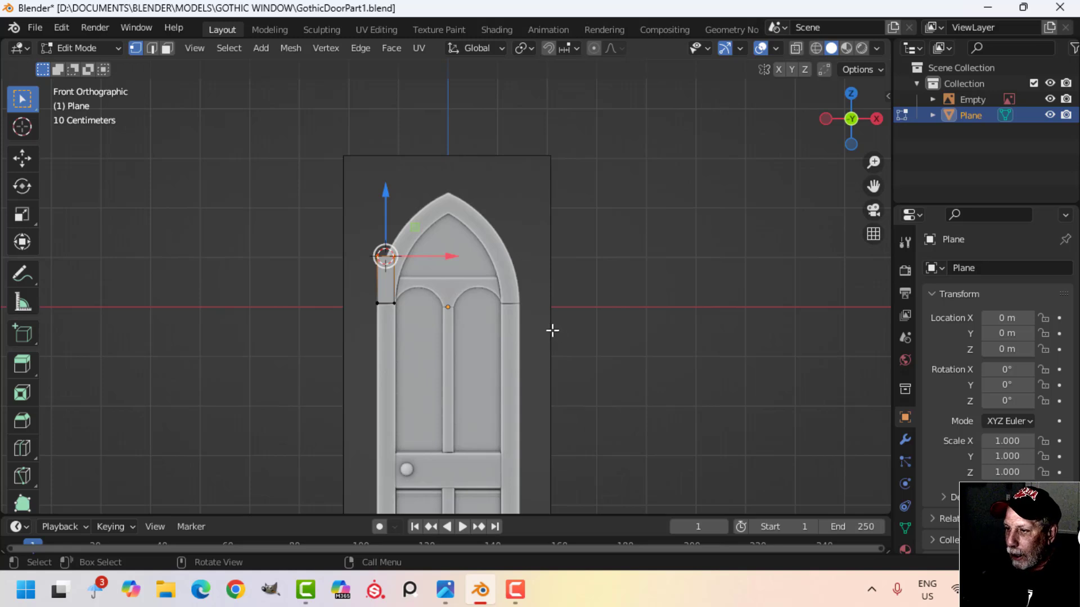
pyautogui.press('n')
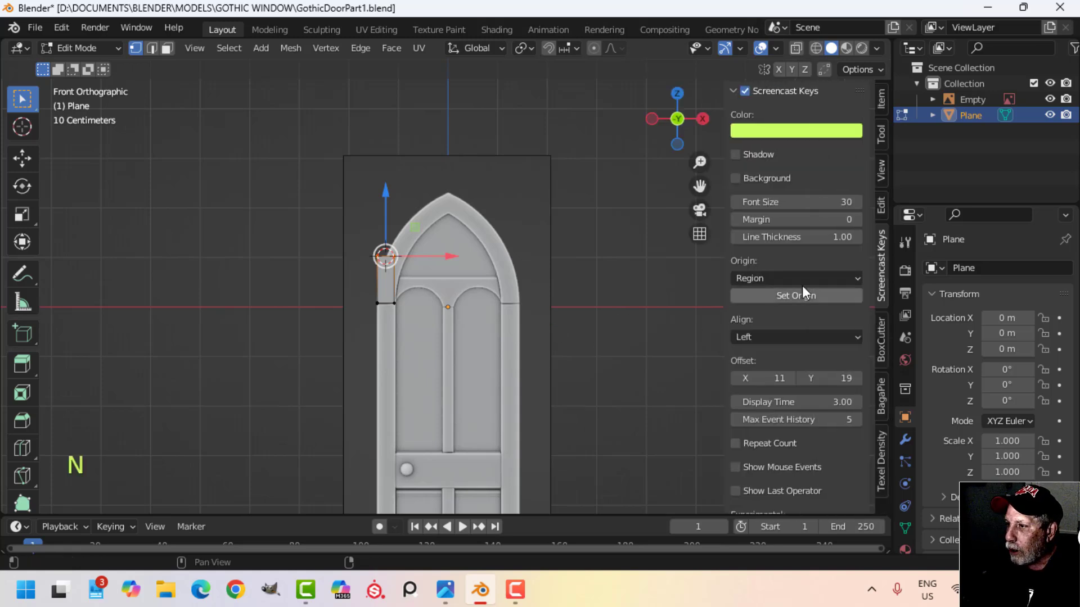
pyautogui.click(881, 166)
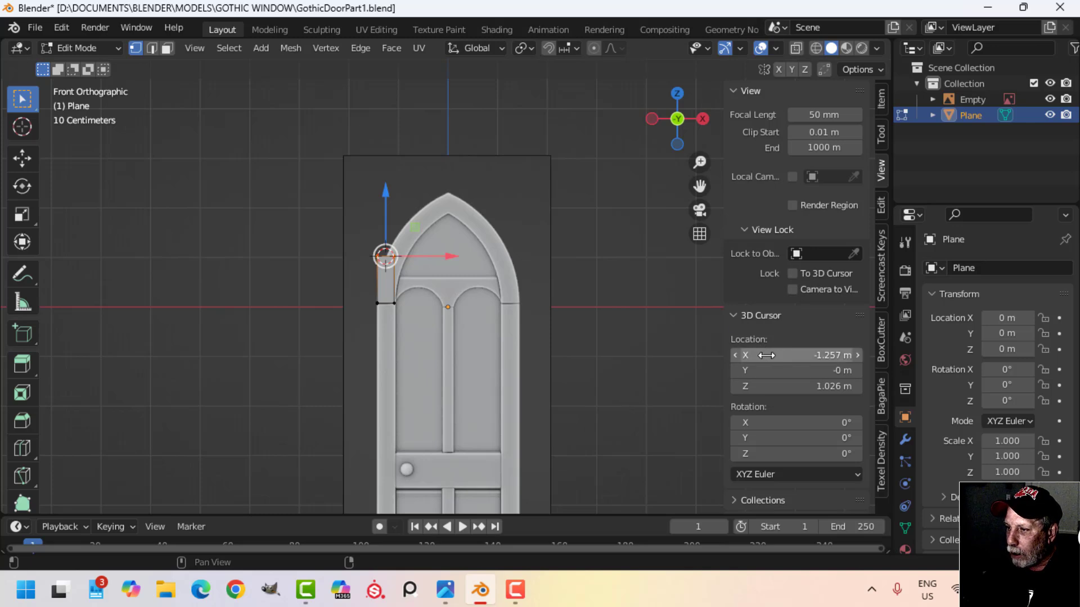
pyautogui.moveTo(766, 356); pyautogui.dragTo(829, 356)
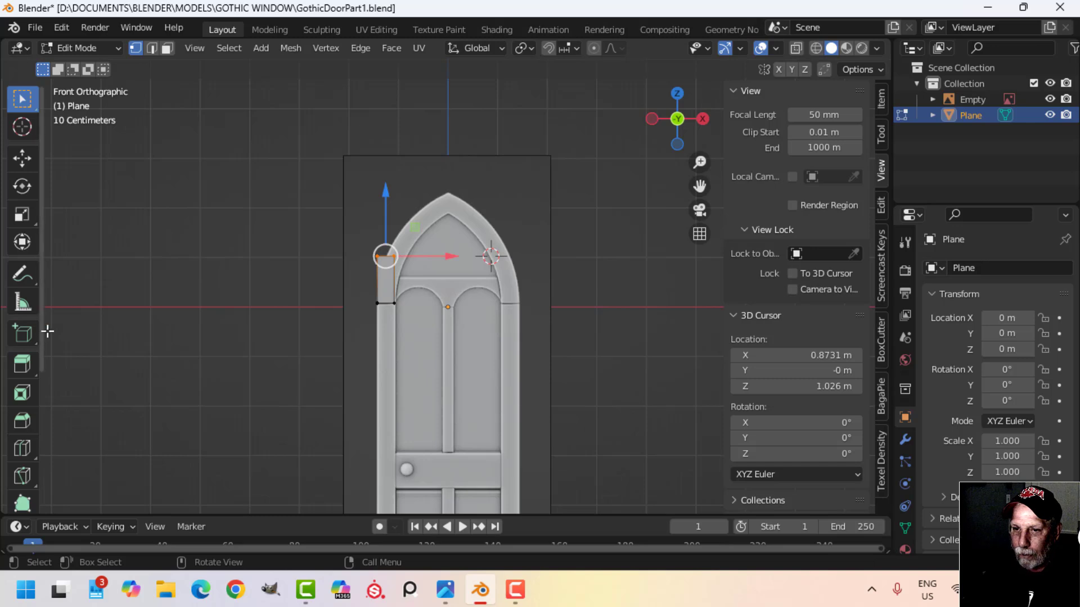
# - Activate the Spin tool about the Y axis and try spinning the selected top face around the 3D cursor with 12 steps
pyautogui.scroll(-5, 26, 289)
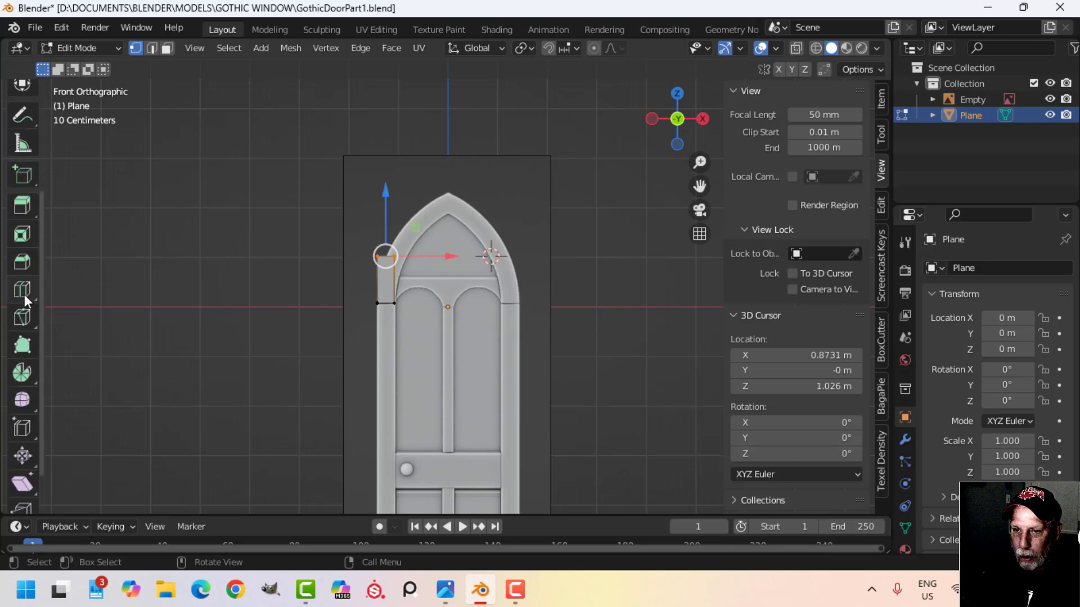
pyautogui.click(23, 373)
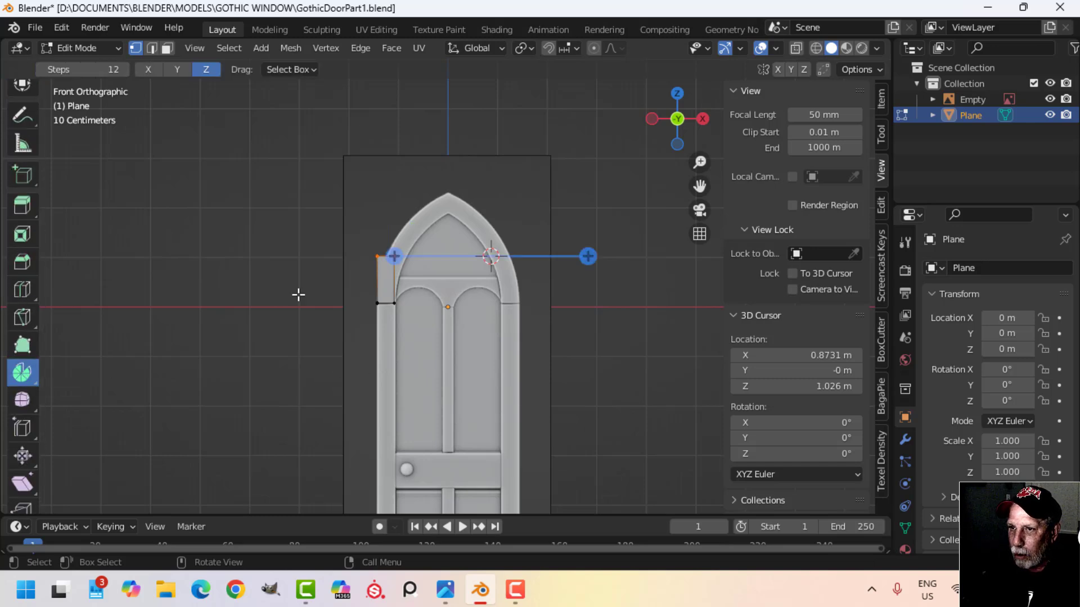
pyautogui.click(177, 69)
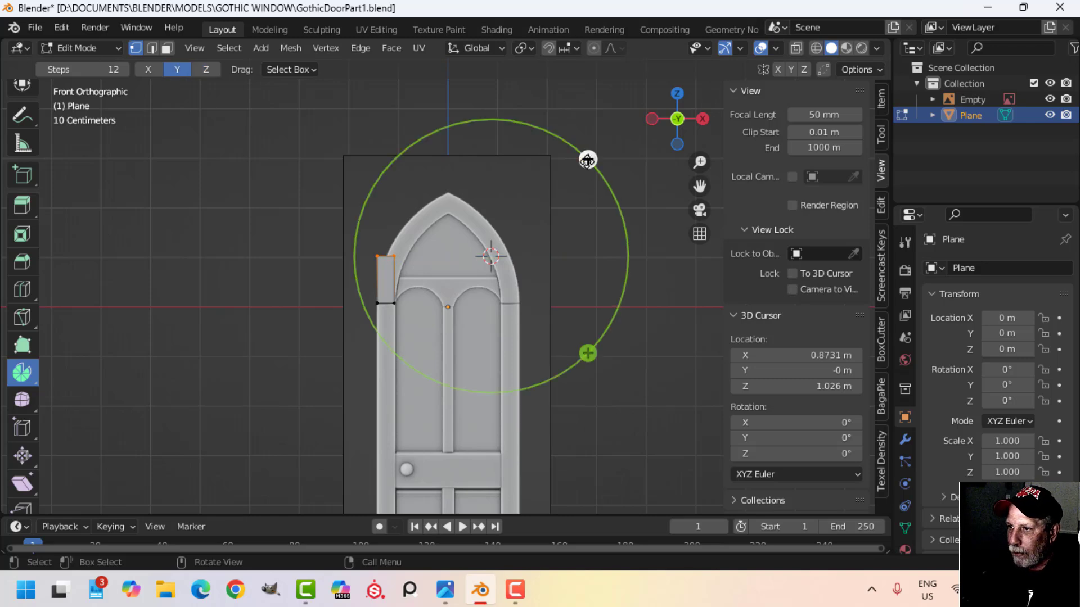
pyautogui.moveTo(588, 160); pyautogui.dragTo(592, 288)
pyautogui.hotkey('ctrl', 'z')
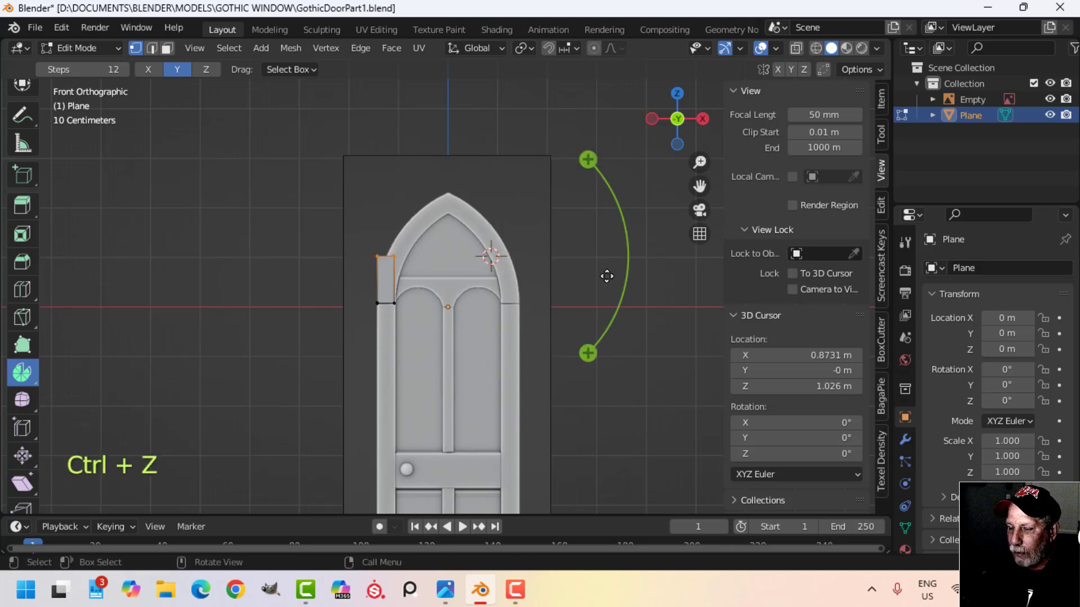
# - Move the entire block down along Z by about 0.98 m so its top edge sits on the frame seam
pyautogui.press('a')
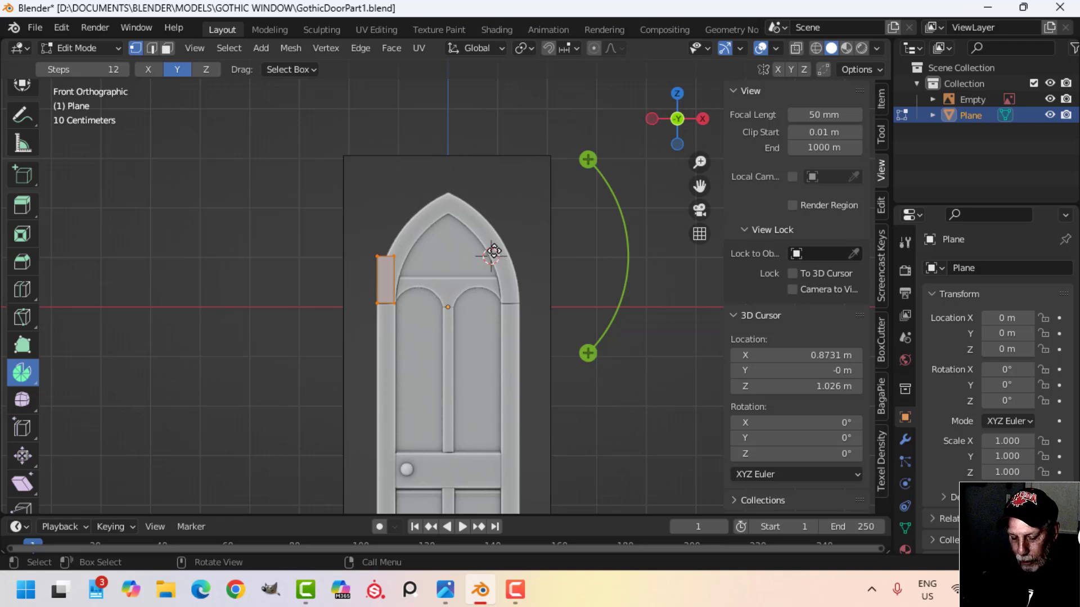
pyautogui.press('g')
pyautogui.press('z')
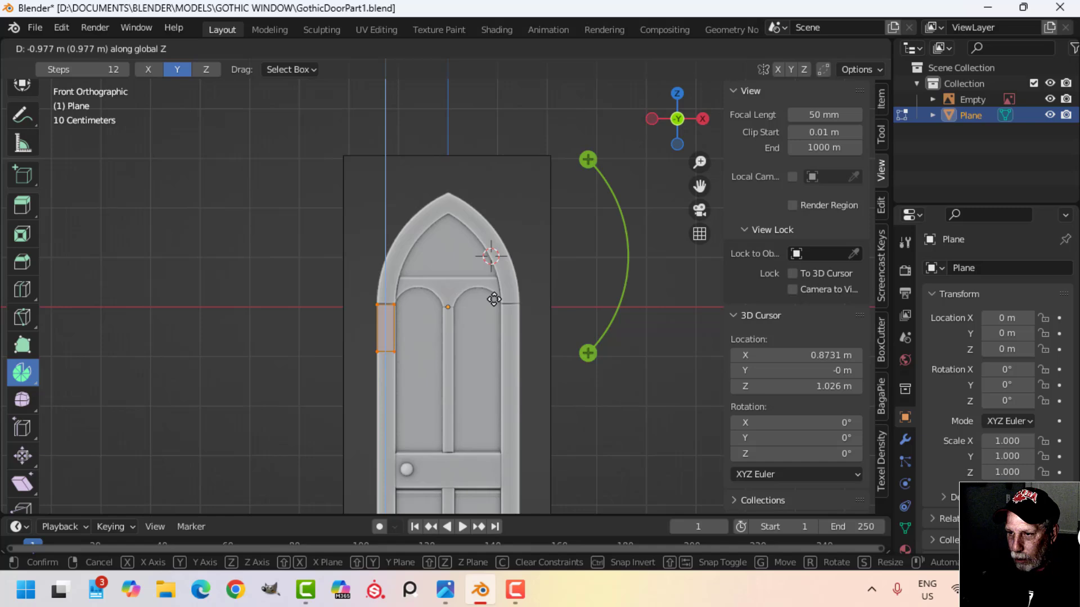
pyautogui.click(493, 298)
# - Snap the 3D cursor to the block's top face and shift the cursor's X location to 1.083 m
pyautogui.hotkey('alt', 'a')
pyautogui.click(376, 304)
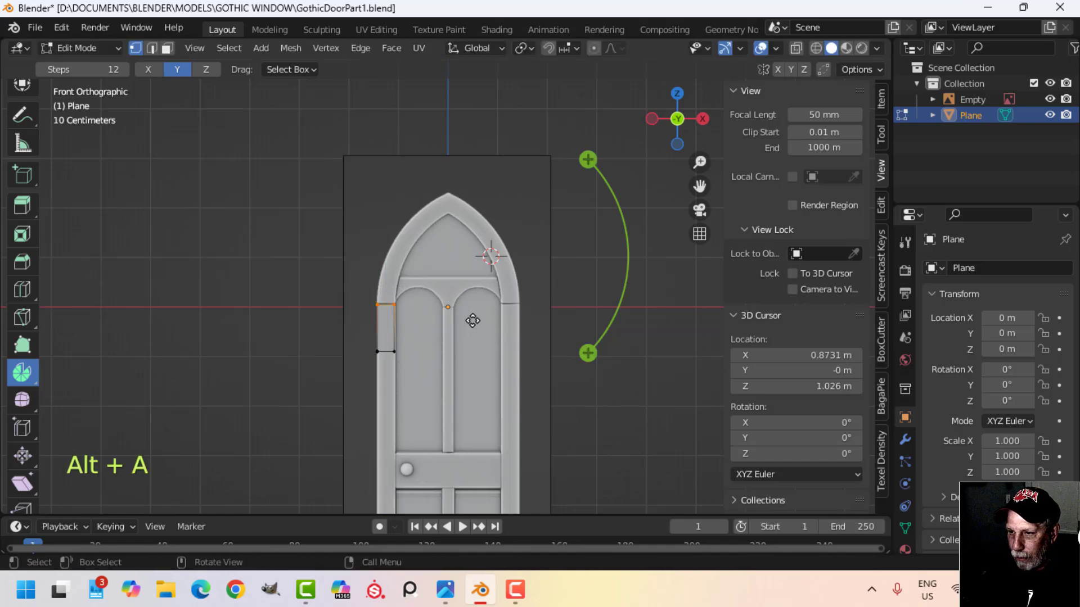
pyautogui.moveTo(436, 285); pyautogui.dragTo(431, 341, button='middle')
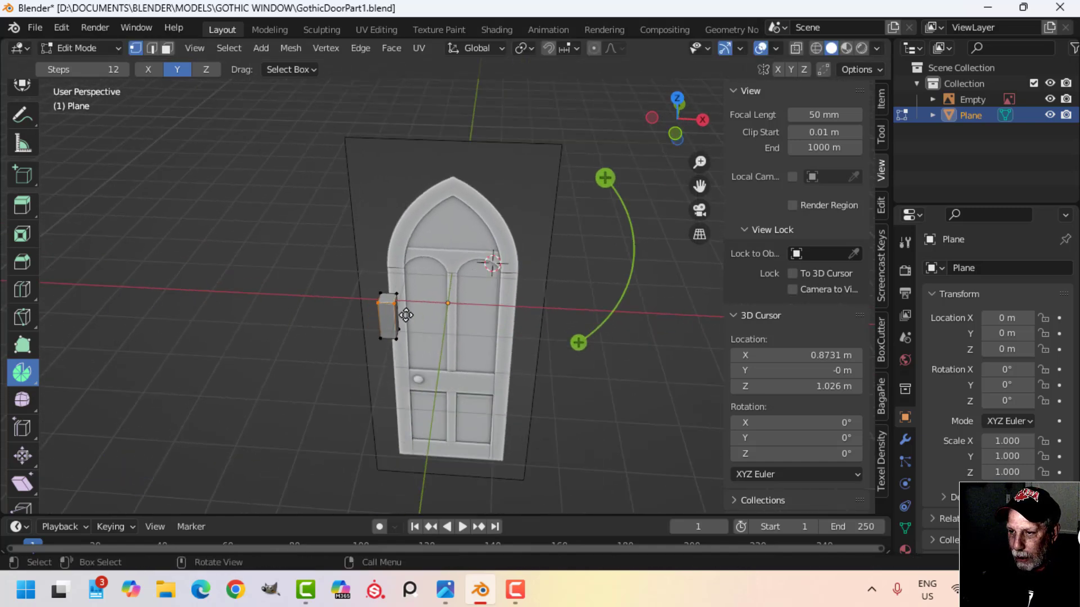
pyautogui.press('3')
pyautogui.click(388, 298)
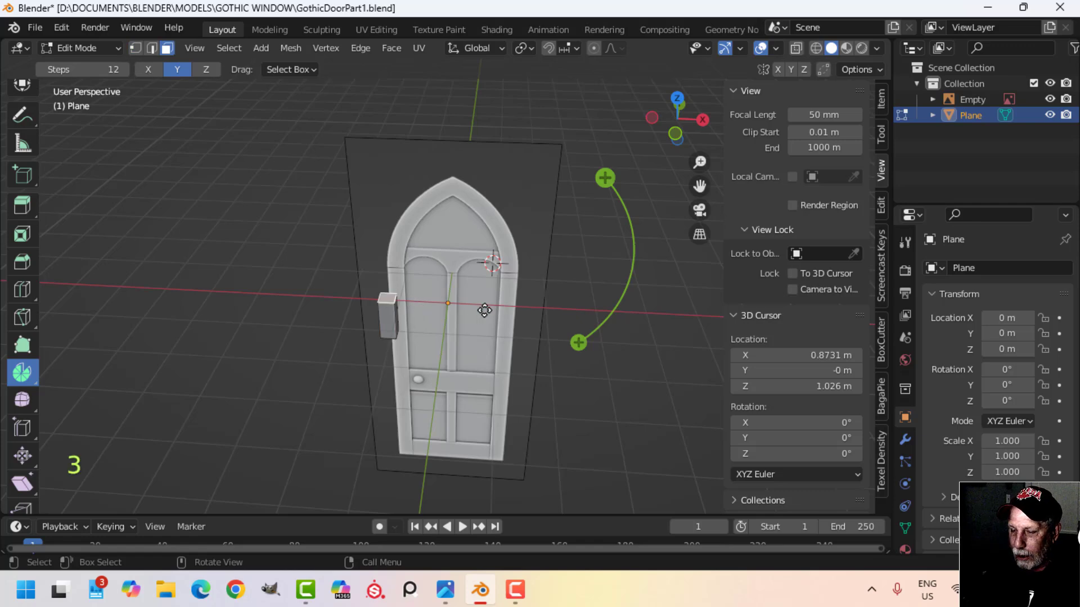
pyautogui.press('KP_1')
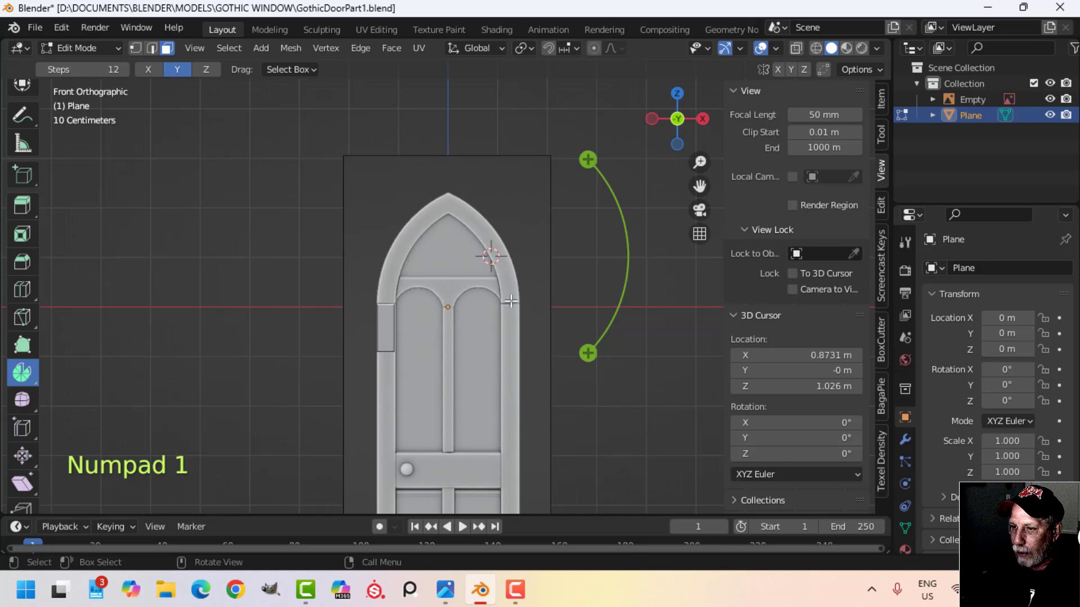
pyautogui.hotkey('shift', 's')
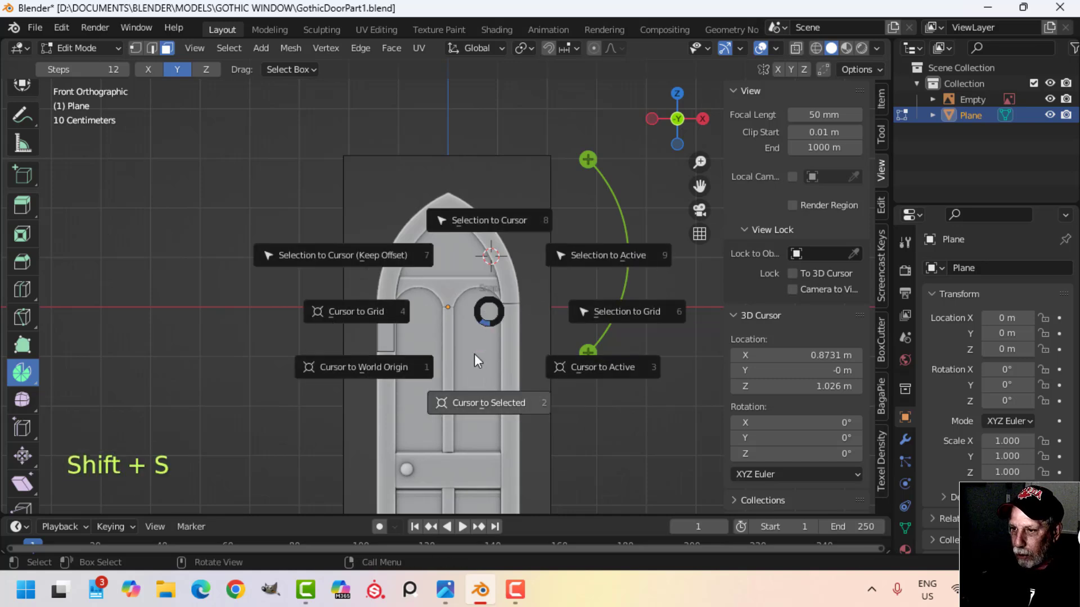
pyautogui.click(481, 404)
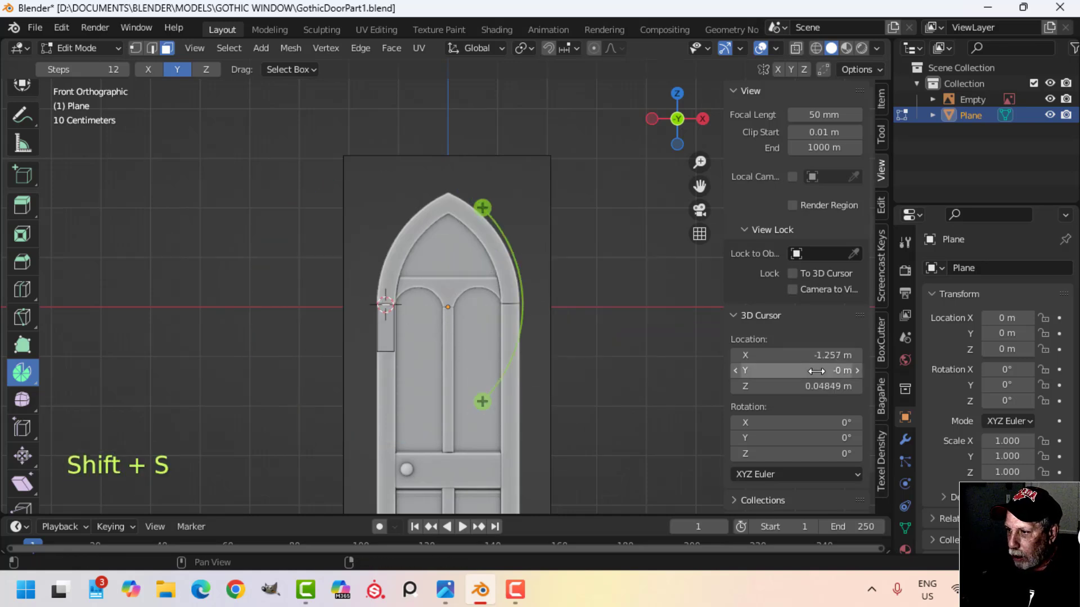
pyautogui.keyDown('shift'); pyautogui.moveTo(817, 355); pyautogui.dragTo(906, 355); pyautogui.keyUp('shift')
# - Spin the top face around the 3D cursor by -68.2° past the arch's tip, using 20 steps
pyautogui.moveTo(598, 209); pyautogui.dragTo(548, 410)
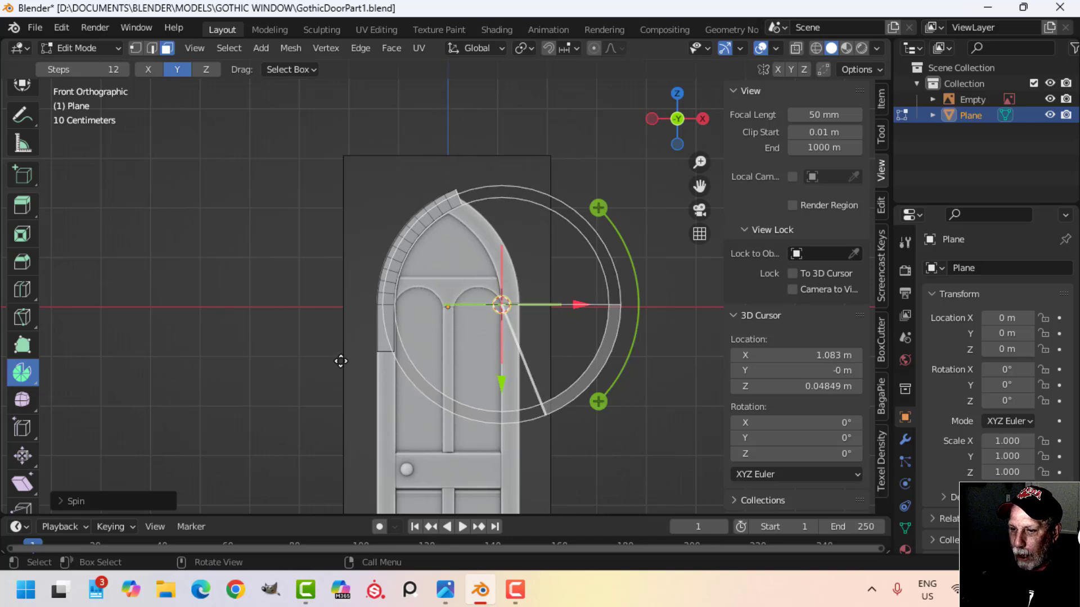
pyautogui.click(90, 498)
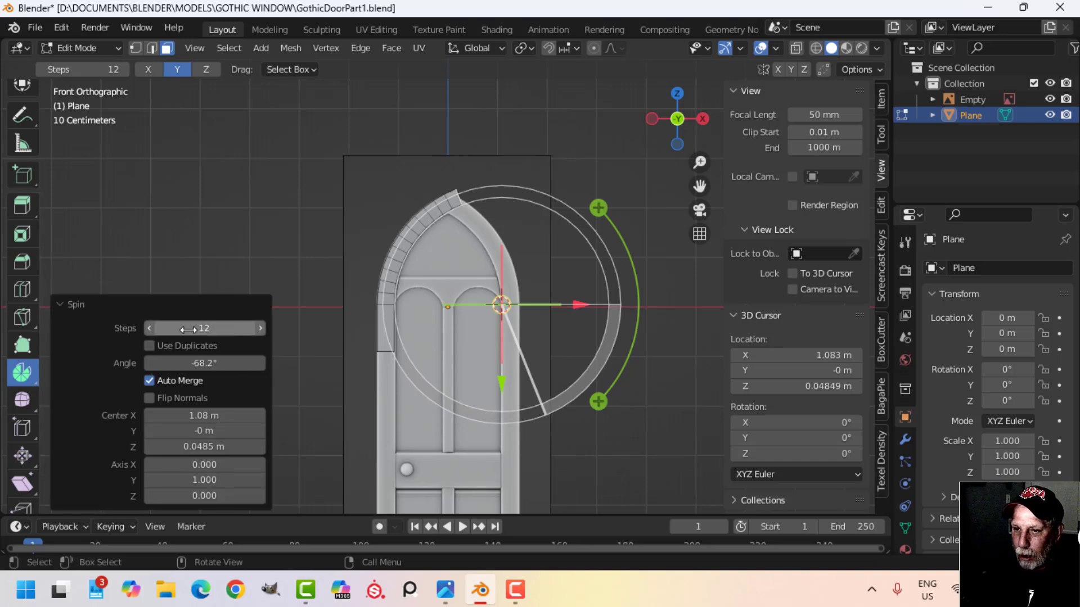
pyautogui.click(217, 329)
pyautogui.write('2')
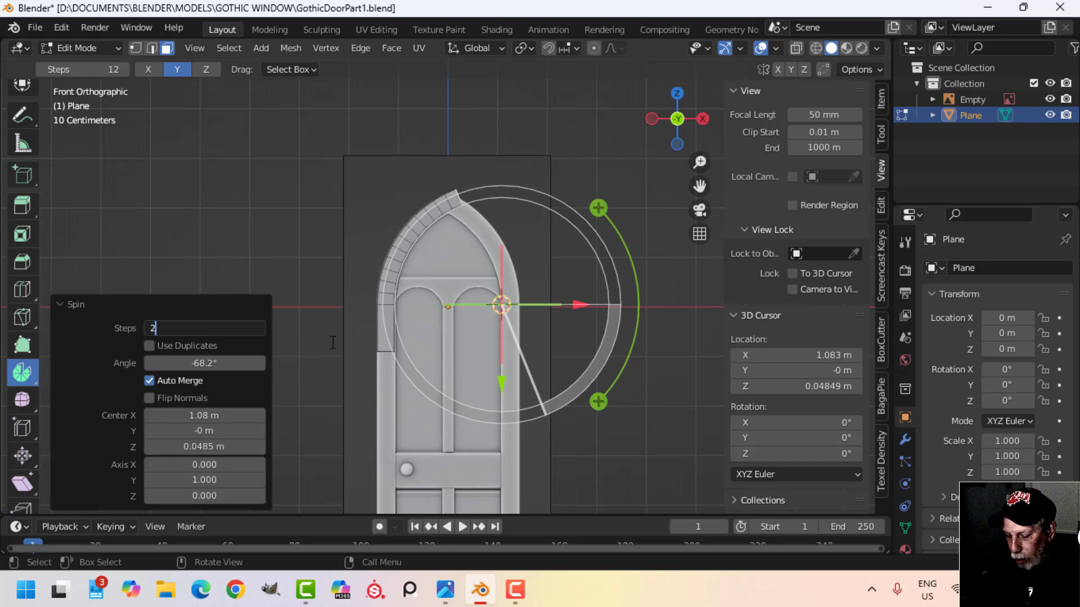
pyautogui.write('0')
pyautogui.press('Return')
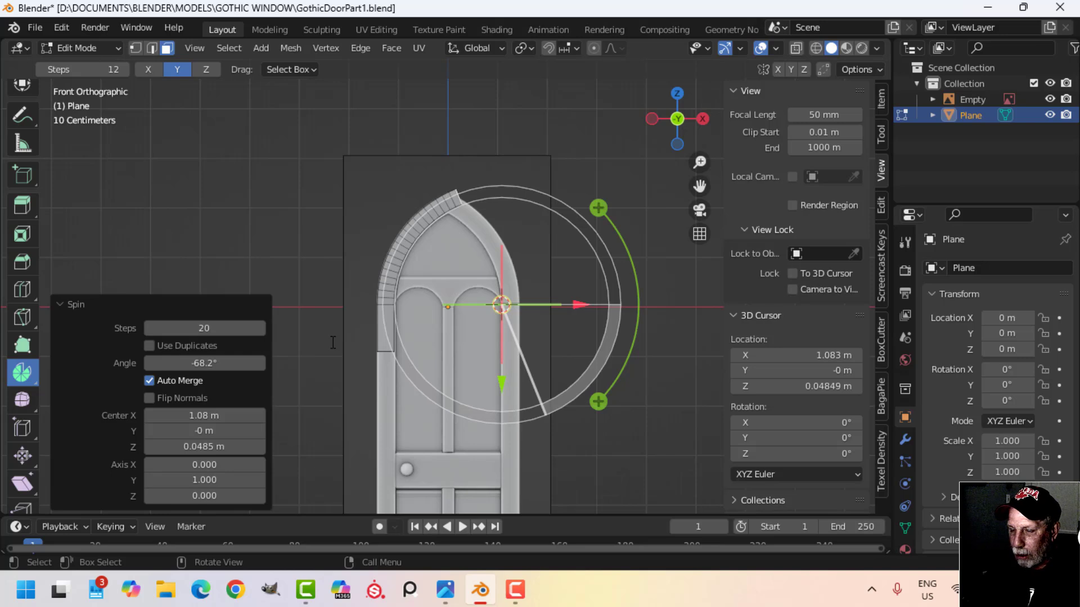
pyautogui.click(202, 305)
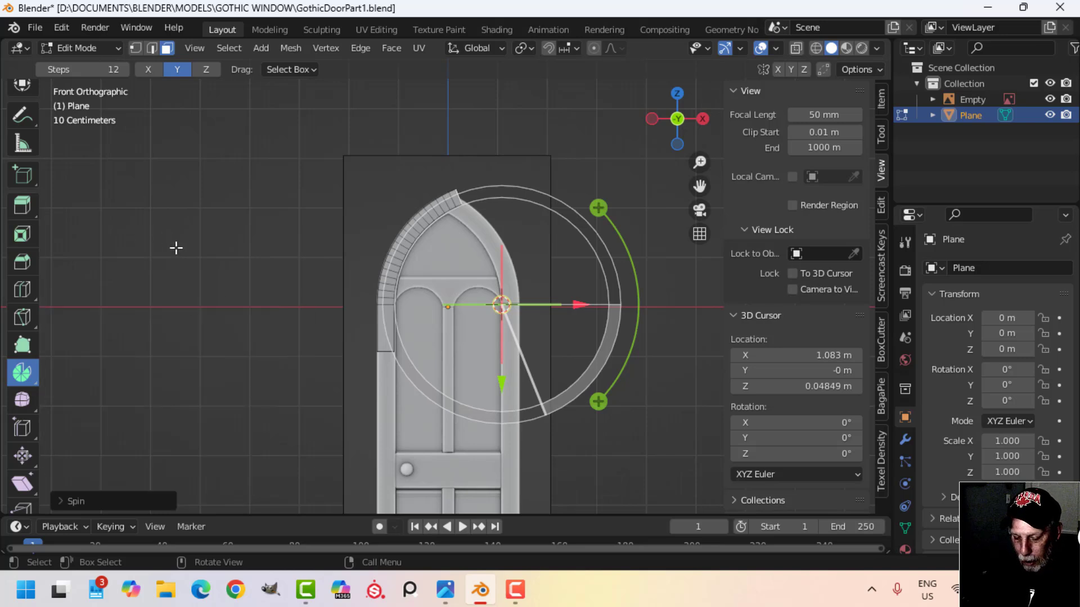
# - Hide the sidebar and replace the Spin tool with the Move tool
pyautogui.press('n')
pyautogui.scroll(5, 25, 203)
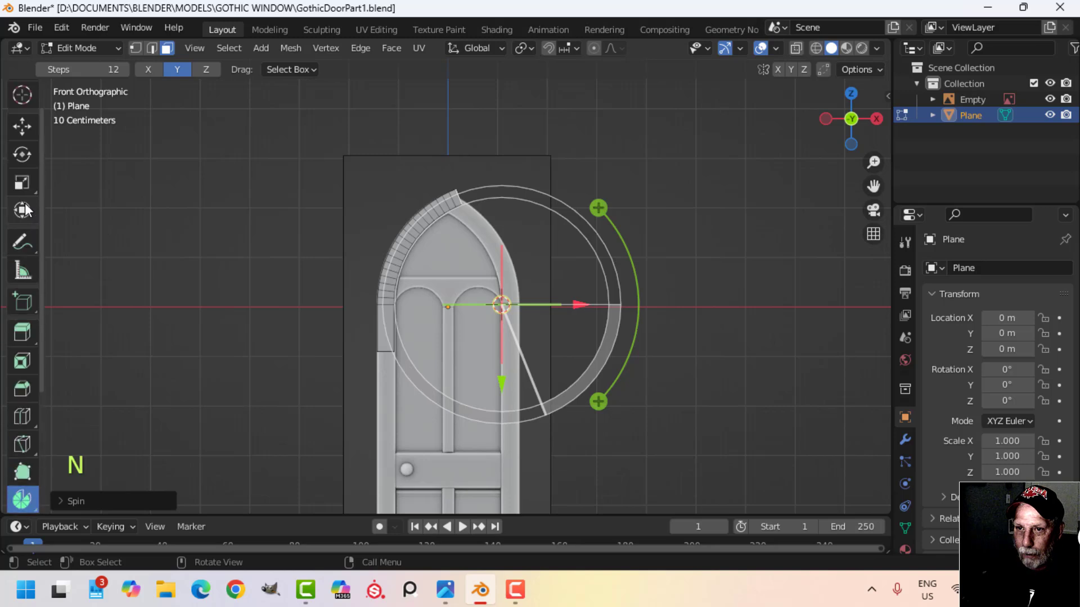
pyautogui.click(22, 135)
pyautogui.scroll(3, 473, 300)
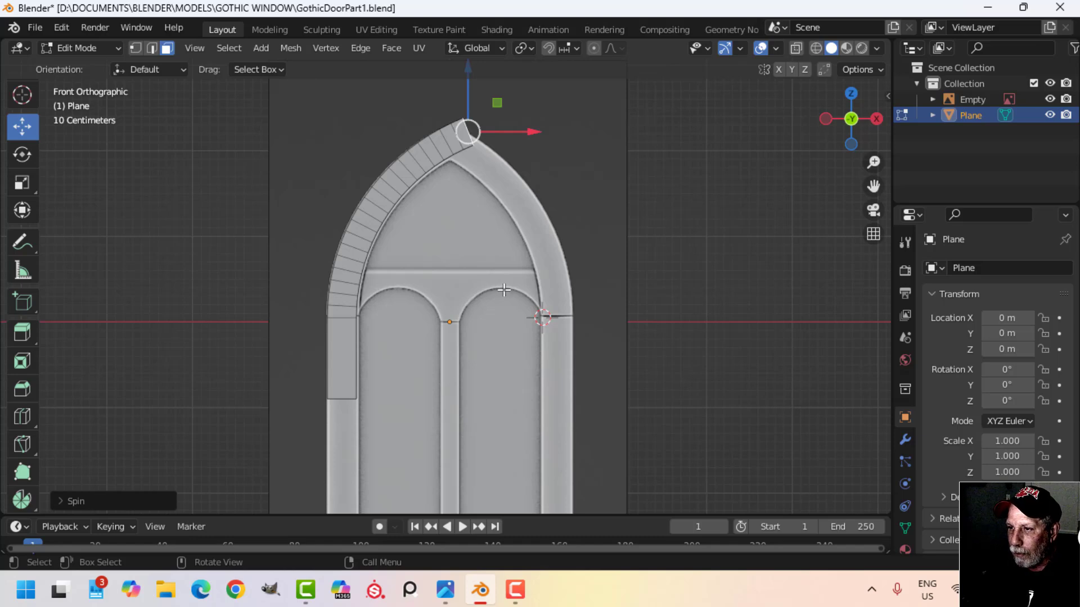
pyautogui.scroll(-2, 504, 291)
pyautogui.scroll(2, 500, 294)
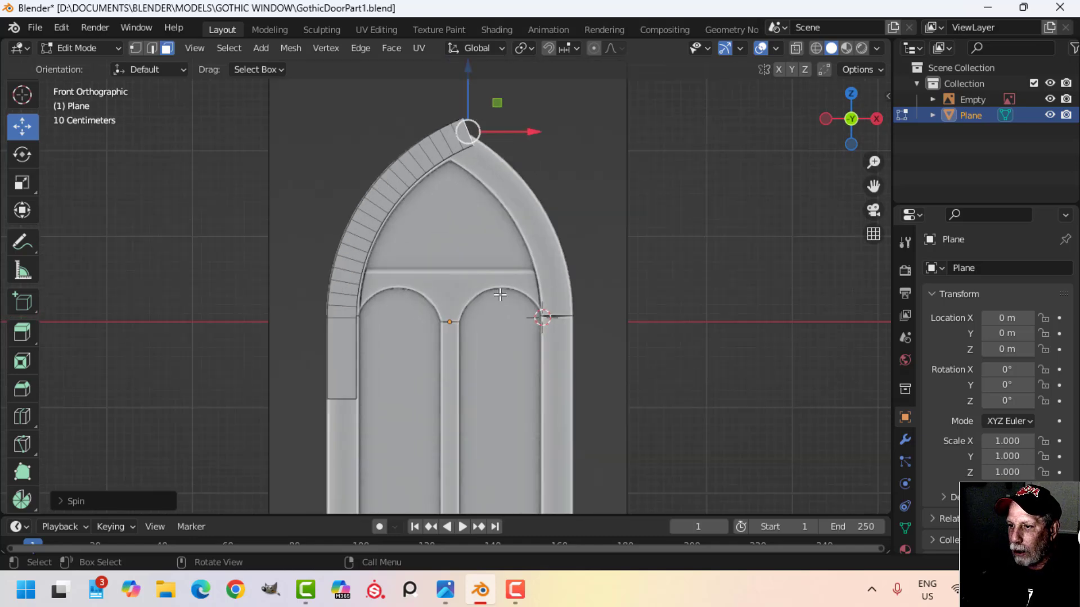
pyautogui.scroll(-2, 500, 294)
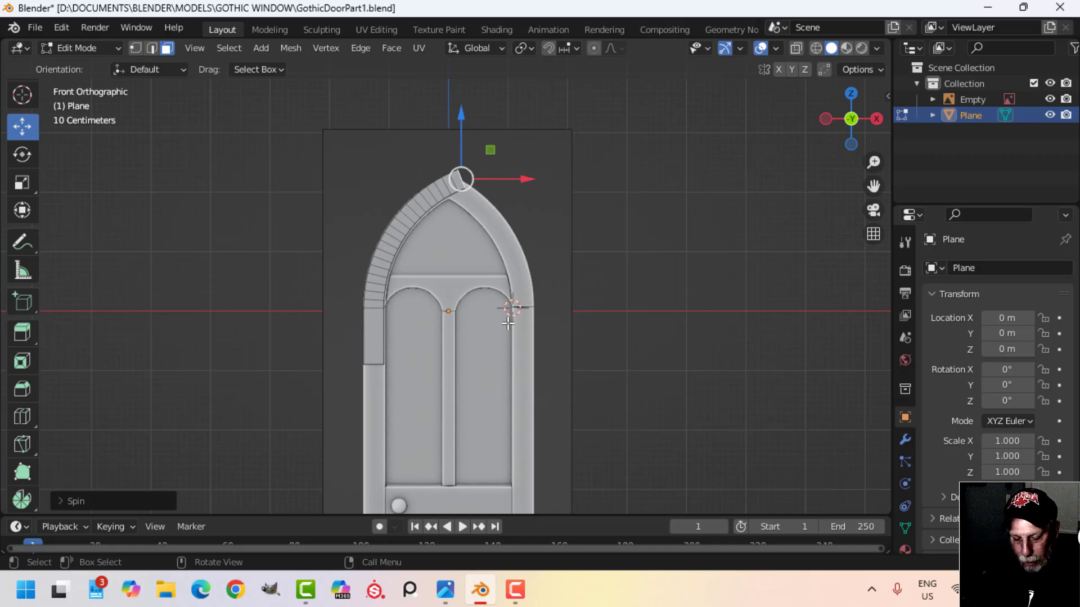
# - Return to Object Mode and reset the 3D cursor to the world origin
pyautogui.press('Tab')
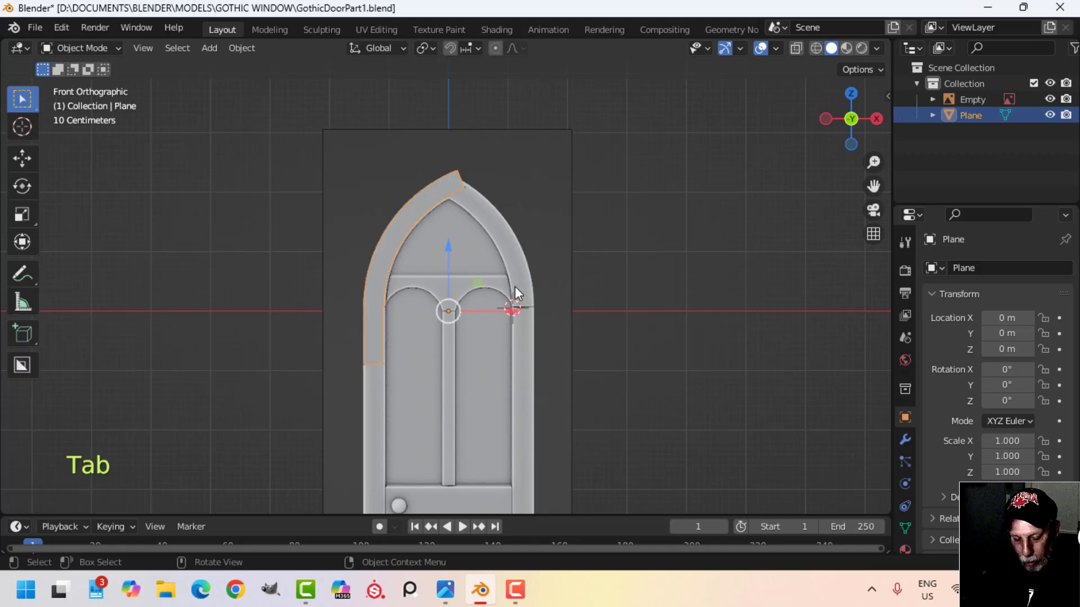
pyautogui.hotkey('shift', 'c')
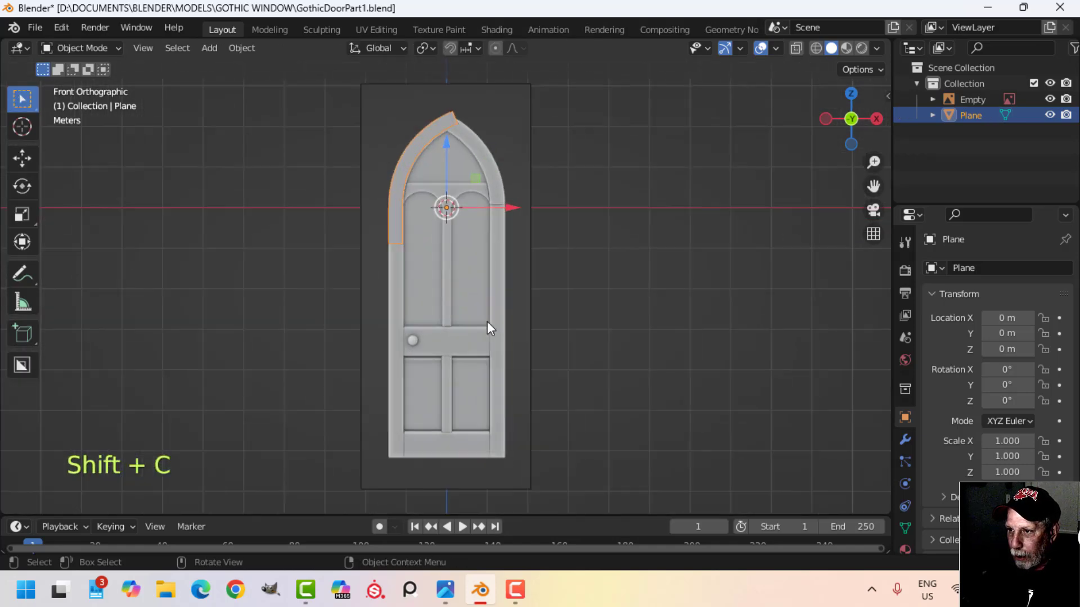
pyautogui.scroll(4, 483, 319)
pyautogui.keyDown('shift'); pyautogui.moveTo(474, 305); pyautogui.dragTo(460, 485, button='middle'); pyautogui.keyUp('shift')
pyautogui.scroll(2, 465, 366)
pyautogui.keyDown('shift'); pyautogui.moveTo(466, 370); pyautogui.dragTo(487, 465, button='middle'); pyautogui.keyUp('shift')
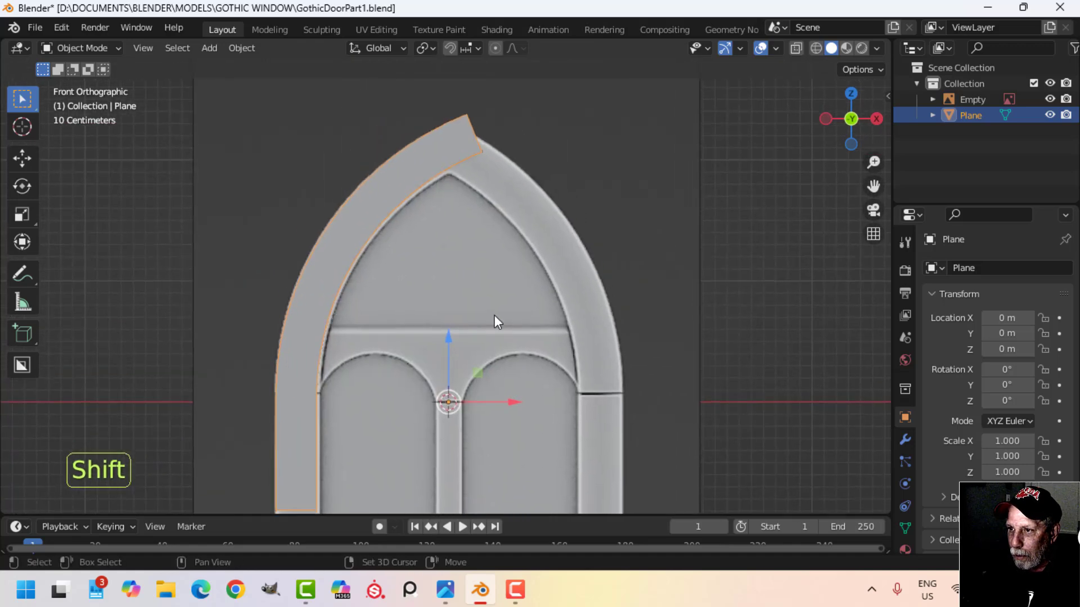
pyautogui.keyDown('shift'); pyautogui.moveTo(493, 315); pyautogui.dragTo(495, 265, button='middle'); pyautogui.keyUp('shift')
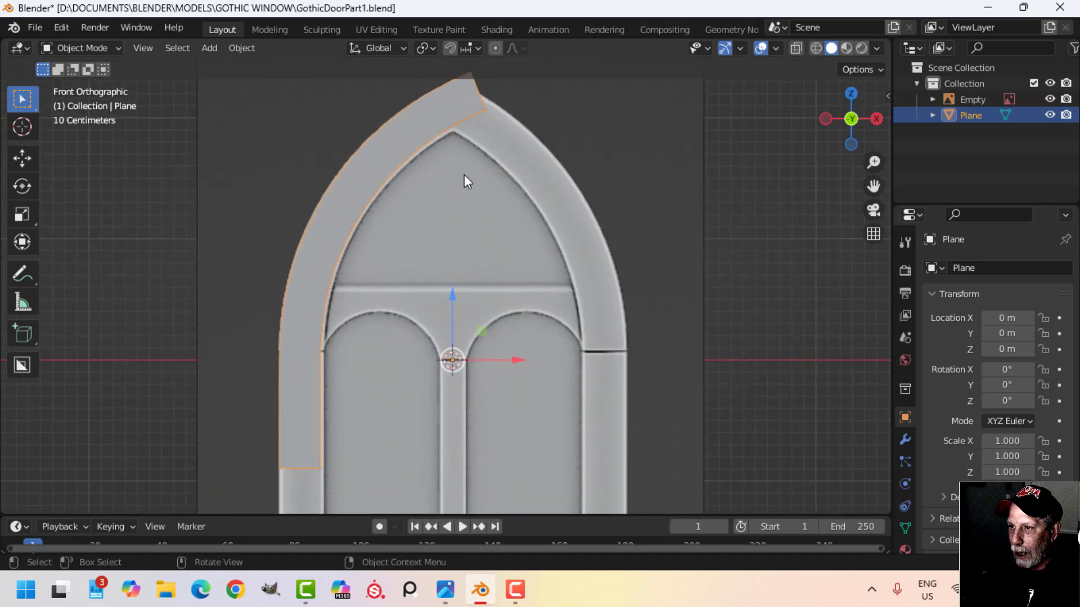
pyautogui.scroll(-2, 480, 211)
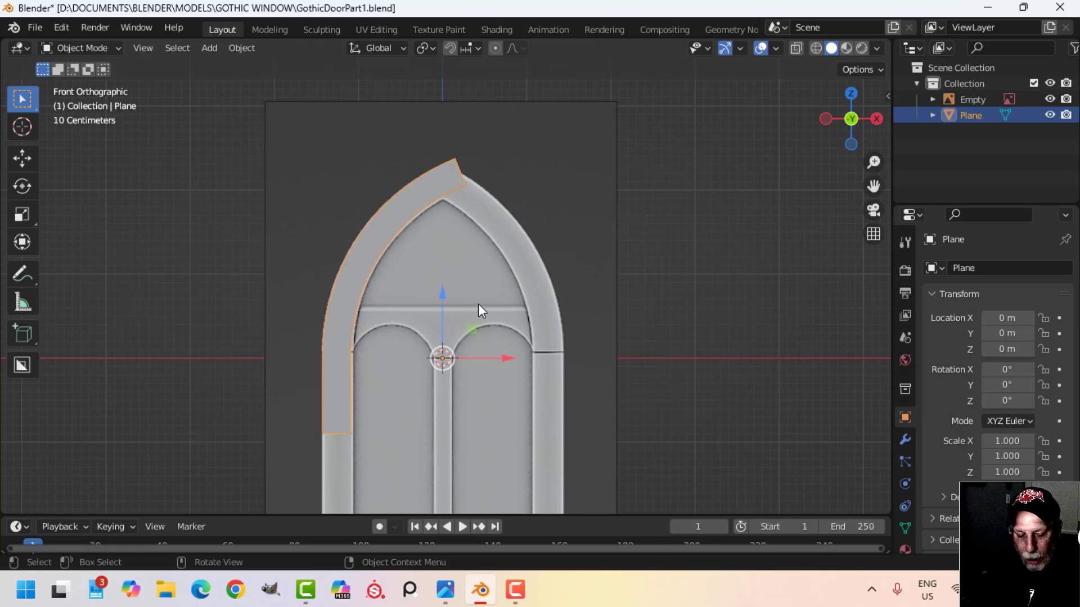
# - Add a plane at the world origin and rotate it 90° about Y in Edit Mode
pyautogui.hotkey('shift', 'a')
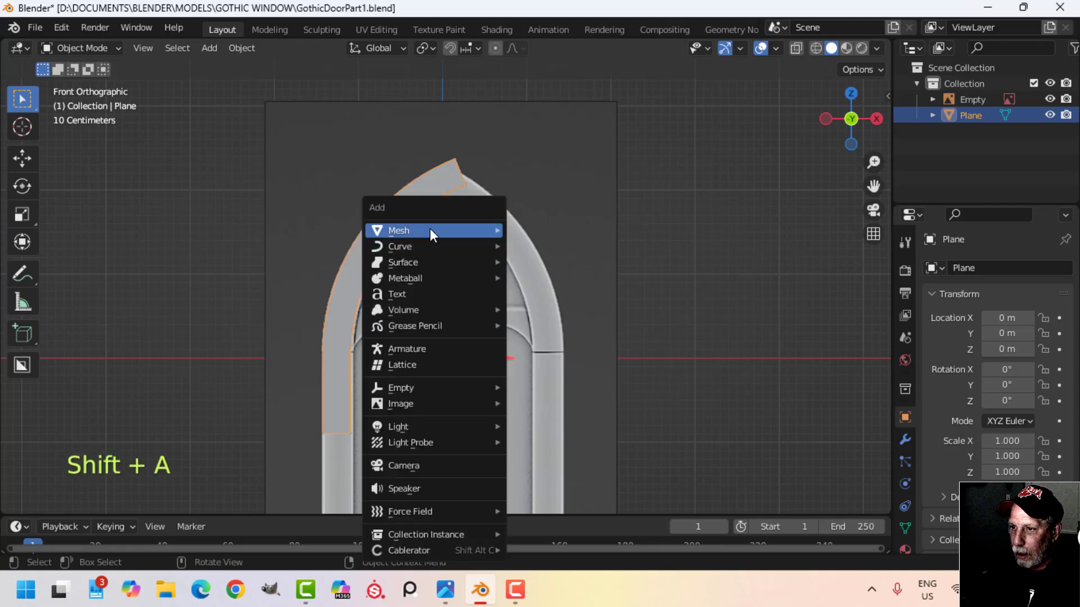
pyautogui.moveTo(429, 228)
pyautogui.click(534, 230)
pyautogui.press('Tab')
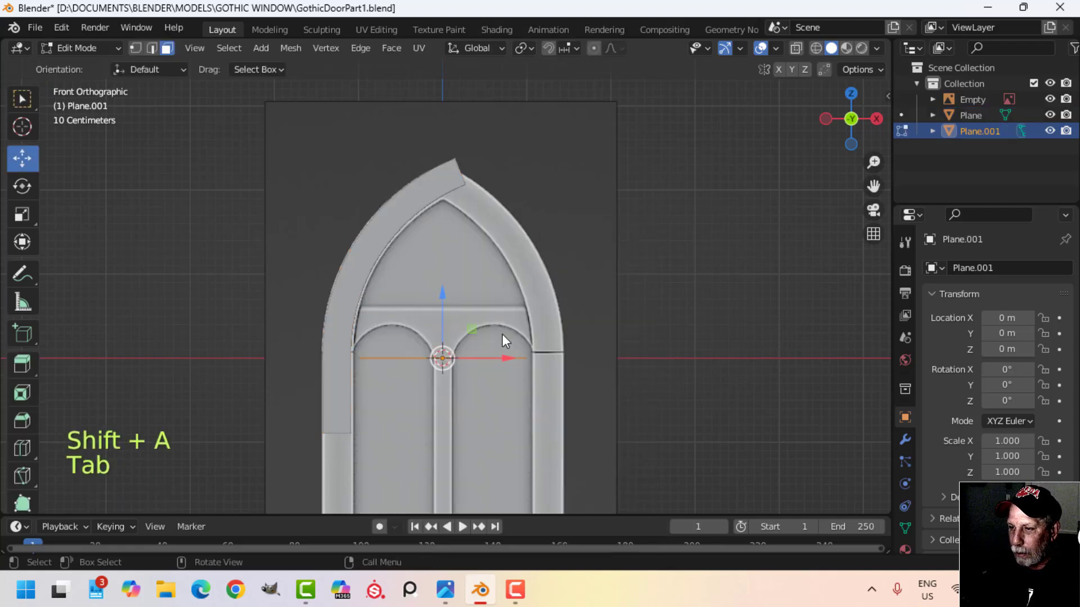
pyautogui.write('r')
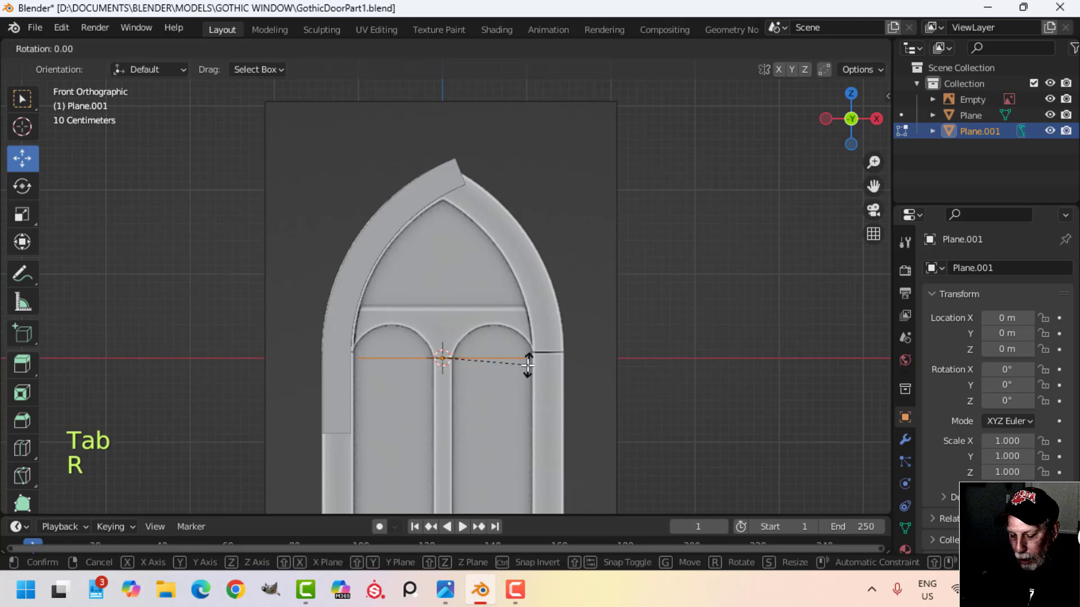
pyautogui.write('y90')
pyautogui.press('Return')
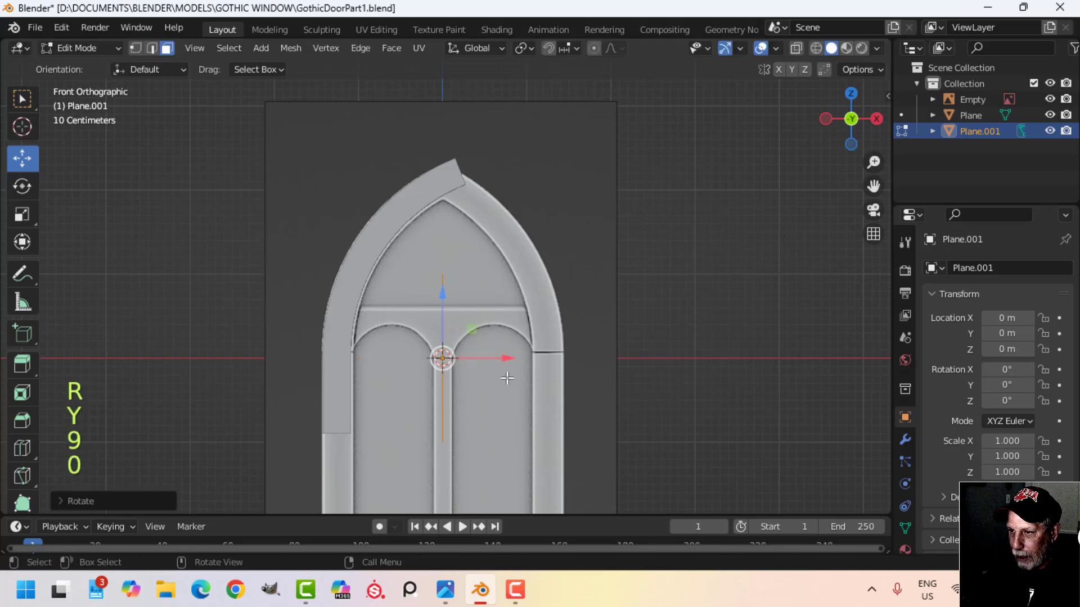
# - Extrude the upright plane along positive X into a cutter block and raise it along Z over the overhanging arch tip
pyautogui.press('e')
pyautogui.click(659, 352)
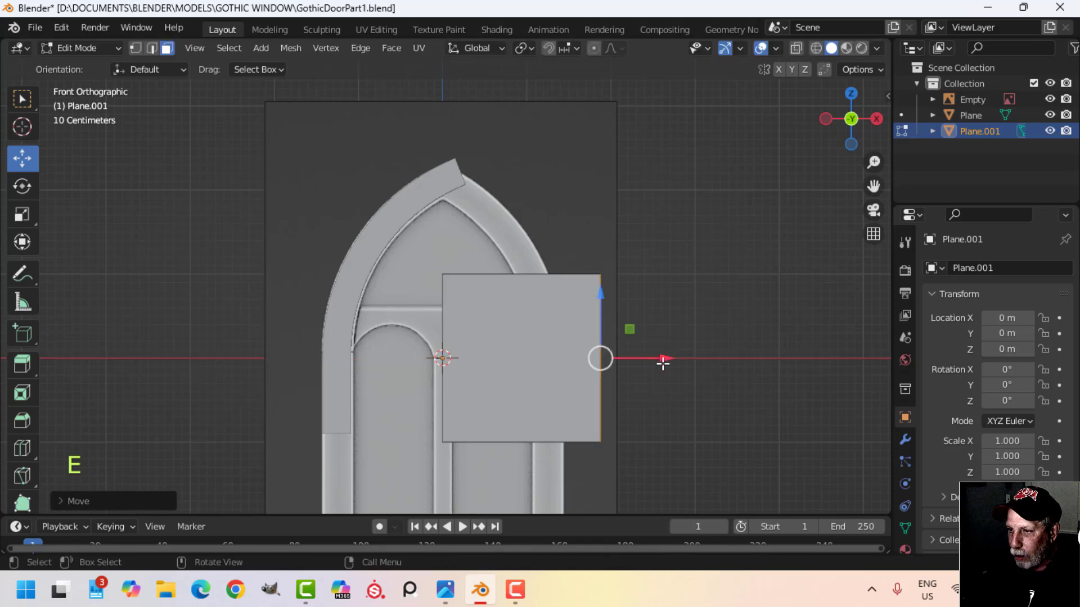
pyautogui.press('a')
pyautogui.moveTo(518, 356); pyautogui.dragTo(581, 403, button='middle')
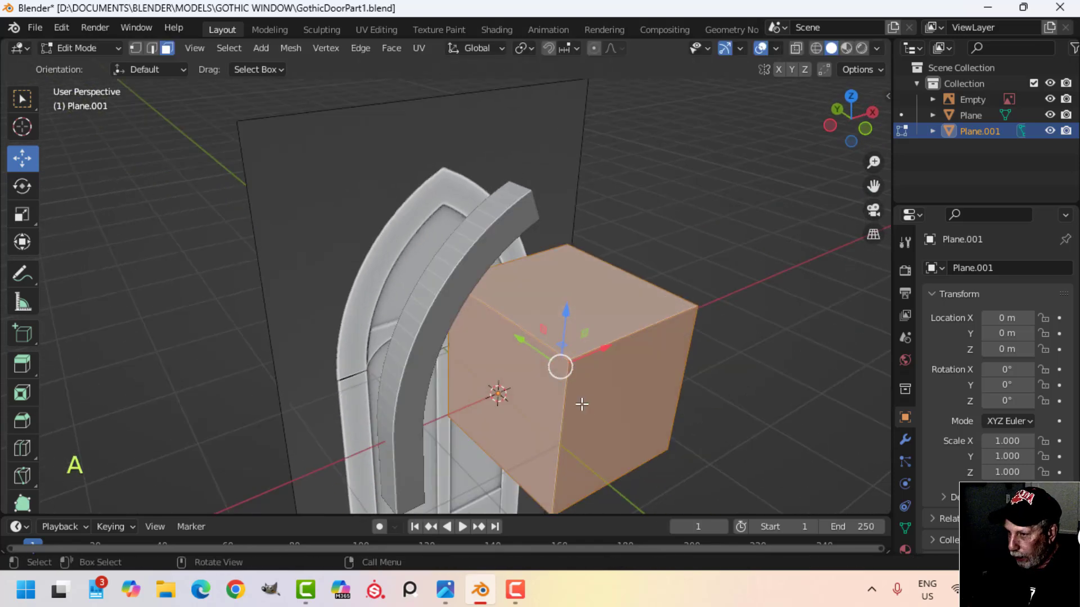
pyautogui.press('KP_1')
pyautogui.moveTo(518, 302); pyautogui.dragTo(518, 136)
pyautogui.moveTo(518, 137); pyautogui.dragTo(546, 304, button='middle')
pyautogui.press('Tab')
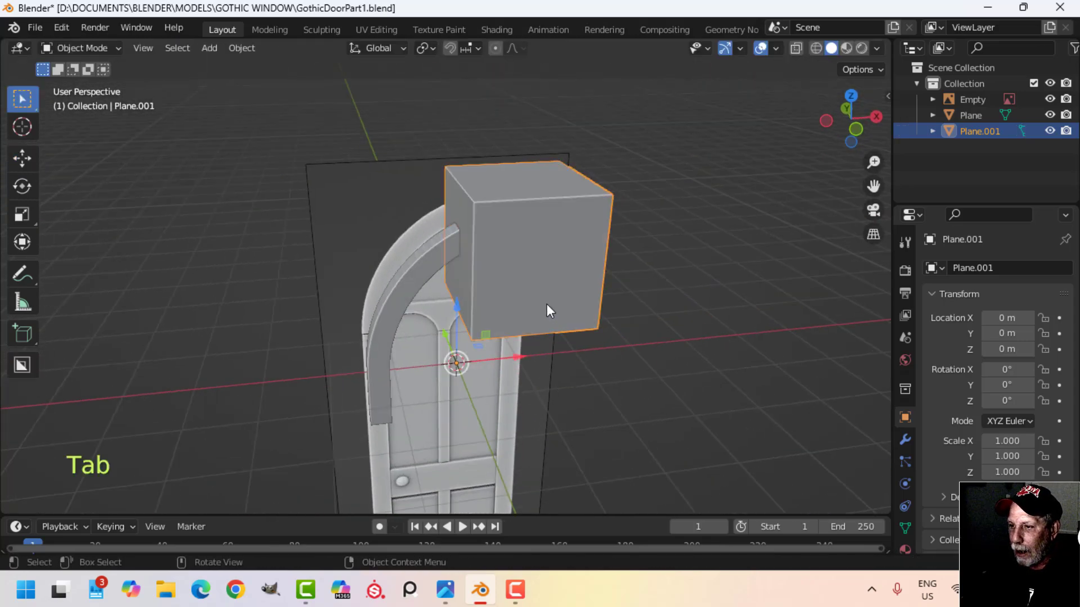
# - Check the face orientation of the cutter block and arch with the overlay, leaving the overlay off
pyautogui.click(776, 47)
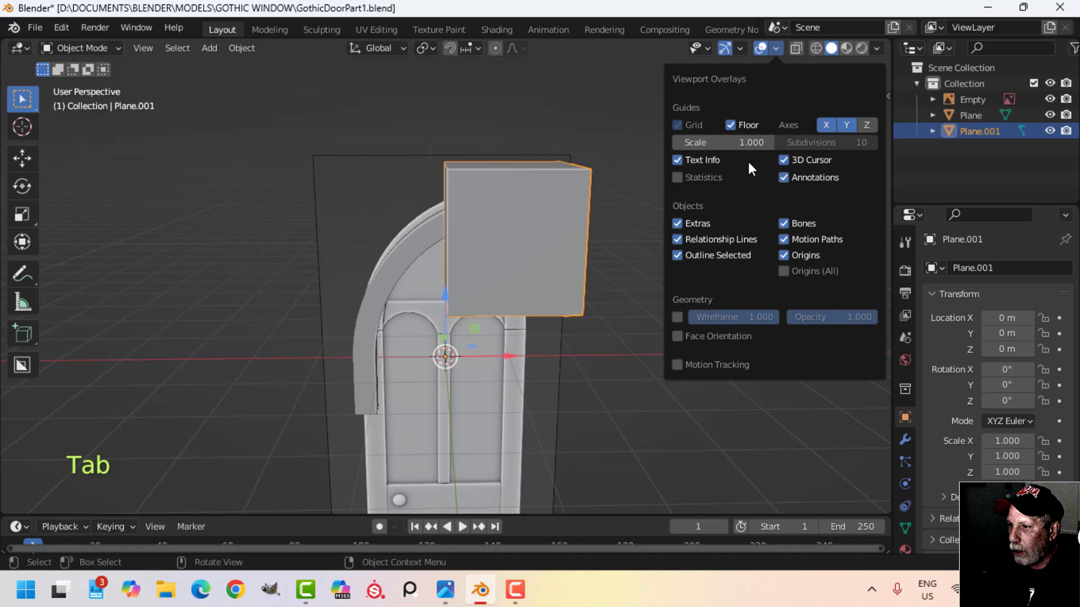
pyautogui.click(707, 333)
pyautogui.click(707, 333)
pyautogui.moveTo(607, 312); pyautogui.dragTo(525, 296, button='middle')
# - Add a Boolean Difference modifier to the arch with the block as the cutter object, and apply it
pyautogui.click(417, 280)
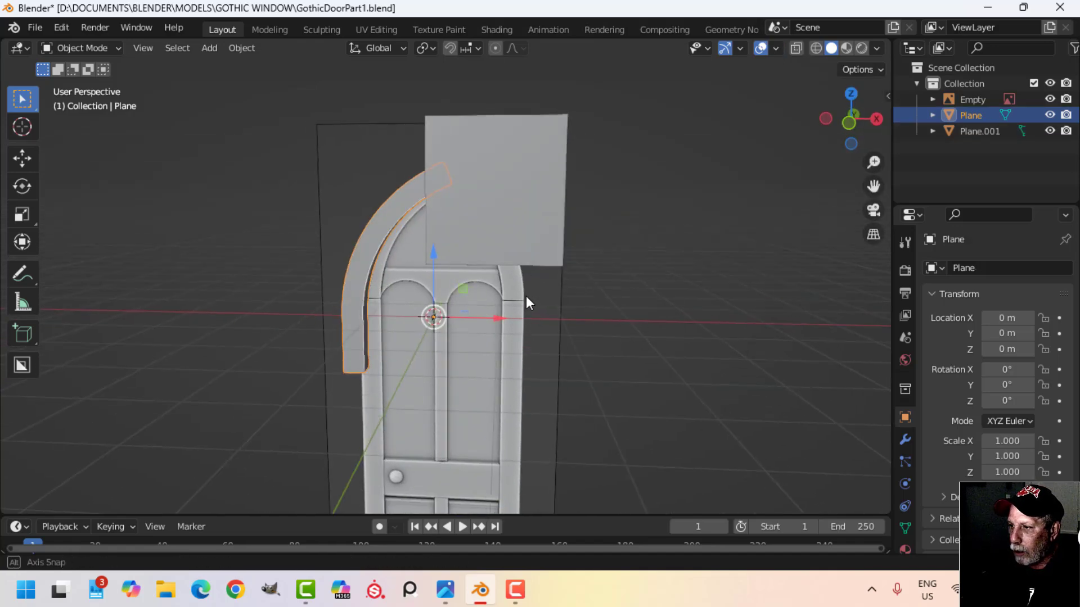
pyautogui.click(905, 440)
pyautogui.click(948, 269)
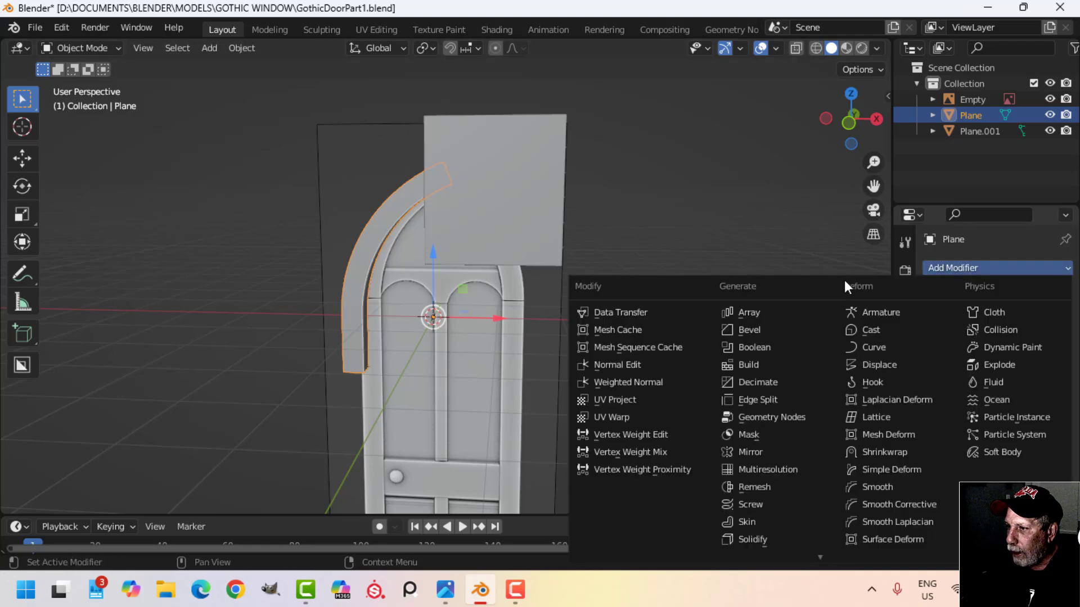
pyautogui.click(780, 347)
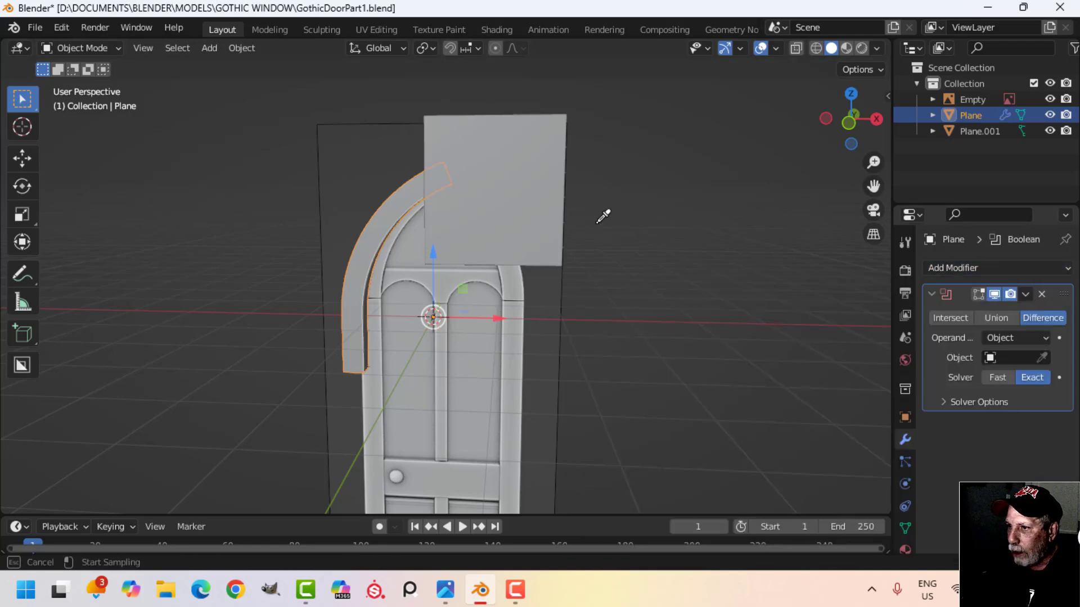
pyautogui.moveTo(498, 224); pyautogui.dragTo(819, 255, button='middle')
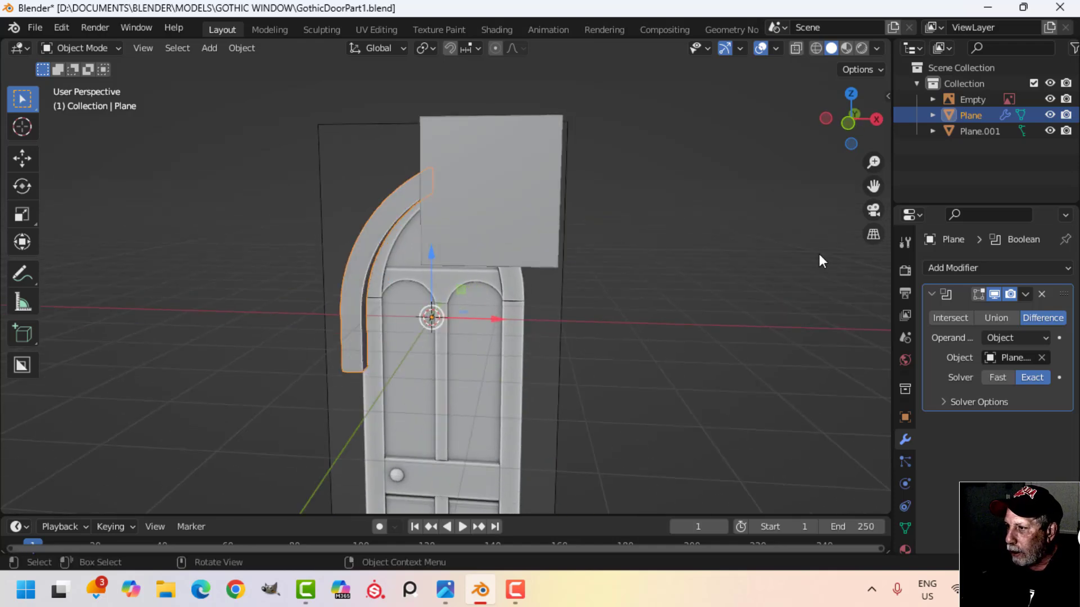
pyautogui.click(1024, 294)
pyautogui.click(983, 308)
# - Delete the cutter block overlapping the arch tip
pyautogui.click(525, 187)
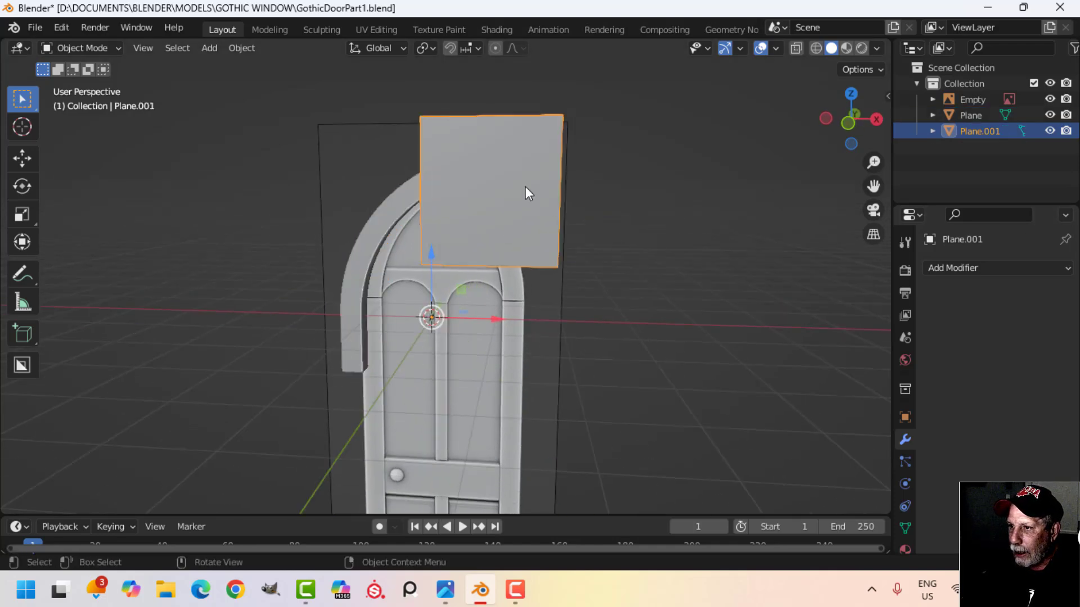
pyautogui.press('x')
pyautogui.click(525, 187)
pyautogui.moveTo(542, 239); pyautogui.dragTo(439, 320, button='middle')
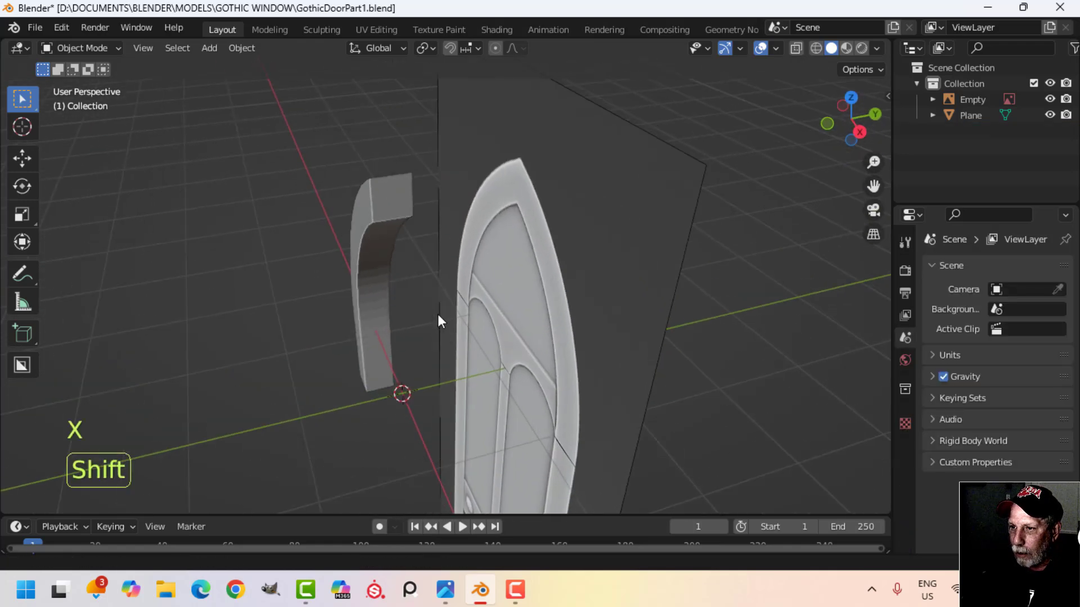
# - Delete the end face at the arch's cut tip in Edit Mode and return to Object Mode
pyautogui.click(387, 201)
pyautogui.press('Tab')
pyautogui.scroll(3, 393, 222)
pyautogui.keyDown('shift'); pyautogui.moveTo(393, 222); pyautogui.dragTo(494, 221, button='middle'); pyautogui.keyUp('shift')
pyautogui.press('x')
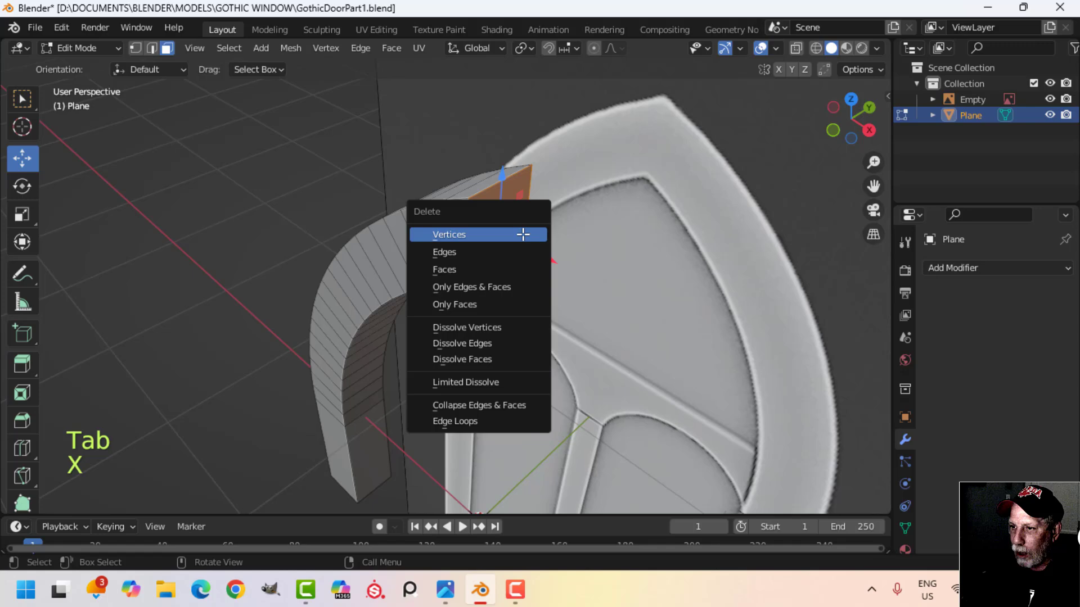
pyautogui.click(461, 269)
pyautogui.press('Tab')
# - Add a Mirror modifier on the X axis to the half arch and compare it with the reference from the front
pyautogui.moveTo(503, 261); pyautogui.dragTo(542, 254, button='middle')
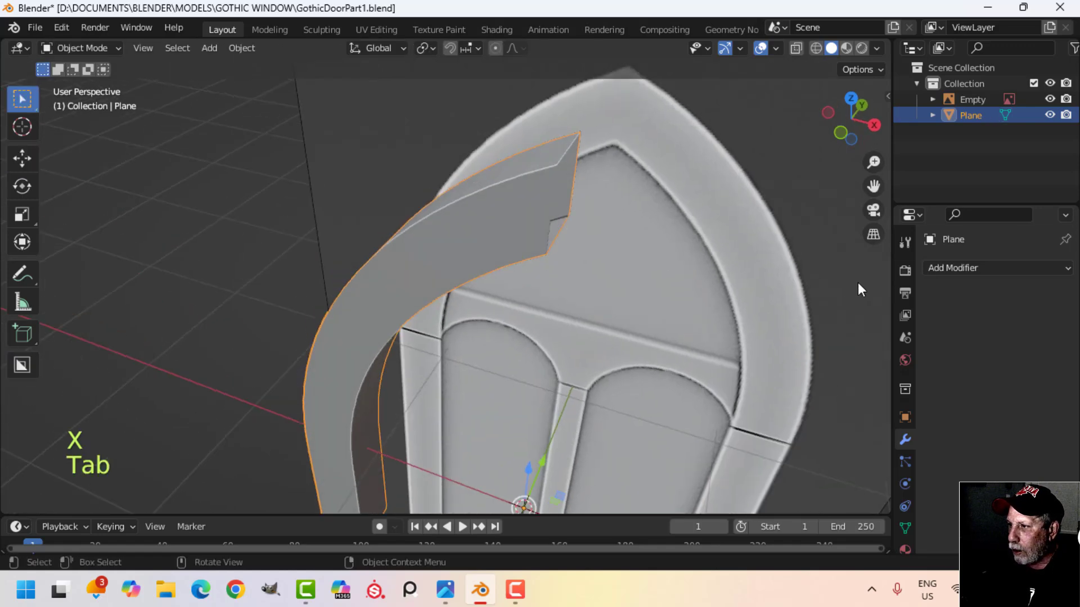
pyautogui.click(940, 269)
pyautogui.click(765, 450)
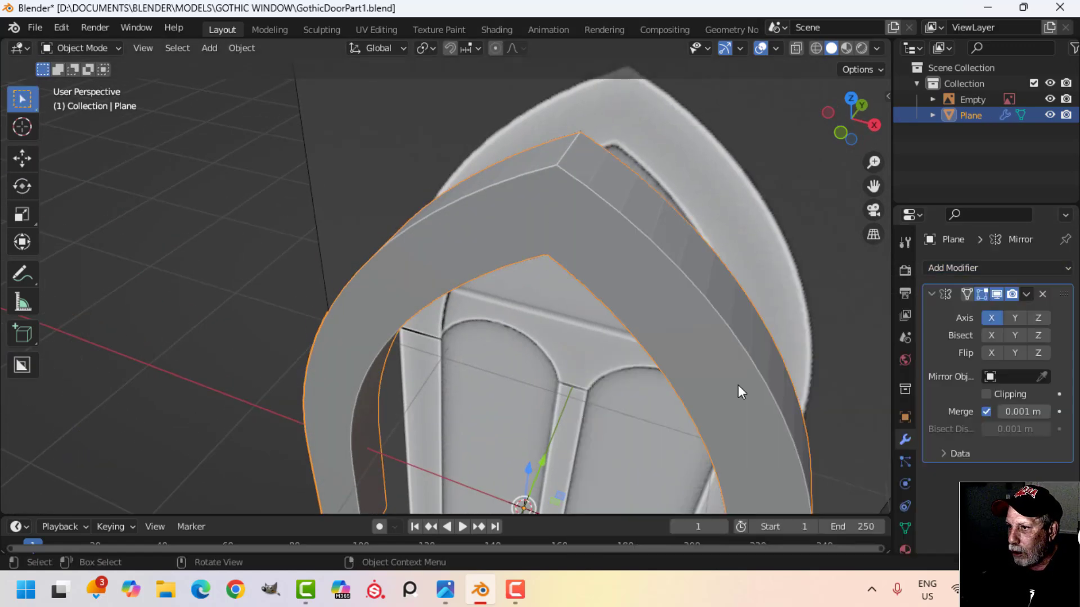
pyautogui.moveTo(663, 298); pyautogui.dragTo(554, 242, button='middle')
pyautogui.scroll(-3, 554, 241)
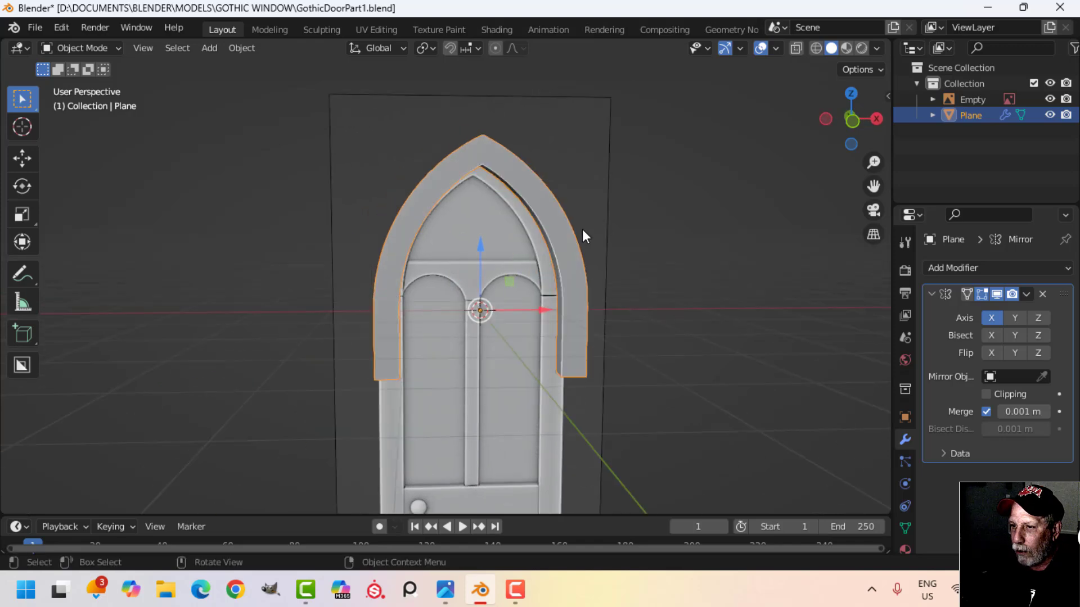
pyautogui.press('KP_1')
pyautogui.scroll(1, 404, 341)
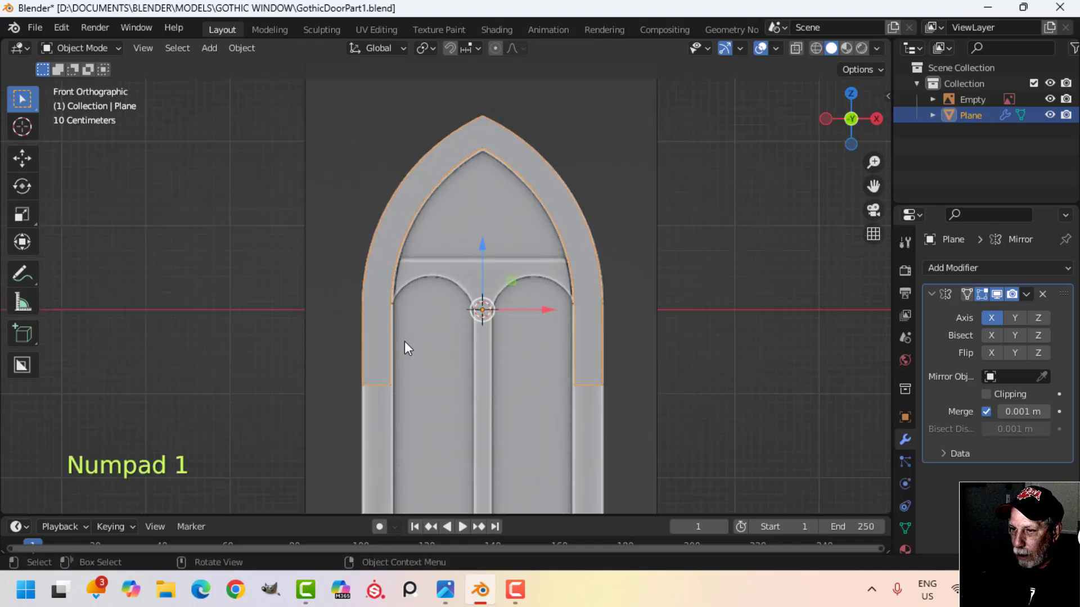
# - In wireframe, raise the vertices where the curve meets the straight section along Z onto the reference's dark joint line
pyautogui.click(427, 363)
pyautogui.press('Tab')
pyautogui.click(371, 346)
pyautogui.press('Tab')
pyautogui.scroll(1, 416, 351)
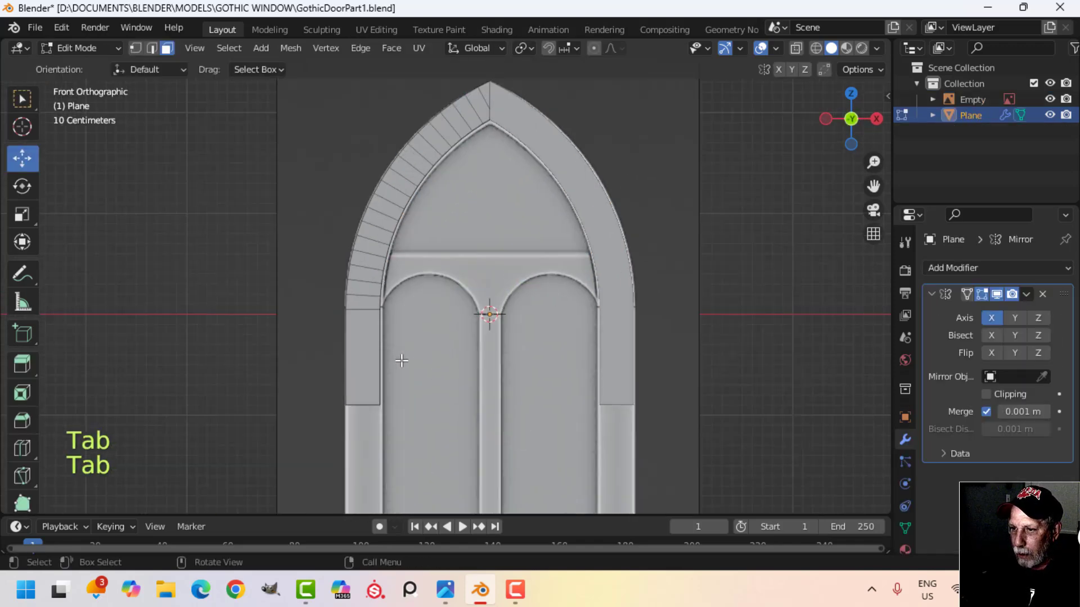
pyautogui.keyDown('shift'); pyautogui.moveTo(407, 350); pyautogui.dragTo(480, 258, button='middle'); pyautogui.keyUp('shift')
pyautogui.press('z')
pyautogui.click(384, 276)
pyautogui.scroll(1, 471, 277)
pyautogui.hotkey('alt', 'a')
pyautogui.scroll(2, 475, 257)
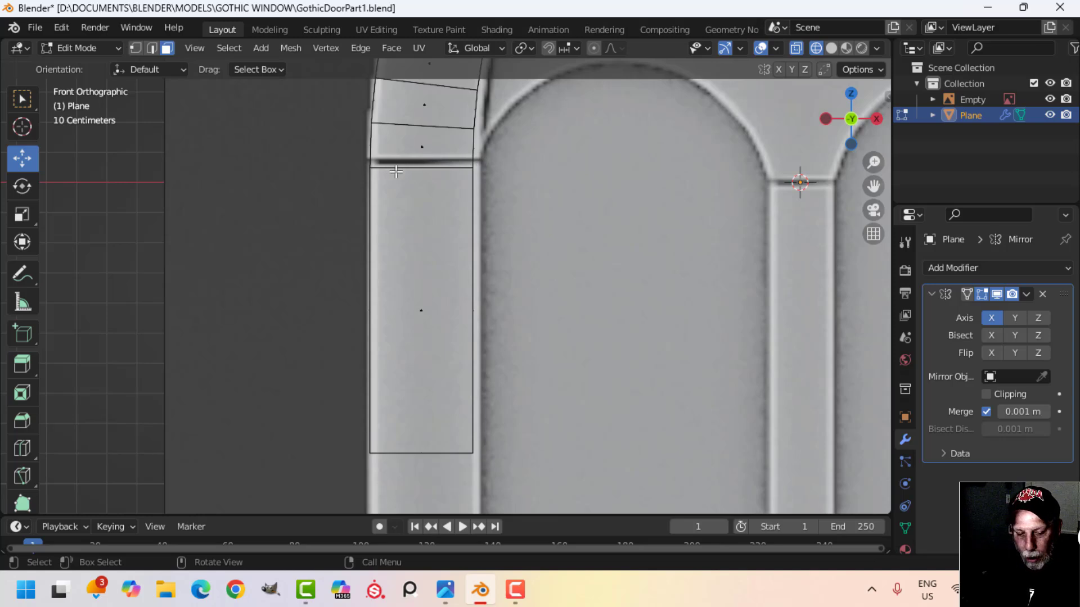
pyautogui.moveTo(425, 174); pyautogui.dragTo(510, 186)
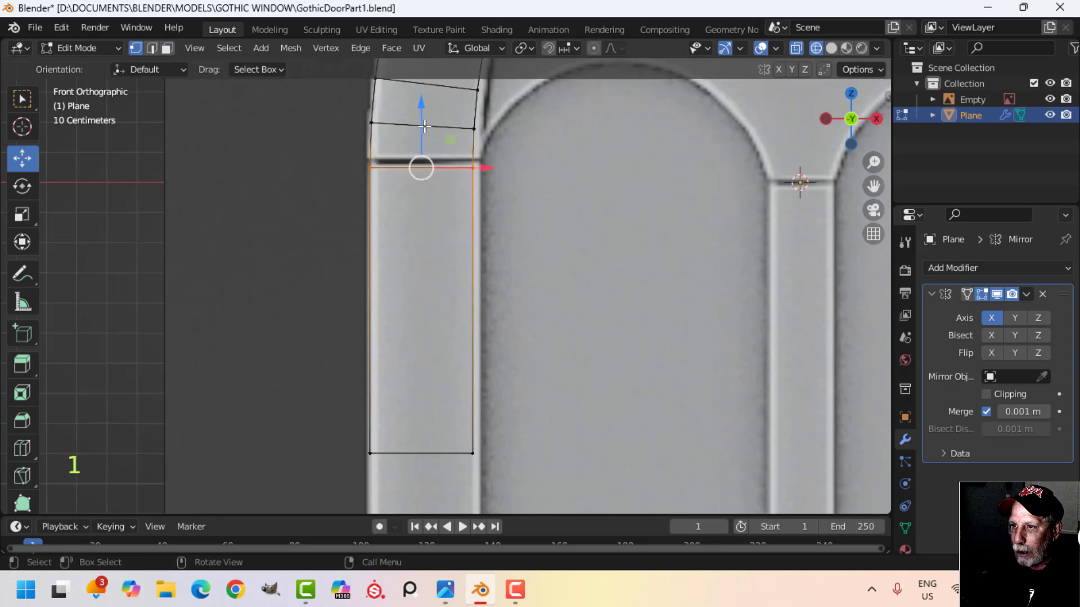
pyautogui.moveTo(425, 127); pyautogui.dragTo(428, 116)
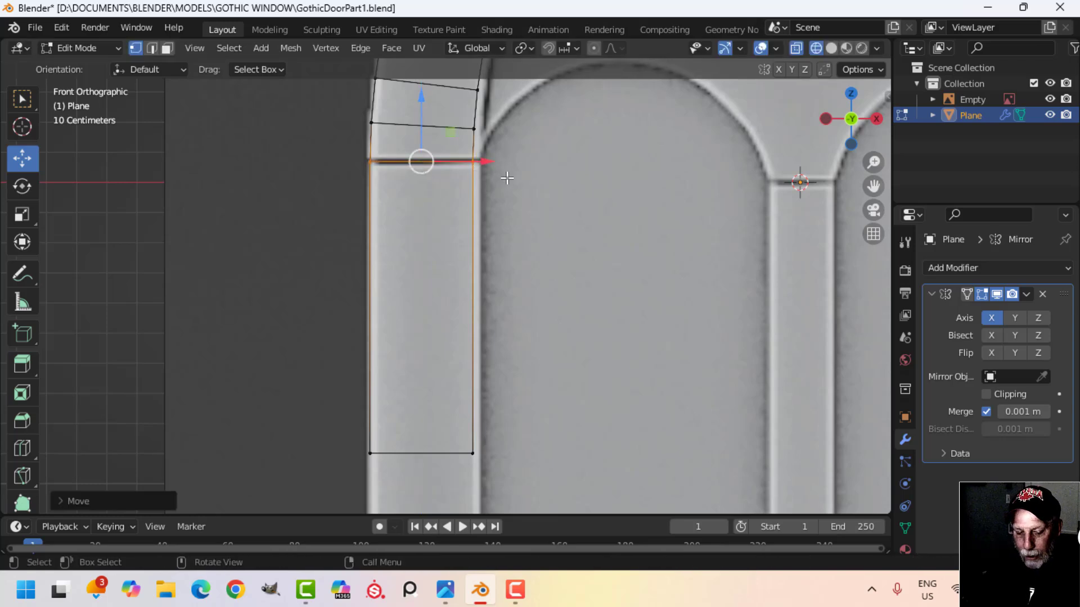
# - Separate the straight section below the arch joint into its own object
pyautogui.hotkey('alt', 'a')
pyautogui.press('z')
pyautogui.click(626, 176)
pyautogui.moveTo(509, 224)
pyautogui.mouseDown(button='middle')
pyautogui.moveTo(433, 255)
pyautogui.moveTo(356, 268)
pyautogui.moveTo(390, 258)
pyautogui.moveTo(378, 268)
pyautogui.moveTo(422, 255)
pyautogui.moveTo(318, 258)
pyautogui.moveTo(399, 293)
pyautogui.moveTo(511, 253)
pyautogui.mouseUp(button='middle')
pyautogui.press('3')
pyautogui.keyDown('alt'); pyautogui.keyDown('shift'); pyautogui.click(305, 250); pyautogui.keyUp('shift'); pyautogui.keyUp('alt')
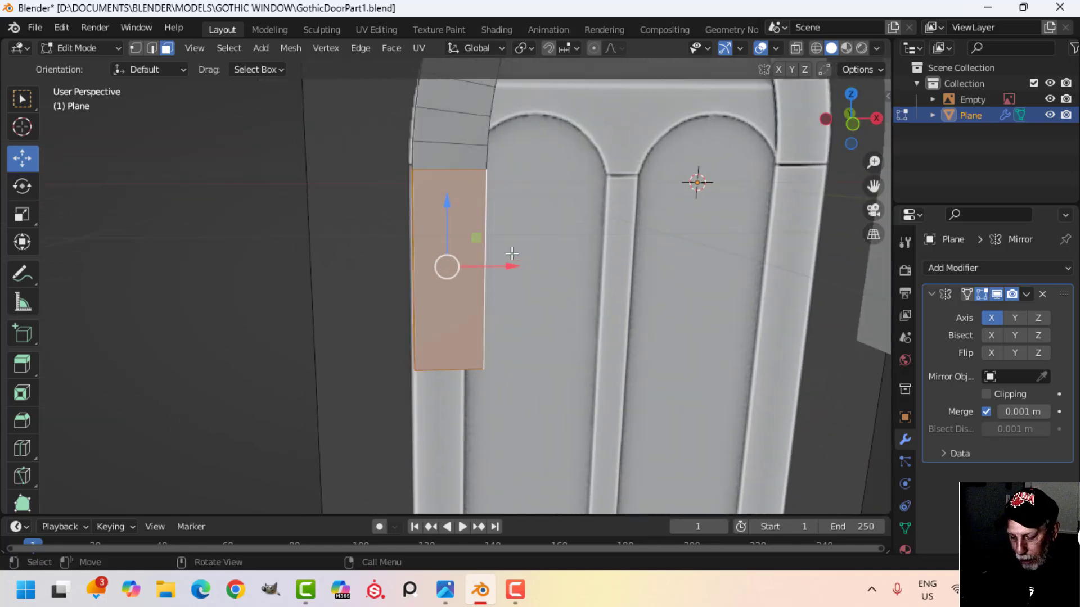
pyautogui.press('p')
pyautogui.click(512, 254)
pyautogui.press('Tab')
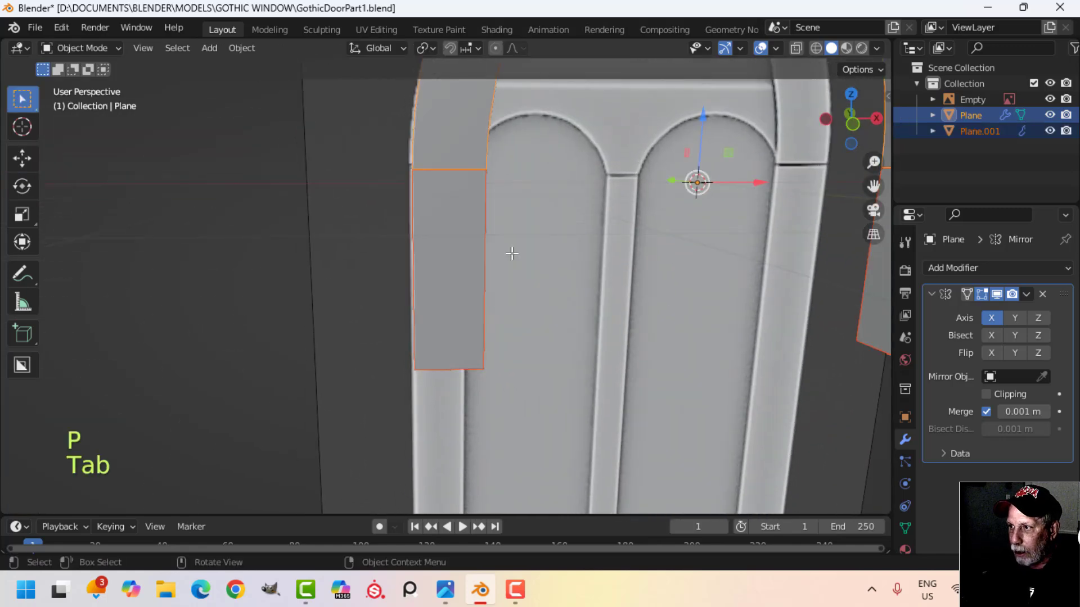
# - Extend the separated post about 5.25 m down along Z to the door's base and restore solid shading
pyautogui.hotkey('alt', 'a')
pyautogui.click(453, 248)
pyautogui.scroll(-3, 551, 263)
pyautogui.keyDown('shift'); pyautogui.moveTo(720, 236); pyautogui.dragTo(618, 234, button='middle'); pyautogui.keyUp('shift')
pyautogui.keyDown('shift'); pyautogui.moveTo(483, 304); pyautogui.dragTo(511, 259, button='middle'); pyautogui.keyUp('shift')
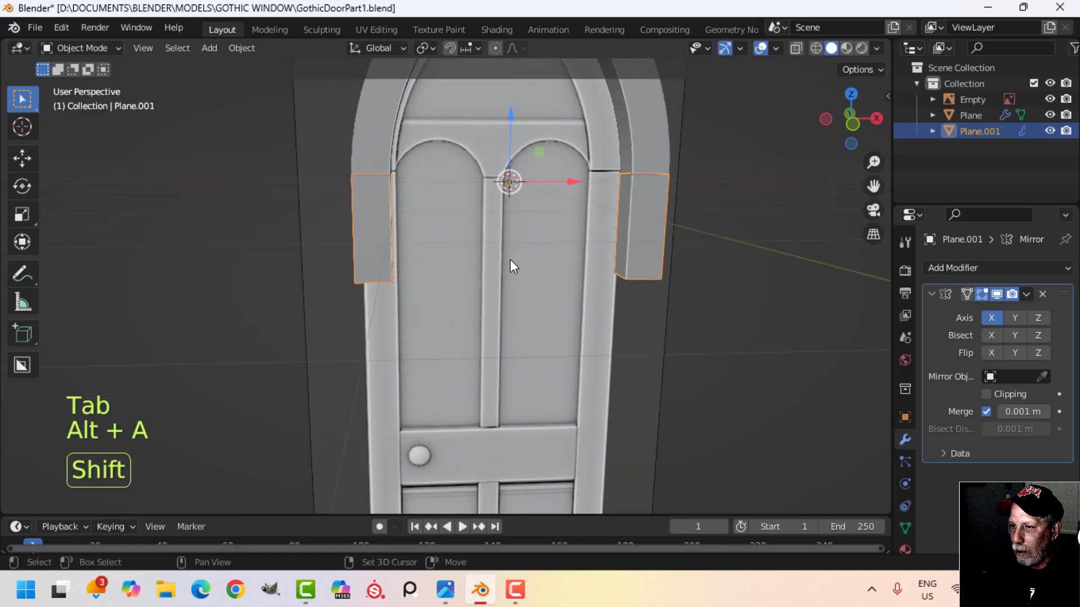
pyautogui.press('KP_1')
pyautogui.press('Tab')
pyautogui.press('z')
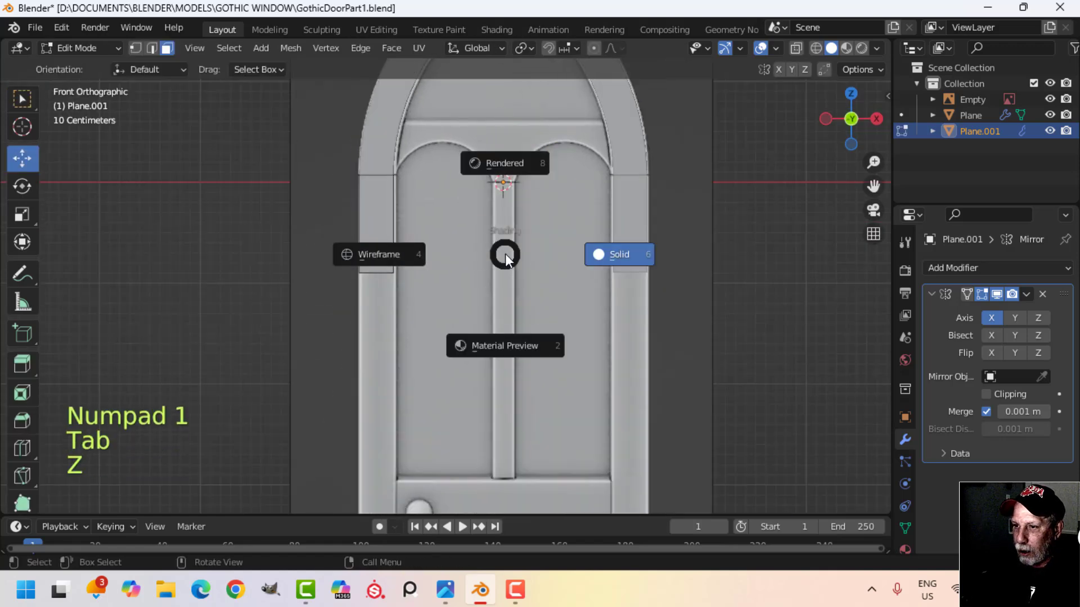
pyautogui.click(388, 255)
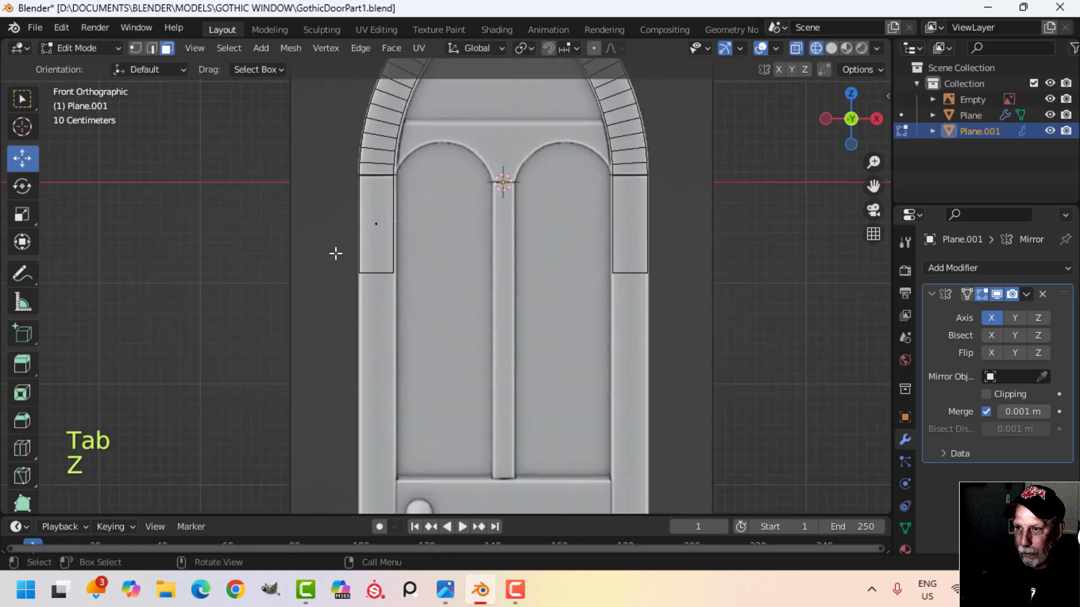
pyautogui.moveTo(439, 295); pyautogui.dragTo(439, 296)
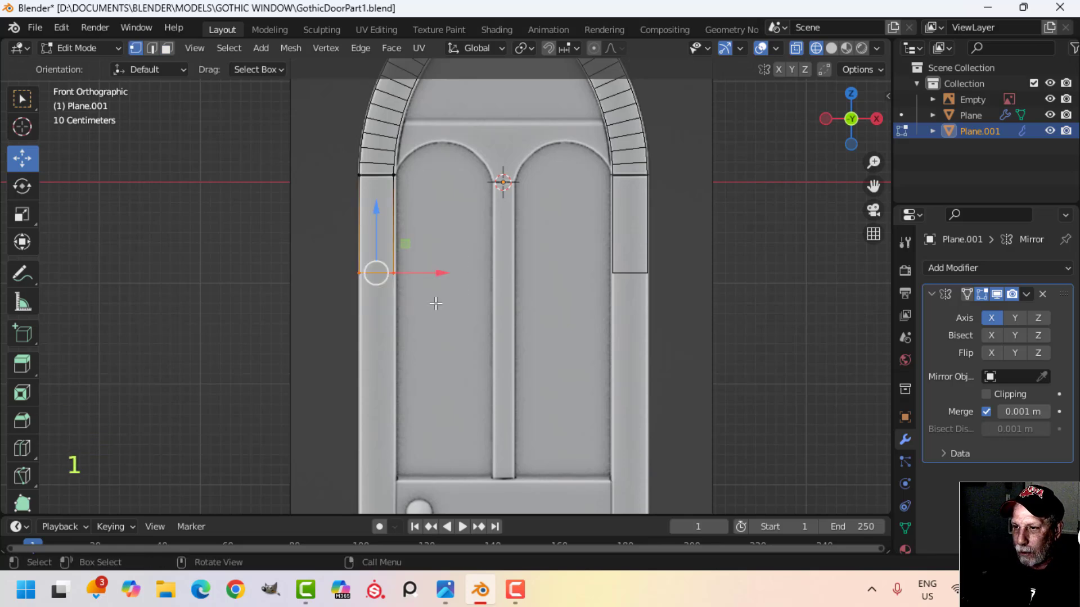
pyautogui.scroll(-4, 440, 297)
pyautogui.keyDown('shift'); pyautogui.moveTo(454, 310); pyautogui.dragTo(468, 208, button='middle'); pyautogui.keyUp('shift')
pyautogui.moveTo(446, 115); pyautogui.dragTo(448, 224)
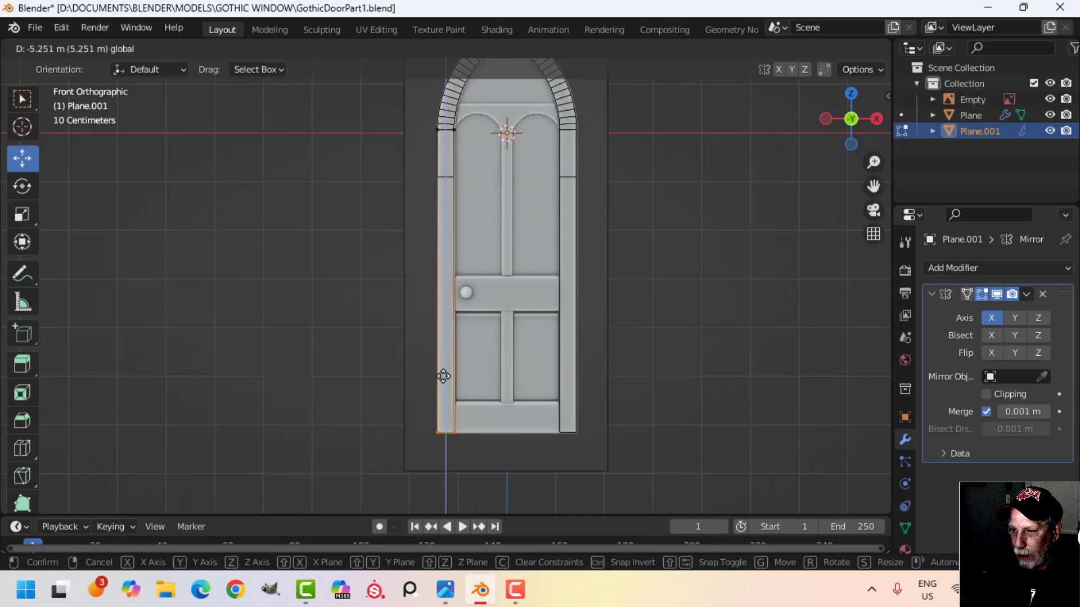
pyautogui.moveTo(446, 377); pyautogui.dragTo(446, 378)
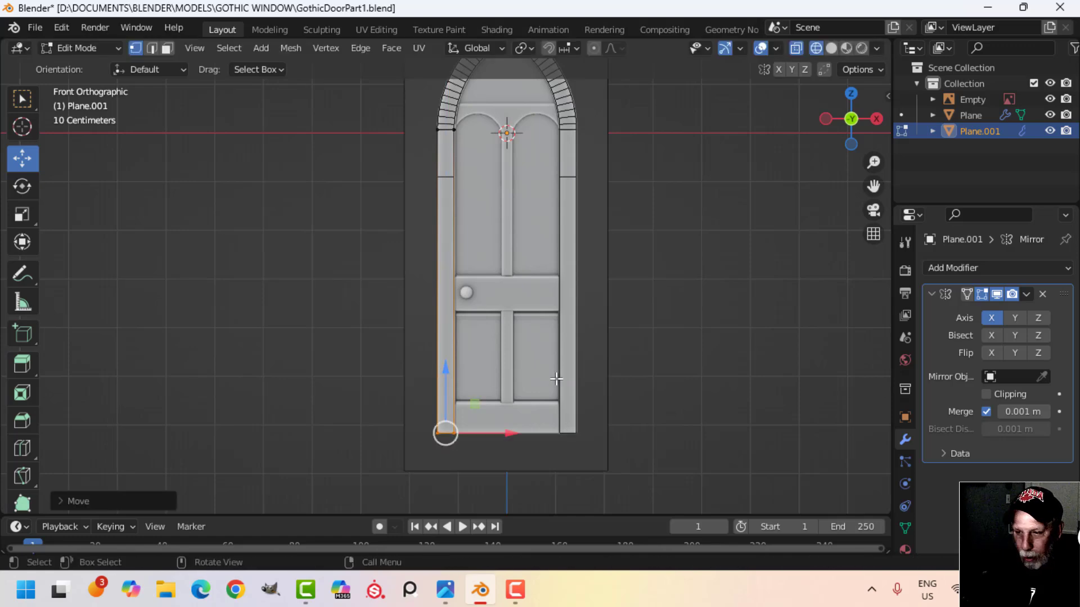
pyautogui.press('x')
pyautogui.press('Escape')
pyautogui.press('z')
pyautogui.click(638, 377)
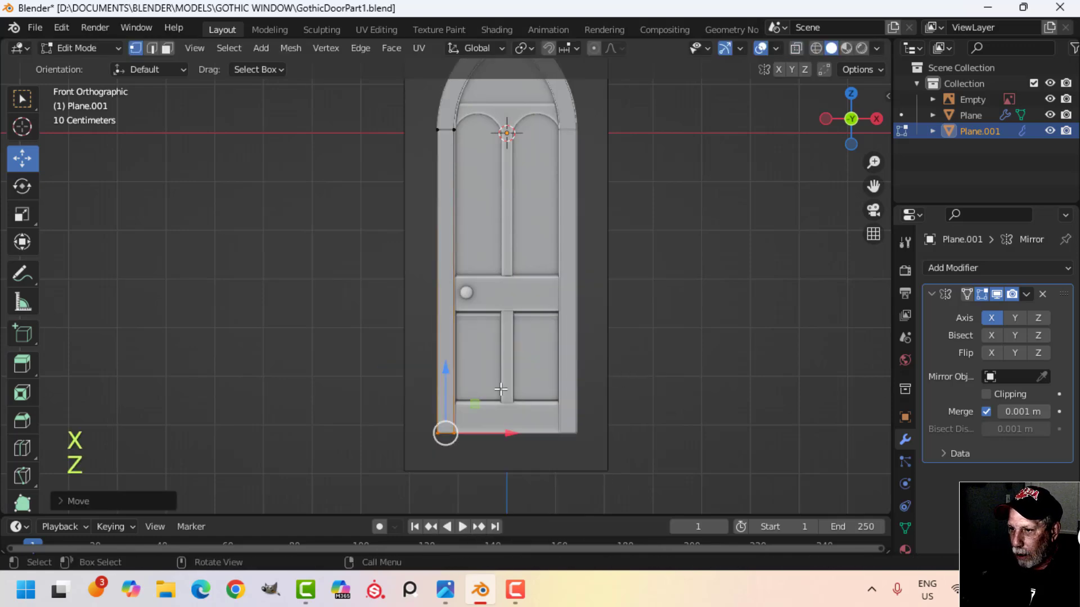
# - Examine the joint between the arch and the post, including the post's back face, from behind the door
pyautogui.moveTo(500, 389); pyautogui.dragTo(528, 424, button='middle')
pyautogui.keyDown('shift'); pyautogui.moveTo(507, 335); pyautogui.dragTo(435, 262, button='middle'); pyautogui.keyUp('shift')
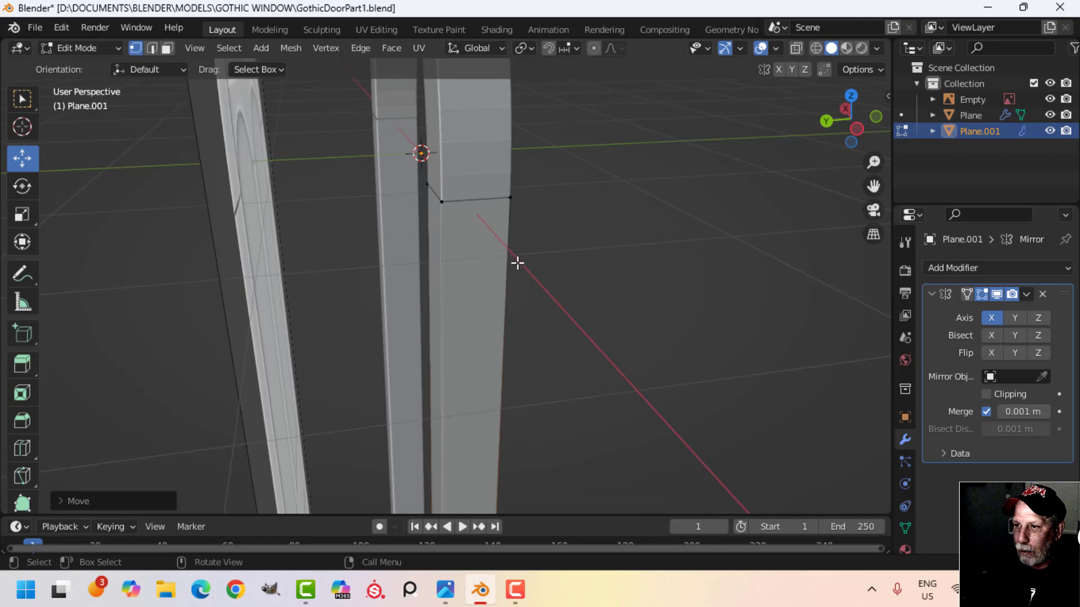
pyautogui.moveTo(517, 263); pyautogui.dragTo(320, 275, button='middle')
pyautogui.press('Tab')
pyautogui.moveTo(427, 290); pyautogui.dragTo(470, 331, button='middle')
pyautogui.hotkey('alt', 'a')
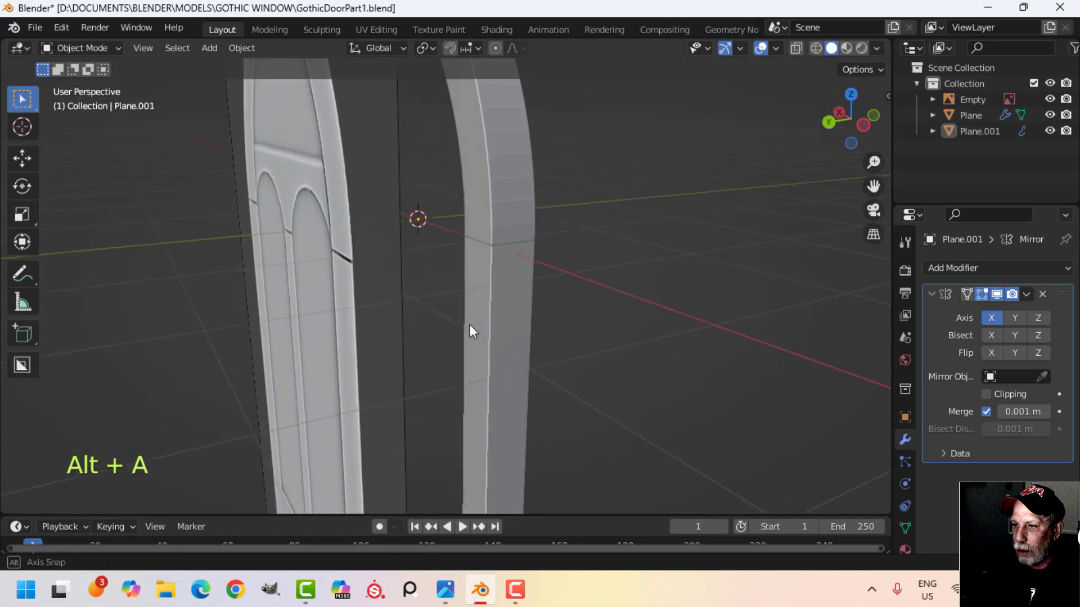
pyautogui.click(477, 284)
pyautogui.press('Tab')
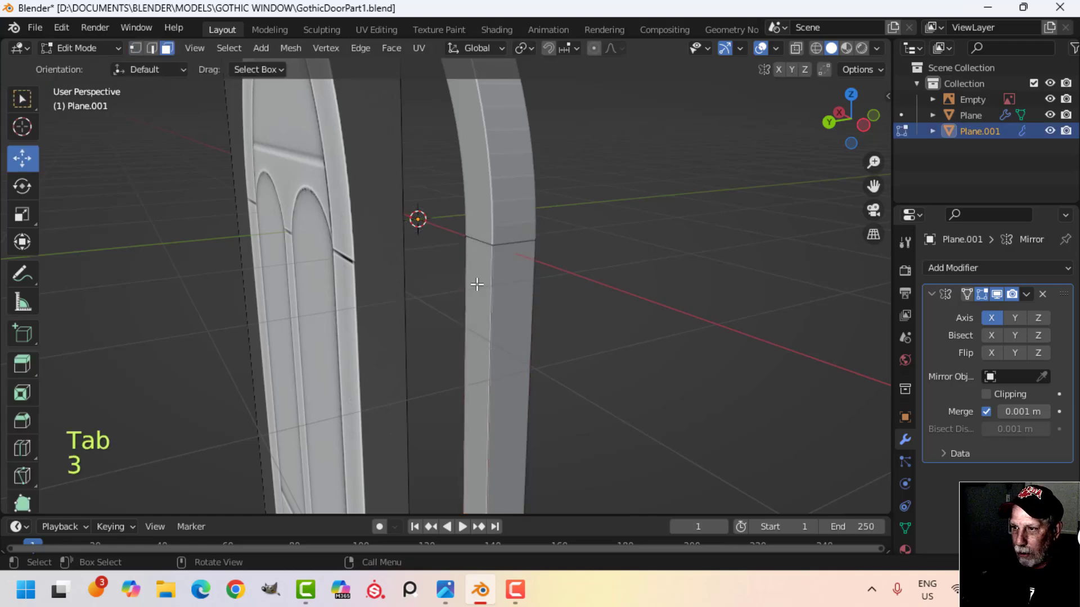
pyautogui.click(477, 284)
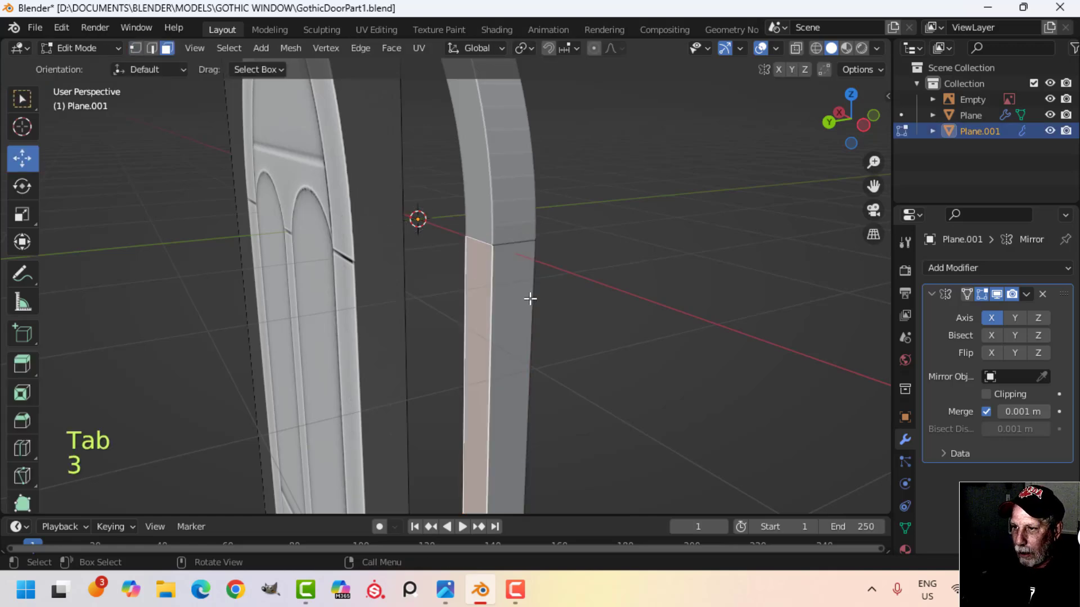
pyautogui.moveTo(529, 299); pyautogui.dragTo(575, 290, button='middle')
# - Edit the arch and post together and scale all their geometry along Y
pyautogui.press('Tab')
pyautogui.keyDown('shift'); pyautogui.click(485, 210); pyautogui.keyUp('shift')
pyautogui.press('Tab')
pyautogui.press('a')
pyautogui.press('s')
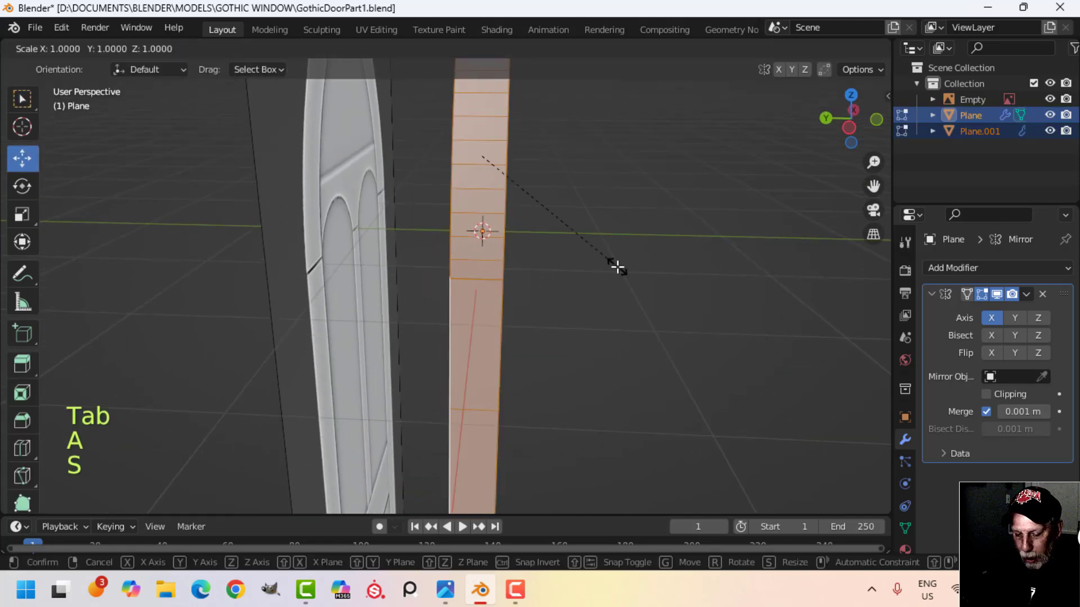
pyautogui.press('y')
pyautogui.click(579, 260)
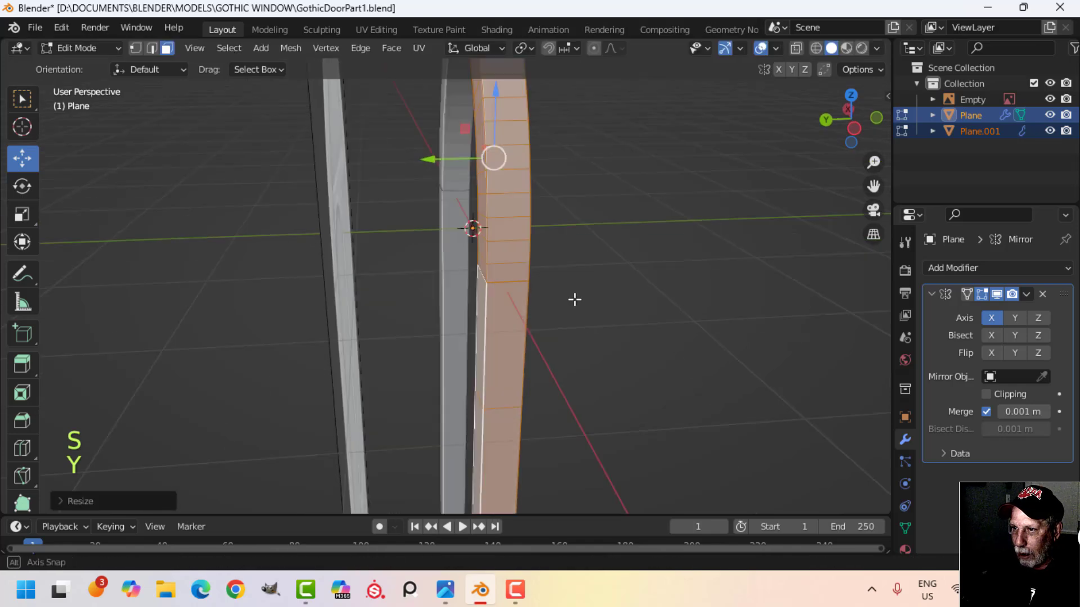
# - Delete the back face of the post
pyautogui.hotkey('alt', 'a')
pyautogui.moveTo(574, 299); pyautogui.dragTo(535, 309, button='middle')
pyautogui.click(528, 301)
pyautogui.press('x')
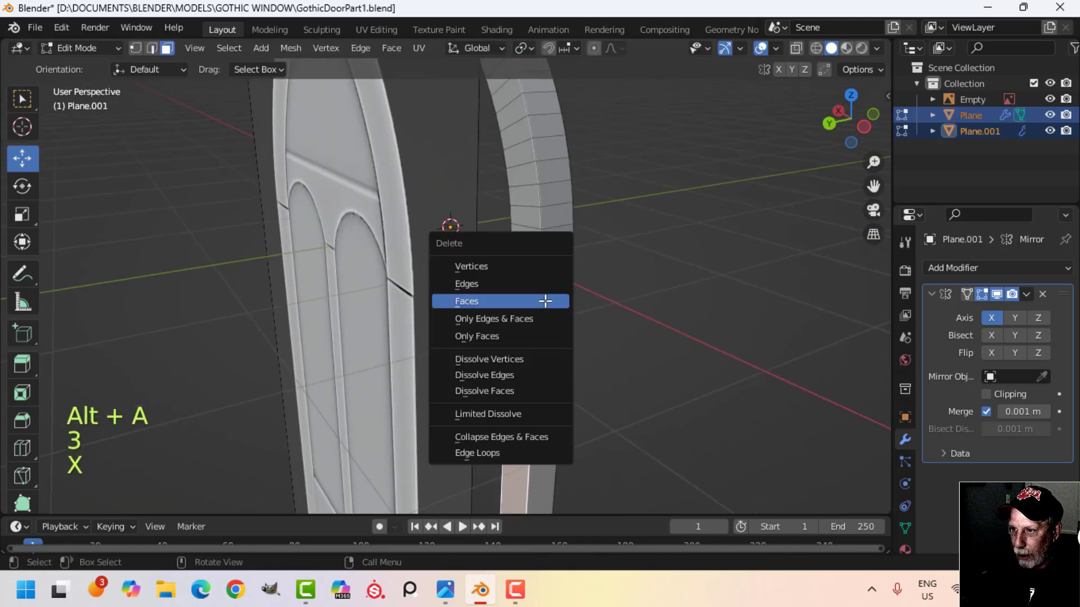
pyautogui.click(522, 301)
# - Isolate the arch and post in local view and inspect the end faces around their joint in Edit Mode
pyautogui.moveTo(550, 270); pyautogui.dragTo(371, 310, button='middle')
pyautogui.click(523, 295)
pyautogui.press('Tab')
pyautogui.moveTo(557, 296); pyautogui.dragTo(575, 252, button='middle')
pyautogui.press('/')
pyautogui.press('Tab')
pyautogui.scroll(4, 488, 250)
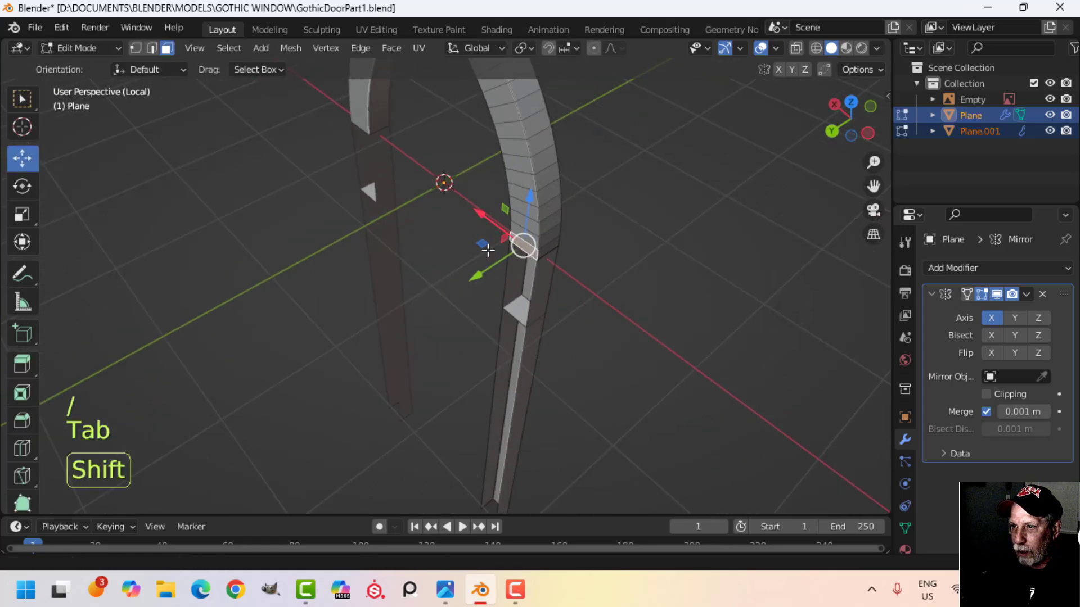
pyautogui.keyDown('shift'); pyautogui.moveTo(488, 250); pyautogui.dragTo(470, 320, button='middle'); pyautogui.keyUp('shift')
pyautogui.moveTo(470, 320); pyautogui.dragTo(471, 375, button='middle')
pyautogui.scroll(2, 522, 305)
pyautogui.scroll(2, 513, 349)
pyautogui.hotkey('alt', 'a')
# - Dissolve the extra edge beside the arch's tip on the front face
pyautogui.moveTo(503, 311); pyautogui.dragTo(486, 287, button='middle')
pyautogui.scroll(-2, 232, 193)
pyautogui.scroll(3, 457, 340)
pyautogui.scroll(2, 446, 378)
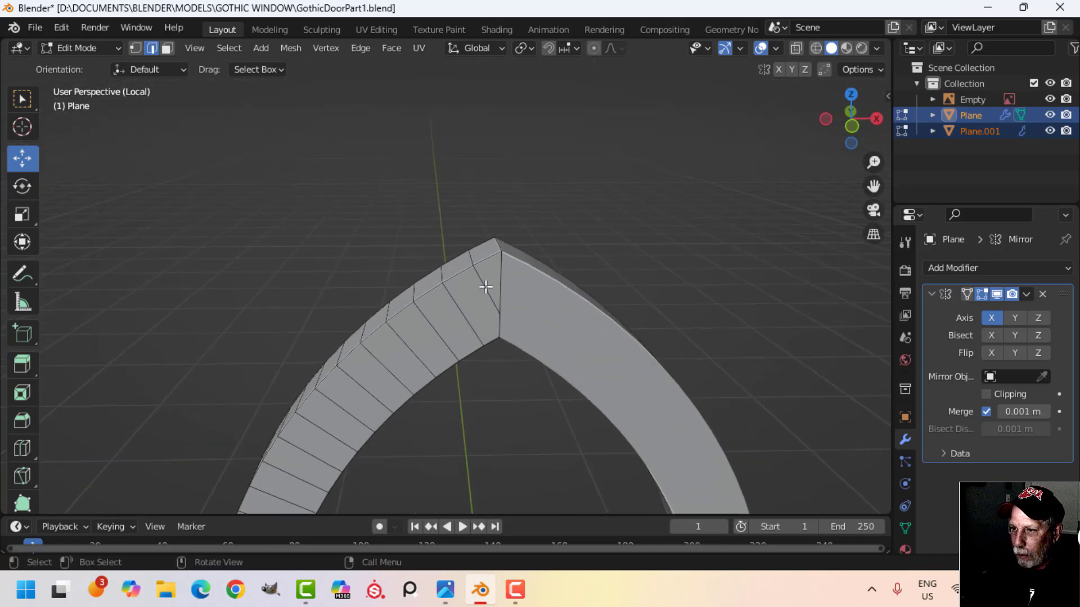
pyautogui.press('x')
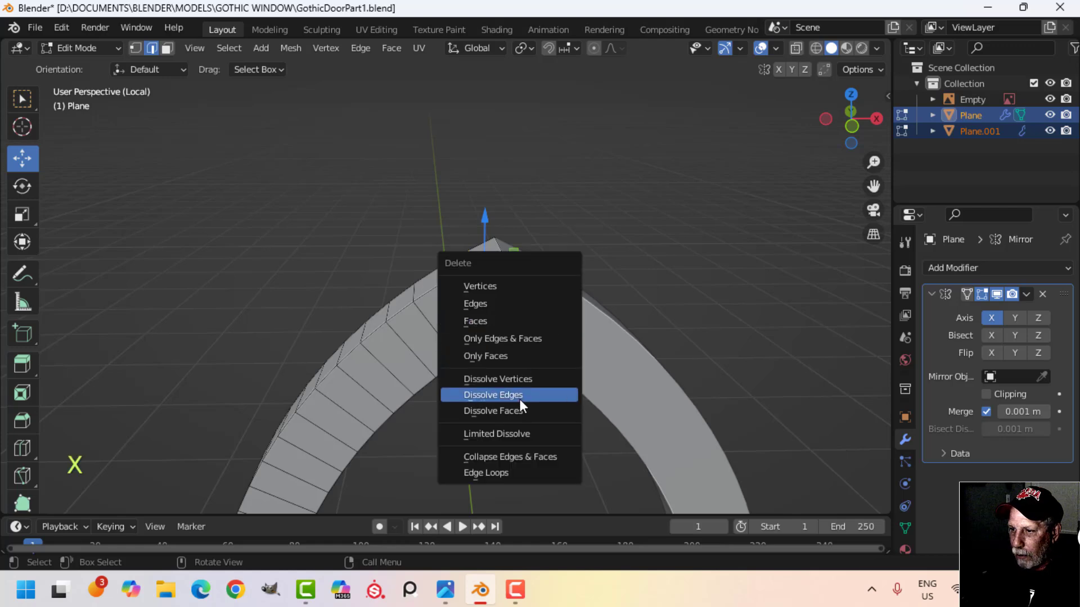
pyautogui.click(520, 395)
pyautogui.moveTo(523, 335)
pyautogui.mouseDown(button='middle')
pyautogui.moveTo(495, 268)
pyautogui.moveTo(496, 379)
pyautogui.moveTo(479, 294)
pyautogui.moveTo(462, 299)
pyautogui.moveTo(453, 258)
pyautogui.moveTo(641, 335)
pyautogui.moveTo(458, 345)
pyautogui.moveTo(538, 342)
pyautogui.mouseUp(button='middle')
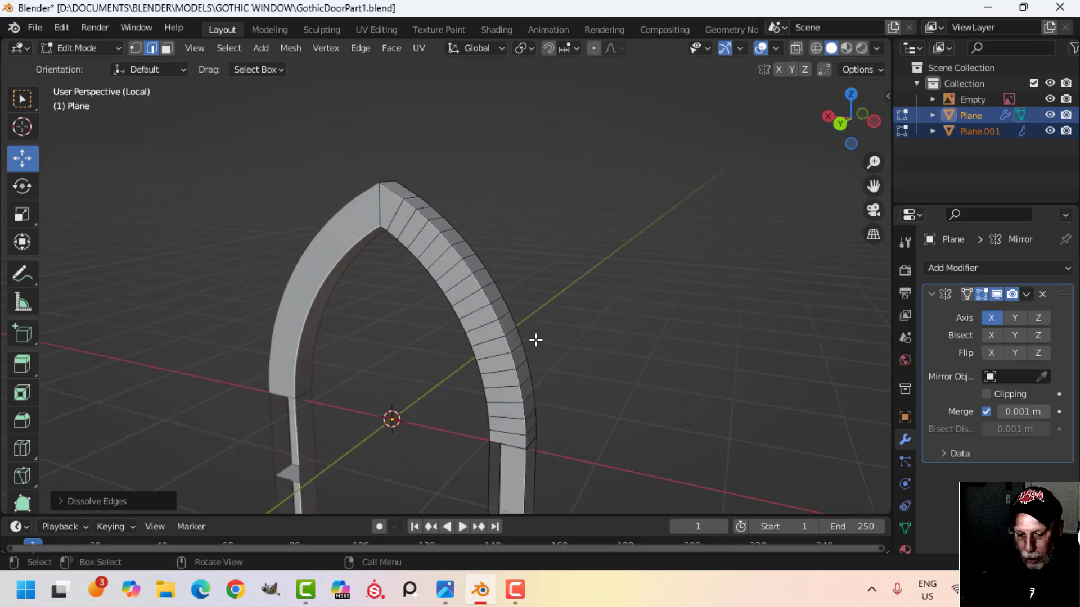
# - Select the arch's back faces from the tip down to the post joint and delete them
pyautogui.press('3')
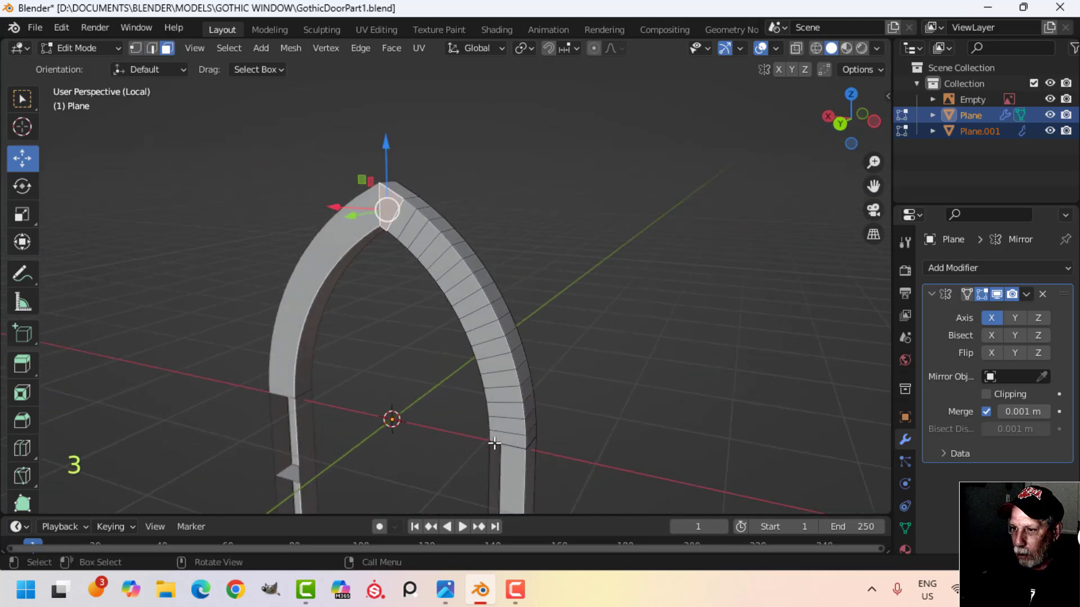
pyautogui.keyDown('ctrl'); pyautogui.click(517, 436); pyautogui.keyUp('ctrl')
pyautogui.moveTo(567, 380); pyautogui.dragTo(535, 374, button='middle')
pyautogui.press('x')
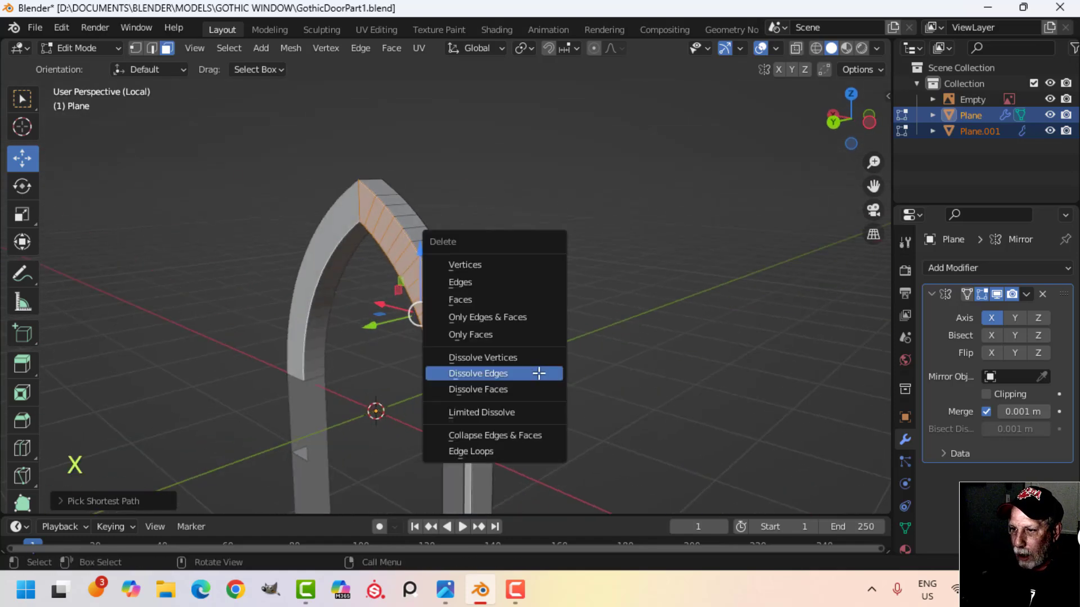
pyautogui.click(490, 299)
# - Inspect the arch object's stray edge loop that sits partway down the side post in Edit Mode
pyautogui.moveTo(511, 296); pyautogui.dragTo(450, 313, button='middle')
pyautogui.press('Tab')
pyautogui.hotkey('alt', 'a')
pyautogui.click(487, 254)
pyautogui.moveTo(488, 253); pyautogui.dragTo(501, 323, button='middle')
pyautogui.scroll(1, 487, 298)
pyautogui.scroll(2, 393, 327)
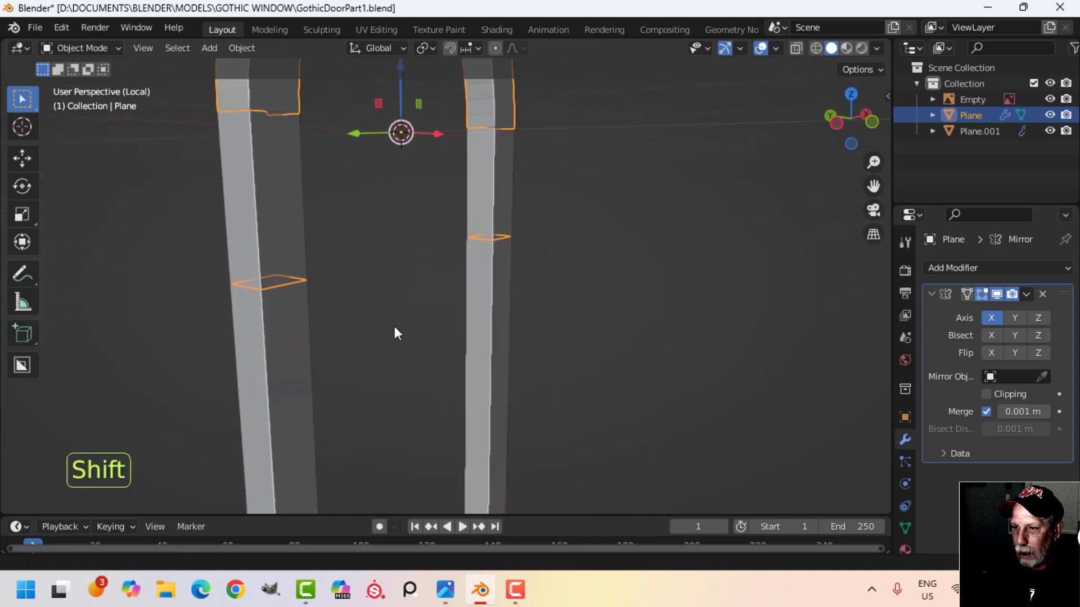
pyautogui.keyDown('shift'); pyautogui.moveTo(394, 327); pyautogui.dragTo(554, 323, button='middle'); pyautogui.keyUp('shift')
pyautogui.press('Tab')
pyautogui.keyDown('alt'); pyautogui.keyDown('shift'); pyautogui.click(375, 289); pyautogui.keyUp('shift'); pyautogui.keyUp('alt')
pyautogui.hotkey('alt', 'a')
pyautogui.moveTo(478, 336); pyautogui.dragTo(396, 355, button='middle')
pyautogui.scroll(-4, 392, 328)
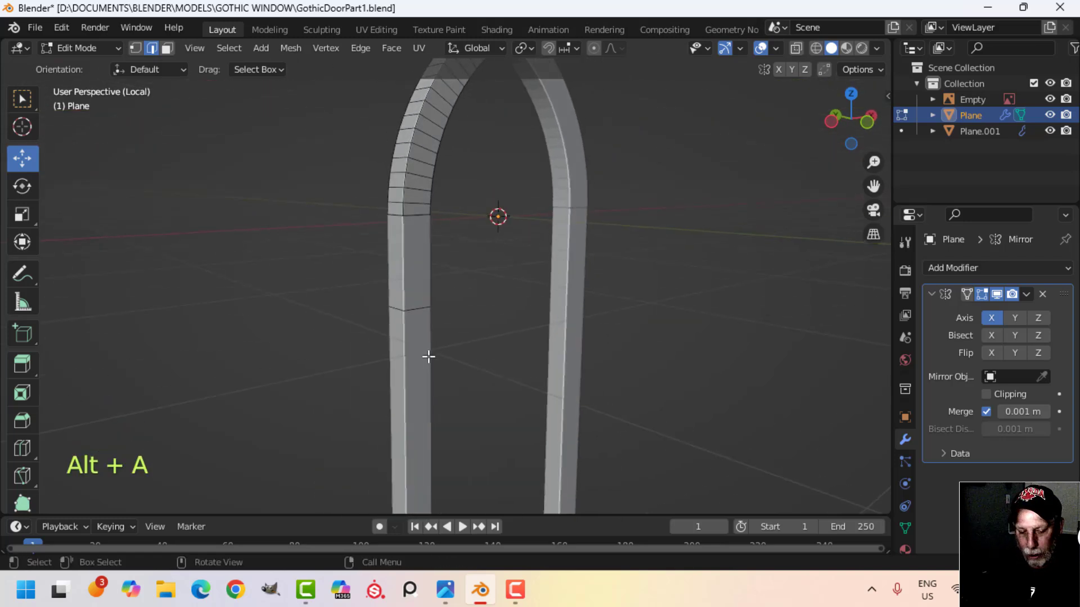
# - Hide the side posts and delete the arch object's stray face floating below its lower end
pyautogui.press('Tab')
pyautogui.click(412, 261)
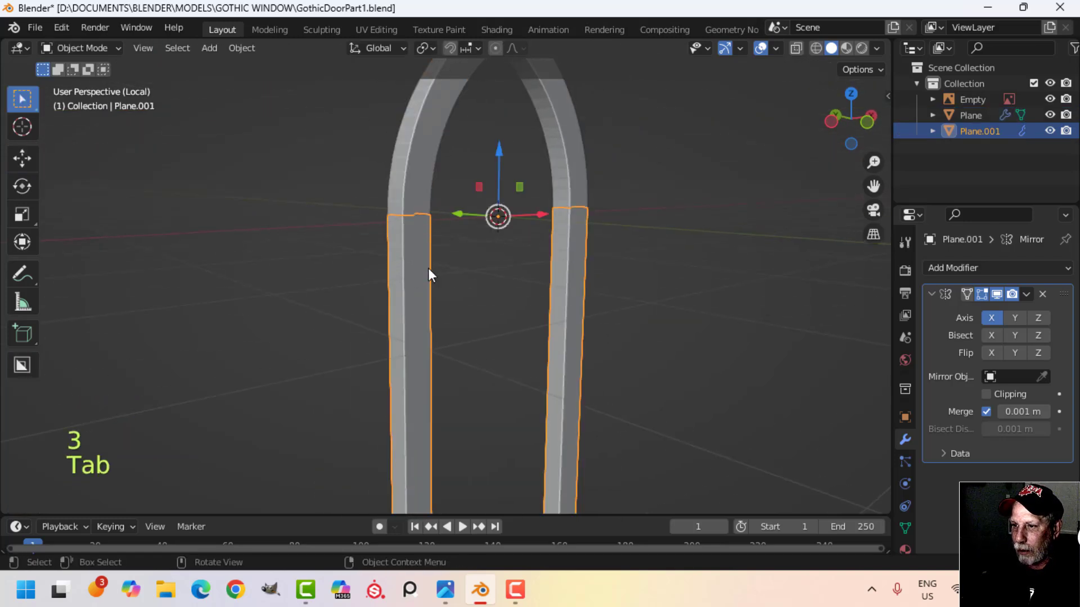
pyautogui.press('Tab')
pyautogui.press('a')
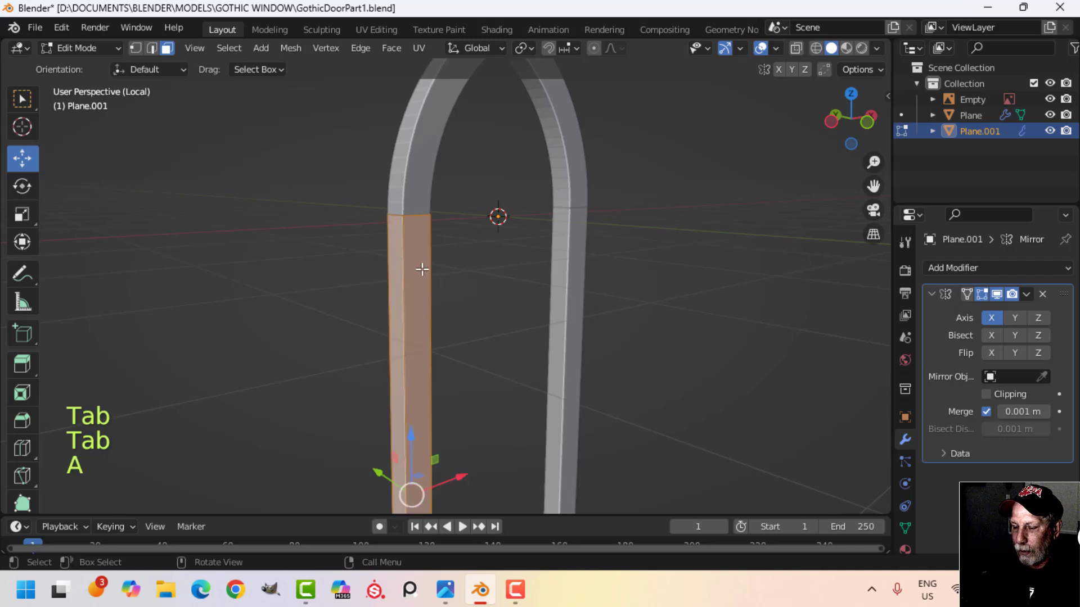
pyautogui.press('Tab')
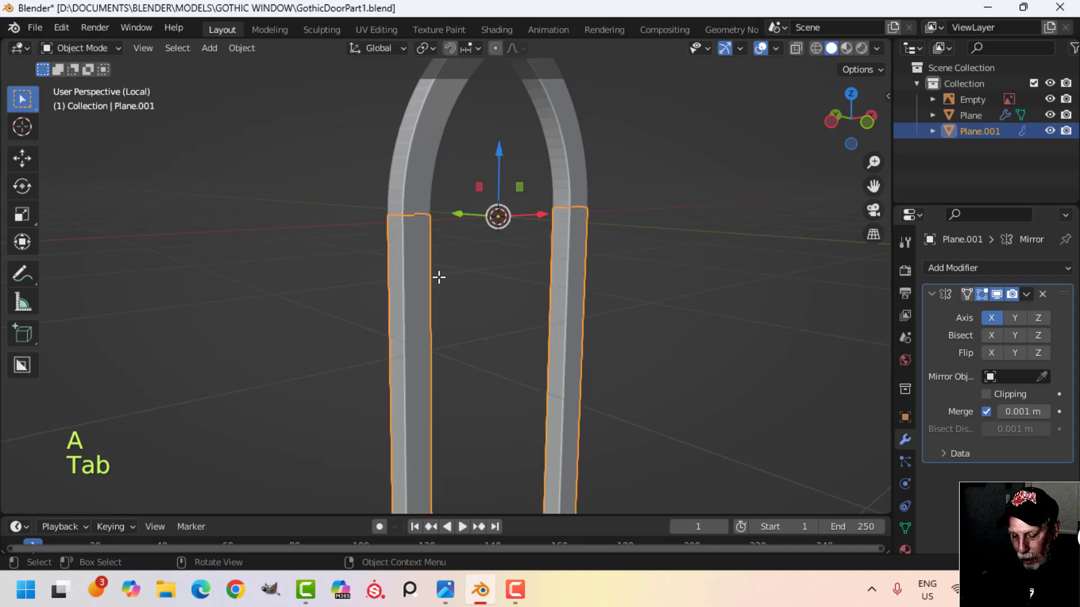
pyautogui.press('h')
pyautogui.click(417, 307)
pyautogui.press('Tab')
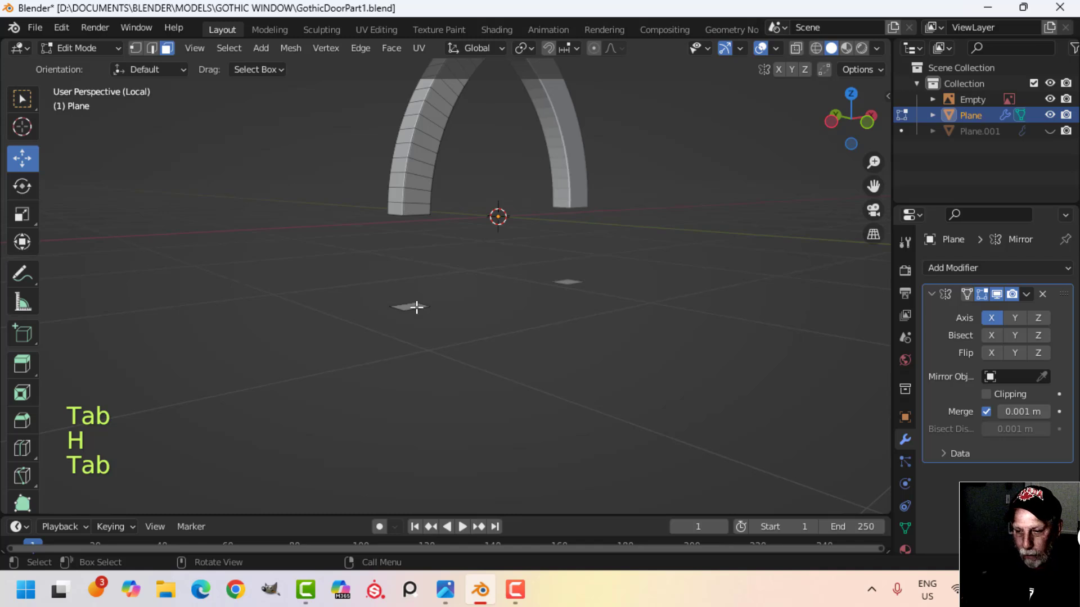
pyautogui.press('x')
pyautogui.click(410, 307)
pyautogui.press('Tab')
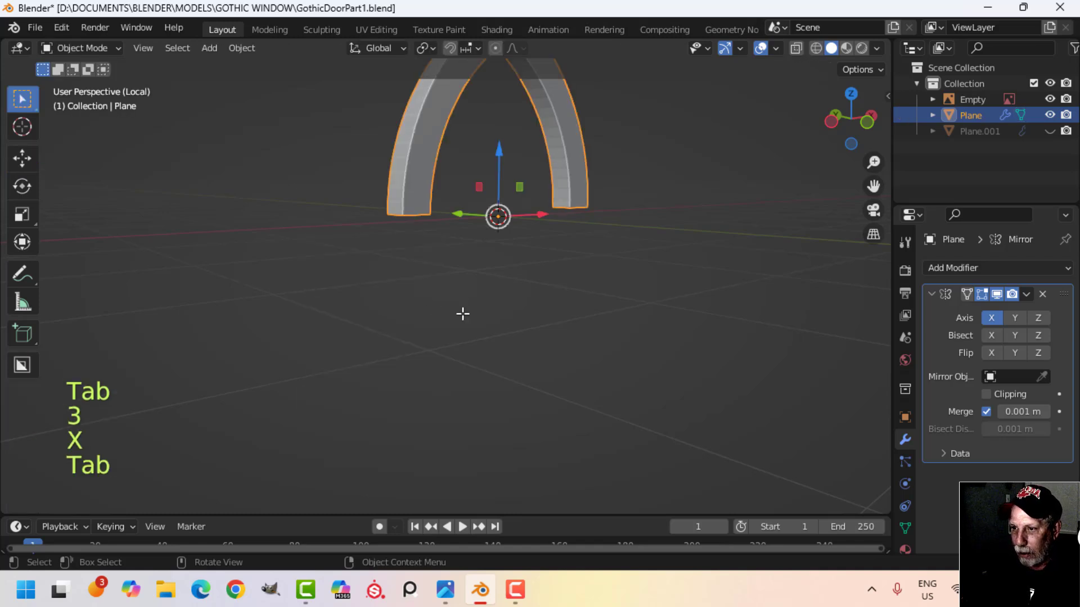
# - Unhide the side posts, check their joint with the arch from the front, and exit local view
pyautogui.hotkey('alt', 'h')
pyautogui.hotkey('alt', 'a')
pyautogui.moveTo(482, 325); pyautogui.dragTo(450, 336, button='middle')
pyautogui.click(497, 219)
pyautogui.scroll(1, 423, 259)
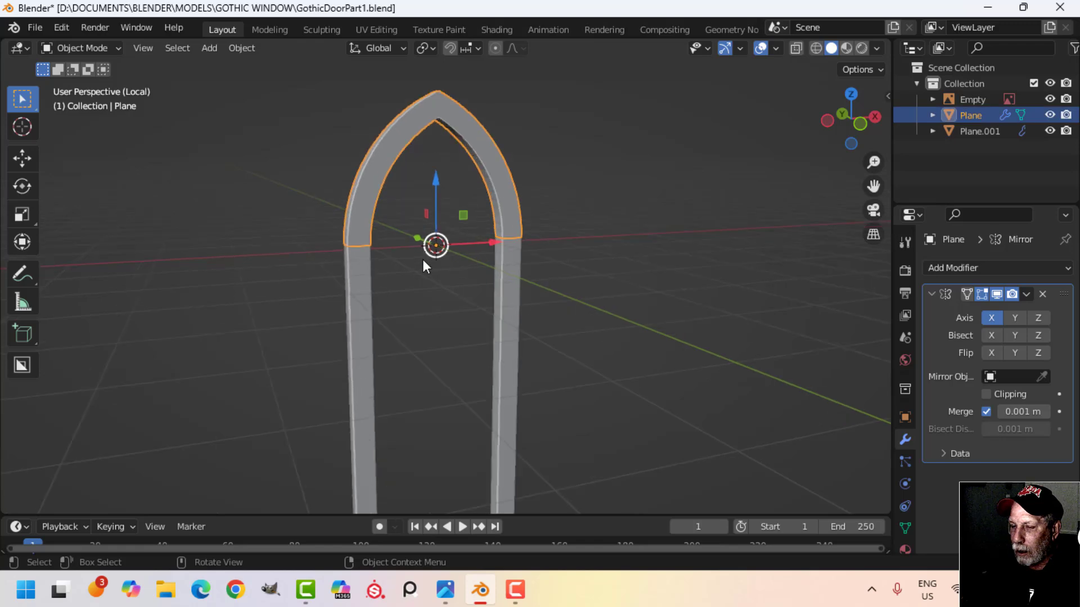
pyautogui.keyDown('shift'); pyautogui.moveTo(423, 258); pyautogui.dragTo(459, 253, button='middle'); pyautogui.keyUp('shift')
pyautogui.scroll(3, 585, 341)
pyautogui.scroll(2, 515, 262)
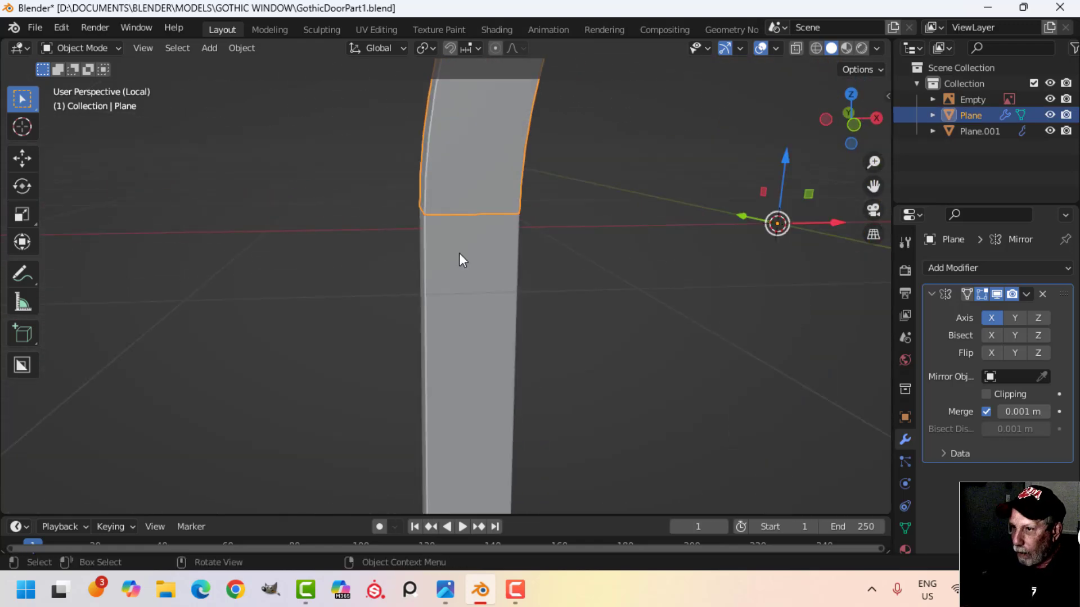
pyautogui.press('KP_1')
pyautogui.press('Tab')
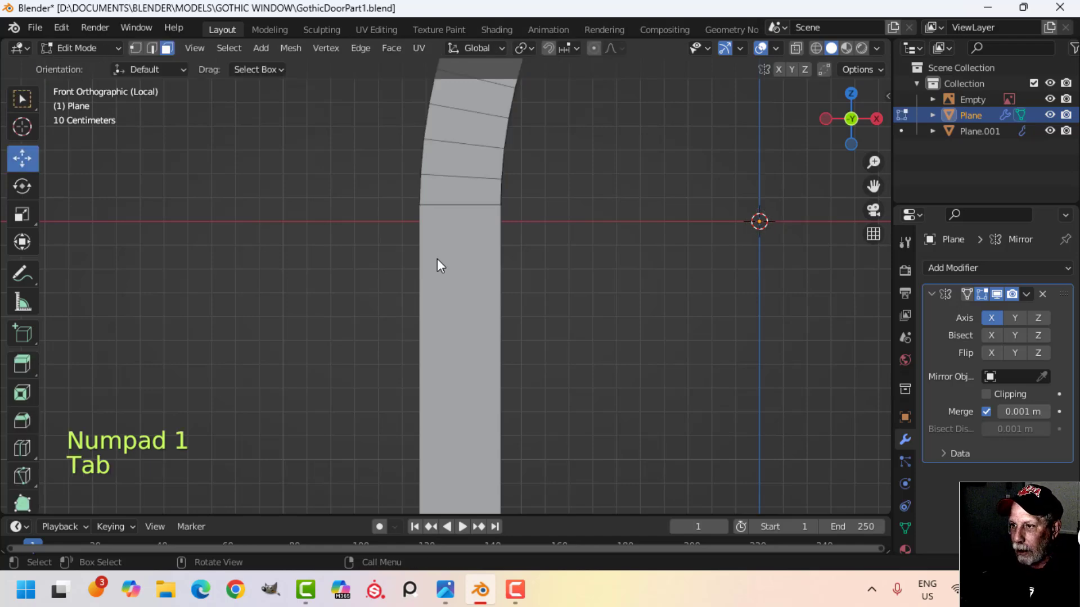
pyautogui.press('Tab')
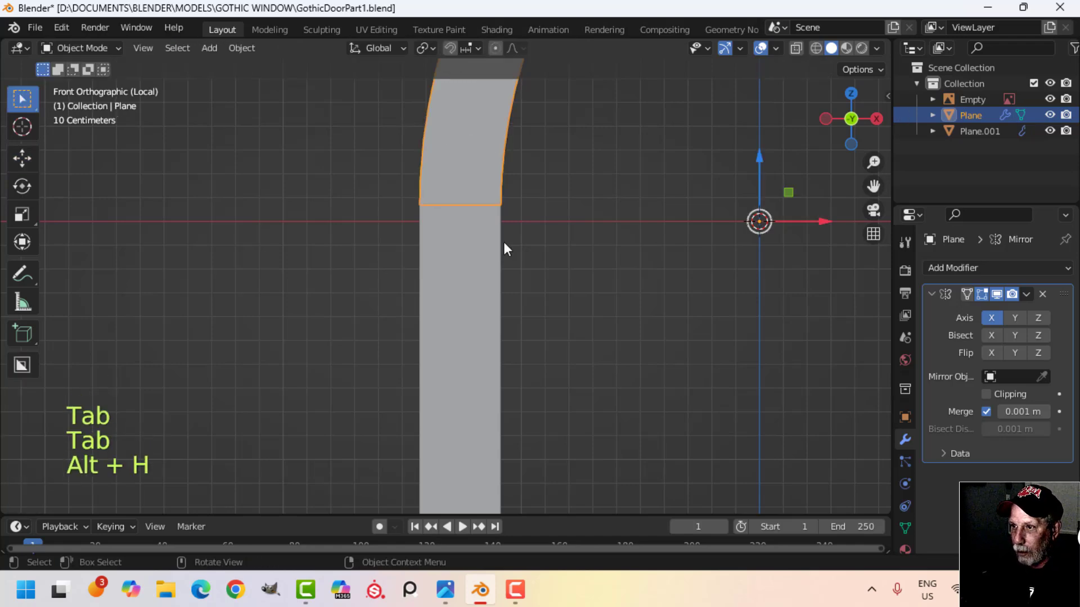
pyautogui.press('/')
pyautogui.hotkey('alt', 'a')
# - Compare the joint between the arch and post with the dark groove on the reference door's frame
pyautogui.moveTo(471, 308); pyautogui.dragTo(443, 313, button='middle')
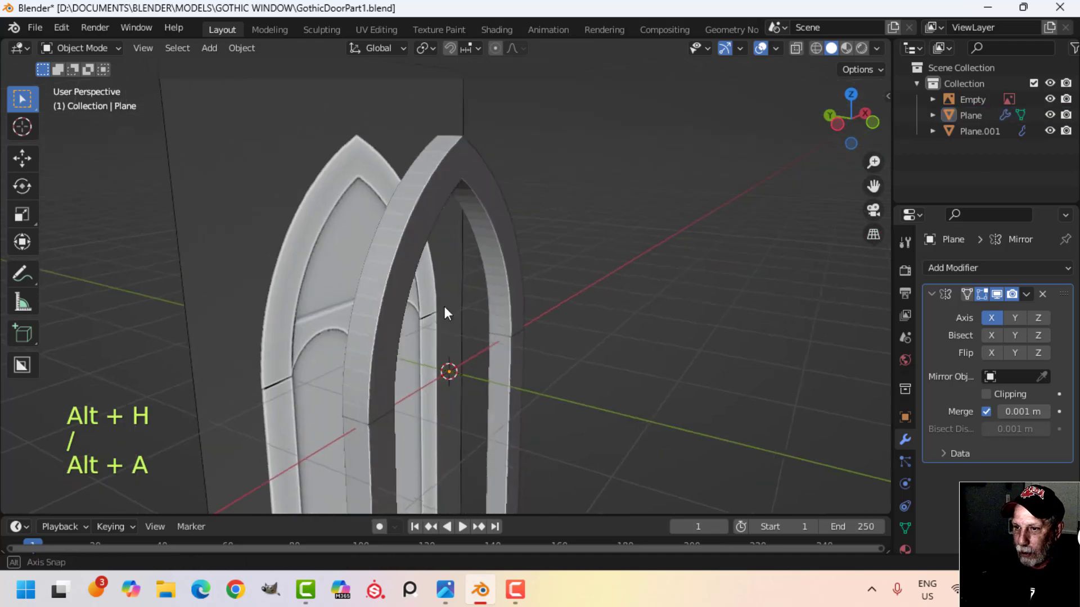
pyautogui.scroll(1, 360, 264)
pyautogui.keyDown('shift'); pyautogui.moveTo(325, 235); pyautogui.dragTo(428, 117, button='middle'); pyautogui.keyUp('shift')
pyautogui.scroll(1, 294, 304)
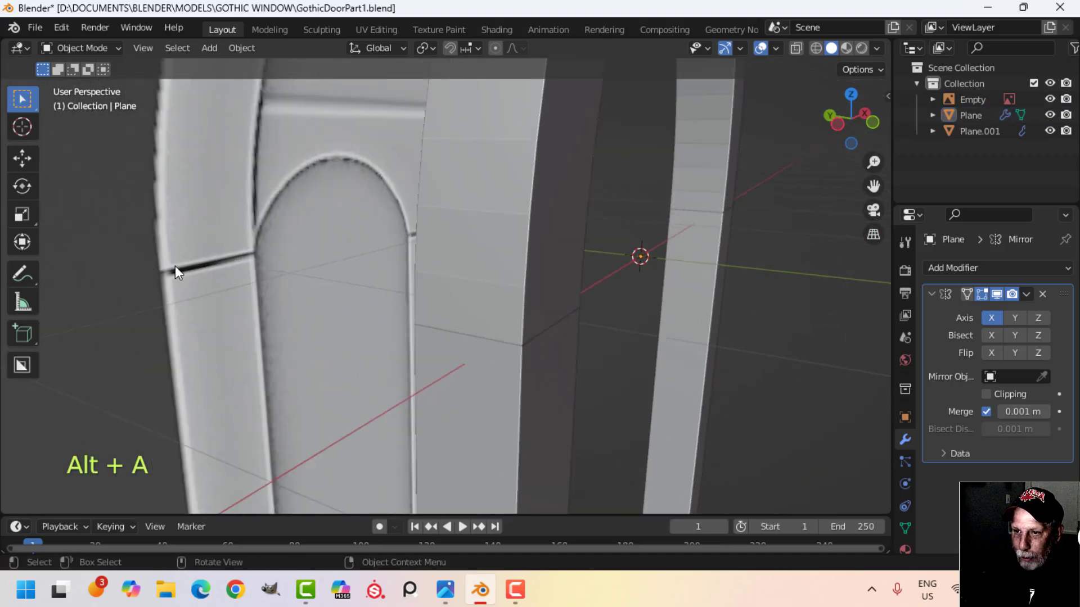
pyautogui.scroll(-3, 285, 262)
pyautogui.keyDown('shift'); pyautogui.moveTo(535, 275); pyautogui.dragTo(522, 238, button='middle'); pyautogui.keyUp('shift')
pyautogui.moveTo(522, 239); pyautogui.dragTo(459, 234, button='middle')
pyautogui.scroll(1, 396, 244)
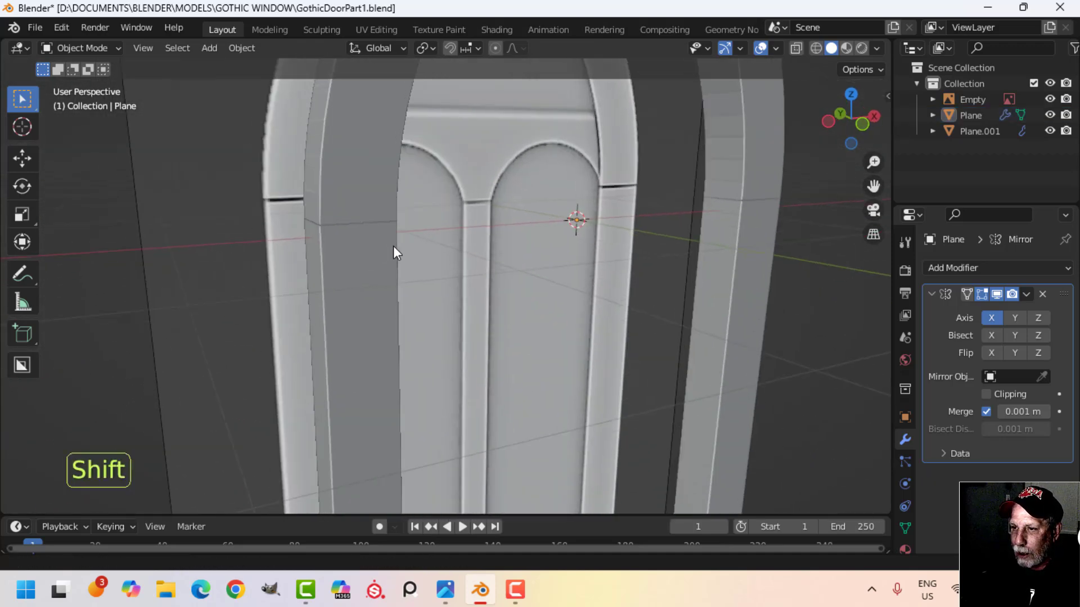
pyautogui.keyDown('shift'); pyautogui.moveTo(393, 245); pyautogui.dragTo(483, 239, button='middle'); pyautogui.keyUp('shift')
pyautogui.moveTo(482, 240); pyautogui.dragTo(456, 245, button='middle')
# - Lower the side post's top vertices slightly in front wireframe view to open a narrow gap at the reference's groove
pyautogui.click(443, 246)
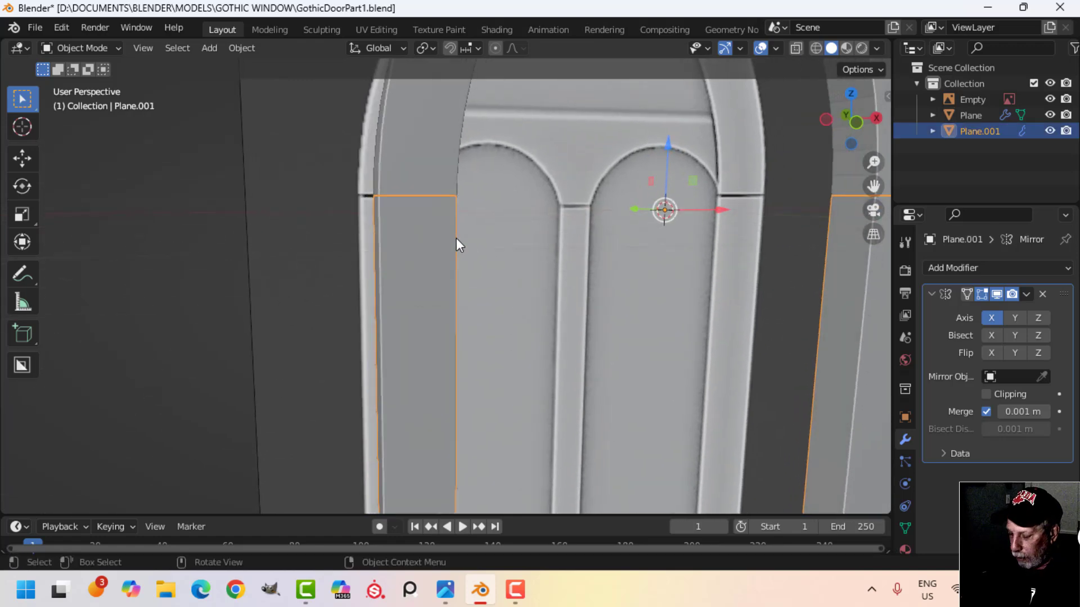
pyautogui.press('KP_1')
pyautogui.press('z')
pyautogui.click(378, 235)
pyautogui.moveTo(377, 236)
pyautogui.keyDown('shift'); pyautogui.mouseDown(button='middle')
pyautogui.moveTo(478, 231)
pyautogui.moveTo(499, 283)
pyautogui.mouseUp(button='middle'); pyautogui.keyUp('shift')
pyautogui.scroll(2, 498, 284)
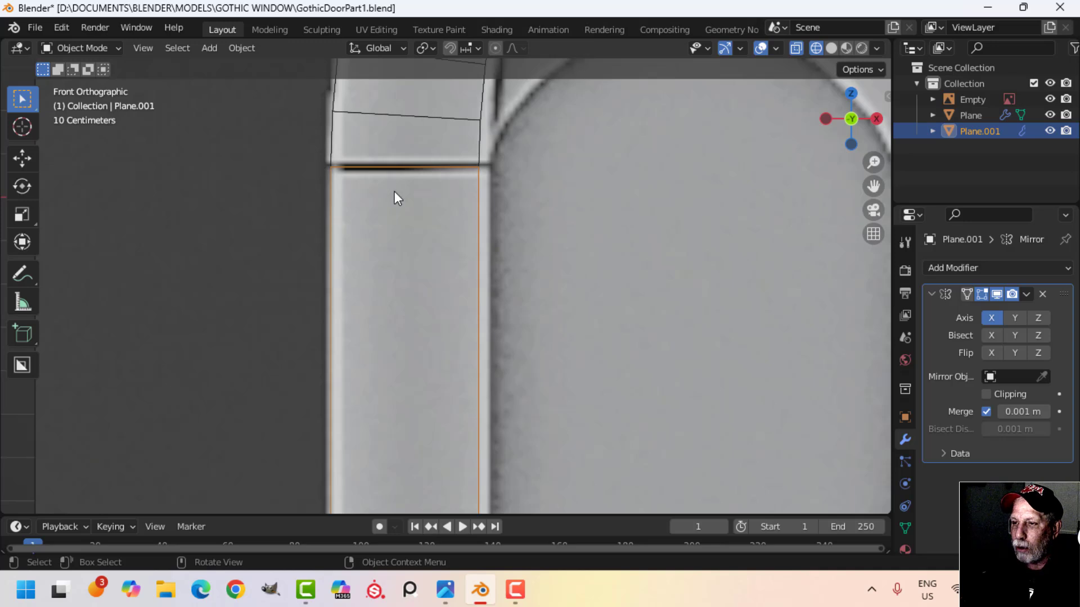
pyautogui.click(480, 171)
pyautogui.click(479, 173)
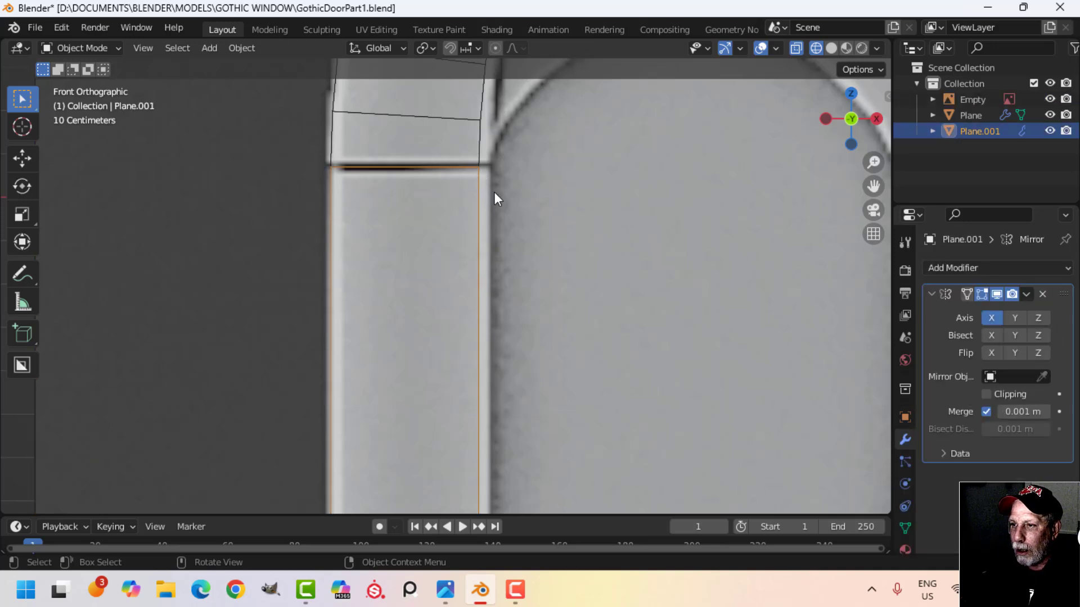
pyautogui.press('Tab')
pyautogui.press('z')
pyautogui.click(461, 201)
pyautogui.hotkey('alt', 'a')
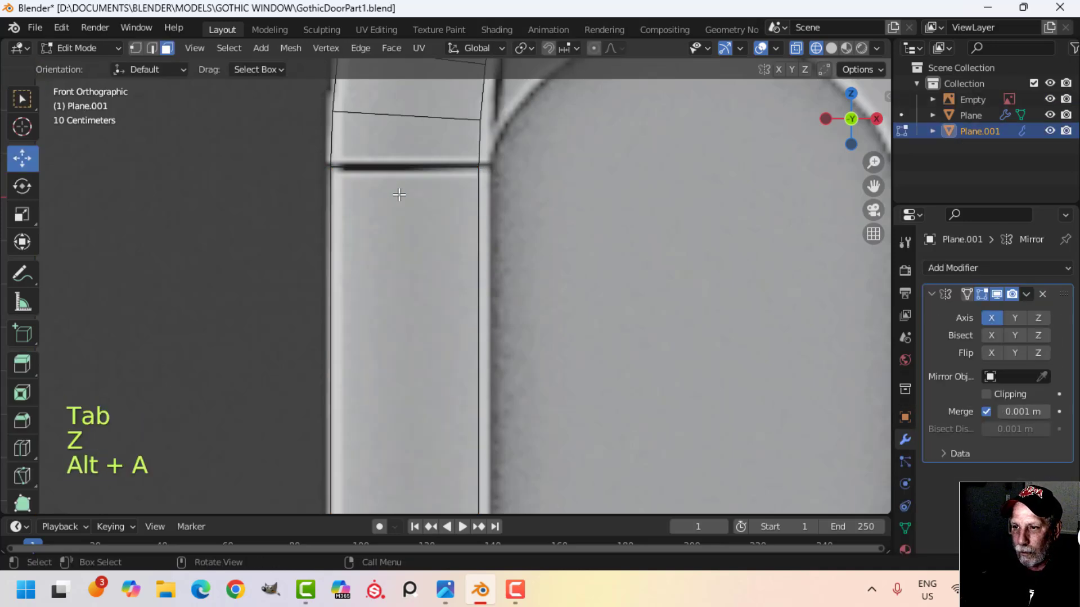
pyautogui.press('b')
pyautogui.moveTo(276, 145); pyautogui.dragTo(336, 190)
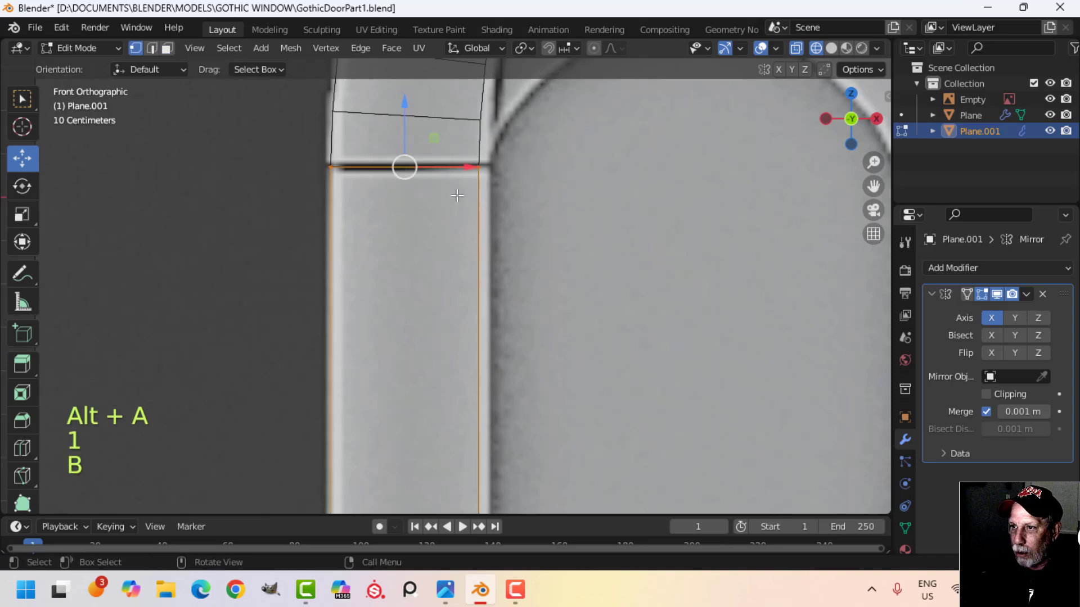
pyautogui.scroll(2, 458, 192)
pyautogui.moveTo(415, 114); pyautogui.dragTo(416, 119)
# - Return to solid shading and fill the open top of the post and the open bottom end of the arch with faces
pyautogui.press('z')
pyautogui.moveTo(536, 235); pyautogui.dragTo(459, 268, button='middle')
pyautogui.press('f')
pyautogui.press('Tab')
pyautogui.click(433, 158)
pyautogui.press('Tab')
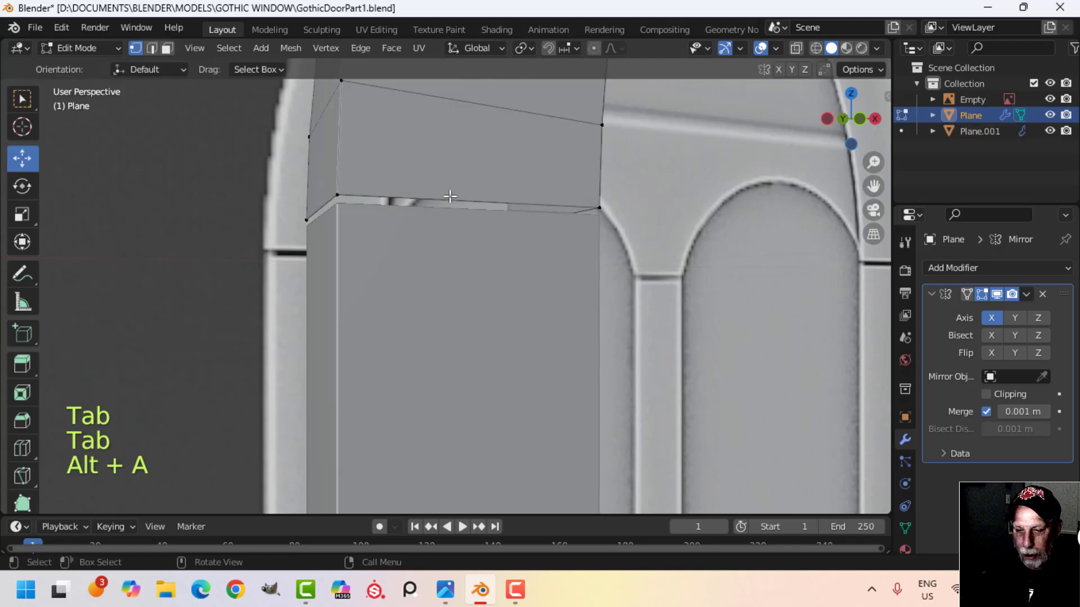
pyautogui.click(518, 211)
pyautogui.press('f')
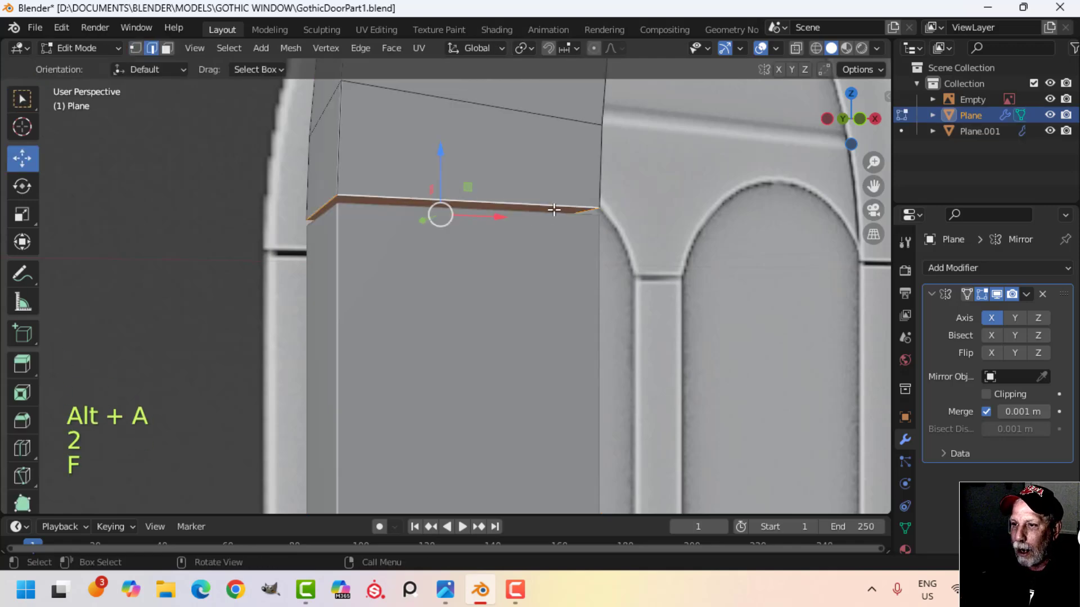
pyautogui.press('Tab')
# - Apply the Mirror modifier on the arch and on the side posts
pyautogui.moveTo(563, 211); pyautogui.dragTo(464, 273, button='middle')
pyautogui.hotkey('alt', 'a')
pyautogui.scroll(-4, 532, 260)
pyautogui.click(536, 217)
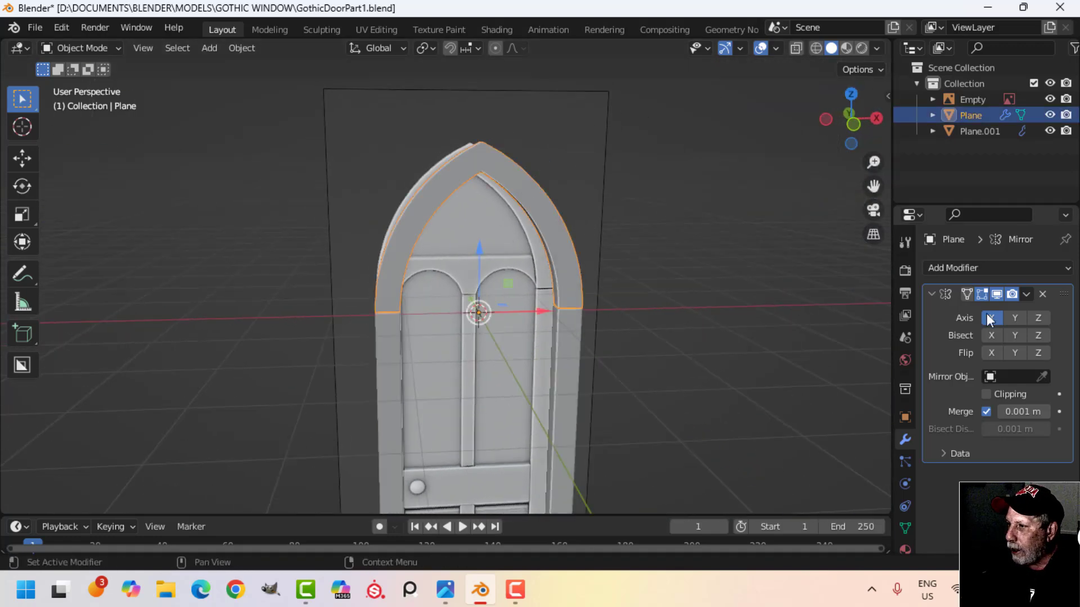
pyautogui.click(1027, 296)
pyautogui.click(986, 309)
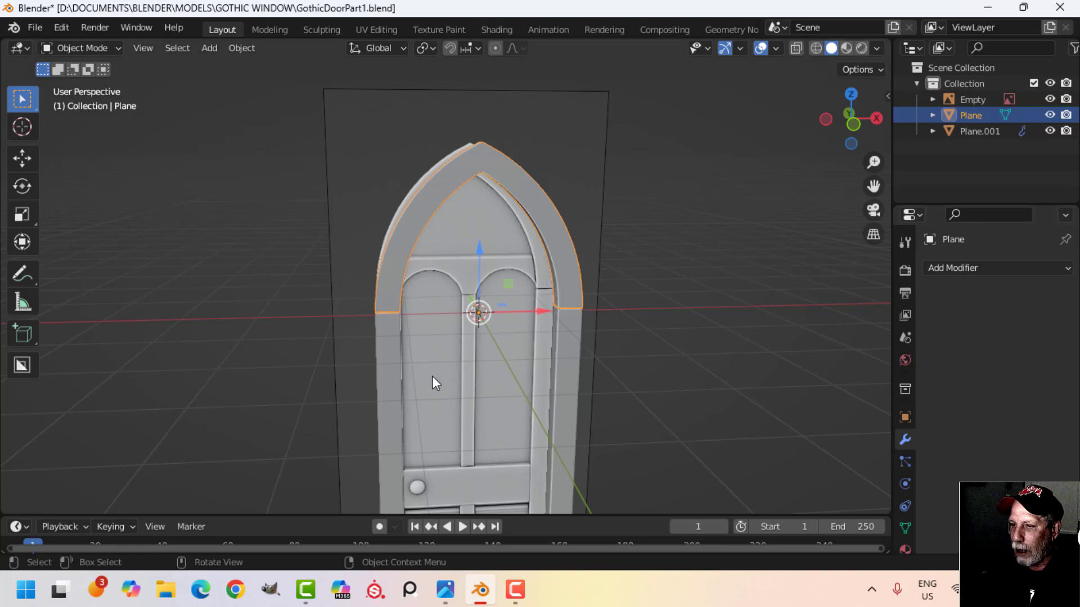
pyautogui.click(384, 361)
pyautogui.click(1025, 294)
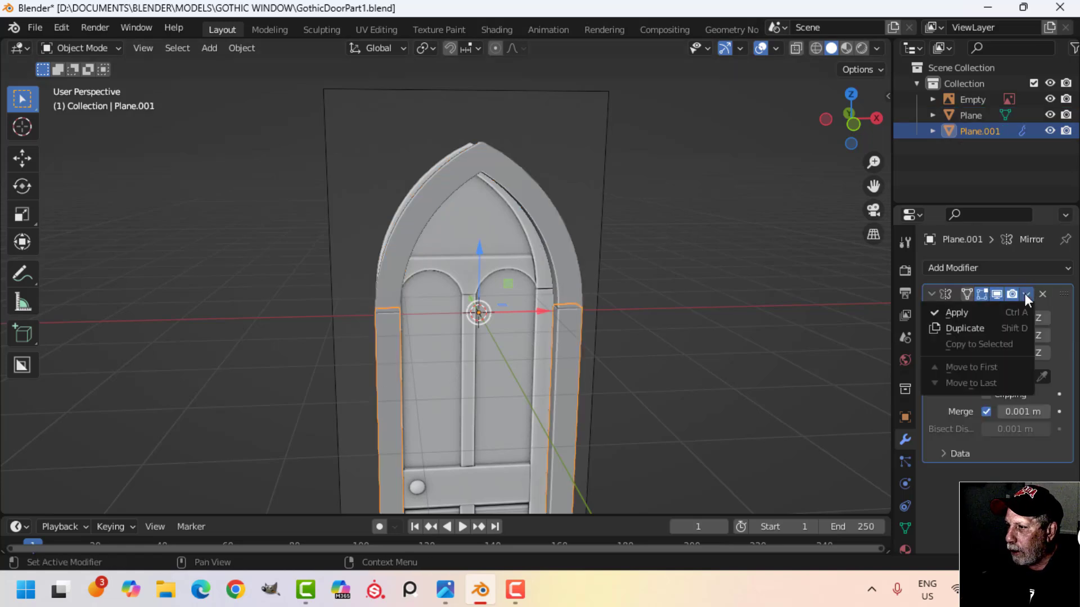
pyautogui.click(994, 307)
# - Bevel the centre edge loop at the arch's tip about 0.03 m wide with two segments
pyautogui.moveTo(511, 310); pyautogui.dragTo(511, 269, button='middle')
pyautogui.scroll(3, 549, 304)
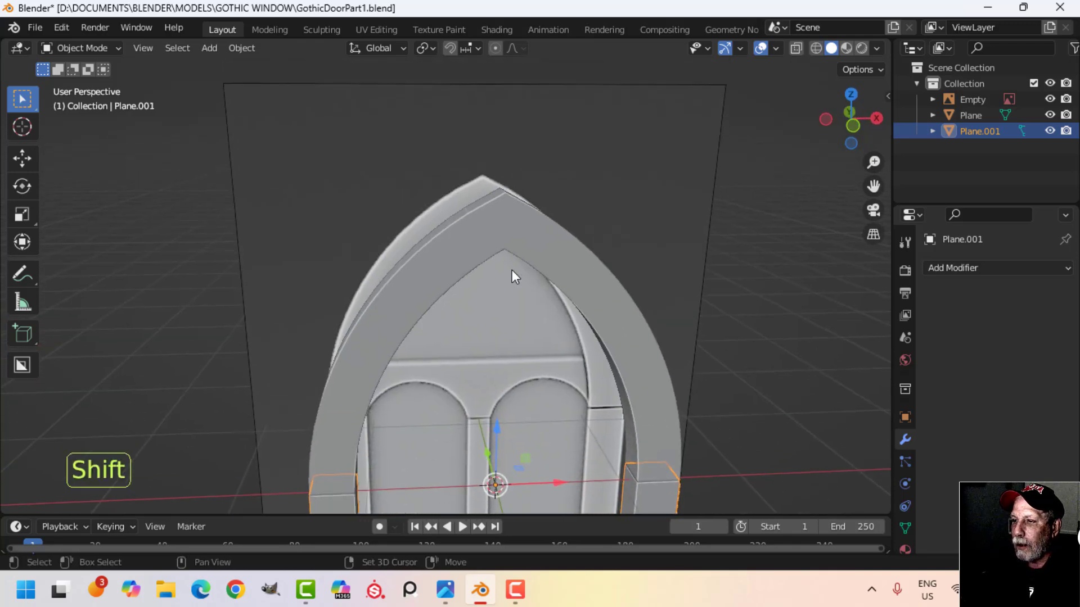
pyautogui.click(535, 248)
pyautogui.press('Tab')
pyautogui.scroll(4, 555, 299)
pyautogui.moveTo(555, 299); pyautogui.dragTo(544, 318, button='middle')
pyautogui.press('2')
pyautogui.keyDown('alt'); pyautogui.keyDown('shift'); pyautogui.click(510, 278); pyautogui.keyUp('shift'); pyautogui.keyUp('alt')
pyautogui.scroll(-2, 552, 315)
pyautogui.hotkey('ctrl', 'b')
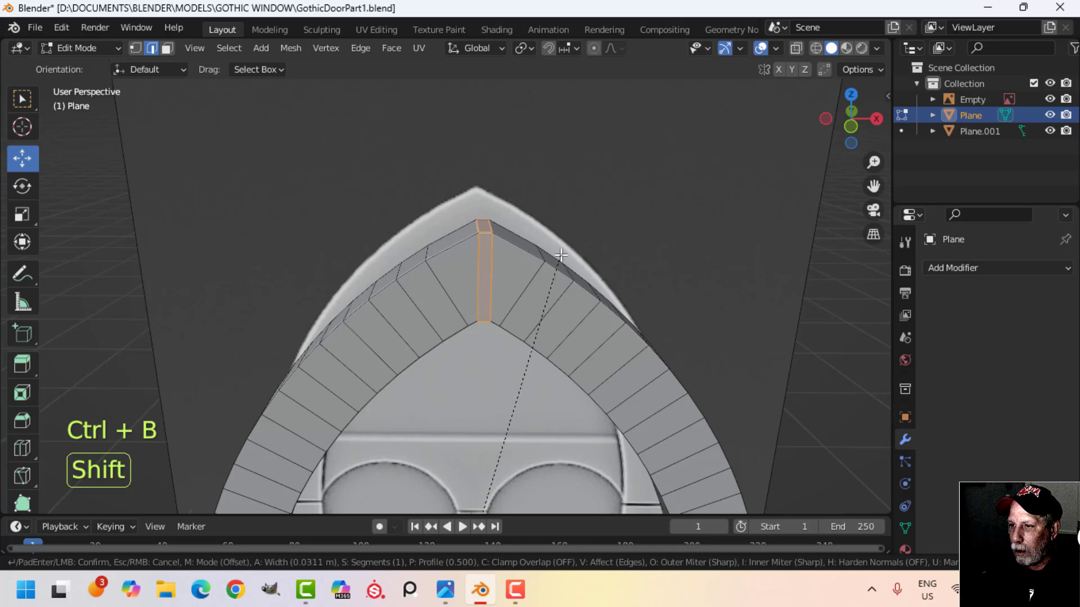
pyautogui.click(513, 313)
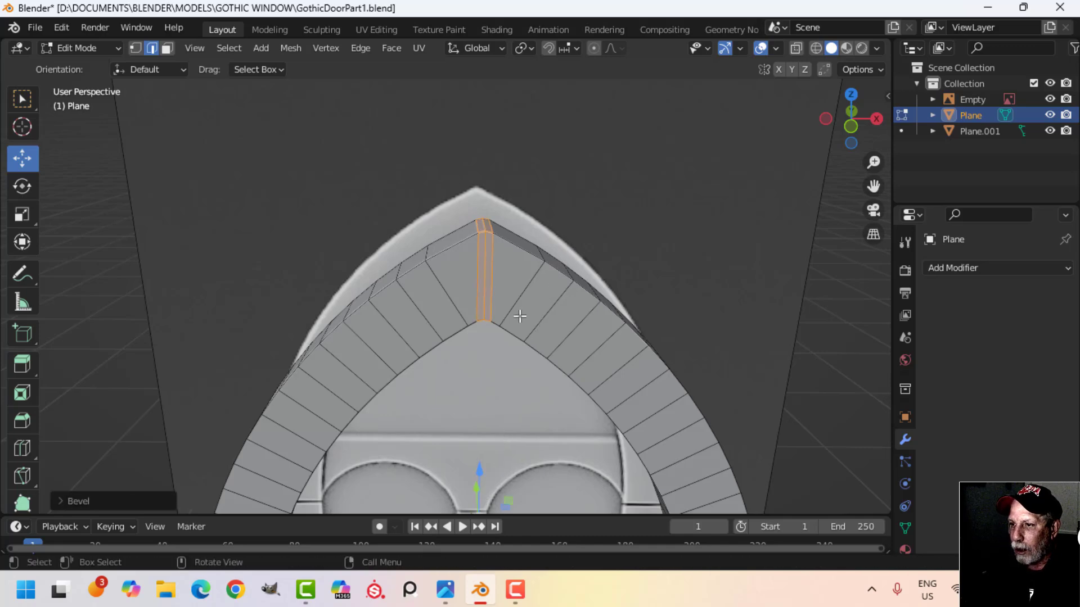
# - Select the side posts and the arch together and open both in Edit Mode with edge selection
pyautogui.press('Tab')
pyautogui.scroll(-3, 506, 320)
pyautogui.hotkey('alt', 'a')
pyautogui.moveTo(481, 326); pyautogui.dragTo(506, 343, button='middle')
pyautogui.keyDown('shift'); pyautogui.moveTo(506, 343); pyautogui.dragTo(506, 191, button='middle'); pyautogui.keyUp('shift')
pyautogui.click(359, 315)
pyautogui.keyDown('shift'); pyautogui.click(365, 256); pyautogui.keyUp('shift')
pyautogui.moveTo(454, 288); pyautogui.dragTo(476, 472, button='middle')
pyautogui.press('Tab')
pyautogui.hotkey('alt', 'a')
pyautogui.press('2')
pyautogui.scroll(3, 507, 246)
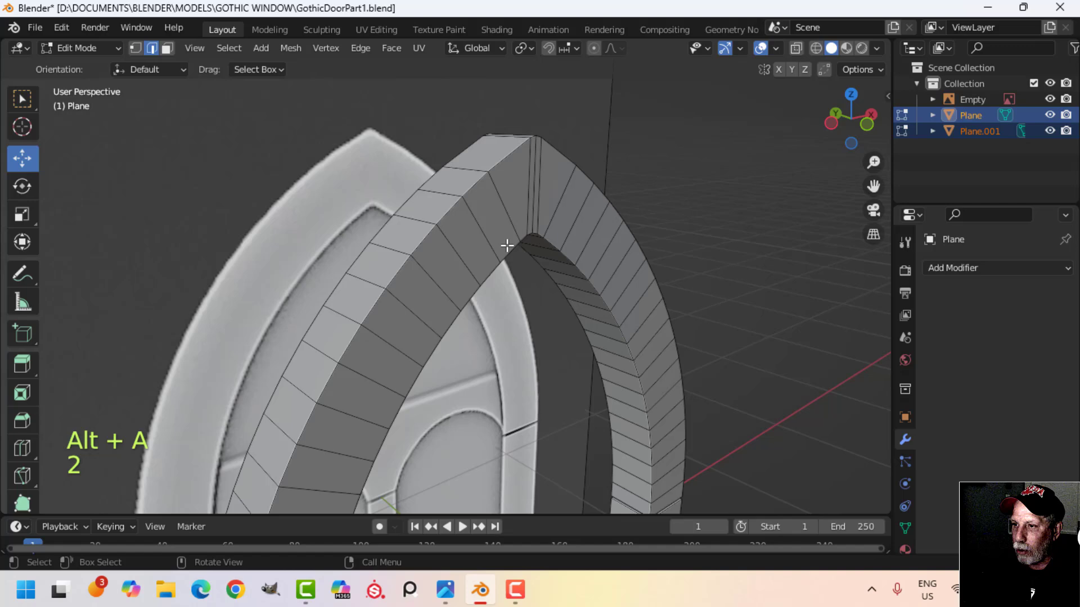
# - Bevel the long inner and outer front edges of the arch and both side posts with two segments
pyautogui.keyDown('alt'); pyautogui.keyDown('shift'); pyautogui.click(509, 166); pyautogui.keyUp('shift'); pyautogui.keyUp('alt')
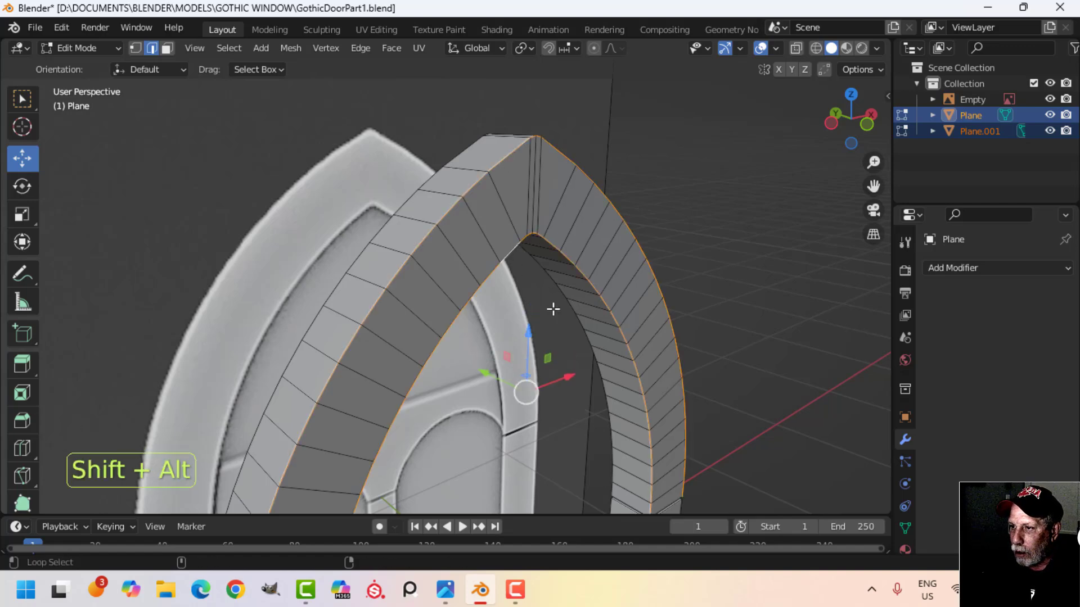
pyautogui.scroll(-5, 553, 309)
pyautogui.keyDown('shift'); pyautogui.moveTo(424, 483); pyautogui.dragTo(448, 289, button='middle'); pyautogui.keyUp('shift')
pyautogui.scroll(2, 441, 293)
pyautogui.keyDown('alt'); pyautogui.keyDown('shift'); pyautogui.click(399, 268); pyautogui.keyUp('shift'); pyautogui.keyUp('alt')
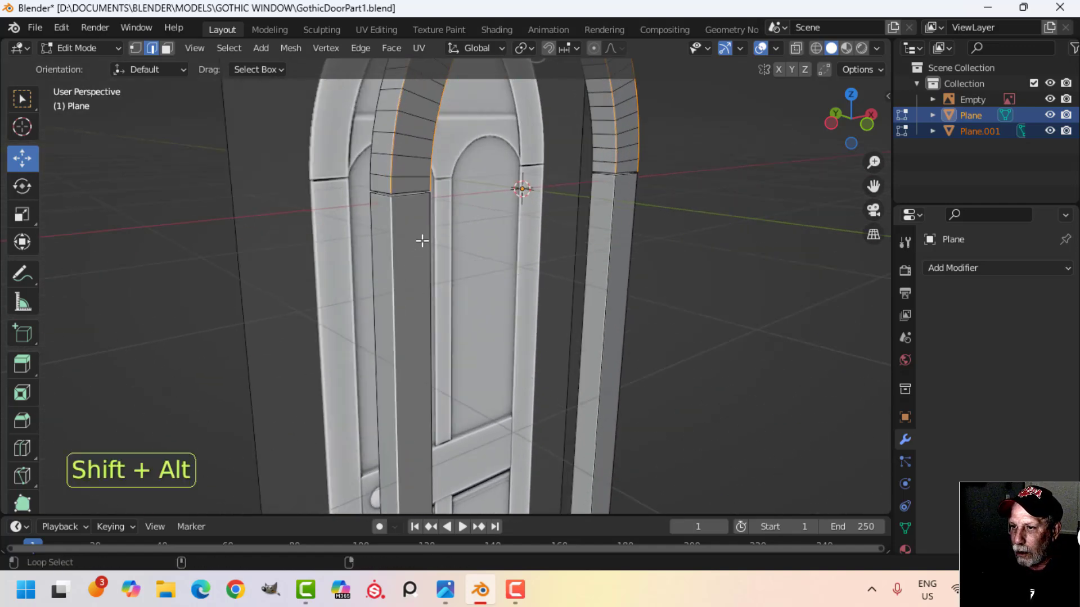
pyautogui.keyDown('shift'); pyautogui.moveTo(569, 299); pyautogui.dragTo(394, 302, button='middle'); pyautogui.keyUp('shift')
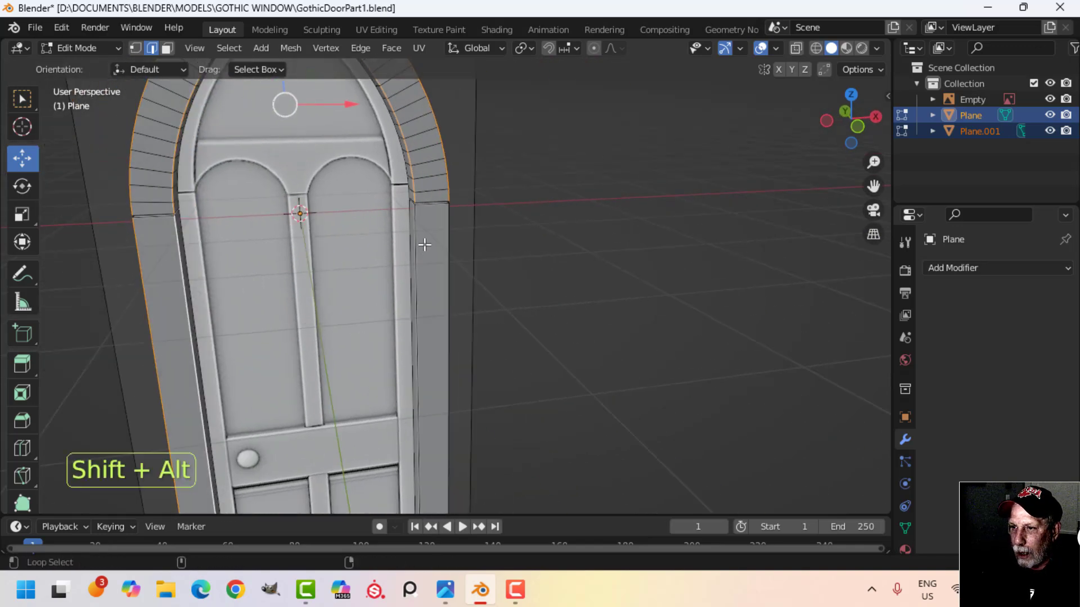
pyautogui.keyDown('alt'); pyautogui.keyDown('shift'); pyautogui.click(444, 231); pyautogui.keyUp('shift'); pyautogui.keyUp('alt')
pyautogui.moveTo(543, 258); pyautogui.dragTo(450, 292, button='middle')
pyautogui.scroll(4, 653, 306)
pyautogui.keyDown('shift'); pyautogui.moveTo(653, 306); pyautogui.dragTo(509, 364, button='middle'); pyautogui.keyUp('shift')
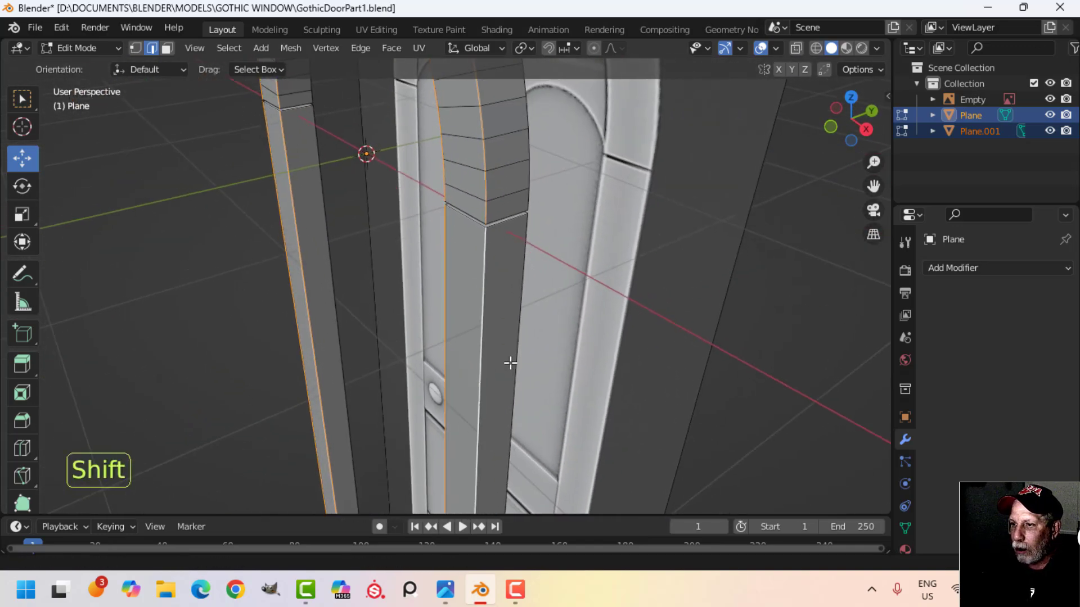
pyautogui.scroll(2, 534, 304)
pyautogui.keyDown('shift'); pyautogui.moveTo(534, 303); pyautogui.dragTo(508, 315, button='middle'); pyautogui.keyUp('shift')
pyautogui.scroll(1, 498, 380)
pyautogui.moveTo(509, 327); pyautogui.dragTo(520, 349, button='middle')
pyautogui.hotkey('ctrl', 'b')
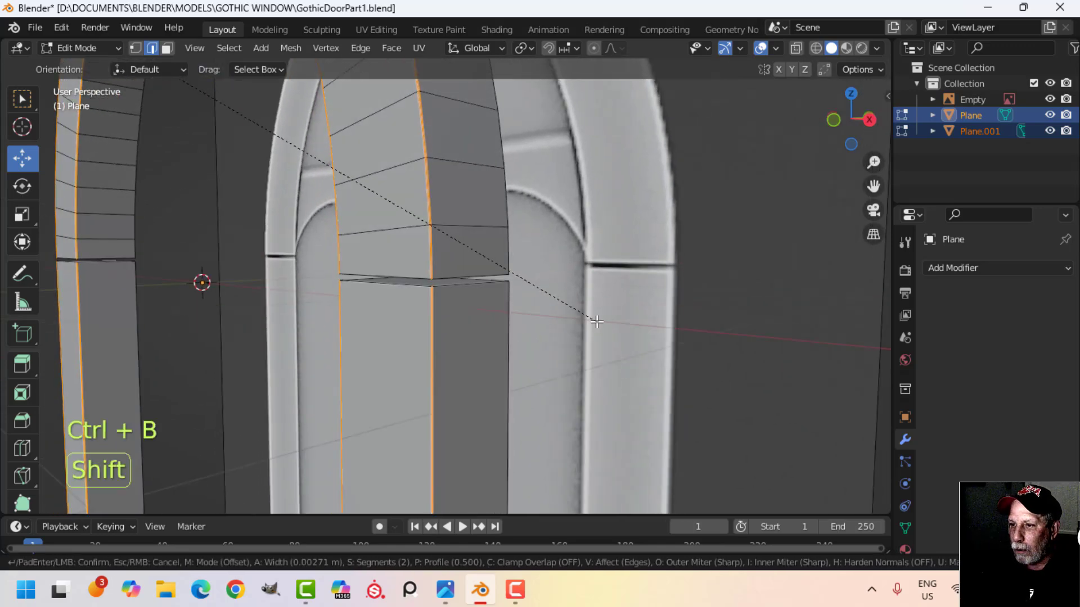
pyautogui.click(639, 333)
pyautogui.hotkey('alt', 'a')
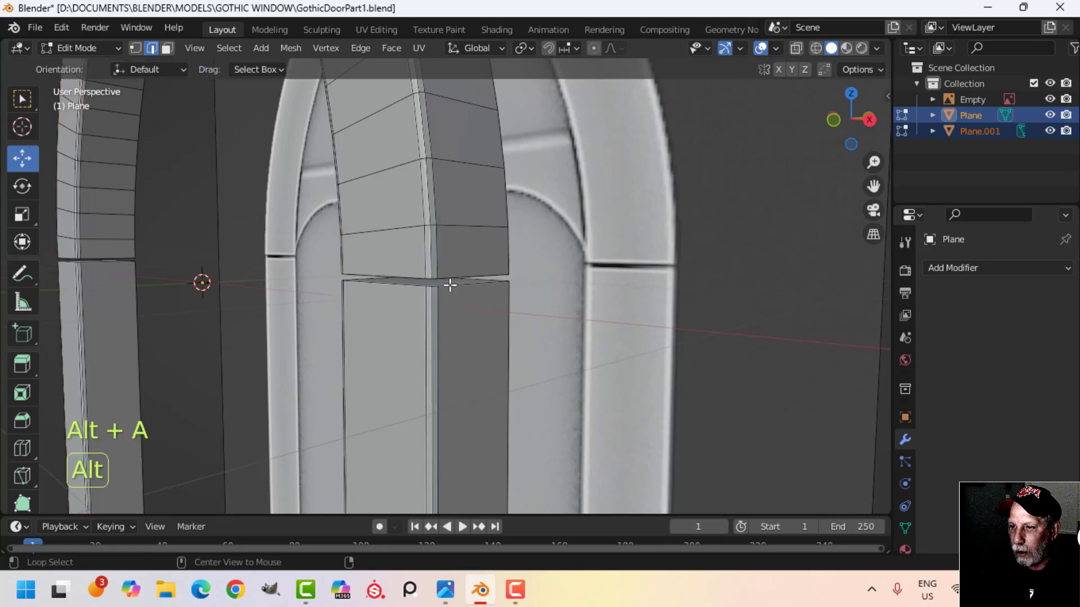
# - Bevel the end edge loops of the arch and side posts at their joint gaps with two segments, and leave Edit Mode
pyautogui.keyDown('alt'); pyautogui.keyDown('shift'); pyautogui.click(450, 284); pyautogui.keyUp('shift'); pyautogui.keyUp('alt')
pyautogui.moveTo(448, 350); pyautogui.dragTo(510, 344, button='middle')
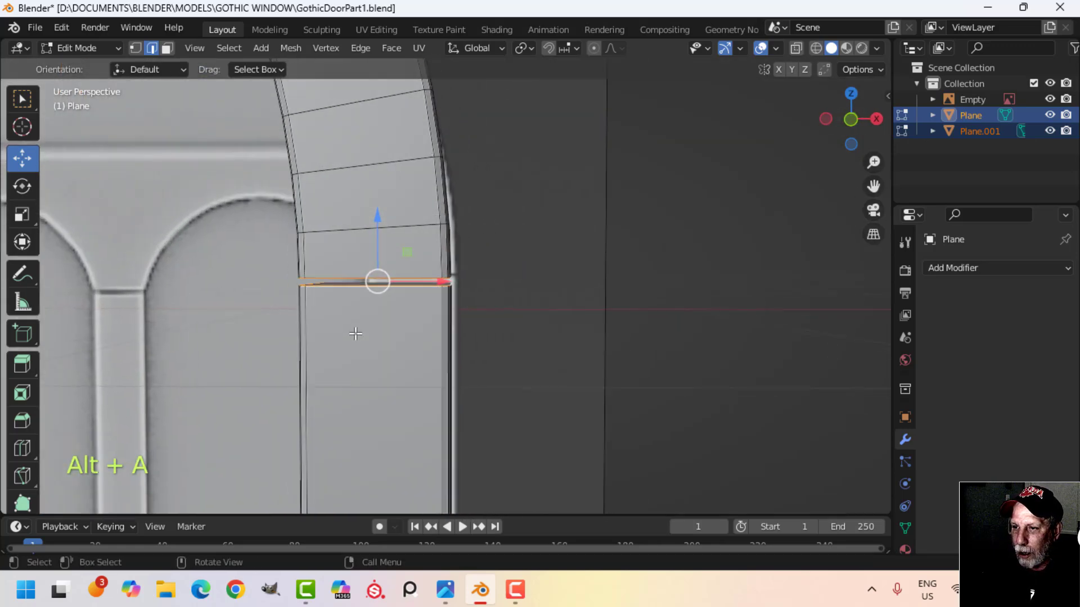
pyautogui.keyDown('shift'); pyautogui.moveTo(356, 332); pyautogui.dragTo(740, 332, button='middle'); pyautogui.keyUp('shift')
pyautogui.keyDown('shift'); pyautogui.moveTo(393, 332); pyautogui.dragTo(556, 338, button='middle'); pyautogui.keyUp('shift')
pyautogui.scroll(2, 556, 339)
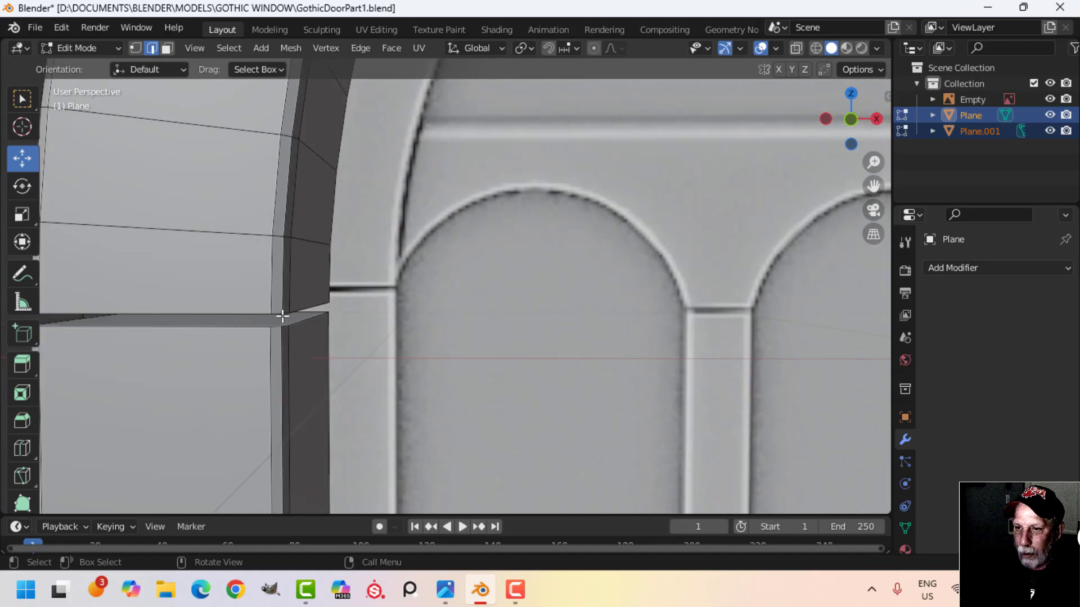
pyautogui.hotkey('ctrl', 'b')
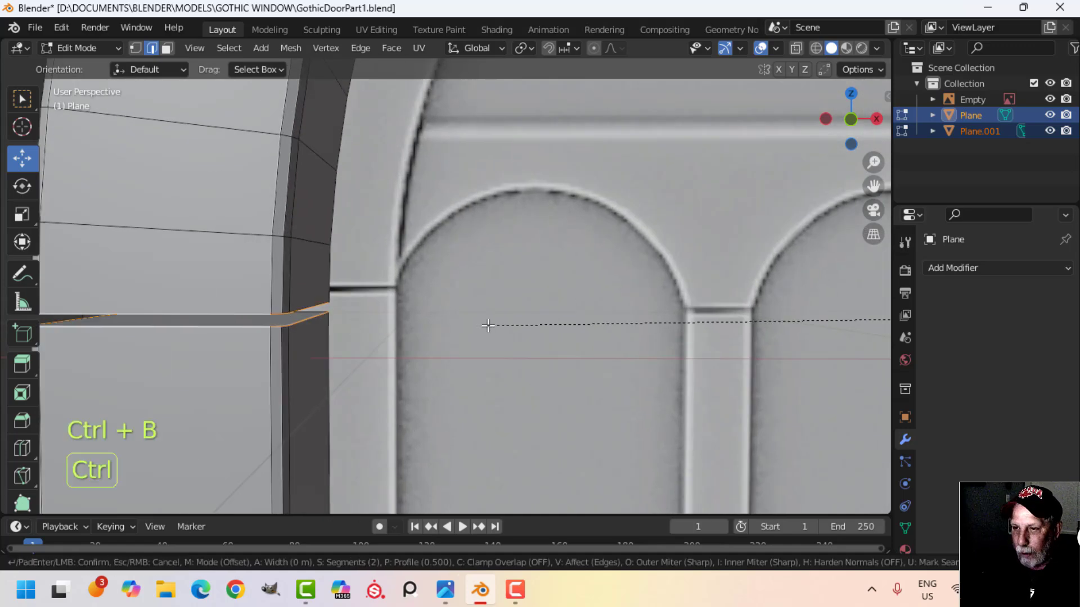
pyautogui.click(424, 334)
pyautogui.press('Tab')
pyautogui.scroll(-4, 418, 346)
pyautogui.hotkey('alt', 'a')
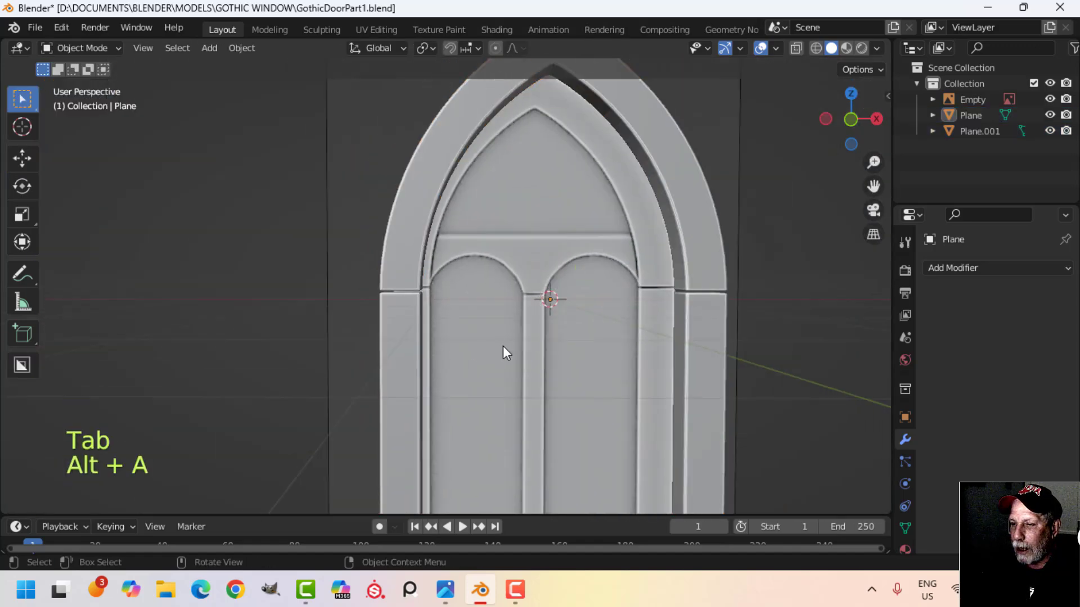
# - Open the side posts in Edit Mode in front view with wireframe shading
pyautogui.moveTo(503, 346); pyautogui.dragTo(399, 309, button='middle')
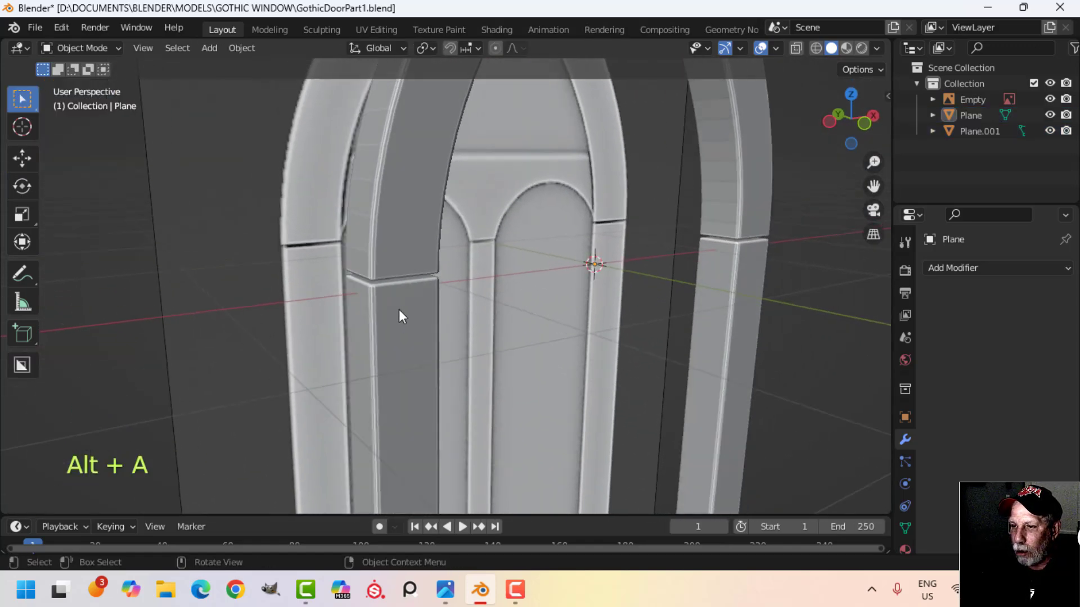
pyautogui.click(497, 316)
pyautogui.press('KP_1')
pyautogui.press('Tab')
pyautogui.press('z')
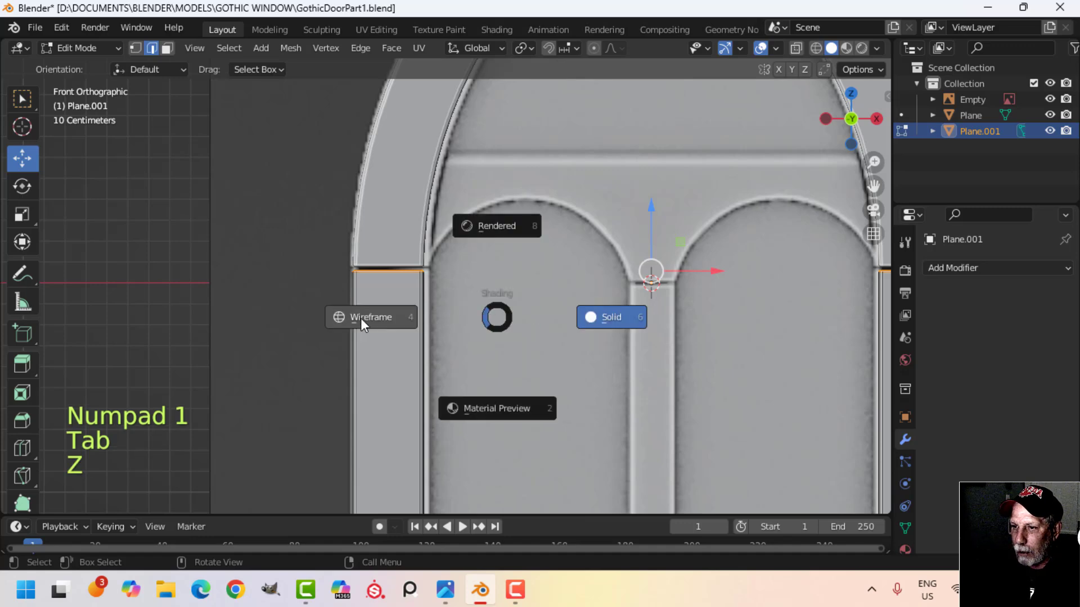
pyautogui.click(360, 319)
pyautogui.hotkey('alt', 'a')
pyautogui.press('b')
pyautogui.moveTo(422, 295); pyautogui.dragTo(449, 302)
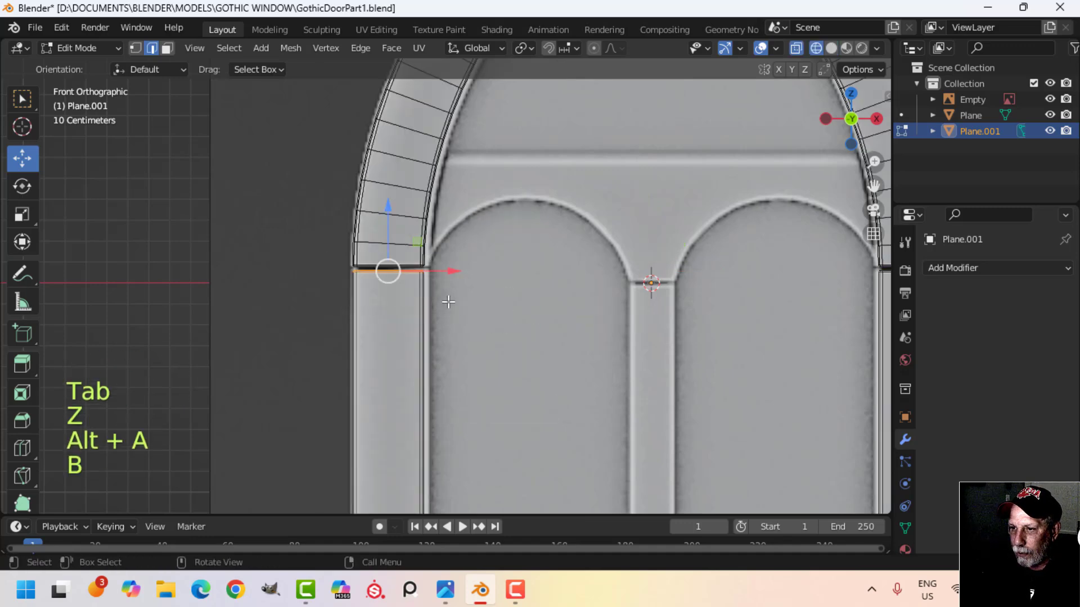
pyautogui.moveTo(510, 299); pyautogui.dragTo(546, 346, button='middle')
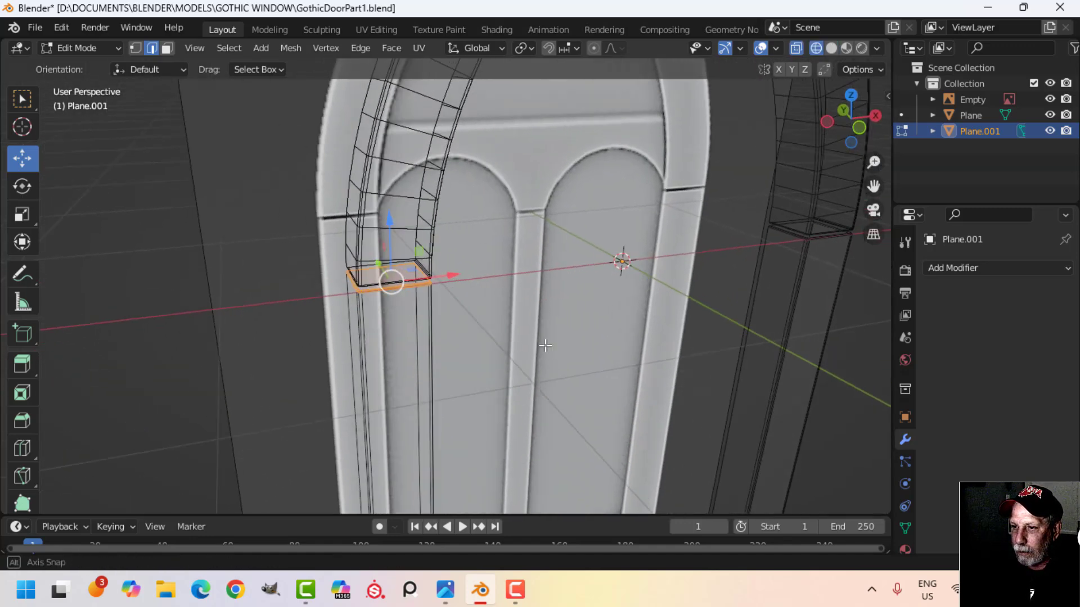
pyautogui.hotkey('alt', 'a')
pyautogui.press('z')
pyautogui.click(447, 336)
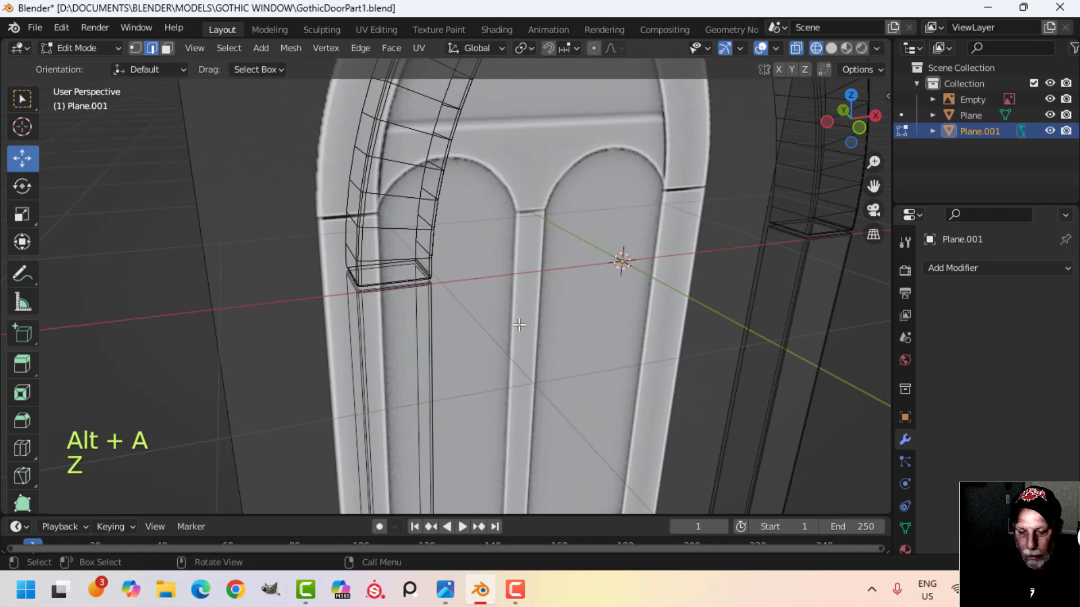
# - Raise the top-end vertices of both side posts slightly along Z to narrow the gaps below the arch, and return to solid Object Mode
pyautogui.press('1')
pyautogui.press('KP_1')
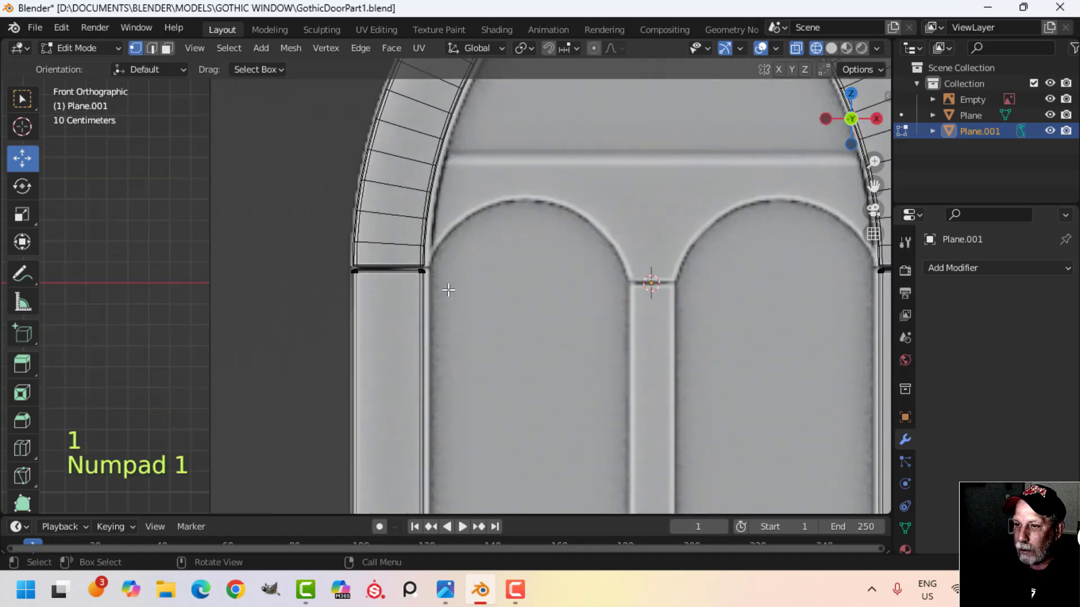
pyautogui.moveTo(323, 253); pyautogui.dragTo(489, 306)
pyautogui.scroll(-3, 790, 313)
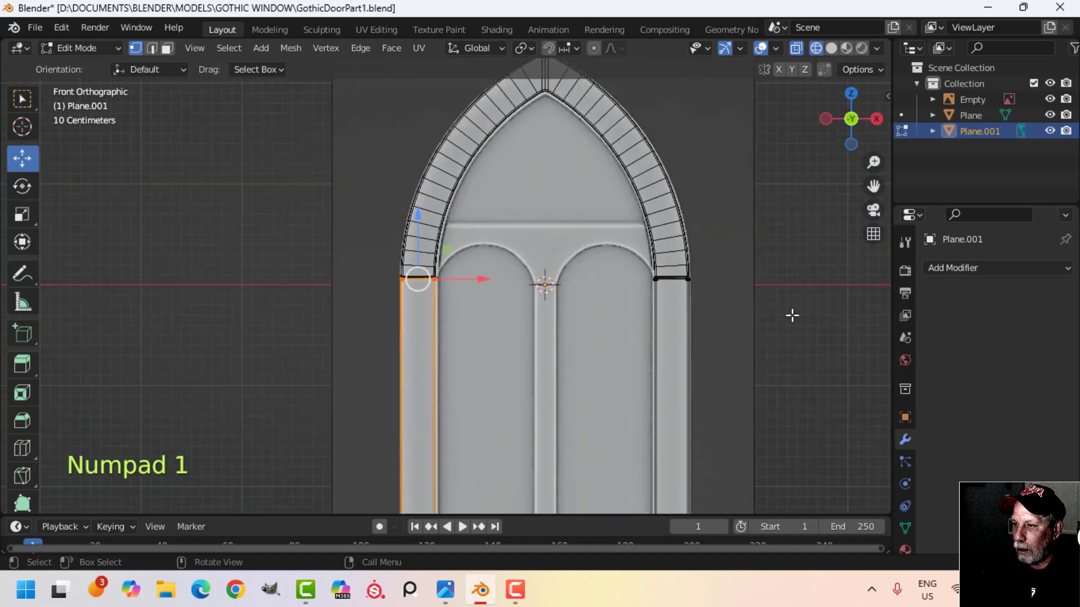
pyautogui.keyDown('shift'); pyautogui.moveTo(790, 314); pyautogui.dragTo(543, 312, button='middle'); pyautogui.keyUp('shift')
pyautogui.scroll(2, 455, 291)
pyautogui.keyDown('shift'); pyautogui.moveTo(379, 264); pyautogui.dragTo(544, 319); pyautogui.keyUp('shift')
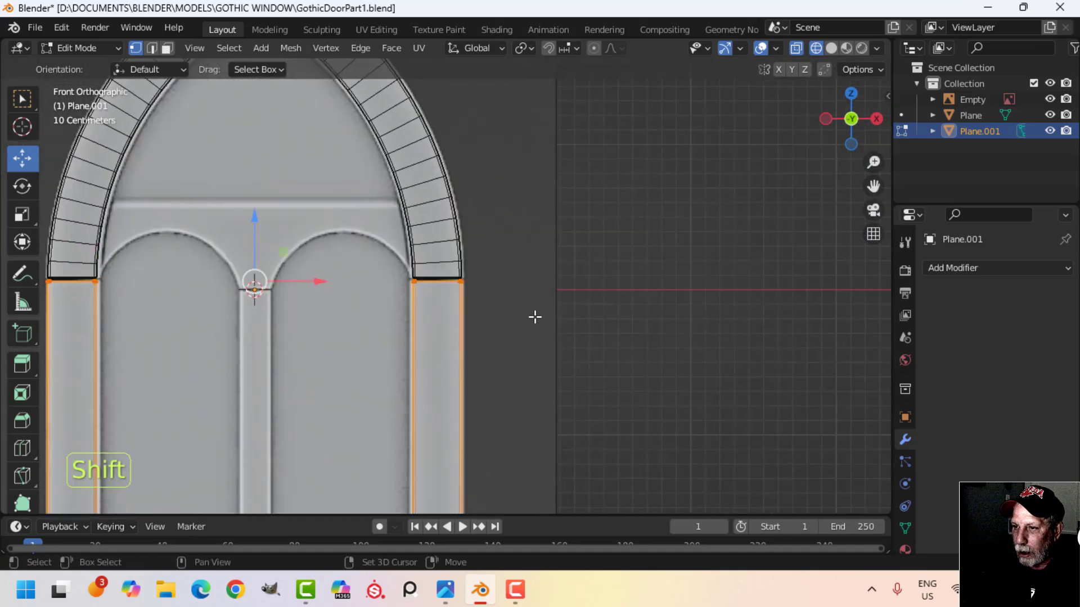
pyautogui.scroll(4, 447, 287)
pyautogui.scroll(3, 615, 345)
pyautogui.keyDown('shift'); pyautogui.moveTo(431, 290); pyautogui.dragTo(597, 307, button='middle'); pyautogui.keyUp('shift')
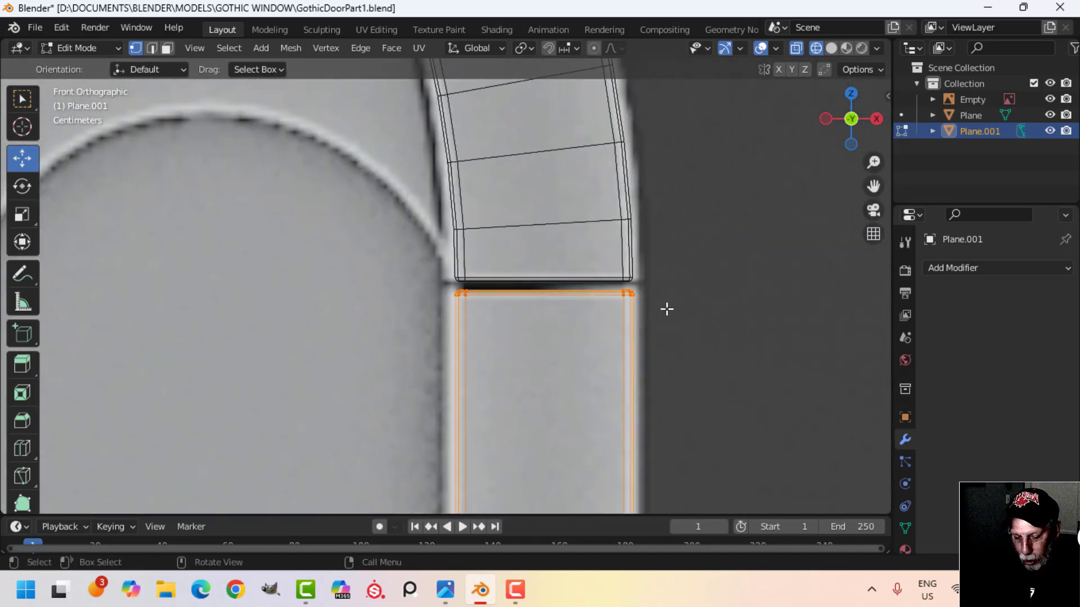
pyautogui.press('g')
pyautogui.press('z')
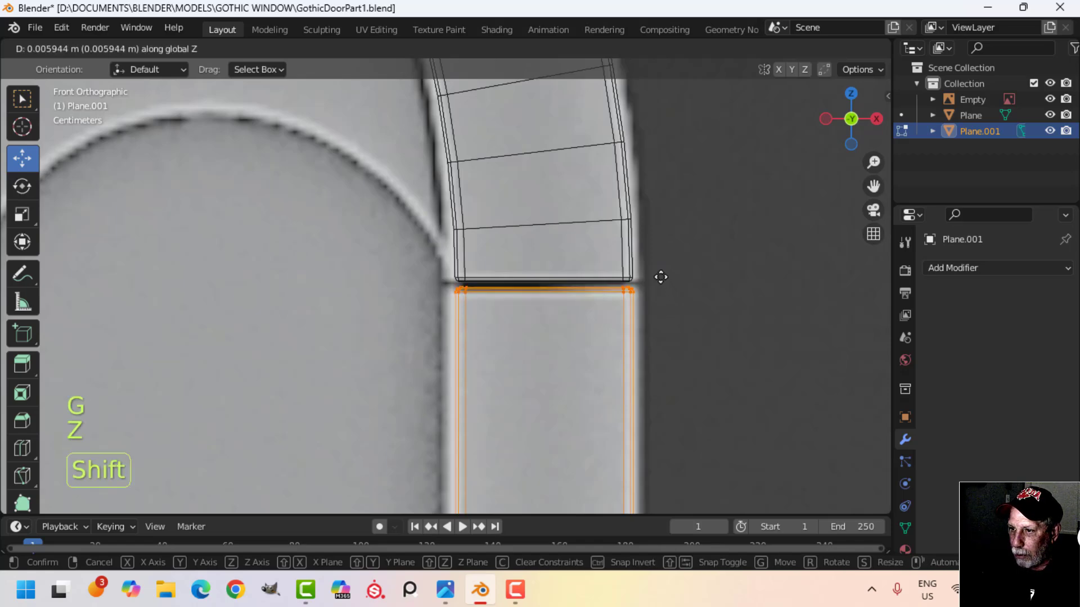
pyautogui.click(651, 249)
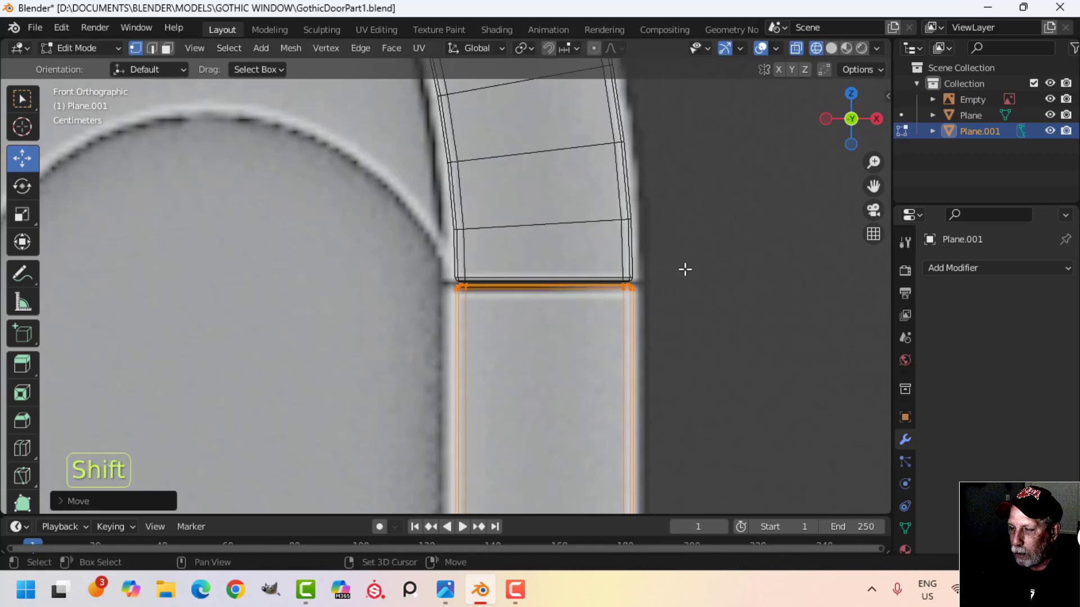
pyautogui.hotkey('alt', 'a')
pyautogui.press('z')
pyautogui.press('Tab')
pyautogui.scroll(-3, 629, 330)
pyautogui.scroll(-2, 608, 324)
pyautogui.hotkey('alt', 'a')
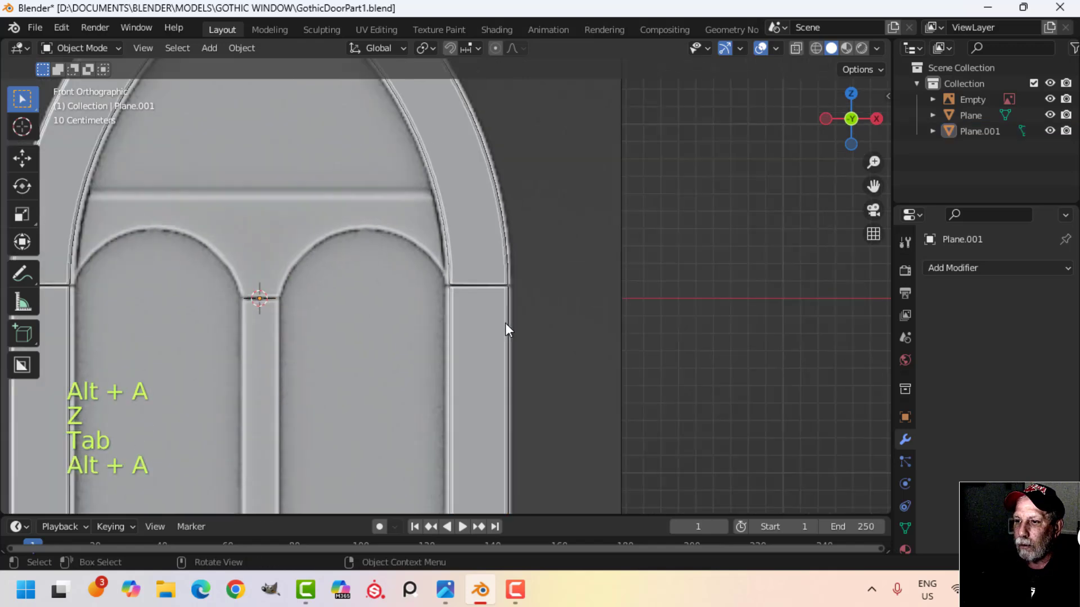
# - Examine the joints and bevels of the door frame from several angles
pyautogui.scroll(-4, 504, 324)
pyautogui.keyDown('shift'); pyautogui.moveTo(410, 327); pyautogui.dragTo(467, 342, button='middle'); pyautogui.keyUp('shift')
pyautogui.moveTo(471, 342); pyautogui.dragTo(528, 368, button='middle')
pyautogui.moveTo(448, 322); pyautogui.dragTo(422, 288, button='middle')
pyautogui.scroll(-2, 449, 358)
pyautogui.moveTo(422, 288); pyautogui.dragTo(439, 327, button='middle')
pyautogui.scroll(3, 441, 328)
pyautogui.keyDown('shift'); pyautogui.moveTo(441, 328); pyautogui.dragTo(497, 218, button='middle'); pyautogui.keyUp('shift')
# - Return to front view and save the door file
pyautogui.press('KP_1')
pyautogui.scroll(1, 484, 400)
pyautogui.hotkey('ctrl', 's')
pyautogui.scroll(3, 486, 400)
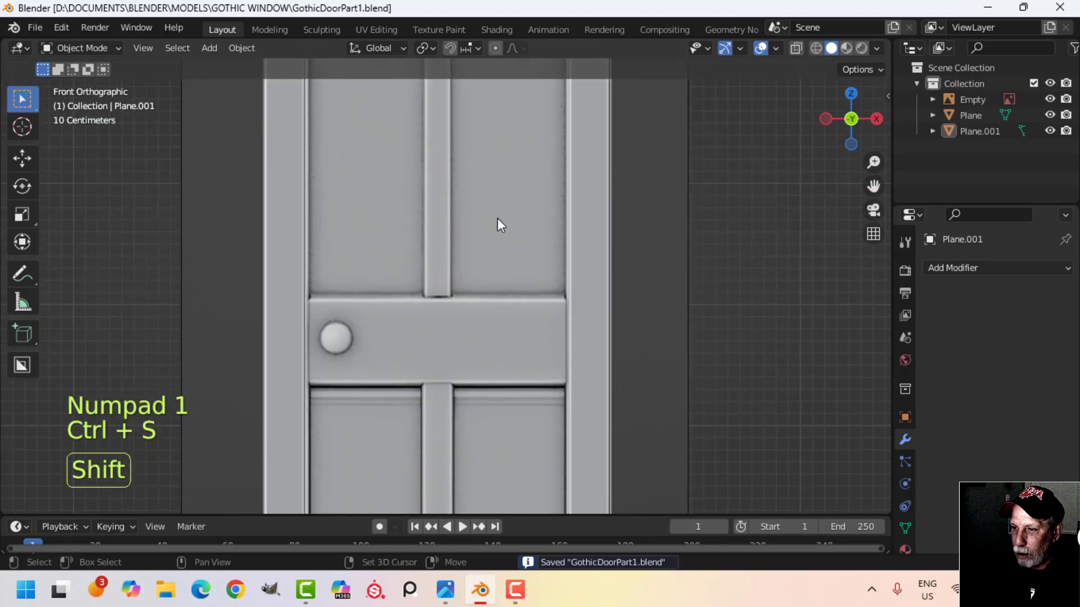
# - Add a plane and rotate its mesh 90 degrees about X in Edit Mode so it faces the front
pyautogui.scroll(-5, 462, 352)
pyautogui.keyDown('shift'); pyautogui.moveTo(477, 398); pyautogui.dragTo(475, 324, button='middle'); pyautogui.keyUp('shift')
pyautogui.keyDown('shift'); pyautogui.moveTo(448, 370); pyautogui.dragTo(464, 394, button='middle'); pyautogui.keyUp('shift')
pyautogui.scroll(3, 492, 371)
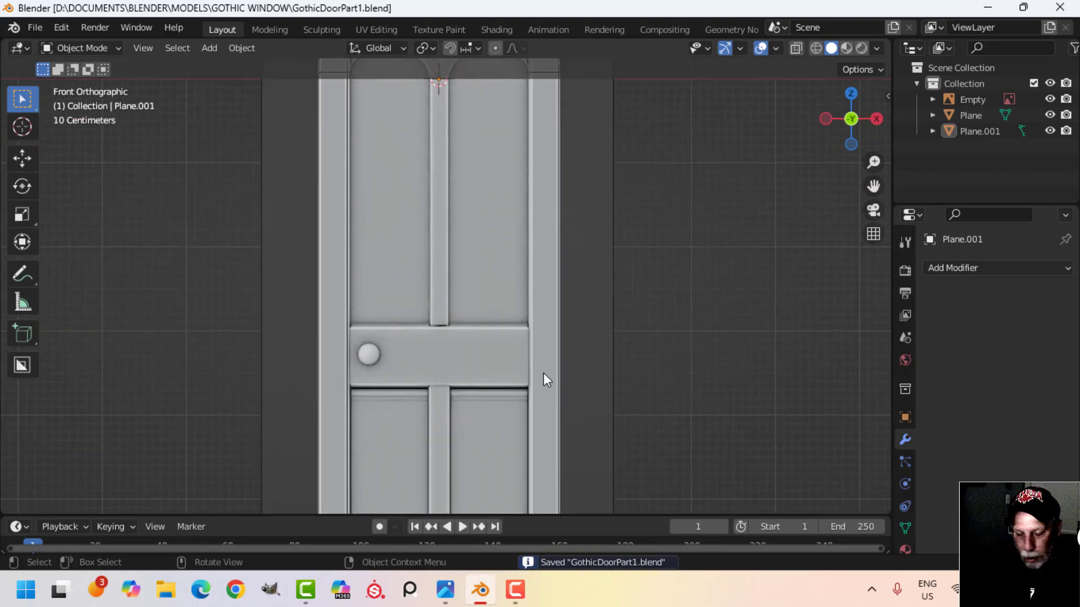
pyautogui.hotkey('shift', 'a')
pyautogui.moveTo(552, 230)
pyautogui.click(606, 230)
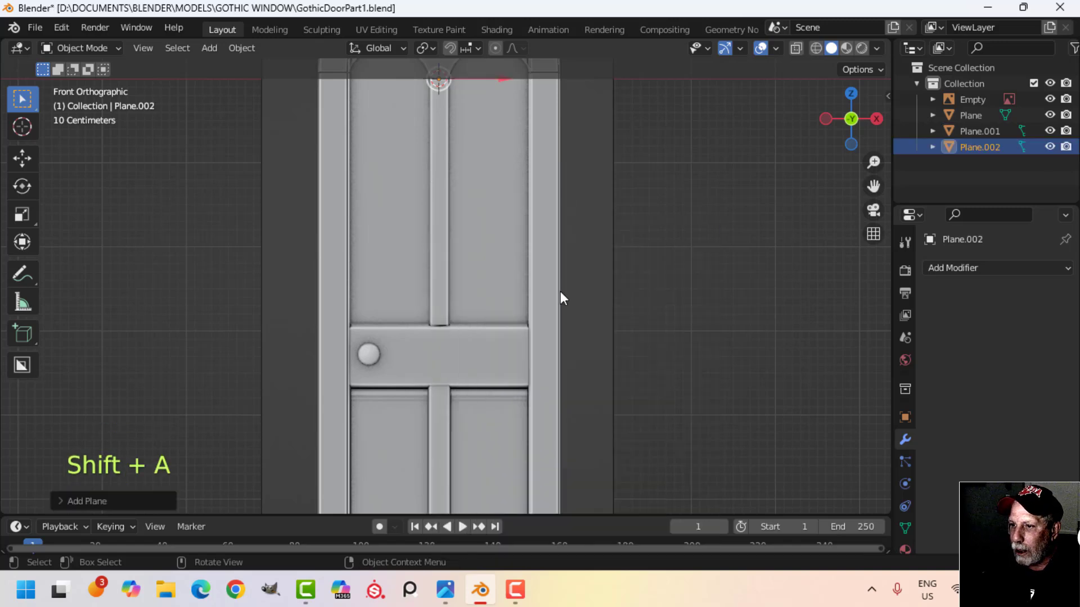
pyautogui.press('Tab')
pyautogui.scroll(-3, 544, 309)
pyautogui.scroll(2, 523, 302)
pyautogui.write('r')
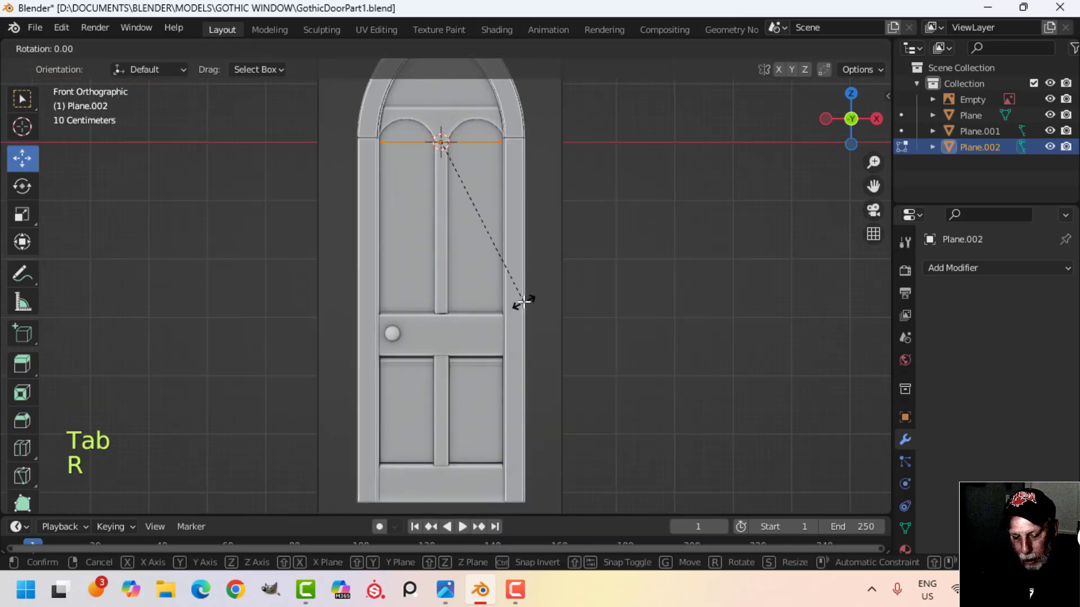
pyautogui.write('x90')
pyautogui.click(467, 127)
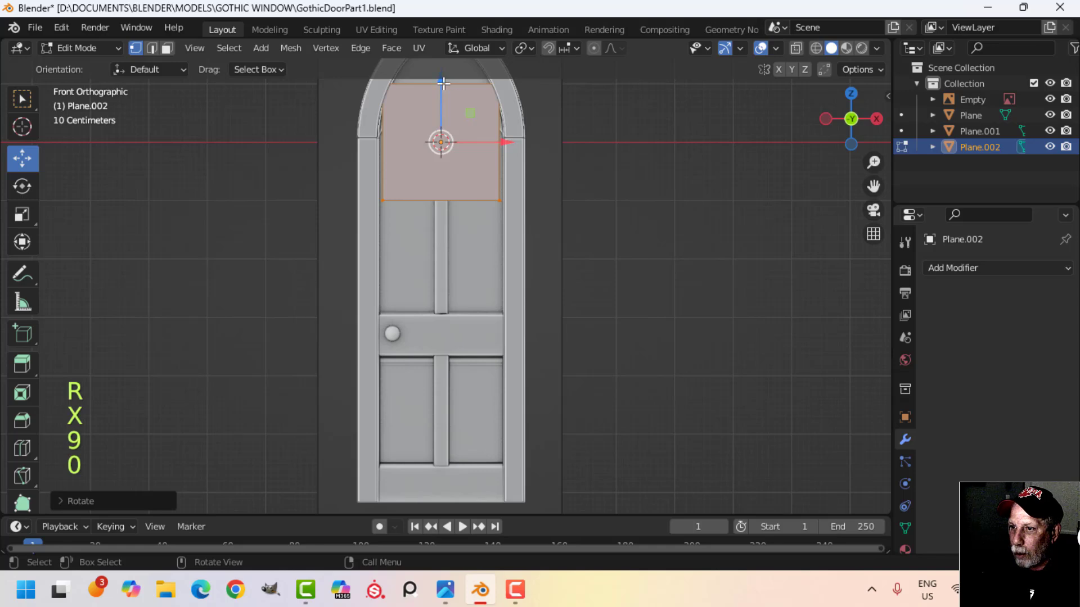
# - Move the plane down along Z so its upper edge lines up with the top of the reference door's middle rail
pyautogui.moveTo(443, 83); pyautogui.dragTo(461, 320)
pyautogui.scroll(4, 499, 330)
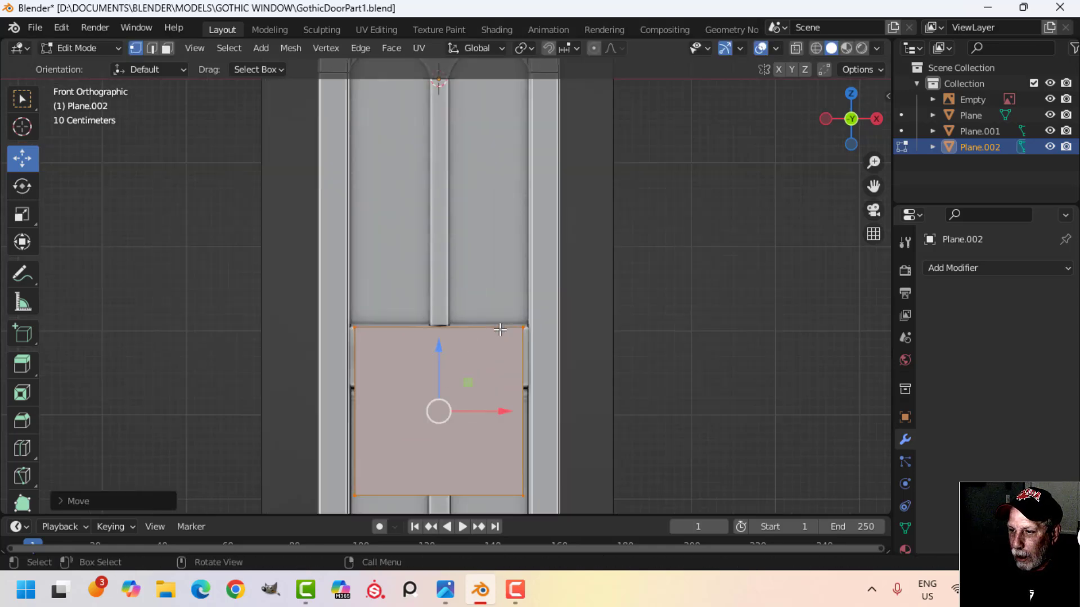
pyautogui.moveTo(499, 351)
pyautogui.keyDown('shift'); pyautogui.mouseDown(button='middle')
pyautogui.moveTo(498, 270)
pyautogui.moveTo(478, 272)
pyautogui.mouseUp(button='middle'); pyautogui.keyUp('shift')
pyautogui.scroll(2, 489, 287)
pyautogui.press('z')
pyautogui.click(366, 306)
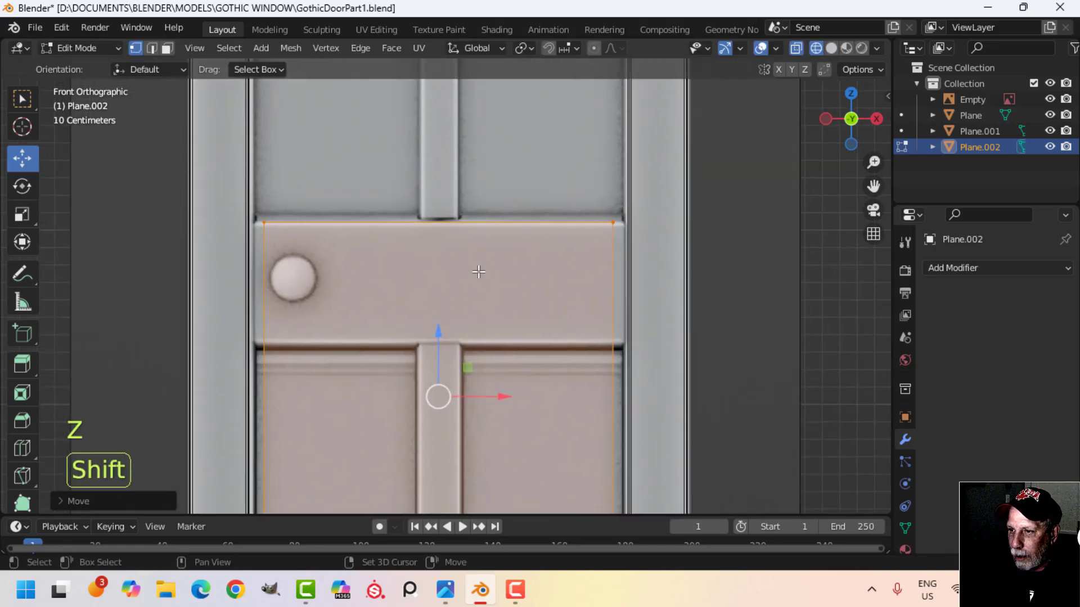
pyautogui.moveTo(434, 333); pyautogui.dragTo(434, 335)
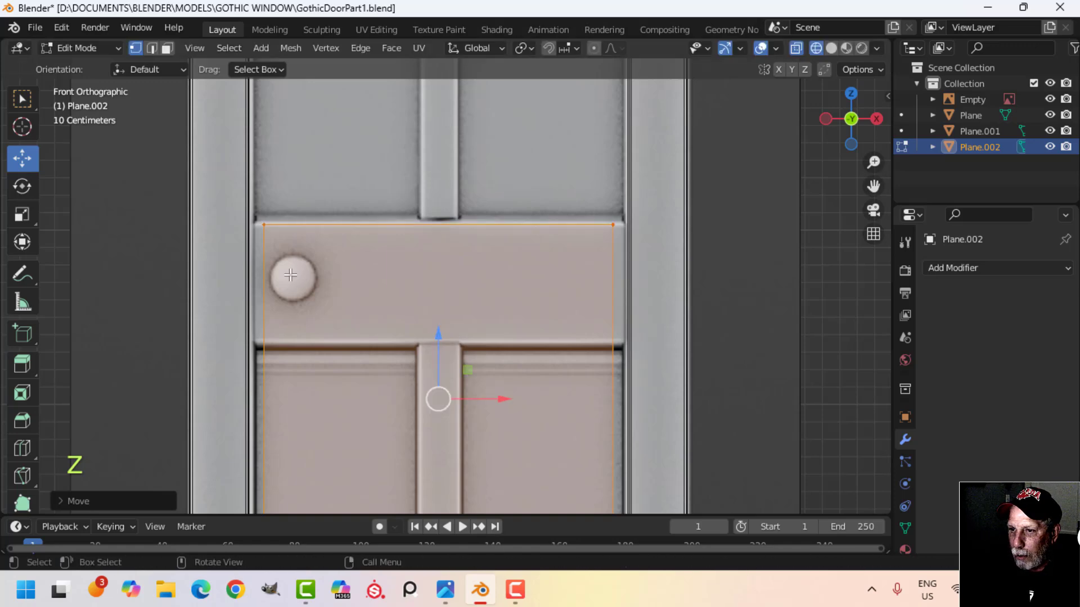
# - Raise the plane's lower edge along Z to match the bottom of the middle rail in the reference image
pyautogui.scroll(-2, 626, 352)
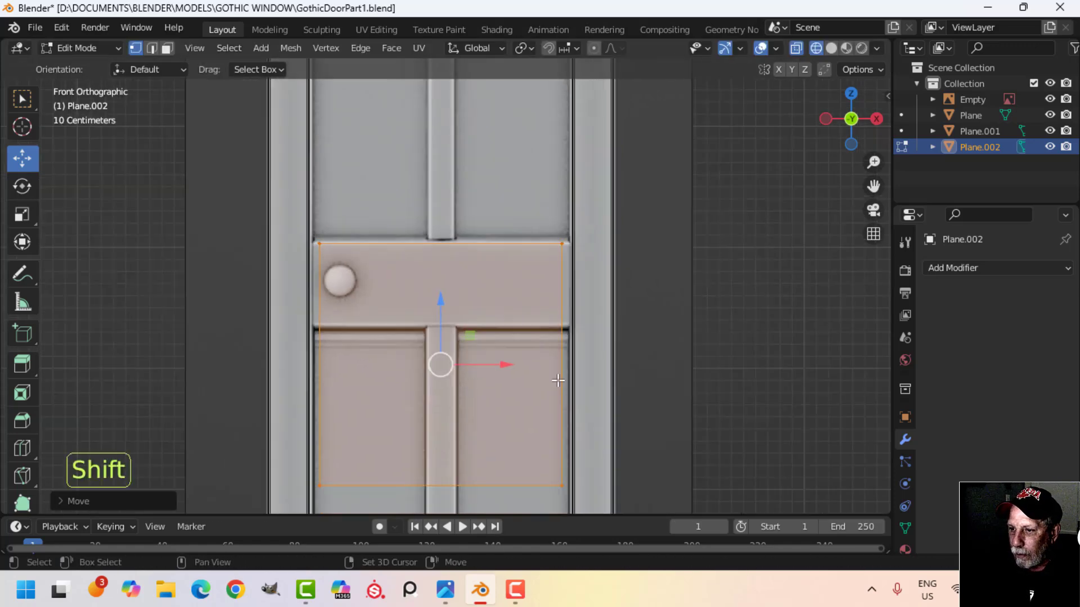
pyautogui.keyDown('shift'); pyautogui.moveTo(478, 481); pyautogui.dragTo(477, 388, button='middle'); pyautogui.keyUp('shift')
pyautogui.moveTo(301, 368); pyautogui.dragTo(774, 437)
pyautogui.keyDown('shift'); pyautogui.moveTo(553, 383); pyautogui.dragTo(580, 432, button='middle'); pyautogui.keyUp('shift')
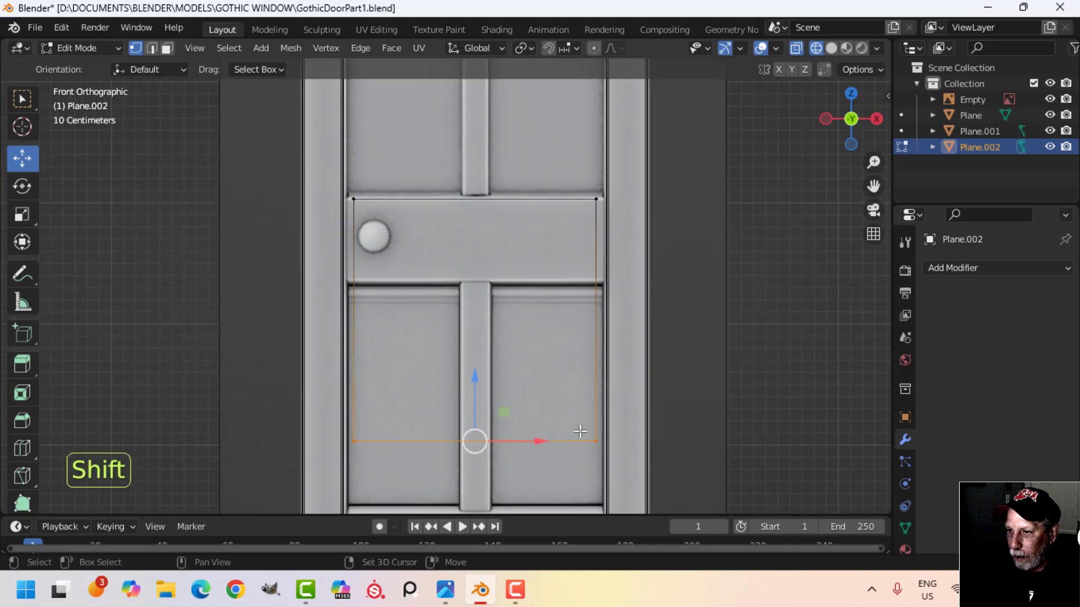
pyautogui.moveTo(489, 385); pyautogui.dragTo(479, 271)
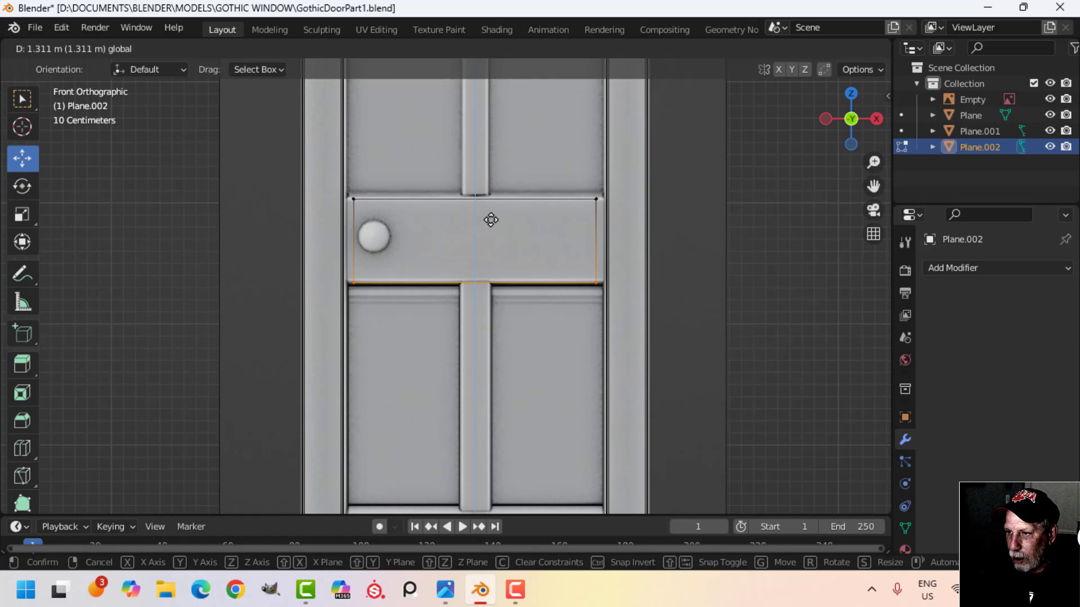
pyautogui.moveTo(491, 220); pyautogui.dragTo(491, 218)
pyautogui.scroll(4, 606, 315)
pyautogui.keyDown('shift'); pyautogui.moveTo(609, 318); pyautogui.dragTo(566, 327, button='middle'); pyautogui.keyUp('shift')
pyautogui.scroll(2, 549, 333)
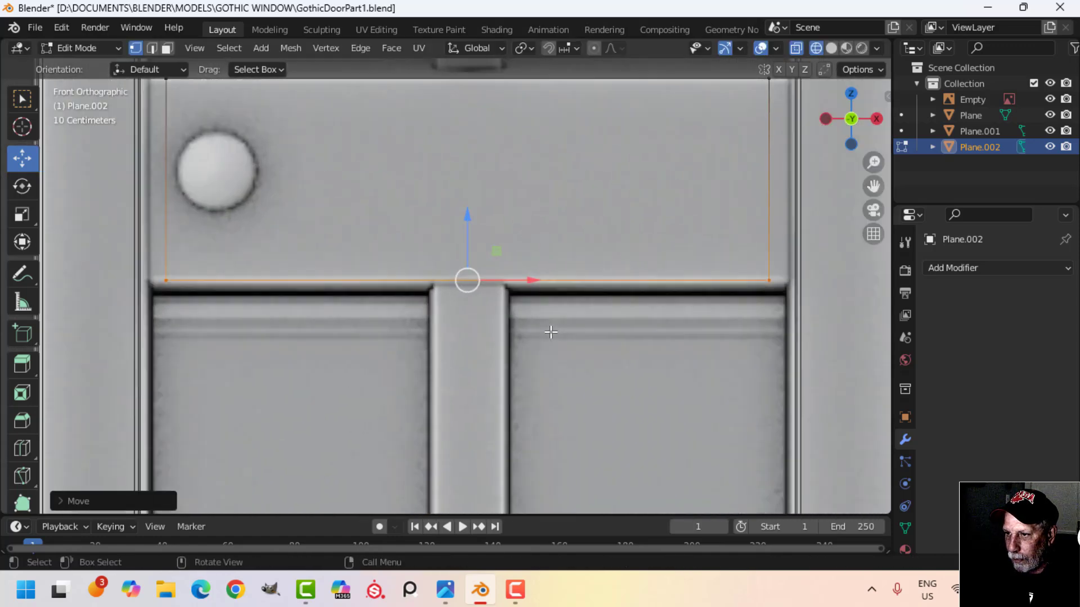
pyautogui.moveTo(478, 218); pyautogui.dragTo(477, 214)
pyautogui.scroll(-2, 582, 256)
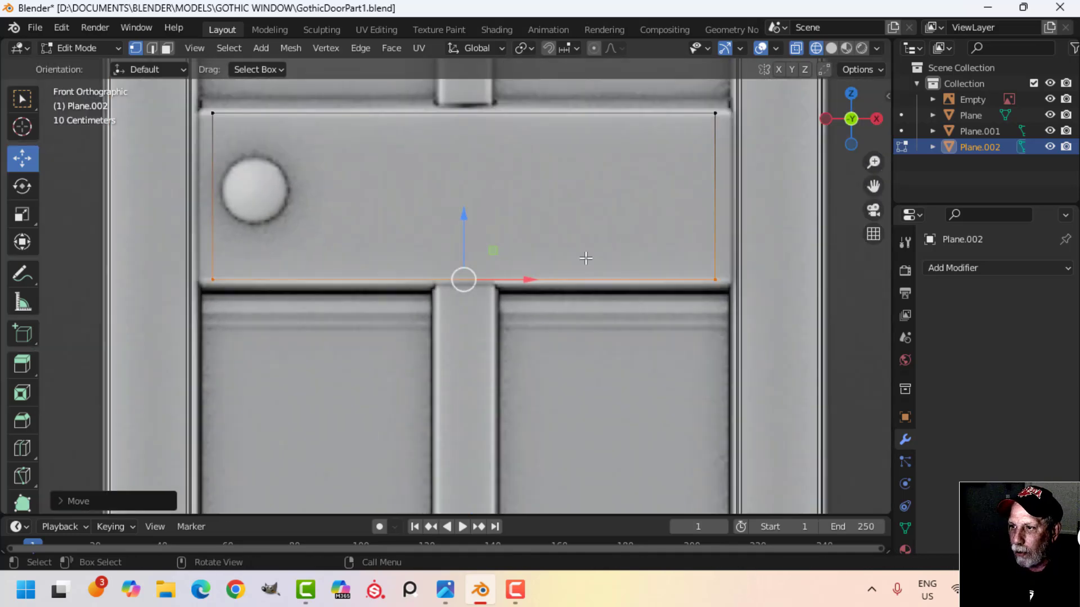
# - Scale the whole rail plane along X until both ends slightly overlap the side posts
pyautogui.keyDown('shift'); pyautogui.moveTo(585, 257); pyautogui.dragTo(545, 293, button='middle'); pyautogui.keyUp('shift')
pyautogui.press('a')
pyautogui.keyDown('shift'); pyautogui.moveTo(715, 284); pyautogui.dragTo(665, 291, button='middle'); pyautogui.keyUp('shift')
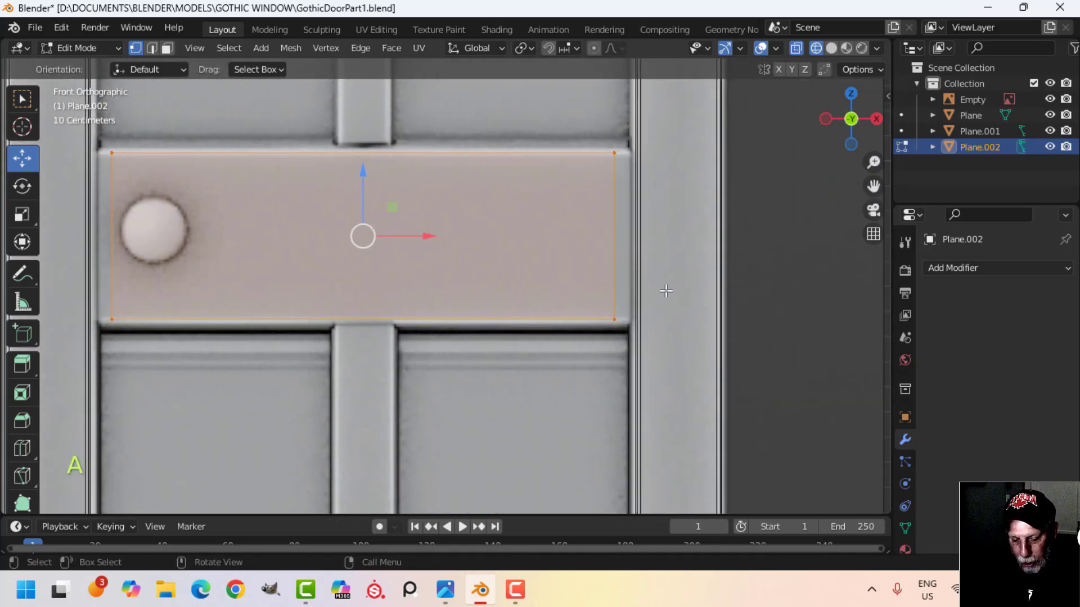
pyautogui.press('s')
pyautogui.press('x')
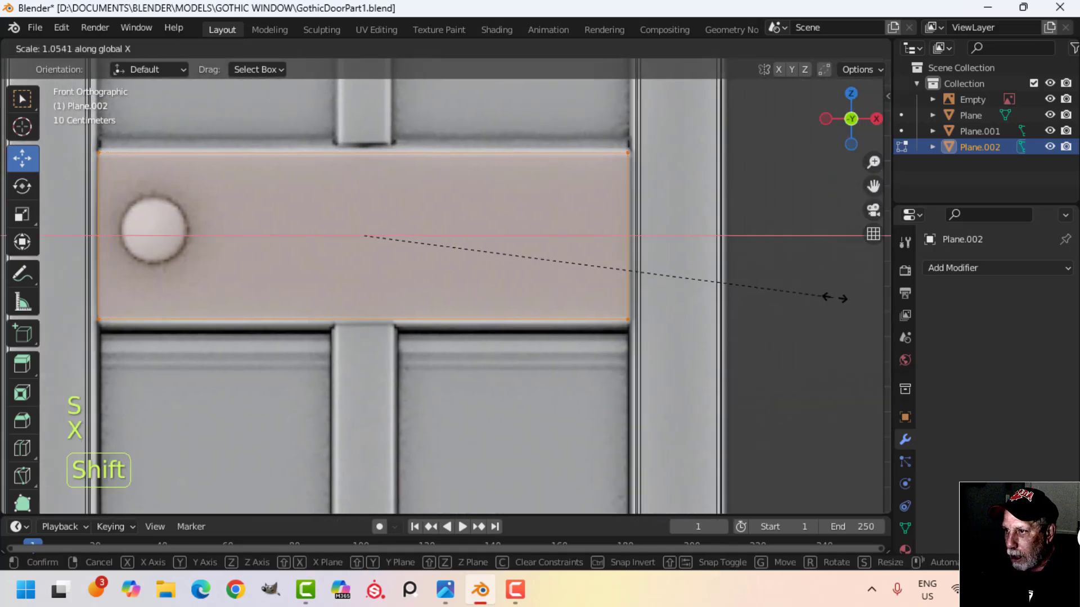
pyautogui.click(102, 305)
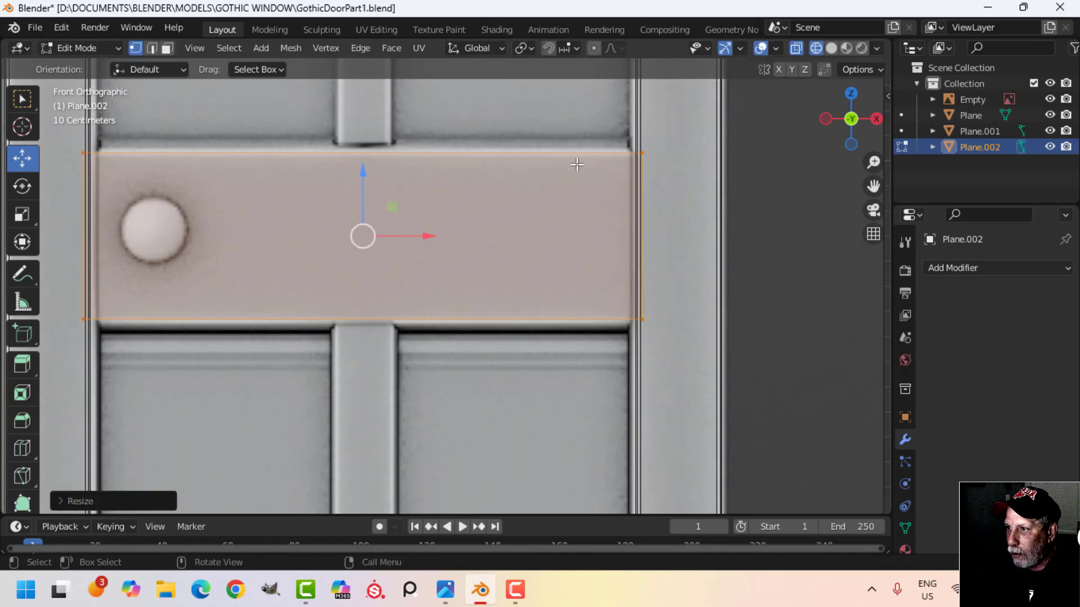
# - Move the middle rail plane forward along Y between the posts, and extrude its face back along Y to give it thickness
pyautogui.moveTo(739, 311)
pyautogui.mouseDown(button='middle')
pyautogui.moveTo(647, 367)
pyautogui.moveTo(541, 323)
pyautogui.mouseUp(button='middle')
pyautogui.press('z')
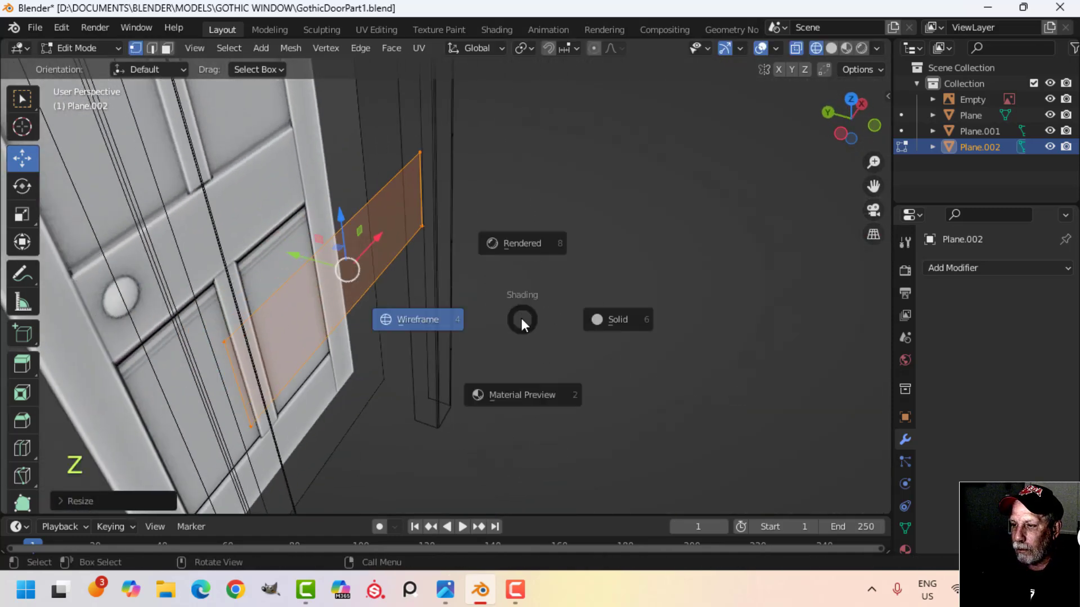
pyautogui.keyDown('shift'); pyautogui.moveTo(483, 292); pyautogui.dragTo(510, 323, button='middle'); pyautogui.keyUp('shift')
pyautogui.scroll(2, 514, 354)
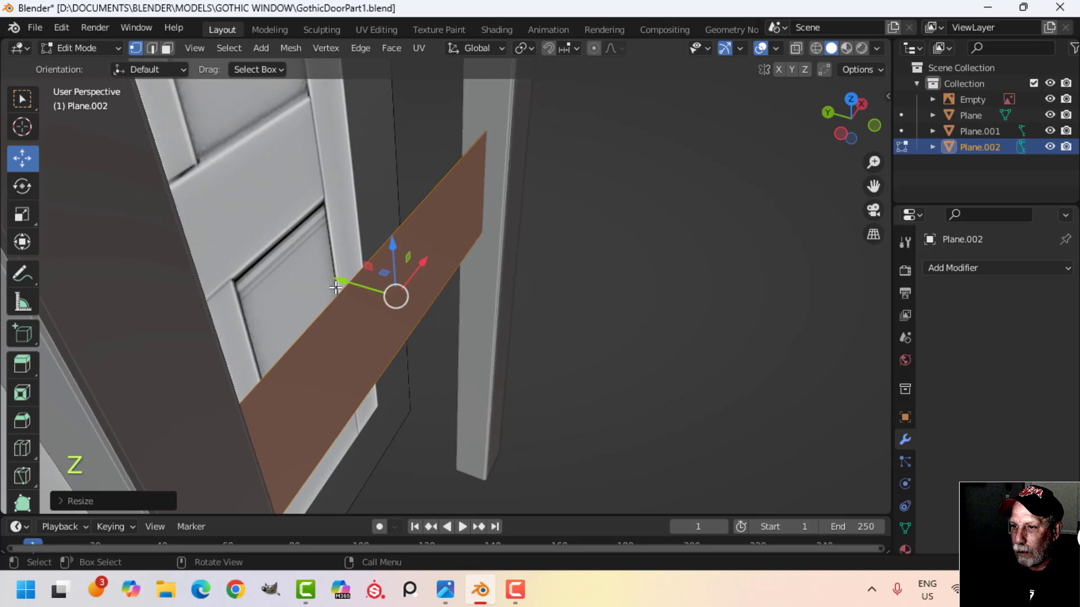
pyautogui.moveTo(335, 283); pyautogui.dragTo(359, 288)
pyautogui.keyDown('shift'); pyautogui.moveTo(394, 337); pyautogui.dragTo(460, 318, button='middle'); pyautogui.keyUp('shift')
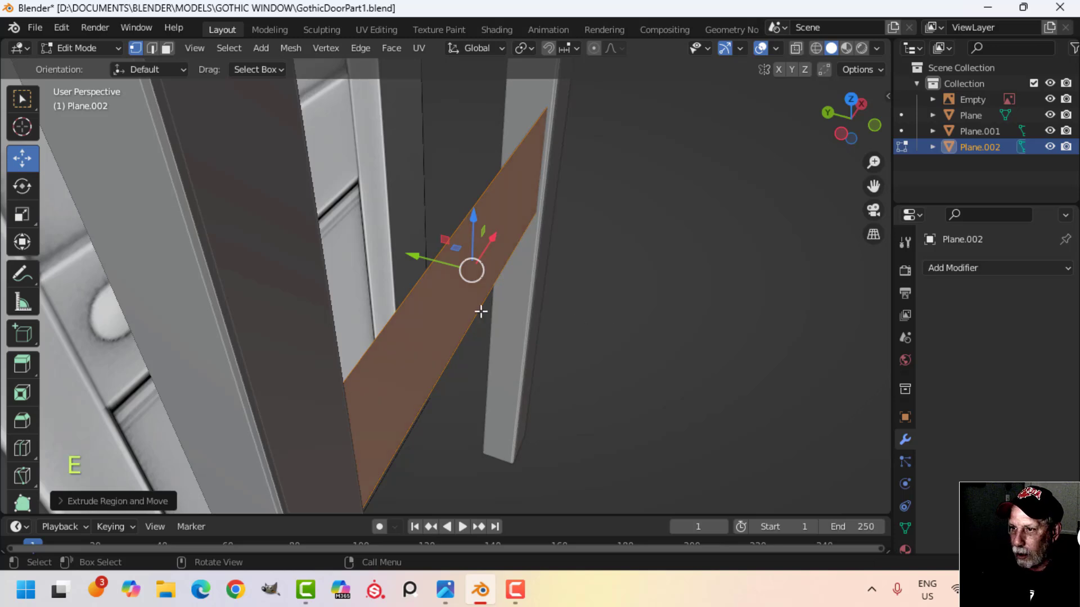
pyautogui.moveTo(409, 262); pyautogui.dragTo(384, 241)
pyautogui.moveTo(428, 297); pyautogui.dragTo(522, 260, button='middle')
# - Scale the rail's extruded rear face along Z by about 1.18 so the upper and lower sides slope outward
pyautogui.press('KP_1')
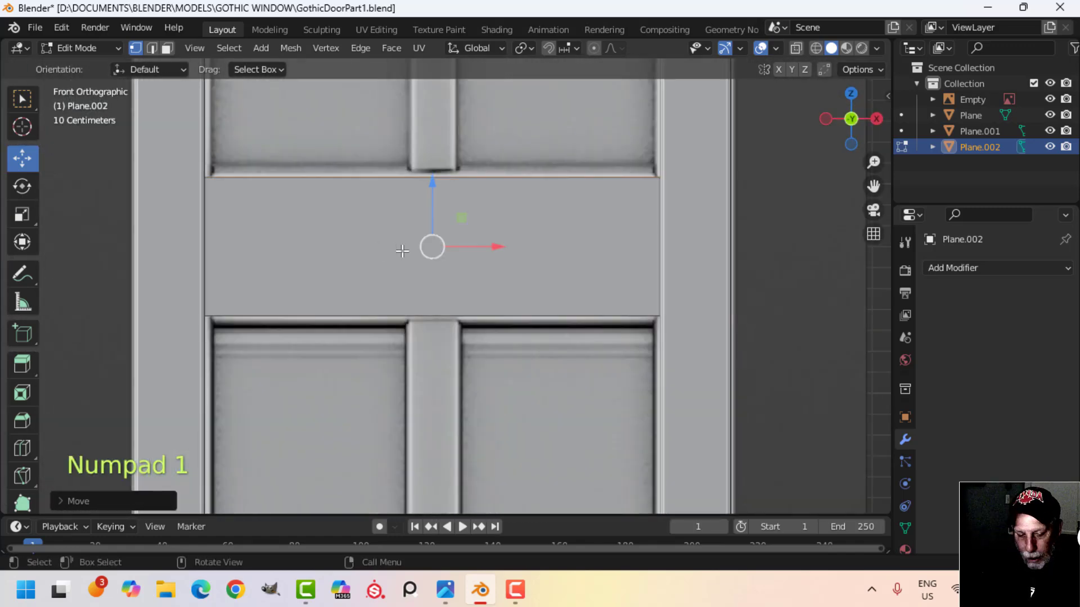
pyautogui.press('z')
pyautogui.click(359, 251)
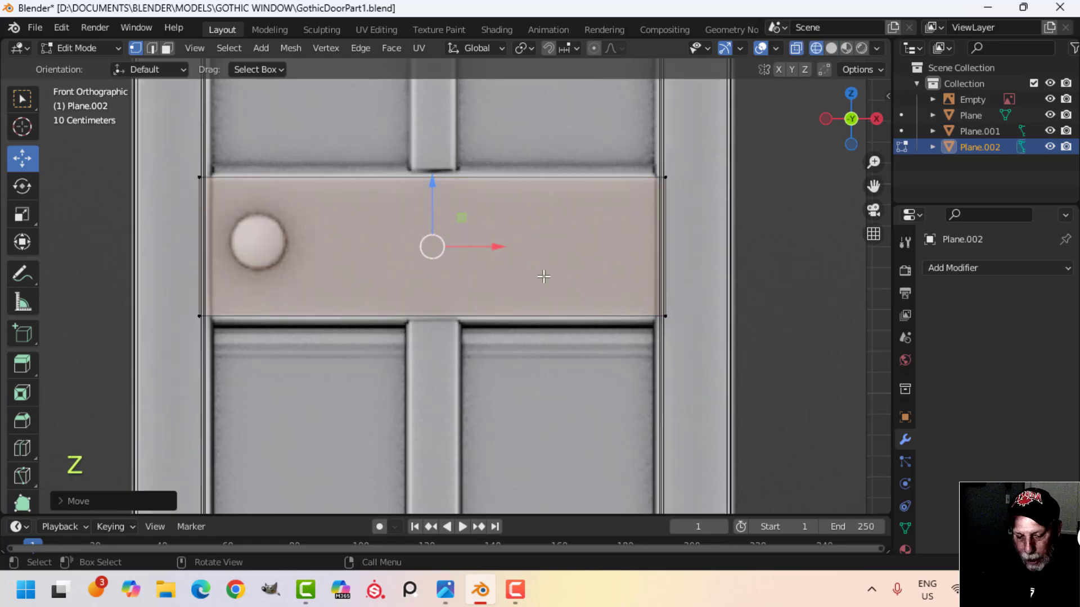
pyautogui.press('s')
pyautogui.press('z')
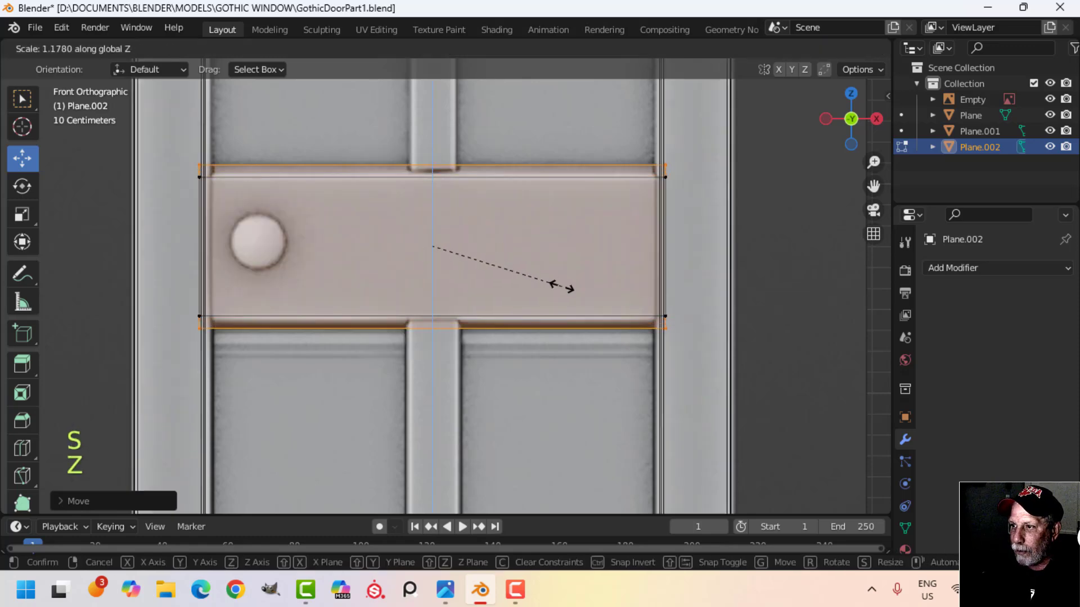
pyautogui.click(557, 284)
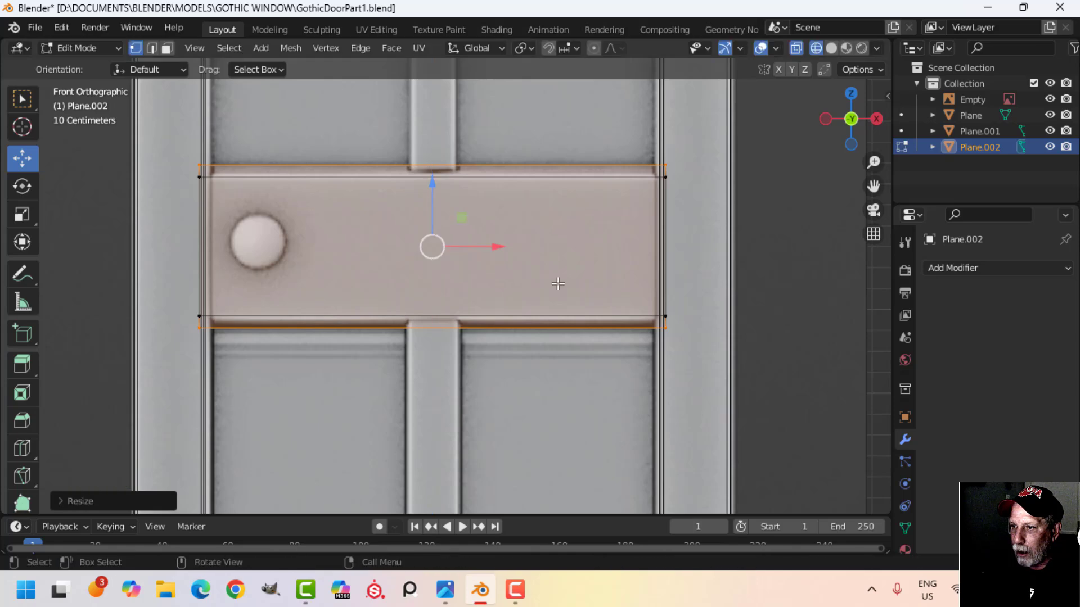
# - Delete the rear face of the middle rail
pyautogui.press('z')
pyautogui.click(672, 287)
pyautogui.moveTo(511, 272)
pyautogui.mouseDown(button='middle')
pyautogui.moveTo(721, 312)
pyautogui.moveTo(696, 301)
pyautogui.mouseUp(button='middle')
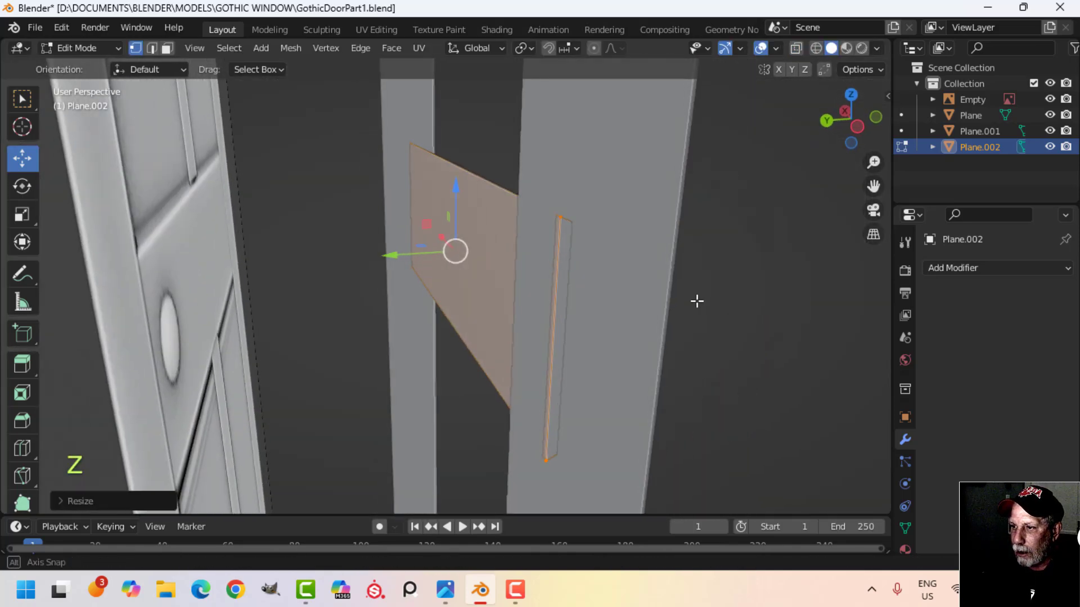
pyautogui.press('x')
pyautogui.click(697, 298)
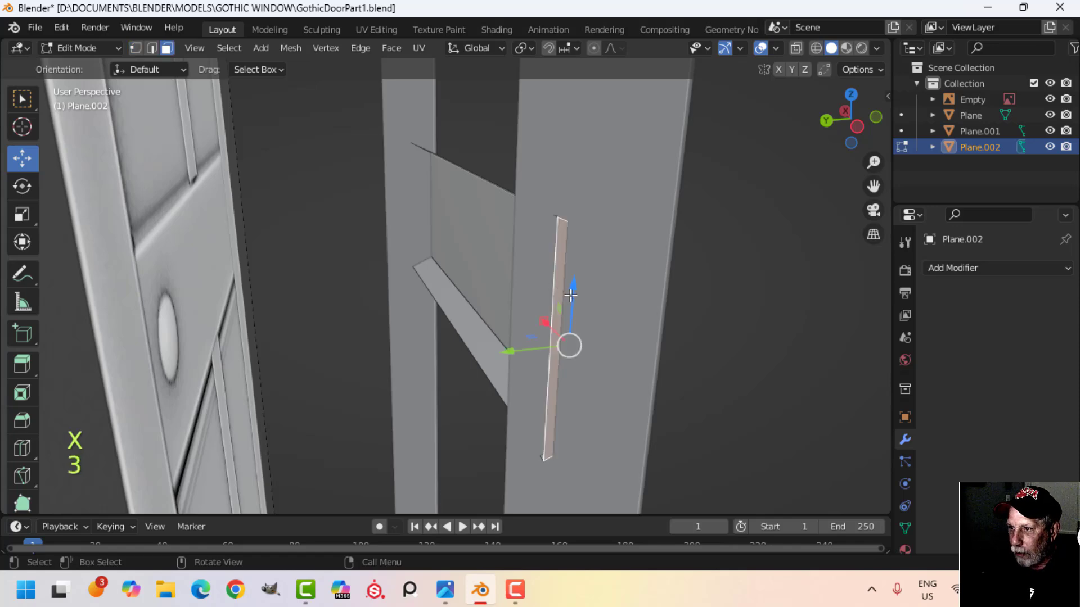
# - Delete both end faces of the middle rail hidden inside the side posts, and return to Object Mode
pyautogui.moveTo(570, 295)
pyautogui.mouseDown(button='middle')
pyautogui.moveTo(636, 292)
pyautogui.moveTo(554, 289)
pyautogui.mouseUp(button='middle')
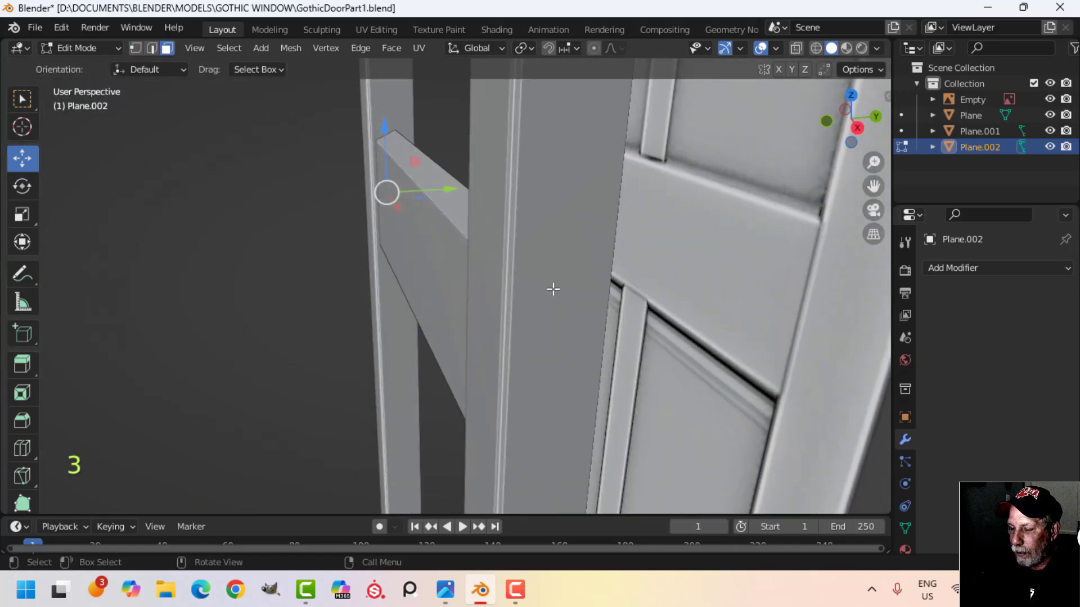
pyautogui.press('z')
pyautogui.click(463, 286)
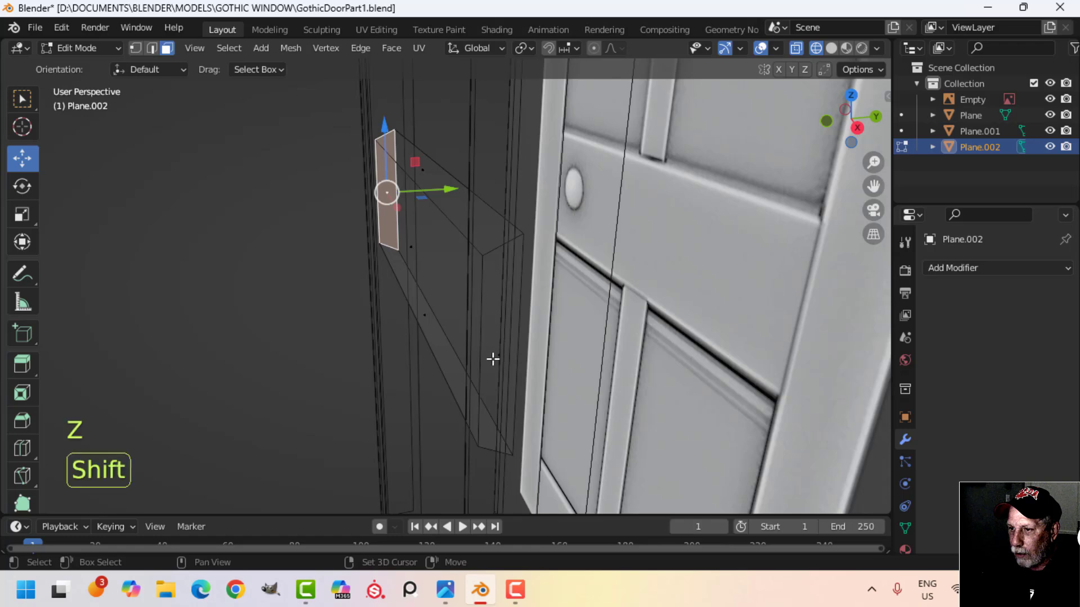
pyautogui.moveTo(493, 359)
pyautogui.mouseDown(button='middle')
pyautogui.moveTo(619, 350)
pyautogui.moveTo(568, 339)
pyautogui.mouseUp(button='middle')
pyautogui.press('x')
pyautogui.click(618, 350)
pyautogui.press('z')
pyautogui.click(669, 350)
pyautogui.press('Tab')
pyautogui.scroll(-2, 551, 336)
pyautogui.hotkey('alt', 'a')
pyautogui.scroll(-2, 506, 310)
pyautogui.moveTo(505, 308)
pyautogui.mouseDown(button='middle')
pyautogui.moveTo(487, 306)
pyautogui.moveTo(615, 253)
pyautogui.moveTo(656, 321)
pyautogui.moveTo(525, 320)
pyautogui.moveTo(413, 304)
pyautogui.moveTo(419, 296)
pyautogui.moveTo(436, 318)
pyautogui.moveTo(444, 305)
pyautogui.mouseUp(button='middle')
# - Duplicate the whole middle rail mesh in Edit Mode and move the copy down about 2.6 m along Z onto the bottom rail
pyautogui.click(559, 278)
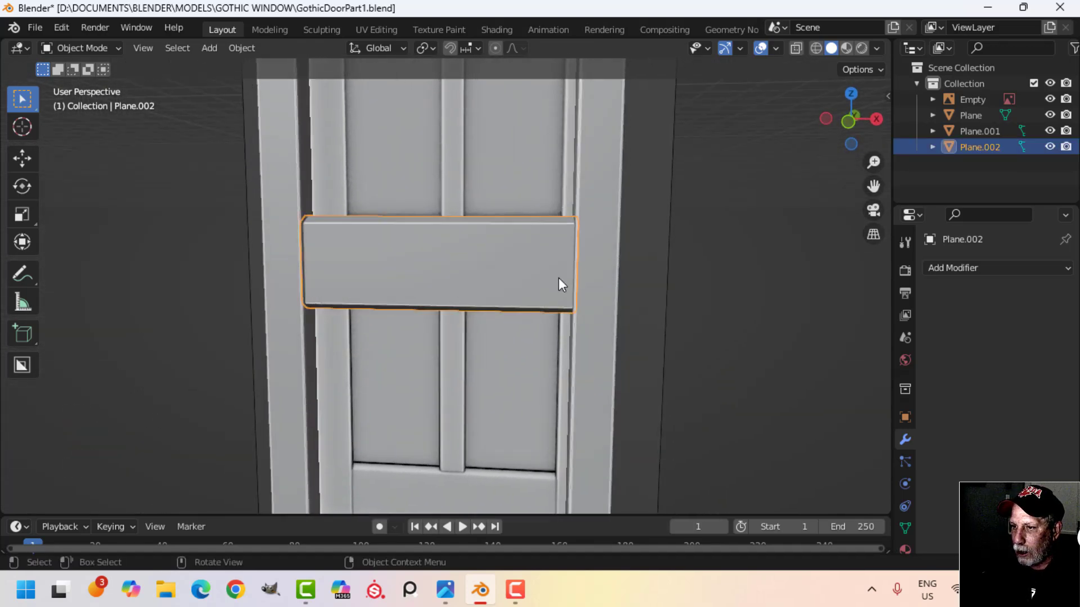
pyautogui.press('KP_1')
pyautogui.scroll(-3, 518, 312)
pyautogui.keyDown('shift'); pyautogui.scroll(-2, 500, 308); pyautogui.keyUp('shift')
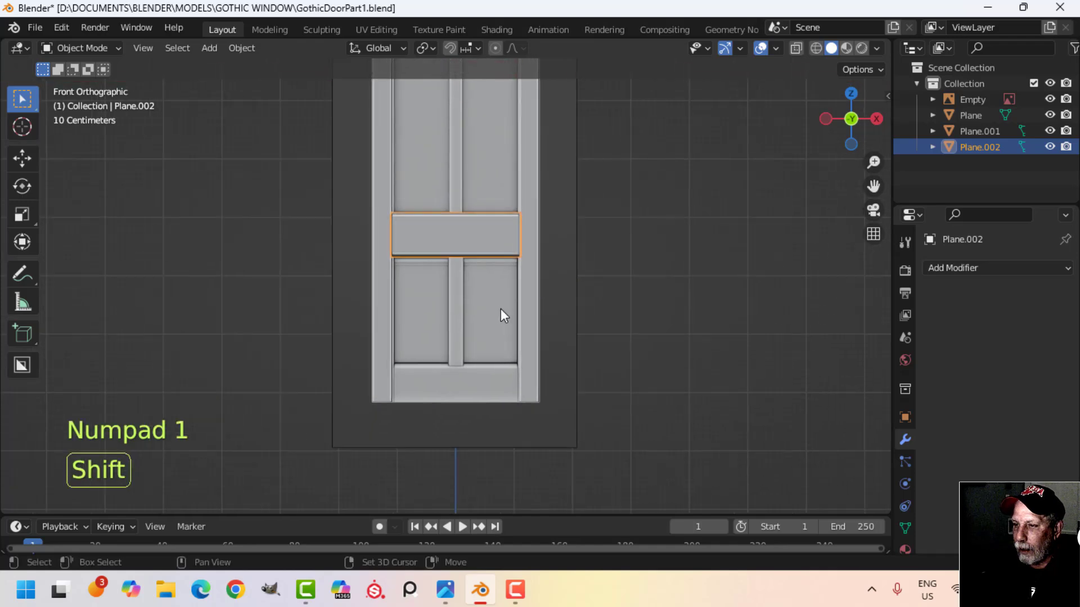
pyautogui.press('Tab')
pyautogui.press('a')
pyautogui.scroll(2, 506, 318)
pyautogui.keyDown('shift'); pyautogui.scroll(-1, 514, 294); pyautogui.keyUp('shift')
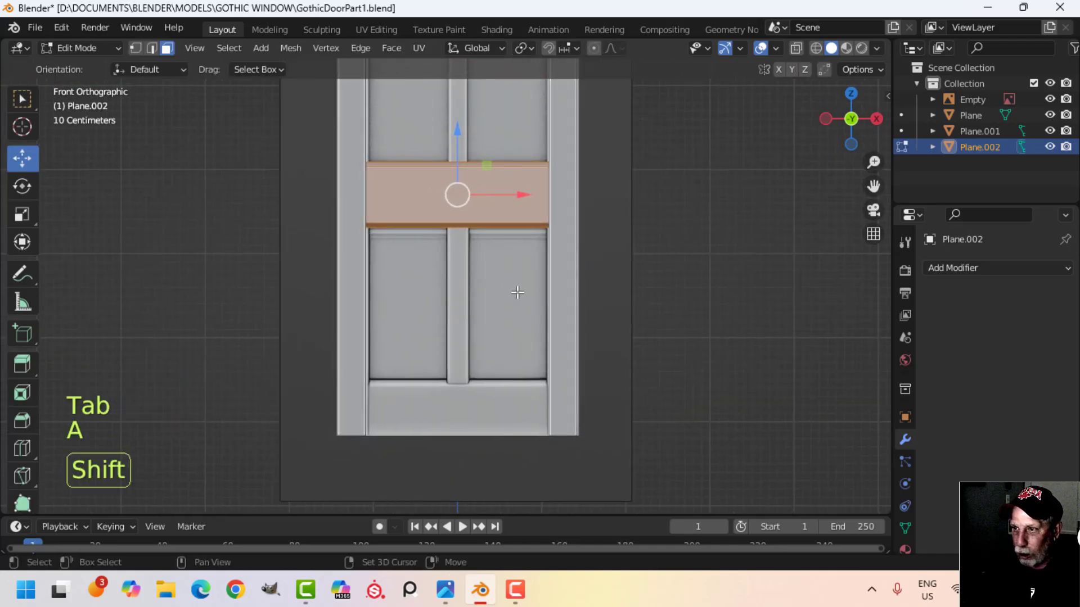
pyautogui.hotkey('shift', 's')
pyautogui.rightClick(517, 293)
pyautogui.hotkey('shift', 'd')
pyautogui.rightClick(516, 293)
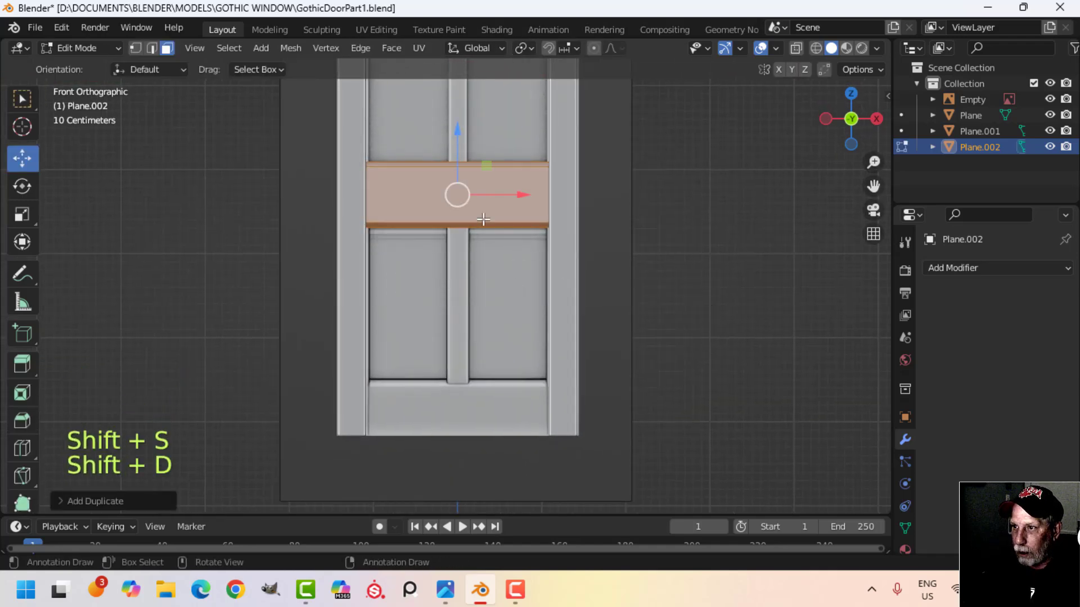
pyautogui.press('g')
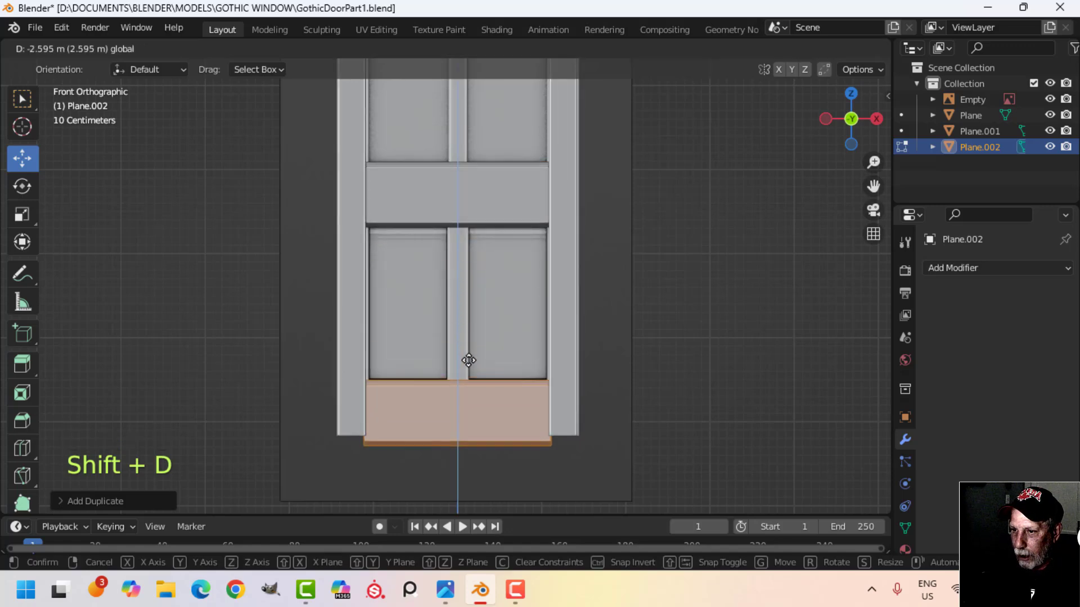
pyautogui.click(468, 363)
# - Adjust the duplicated rail along Z so its upper edge lines up with the bottom rail in the reference image
pyautogui.scroll(3, 524, 365)
pyautogui.press('z')
pyautogui.click(510, 366)
pyautogui.keyDown('shift'); pyautogui.scroll(-10, 522, 377); pyautogui.keyUp('shift')
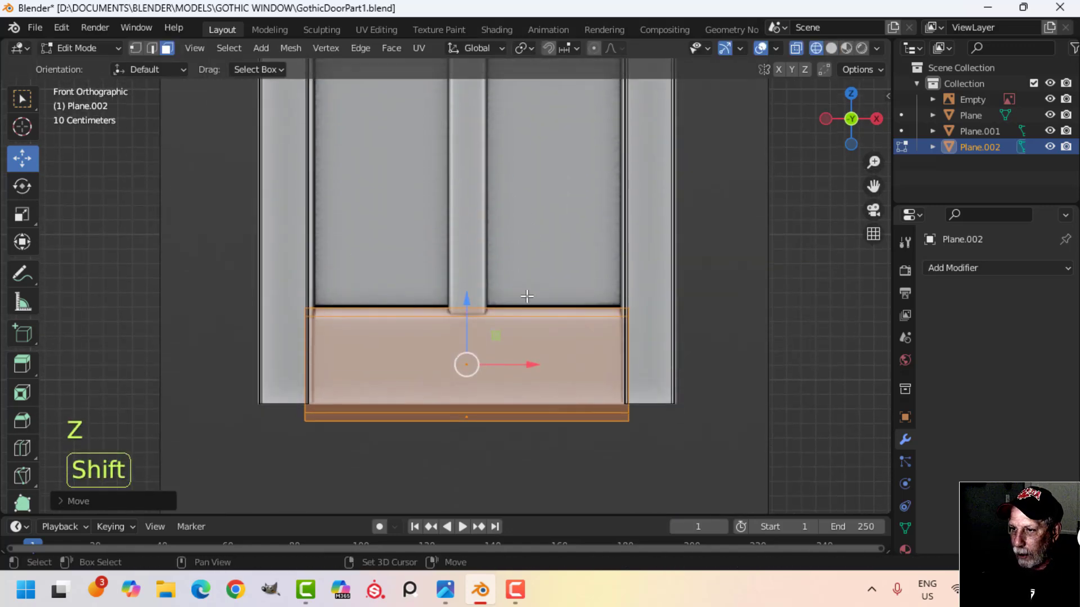
pyautogui.scroll(2, 522, 306)
pyautogui.moveTo(476, 332); pyautogui.dragTo(475, 324)
pyautogui.hotkey('alt', 'a')
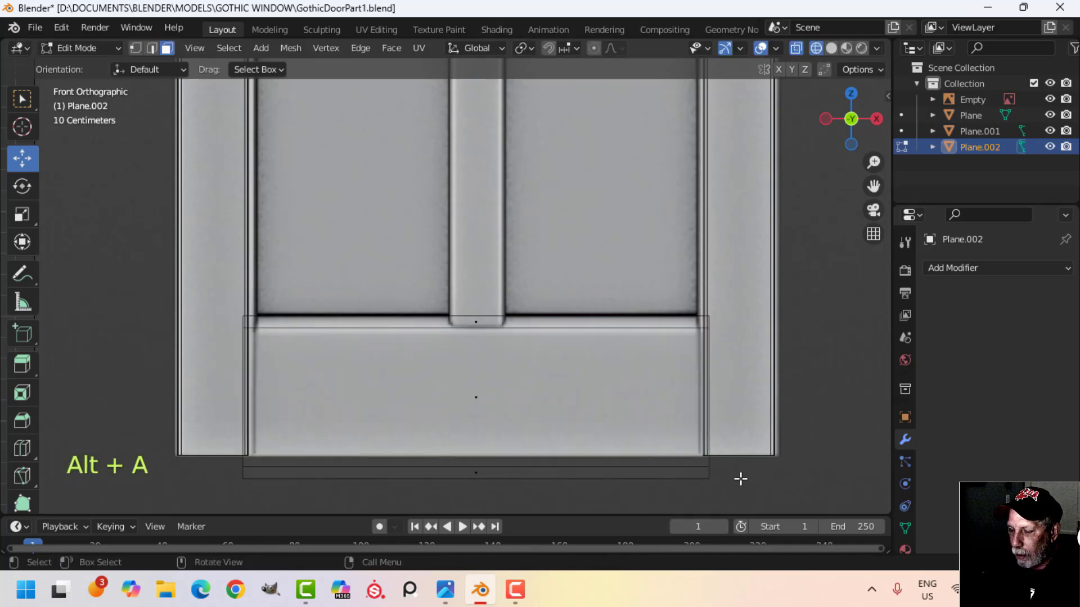
# - Delete the lowest row of vertices on the bottom rail to remove its sloped underside
pyautogui.scroll(-3, 741, 479)
pyautogui.keyDown('shift'); pyautogui.scroll(-1, 709, 386); pyautogui.keyUp('shift')
pyautogui.press('1')
pyautogui.press('b')
pyautogui.moveTo(740, 426); pyautogui.dragTo(215, 347)
pyautogui.press('x')
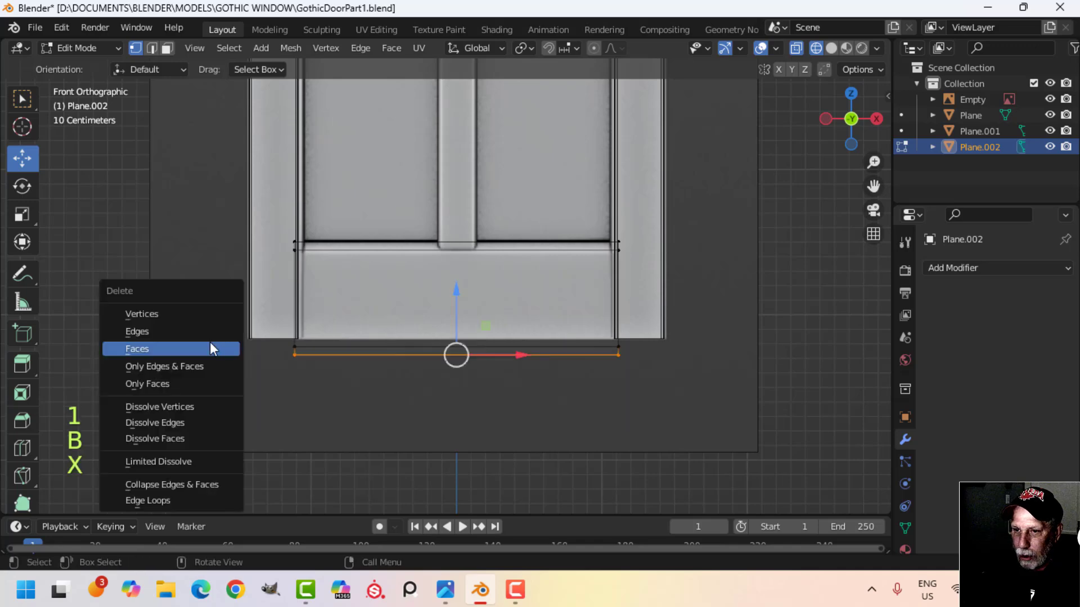
pyautogui.click(166, 313)
# - Raise the bottom rail's lower edge about 0.04 m along Z to be flush with the post ends, and leave Edit Mode
pyautogui.hotkey('alt', 'z')
pyautogui.moveTo(528, 405)
pyautogui.mouseDown(button='middle')
pyautogui.moveTo(538, 315)
pyautogui.moveTo(578, 314)
pyautogui.moveTo(569, 350)
pyautogui.mouseUp(button='middle')
pyautogui.moveTo(543, 375); pyautogui.dragTo(324, 362, button='middle')
pyautogui.keyDown('shift'); pyautogui.click(606, 342); pyautogui.keyUp('shift')
pyautogui.moveTo(605, 343); pyautogui.dragTo(596, 357, button='middle')
pyautogui.press('g')
pyautogui.press('z')
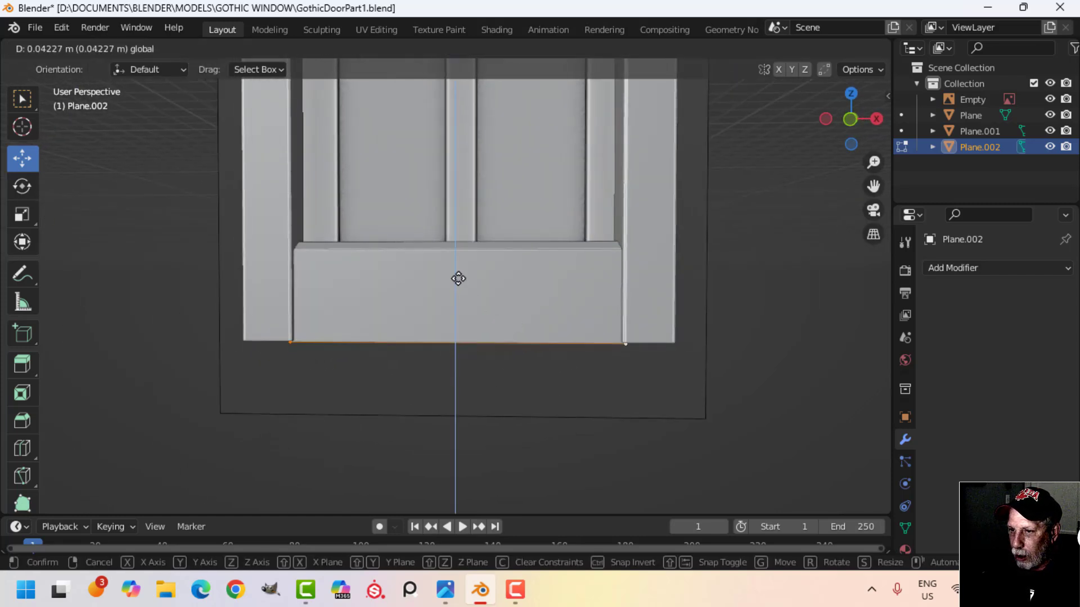
pyautogui.click(460, 277)
pyautogui.hotkey('alt', 'a')
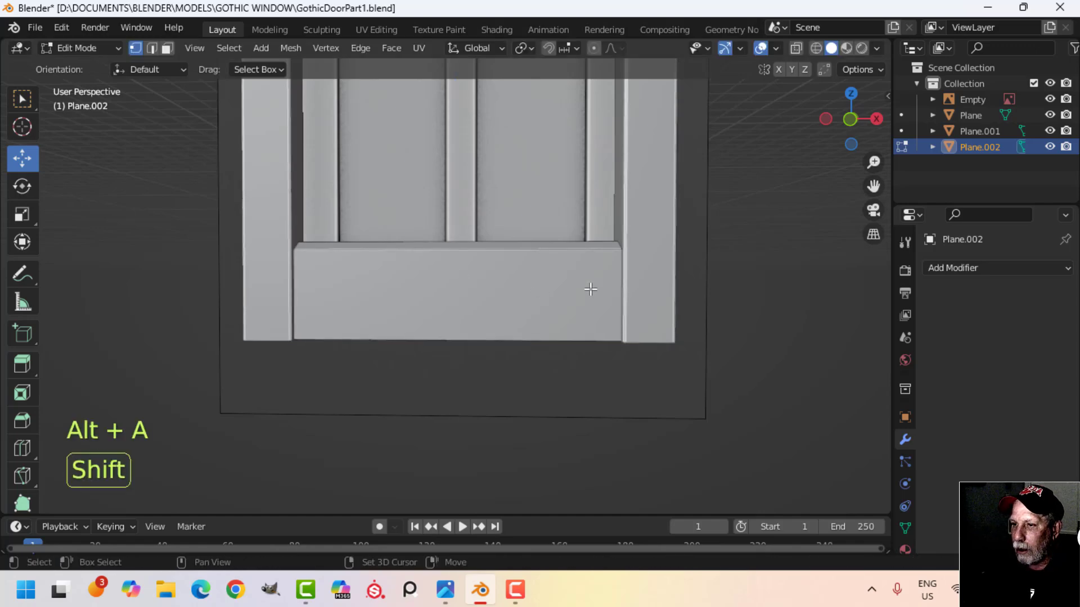
pyautogui.scroll(-4, 579, 324)
pyautogui.press('Tab')
pyautogui.hotkey('alt', 'a')
# - Bevel the middle rail's front upper and lower edges and the bottom rail's front upper edge with 2 segments
pyautogui.moveTo(502, 274); pyautogui.dragTo(465, 326, button='middle')
pyautogui.scroll(3, 523, 336)
pyautogui.click(464, 295)
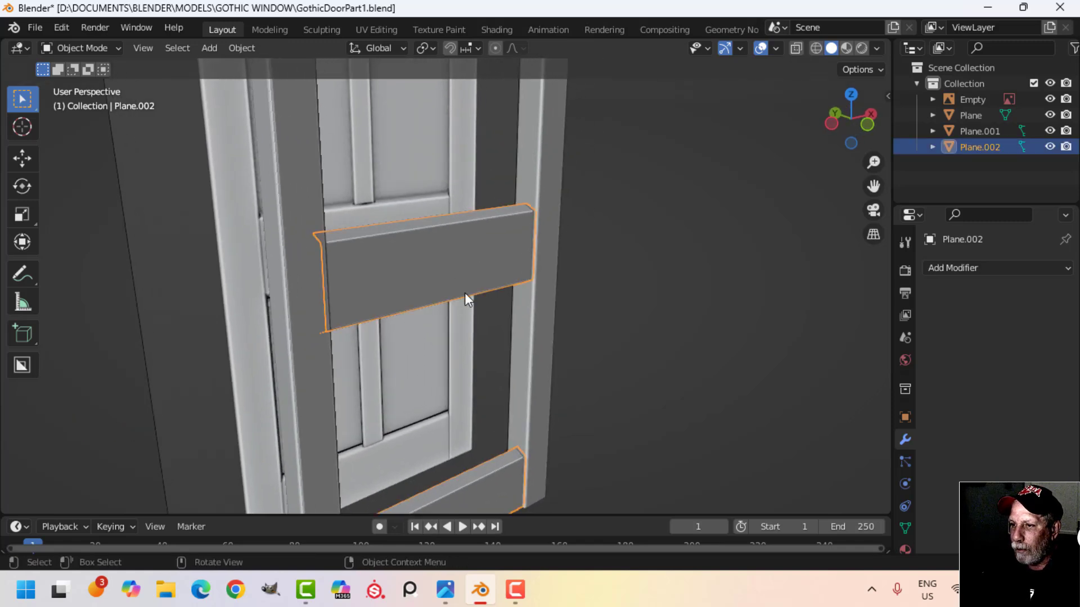
pyautogui.press('Tab')
pyautogui.hotkey('alt', 'a')
pyautogui.press('2')
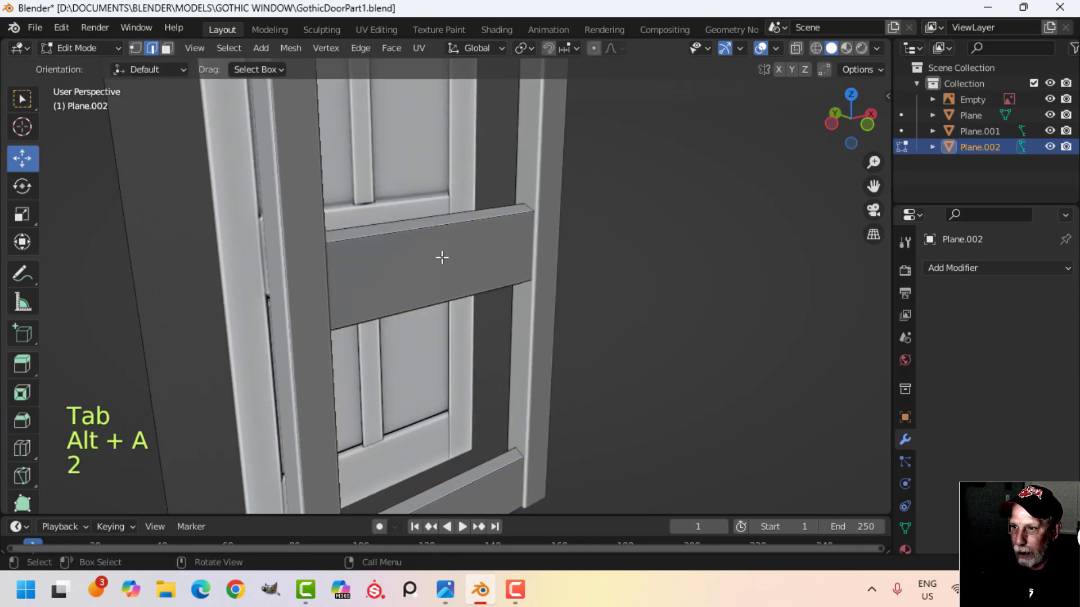
pyautogui.keyDown('shift'); pyautogui.click(429, 304); pyautogui.keyUp('shift')
pyautogui.keyDown('shift'); pyautogui.moveTo(542, 388); pyautogui.dragTo(532, 224, button='middle'); pyautogui.keyUp('shift')
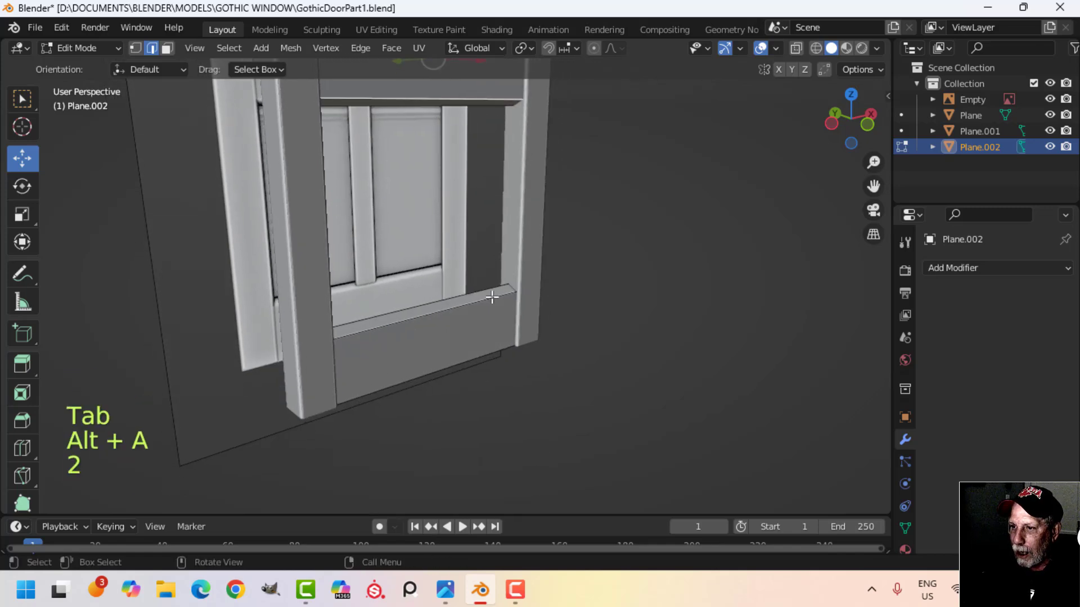
pyautogui.keyDown('shift'); pyautogui.click(451, 309); pyautogui.keyUp('shift')
pyautogui.moveTo(538, 334); pyautogui.dragTo(521, 439, button='middle')
pyautogui.scroll(3, 556, 343)
pyautogui.keyDown('shift'); pyautogui.moveTo(498, 288); pyautogui.dragTo(526, 346, button='middle'); pyautogui.keyUp('shift')
pyautogui.scroll(-1, 528, 340)
pyautogui.hotkey('ctrl', 'b')
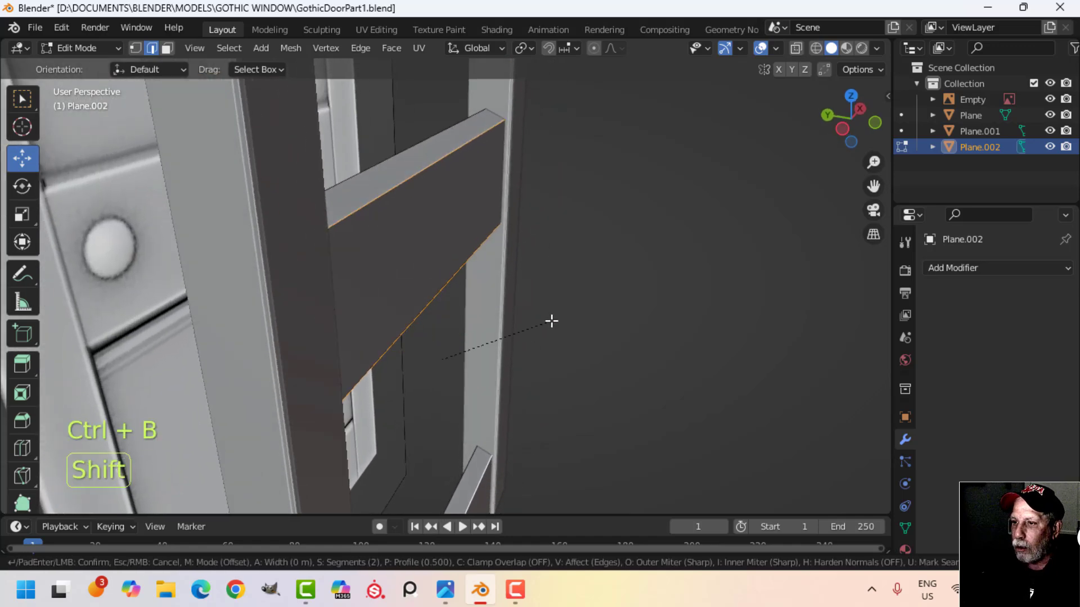
pyautogui.click(594, 300)
pyautogui.press('Tab')
# - Check the bevelled rails from the front with nothing selected, and save the file
pyautogui.moveTo(622, 313); pyautogui.dragTo(519, 360, button='middle')
pyautogui.hotkey('alt', 'a')
pyautogui.scroll(-5, 509, 316)
pyautogui.scroll(-3, 501, 272)
pyautogui.scroll(1, 474, 319)
pyautogui.scroll(2, 474, 319)
pyautogui.press('KP_1')
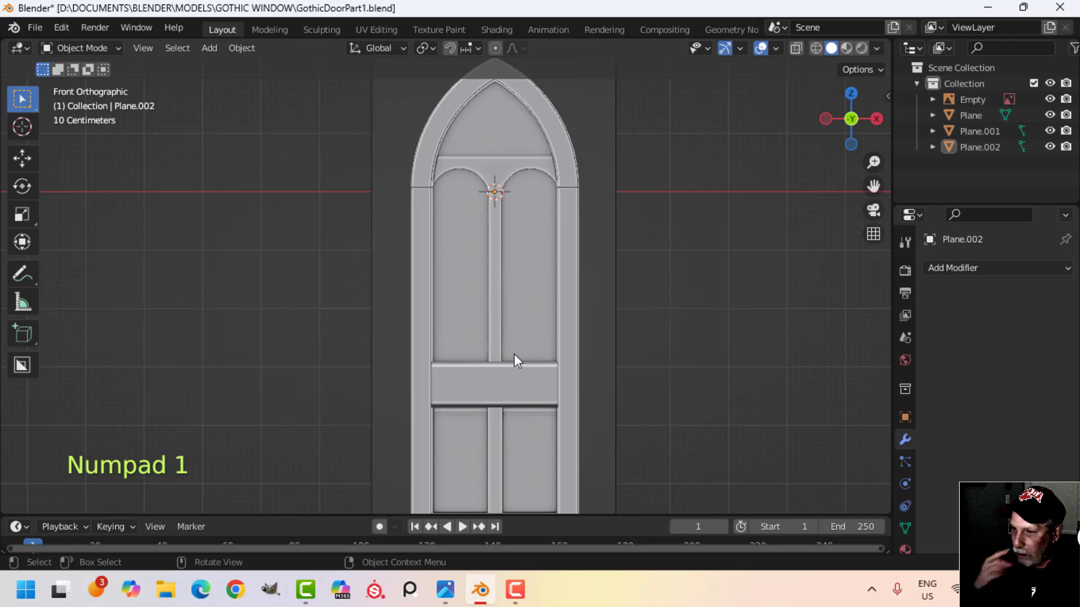
pyautogui.hotkey('ctrl', 's')
# - Add a mesh circle at the 3D cursor and rotate its vertices 90 degrees about X in Edit Mode to face the front
pyautogui.scroll(2, 454, 269)
pyautogui.keyDown('shift'); pyautogui.moveTo(504, 379); pyautogui.dragTo(505, 300, button='middle'); pyautogui.keyUp('shift')
pyautogui.scroll(3, 538, 344)
pyautogui.scroll(-1, 504, 257)
pyautogui.scroll(-3, 504, 258)
pyautogui.keyDown('shift'); pyautogui.moveTo(504, 258); pyautogui.dragTo(545, 281, button='middle'); pyautogui.keyUp('shift')
pyautogui.press('KP_1')
pyautogui.scroll(2, 474, 268)
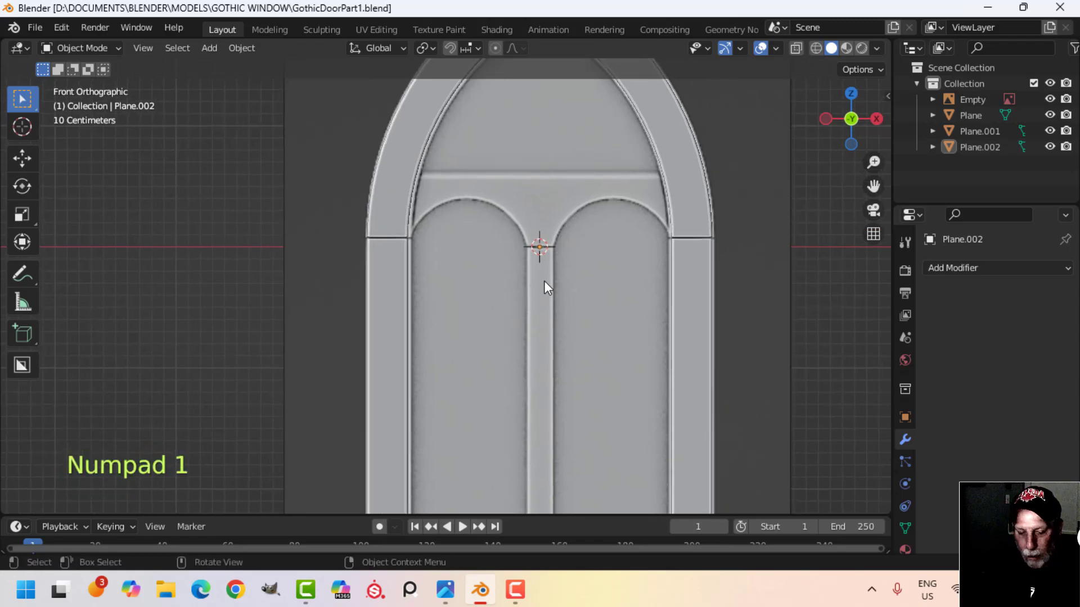
pyautogui.hotkey('shift', 'a')
pyautogui.moveTo(492, 228)
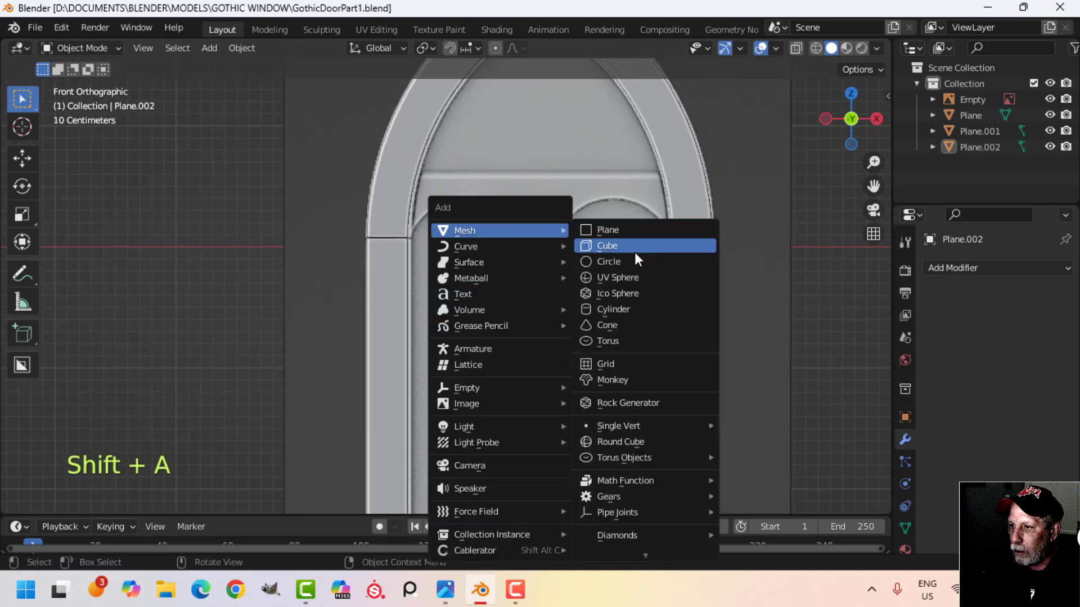
pyautogui.click(608, 262)
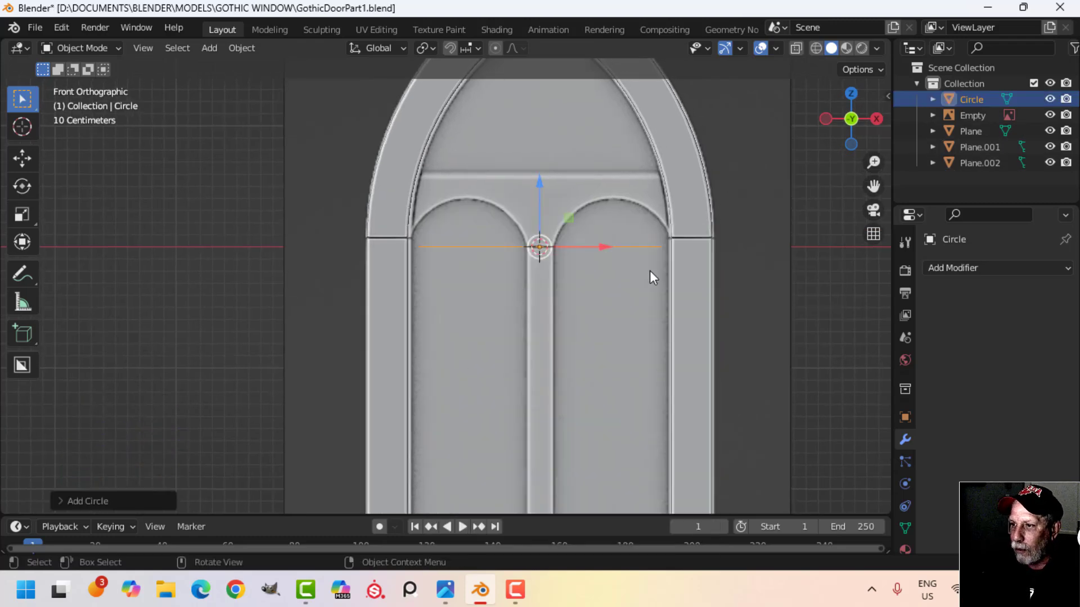
pyautogui.press('Tab')
pyautogui.write('rx')
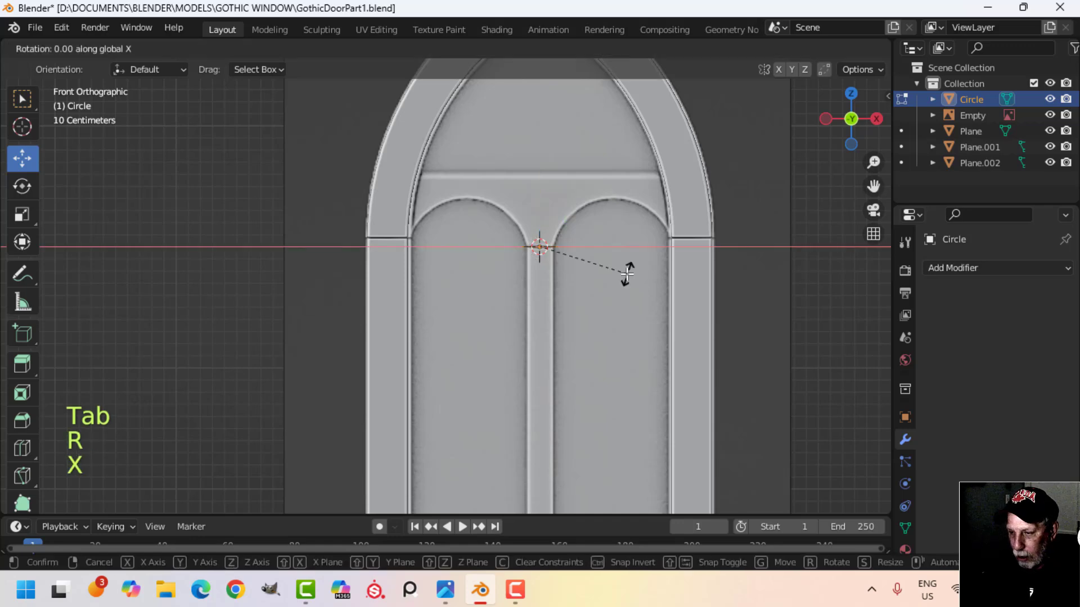
pyautogui.write('90')
pyautogui.click(627, 273)
pyautogui.press('1')
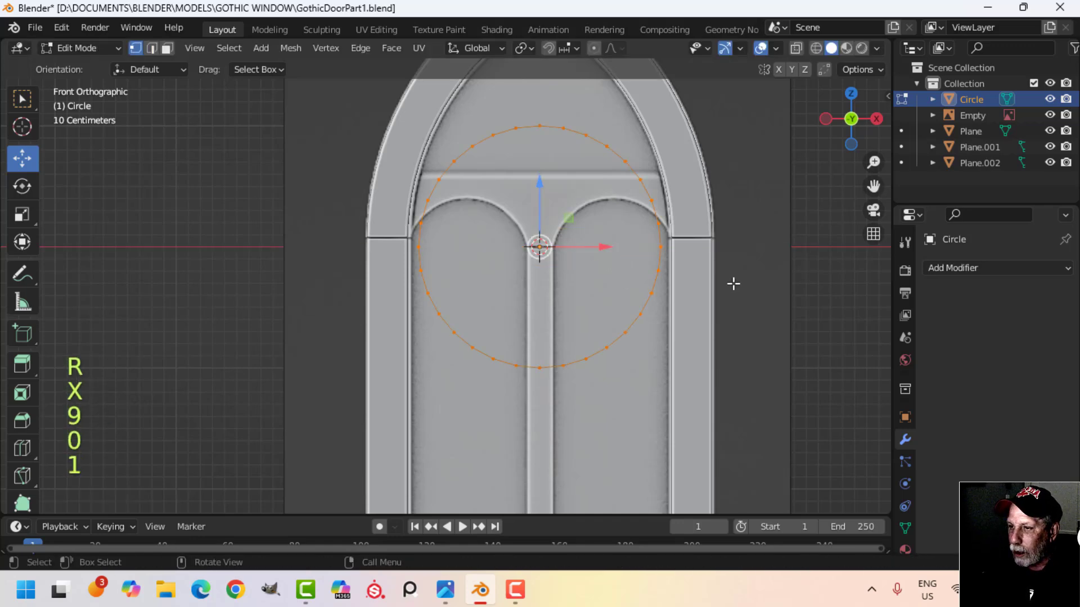
# - Scale the circle down to about 0.56 and move it over the rounded top of the reference's left upper panel
pyautogui.press('s')
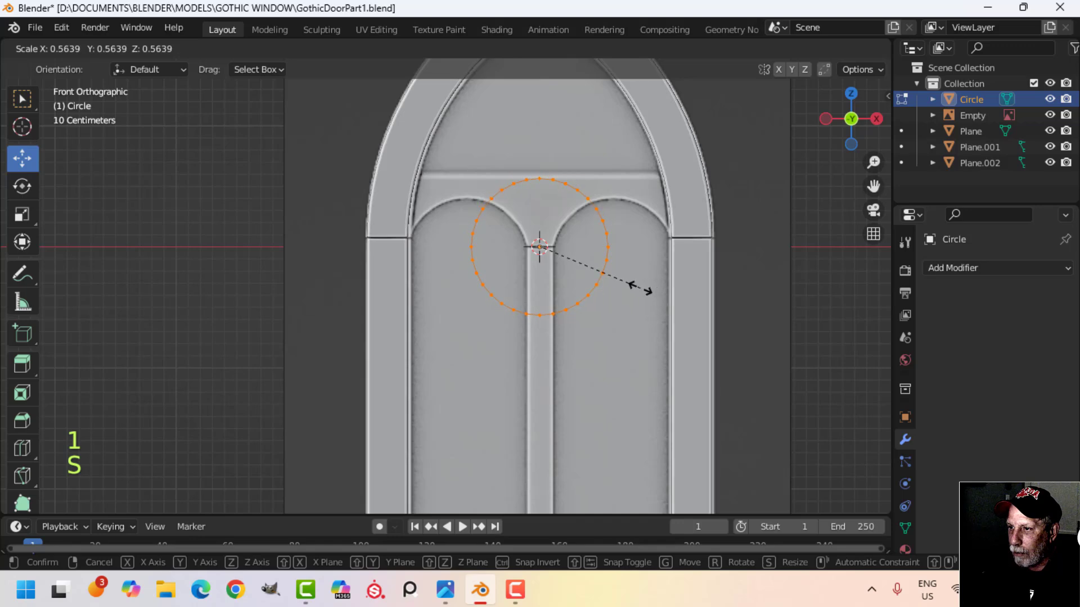
pyautogui.click(639, 288)
pyautogui.press('g')
pyautogui.click(557, 309)
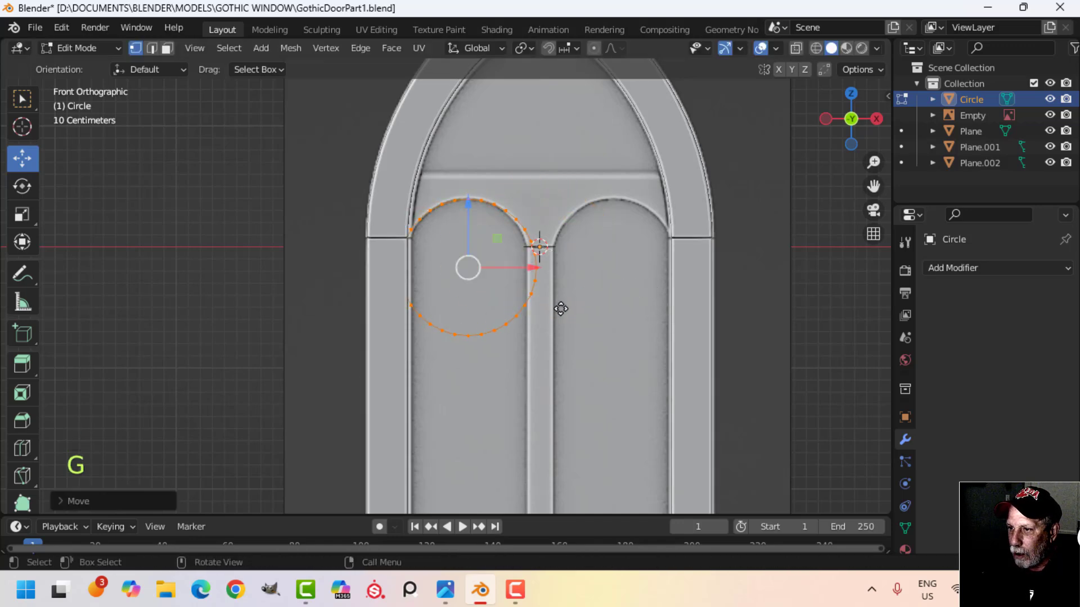
# - Shrink the circle slightly and nudge it upward so its upper curve follows the left panel's arch
pyautogui.press('s')
pyautogui.click(598, 283)
pyautogui.press('g')
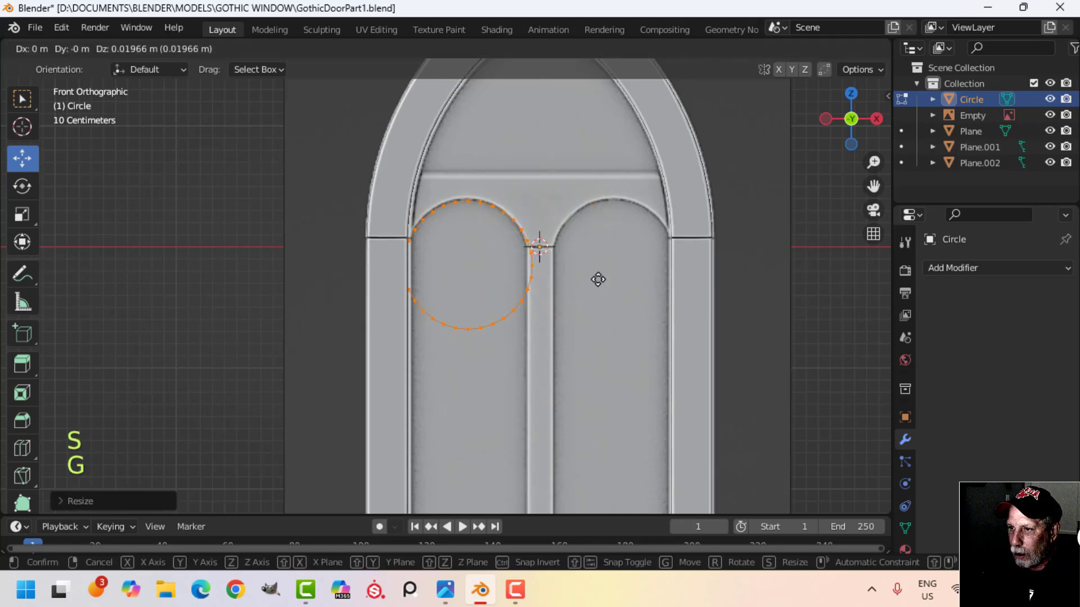
pyautogui.click(598, 278)
pyautogui.scroll(4, 514, 248)
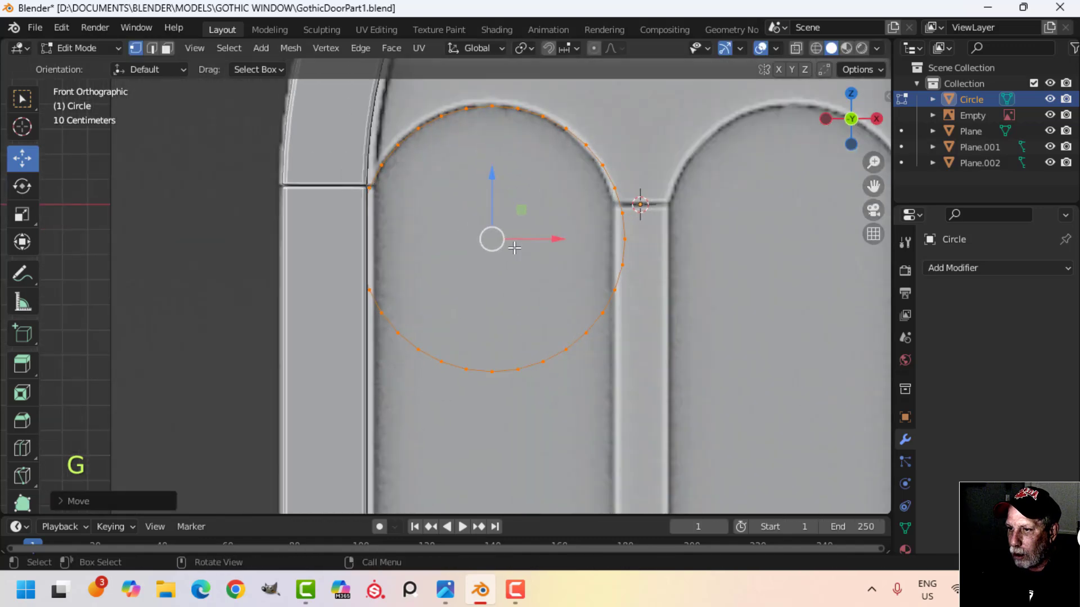
# - Delete the lower part of the circle's vertices in wireframe shading, keeping only the arch over the left panel
pyautogui.keyDown('shift'); pyautogui.moveTo(429, 205); pyautogui.dragTo(450, 294, button='middle'); pyautogui.keyUp('shift')
pyautogui.scroll(3, 367, 254)
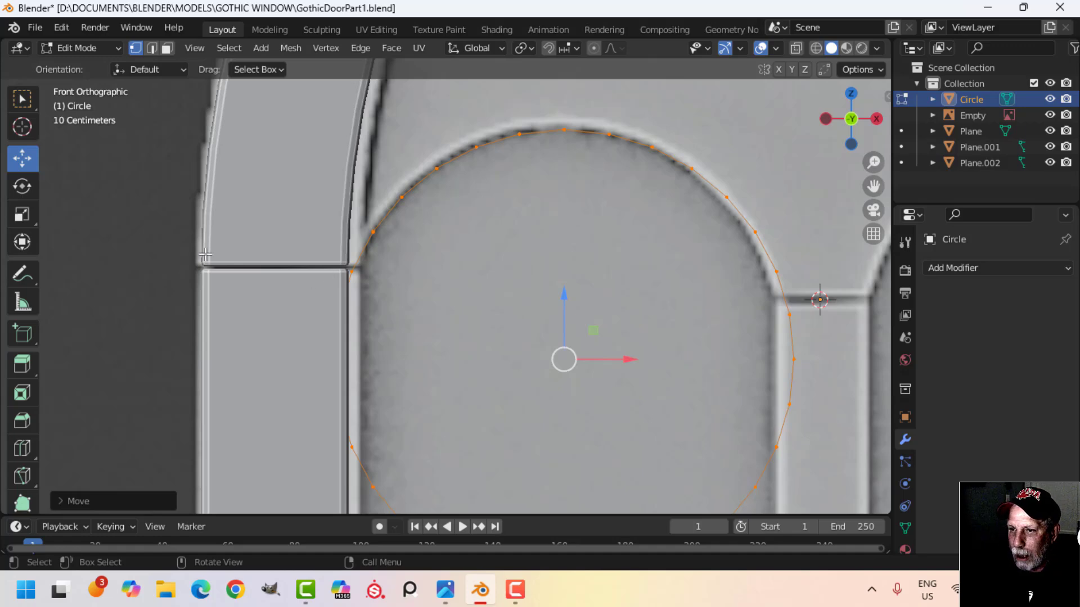
pyautogui.scroll(-2, 663, 294)
pyautogui.keyDown('shift'); pyautogui.moveTo(717, 301); pyautogui.dragTo(664, 241, button='middle'); pyautogui.keyUp('shift')
pyautogui.hotkey('alt', 'a')
pyautogui.press('z')
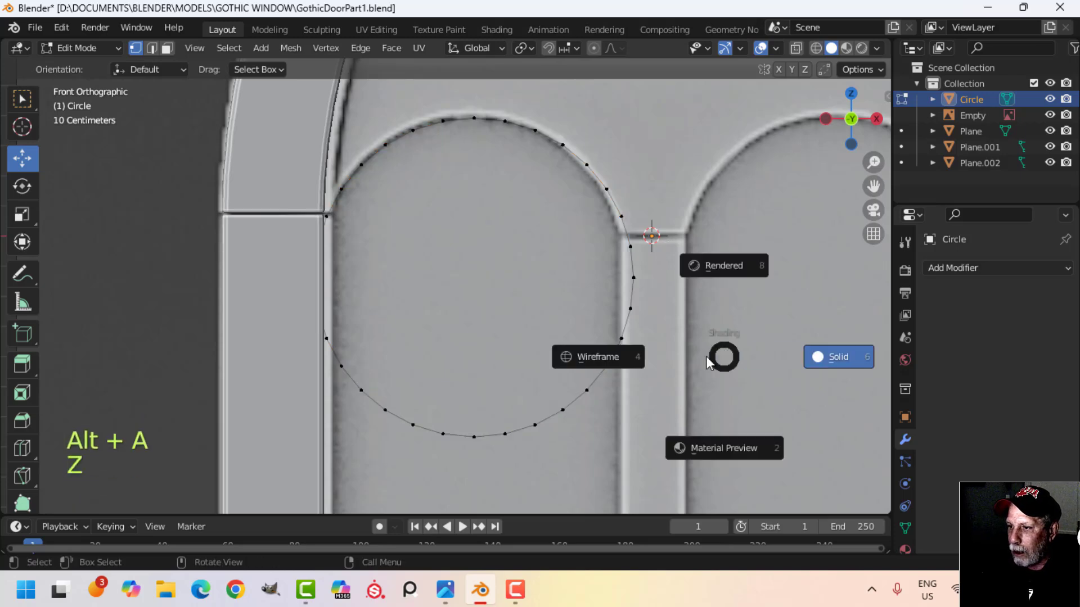
pyautogui.click(710, 358)
pyautogui.keyDown('shift'); pyautogui.moveTo(728, 382); pyautogui.dragTo(728, 333, button='middle'); pyautogui.keyUp('shift')
pyautogui.press('b')
pyautogui.moveTo(759, 390); pyautogui.dragTo(248, 212)
pyautogui.press('x')
pyautogui.click(304, 224)
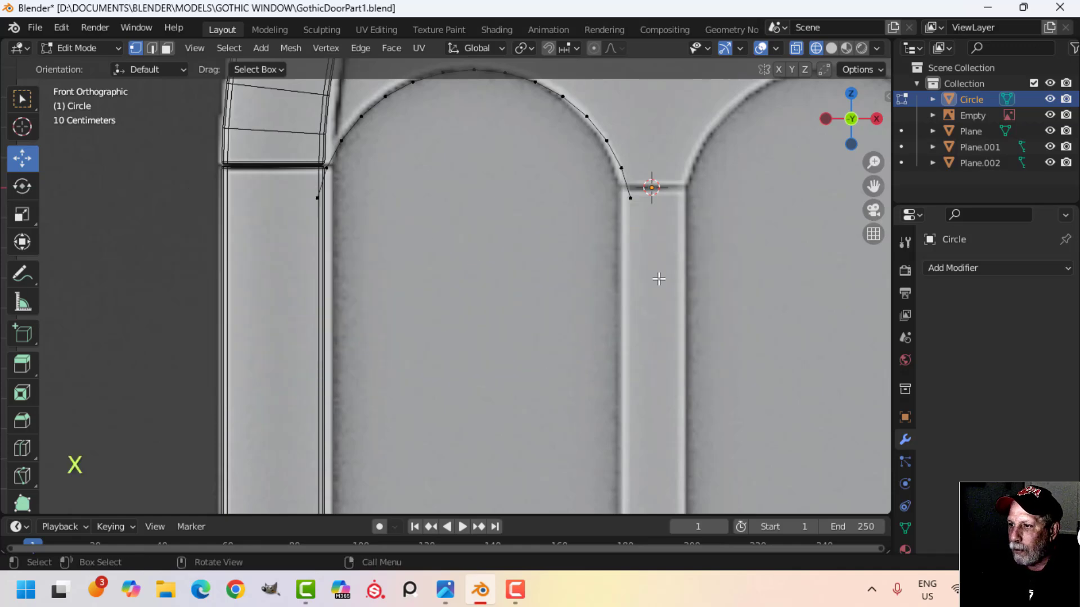
# - Select the whole arch and extrude it about 0.36 m upward along Z
pyautogui.press('a')
pyautogui.scroll(-2, 641, 278)
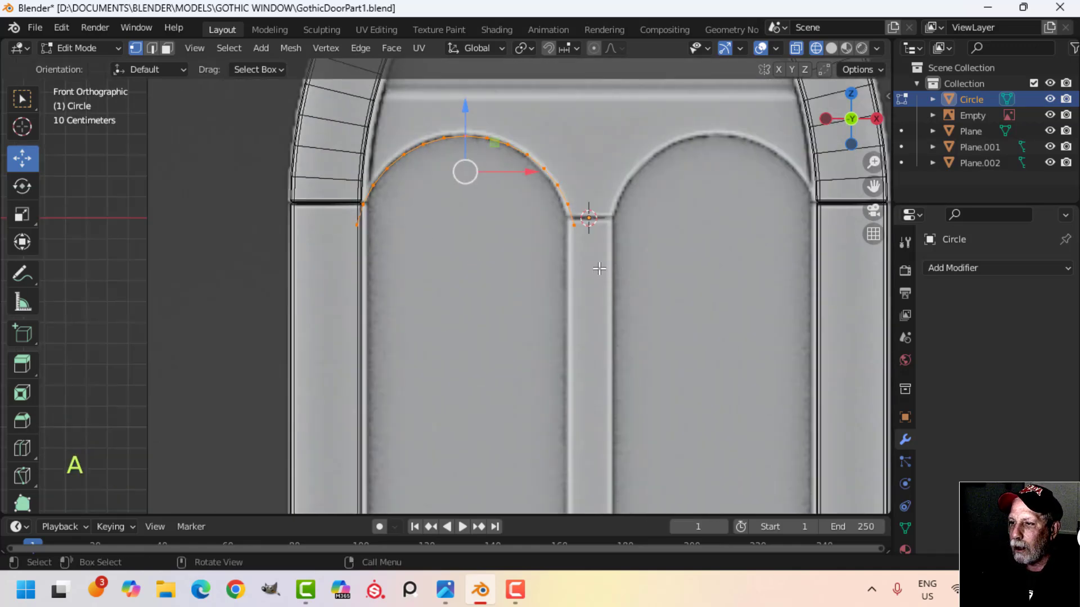
pyautogui.scroll(-1, 584, 262)
pyautogui.keyDown('shift'); pyautogui.scroll(1, 576, 270); pyautogui.keyUp('shift')
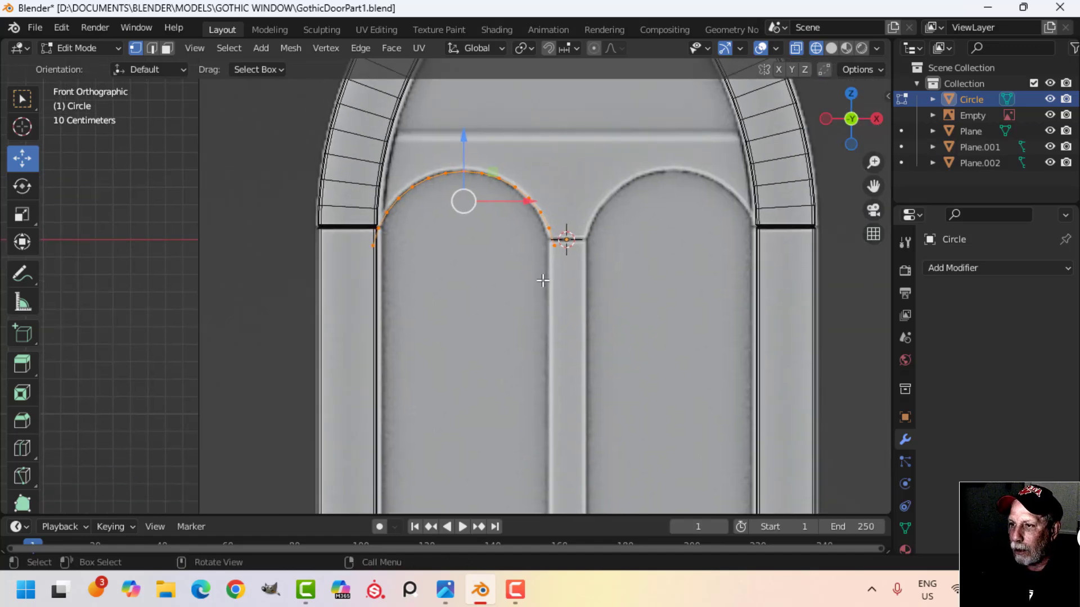
pyautogui.press('e')
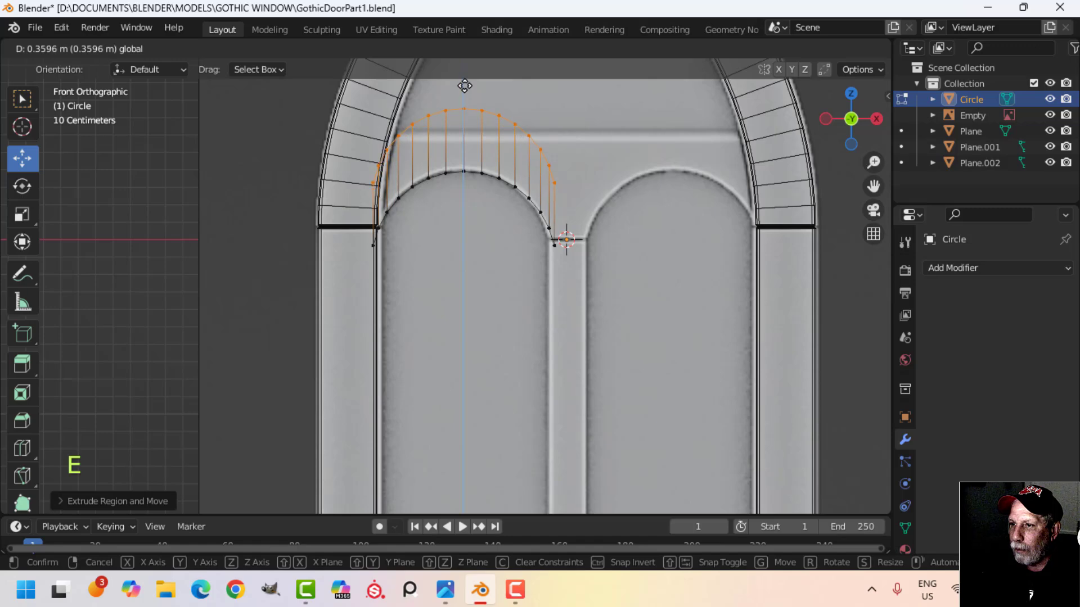
pyautogui.click(465, 85)
# - Flatten the extruded edge by scaling it to 0 on Z, align it under the rail above, and return to solid shading
pyautogui.press('s')
pyautogui.press('z')
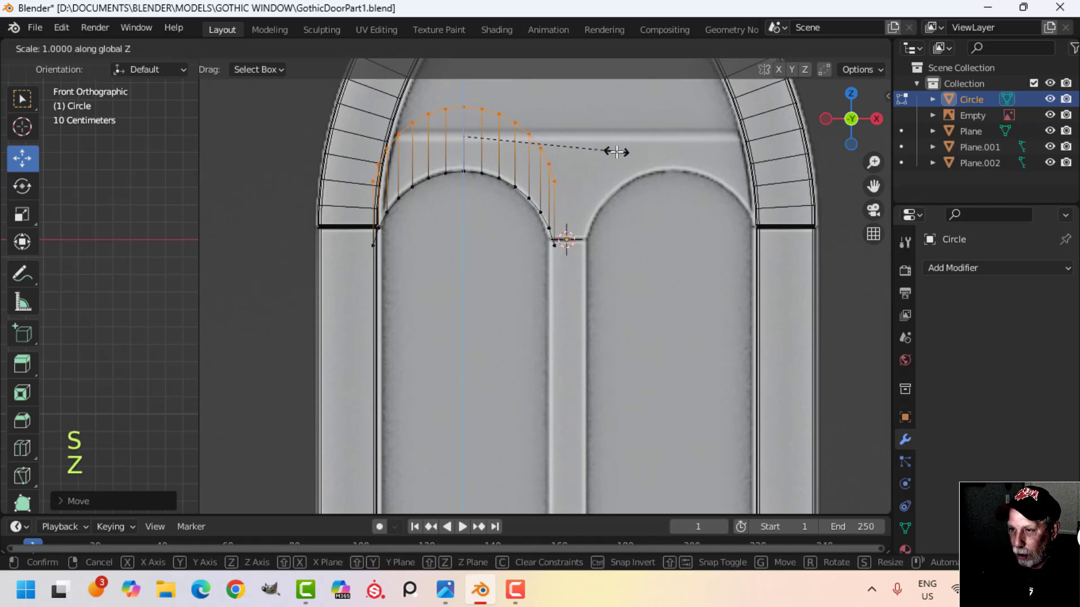
pyautogui.press('0')
pyautogui.click(615, 150)
pyautogui.moveTo(464, 105); pyautogui.dragTo(466, 112)
pyautogui.scroll(2, 527, 179)
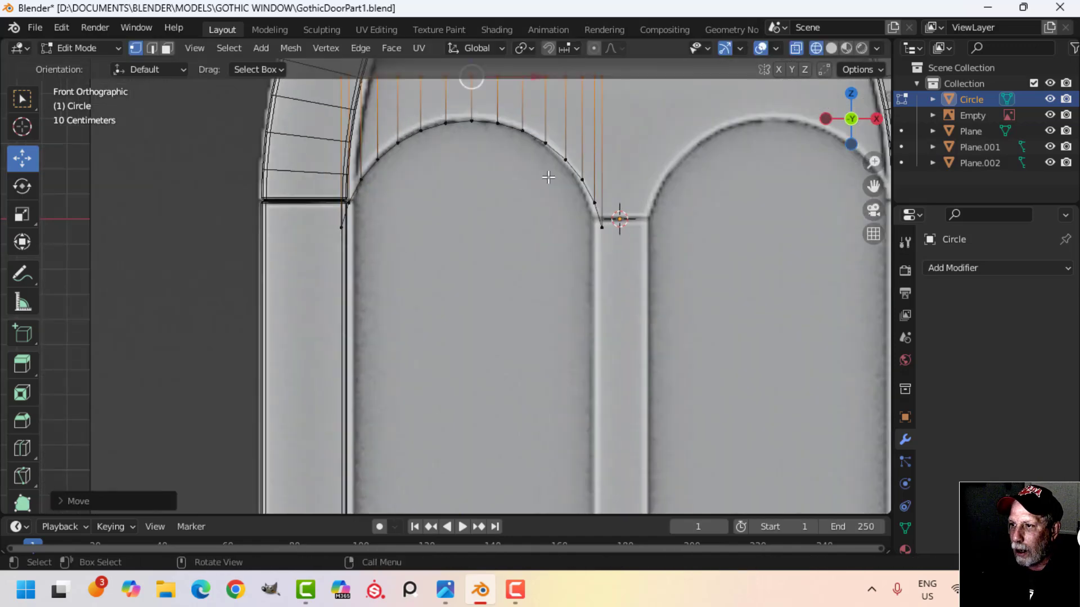
pyautogui.scroll(-1, 563, 180)
pyautogui.hotkey('alt', 'a')
pyautogui.keyDown('shift'); pyautogui.moveTo(629, 259); pyautogui.dragTo(593, 212, button='middle'); pyautogui.keyUp('shift')
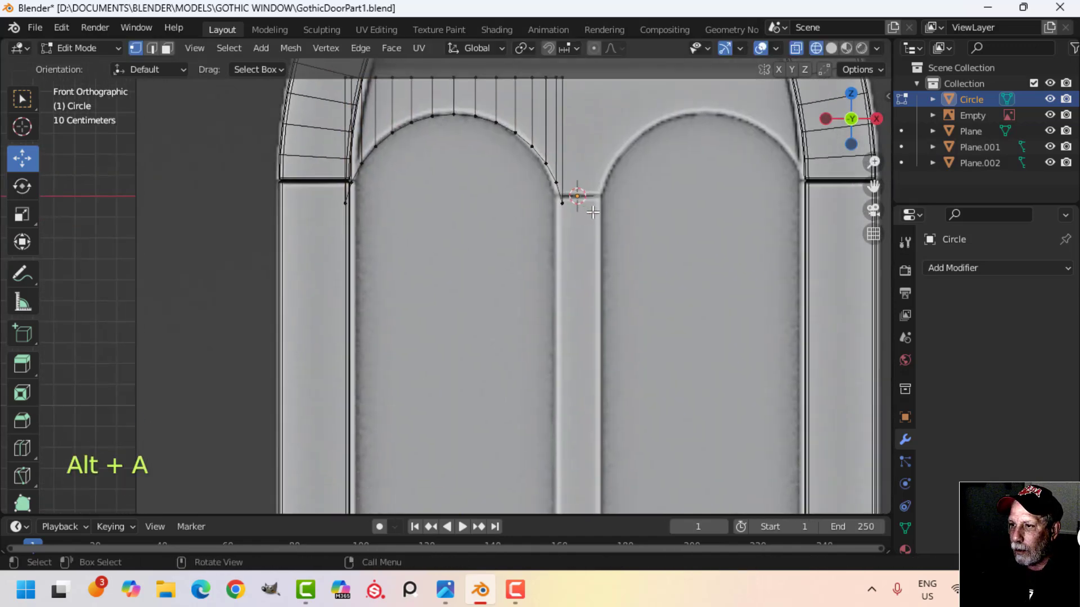
pyautogui.press('z')
pyautogui.click(706, 214)
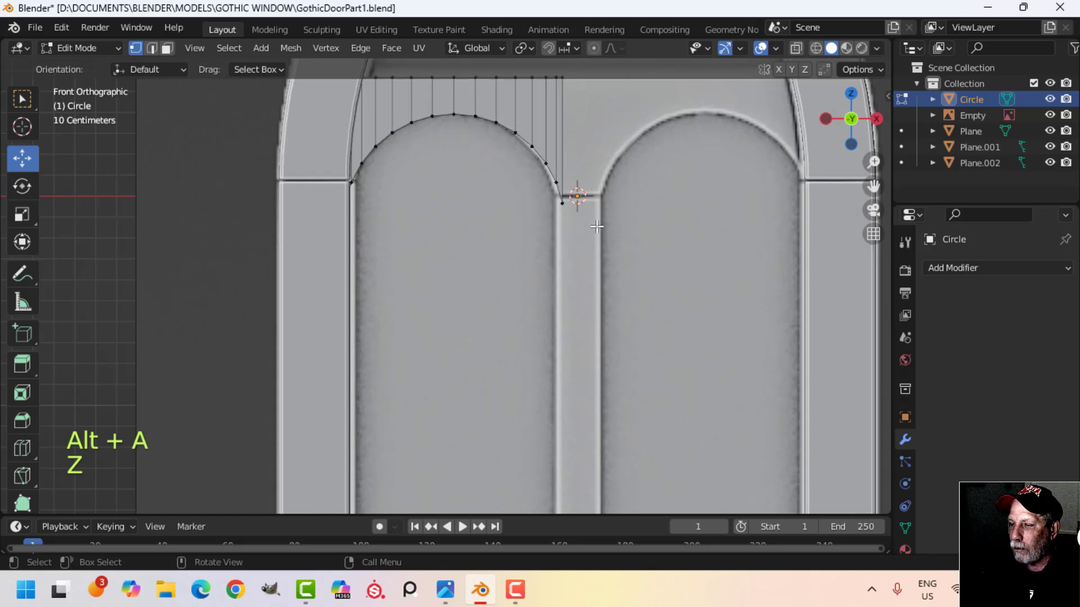
# - Add a Mirror modifier on the X axis to the arch piece in Object Mode and enable Clipping
pyautogui.scroll(-2, 590, 227)
pyautogui.press('Tab')
pyautogui.click(940, 267)
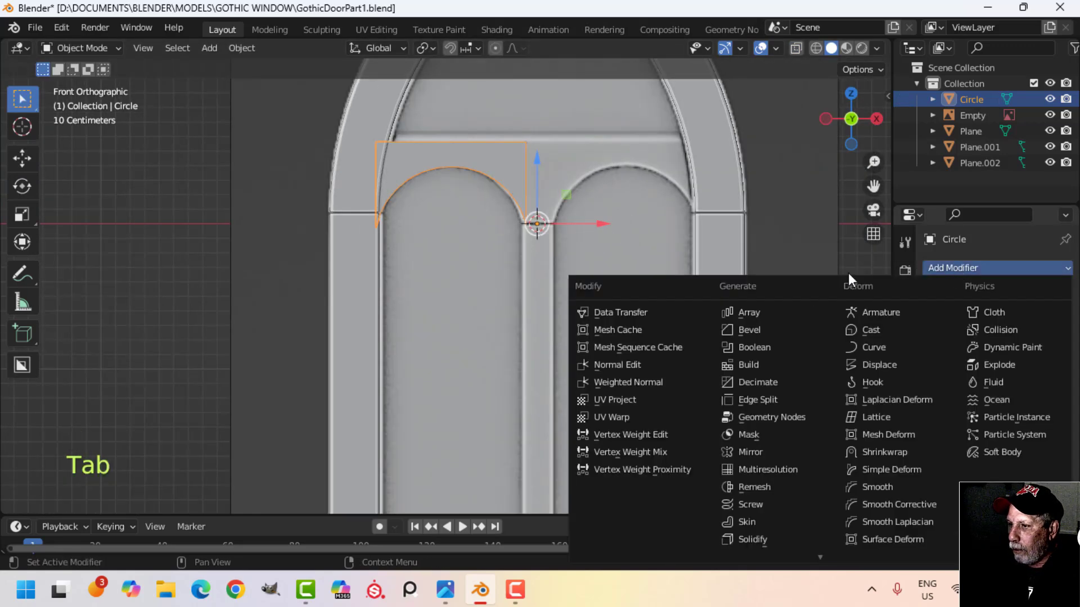
pyautogui.click(771, 450)
pyautogui.scroll(3, 580, 257)
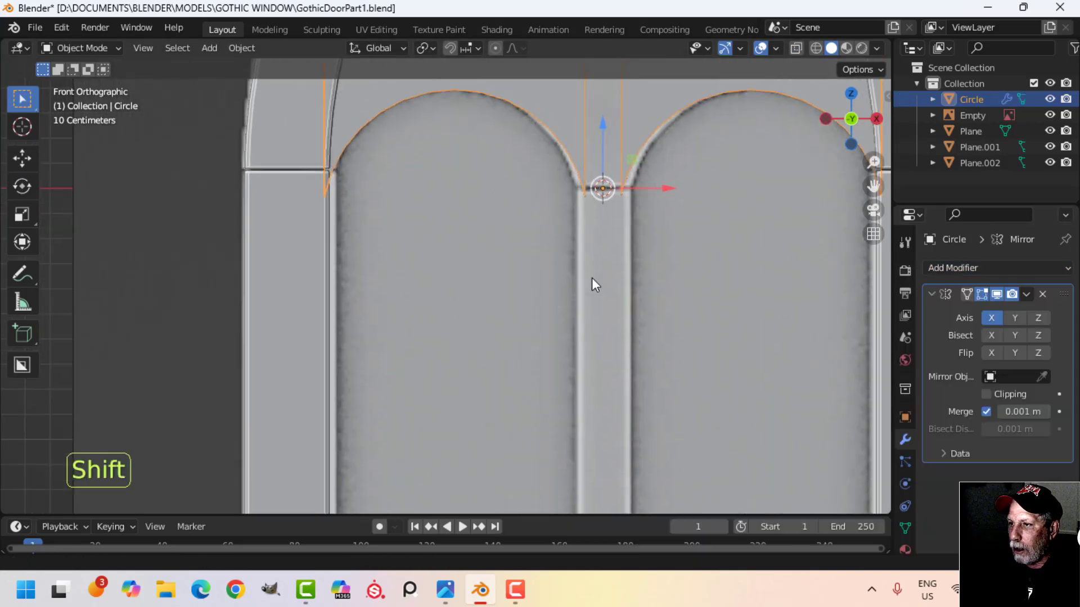
pyautogui.keyDown('shift'); pyautogui.moveTo(592, 278); pyautogui.dragTo(476, 302, button='middle'); pyautogui.keyUp('shift')
# - Extrude the arch piece's inner vertical edge along X to the centre line, closing the gap between both halves
pyautogui.press('Tab')
pyautogui.hotkey('alt', 'a')
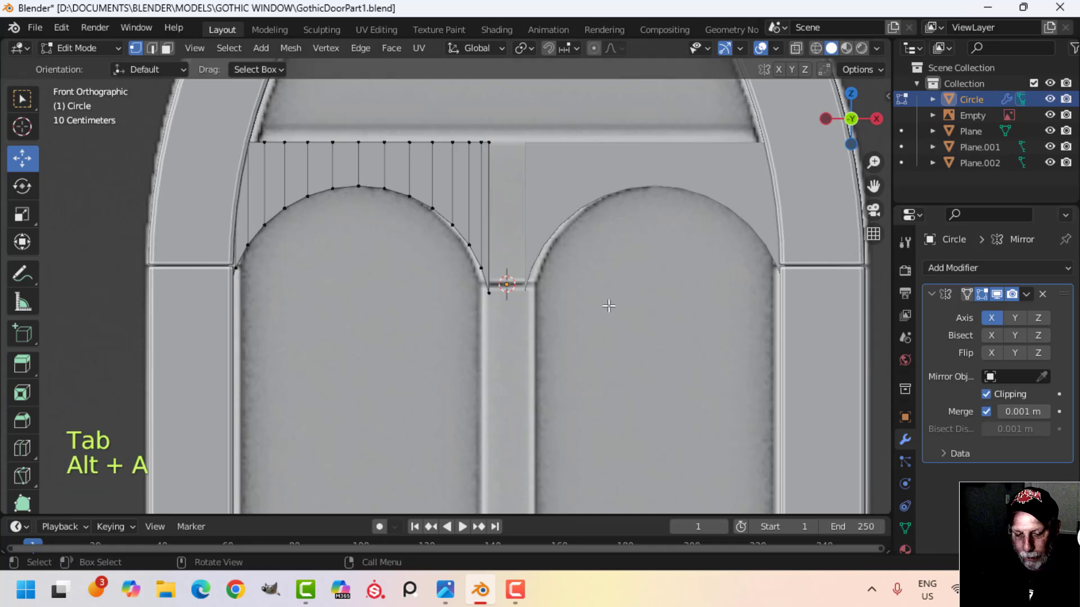
pyautogui.press('2')
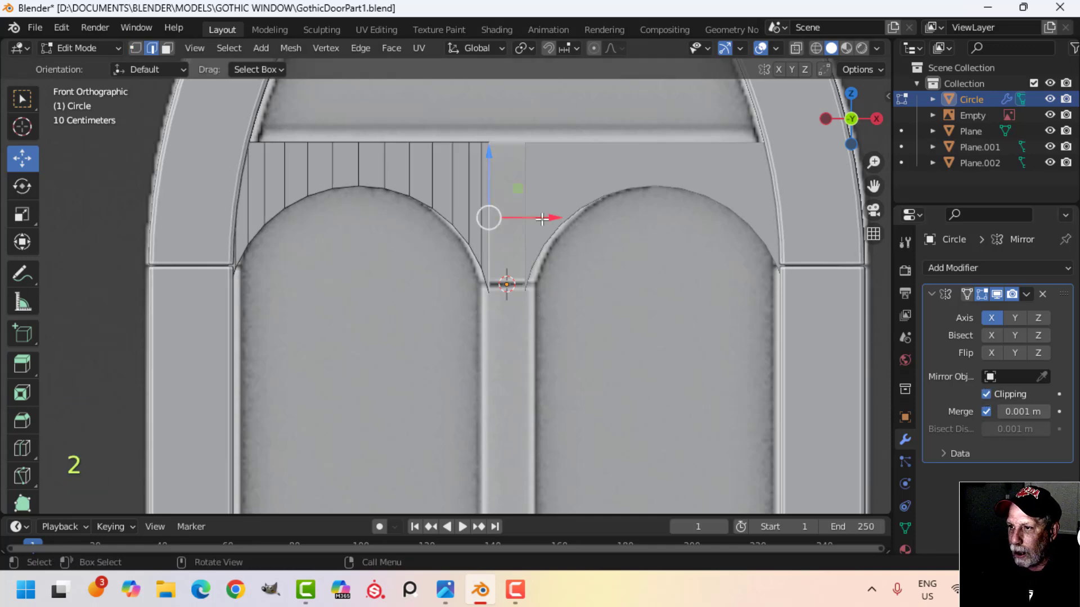
pyautogui.scroll(-1, 587, 246)
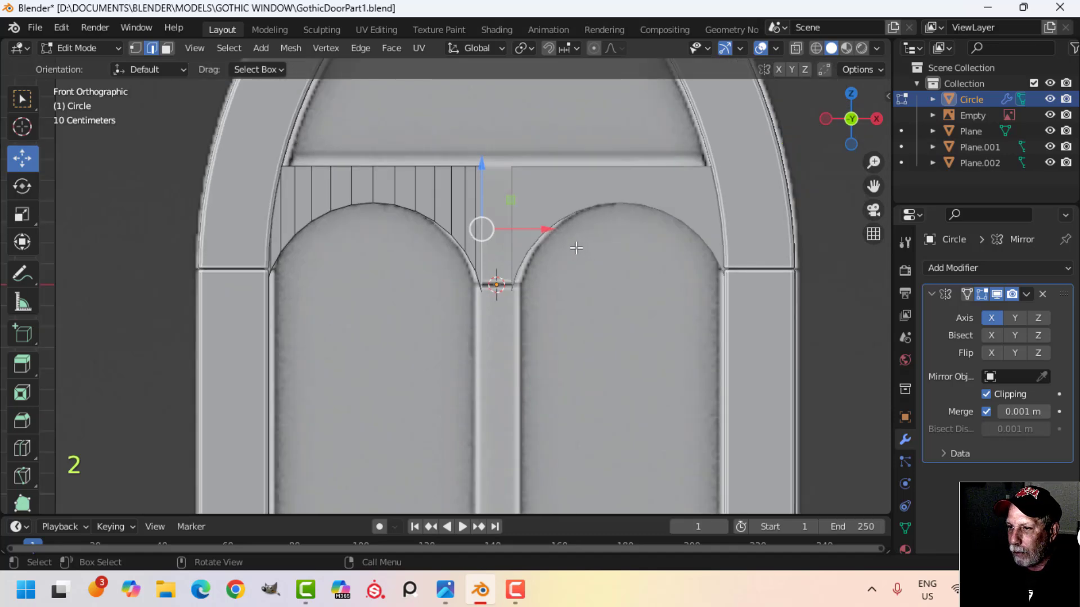
pyautogui.press('e')
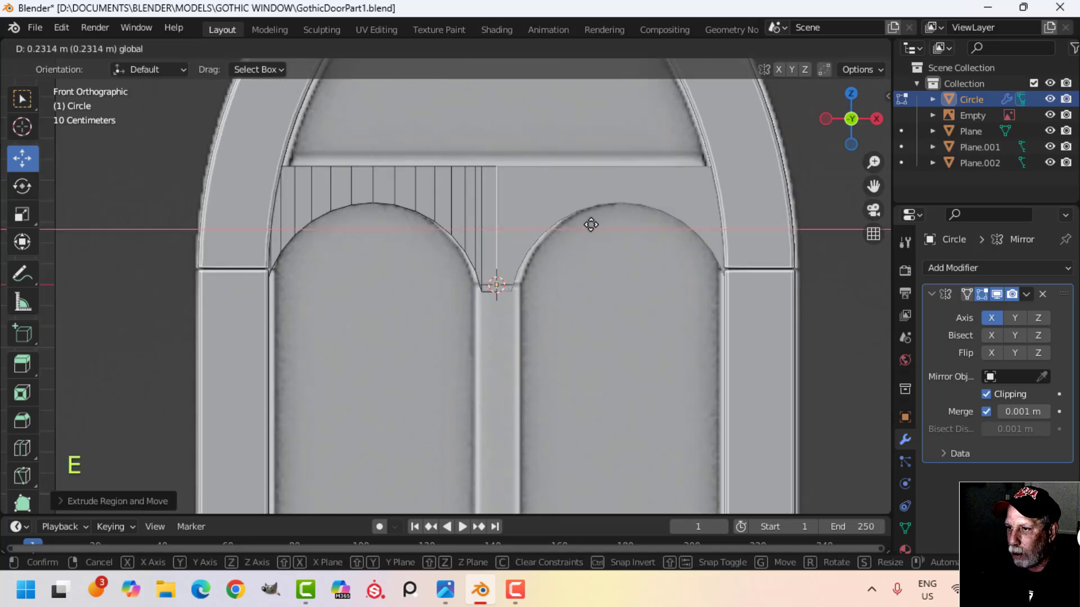
pyautogui.click(590, 222)
pyautogui.press('Tab')
# - Scale the whole arch piece slightly along X so its curve fits the panel's width, and clear the selection
pyautogui.scroll(3, 619, 307)
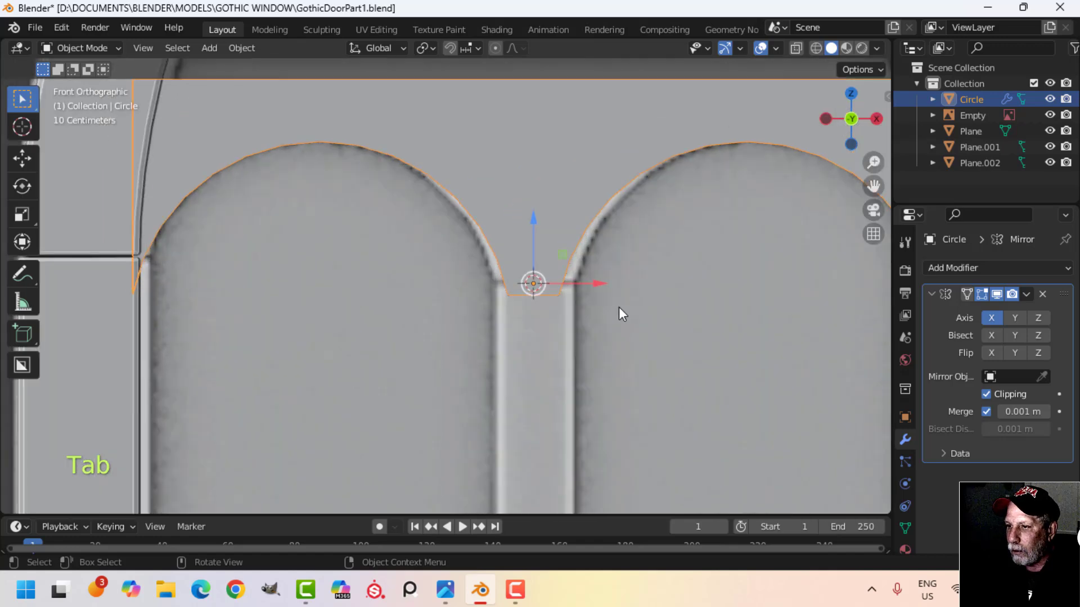
pyautogui.hotkey('alt', 'a')
pyautogui.click(476, 275)
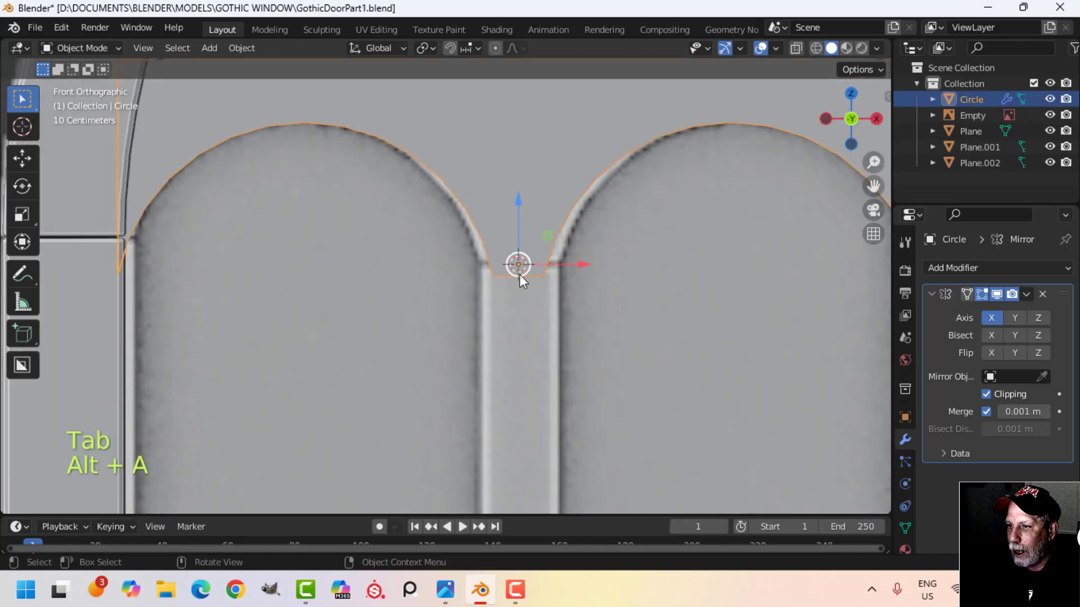
pyautogui.scroll(-4, 520, 302)
pyautogui.press('Tab')
pyautogui.press('a')
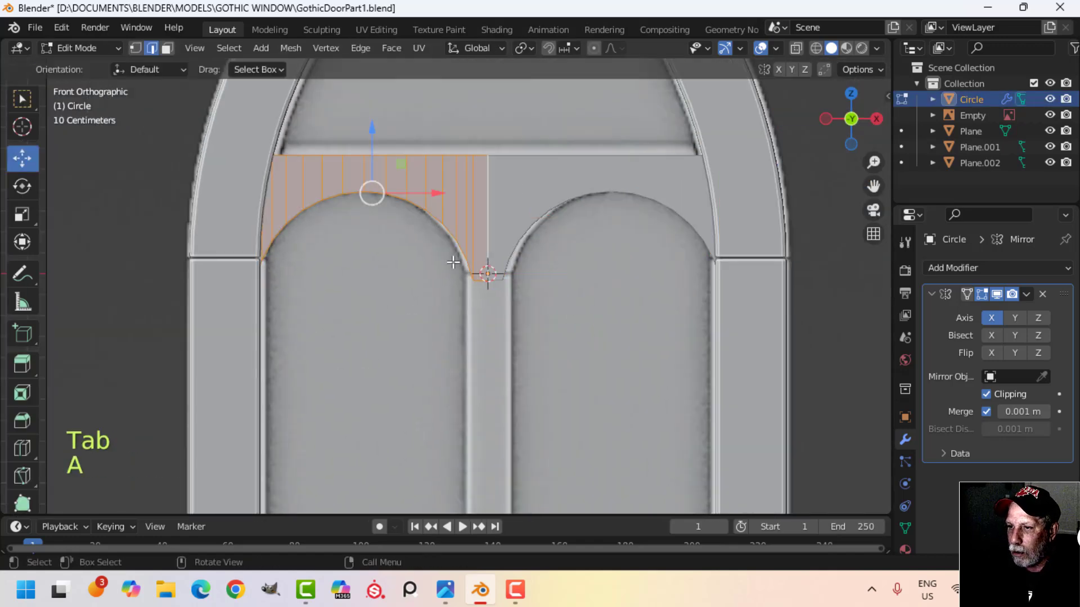
pyautogui.press('s')
pyautogui.press('x')
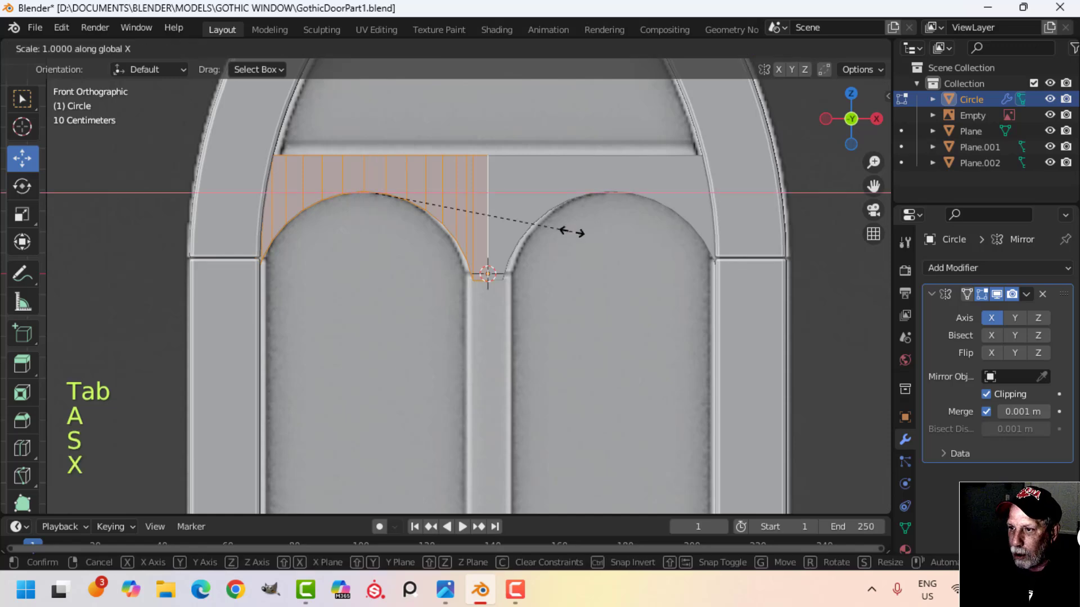
pyautogui.click(565, 232)
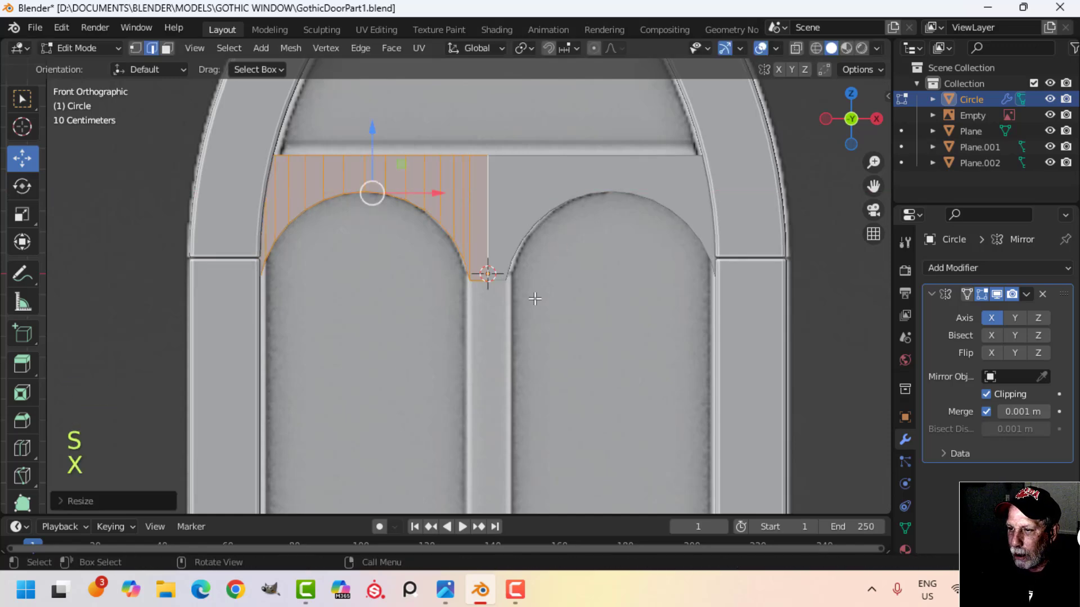
pyautogui.scroll(3, 484, 275)
pyautogui.hotkey('alt', 'a')
pyautogui.scroll(-2, 489, 303)
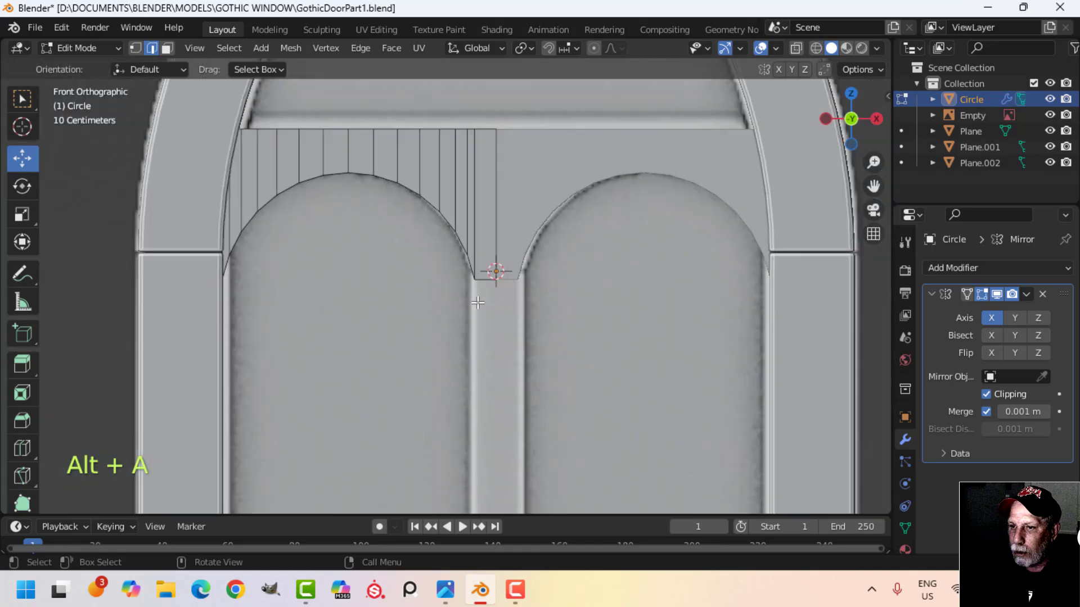
# - Nudge the whole arch piece slightly outward along X to line up with the left panel, and clear the selection
pyautogui.press('a')
pyautogui.moveTo(318, 296); pyautogui.dragTo(361, 291, button='middle')
pyautogui.press('KP_1')
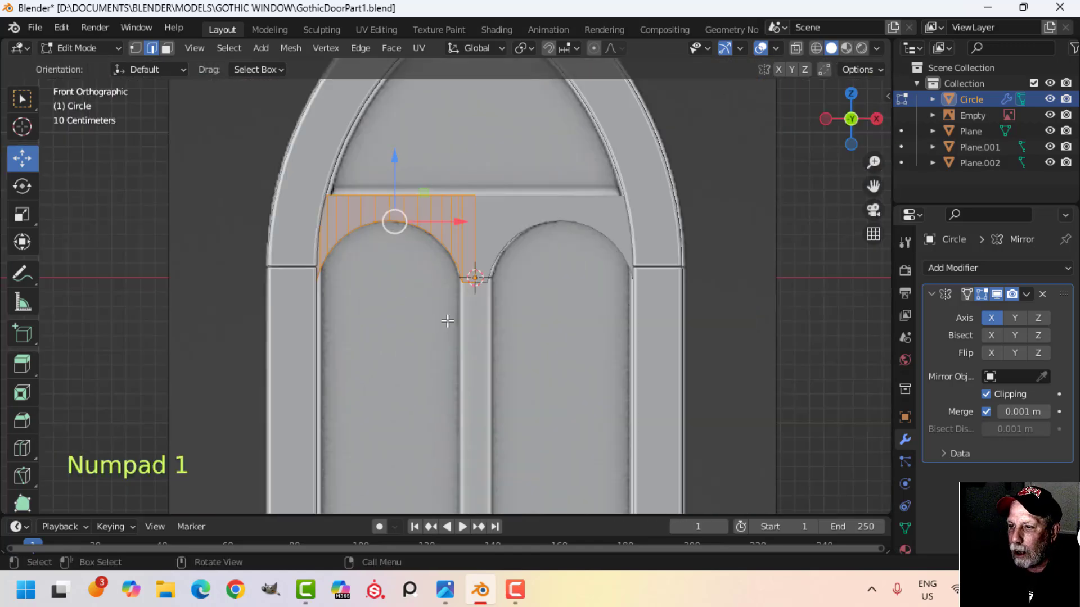
pyautogui.scroll(2, 448, 321)
pyautogui.moveTo(455, 219); pyautogui.dragTo(447, 220)
pyautogui.scroll(2, 488, 302)
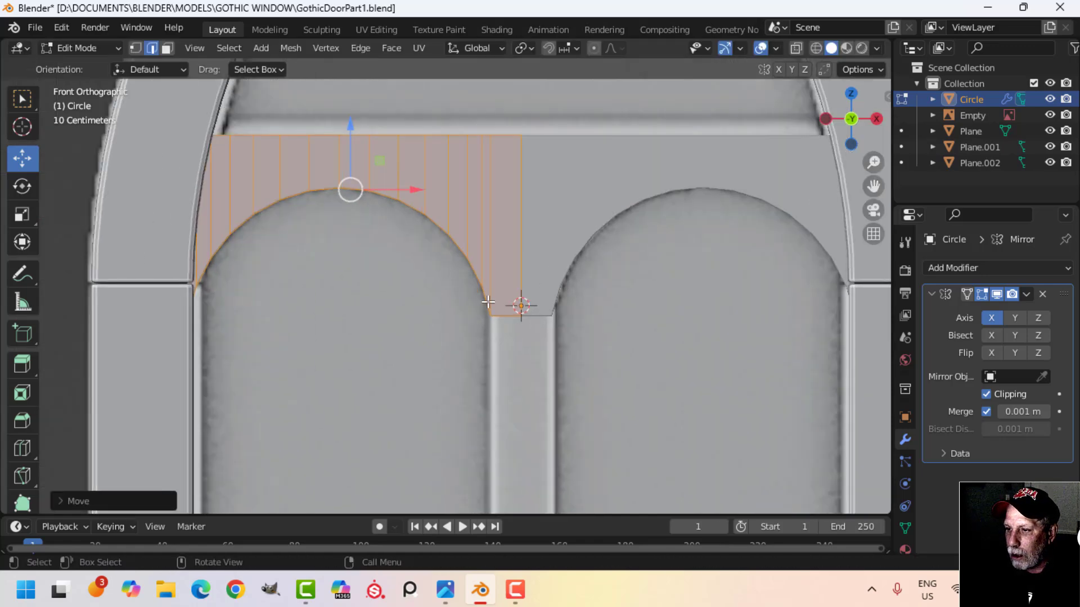
pyautogui.scroll(-2, 499, 330)
pyautogui.hotkey('alt', 'a')
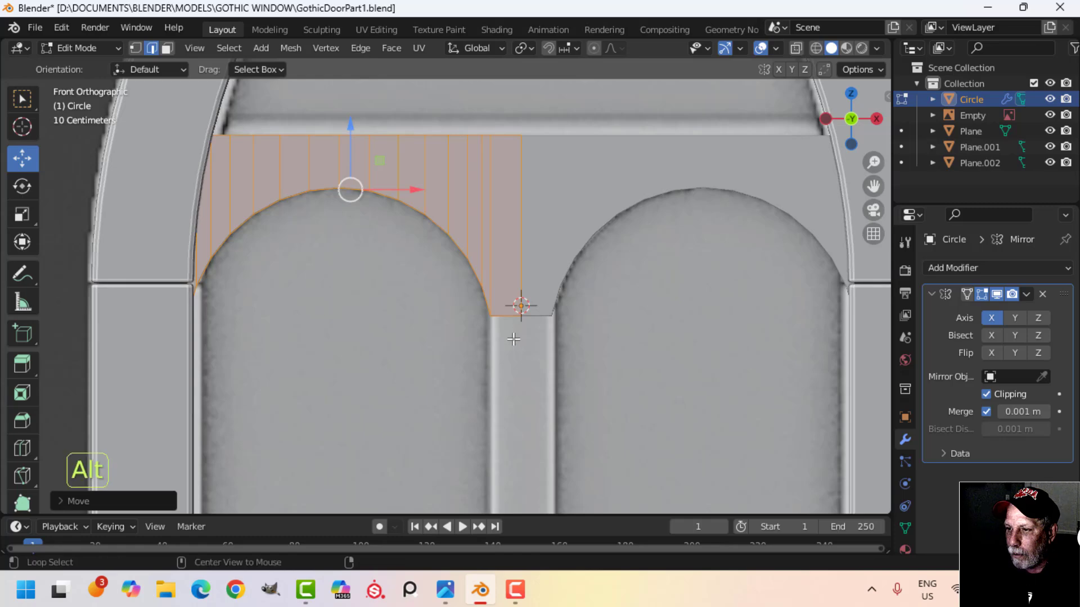
pyautogui.scroll(-1, 519, 358)
pyautogui.keyDown('shift'); pyautogui.moveTo(519, 358); pyautogui.dragTo(522, 314, button='middle'); pyautogui.keyUp('shift')
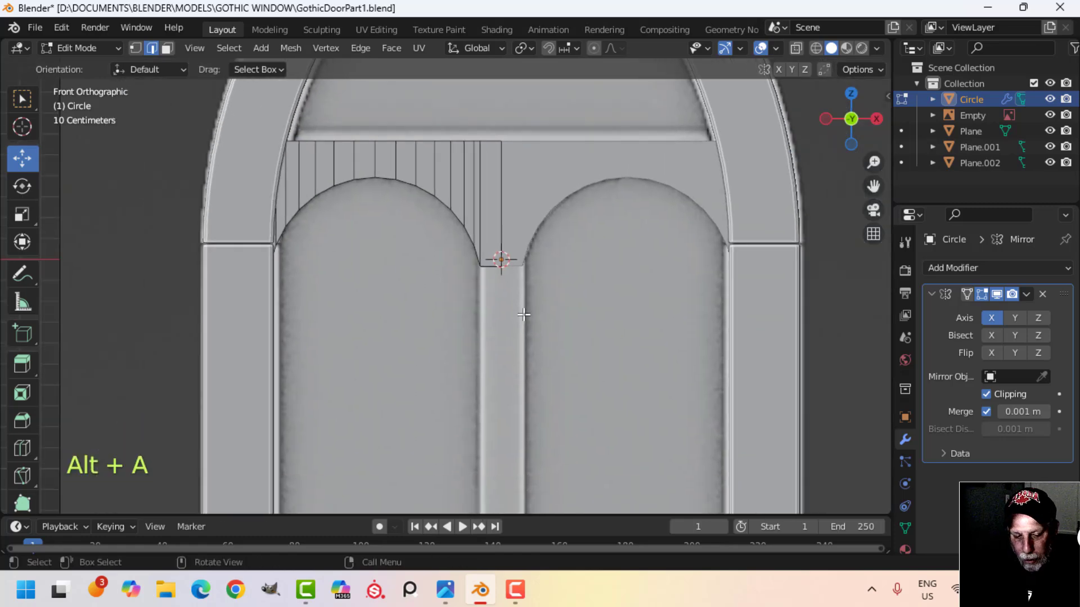
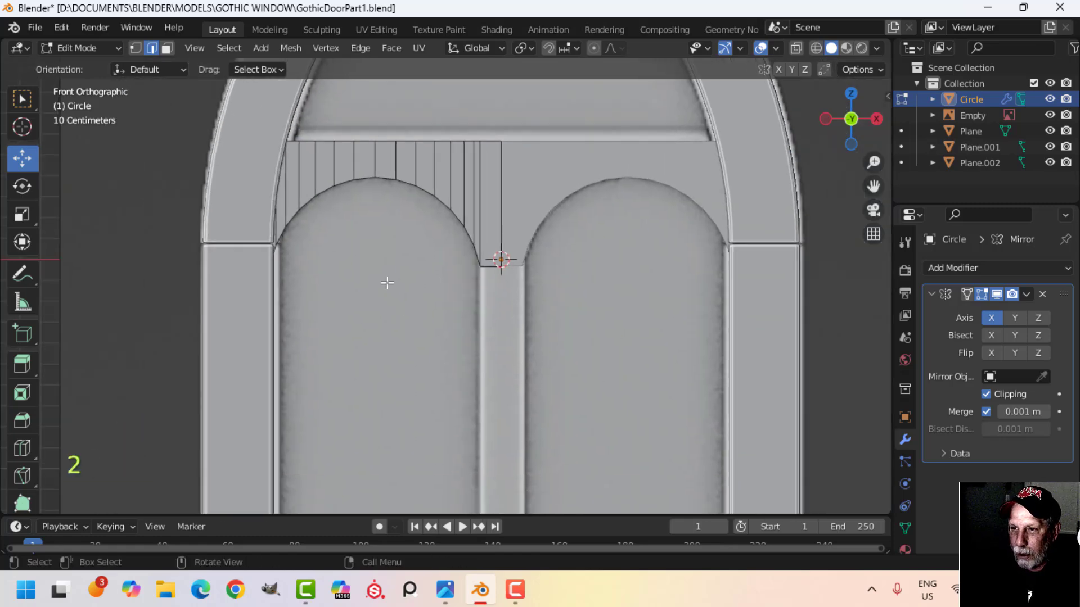
# - Isolate the arch piece in local view and show it at an angle in Edit Mode with nothing selected
pyautogui.keyDown('shift'); pyautogui.moveTo(387, 283); pyautogui.dragTo(477, 313, button='middle'); pyautogui.keyUp('shift')
pyautogui.press('Tab')
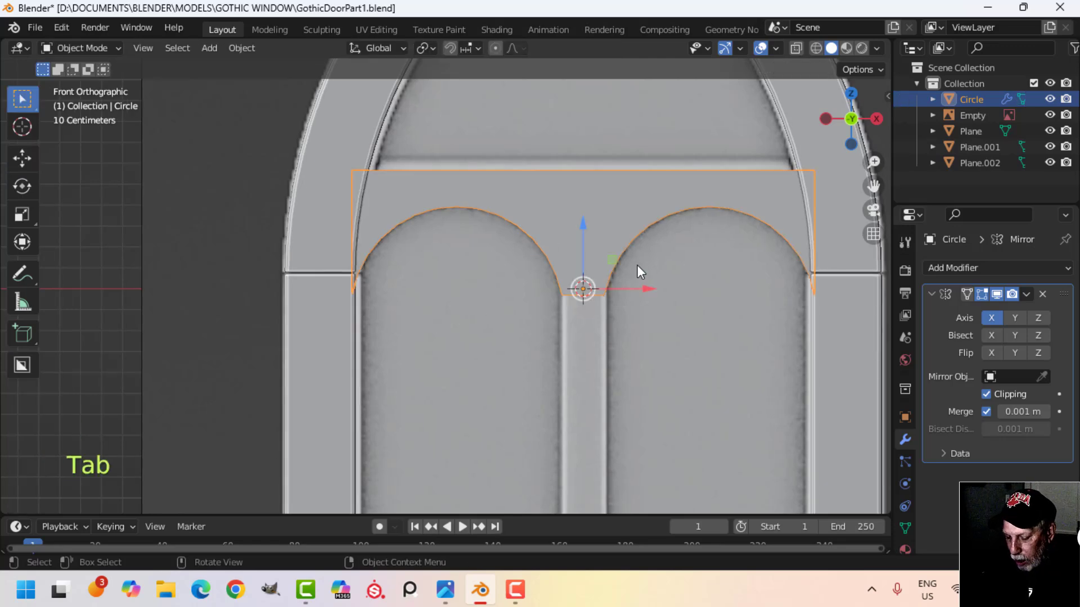
pyautogui.press('KP_Divide')
pyautogui.moveTo(636, 265); pyautogui.dragTo(377, 293, button='middle')
pyautogui.keyDown('shift'); pyautogui.moveTo(377, 292); pyautogui.dragTo(495, 293, button='middle'); pyautogui.keyUp('shift')
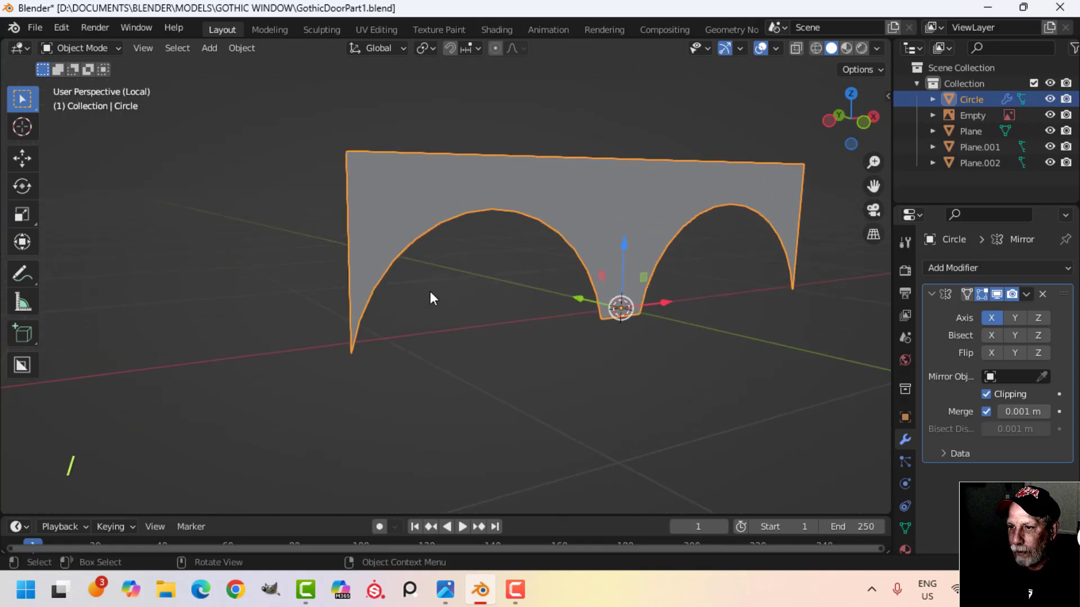
pyautogui.press('Tab')
pyautogui.moveTo(430, 291); pyautogui.dragTo(458, 302, button='middle')
pyautogui.hotkey('alt', 'a')
pyautogui.moveTo(458, 302); pyautogui.dragTo(416, 290, button='middle')
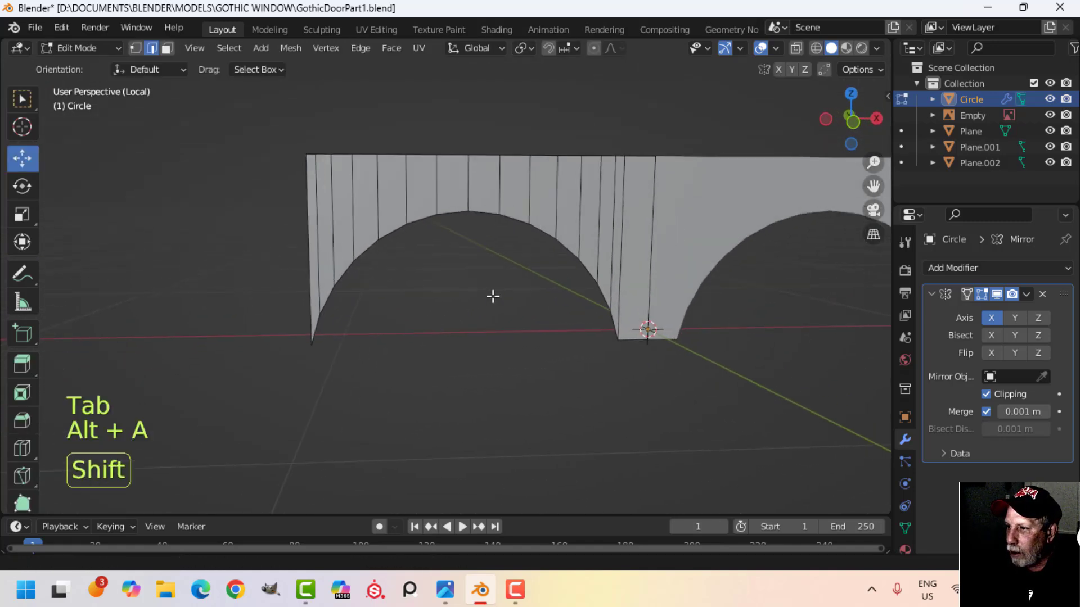
pyautogui.keyDown('shift'); pyautogui.moveTo(491, 297); pyautogui.dragTo(418, 298, button='middle'); pyautogui.keyUp('shift')
pyautogui.press('Tab')
pyautogui.press('Tab')
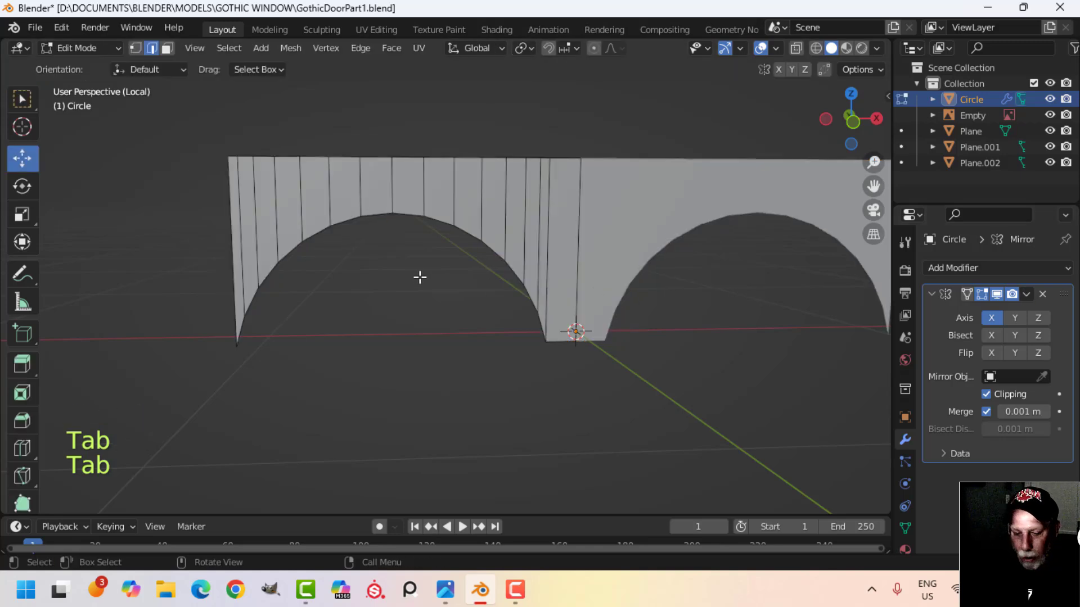
# - Delete the vertical edges between the arch piece's outer side and the centre, leaving only the outline and centre edge
pyautogui.click(242, 189)
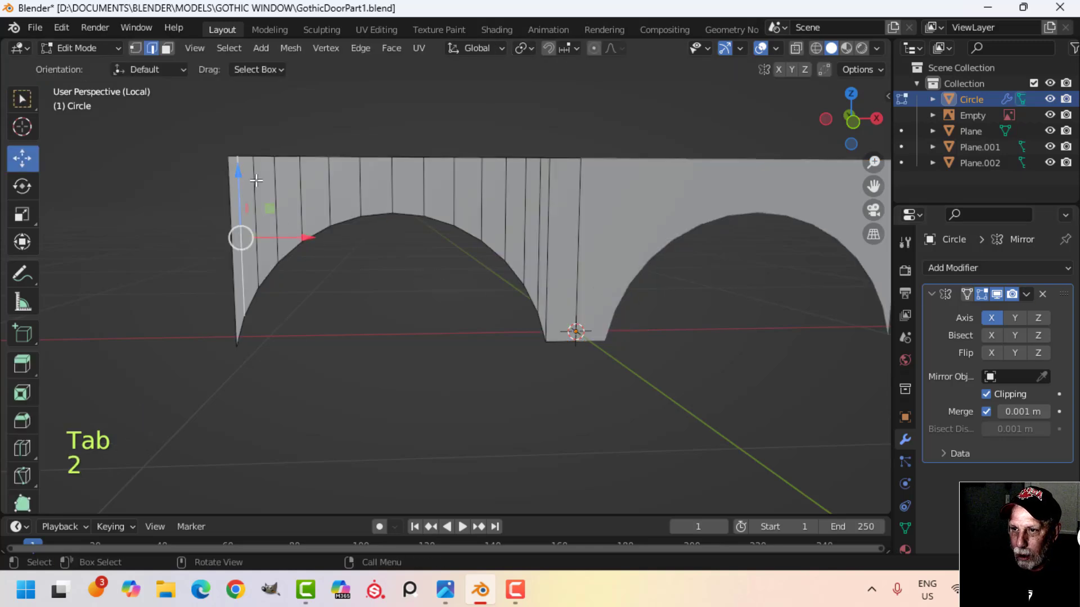
pyautogui.keyDown('shift'); pyautogui.click(256, 183); pyautogui.keyUp('shift')
pyautogui.keyDown('shift'); pyautogui.click(278, 178); pyautogui.keyUp('shift')
pyautogui.keyDown('shift'); pyautogui.click(304, 178); pyautogui.keyUp('shift')
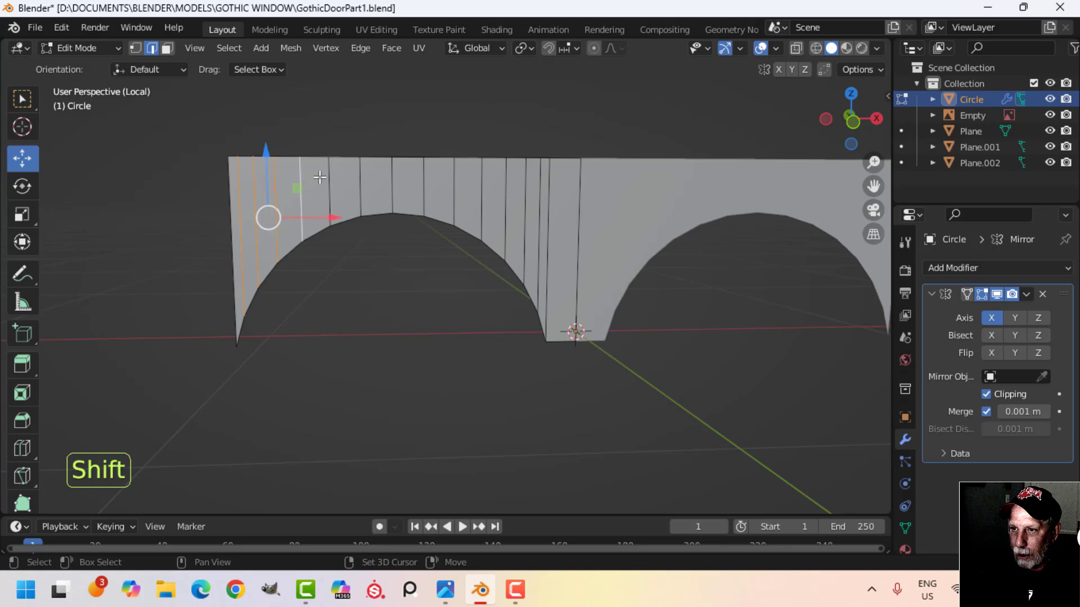
pyautogui.keyDown('shift'); pyautogui.click(331, 178); pyautogui.keyUp('shift')
pyautogui.keyDown('shift'); pyautogui.click(361, 177); pyautogui.keyUp('shift')
pyautogui.keyDown('shift'); pyautogui.click(394, 178); pyautogui.keyUp('shift')
pyautogui.keyDown('shift'); pyautogui.click(425, 178); pyautogui.keyUp('shift')
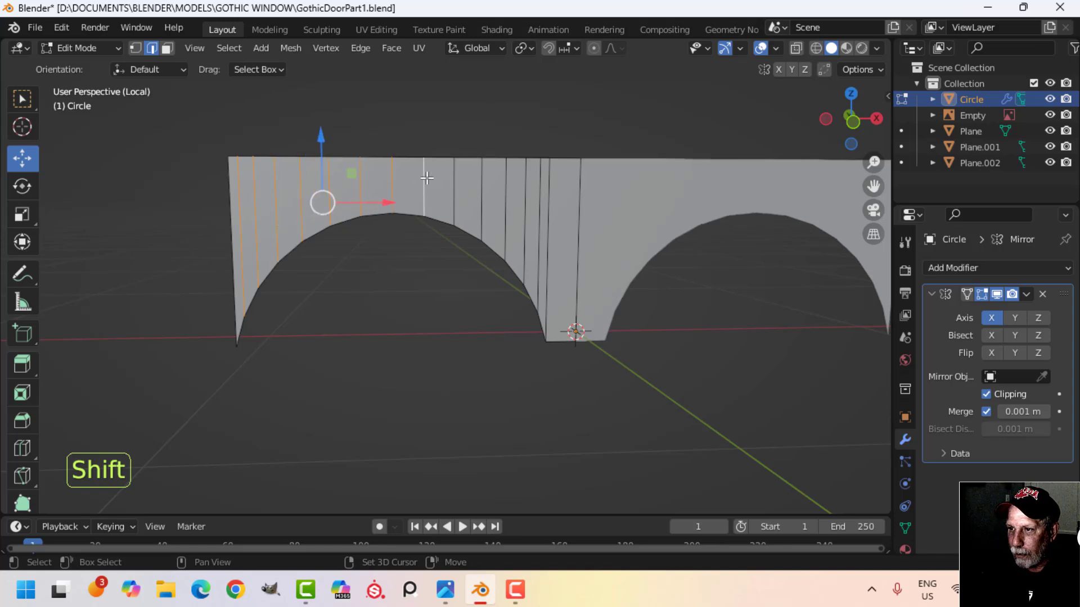
pyautogui.keyDown('shift'); pyautogui.click(485, 173); pyautogui.keyUp('shift')
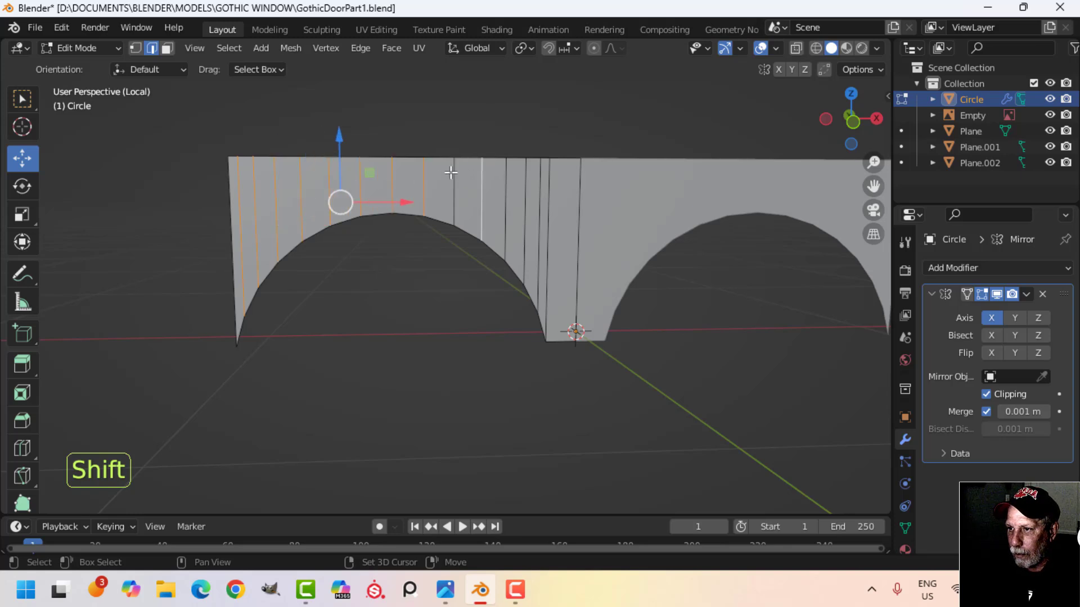
pyautogui.keyDown('shift'); pyautogui.click(453, 174); pyautogui.keyUp('shift')
pyautogui.keyDown('shift'); pyautogui.click(507, 179); pyautogui.keyUp('shift')
pyautogui.keyDown('shift'); pyautogui.click(525, 181); pyautogui.keyUp('shift')
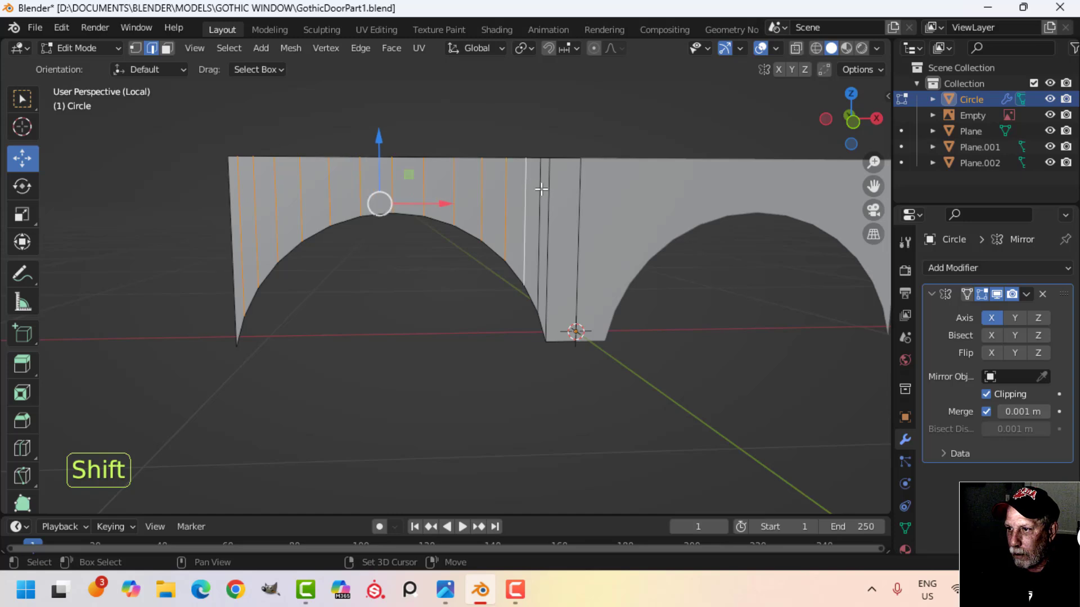
pyautogui.keyDown('shift'); pyautogui.click(541, 186); pyautogui.keyUp('shift')
pyautogui.keyDown('shift'); pyautogui.click(550, 188); pyautogui.keyUp('shift')
pyautogui.press('x')
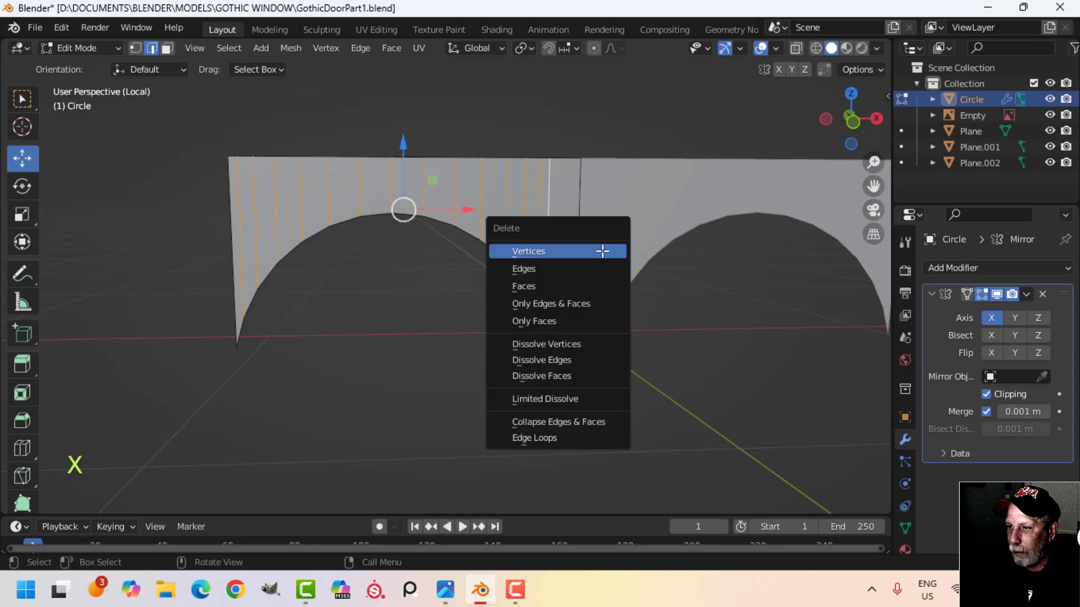
pyautogui.click(558, 269)
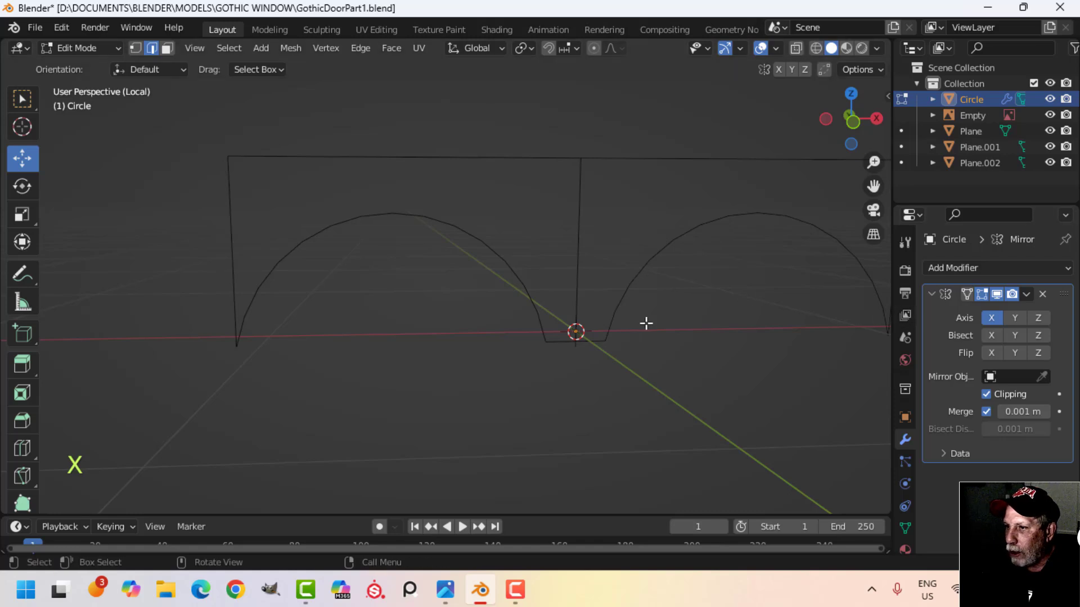
# - Apply the arch piece's Mirror modifier and merge all its vertices by distance
pyautogui.press('Tab')
pyautogui.click(1031, 294)
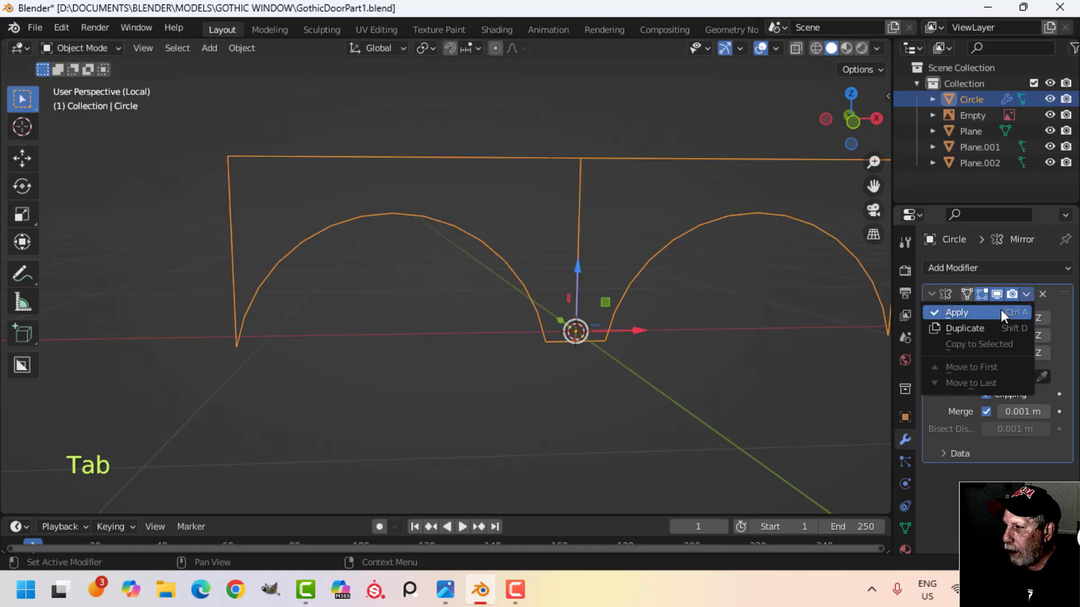
pyautogui.click(1001, 309)
pyautogui.press('Tab')
pyautogui.press('a')
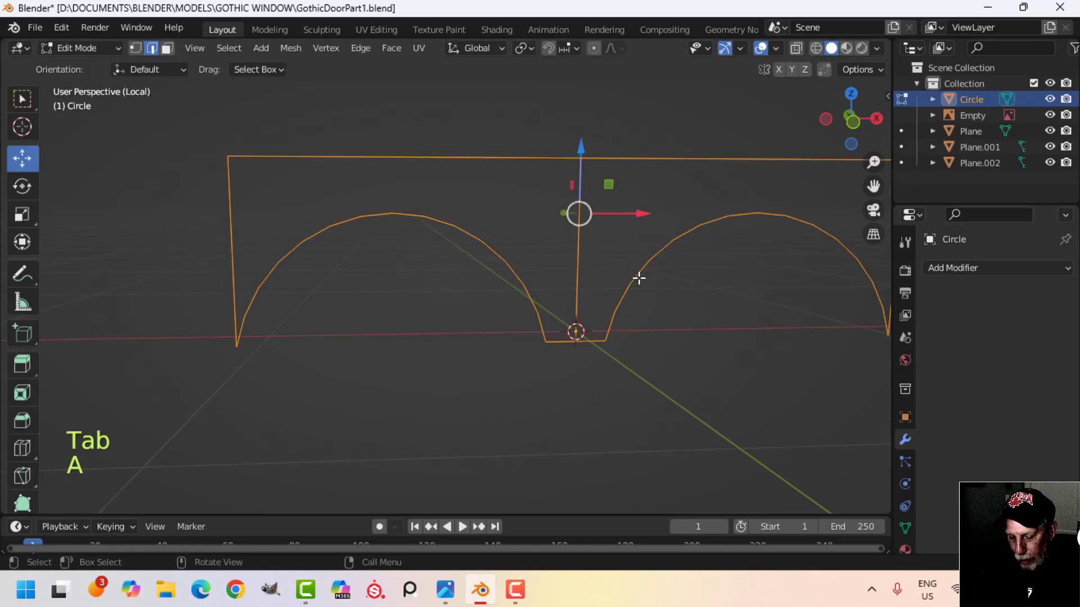
pyautogui.press('m')
pyautogui.click(640, 280)
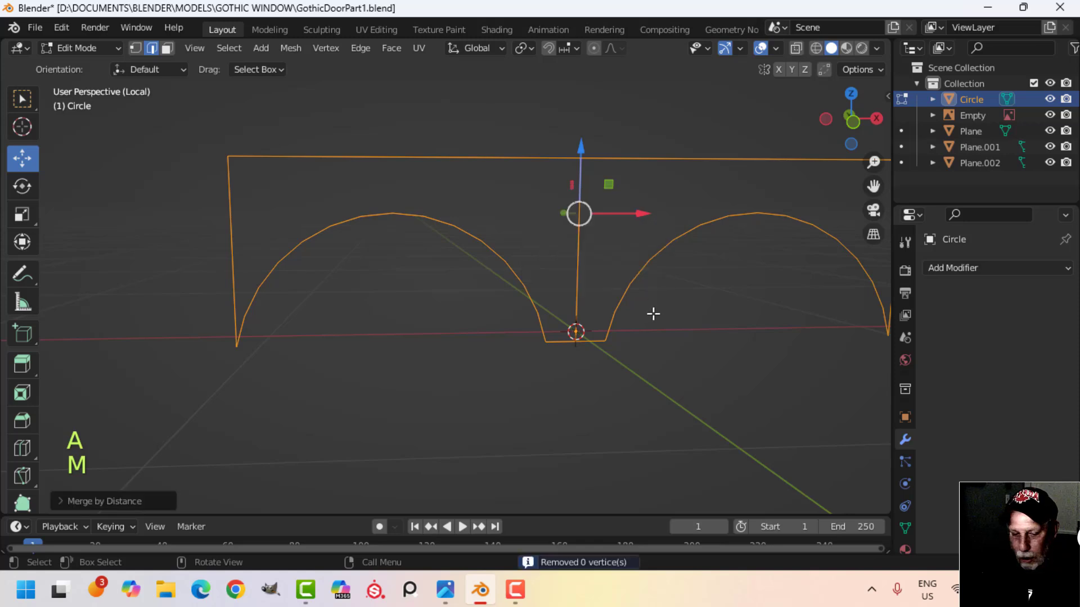
# - Delete the vertical edge at the centre line between the arch piece's two halves
pyautogui.click(585, 231)
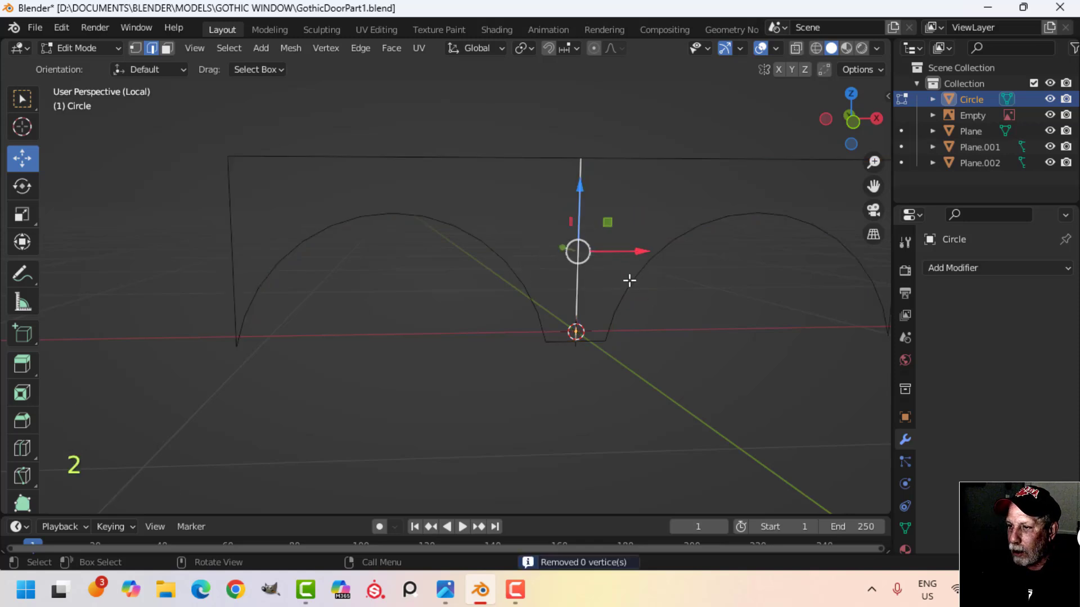
pyautogui.moveTo(656, 291); pyautogui.dragTo(611, 284, button='middle')
pyautogui.press('x')
pyautogui.click(606, 280)
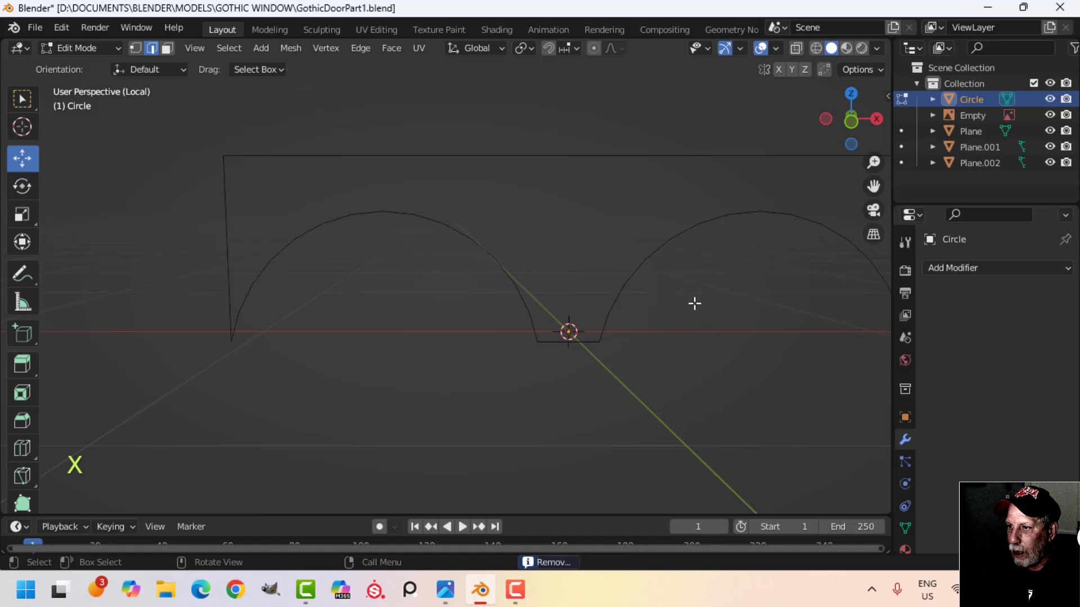
# - Fill the arch piece's whole closed outline with a single face
pyautogui.press('a')
pyautogui.moveTo(691, 309)
pyautogui.mouseDown(button='middle')
pyautogui.moveTo(660, 320)
pyautogui.moveTo(703, 326)
pyautogui.mouseUp(button='middle')
pyautogui.press('f')
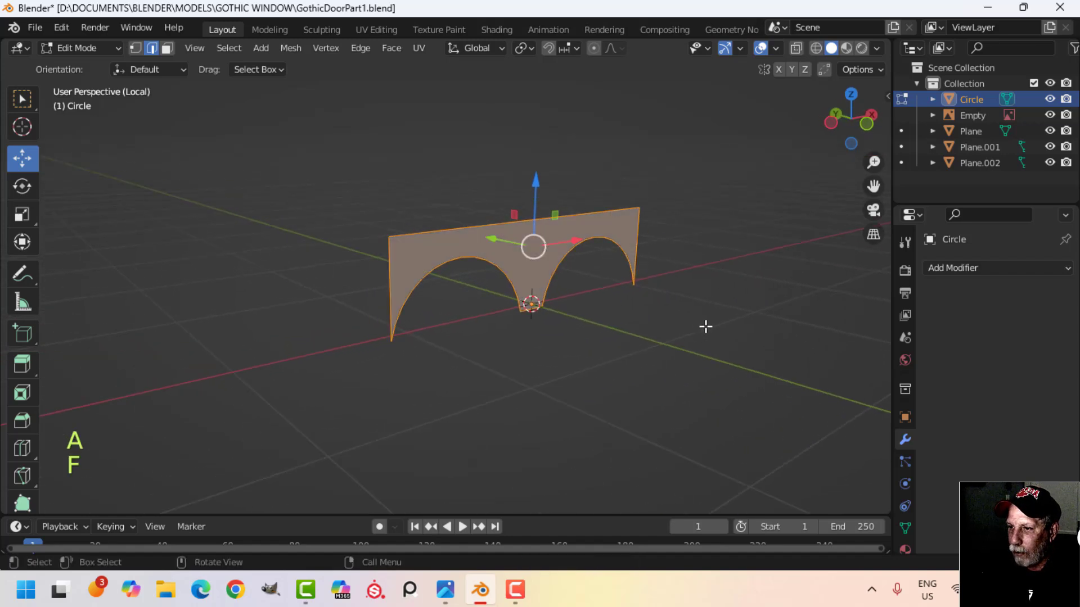
pyautogui.press('z')
pyautogui.click(827, 340)
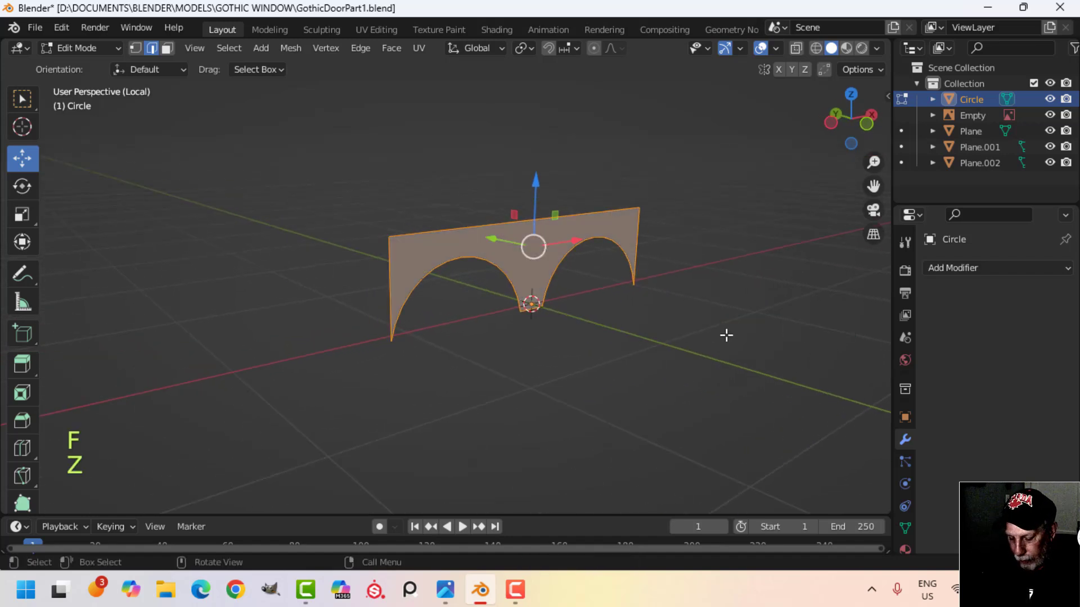
# - Leave Edit Mode and local view, clear the selection, and show the whole door at an angle
pyautogui.press('Tab')
pyautogui.press('KP_Divide')
pyautogui.hotkey('alt', 'a')
pyautogui.moveTo(586, 283); pyautogui.dragTo(593, 244, button='middle')
pyautogui.scroll(-3, 593, 244)
pyautogui.moveTo(645, 278); pyautogui.dragTo(596, 297, button='middle')
# - Move the arch piece's whole mesh slightly forward along Y within the frame
pyautogui.click(572, 240)
pyautogui.press('Tab')
pyautogui.press('a')
pyautogui.press('g')
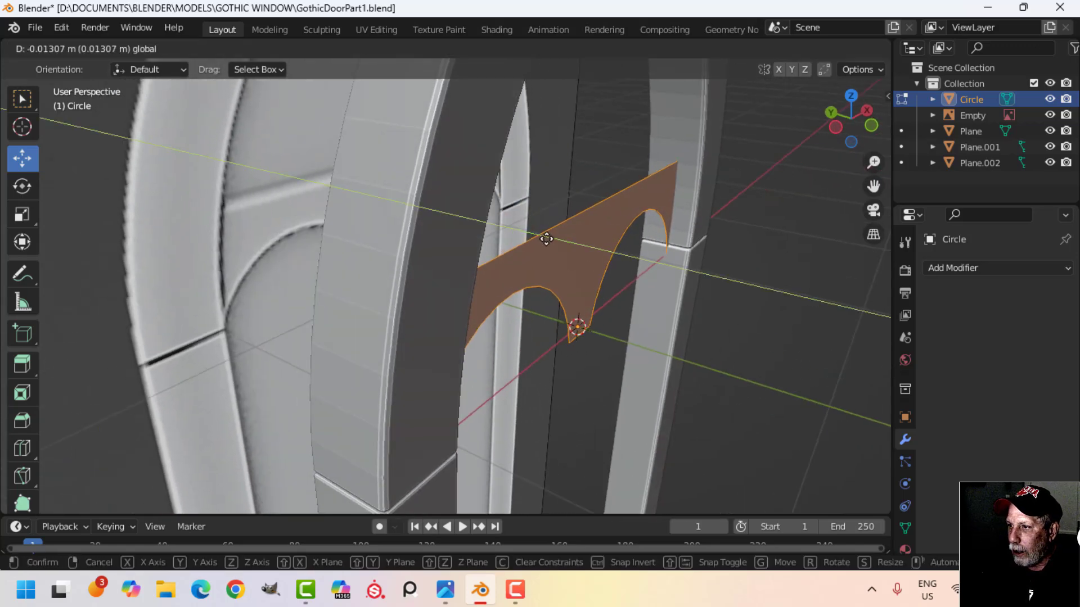
pyautogui.moveTo(556, 245); pyautogui.dragTo(556, 244)
pyautogui.moveTo(677, 323)
pyautogui.keyDown('shift'); pyautogui.mouseDown(button='middle')
pyautogui.moveTo(670, 313)
pyautogui.moveTo(682, 319)
pyautogui.mouseUp(button='middle'); pyautogui.keyUp('shift')
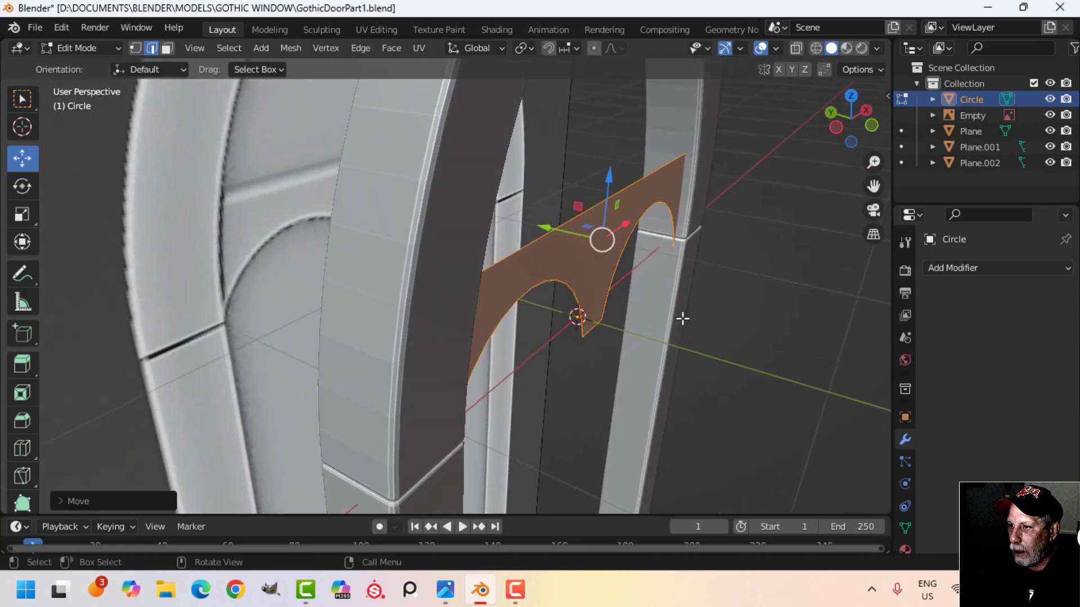
pyautogui.press('e')
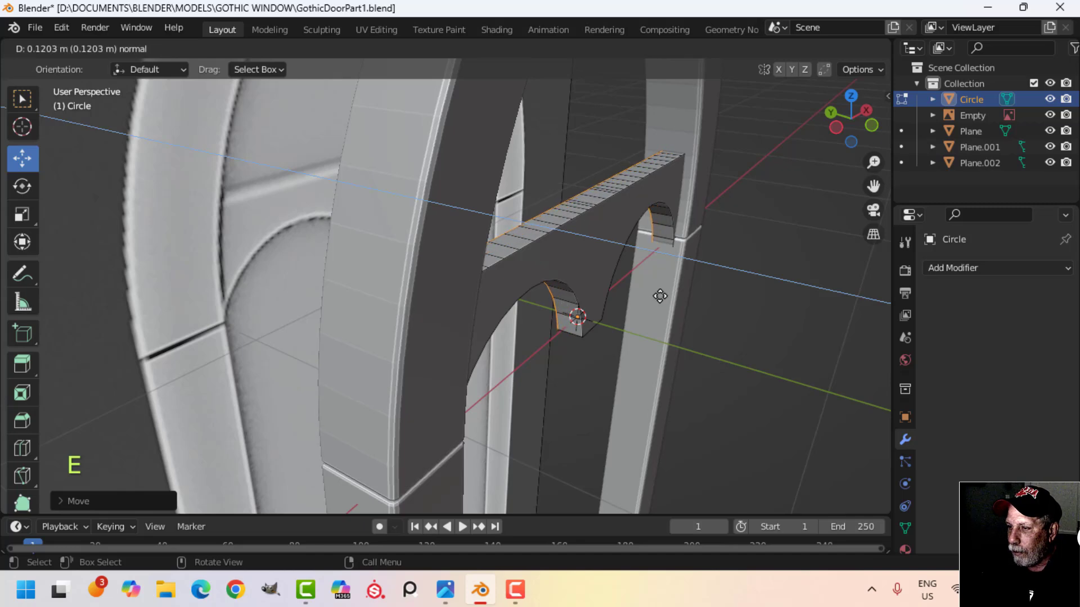
pyautogui.press('Escape')
pyautogui.hotkey('ctrl', 'z')
# - Dissolve the intermediate vertices along the arch piece's straight top edge, keeping the two corner vertices
pyautogui.moveTo(664, 294); pyautogui.dragTo(366, 289, button='middle')
pyautogui.press('1')
pyautogui.hotkey('alt', 'a')
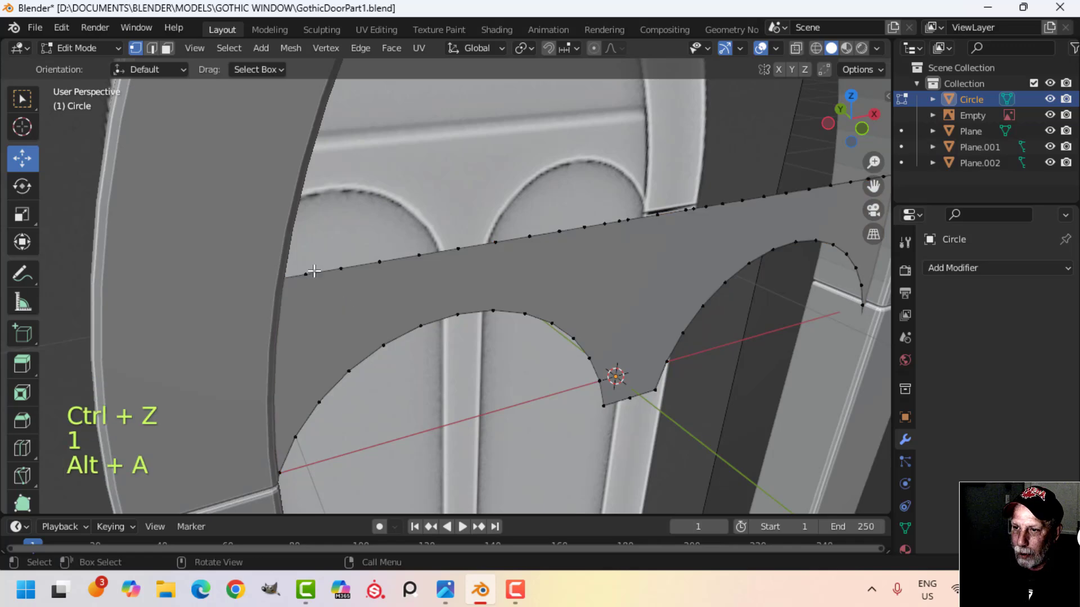
pyautogui.click(309, 273)
pyautogui.scroll(-1, 629, 287)
pyautogui.keyDown('shift'); pyautogui.moveTo(629, 287); pyautogui.dragTo(430, 287, button='middle'); pyautogui.keyUp('shift')
pyautogui.scroll(3, 589, 268)
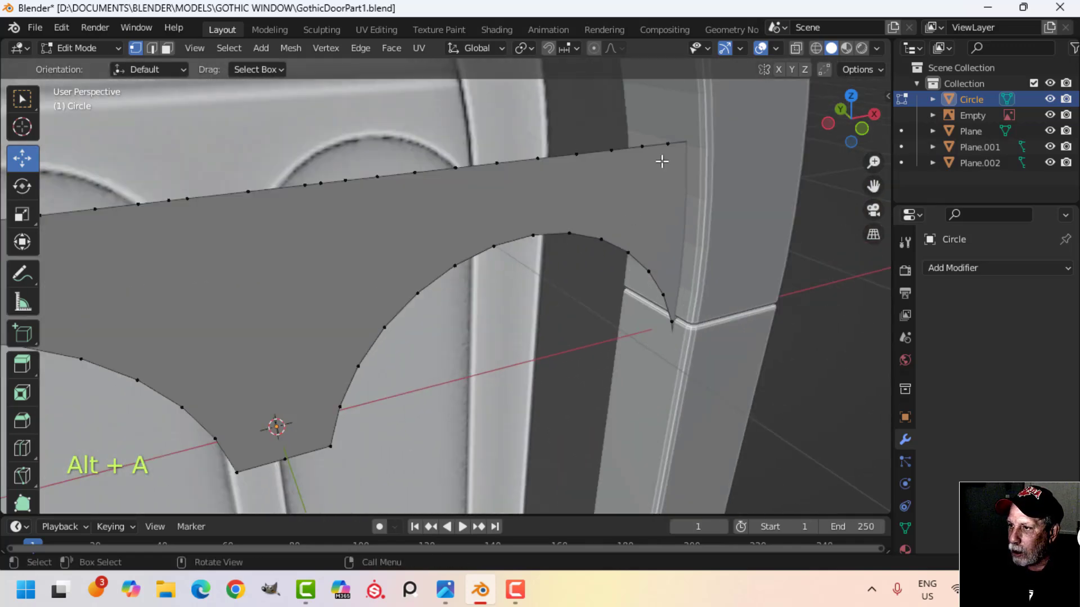
pyautogui.keyDown('ctrl'); pyautogui.click(665, 146); pyautogui.keyUp('ctrl')
pyautogui.scroll(-4, 615, 210)
pyautogui.keyDown('shift'); pyautogui.moveTo(459, 252); pyautogui.dragTo(584, 251, button='middle'); pyautogui.keyUp('shift')
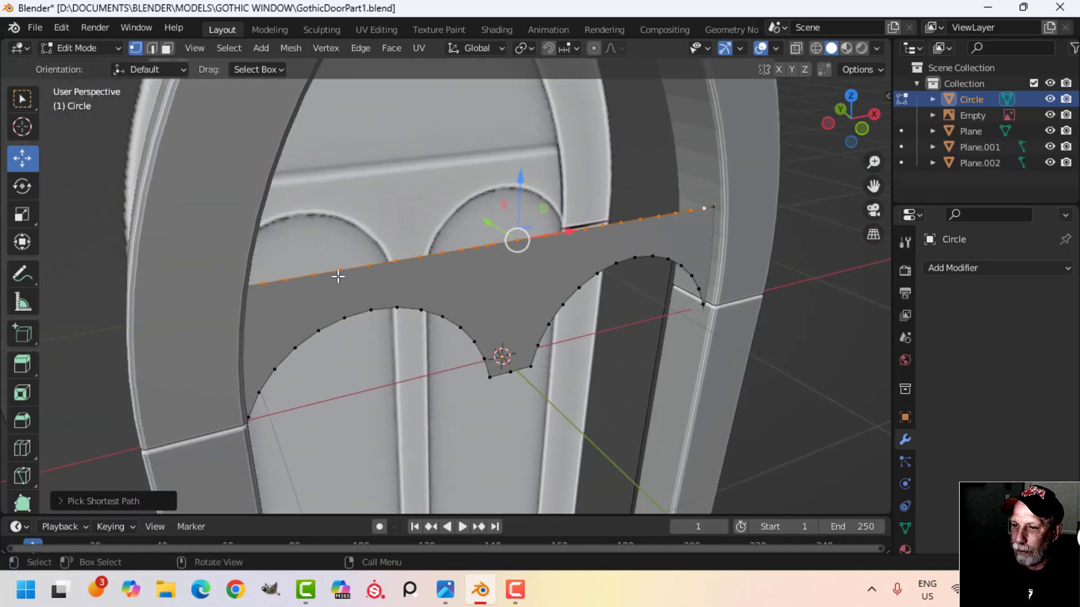
pyautogui.click(258, 282)
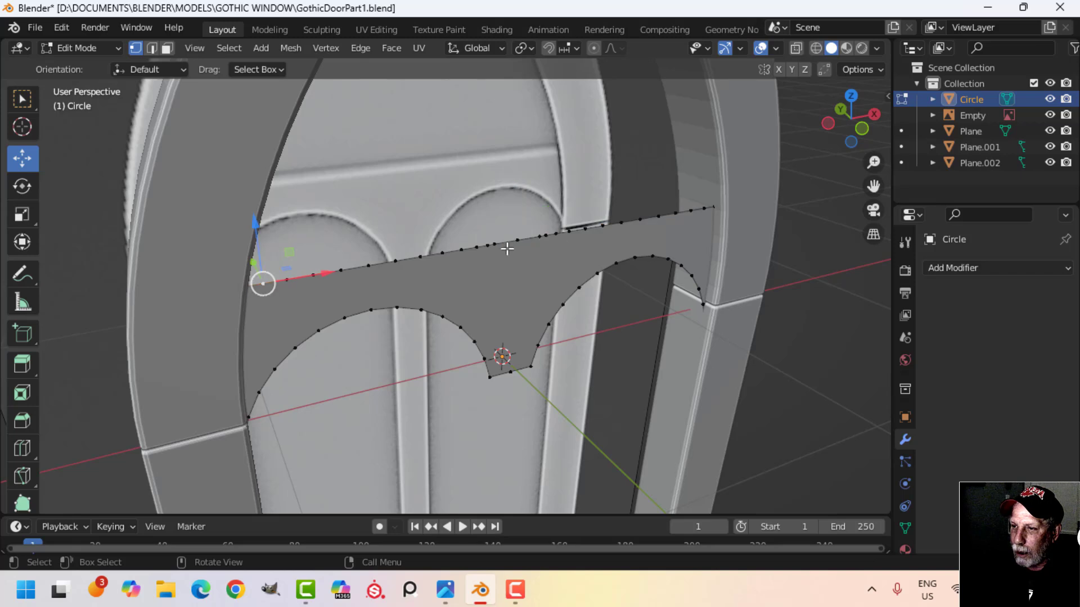
pyautogui.keyDown('ctrl'); pyautogui.click(703, 204); pyautogui.keyUp('ctrl')
pyautogui.press('x')
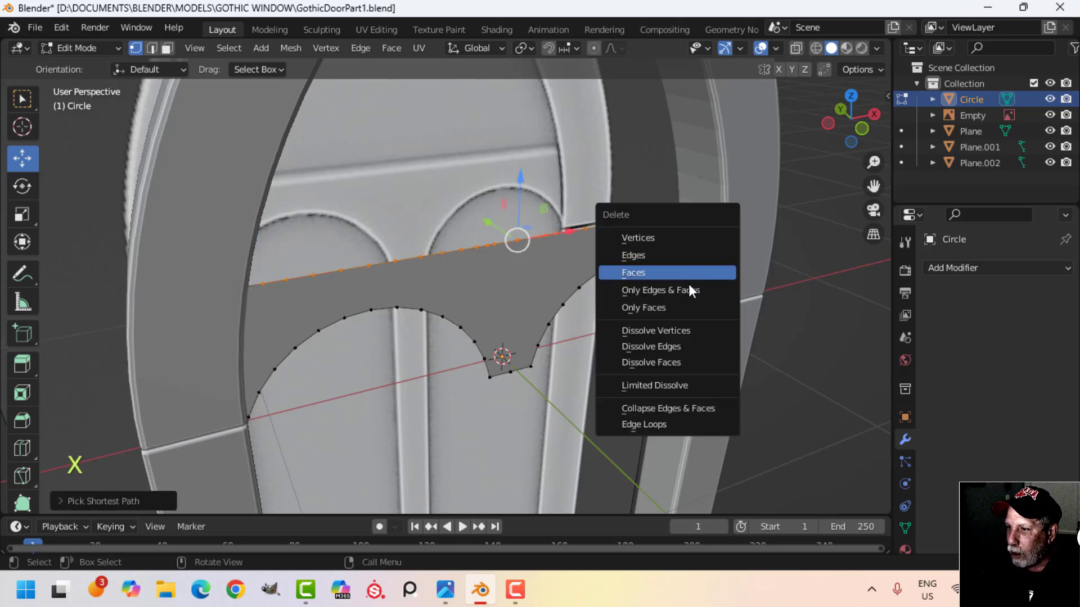
pyautogui.click(677, 330)
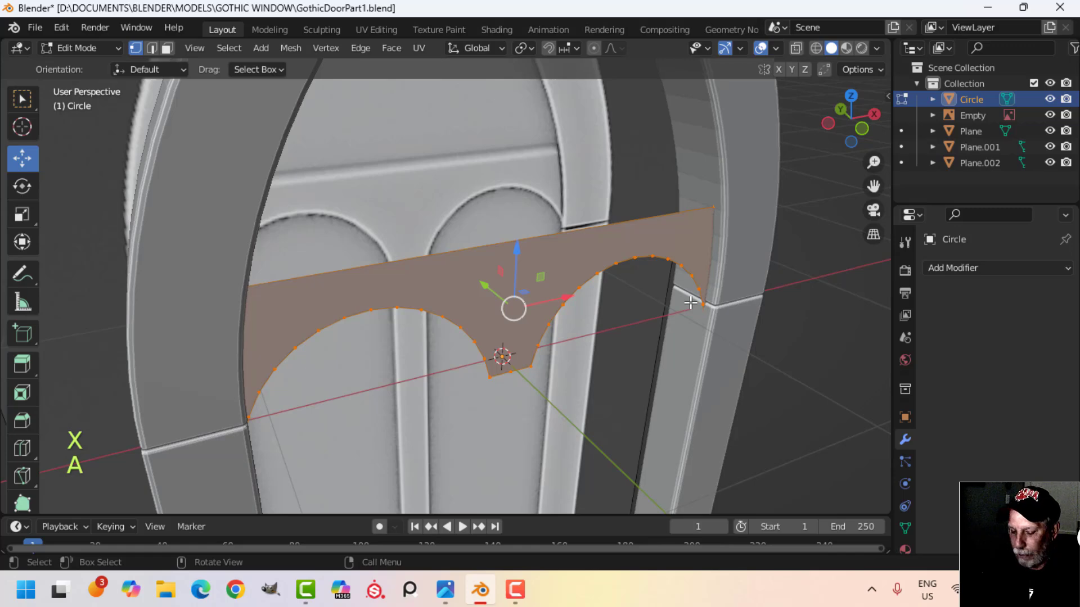
# - Extrude the whole arch piece about 0.15 m backward along its normal and delete the back face
pyautogui.moveTo(690, 303); pyautogui.dragTo(740, 321, button='middle')
pyautogui.press('e')
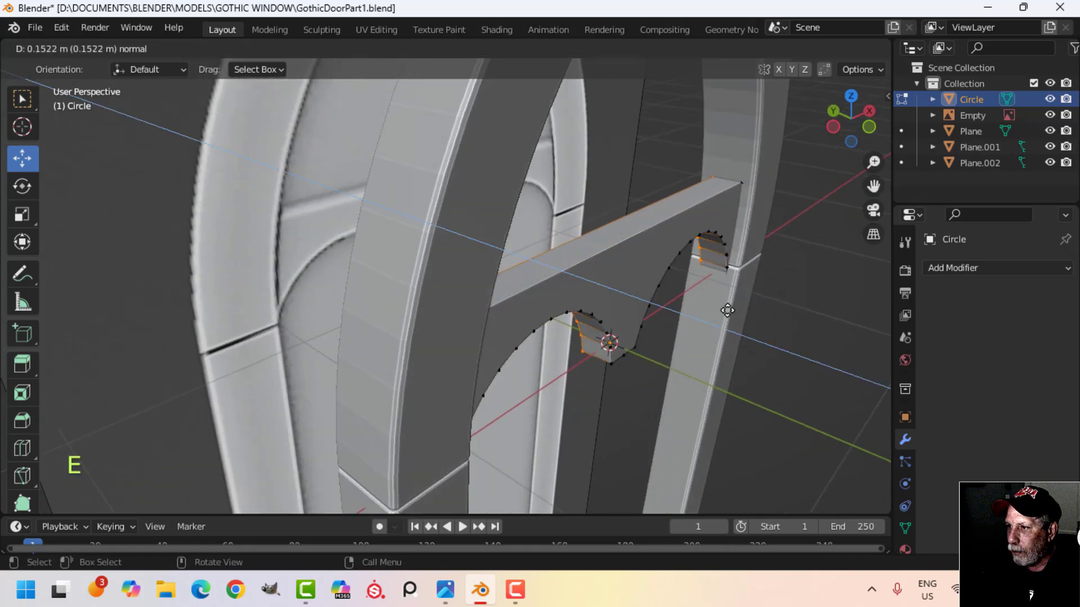
pyautogui.click(728, 310)
pyautogui.press('x')
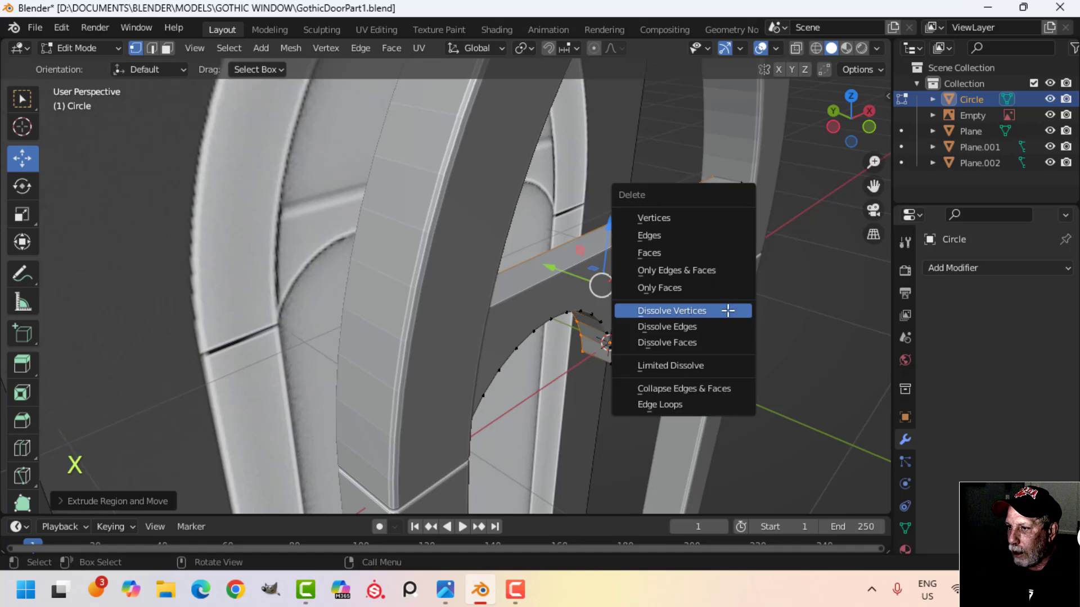
pyautogui.click(684, 255)
# - Leave Edit Mode, clear the selection, and check the arch piece against the reference from the front and at an angle
pyautogui.moveTo(684, 254); pyautogui.dragTo(643, 317, button='middle')
pyautogui.press('Tab')
pyautogui.hotkey('alt', 'a')
pyautogui.moveTo(503, 313); pyautogui.dragTo(561, 292, button='middle')
pyautogui.scroll(4, 380, 298)
pyautogui.keyDown('shift'); pyautogui.moveTo(380, 298); pyautogui.dragTo(443, 312, button='middle'); pyautogui.keyUp('shift')
pyautogui.keyDown('shift'); pyautogui.moveTo(315, 254); pyautogui.dragTo(371, 238, button='middle'); pyautogui.keyUp('shift')
pyautogui.press('KP_1')
pyautogui.scroll(2, 383, 239)
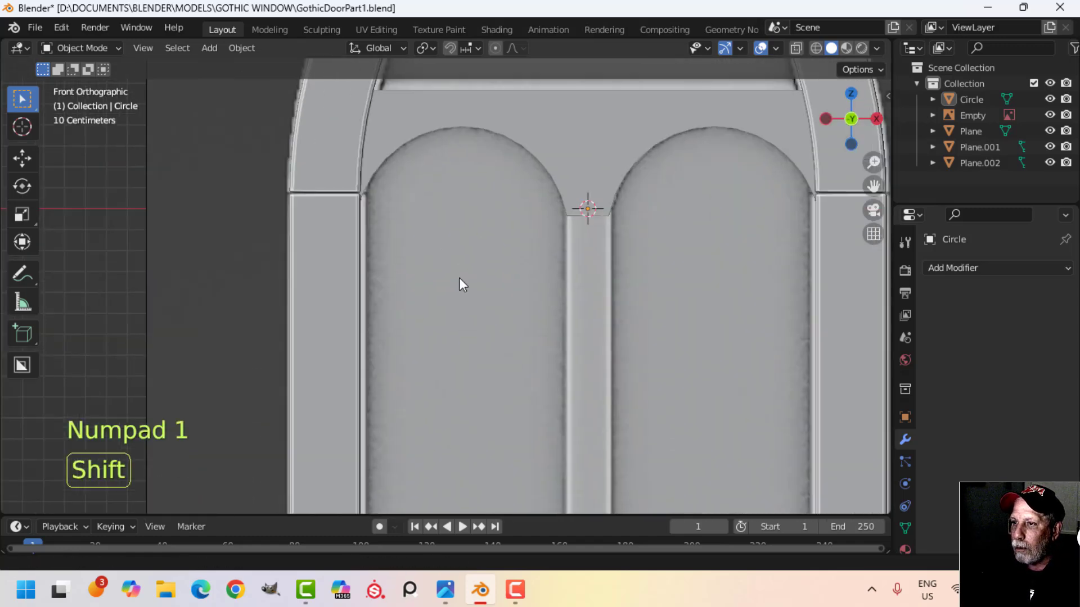
pyautogui.keyDown('shift'); pyautogui.moveTo(459, 277); pyautogui.dragTo(432, 334, button='middle'); pyautogui.keyUp('shift')
pyautogui.click(512, 248)
pyautogui.moveTo(512, 248); pyautogui.dragTo(544, 294, button='middle')
pyautogui.scroll(-2, 568, 304)
pyautogui.hotkey('alt', 'a')
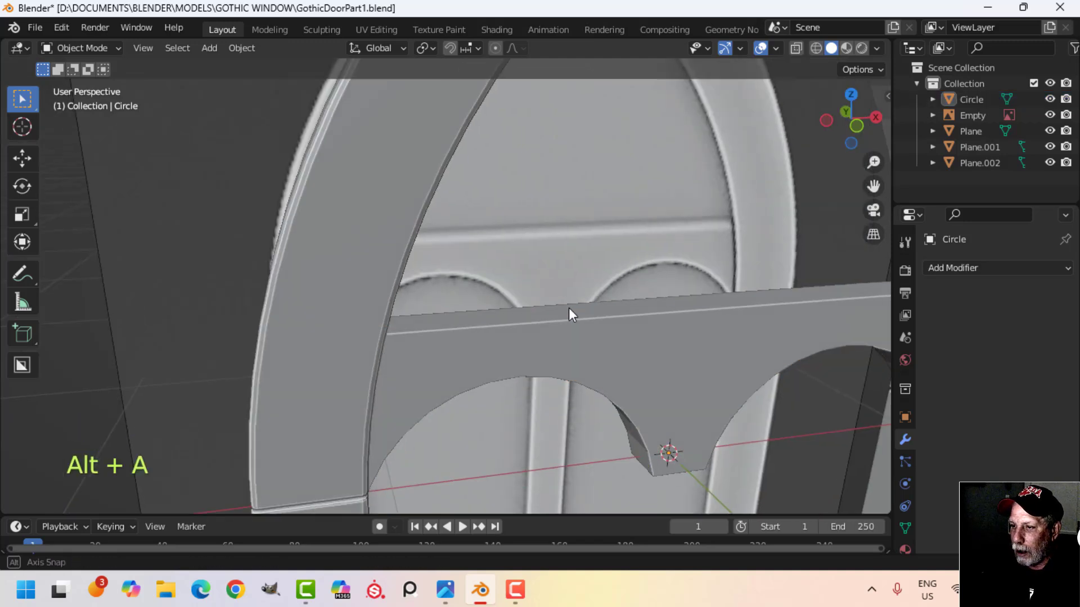
# - Raise the arch piece's top edge slightly along Z to match the reference rail, and clear the selection
pyautogui.click(568, 307)
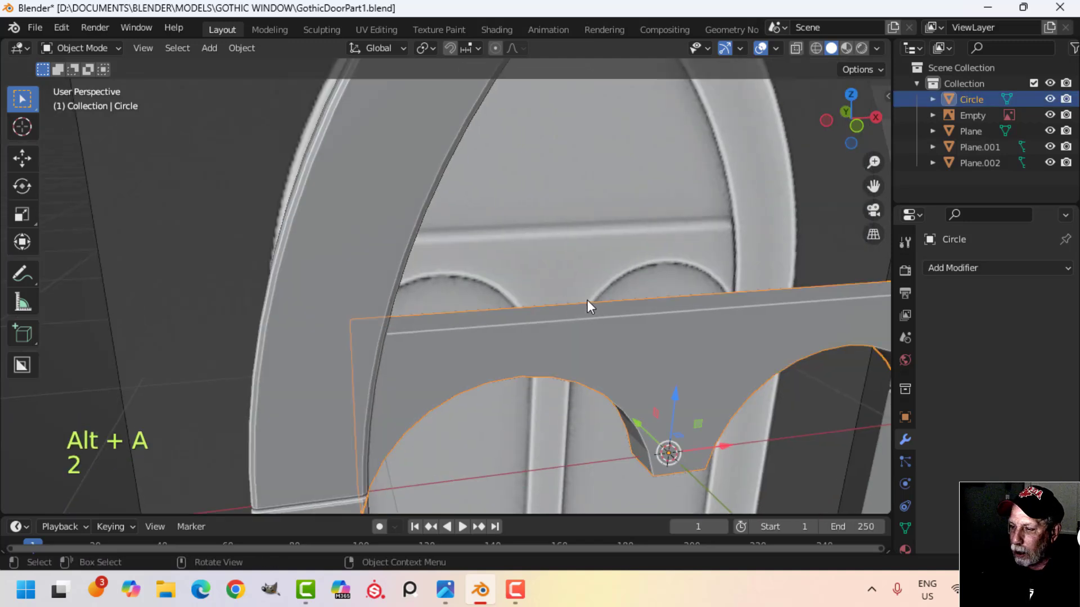
pyautogui.click(588, 300)
pyautogui.click(596, 309)
pyautogui.press('Tab')
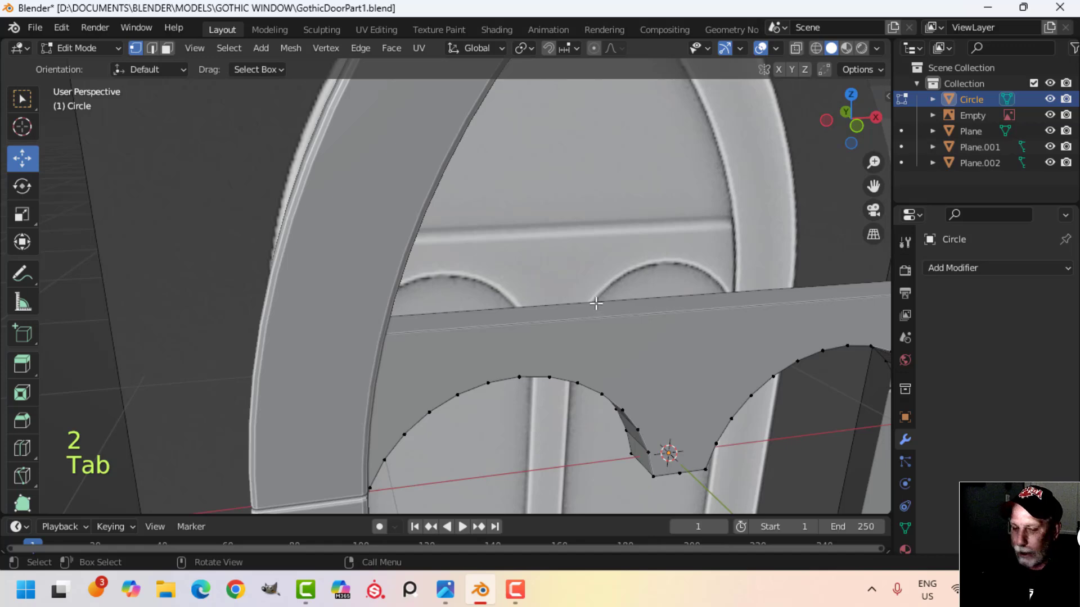
pyautogui.press('KP_1')
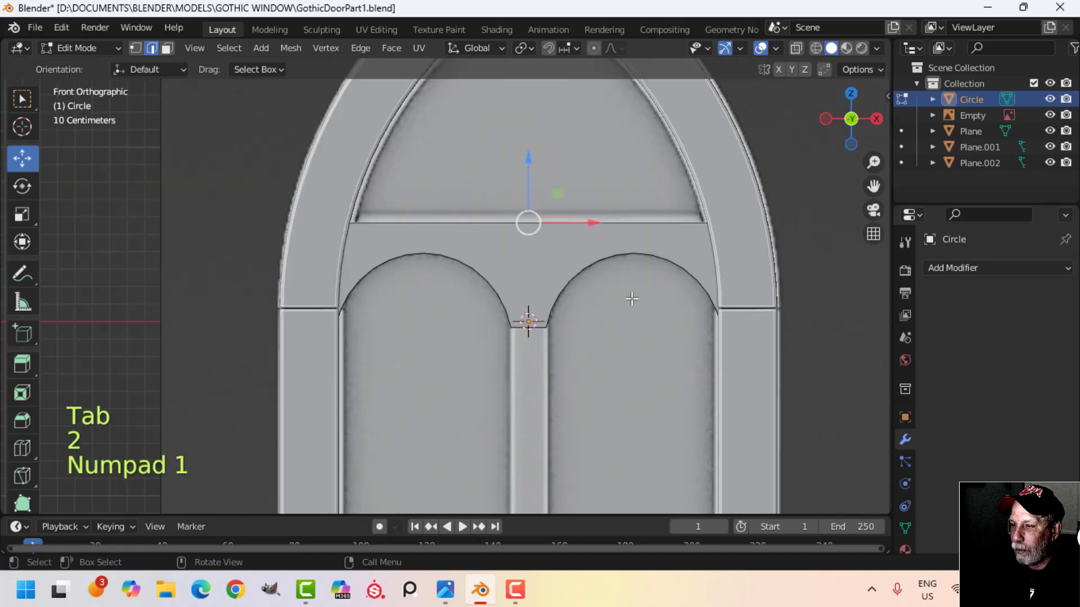
pyautogui.keyDown('shift'); pyautogui.moveTo(564, 262); pyautogui.dragTo(530, 315, button='middle'); pyautogui.keyUp('shift')
pyautogui.scroll(2, 531, 301)
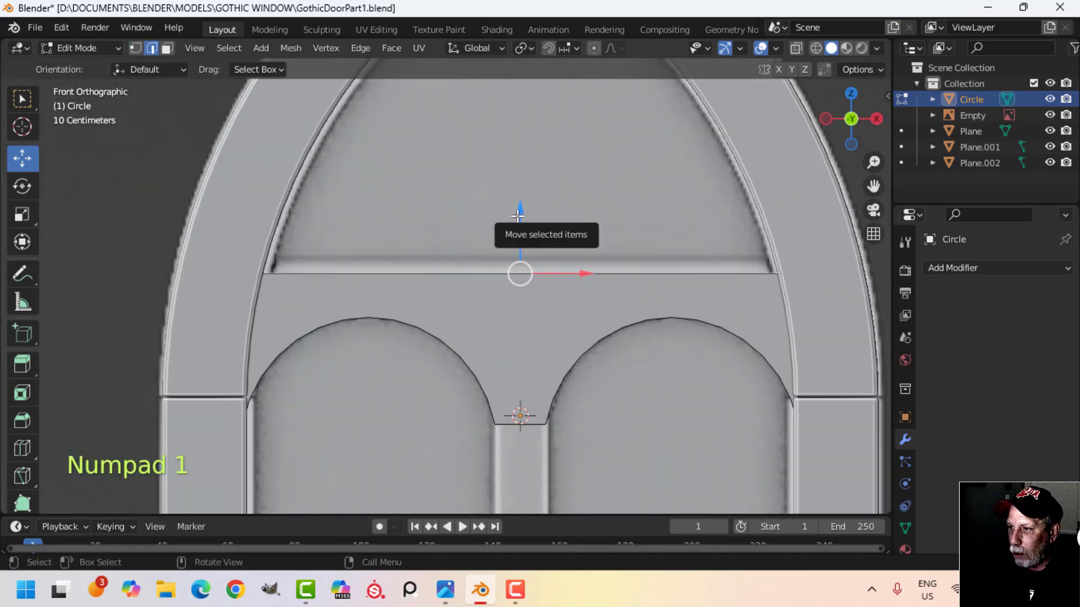
pyautogui.moveTo(518, 215); pyautogui.dragTo(514, 198)
pyautogui.moveTo(514, 199); pyautogui.dragTo(706, 246, button='middle')
pyautogui.hotkey('alt', 'a')
# - Examine the arch piece's underside and its fit with the side frames and the reference panels from several angles
pyautogui.scroll(-4, 715, 321)
pyautogui.moveTo(705, 246); pyautogui.dragTo(548, 239, button='middle')
pyautogui.moveTo(549, 239); pyautogui.dragTo(557, 227, button='middle')
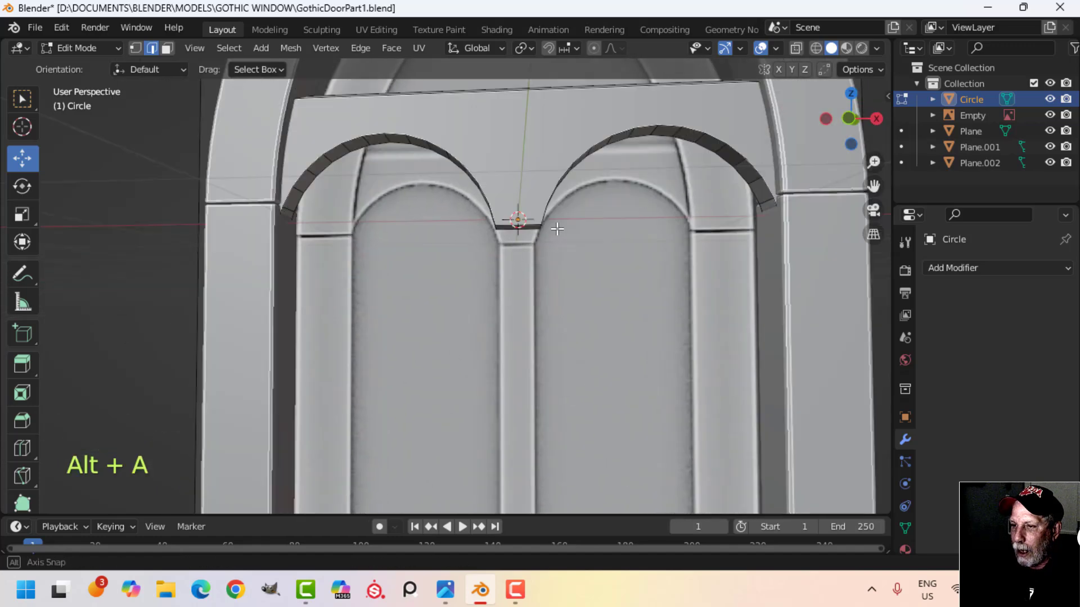
pyautogui.scroll(-3, 506, 245)
pyautogui.keyDown('shift'); pyautogui.moveTo(465, 255); pyautogui.dragTo(495, 253, button='middle'); pyautogui.keyUp('shift')
pyautogui.moveTo(495, 254); pyautogui.dragTo(463, 260, button='middle')
pyautogui.scroll(4, 438, 260)
pyautogui.scroll(4, 463, 260)
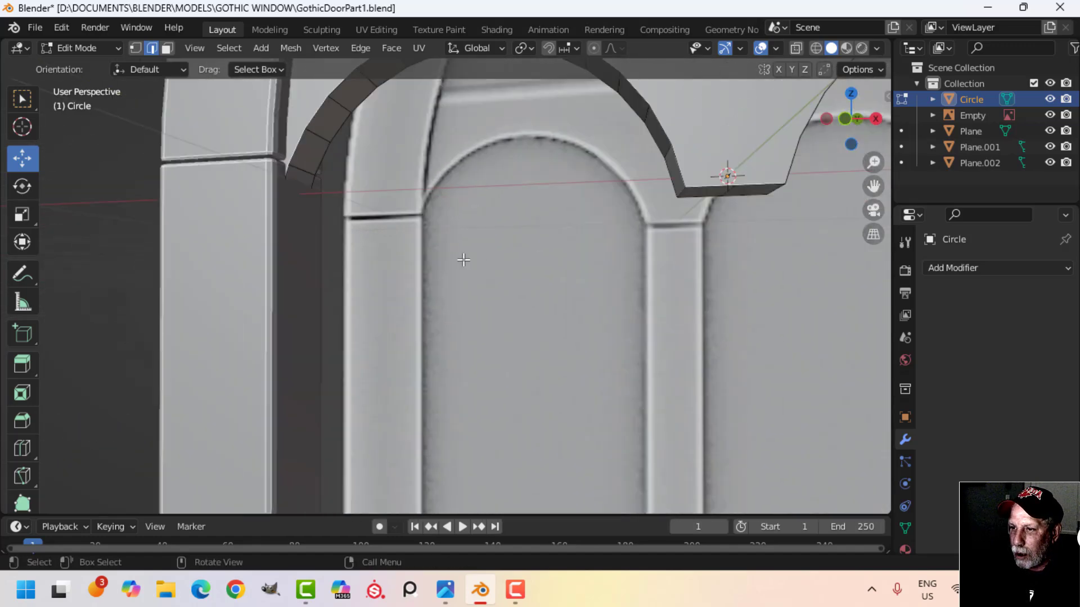
pyautogui.scroll(-4, 403, 177)
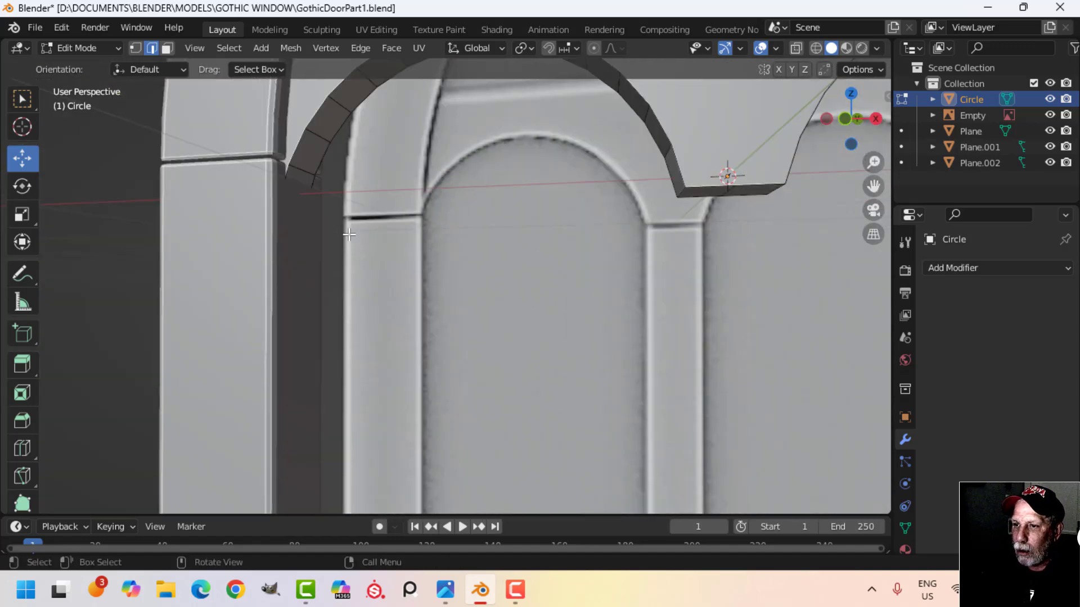
pyautogui.keyDown('shift'); pyautogui.moveTo(403, 177); pyautogui.dragTo(410, 265, button='middle'); pyautogui.keyUp('shift')
pyautogui.scroll(-4, 430, 250)
pyautogui.keyDown('shift'); pyautogui.moveTo(505, 272); pyautogui.dragTo(458, 276, button='middle'); pyautogui.keyUp('shift')
pyautogui.moveTo(459, 276); pyautogui.dragTo(475, 283, button='middle')
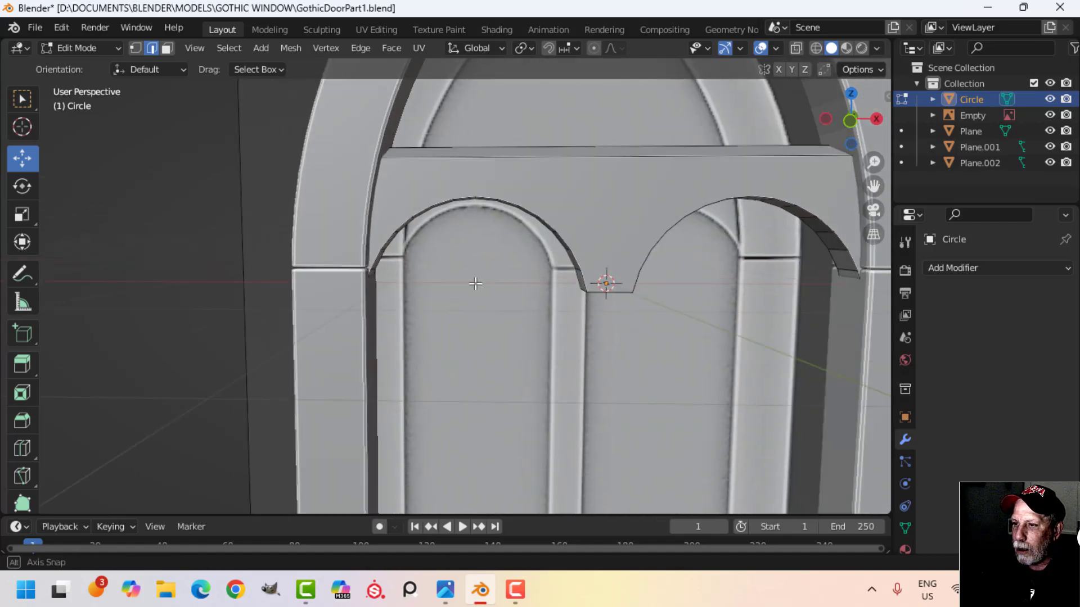
# - Switch editing from the arch piece to the straight side posts, in a front wireframe view with nothing selected
pyautogui.press('a')
pyautogui.press('KP_1')
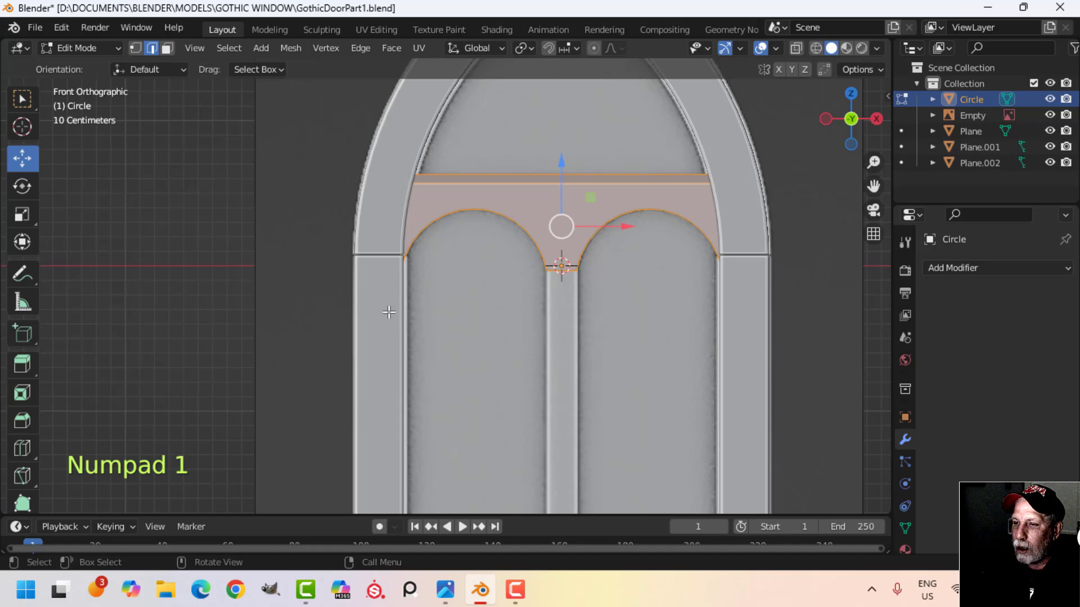
pyautogui.press('Tab')
pyautogui.click(412, 291)
pyautogui.press('Tab')
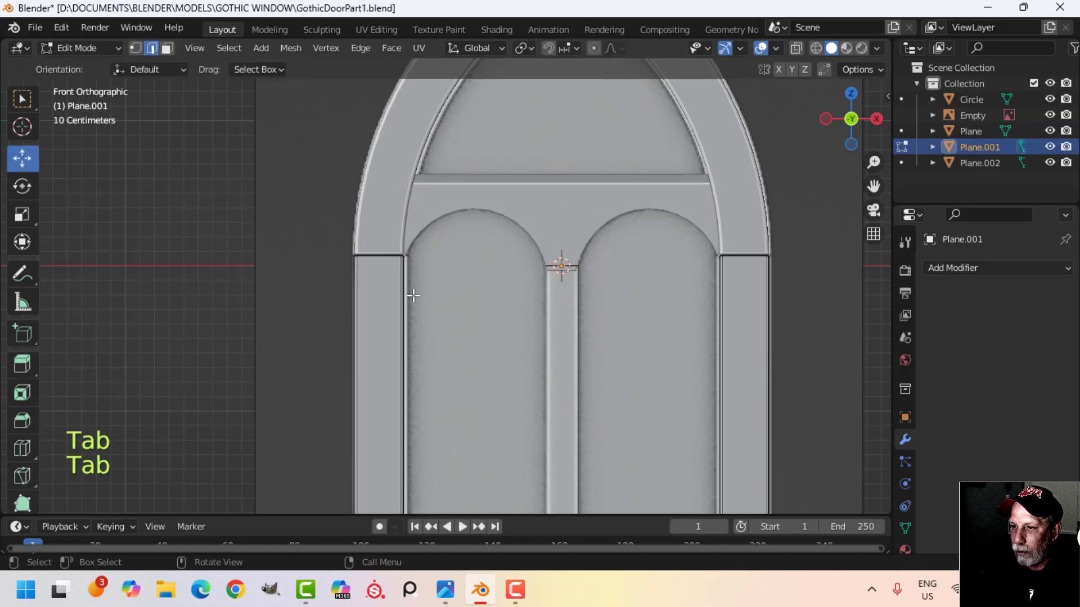
pyautogui.hotkey('alt', 'a')
pyautogui.press('z')
pyautogui.click(330, 291)
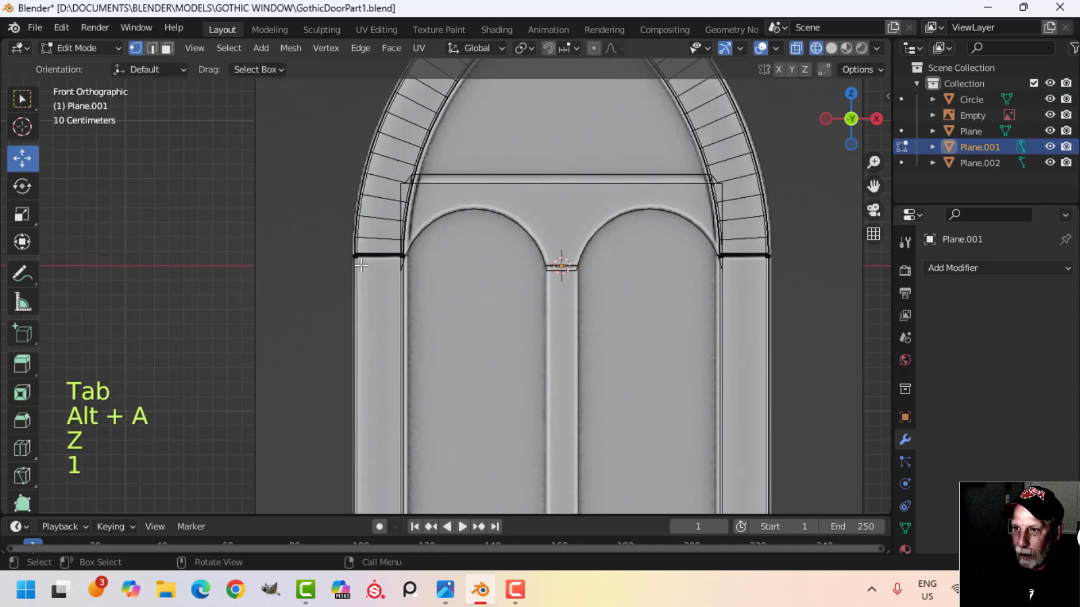
# - Lower the top ends of both side posts along Z to just below the arch piece's lowest edge
pyautogui.press('b')
pyautogui.moveTo(302, 235); pyautogui.dragTo(389, 264)
pyautogui.moveTo(555, 292); pyautogui.dragTo(810, 316)
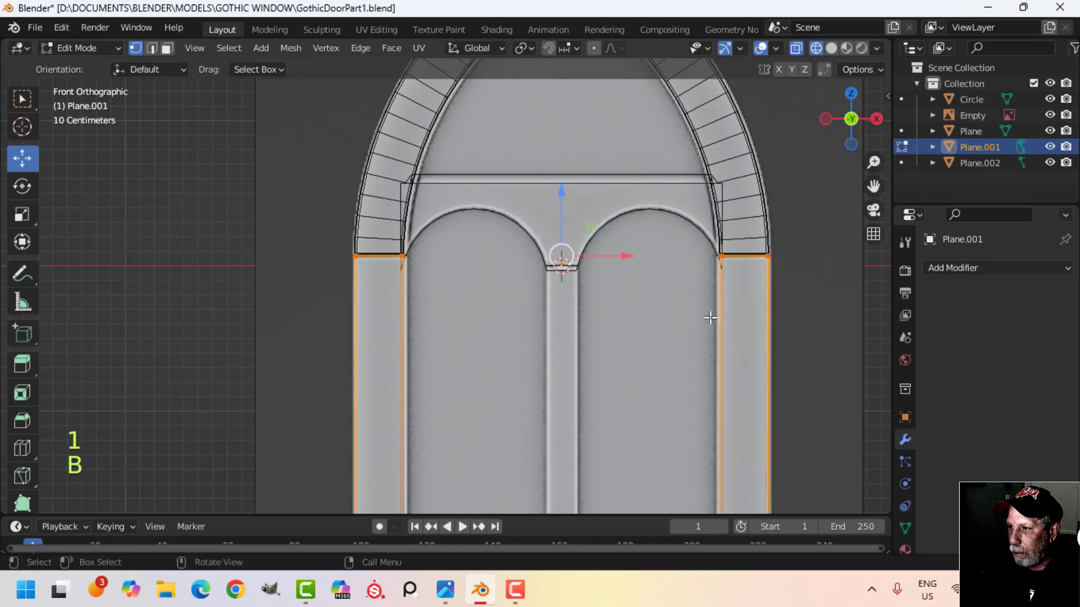
pyautogui.keyDown('shift'); pyautogui.moveTo(675, 303); pyautogui.dragTo(651, 286, button='middle'); pyautogui.keyUp('shift')
pyautogui.moveTo(540, 182); pyautogui.dragTo(544, 193)
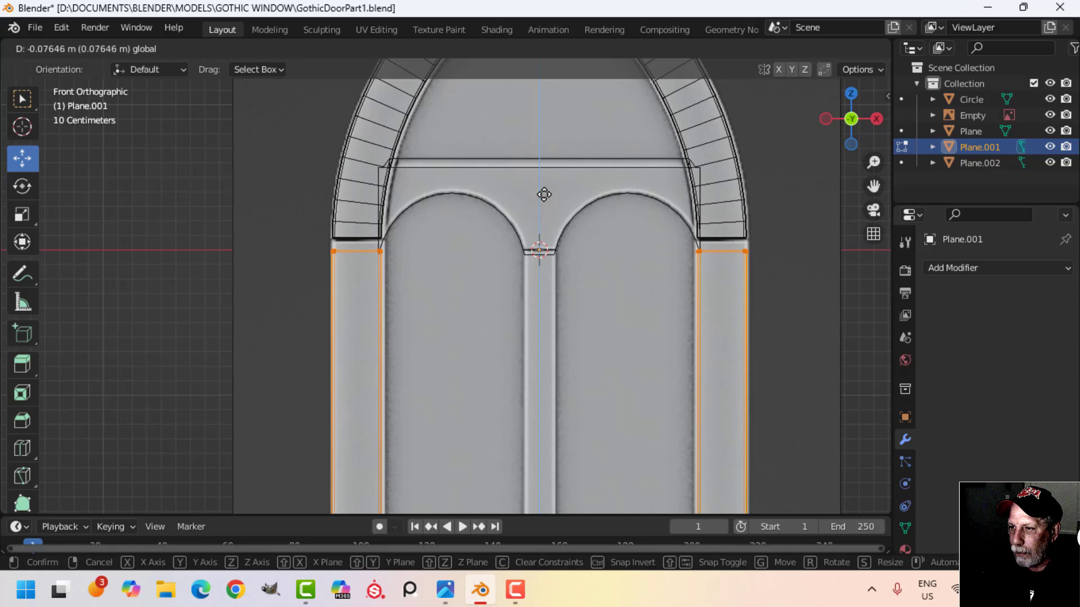
pyautogui.moveTo(546, 198); pyautogui.dragTo(546, 198)
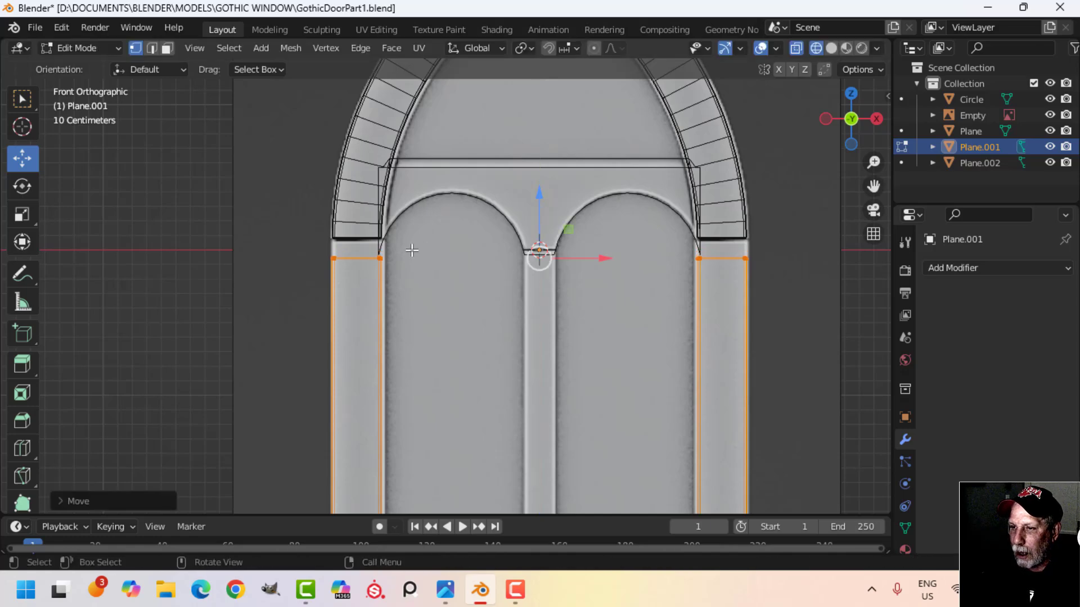
# - Finish editing the side posts and open the curved upper frame for mesh editing
pyautogui.hotkey('alt', 'a')
pyautogui.press('Tab')
pyautogui.click(413, 248)
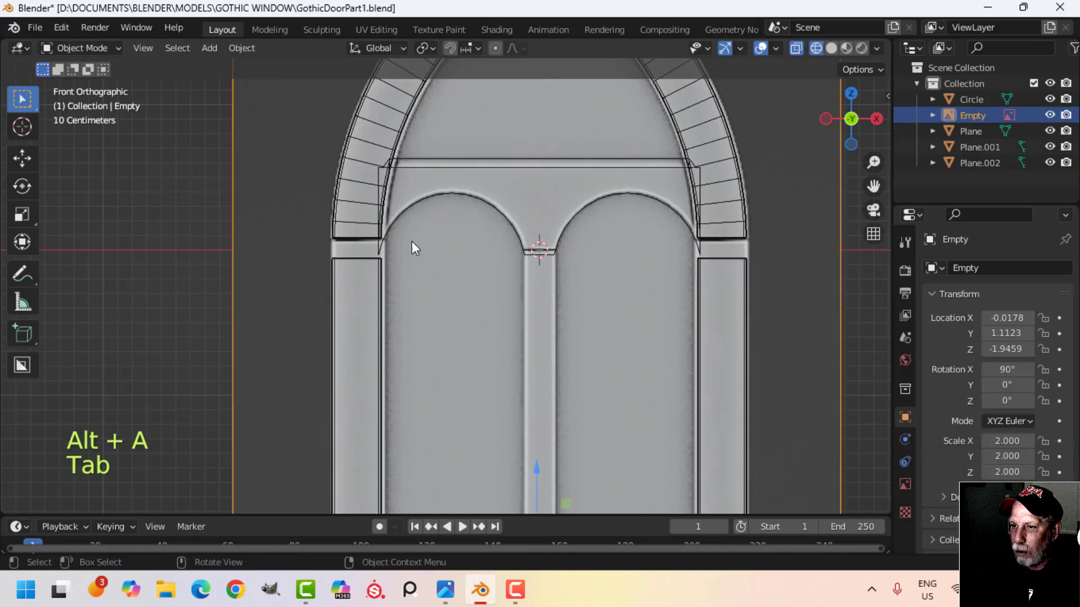
pyautogui.click(346, 222)
pyautogui.press('Tab')
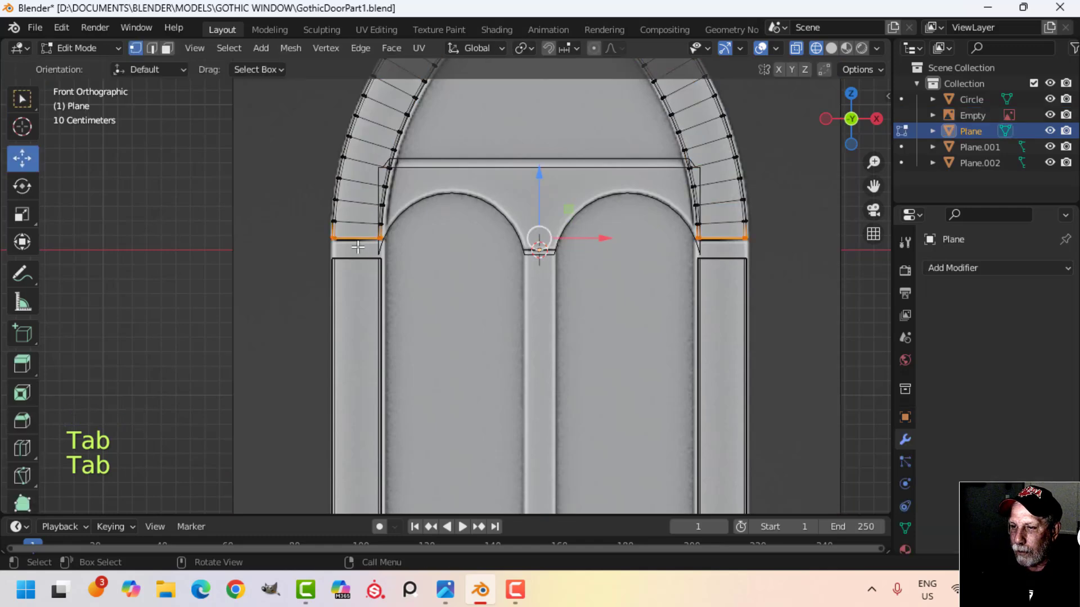
# - Lower both bottom ends of the curved frame along Z to meet the side posts, and return to Object Mode with solid shading
pyautogui.hotkey('alt', 'a')
pyautogui.press('b')
pyautogui.moveTo(308, 229); pyautogui.dragTo(434, 257)
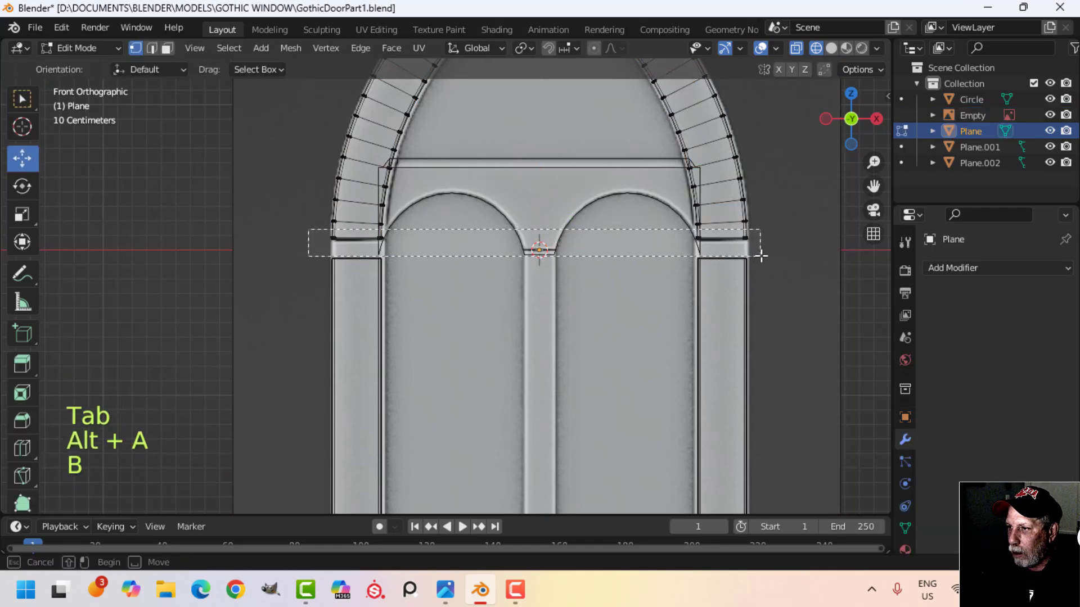
pyautogui.moveTo(762, 252); pyautogui.dragTo(763, 251)
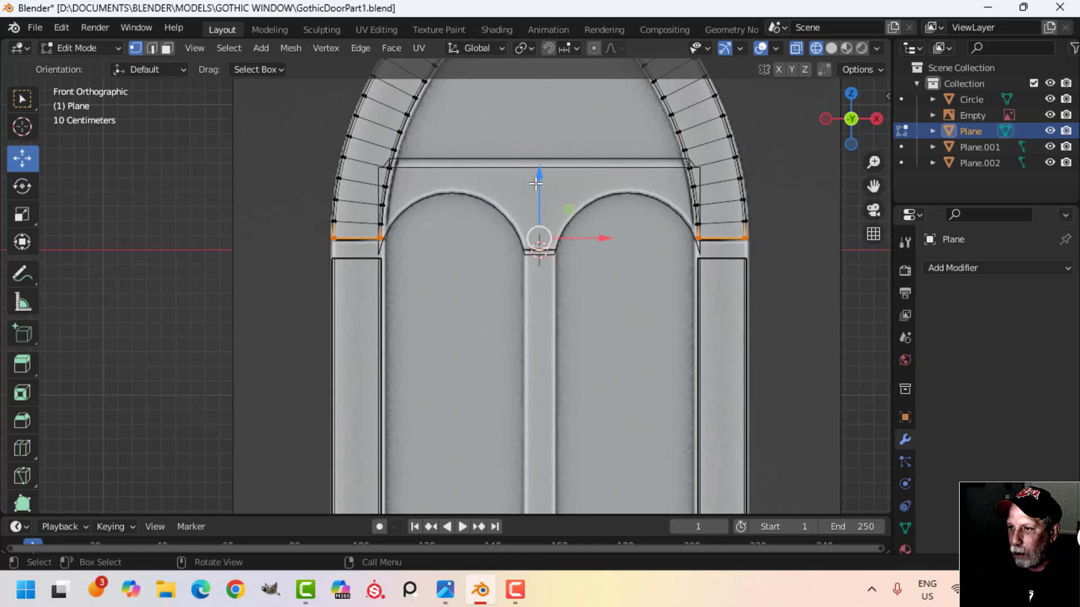
pyautogui.moveTo(536, 176); pyautogui.dragTo(539, 197)
pyautogui.press('z')
pyautogui.click(696, 208)
pyautogui.press('Tab')
pyautogui.hotkey('alt', 'a')
# - Check the joint between the curved frame and the side post at an angle, and open the side posts for mesh editing
pyautogui.moveTo(568, 253)
pyautogui.mouseDown(button='middle')
pyautogui.moveTo(437, 282)
pyautogui.moveTo(467, 270)
pyautogui.mouseUp(button='middle')
pyautogui.scroll(3, 461, 259)
pyautogui.keyDown('shift'); pyautogui.moveTo(450, 247); pyautogui.dragTo(457, 312, button='middle'); pyautogui.keyUp('shift')
pyautogui.moveTo(336, 306)
pyautogui.mouseDown(button='middle')
pyautogui.moveTo(350, 292)
pyautogui.moveTo(416, 336)
pyautogui.moveTo(412, 288)
pyautogui.moveTo(501, 316)
pyautogui.mouseUp(button='middle')
pyautogui.click(404, 295)
pyautogui.press('Tab')
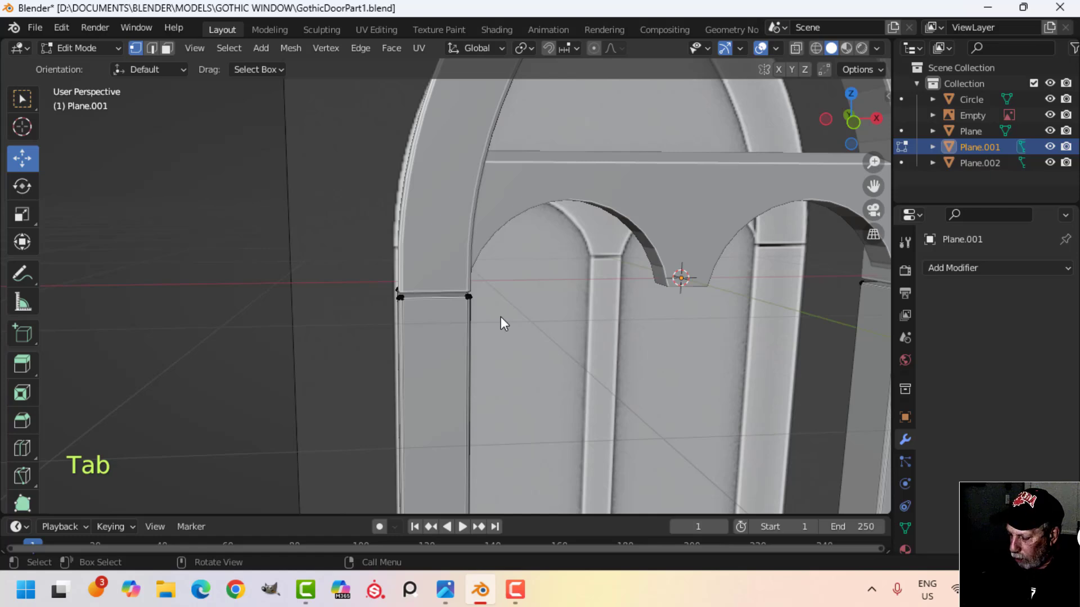
# - Raise the top vertices of both side posts about 0.006 m along Z to narrow the gap below the arch
pyautogui.press('KP_1')
pyautogui.hotkey('alt', 'a')
pyautogui.press('z')
pyautogui.click(429, 313)
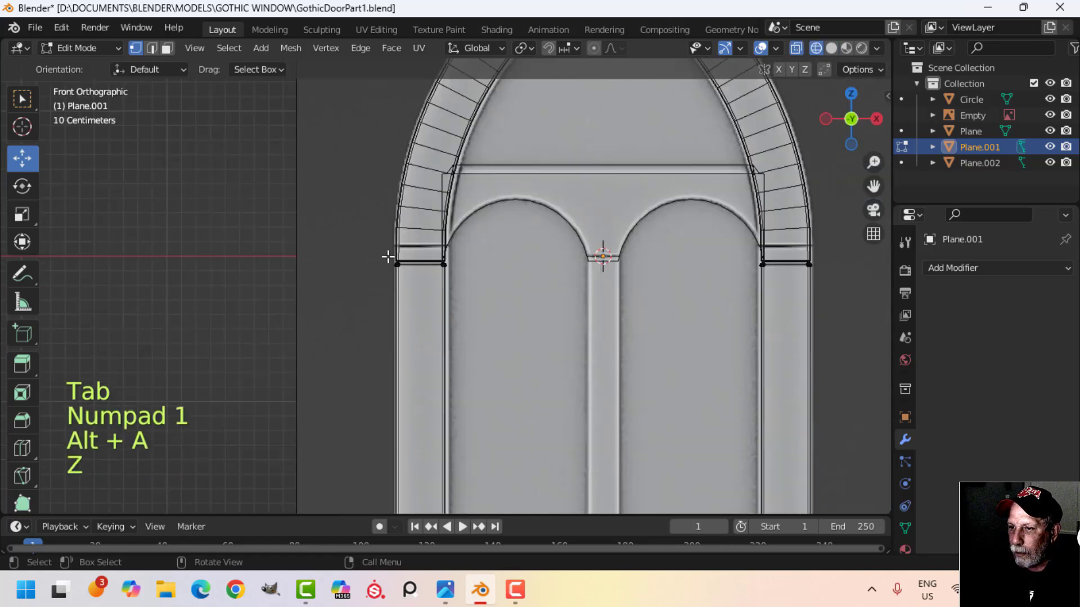
pyautogui.press('b')
pyautogui.moveTo(366, 241); pyautogui.dragTo(848, 313)
pyautogui.scroll(3, 593, 299)
pyautogui.moveTo(593, 299)
pyautogui.keyDown('shift'); pyautogui.mouseDown(button='middle')
pyautogui.moveTo(600, 335)
pyautogui.moveTo(523, 313)
pyautogui.mouseUp(button='middle'); pyautogui.keyUp('shift')
pyautogui.scroll(2, 600, 335)
pyautogui.press('z')
pyautogui.click(613, 317)
pyautogui.keyDown('shift'); pyautogui.moveTo(614, 316); pyautogui.dragTo(571, 315, button='middle'); pyautogui.keyUp('shift')
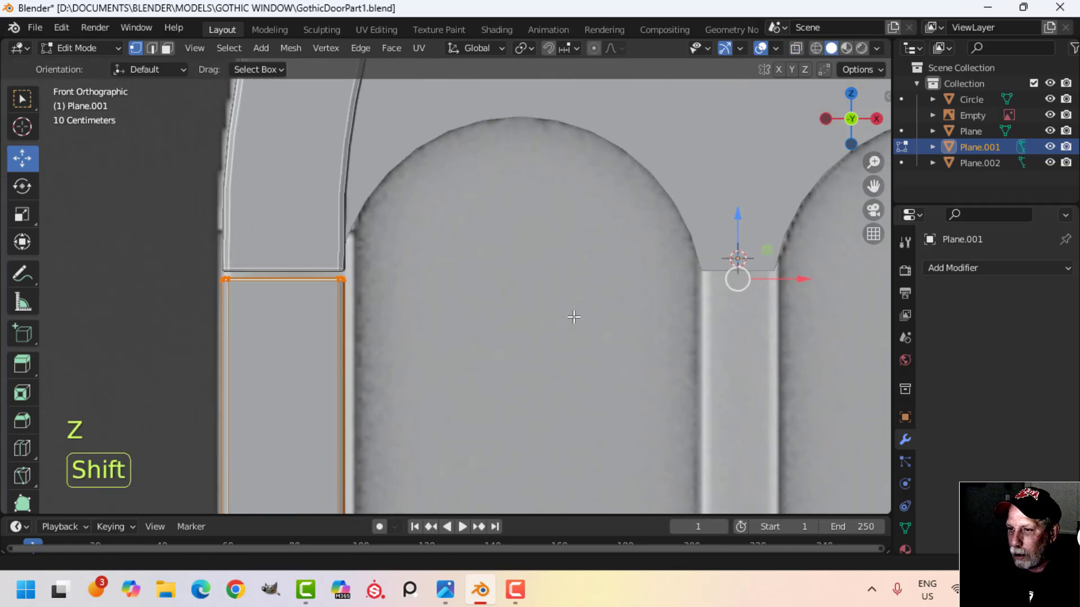
pyautogui.press('g')
pyautogui.press('z')
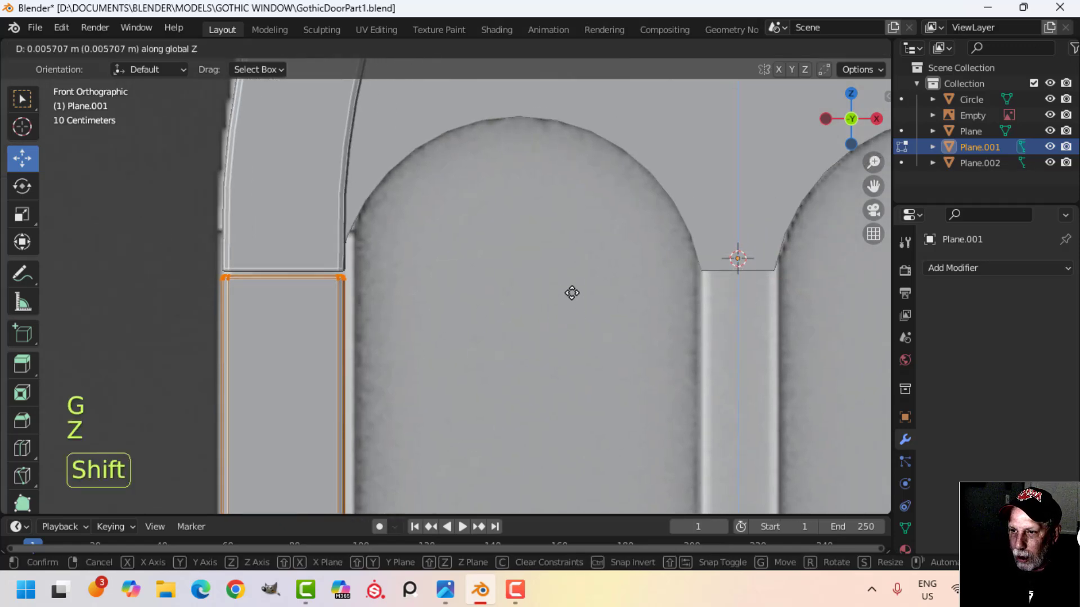
pyautogui.click(572, 293)
pyautogui.hotkey('alt', 'a')
pyautogui.press('z')
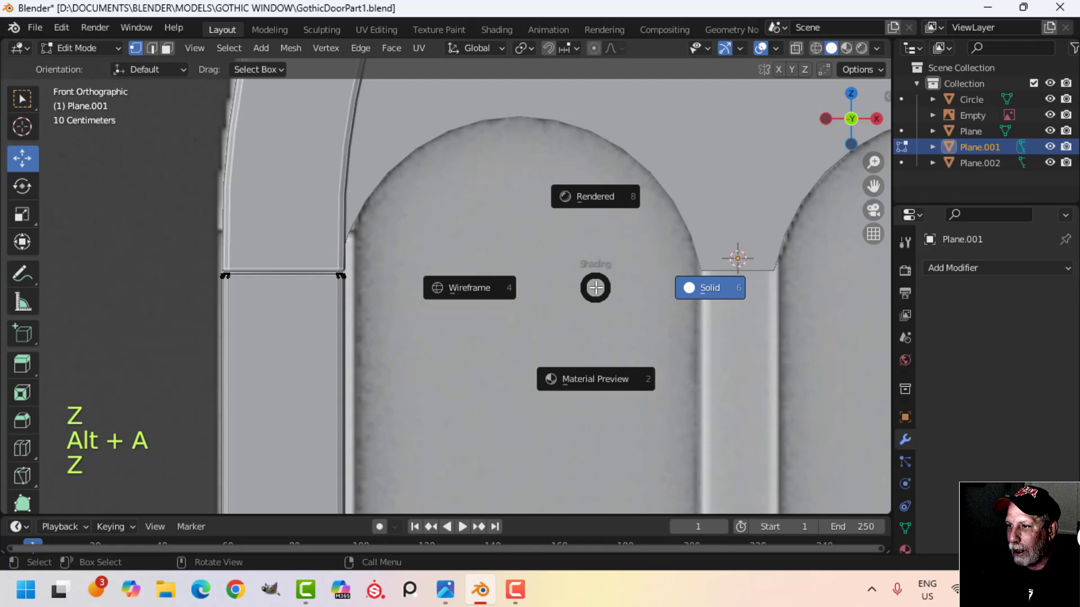
pyautogui.click(696, 288)
pyautogui.press('Tab')
# - Extrude the two bottom faces between the twin arches straight down into the middle rail to form a centre post
pyautogui.scroll(-3, 574, 287)
pyautogui.hotkey('alt', 'a')
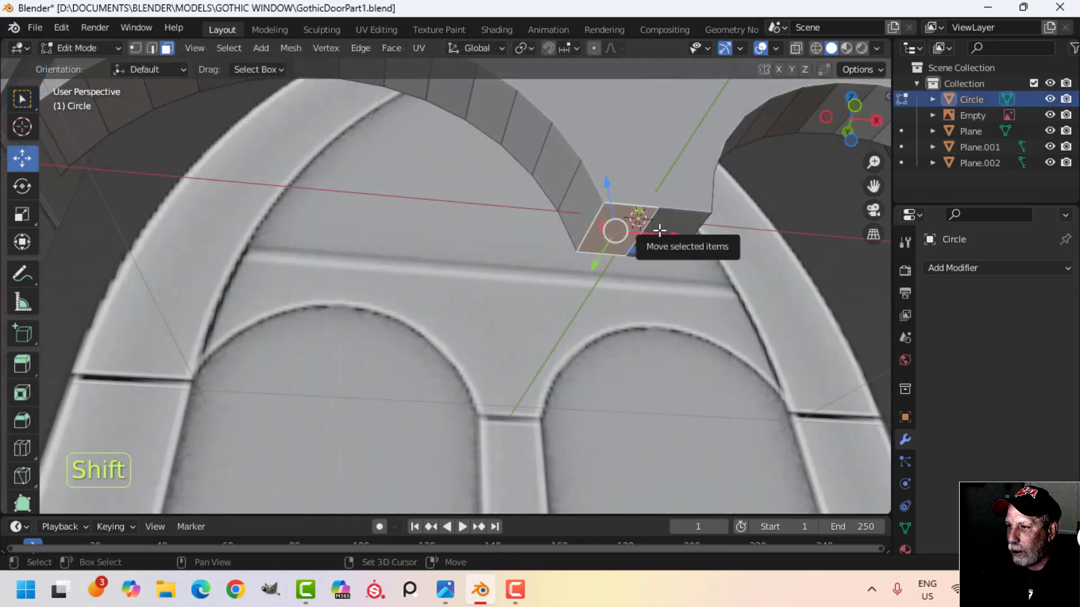
pyautogui.keyDown('shift'); pyautogui.click(659, 231); pyautogui.keyUp('shift')
pyautogui.scroll(-6, 661, 245)
pyautogui.press('KP_1')
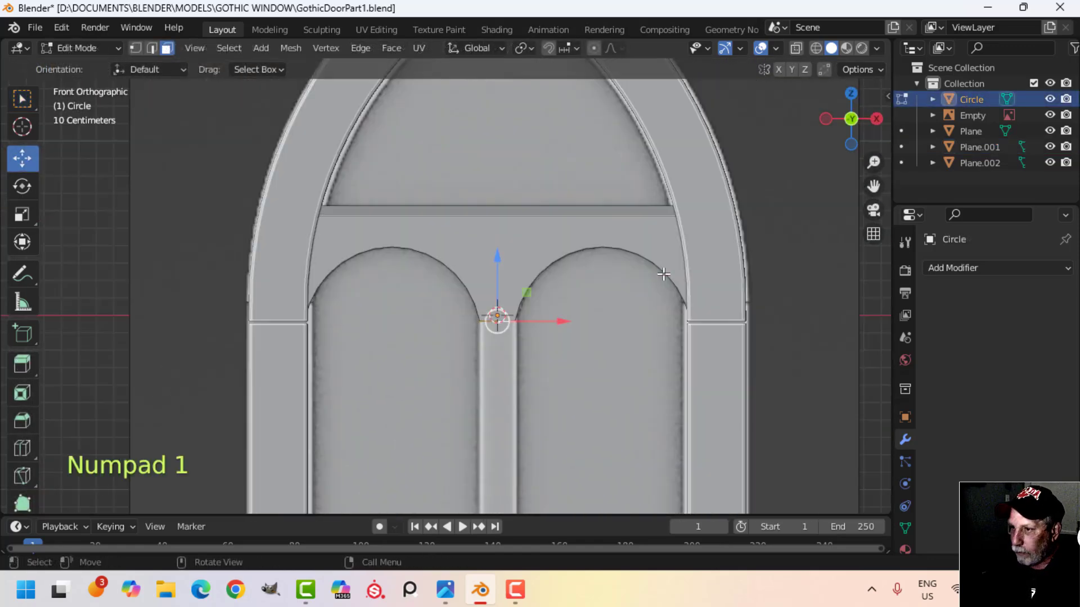
pyautogui.scroll(-4, 646, 287)
pyautogui.keyDown('shift'); pyautogui.moveTo(549, 366); pyautogui.dragTo(540, 266, button='middle'); pyautogui.keyUp('shift')
pyautogui.press('e')
pyautogui.rightClick(540, 266)
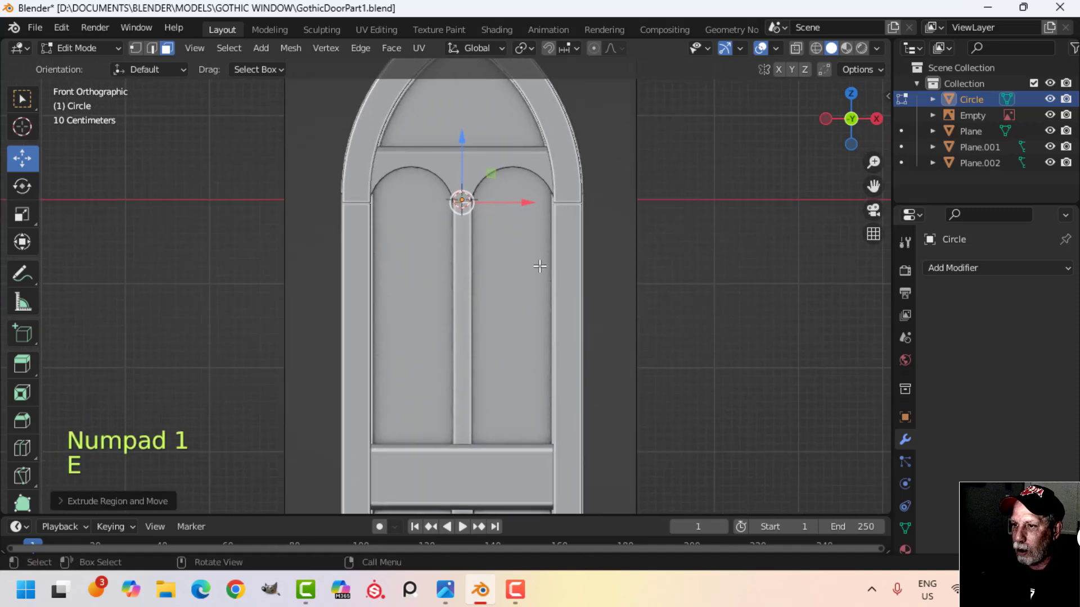
pyautogui.press('e')
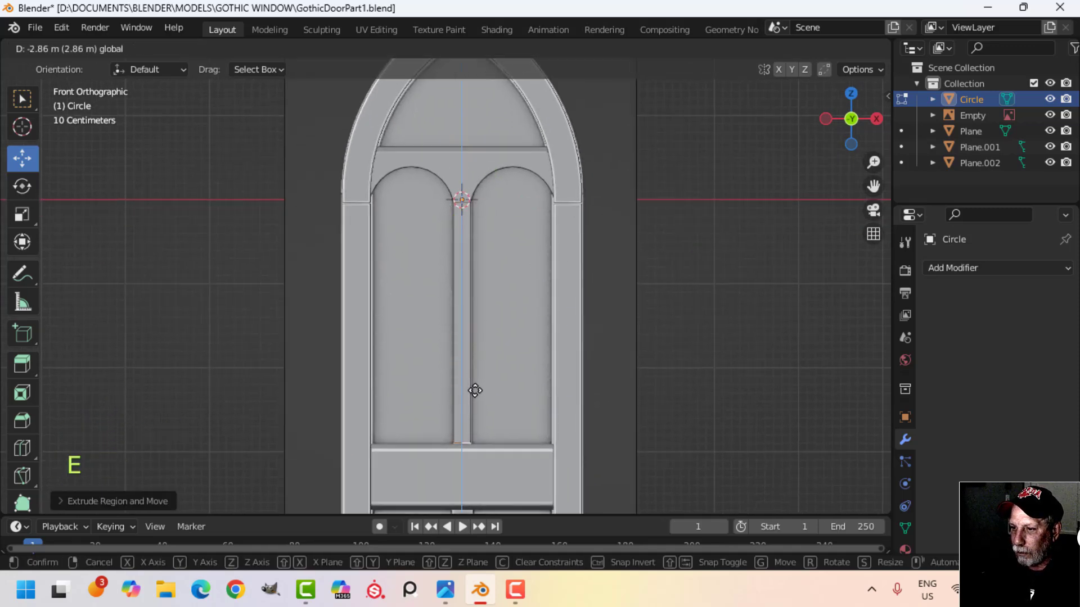
pyautogui.click(476, 406)
# - Dissolve the vertical seam edge running down the front of the centre post
pyautogui.moveTo(489, 319); pyautogui.dragTo(513, 332, button='middle')
pyautogui.hotkey('alt', 'a')
pyautogui.moveTo(529, 288); pyautogui.dragTo(519, 231, button='middle')
pyautogui.press('2')
pyautogui.press('3')
pyautogui.click(534, 234)
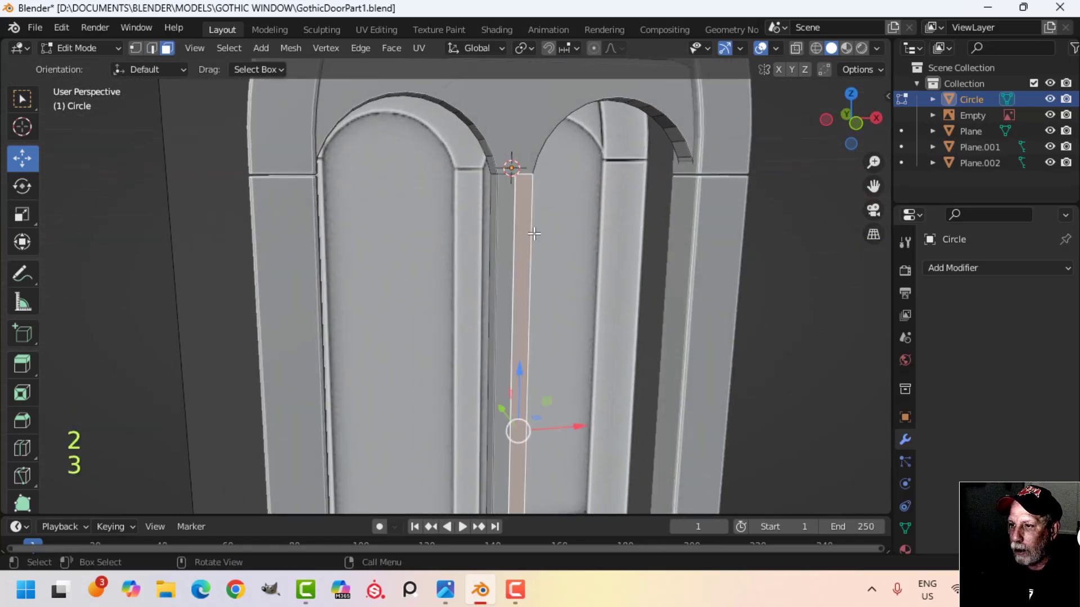
pyautogui.hotkey('alt', 'a')
pyautogui.press('2')
pyautogui.press('x')
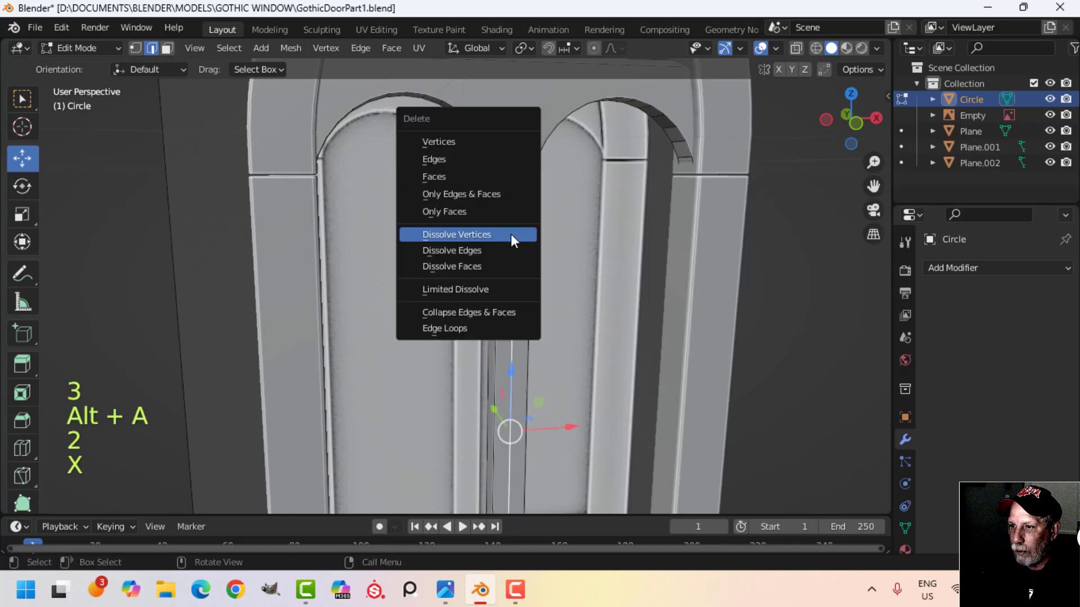
pyautogui.click(493, 248)
pyautogui.scroll(-2, 548, 255)
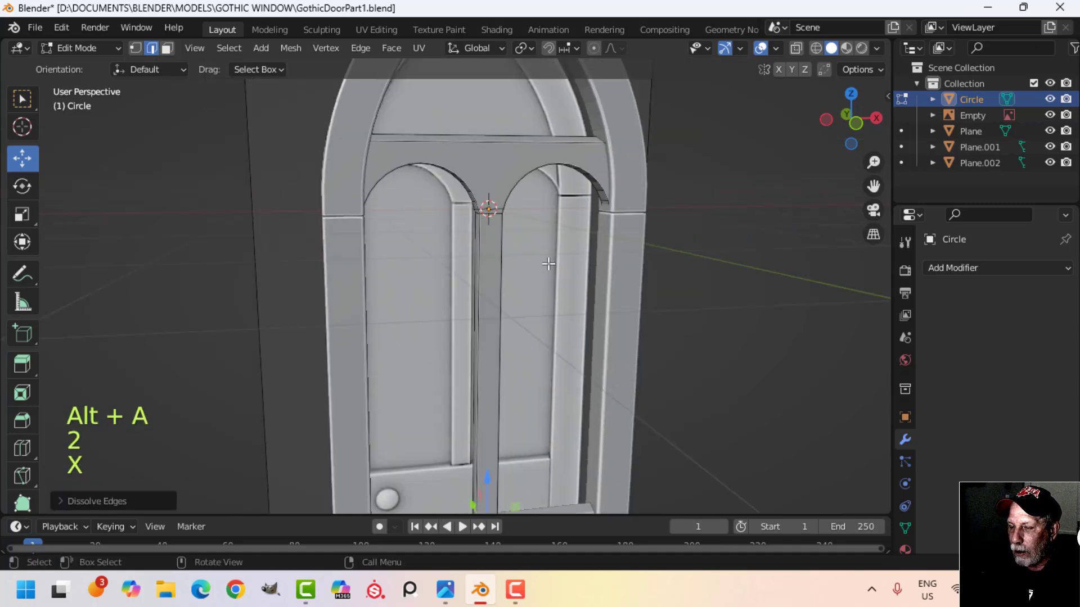
# - Scale the whole twin-arch panel and its centre post along Y to make them slightly thinner
pyautogui.moveTo(549, 263); pyautogui.dragTo(509, 227, button='middle')
pyautogui.scroll(-5, 523, 285)
pyautogui.moveTo(509, 228); pyautogui.dragTo(609, 306, button='middle')
pyautogui.press('a')
pyautogui.scroll(2, 548, 308)
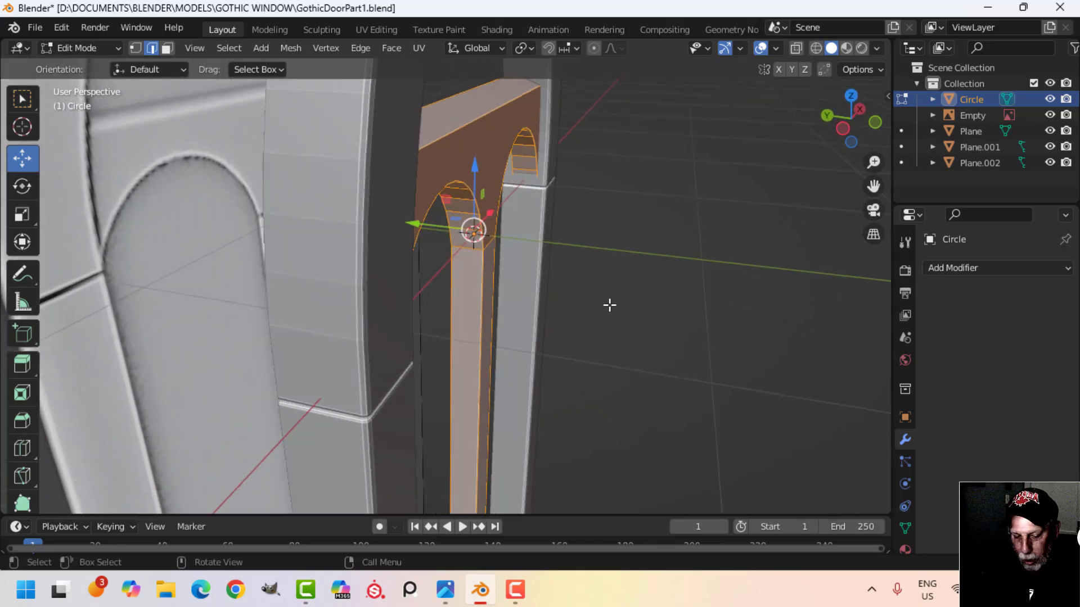
pyautogui.press('s')
pyautogui.press('y')
pyautogui.click(540, 277)
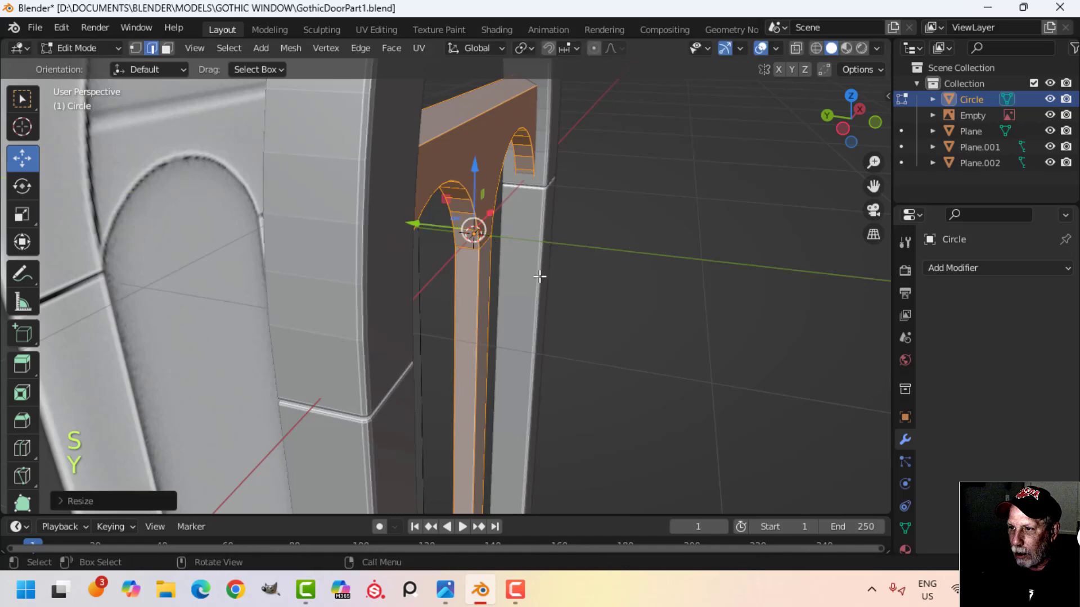
# - Move the bottom edges of the centre post down along Z, through the middle rail and just into the bottom rail
pyautogui.scroll(-2, 582, 318)
pyautogui.keyDown('shift'); pyautogui.moveTo(591, 328); pyautogui.dragTo(468, 186, button='middle'); pyautogui.keyUp('shift')
pyautogui.moveTo(487, 284); pyautogui.dragTo(472, 290, button='middle')
pyautogui.scroll(2, 445, 321)
pyautogui.hotkey('alt', 'a')
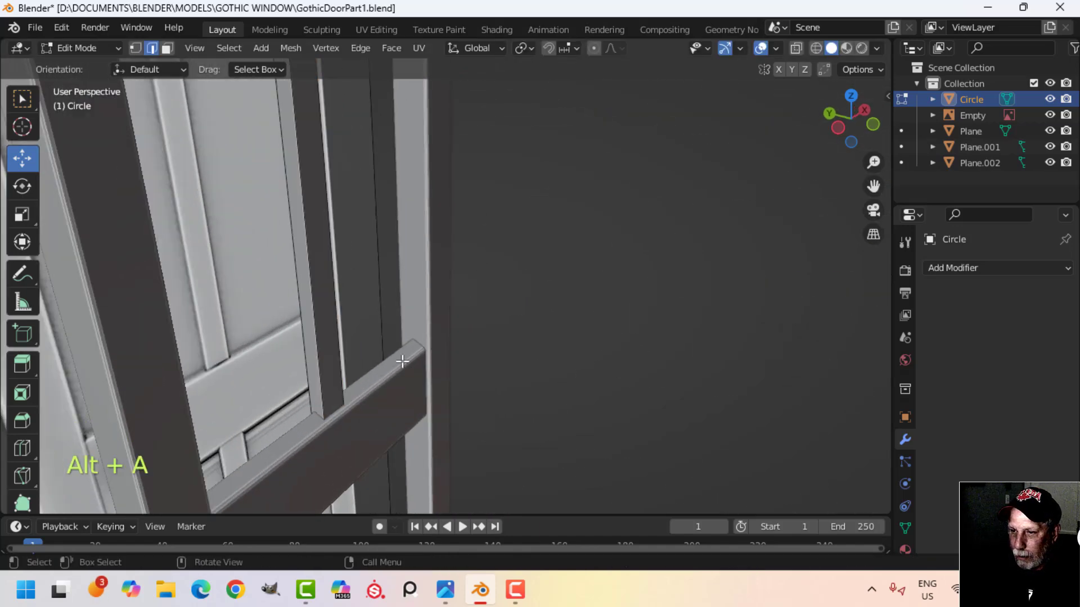
pyautogui.moveTo(402, 361); pyautogui.dragTo(431, 231, button='middle')
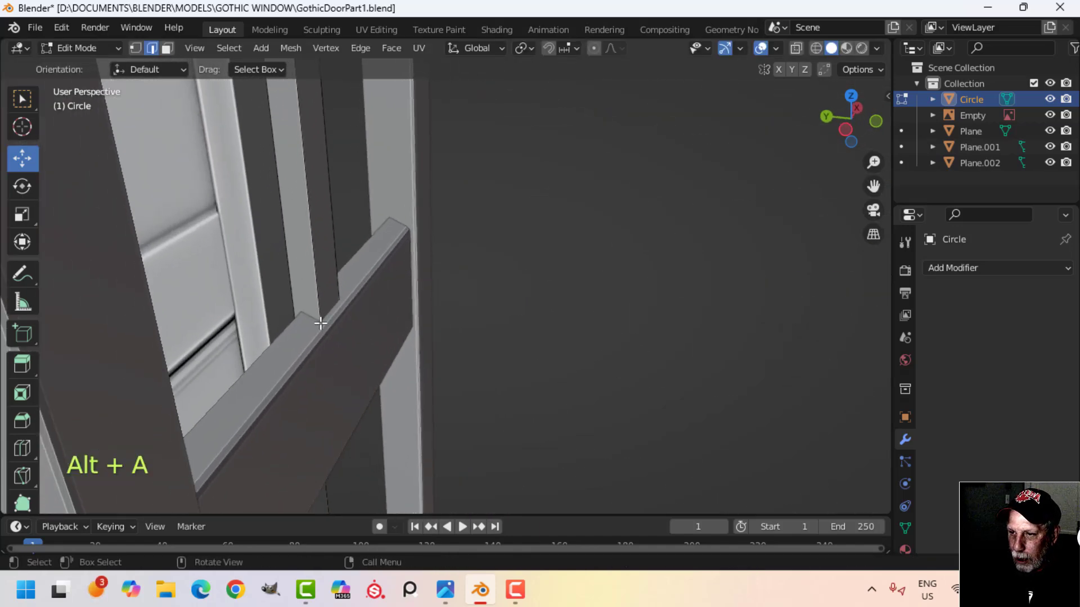
pyautogui.moveTo(365, 319); pyautogui.dragTo(373, 279, button='middle')
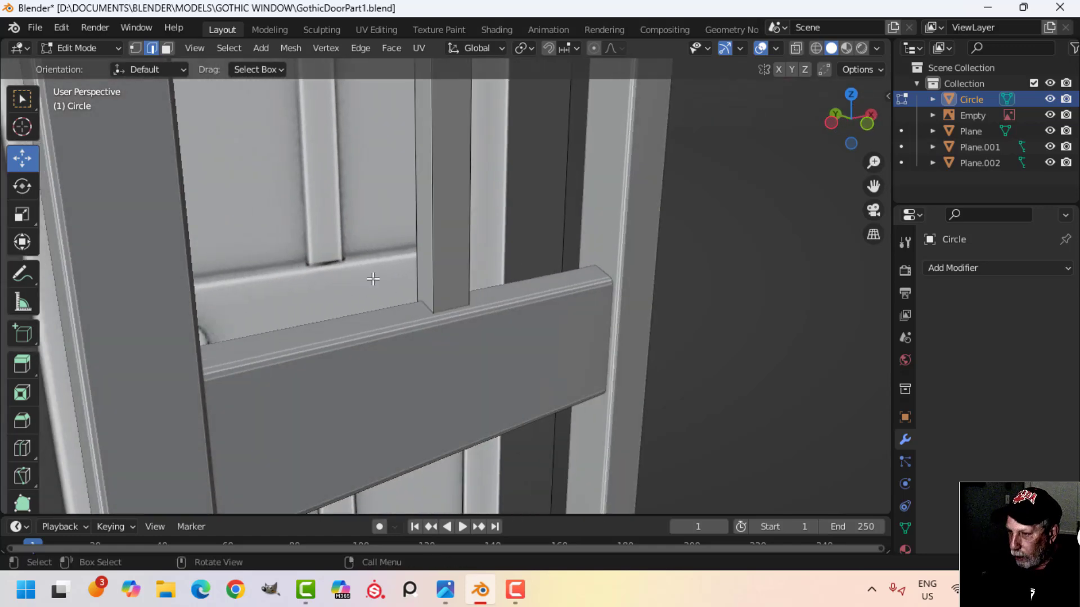
pyautogui.press('KP_1')
pyautogui.press('z')
pyautogui.click(242, 278)
pyautogui.keyDown('shift'); pyautogui.moveTo(491, 389); pyautogui.dragTo(408, 291, button='middle'); pyautogui.keyUp('shift')
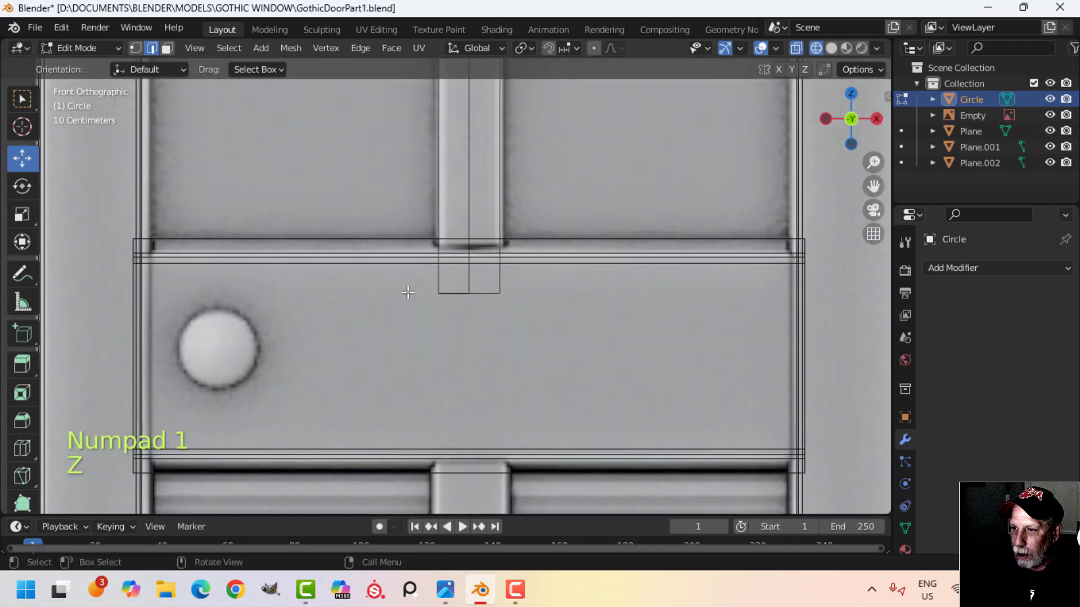
pyautogui.press('b')
pyautogui.moveTo(421, 284); pyautogui.dragTo(671, 359)
pyautogui.scroll(-3, 545, 349)
pyautogui.keyDown('shift'); pyautogui.moveTo(545, 328); pyautogui.dragTo(554, 260, button='middle'); pyautogui.keyUp('shift')
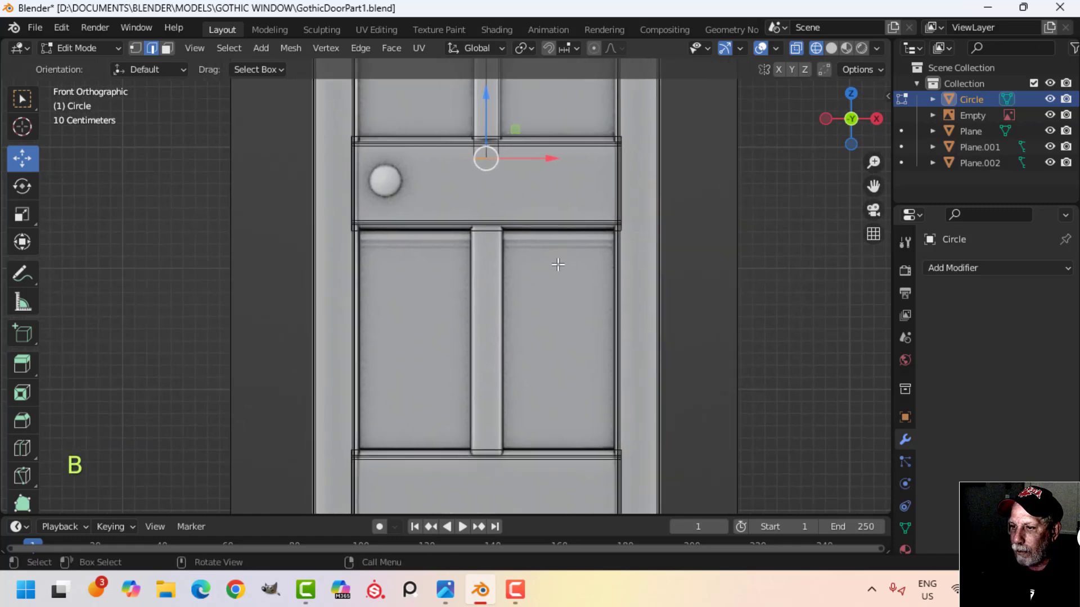
pyautogui.press('g')
pyautogui.press('z')
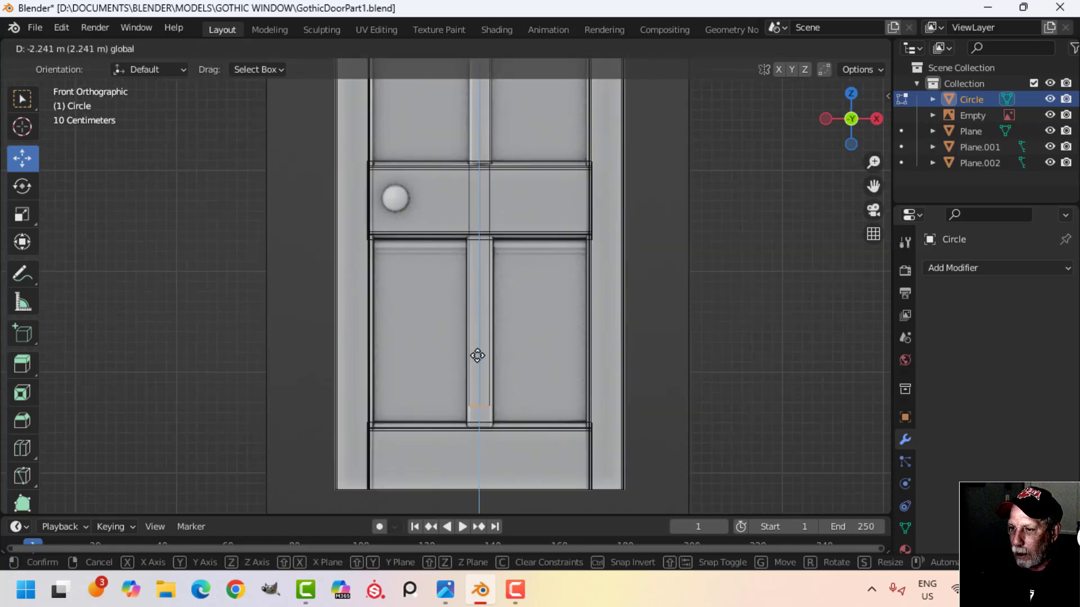
pyautogui.click(478, 378)
# - Delete the faces closing the bottom end of the centre post and return to solid shading in Object Mode
pyautogui.press('x')
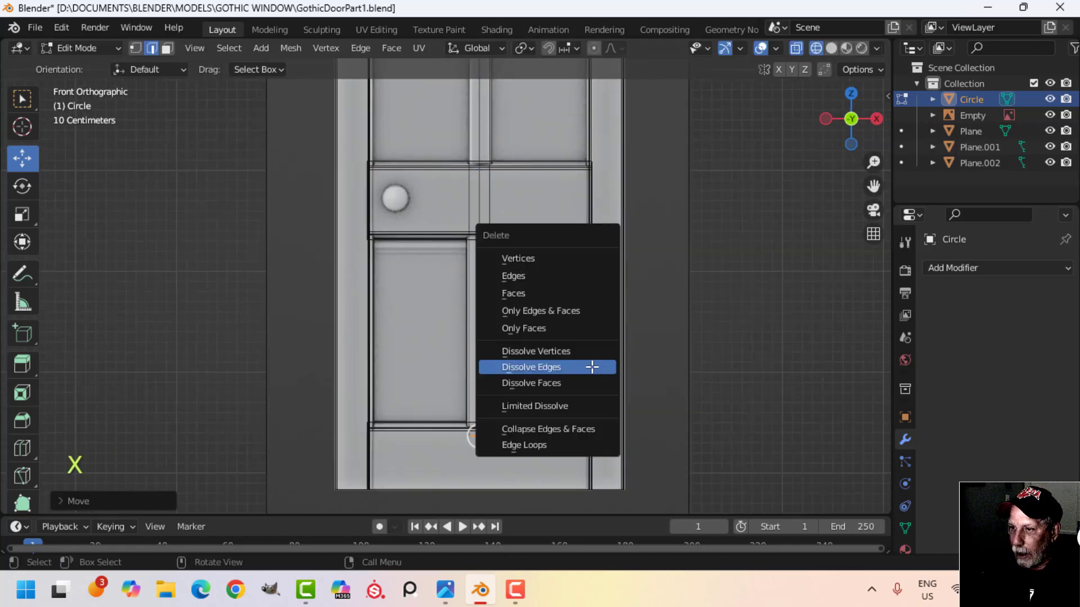
pyautogui.click(531, 295)
pyautogui.press('z')
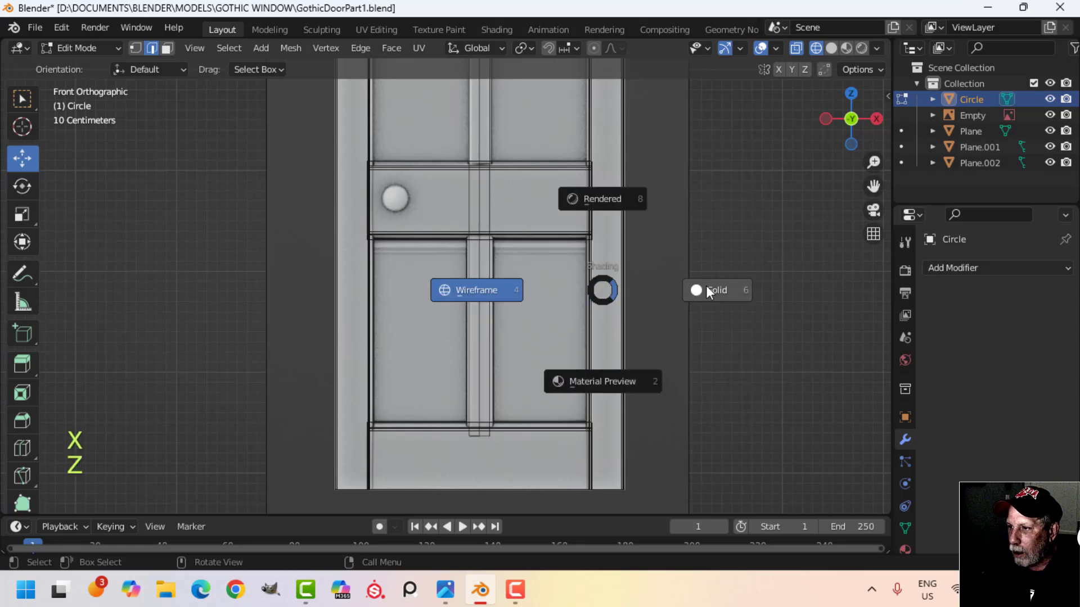
pyautogui.click(707, 285)
pyautogui.press('Tab')
pyautogui.hotkey('alt', 'a')
# - Check the face orientation of the door parts with the overlay, turn it off, and inspect where the post meets the arches
pyautogui.keyDown('shift'); pyautogui.moveTo(523, 258); pyautogui.dragTo(542, 366, button='middle'); pyautogui.keyUp('shift')
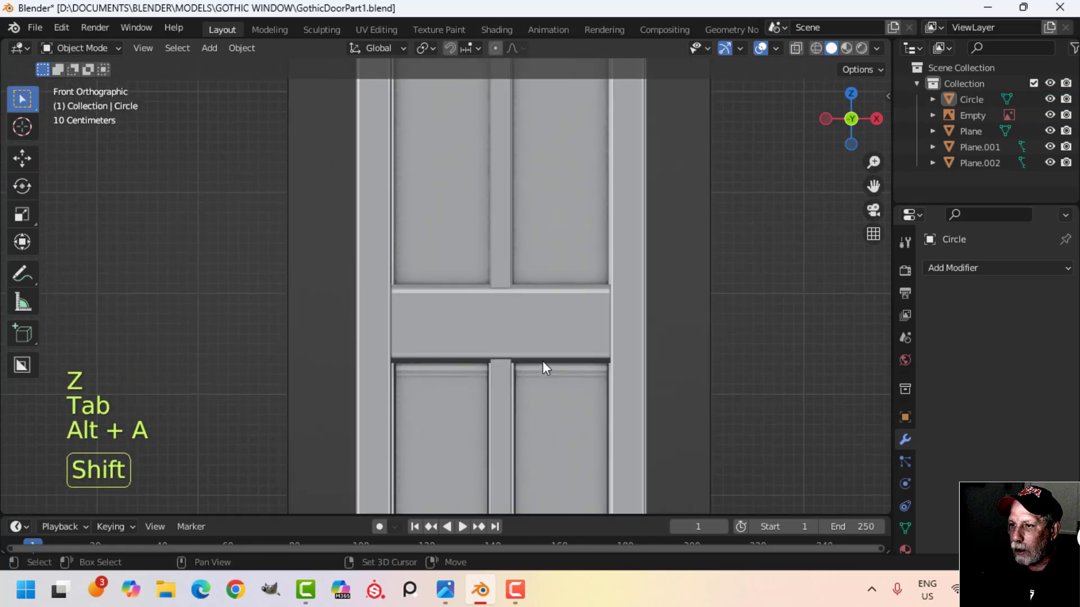
pyautogui.scroll(-2, 535, 285)
pyautogui.moveTo(535, 285); pyautogui.dragTo(548, 250, button='middle')
pyautogui.keyDown('shift'); pyautogui.moveTo(521, 197); pyautogui.dragTo(489, 338, button='middle'); pyautogui.keyUp('shift')
pyautogui.scroll(3, 508, 346)
pyautogui.click(777, 49)
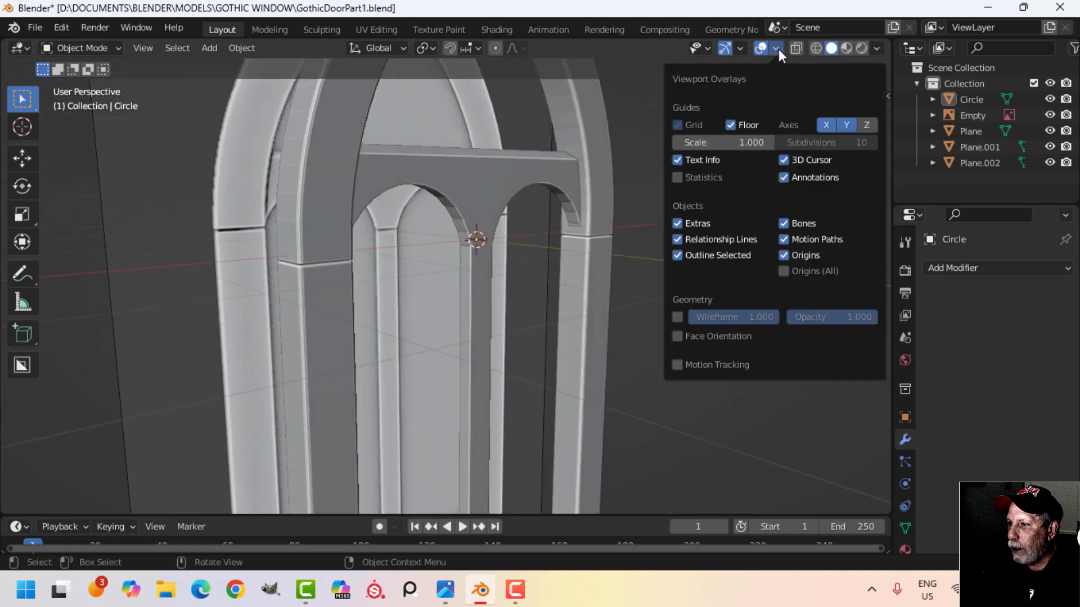
pyautogui.click(729, 329)
pyautogui.click(729, 330)
pyautogui.keyDown('shift'); pyautogui.moveTo(532, 249); pyautogui.dragTo(489, 293, button='middle'); pyautogui.keyUp('shift')
pyautogui.scroll(3, 549, 301)
pyautogui.scroll(2, 488, 292)
pyautogui.keyDown('shift'); pyautogui.moveTo(487, 295); pyautogui.dragTo(517, 285, button='middle'); pyautogui.keyUp('shift')
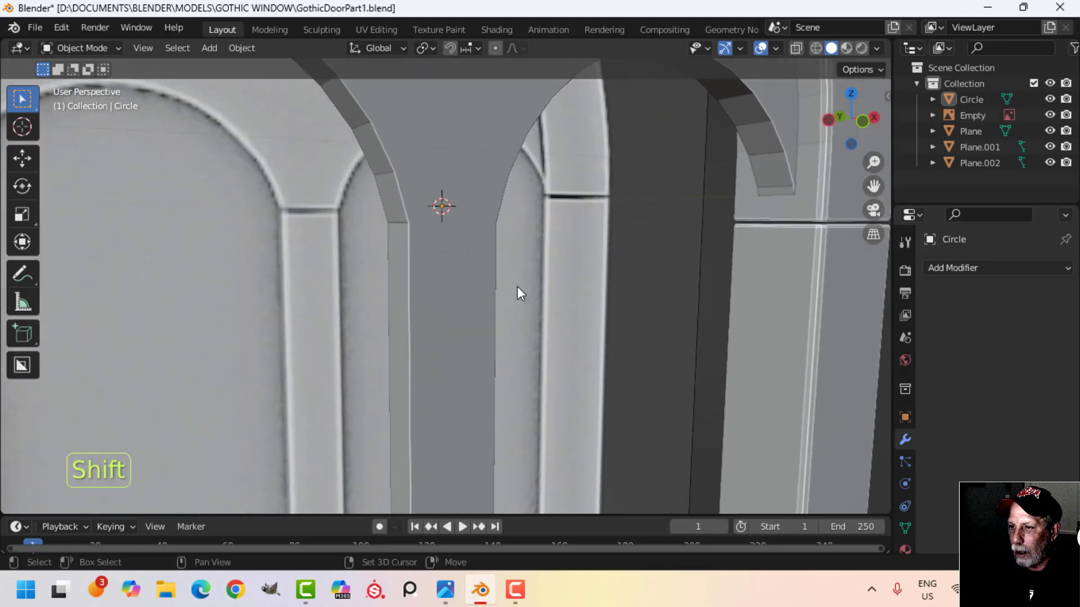
# - Separate the side, front and back faces of the centre post from the twin-arch panel into their own object
pyautogui.click(467, 271)
pyautogui.press('Tab')
pyautogui.scroll(-3, 458, 284)
pyautogui.hotkey('alt', 'a')
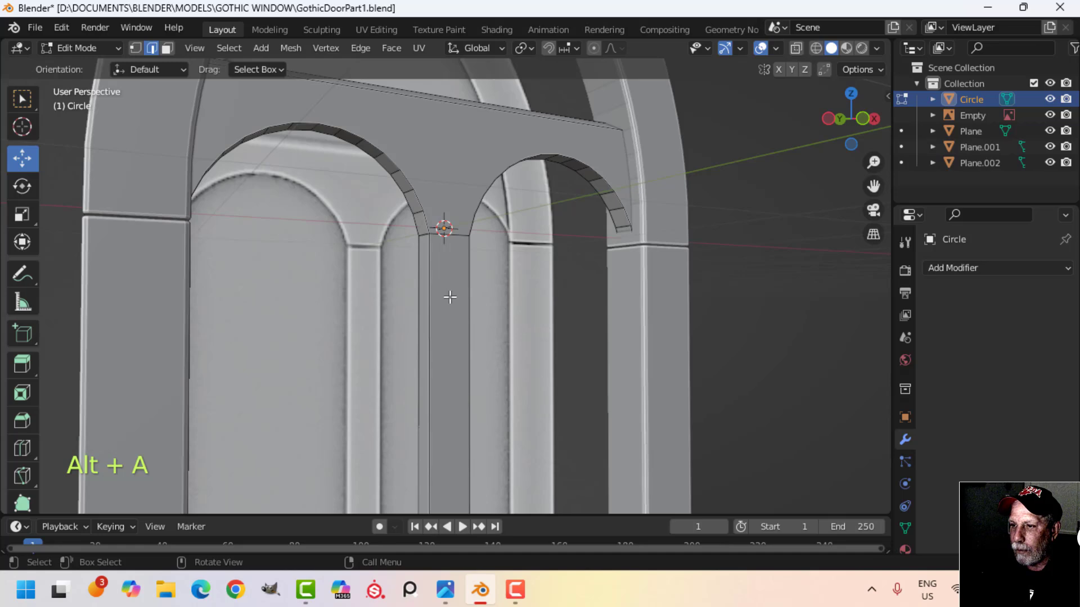
pyautogui.scroll(-3, 449, 297)
pyautogui.keyDown('shift'); pyautogui.moveTo(450, 297); pyautogui.dragTo(476, 234, button='middle'); pyautogui.keyUp('shift')
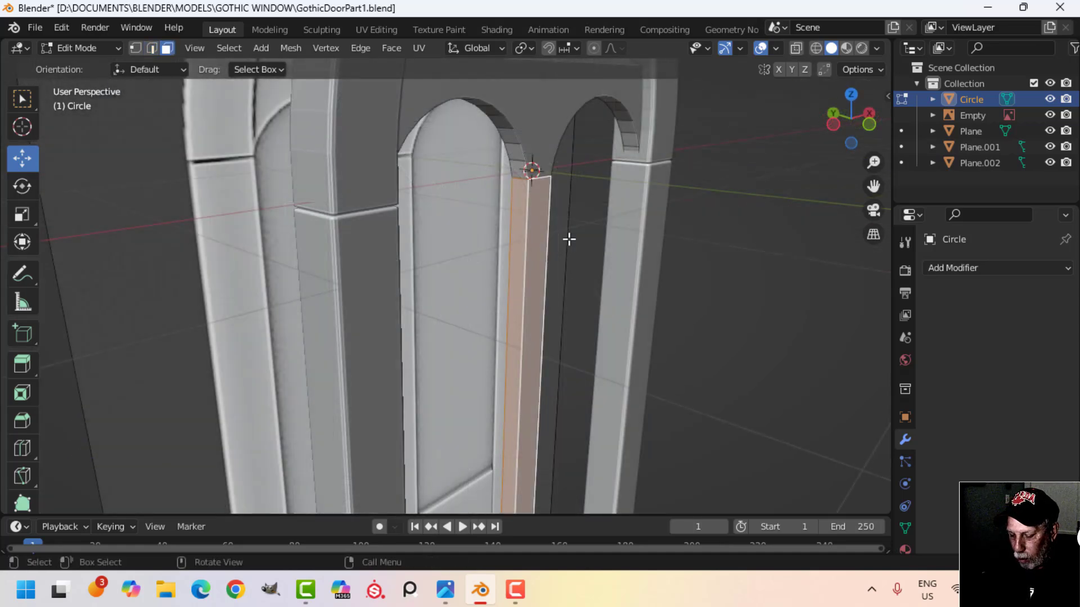
pyautogui.scroll(-3, 565, 267)
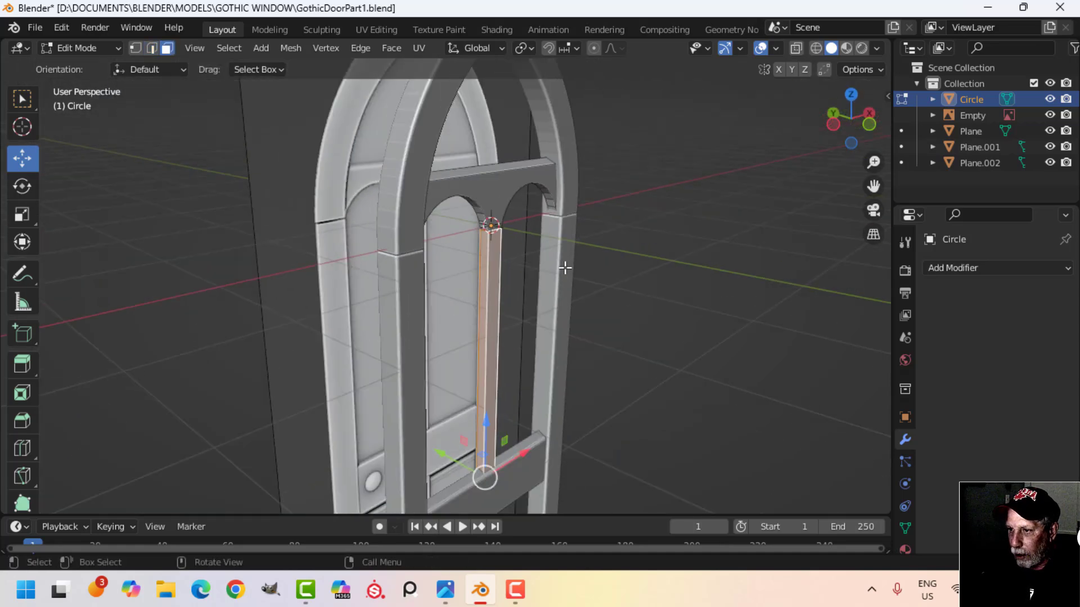
pyautogui.keyDown('shift'); pyautogui.moveTo(564, 268); pyautogui.dragTo(535, 226, button='middle'); pyautogui.keyUp('shift')
pyautogui.press('p')
pyautogui.click(534, 226)
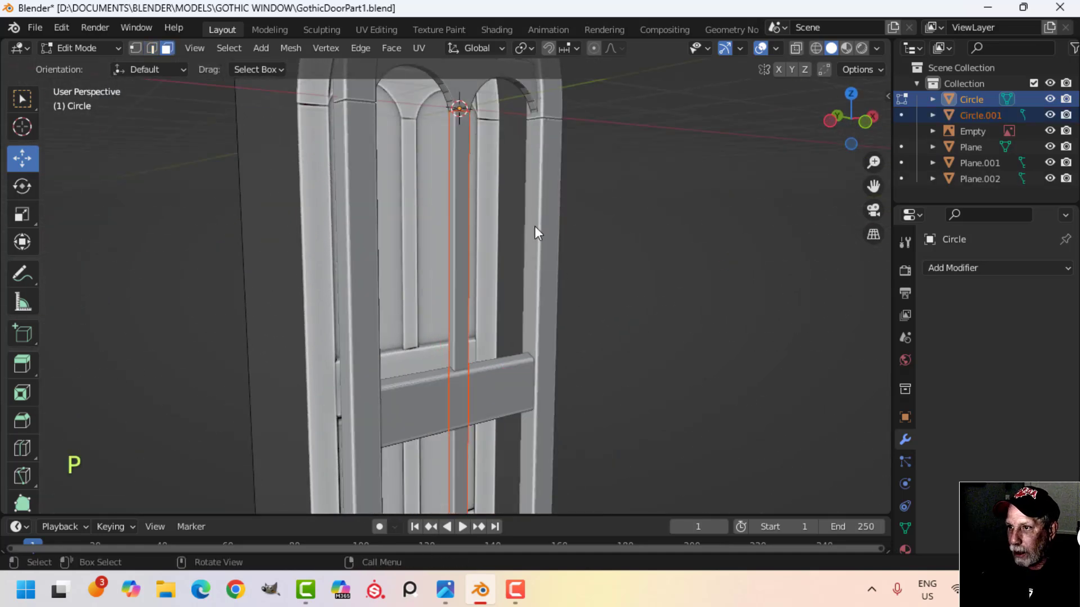
pyautogui.press('Tab')
# - Isolate the separated centre post in local view and dissolve the vertical seam edge on its back side
pyautogui.click(461, 181)
pyautogui.press('/')
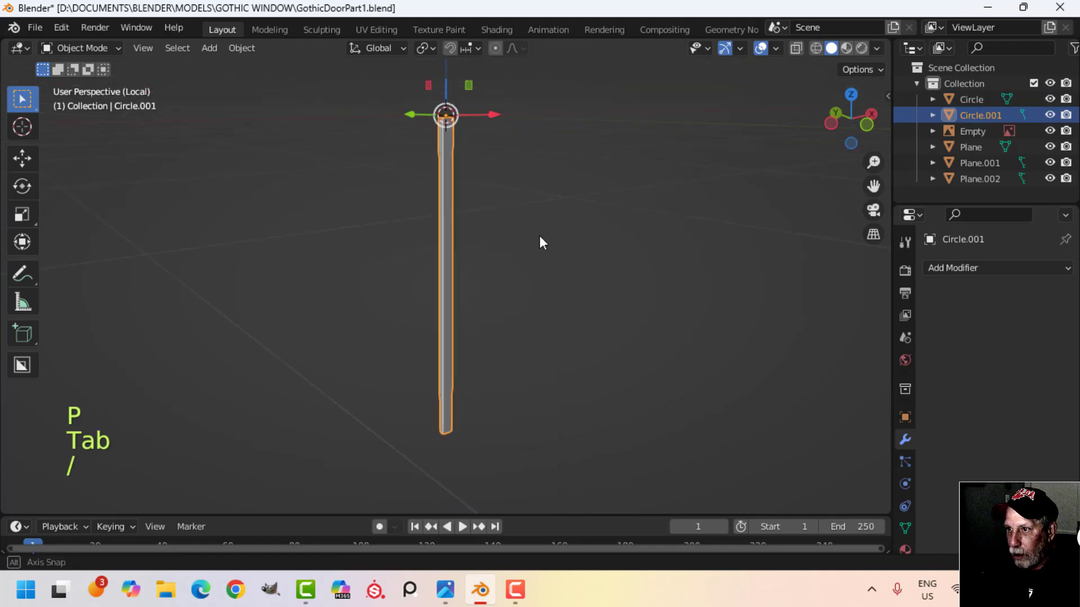
pyautogui.moveTo(540, 242); pyautogui.dragTo(470, 337, button='middle')
pyautogui.press('Tab')
pyautogui.scroll(6, 410, 322)
pyautogui.keyDown('shift'); pyautogui.moveTo(433, 306); pyautogui.dragTo(442, 339, button='middle'); pyautogui.keyUp('shift')
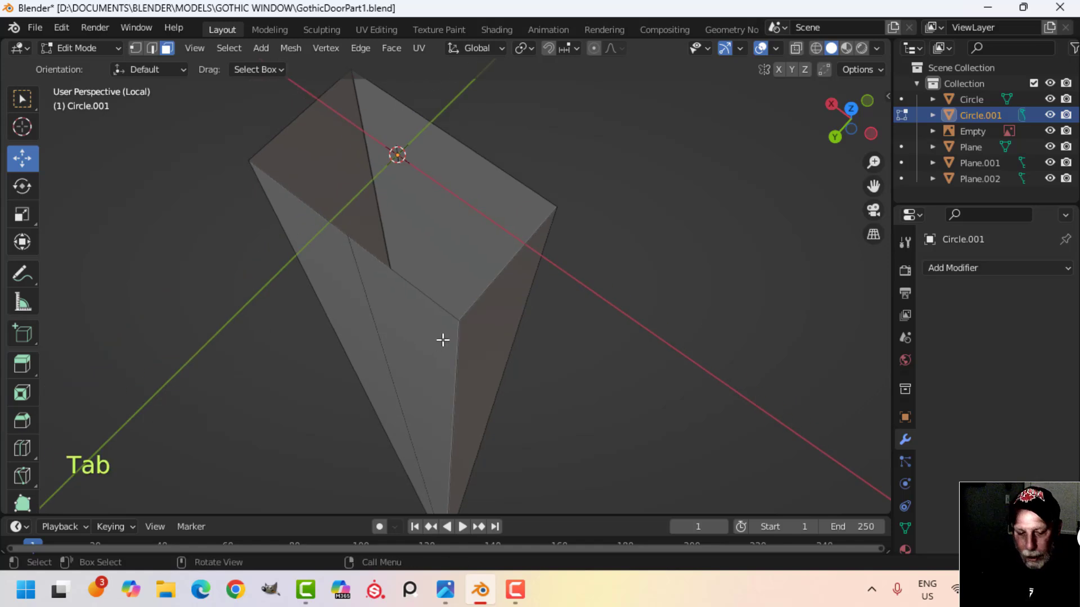
pyautogui.click(362, 298)
pyautogui.press('x')
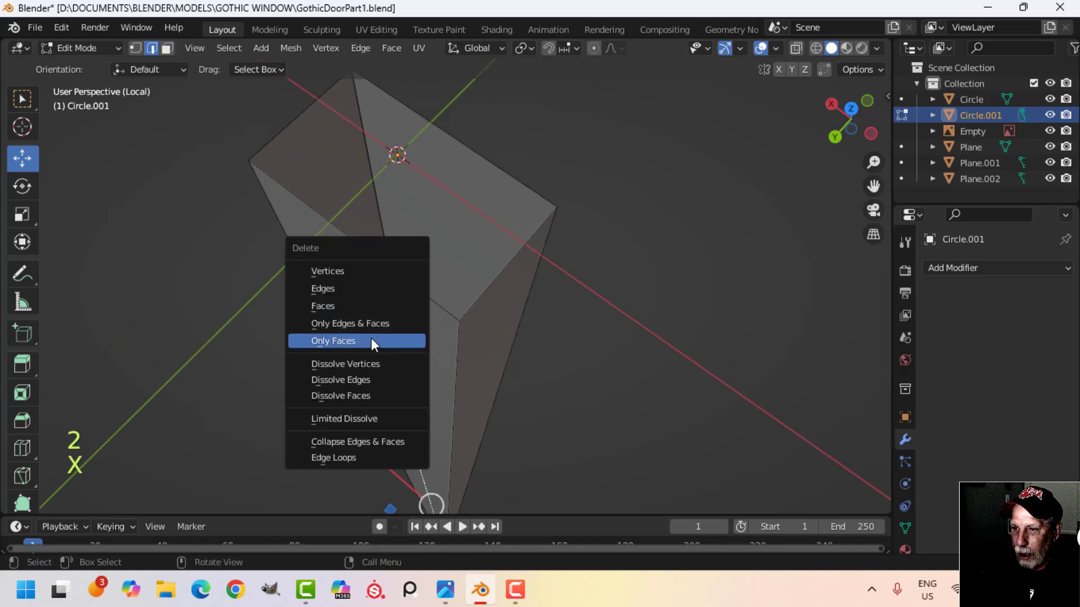
pyautogui.click(369, 381)
# - Delete the back face of the isolated centre post
pyautogui.scroll(-6, 409, 332)
pyautogui.moveTo(415, 325)
pyautogui.mouseDown(button='middle')
pyautogui.moveTo(213, 291)
pyautogui.moveTo(415, 326)
pyautogui.mouseUp(button='middle')
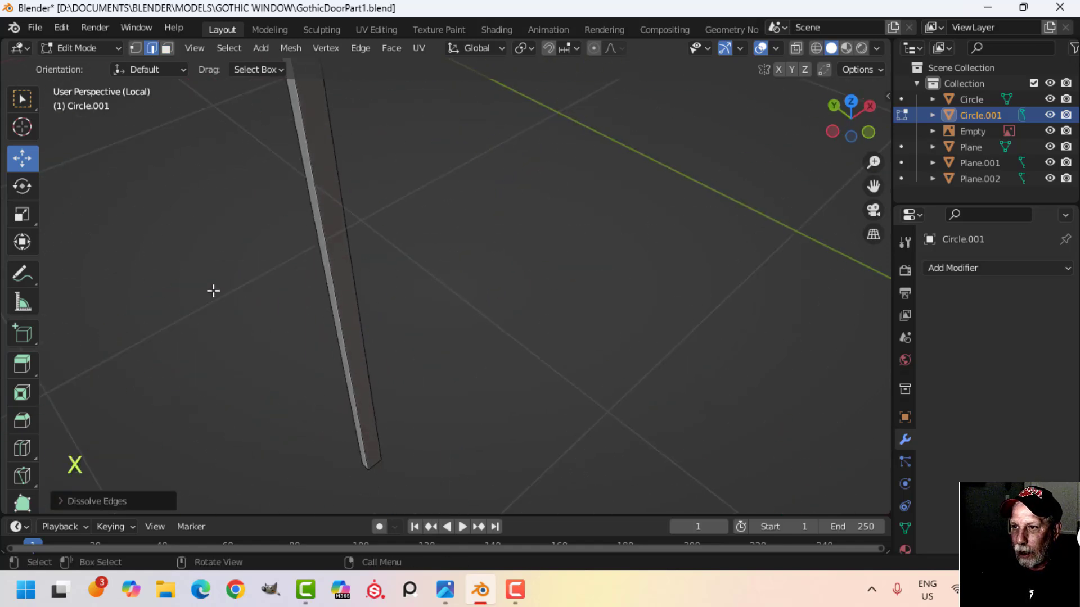
pyautogui.click(421, 308)
pyautogui.press('x')
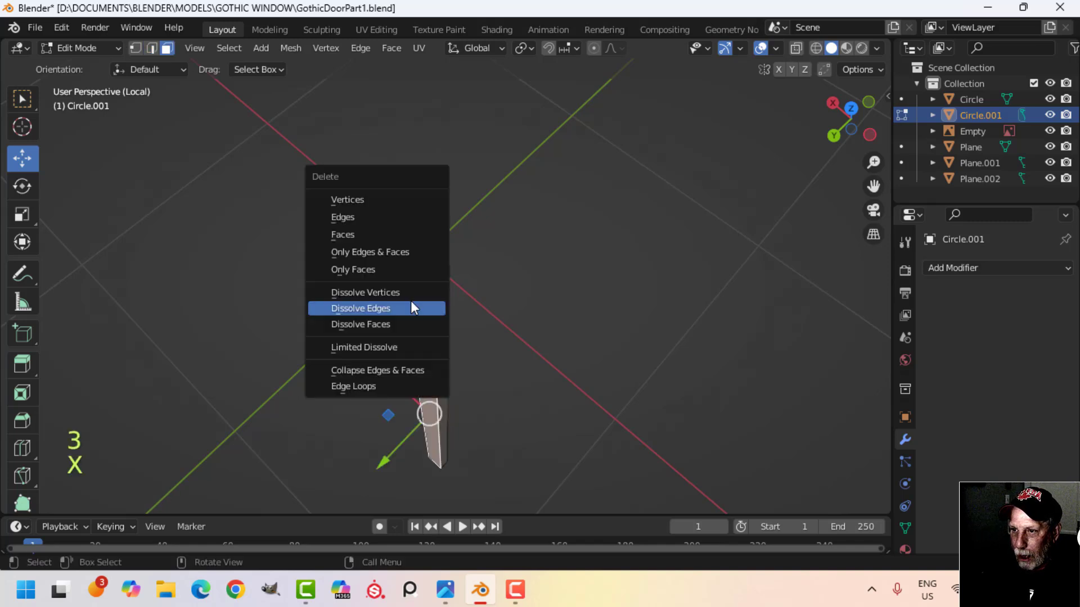
pyautogui.click(366, 234)
# - Try to move the isolated post's side face along the Y axis and undo the move
pyautogui.scroll(5, 495, 337)
pyautogui.keyDown('shift'); pyautogui.moveTo(496, 314); pyautogui.dragTo(473, 400, button='middle'); pyautogui.keyUp('shift')
pyautogui.keyDown('shift'); pyautogui.moveTo(473, 399); pyautogui.dragTo(458, 450, button='middle'); pyautogui.keyUp('shift')
pyautogui.scroll(4, 362, 362)
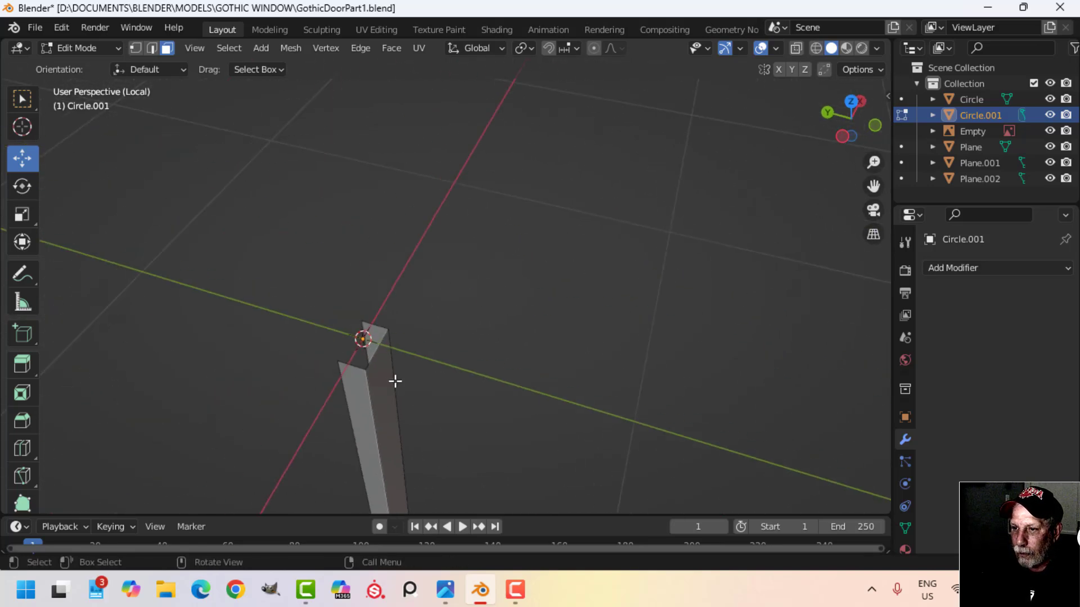
pyautogui.click(388, 381)
pyautogui.keyDown('shift'); pyautogui.moveTo(442, 404); pyautogui.dragTo(478, 380, button='middle'); pyautogui.keyUp('shift')
pyautogui.scroll(-2, 478, 384)
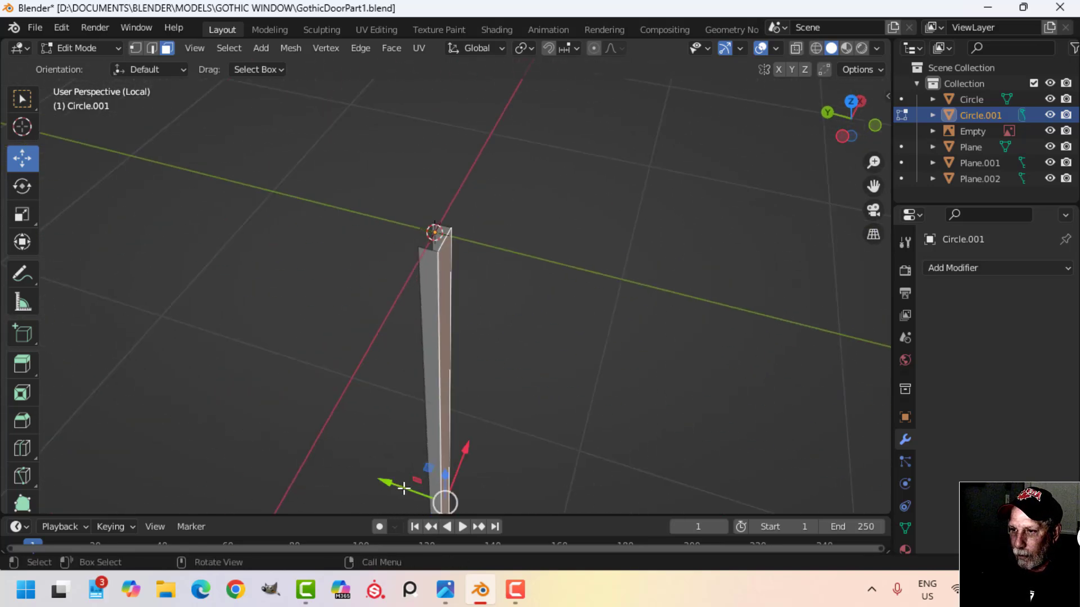
pyautogui.moveTo(404, 488); pyautogui.dragTo(414, 491)
pyautogui.hotkey('ctrl', 'z')
pyautogui.moveTo(543, 416); pyautogui.dragTo(480, 388, button='middle')
pyautogui.keyDown('shift'); pyautogui.moveTo(383, 302); pyautogui.dragTo(448, 334, button='middle'); pyautogui.keyUp('shift')
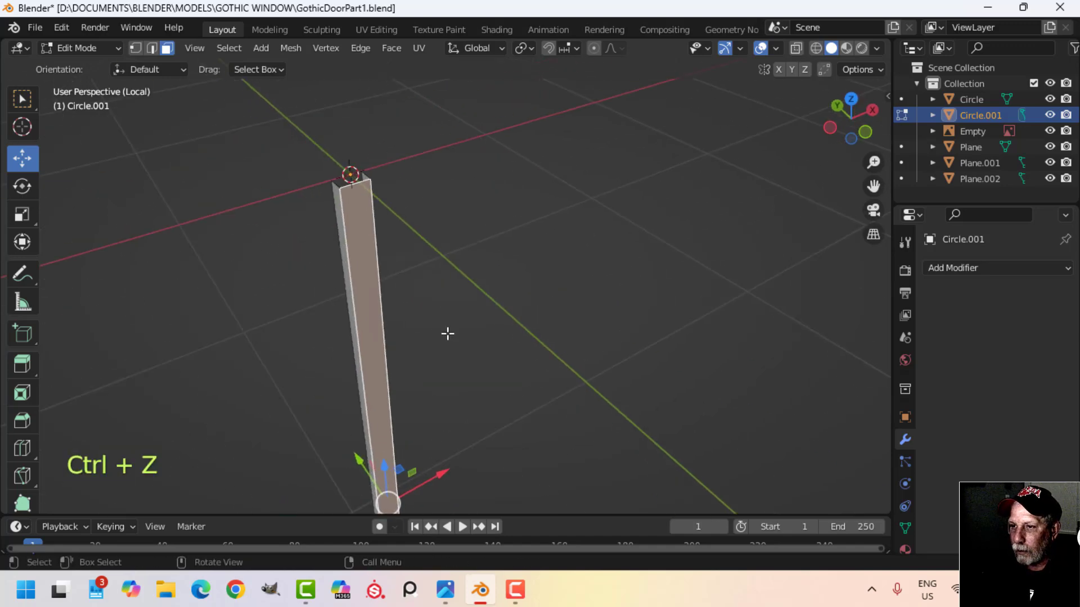
# - Leave local view and reopen the centre post for editing in front view with nothing selected
pyautogui.hotkey('alt', 'a')
pyautogui.press('Tab')
pyautogui.press('/')
pyautogui.keyDown('shift'); pyautogui.moveTo(501, 284); pyautogui.dragTo(497, 339, button='middle'); pyautogui.keyUp('shift')
pyautogui.scroll(3, 523, 253)
pyautogui.hotkey('alt', 'a')
pyautogui.keyDown('shift'); pyautogui.moveTo(543, 202); pyautogui.dragTo(499, 336, button='middle'); pyautogui.keyUp('shift')
pyautogui.scroll(3, 498, 333)
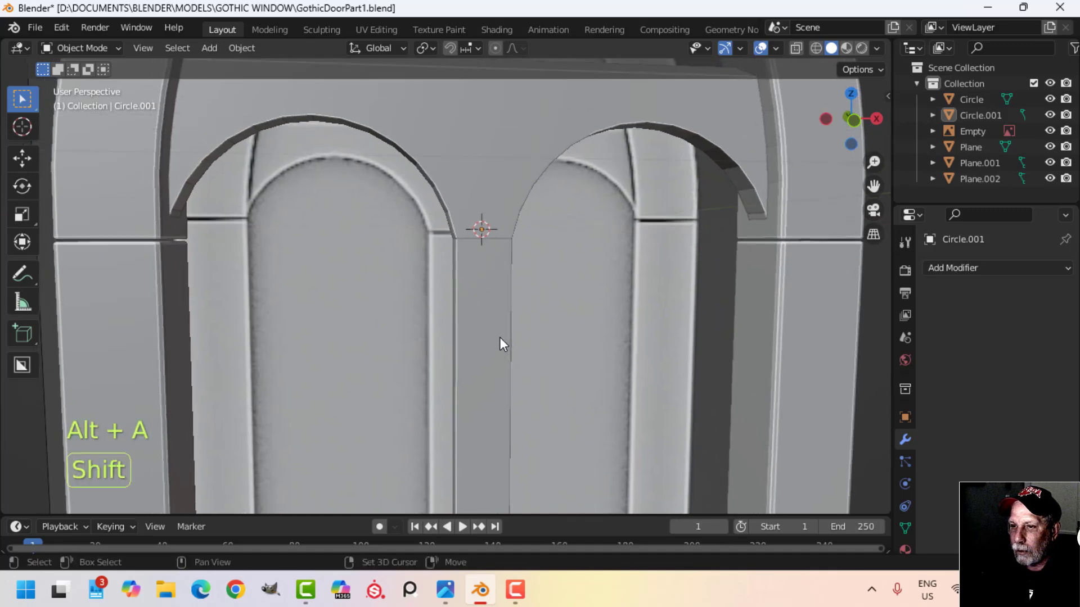
pyautogui.press('KP_1')
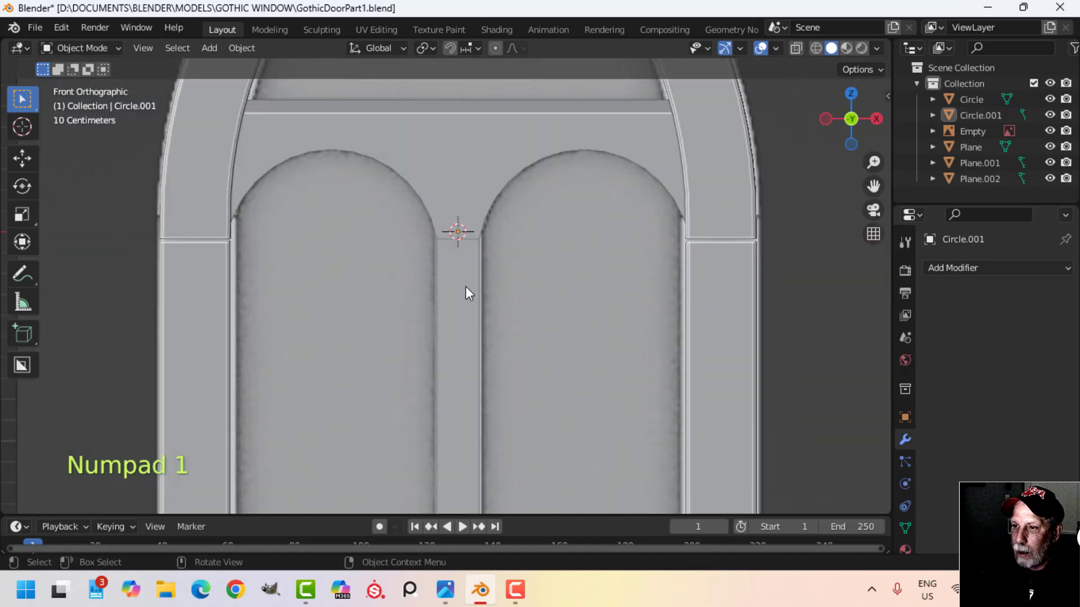
pyautogui.click(481, 292)
pyautogui.press('Tab')
pyautogui.hotkey('alt', 'a')
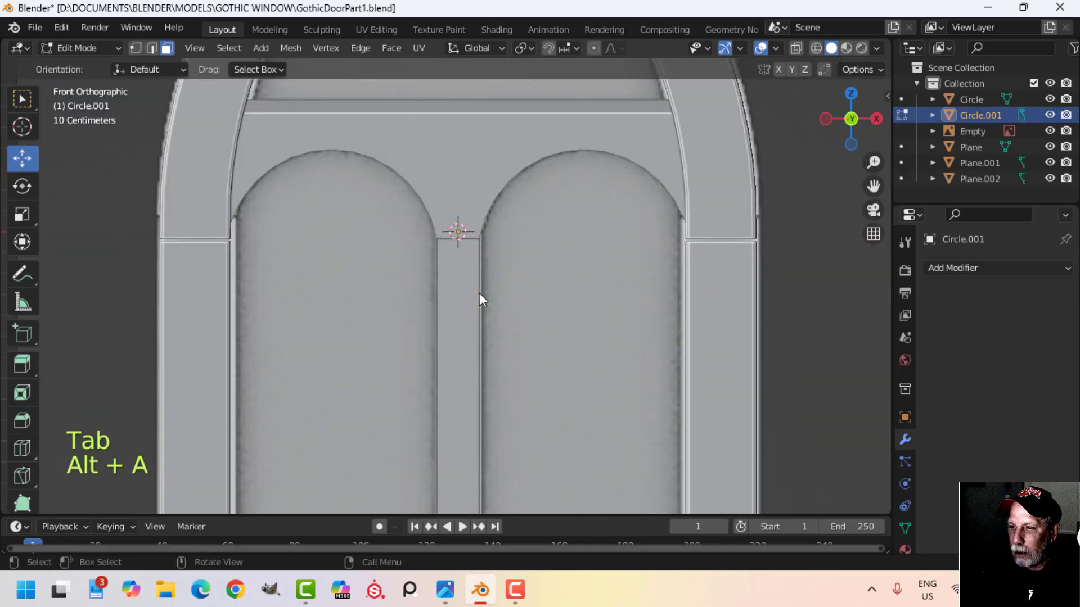
# - Compare the top of the centre post with the reference image in wireframe and return to solid shading
pyautogui.press('z')
pyautogui.click(385, 293)
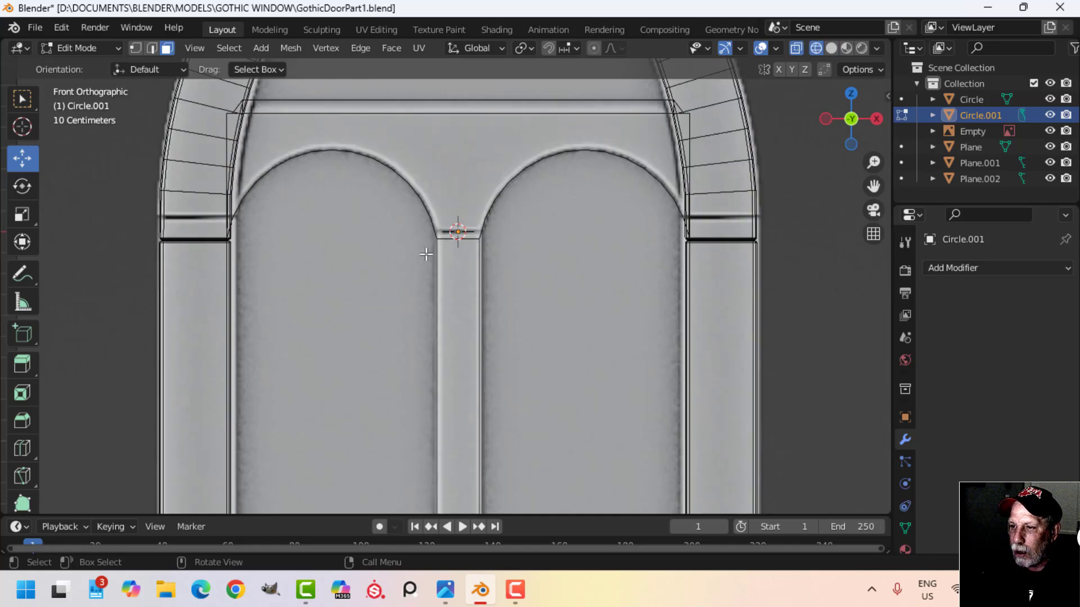
pyautogui.press('z')
pyautogui.click(536, 254)
pyautogui.keyDown('shift'); pyautogui.moveTo(551, 84); pyautogui.dragTo(571, 96, button='middle'); pyautogui.keyUp('shift')
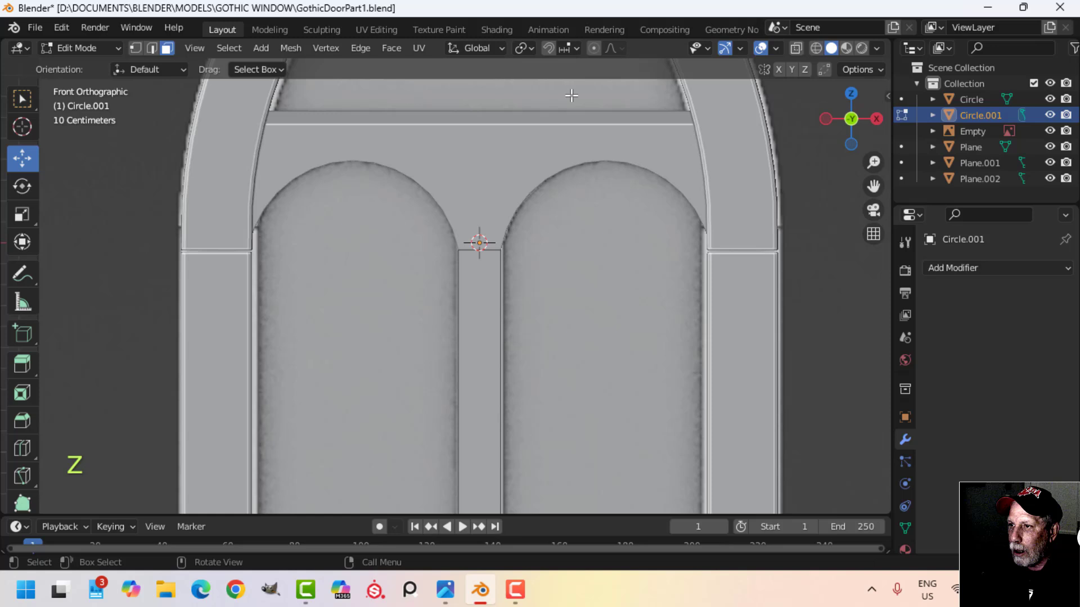
# - Set the snap target to Edge and lower the post's top edges about 0.017 m, snapped to the side frame's seam
pyautogui.click(571, 49)
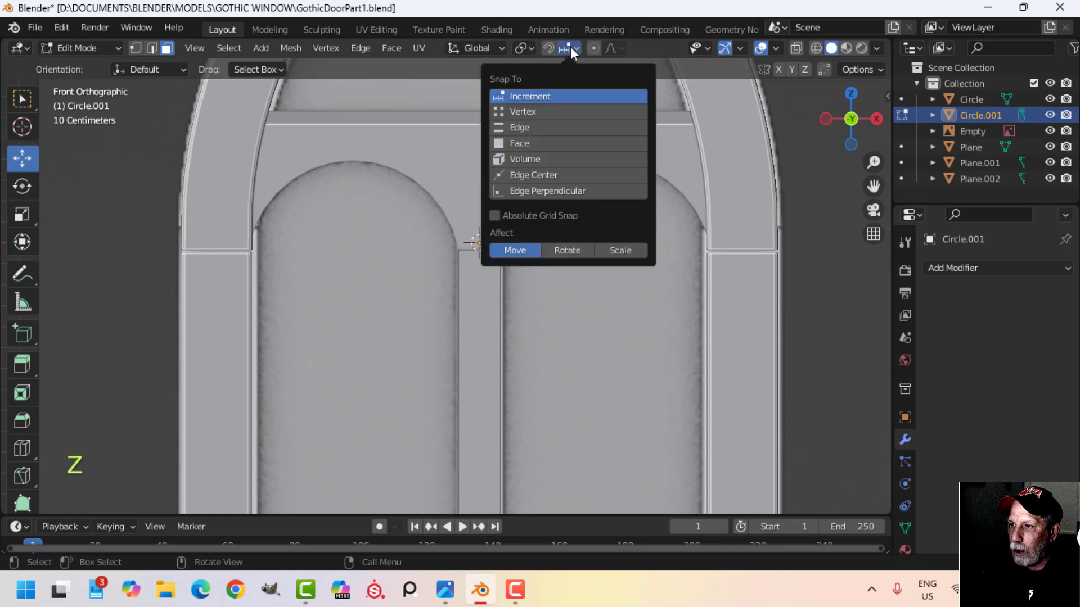
pyautogui.click(533, 127)
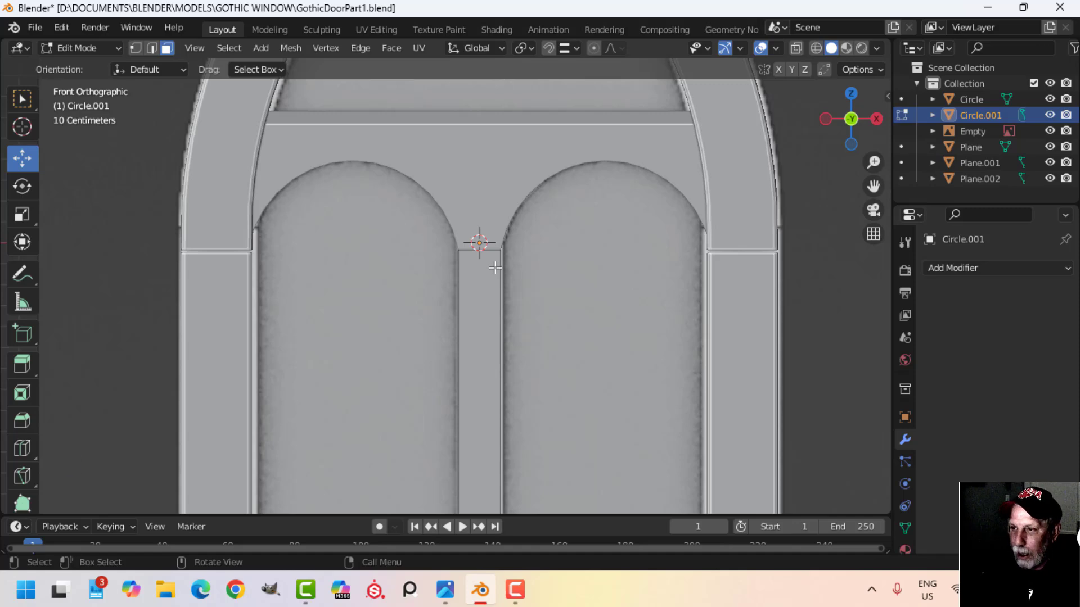
pyautogui.moveTo(518, 278); pyautogui.dragTo(579, 311, button='middle')
pyautogui.press('KP_1')
pyautogui.scroll(3, 578, 311)
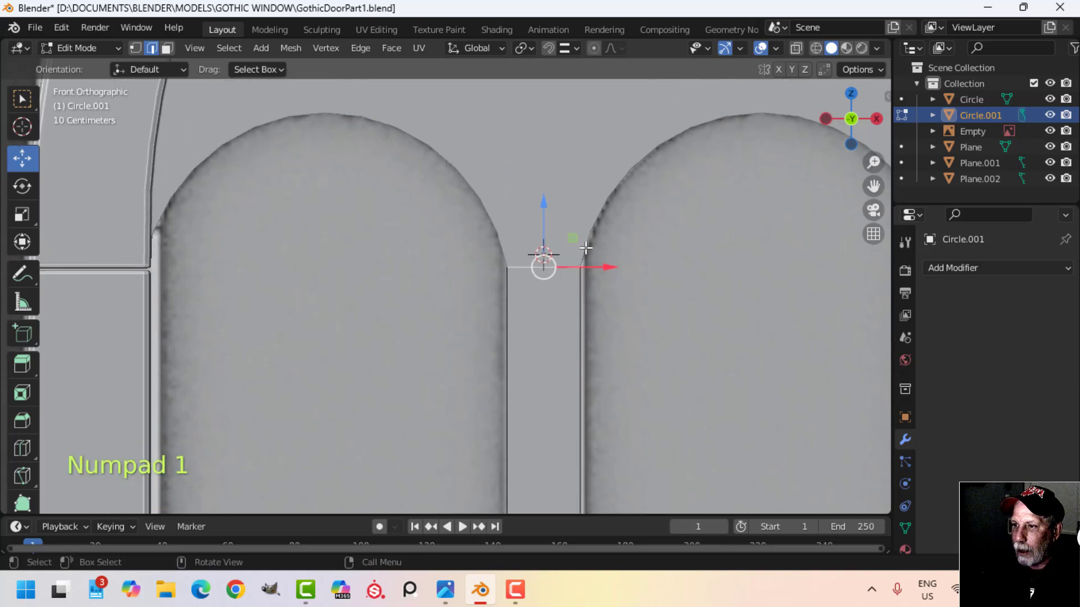
pyautogui.moveTo(541, 203); pyautogui.dragTo(538, 228)
pyautogui.keyDown('ctrl'); pyautogui.moveTo(265, 265); pyautogui.dragTo(129, 280); pyautogui.keyUp('ctrl')
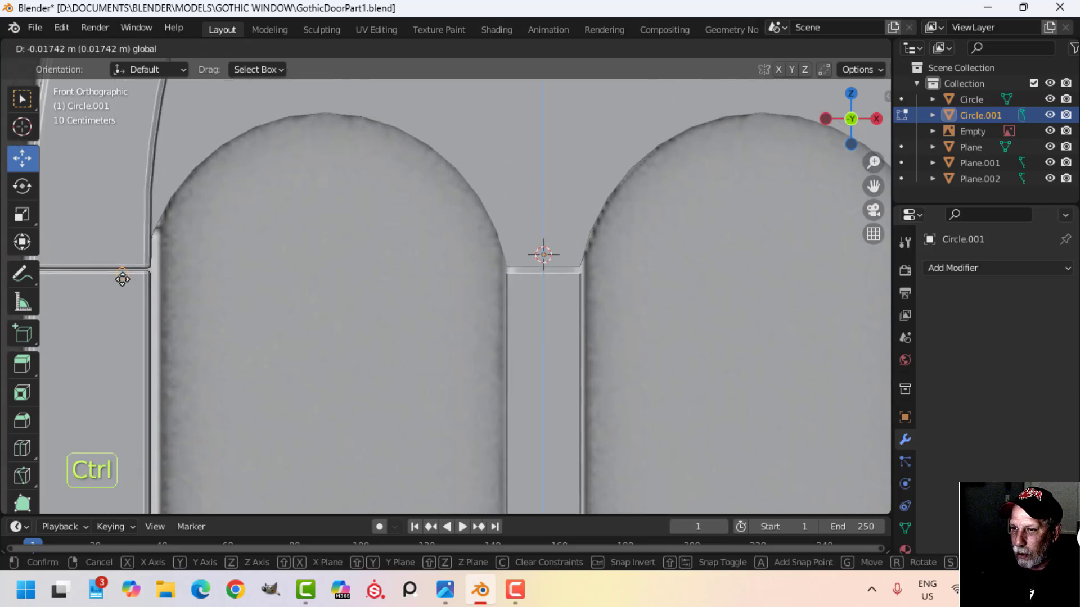
pyautogui.keyDown('ctrl'); pyautogui.moveTo(122, 279); pyautogui.dragTo(123, 279); pyautogui.keyUp('ctrl')
# - Close the open top of the centre post by filling its boundary edge loop with a face
pyautogui.moveTo(634, 333); pyautogui.dragTo(688, 321, button='middle')
pyautogui.hotkey('alt', 'a')
pyautogui.keyDown('alt'); pyautogui.keyDown('shift'); pyautogui.click(642, 293); pyautogui.keyUp('shift'); pyautogui.keyUp('alt')
pyautogui.press('f')
pyautogui.hotkey('alt', 'a')
pyautogui.moveTo(636, 337); pyautogui.dragTo(598, 257, button='middle')
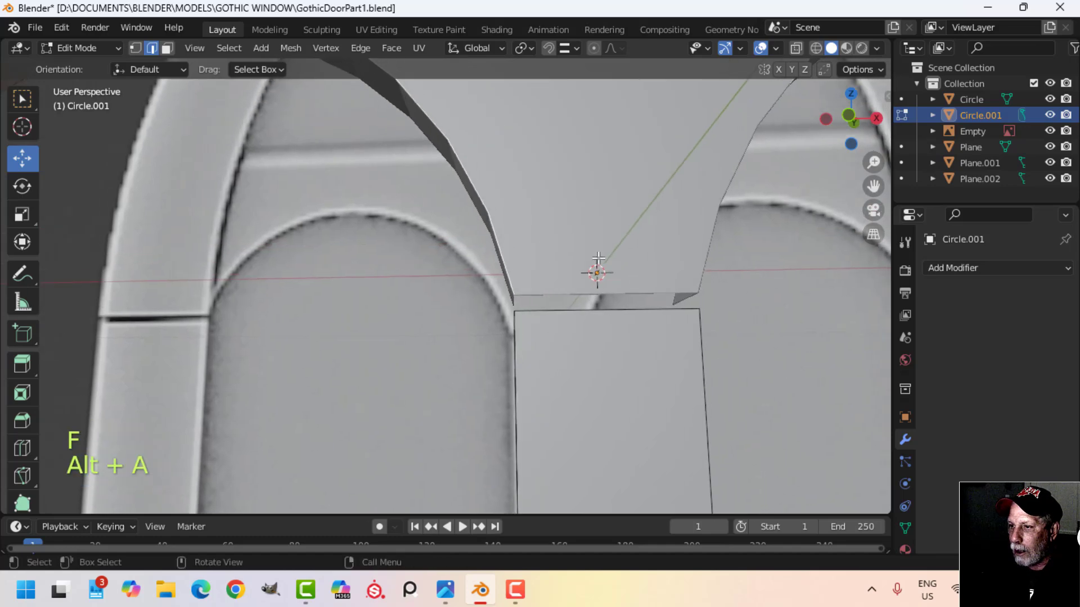
# - Open the twin-arch panel for editing and examine the gap between it and the post from the front and in perspective
pyautogui.press('Tab')
pyautogui.click(593, 226)
pyautogui.press('Tab')
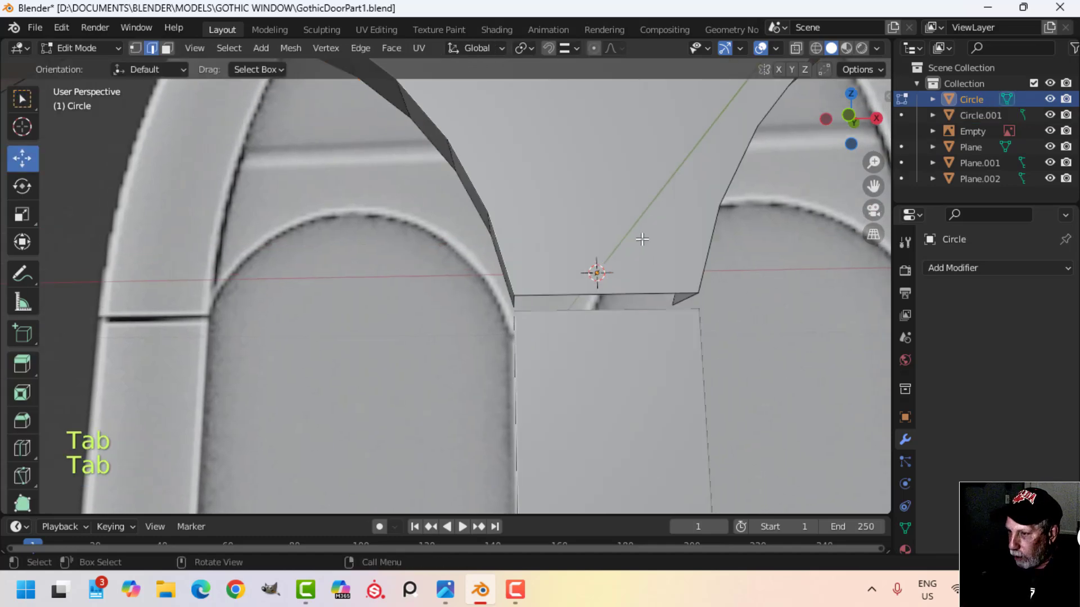
pyautogui.press('KP_1')
pyautogui.press('KP_1')
pyautogui.scroll(3, 562, 270)
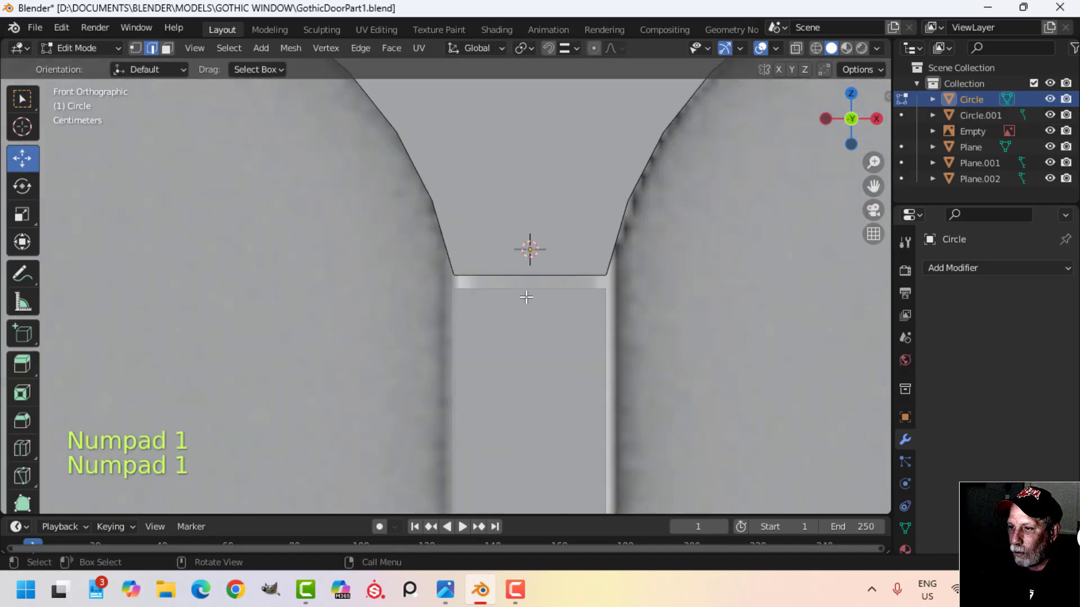
pyautogui.moveTo(526, 295); pyautogui.dragTo(579, 332, button='middle')
pyautogui.scroll(-4, 624, 337)
pyautogui.keyDown('shift'); pyautogui.moveTo(687, 343); pyautogui.dragTo(594, 282, button='middle'); pyautogui.keyUp('shift')
pyautogui.scroll(2, 595, 282)
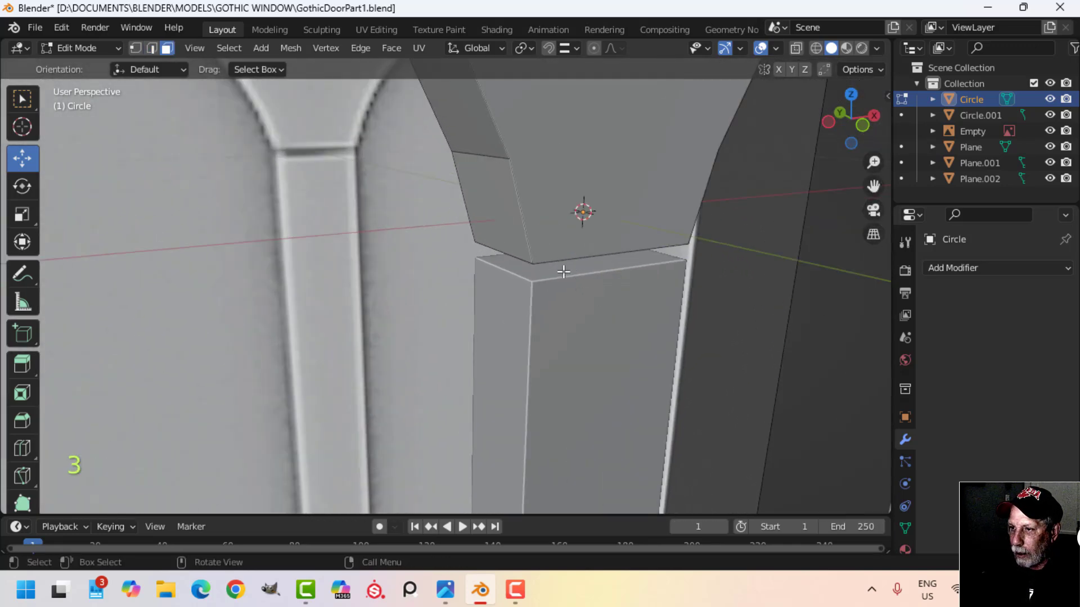
# - Bevel the edges of the centre post's top face with 2 segments, about 0.0086 m wide
pyautogui.press('Tab')
pyautogui.click(578, 314)
pyautogui.press('Tab')
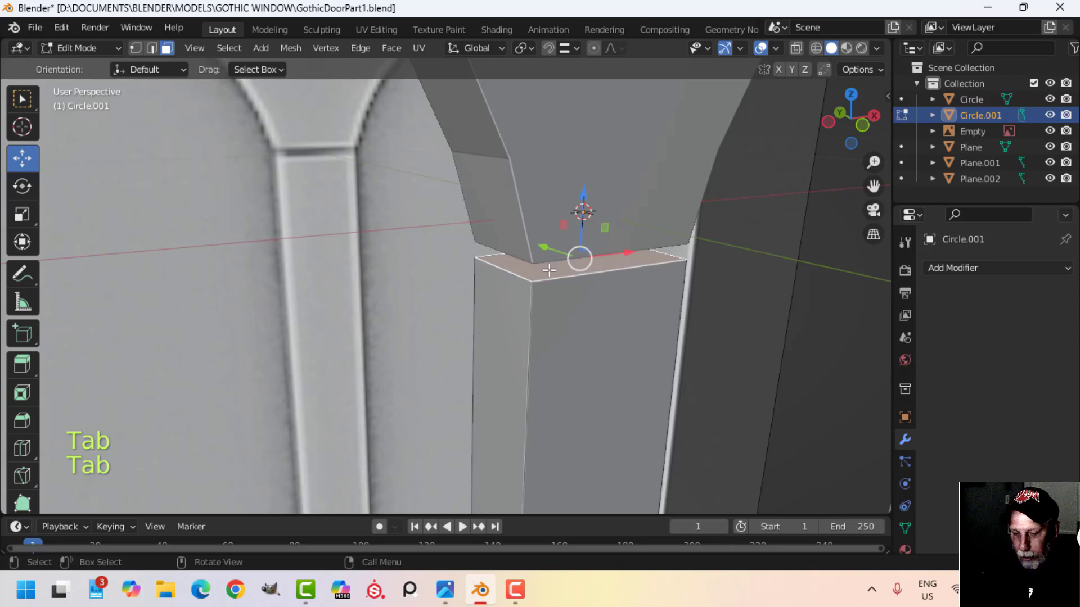
pyautogui.moveTo(642, 349); pyautogui.dragTo(675, 332, button='middle')
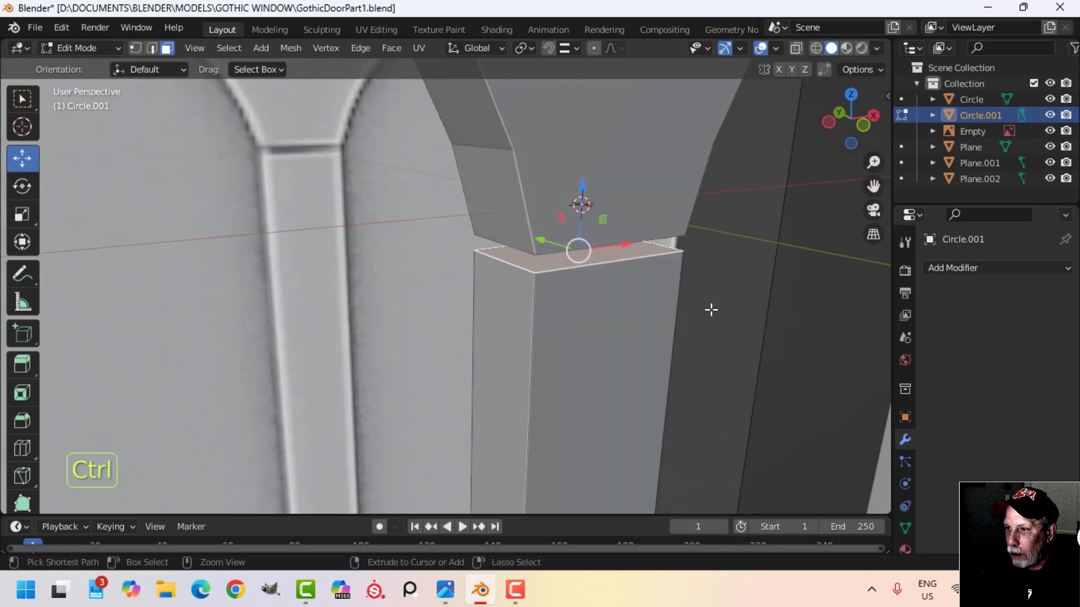
pyautogui.hotkey('ctrl', 'b')
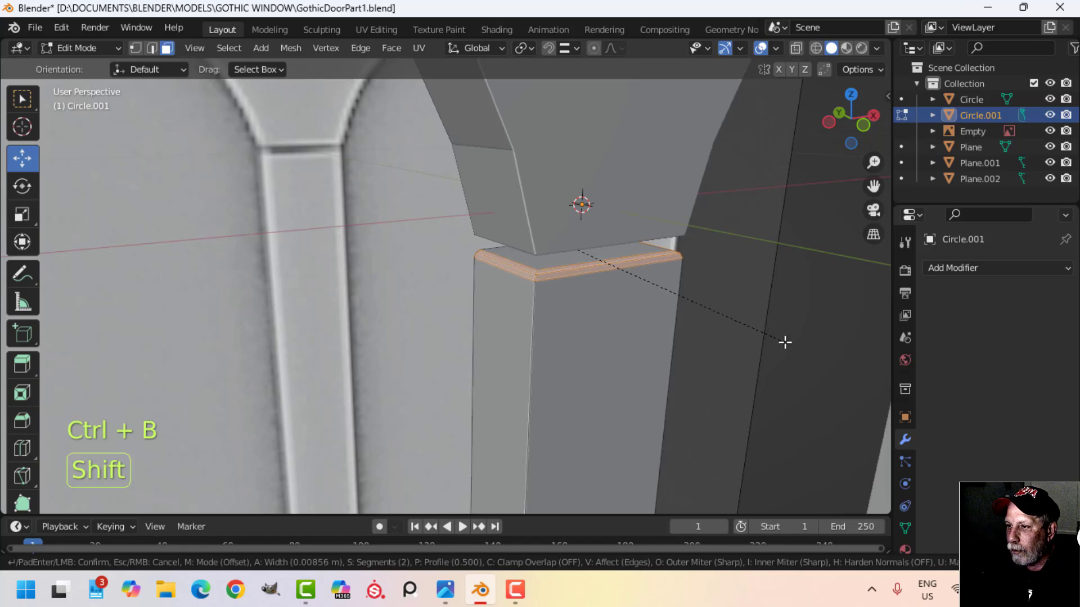
pyautogui.click(785, 342)
pyautogui.press('Tab')
# - Lower the twin-arch panel's bottom centre vertices slightly along Z to narrow the gap above the post
pyautogui.moveTo(713, 325); pyautogui.dragTo(547, 292, button='middle')
pyautogui.hotkey('alt', 'a')
pyautogui.keyDown('shift'); pyautogui.moveTo(436, 245); pyautogui.dragTo(540, 284, button='middle'); pyautogui.keyUp('shift')
pyautogui.click(510, 199)
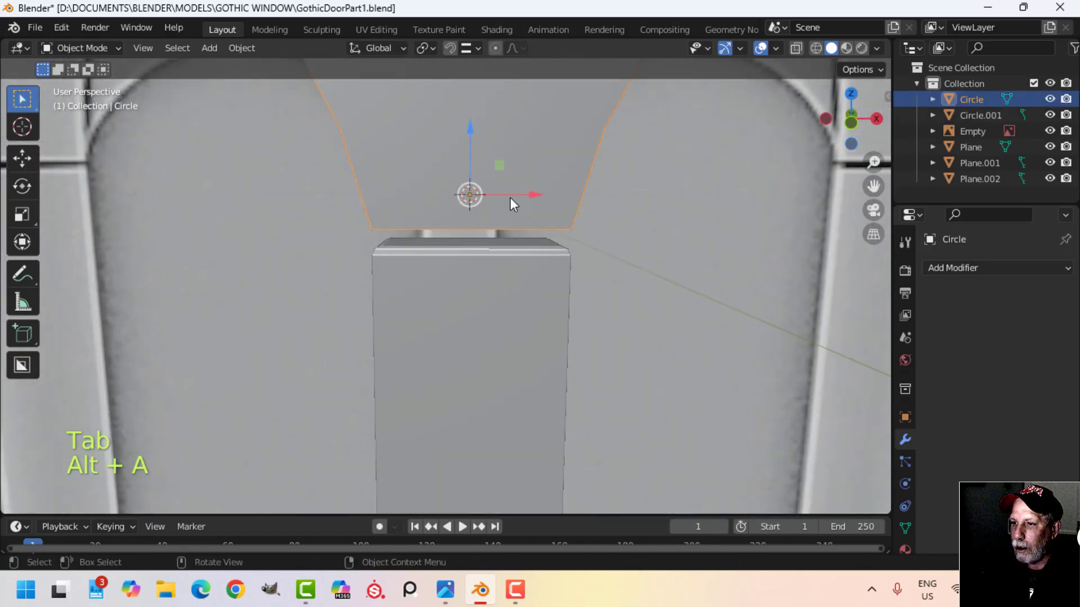
pyautogui.press('KP_1')
pyautogui.press('Tab')
pyautogui.press('z')
pyautogui.click(472, 209)
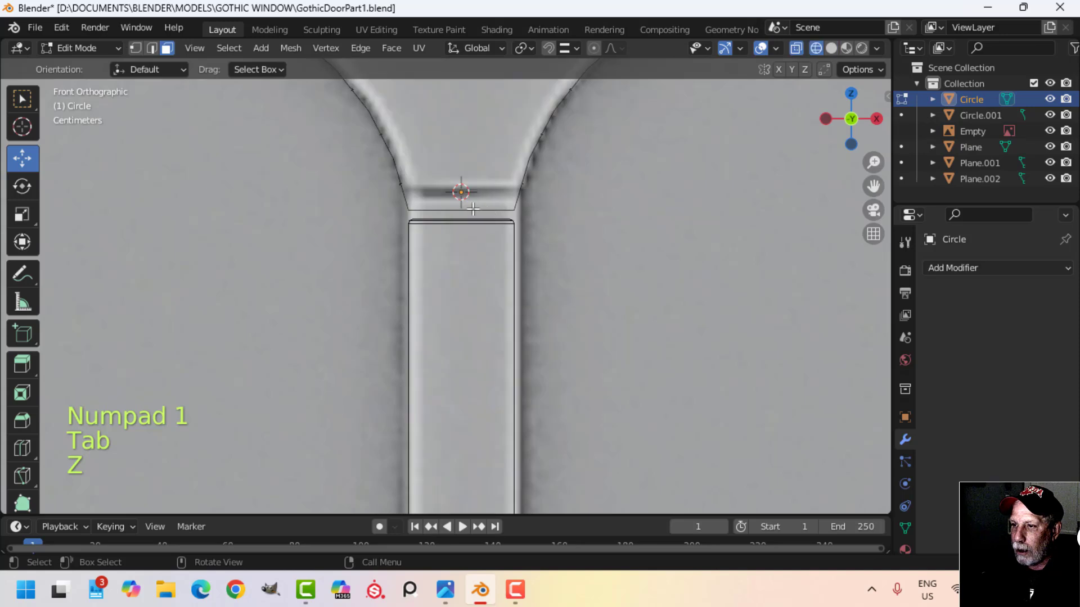
pyautogui.press('b')
pyautogui.moveTo(378, 196); pyautogui.dragTo(491, 213)
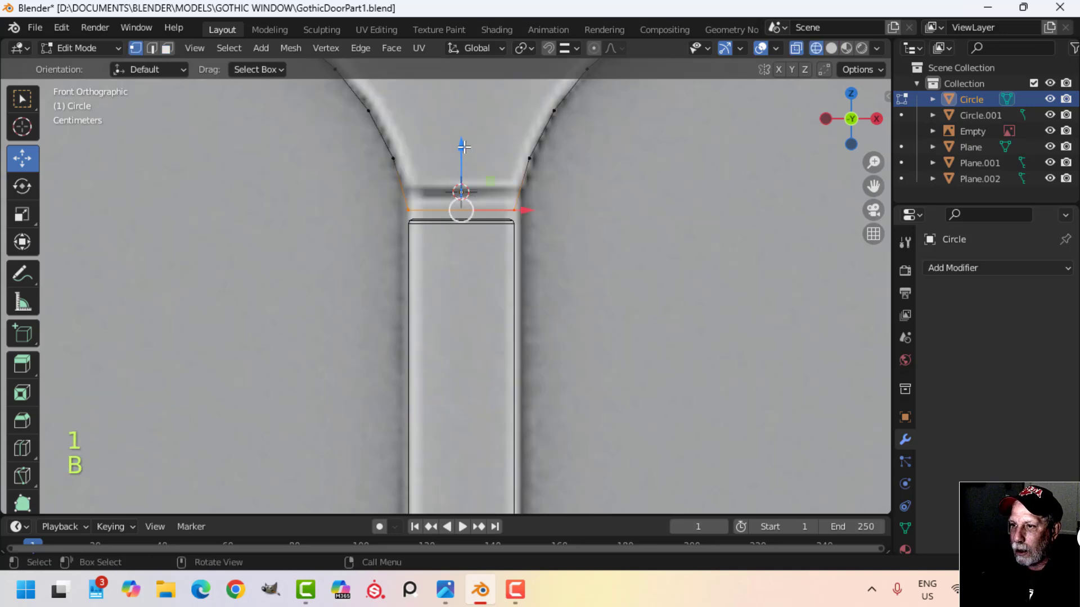
pyautogui.moveTo(464, 147); pyautogui.dragTo(465, 157)
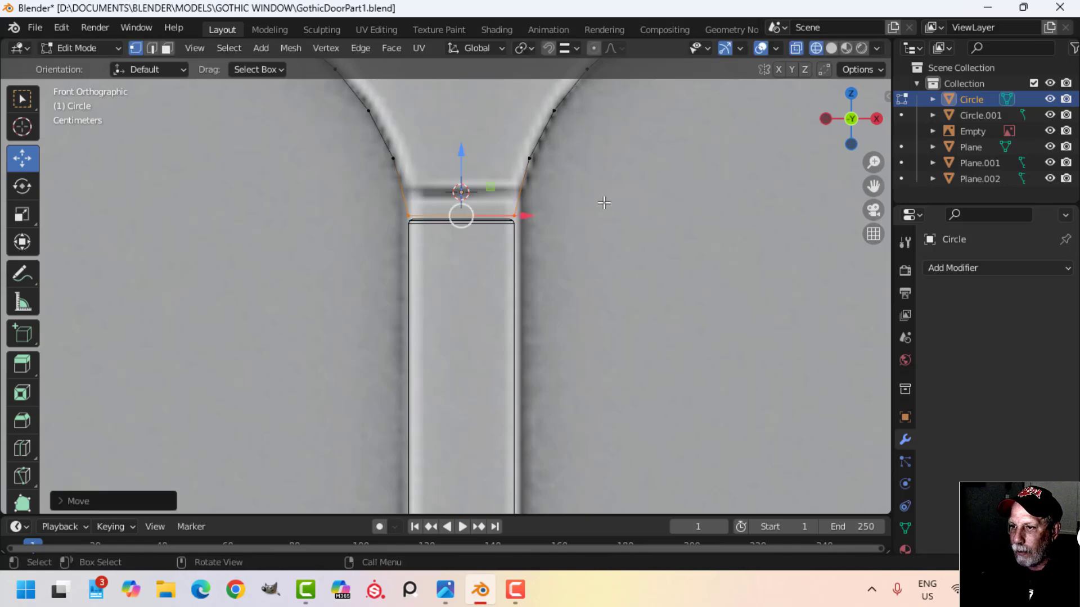
# - Return to solid shading and bevel the panel's bottom centre face above the post with 2 segments
pyautogui.press('z')
pyautogui.click(707, 218)
pyautogui.keyDown('shift'); pyautogui.moveTo(530, 175); pyautogui.dragTo(545, 221, button='middle'); pyautogui.keyUp('shift')
pyautogui.moveTo(524, 303); pyautogui.dragTo(541, 284, button='middle')
pyautogui.keyDown('shift'); pyautogui.moveTo(541, 285); pyautogui.dragTo(492, 331, button='middle'); pyautogui.keyUp('shift')
pyautogui.moveTo(667, 300)
pyautogui.mouseDown(button='middle')
pyautogui.moveTo(658, 308)
pyautogui.moveTo(669, 306)
pyautogui.mouseUp(button='middle')
pyautogui.hotkey('ctrl', 'b')
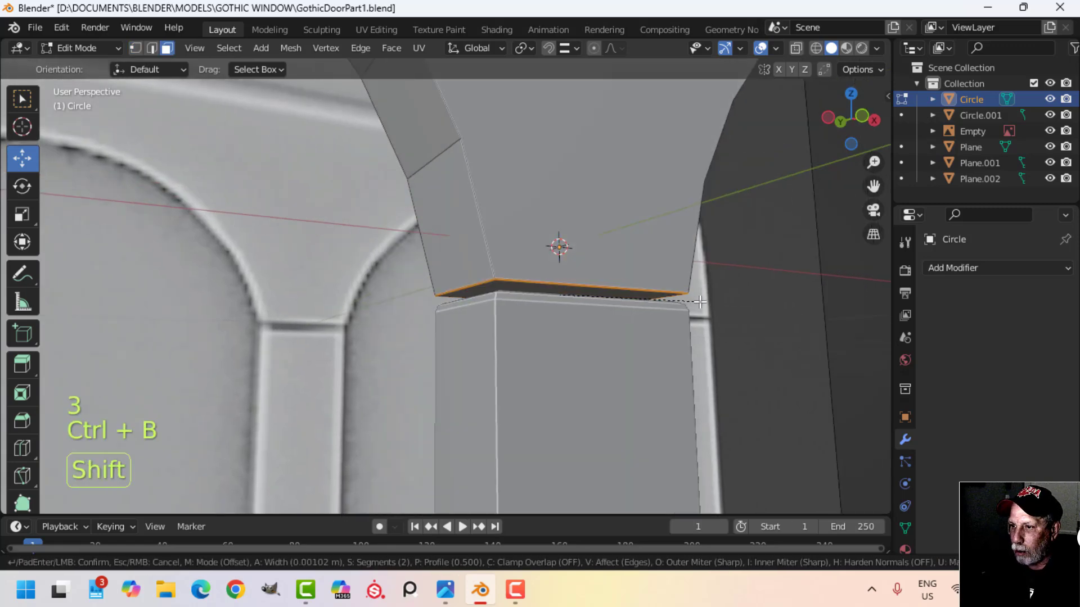
pyautogui.click(782, 300)
pyautogui.press('Tab')
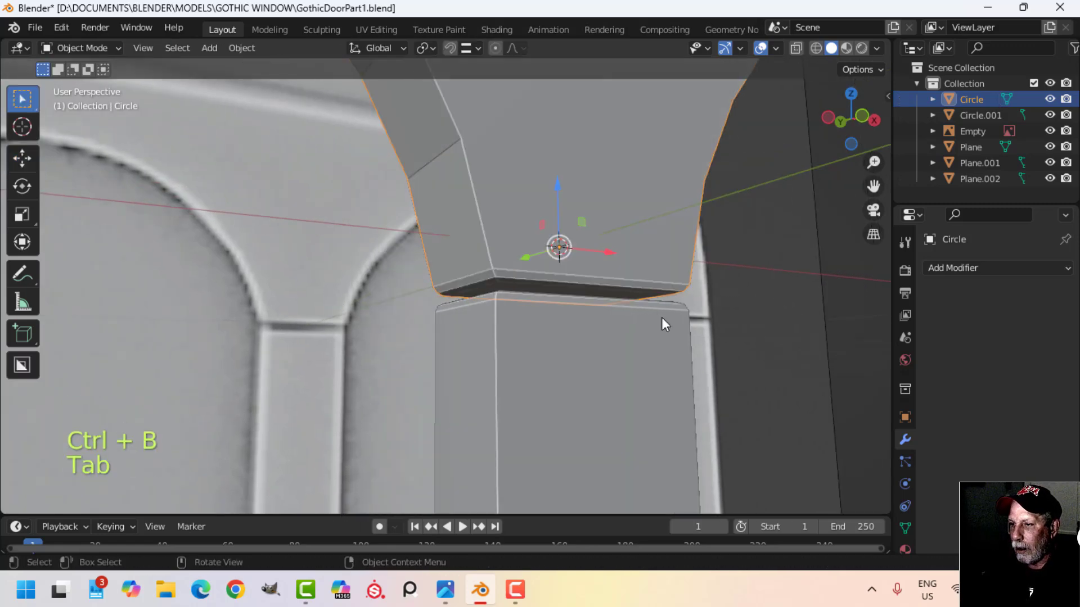
# - Select the centre post and the twin-arch panel together and isolate them in local view
pyautogui.scroll(-5, 647, 321)
pyautogui.hotkey('alt', 'a')
pyautogui.moveTo(607, 329); pyautogui.dragTo(517, 298, button='middle')
pyautogui.scroll(1, 493, 349)
pyautogui.scroll(-3, 493, 350)
pyautogui.keyDown('shift'); pyautogui.moveTo(396, 301); pyautogui.dragTo(380, 317, button='middle'); pyautogui.keyUp('shift')
pyautogui.moveTo(388, 316); pyautogui.dragTo(439, 267, button='middle')
pyautogui.scroll(-2, 415, 310)
pyautogui.moveTo(439, 267); pyautogui.dragTo(457, 275, button='middle')
pyautogui.click(457, 274)
pyautogui.keyDown('shift'); pyautogui.click(583, 221); pyautogui.keyUp('shift')
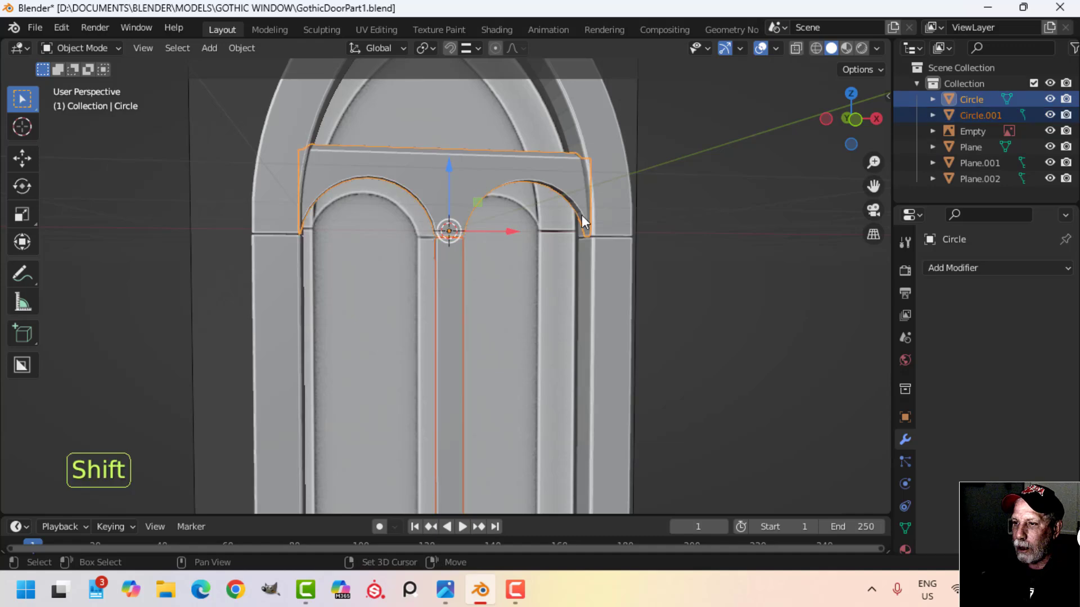
pyautogui.moveTo(524, 289); pyautogui.dragTo(463, 330, button='middle')
pyautogui.press('KP_Divide')
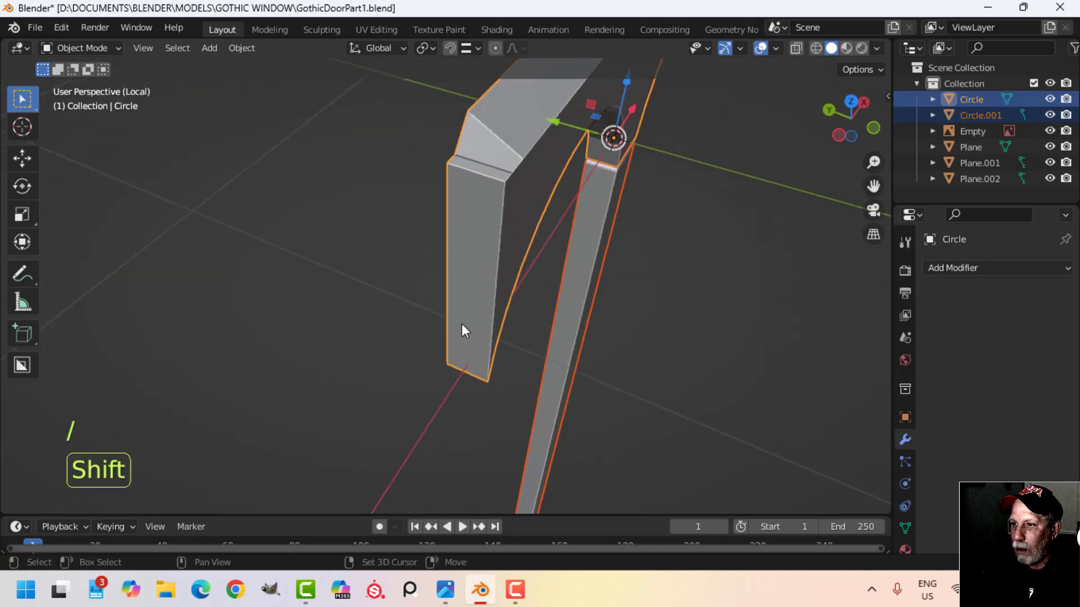
# - Delete the hidden top, corner and outer side faces of the twin-arch panel
pyautogui.press('Tab')
pyautogui.hotkey('alt', 'a')
pyautogui.click(484, 219)
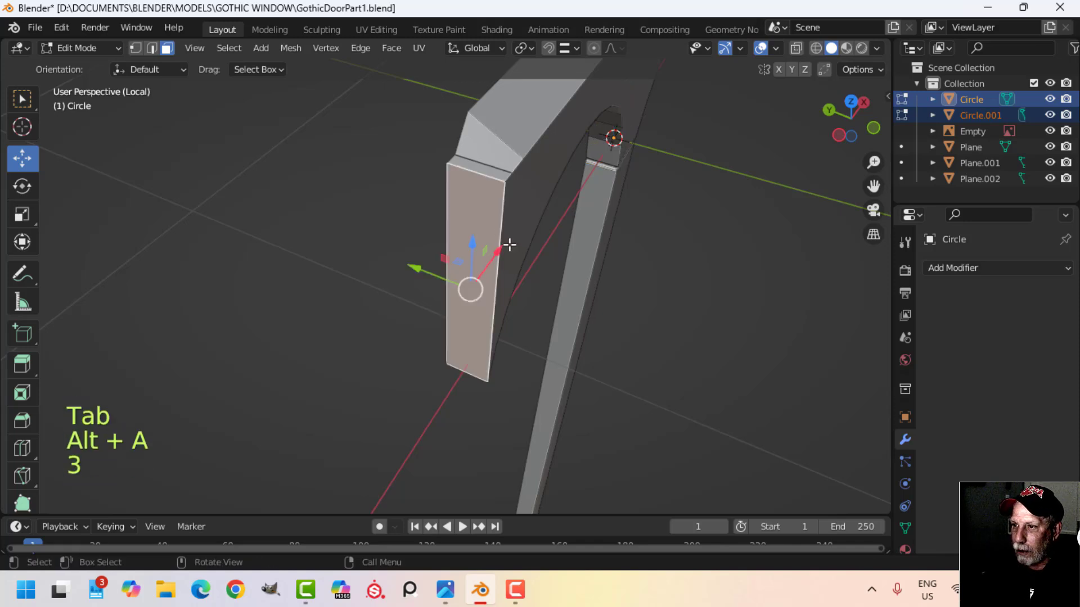
pyautogui.moveTo(509, 244); pyautogui.dragTo(428, 255, button='middle')
pyautogui.keyDown('shift'); pyautogui.moveTo(375, 221); pyautogui.dragTo(428, 277, button='middle'); pyautogui.keyUp('shift')
pyautogui.click(353, 148)
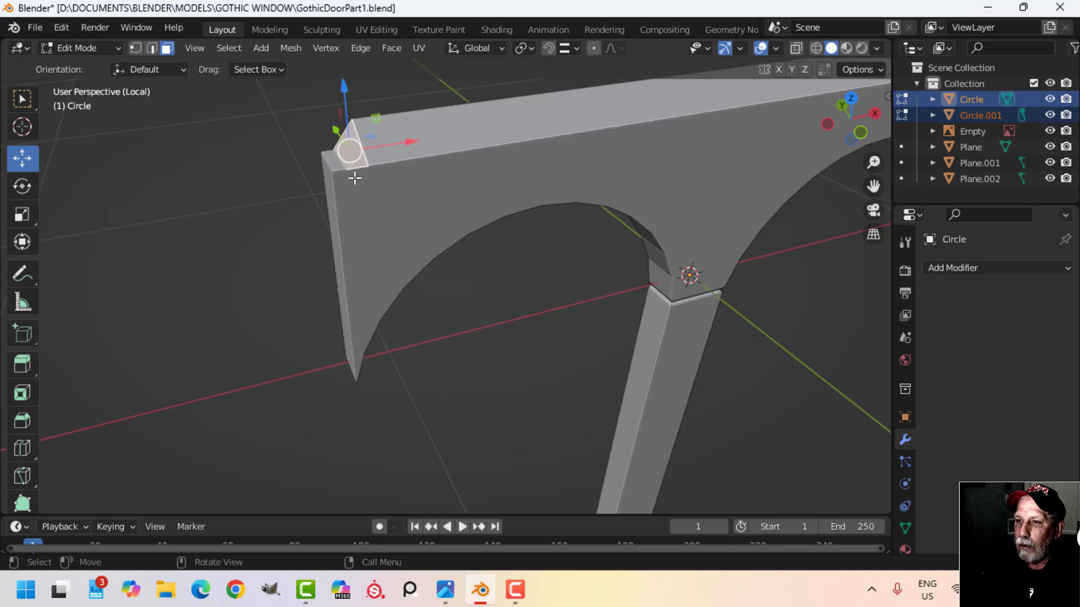
pyautogui.keyDown('shift'); pyautogui.moveTo(527, 198); pyautogui.dragTo(450, 253, button='middle'); pyautogui.keyUp('shift')
pyautogui.keyDown('shift'); pyautogui.click(449, 184); pyautogui.keyUp('shift')
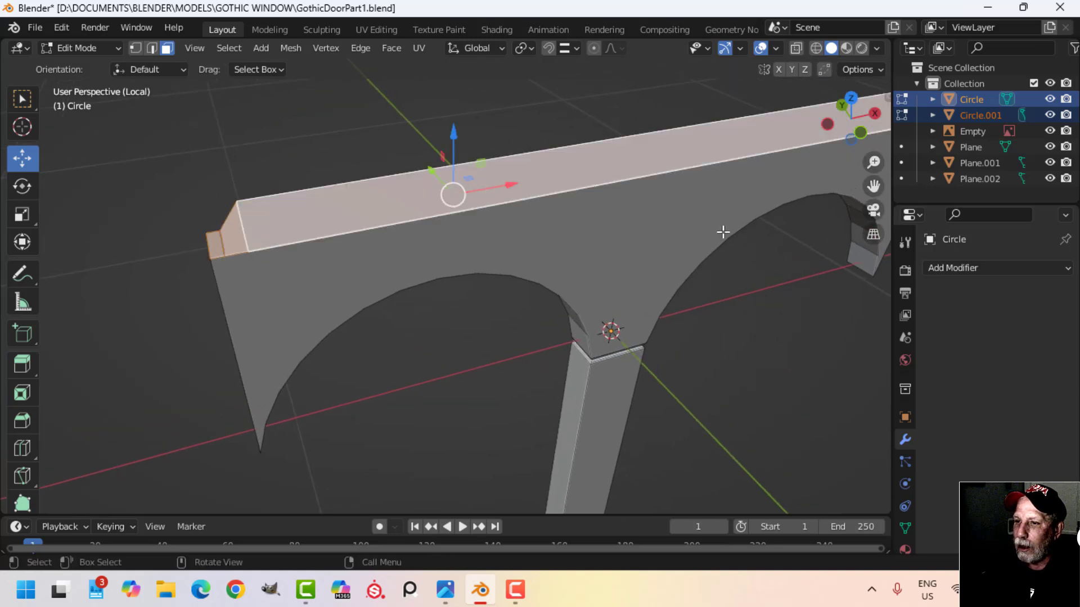
pyautogui.keyDown('shift'); pyautogui.moveTo(724, 234); pyautogui.dragTo(378, 249, button='middle'); pyautogui.keyUp('shift')
pyautogui.keyDown('shift'); pyautogui.moveTo(220, 231); pyautogui.dragTo(396, 296, button='middle'); pyautogui.keyUp('shift')
pyautogui.scroll(4, 324, 275)
pyautogui.keyDown('shift'); pyautogui.click(373, 259); pyautogui.keyUp('shift')
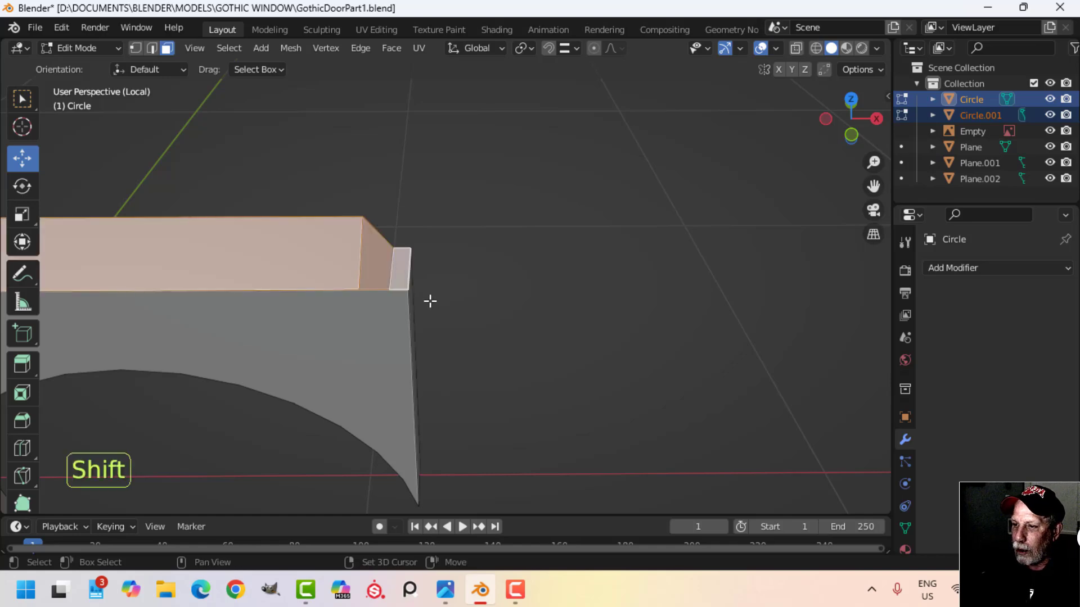
pyautogui.moveTo(473, 319); pyautogui.dragTo(432, 324, button='middle')
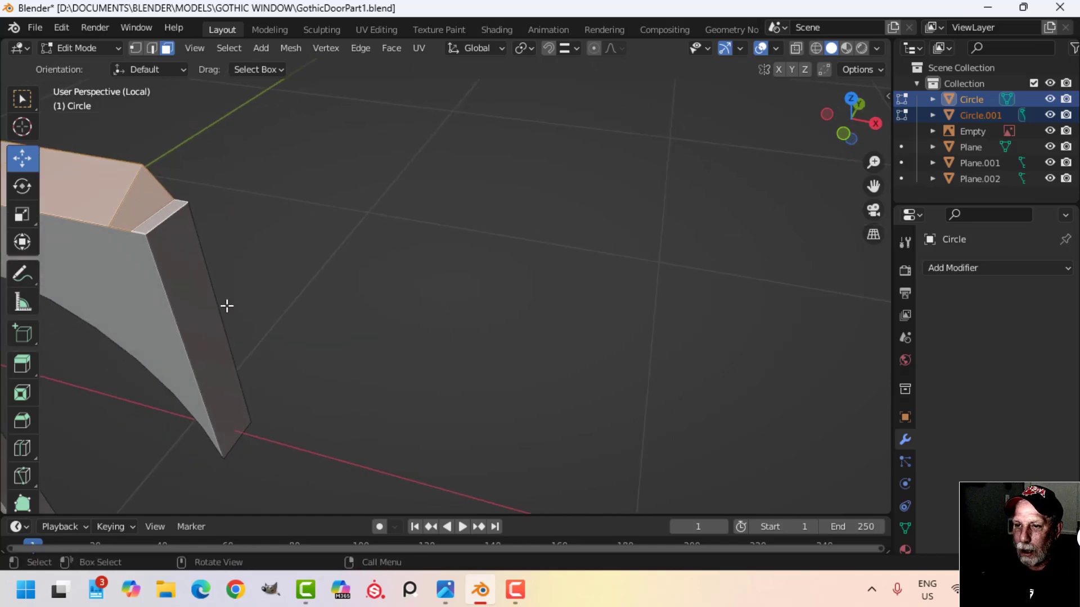
pyautogui.keyDown('shift'); pyautogui.click(225, 307); pyautogui.keyUp('shift')
pyautogui.scroll(-4, 258, 309)
pyautogui.moveTo(307, 308); pyautogui.dragTo(470, 299, button='middle')
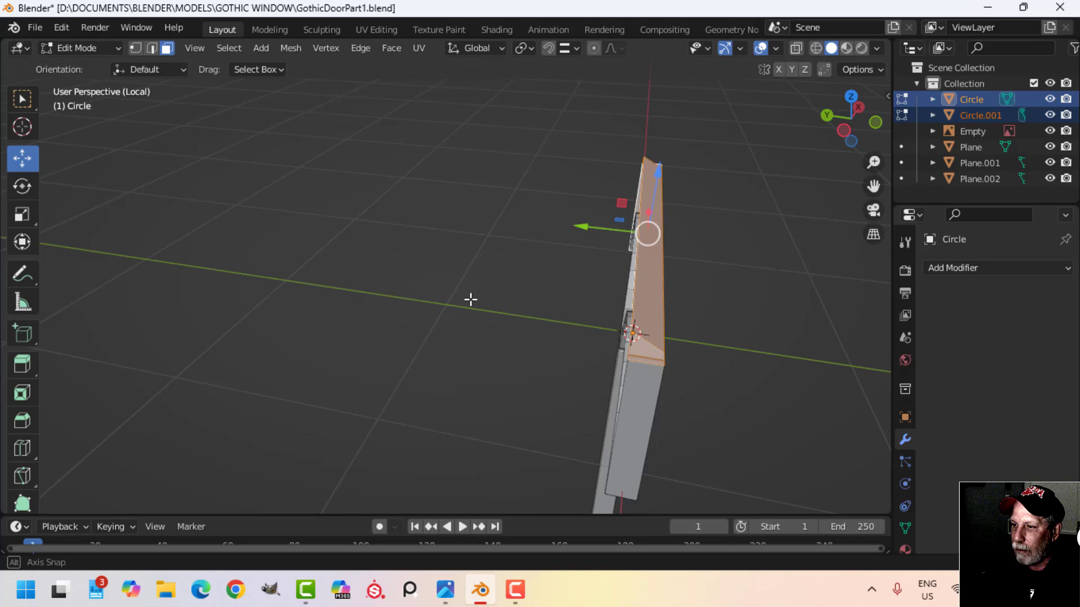
pyautogui.press('x')
pyautogui.click(631, 381)
# - Leave local view to show the whole door and reopen the panel and post for editing
pyautogui.moveTo(679, 361); pyautogui.dragTo(627, 356, button='middle')
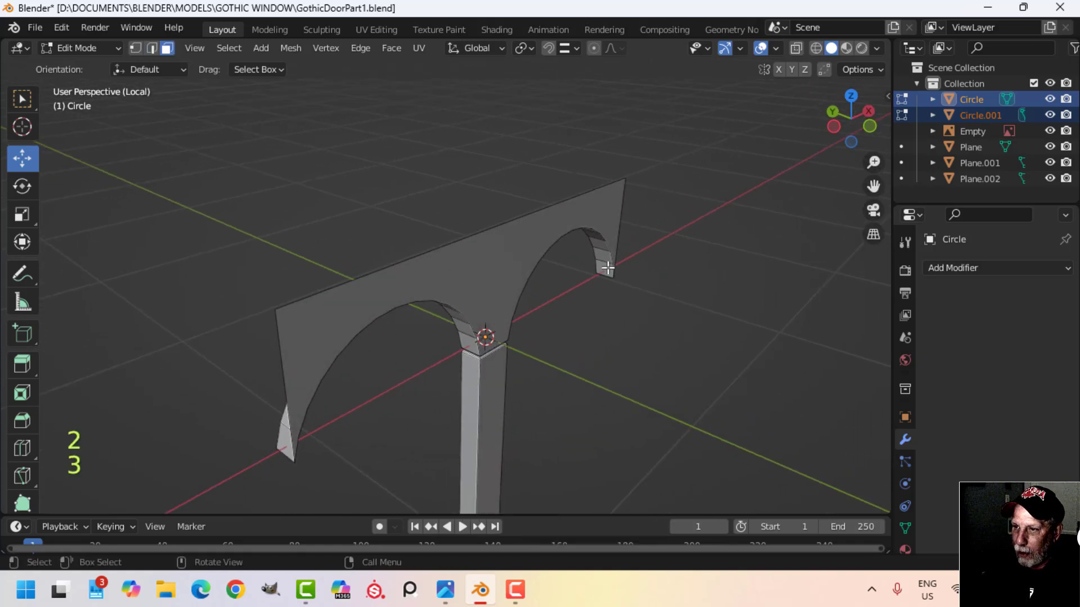
pyautogui.press('Tab')
pyautogui.press('/')
pyautogui.press('Tab')
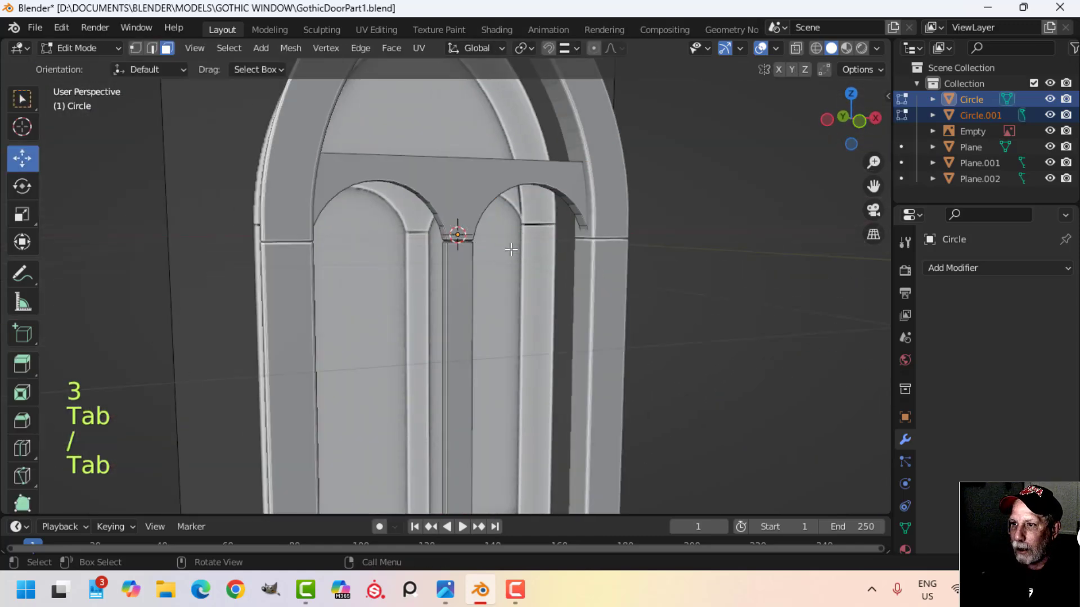
# - Extrude the twin-arch panel's top front edge backward along Y to form a sloping ledge
pyautogui.scroll(3, 488, 279)
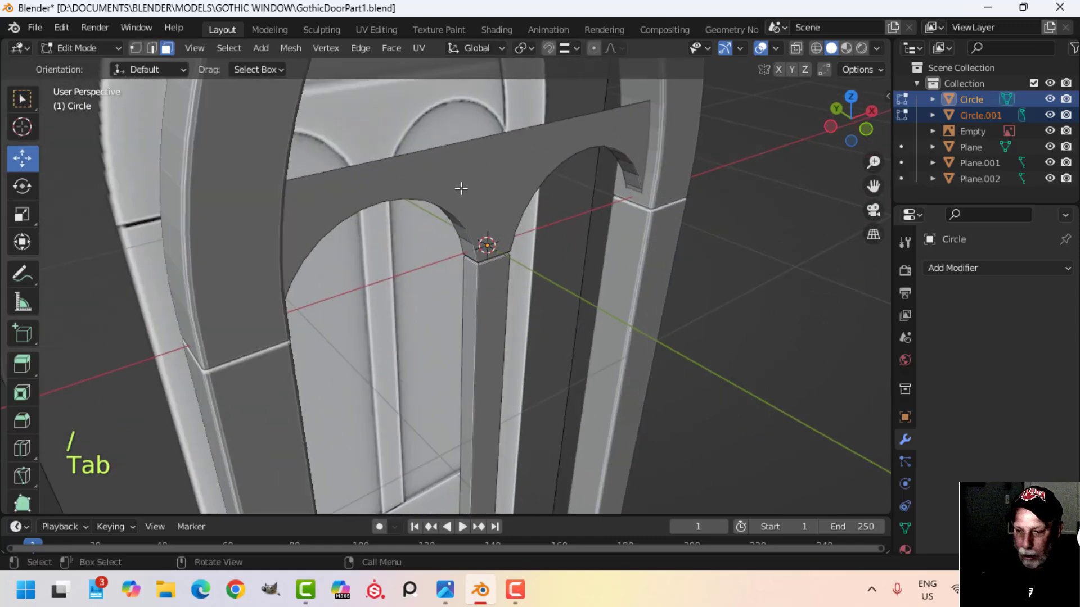
pyautogui.press('KP_1')
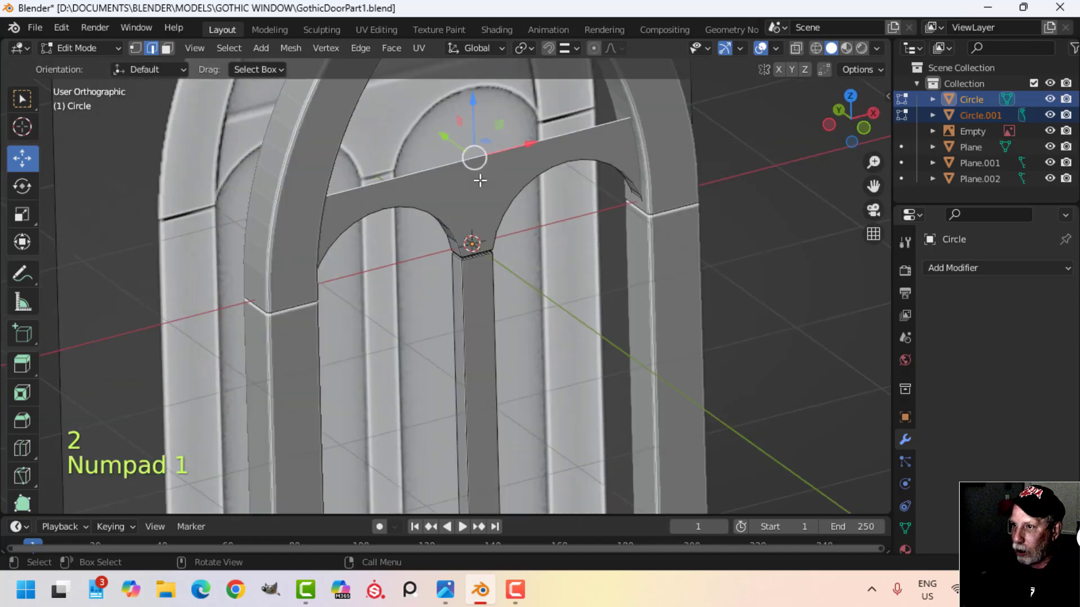
pyautogui.keyDown('shift'); pyautogui.moveTo(472, 178); pyautogui.dragTo(622, 338, button='middle'); pyautogui.keyUp('shift')
pyautogui.press('e')
pyautogui.rightClick(622, 339)
pyautogui.moveTo(507, 250); pyautogui.dragTo(501, 245)
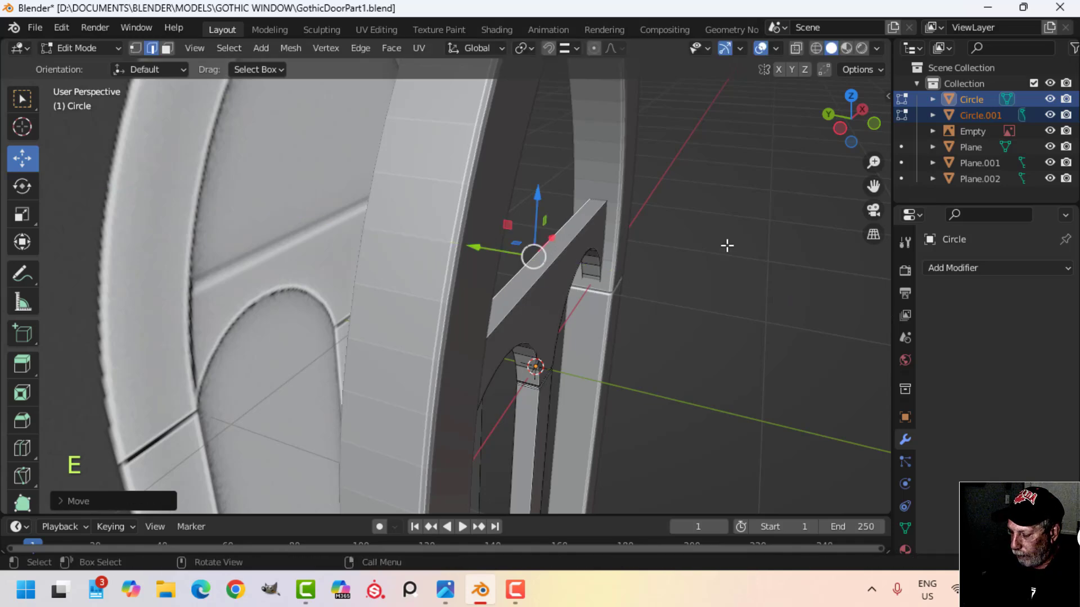
# - Raise the ledge's back edge along Z in front view to match the top of the crossbar in the reference image
pyautogui.press('KP_1')
pyautogui.scroll(2, 494, 206)
pyautogui.keyDown('shift'); pyautogui.moveTo(473, 188); pyautogui.dragTo(472, 212, button='middle'); pyautogui.keyUp('shift')
pyautogui.moveTo(473, 202); pyautogui.dragTo(472, 181)
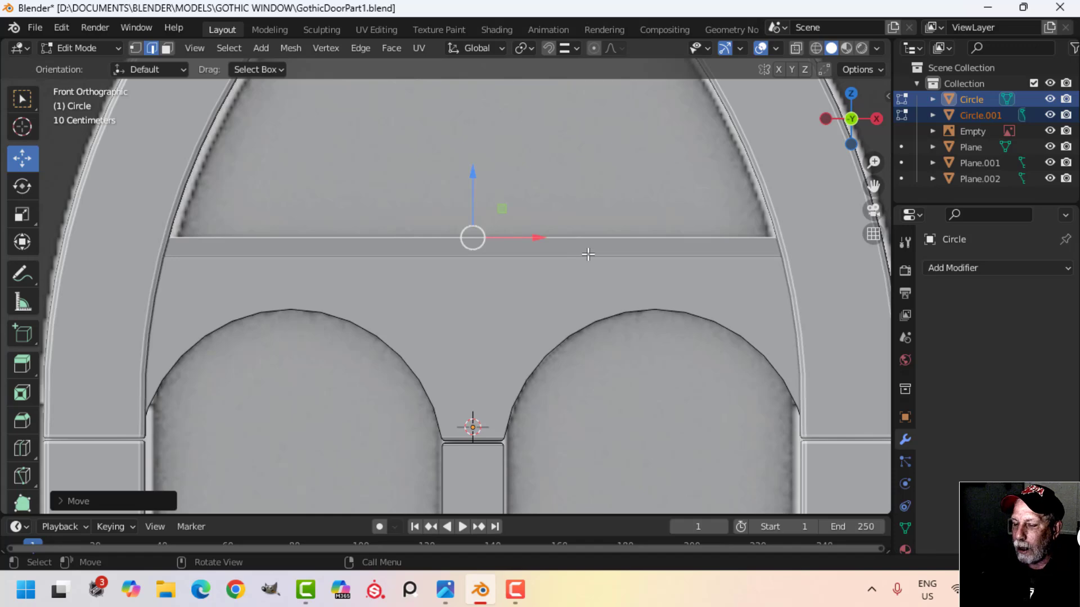
pyautogui.press('Tab')
pyautogui.press('Tab')
# - Bevel the front edge of the new ledge along the panel with 2 segments and return to Object Mode
pyautogui.moveTo(585, 253); pyautogui.dragTo(549, 261, button='middle')
pyautogui.hotkey('alt', 'a')
pyautogui.scroll(-3, 583, 284)
pyautogui.moveTo(586, 294); pyautogui.dragTo(727, 313, button='middle')
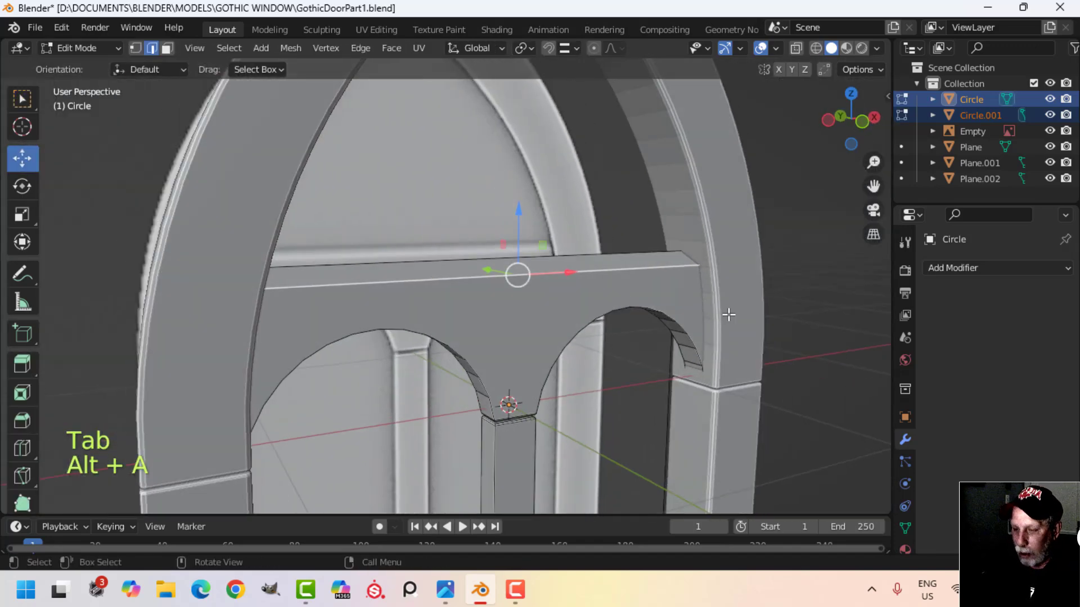
pyautogui.hotkey('ctrl', 'b')
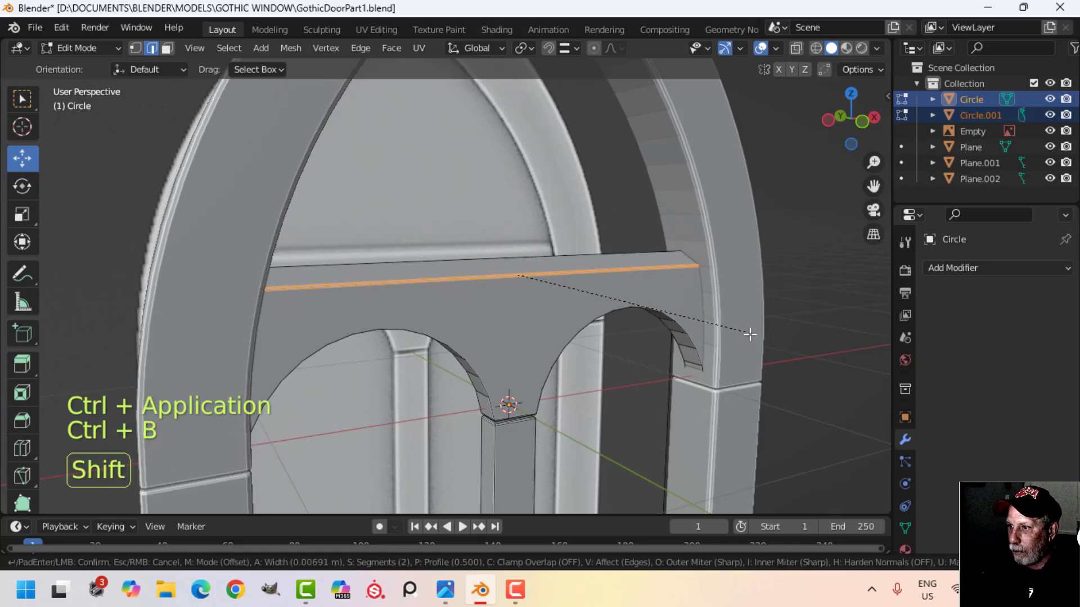
pyautogui.click(791, 348)
pyautogui.press('Tab')
pyautogui.hotkey('alt', 'a')
# - Select the twin-arch panel and the centre post together and isolate them in local view
pyautogui.moveTo(646, 336); pyautogui.dragTo(484, 293, button='middle')
pyautogui.click(484, 292)
pyautogui.keyDown('shift'); pyautogui.click(478, 383); pyautogui.keyUp('shift')
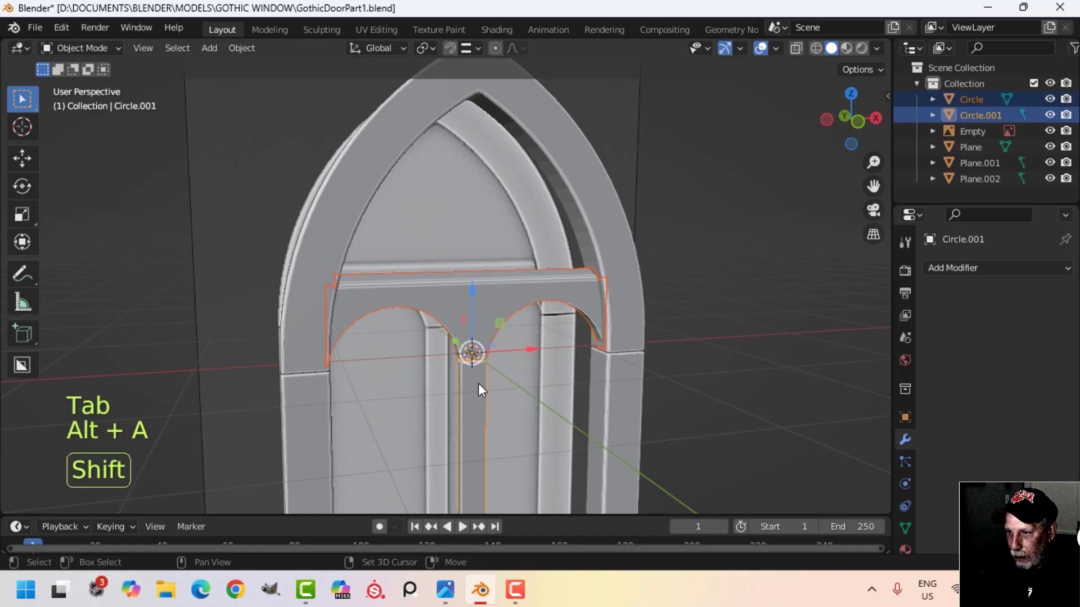
pyautogui.press('KP_Divide')
pyautogui.moveTo(594, 376); pyautogui.dragTo(617, 394, button='middle')
pyautogui.scroll(3, 494, 242)
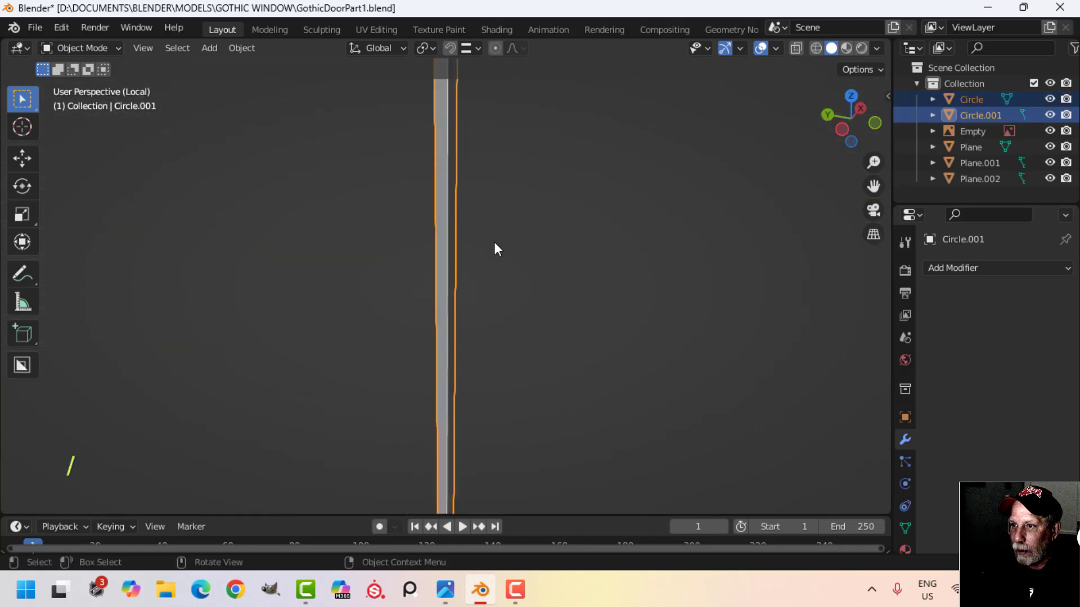
pyautogui.keyDown('shift'); pyautogui.moveTo(494, 241); pyautogui.dragTo(626, 423, button='middle'); pyautogui.keyUp('shift')
pyautogui.hotkey('alt', 'a')
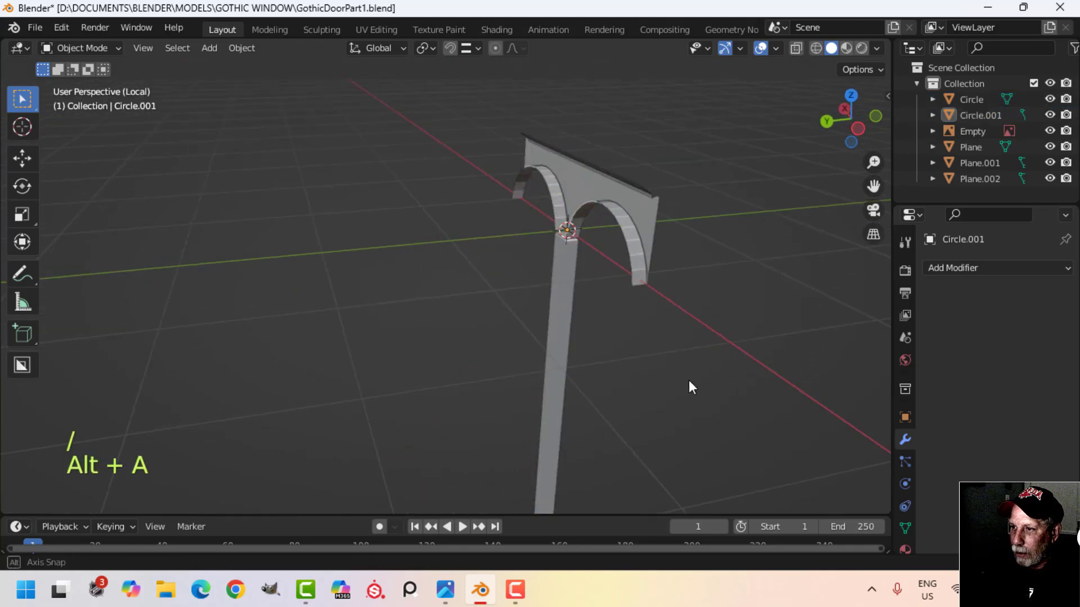
# - Open the twin-arch panel in Edit Mode and select the front edges of both arches
pyautogui.moveTo(689, 386); pyautogui.dragTo(535, 370, button='middle')
pyautogui.scroll(2, 522, 385)
pyautogui.click(497, 224)
pyautogui.press('Tab')
pyautogui.keyDown('shift'); pyautogui.moveTo(517, 293); pyautogui.dragTo(549, 331, button='middle'); pyautogui.keyUp('shift')
pyautogui.moveTo(549, 331); pyautogui.dragTo(521, 334, button='middle')
pyautogui.hotkey('alt', 'a')
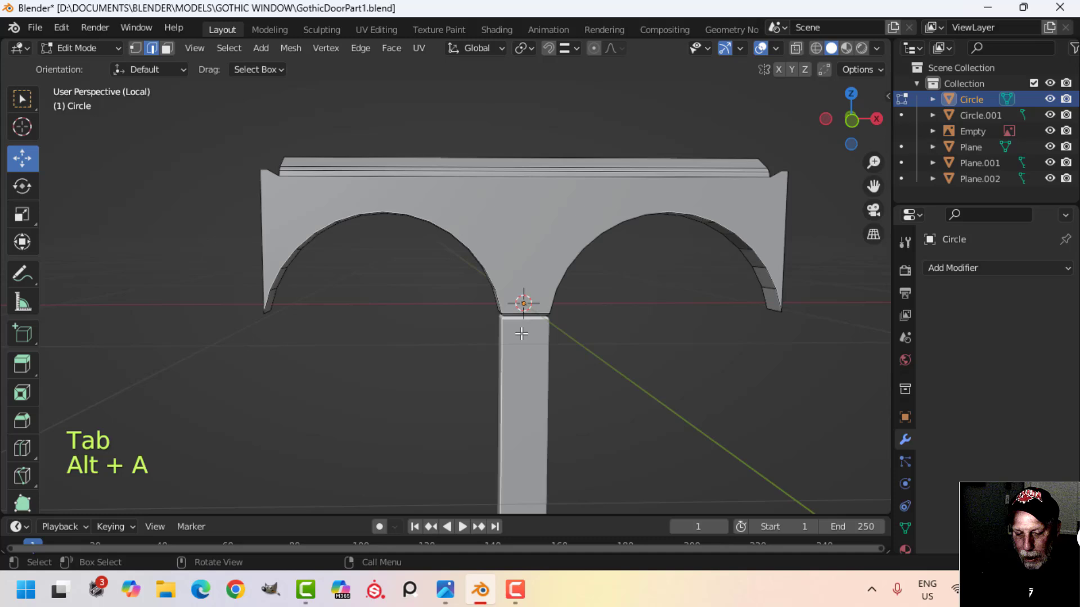
pyautogui.keyDown('alt'); pyautogui.keyDown('shift'); pyautogui.click(484, 238); pyautogui.keyUp('shift'); pyautogui.keyUp('alt')
pyautogui.keyDown('alt'); pyautogui.keyDown('shift'); pyautogui.click(556, 309); pyautogui.keyUp('shift'); pyautogui.keyUp('alt')
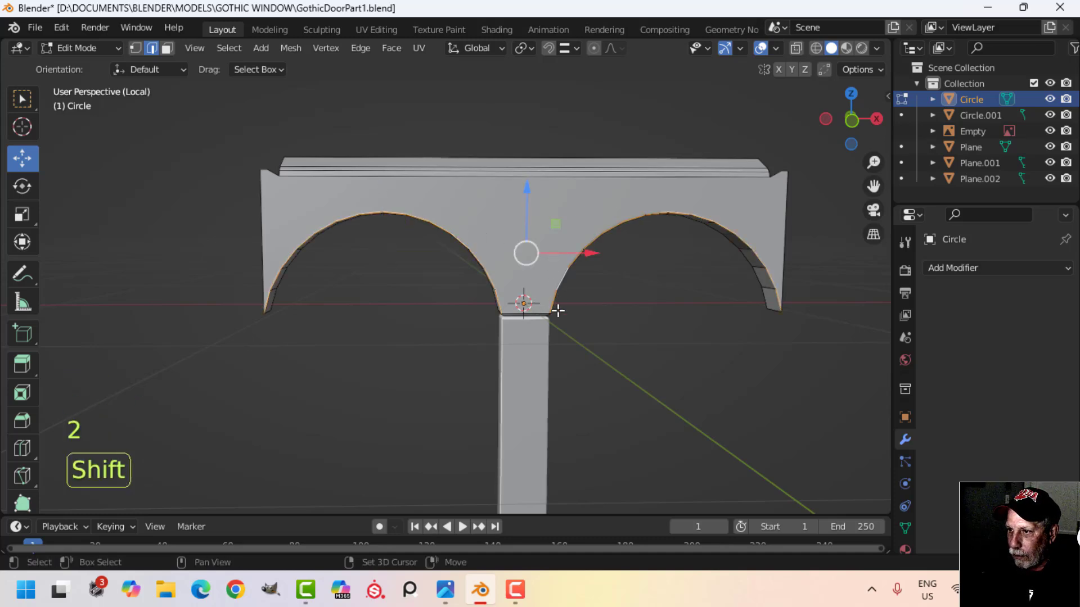
# - Edit the post together with the panel, add its front vertical edges to the arch-edge selection and bevel them all with 2 segments
pyautogui.scroll(5, 557, 320)
pyautogui.keyDown('shift'); pyautogui.moveTo(556, 320); pyautogui.dragTo(530, 271, button='middle'); pyautogui.keyUp('shift')
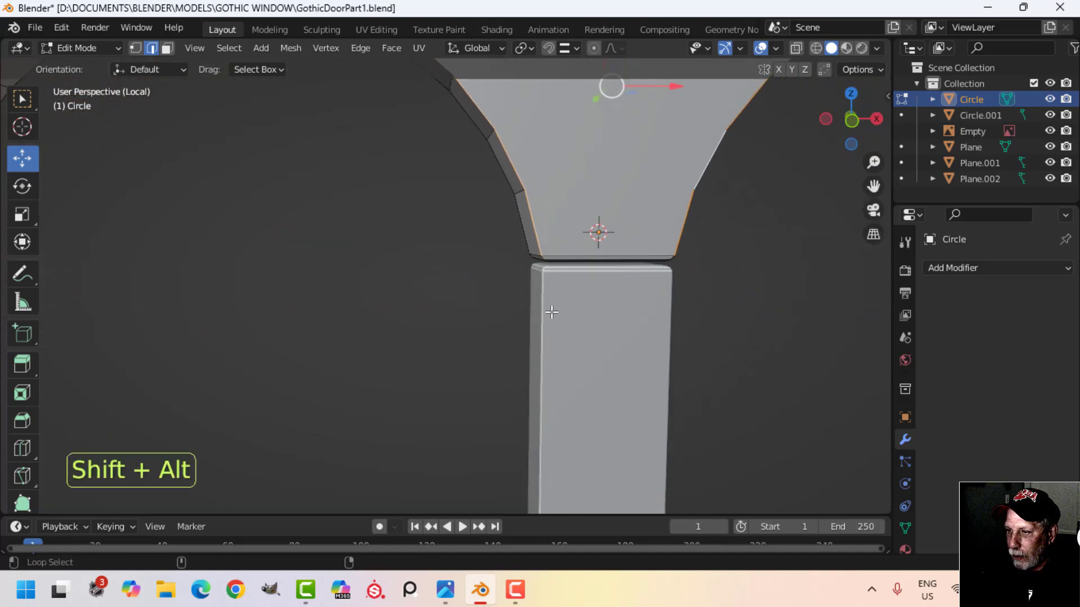
pyautogui.press('Tab')
pyautogui.keyDown('shift'); pyautogui.click(582, 324); pyautogui.keyUp('shift')
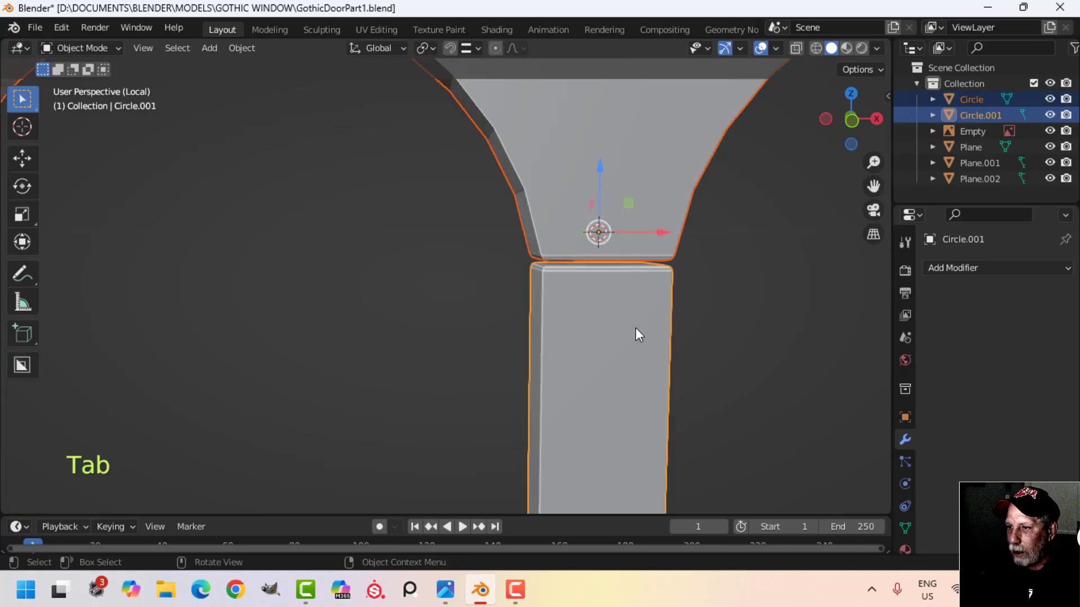
pyautogui.press('Tab')
pyautogui.hotkey('alt', 'a')
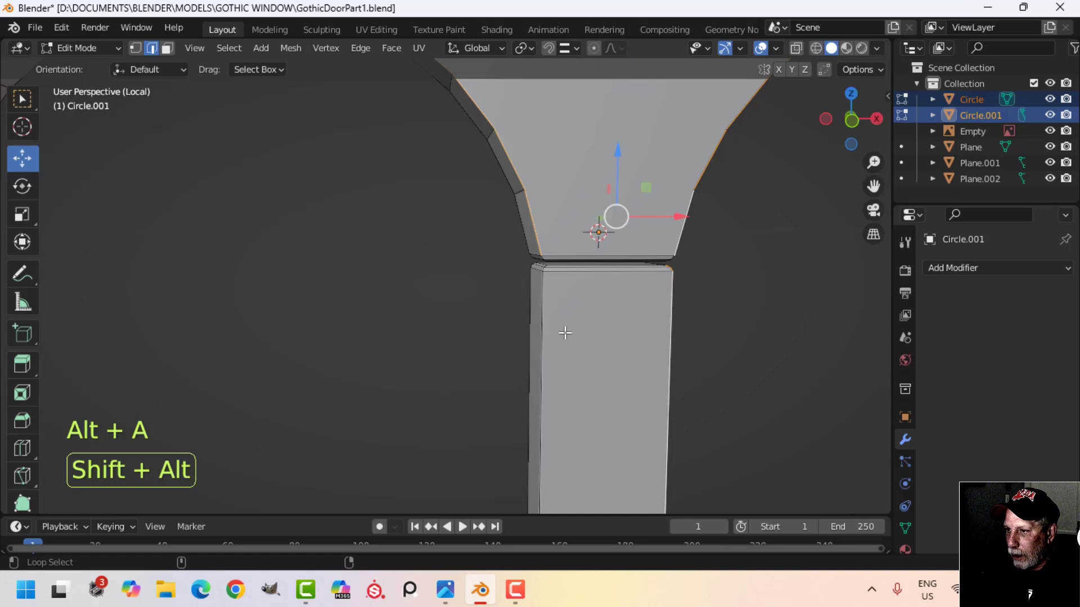
pyautogui.keyDown('alt'); pyautogui.keyDown('shift'); pyautogui.click(544, 316); pyautogui.keyUp('shift'); pyautogui.keyUp('alt')
pyautogui.scroll(-5, 619, 326)
pyautogui.moveTo(646, 332); pyautogui.dragTo(665, 369, button='middle')
pyautogui.scroll(2, 701, 337)
pyautogui.scroll(2, 676, 363)
pyautogui.hotkey('ctrl', 'b')
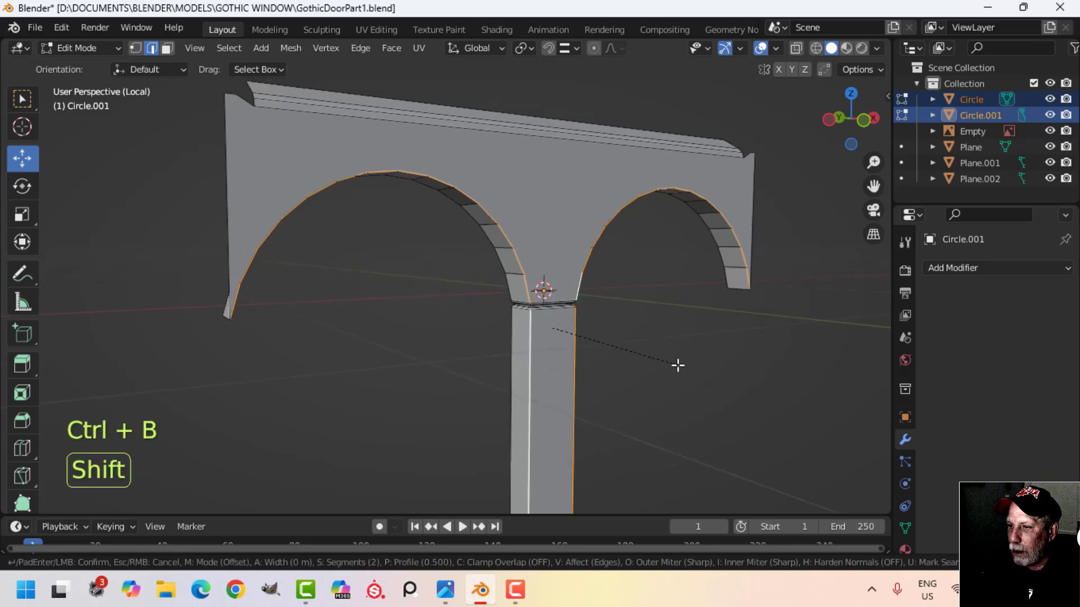
pyautogui.click(728, 378)
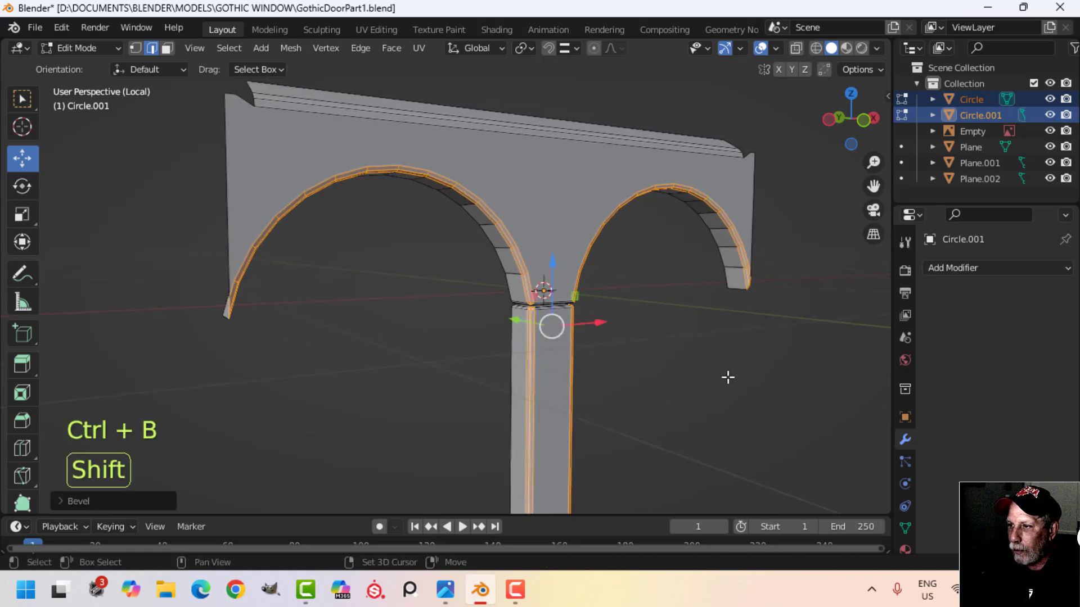
# - Return to Object Mode, leave local view and check the whole door with nothing selected
pyautogui.press('Tab')
pyautogui.scroll(-3, 719, 374)
pyautogui.hotkey('alt', 'a')
pyautogui.press('/')
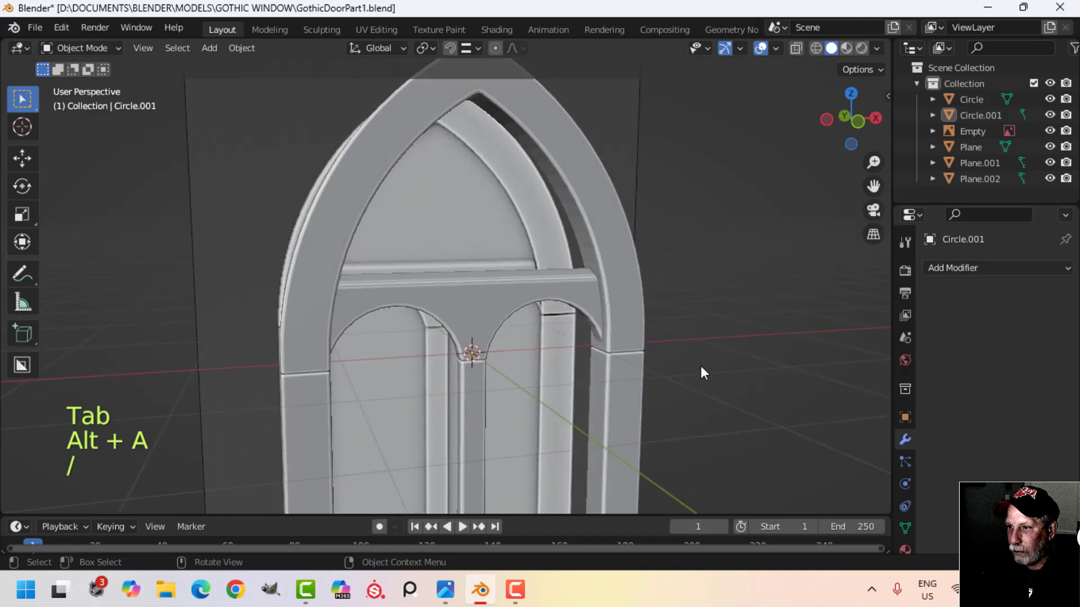
pyautogui.hotkey('alt', 'a')
pyautogui.click(471, 290)
pyautogui.scroll(-6, 548, 337)
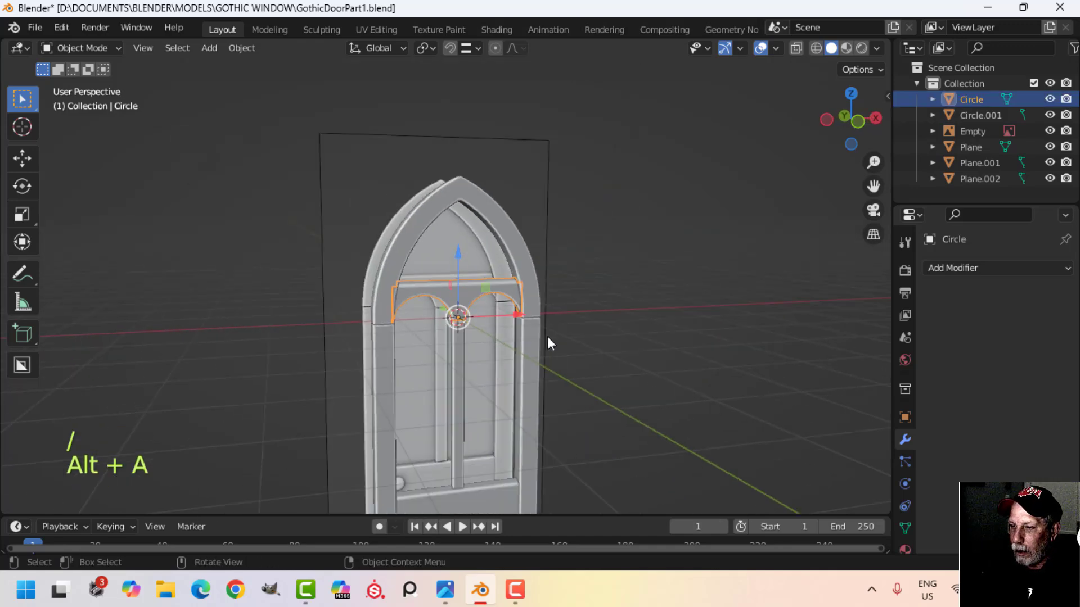
pyautogui.hotkey('alt', 'a')
pyautogui.moveTo(507, 307); pyautogui.dragTo(506, 413, button='middle')
pyautogui.scroll(3, 495, 342)
pyautogui.moveTo(506, 414); pyautogui.dragTo(514, 468, button='middle')
pyautogui.scroll(3, 505, 325)
pyautogui.moveTo(515, 468)
pyautogui.mouseDown(button='middle')
pyautogui.moveTo(521, 429)
pyautogui.moveTo(495, 376)
pyautogui.moveTo(520, 451)
pyautogui.mouseUp(button='middle')
pyautogui.moveTo(519, 452); pyautogui.dragTo(521, 478, button='middle')
# - Select the pointed arch, twin-arch panel, centre post, side stiles and horizontal rails and join them into one object
pyautogui.click(493, 257)
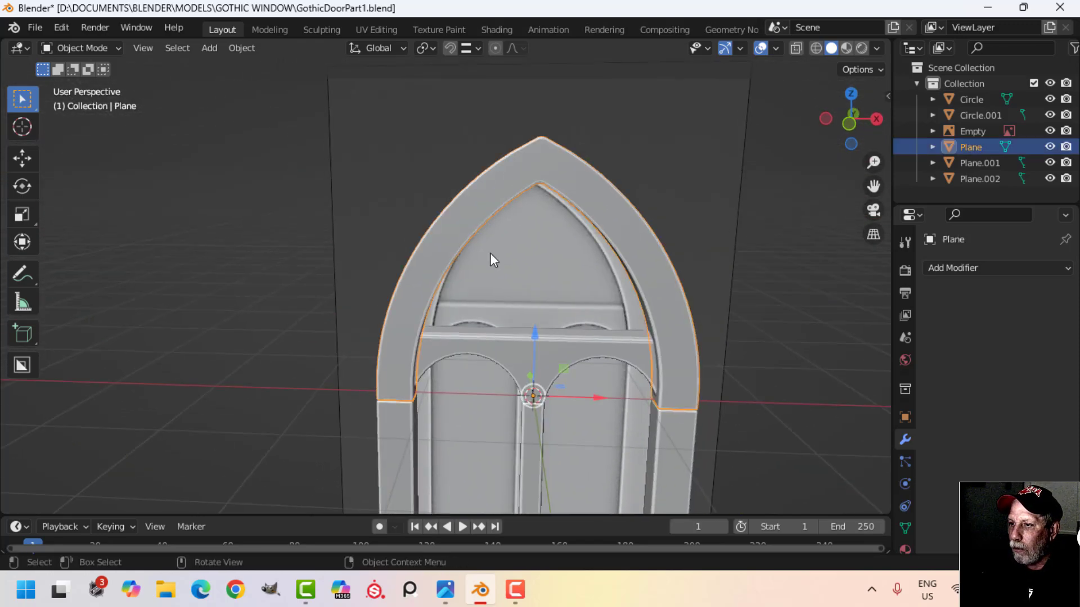
pyautogui.moveTo(494, 256); pyautogui.dragTo(612, 329, button='middle')
pyautogui.keyDown('shift'); pyautogui.click(631, 326); pyautogui.keyUp('shift')
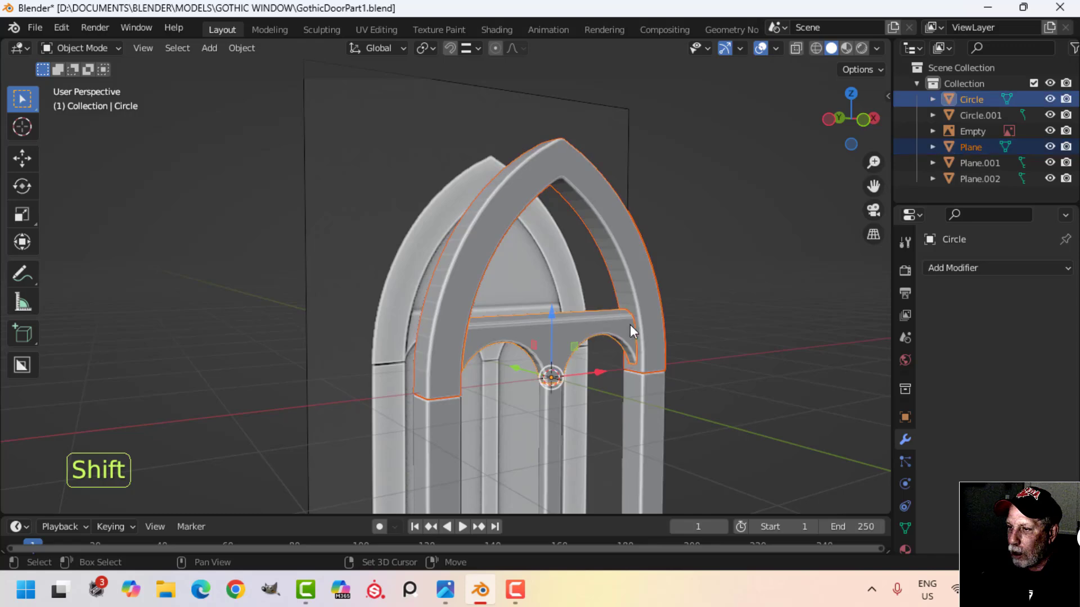
pyautogui.keyDown('shift'); pyautogui.click(558, 414); pyautogui.keyUp('shift')
pyautogui.keyDown('shift'); pyautogui.click(445, 432); pyautogui.keyUp('shift')
pyautogui.scroll(-4, 607, 425)
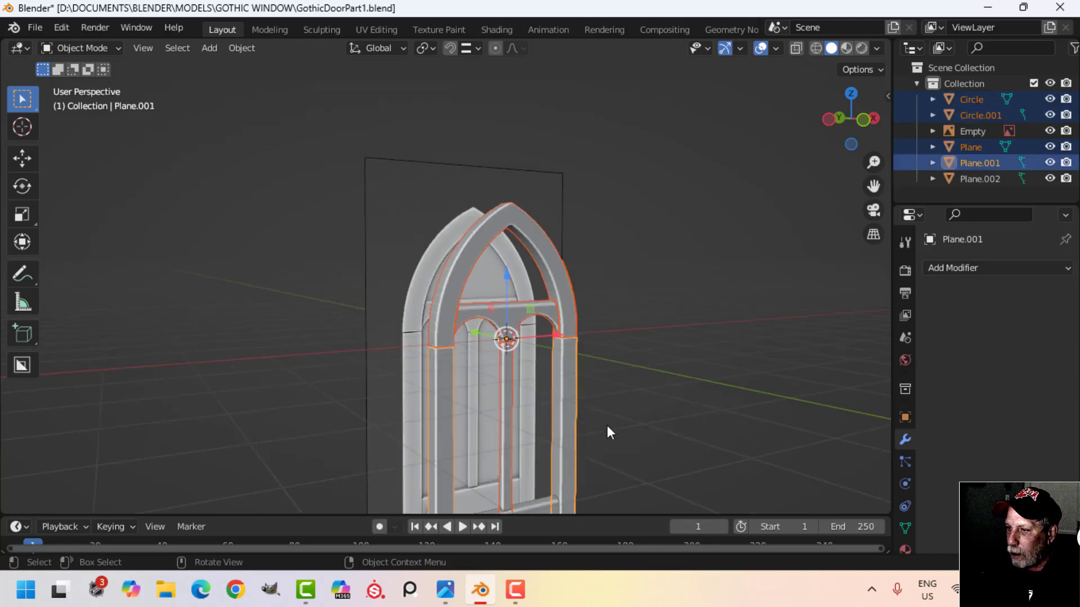
pyautogui.keyDown('shift'); pyautogui.moveTo(614, 417); pyautogui.dragTo(609, 228, button='middle'); pyautogui.keyUp('shift')
pyautogui.scroll(2, 543, 336)
pyautogui.keyDown('shift'); pyautogui.click(540, 319); pyautogui.keyUp('shift')
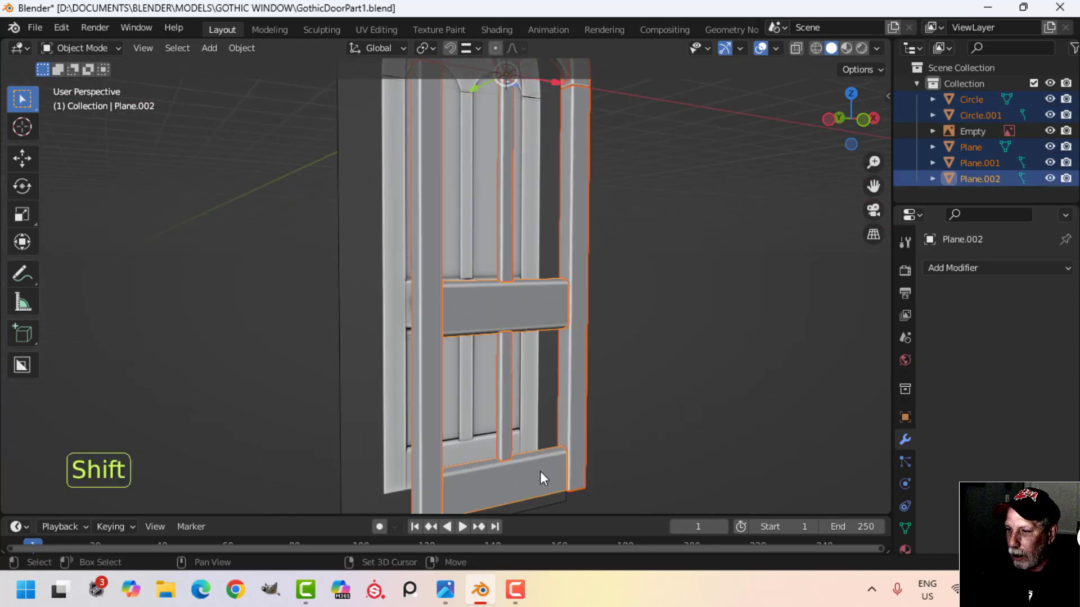
pyautogui.hotkey('ctrl', 'j')
pyautogui.scroll(-1, 711, 326)
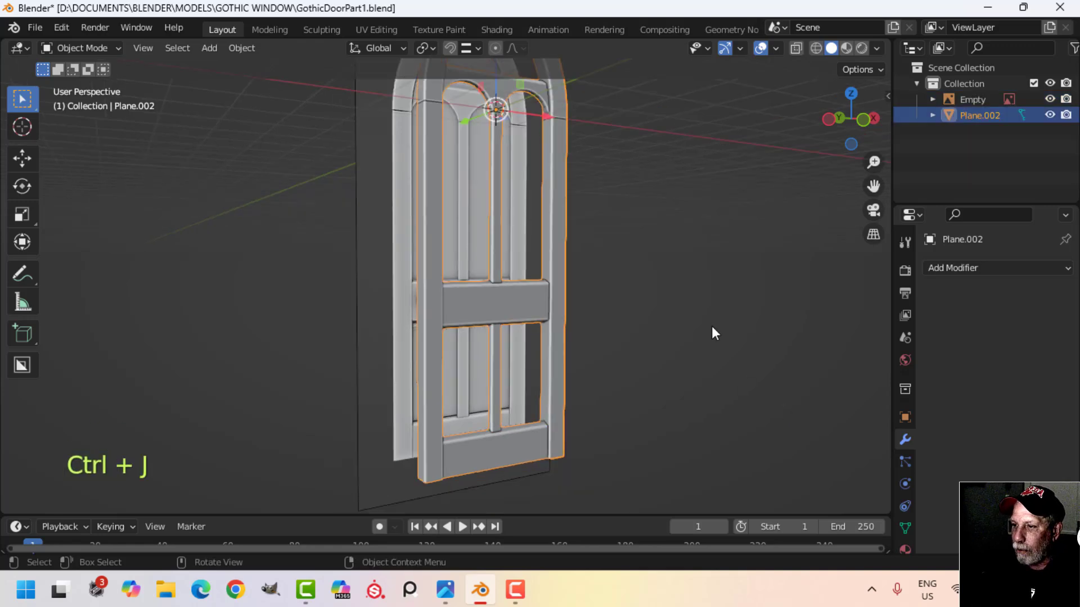
# - Merge all vertices of the joined door frame by distance in Edit Mode
pyautogui.hotkey('alt', 'a')
pyautogui.keyDown('shift'); pyautogui.moveTo(669, 255); pyautogui.dragTo(659, 386, button='middle'); pyautogui.keyUp('shift')
pyautogui.press('a')
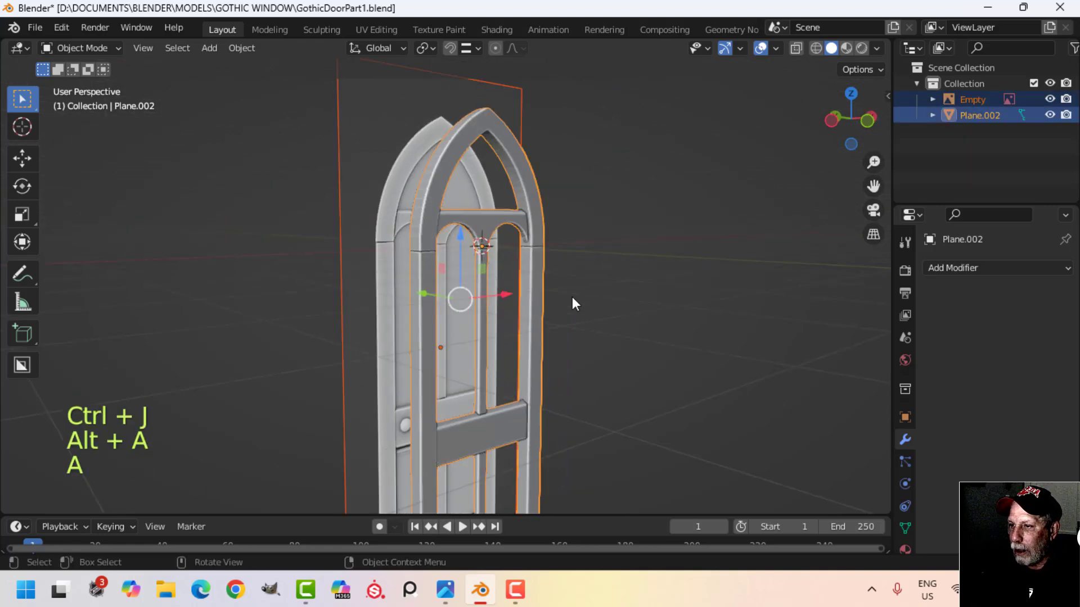
pyautogui.press('Tab')
pyautogui.press('a')
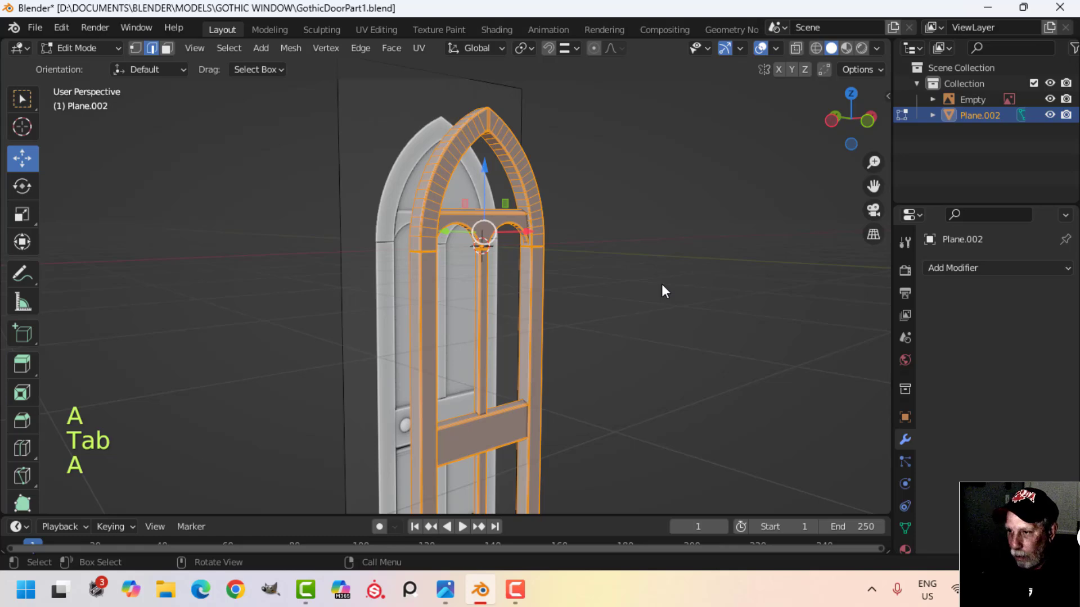
pyautogui.press('m')
pyautogui.click(662, 285)
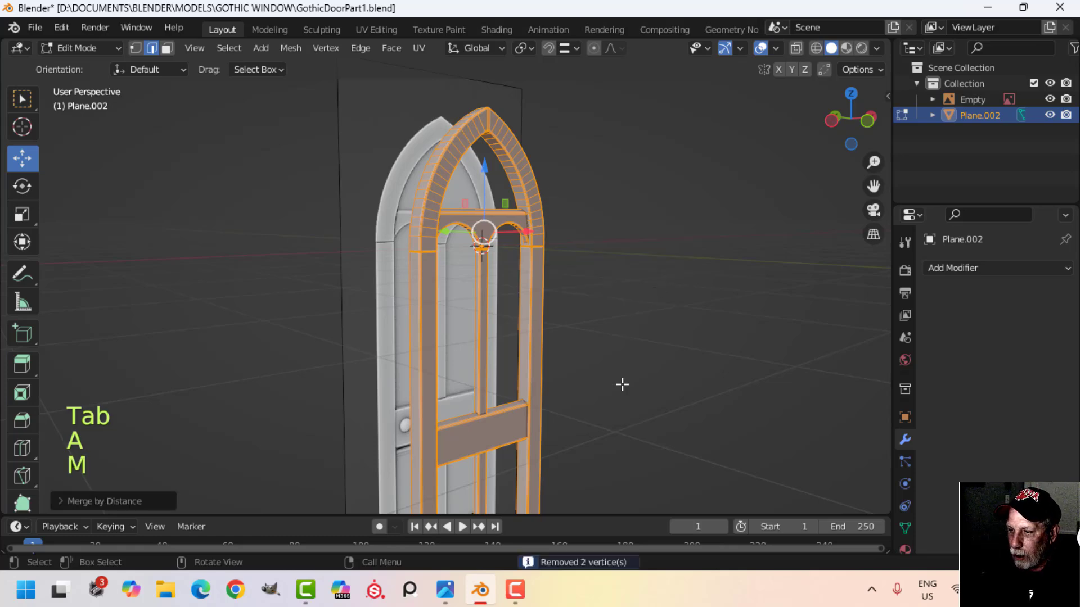
pyautogui.press('Tab')
# - Examine the joined door frame from several angles, from the arch down to the lower panel openings
pyautogui.moveTo(555, 179); pyautogui.dragTo(542, 267, button='middle')
pyautogui.hotkey('alt', 'a')
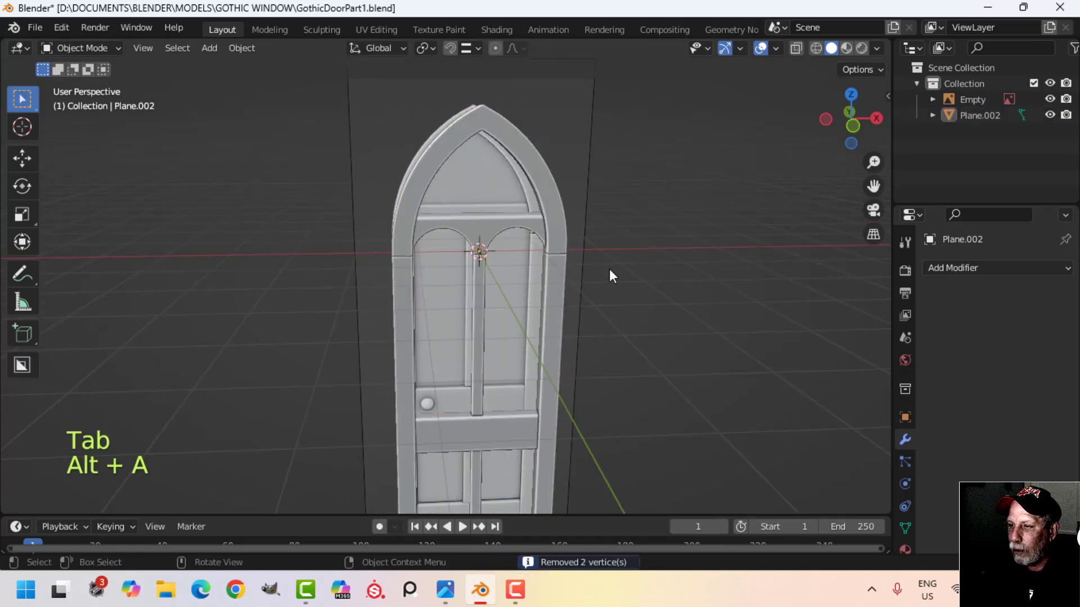
pyautogui.moveTo(609, 269); pyautogui.dragTo(603, 236, button='middle')
pyautogui.scroll(3, 594, 247)
pyautogui.keyDown('shift'); pyautogui.moveTo(551, 313); pyautogui.dragTo(515, 209, button='middle'); pyautogui.keyUp('shift')
pyautogui.scroll(-3, 532, 257)
pyautogui.moveTo(477, 337); pyautogui.dragTo(450, 262, button='middle')
pyautogui.moveTo(568, 342); pyautogui.dragTo(657, 296, button='middle')
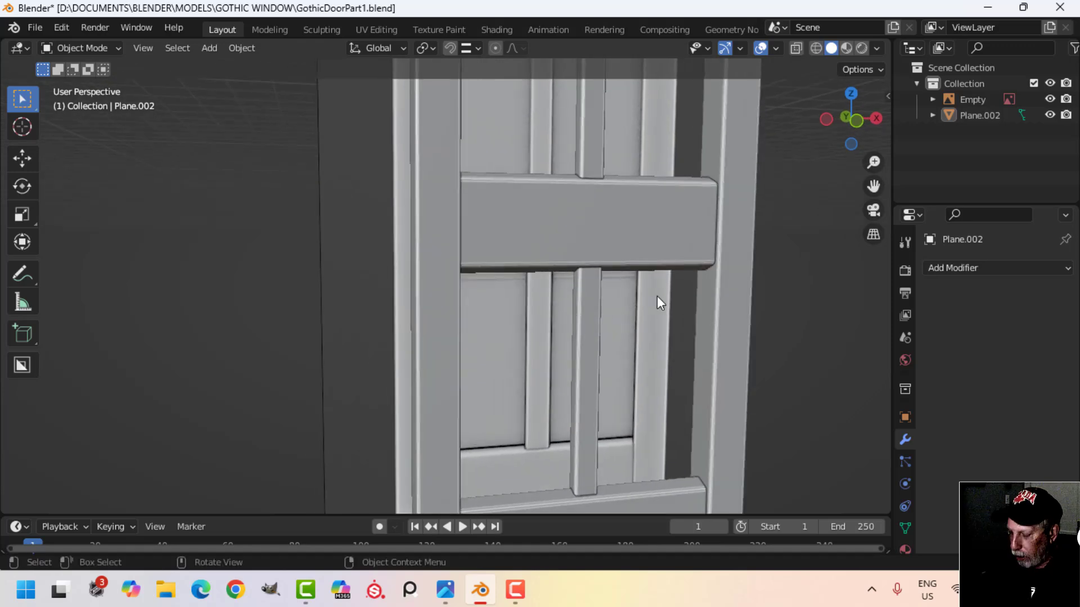
# - Switch to front view, add a mesh plane and open it in Edit Mode
pyautogui.press('KP_1')
pyautogui.keyDown('shift'); pyautogui.moveTo(607, 354); pyautogui.dragTo(593, 276, button='middle'); pyautogui.keyUp('shift')
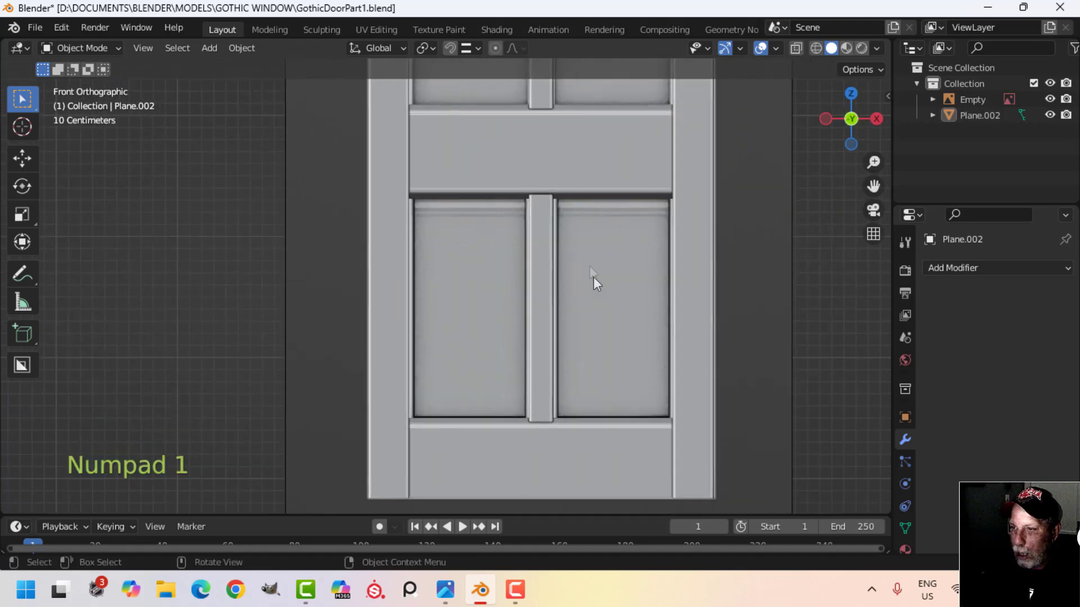
pyautogui.hotkey('shift', 'a')
pyautogui.moveTo(572, 258)
pyautogui.moveTo(553, 232)
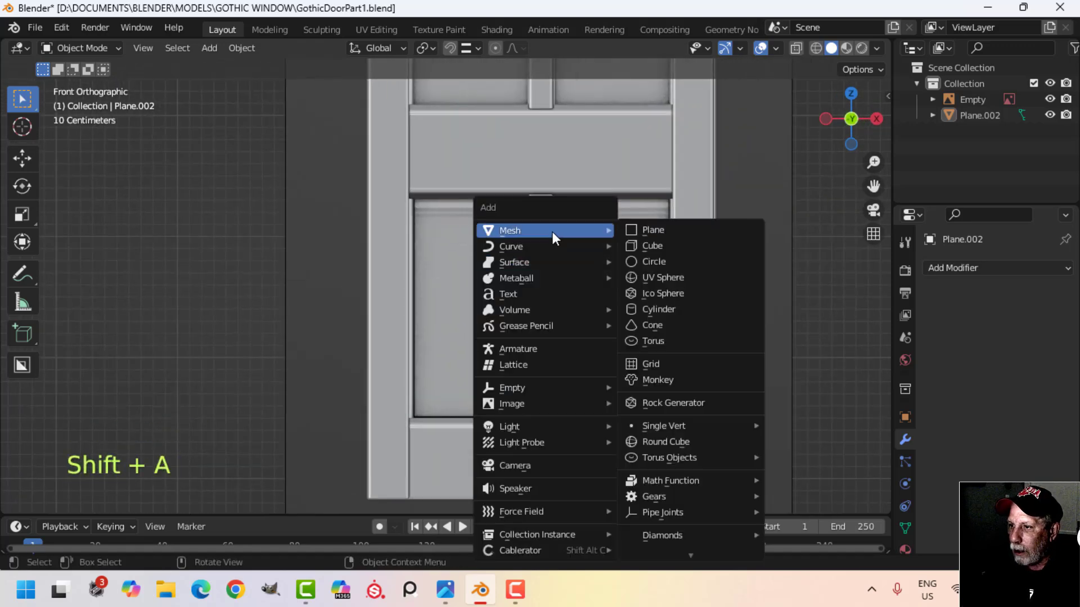
pyautogui.click(646, 232)
pyautogui.press('Tab')
# - Stand the plane upright by rotating it about X and fit it over the height of the lower panel opening
pyautogui.scroll(-3, 611, 273)
pyautogui.scroll(-4, 611, 273)
pyautogui.keyDown('shift'); pyautogui.moveTo(569, 234); pyautogui.dragTo(600, 294, button='middle'); pyautogui.keyUp('shift')
pyautogui.press('r')
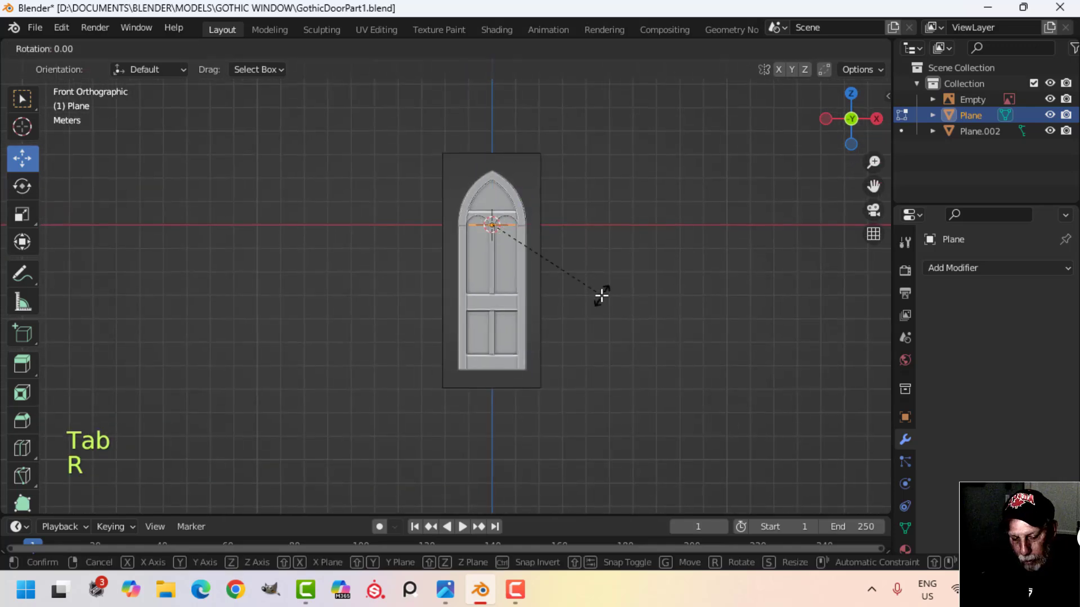
pyautogui.press('x')
pyautogui.click(601, 295)
pyautogui.moveTo(491, 169); pyautogui.dragTo(476, 281)
# - Scale the panel plane along X by about 1.07 so it spans the full width of the lower door opening
pyautogui.scroll(4, 583, 347)
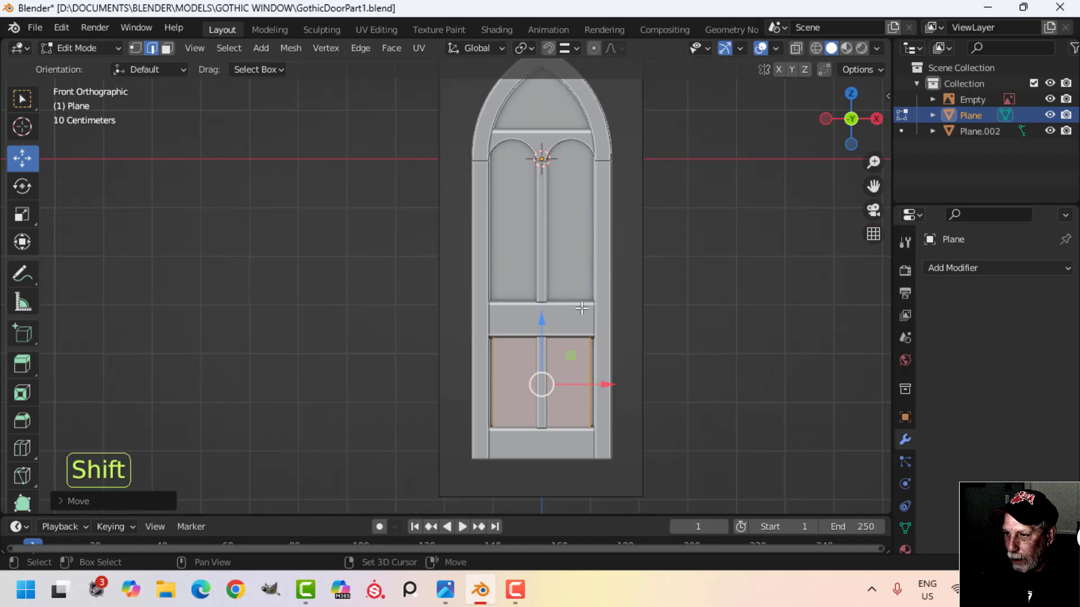
pyautogui.keyDown('shift'); pyautogui.moveTo(603, 367); pyautogui.dragTo(563, 294, button='middle'); pyautogui.keyUp('shift')
pyautogui.scroll(2, 563, 293)
pyautogui.keyDown('shift'); pyautogui.moveTo(569, 293); pyautogui.dragTo(549, 255, button='middle'); pyautogui.keyUp('shift')
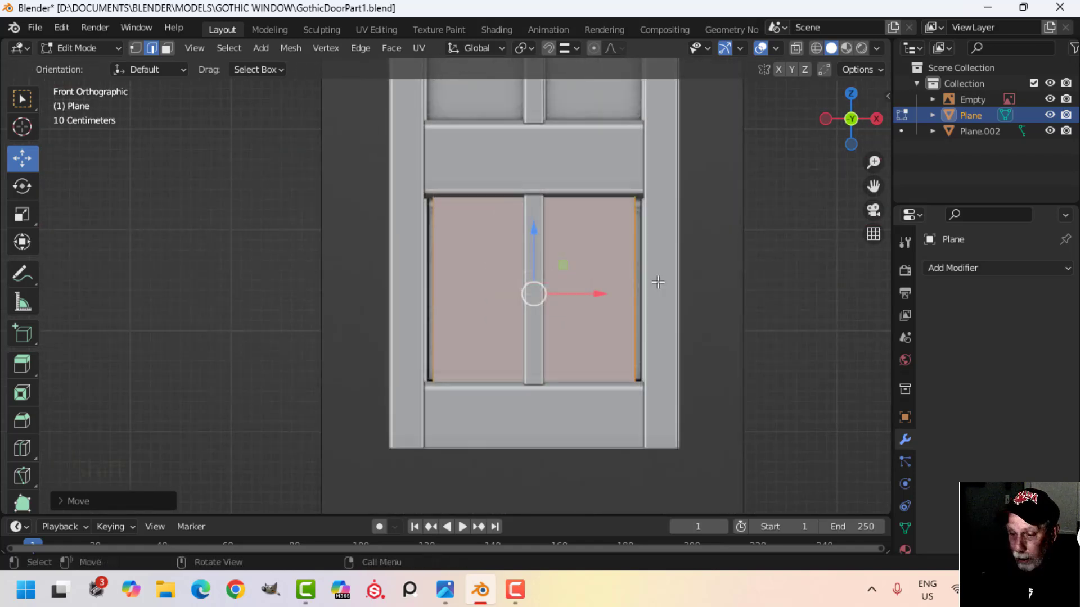
pyautogui.press('s')
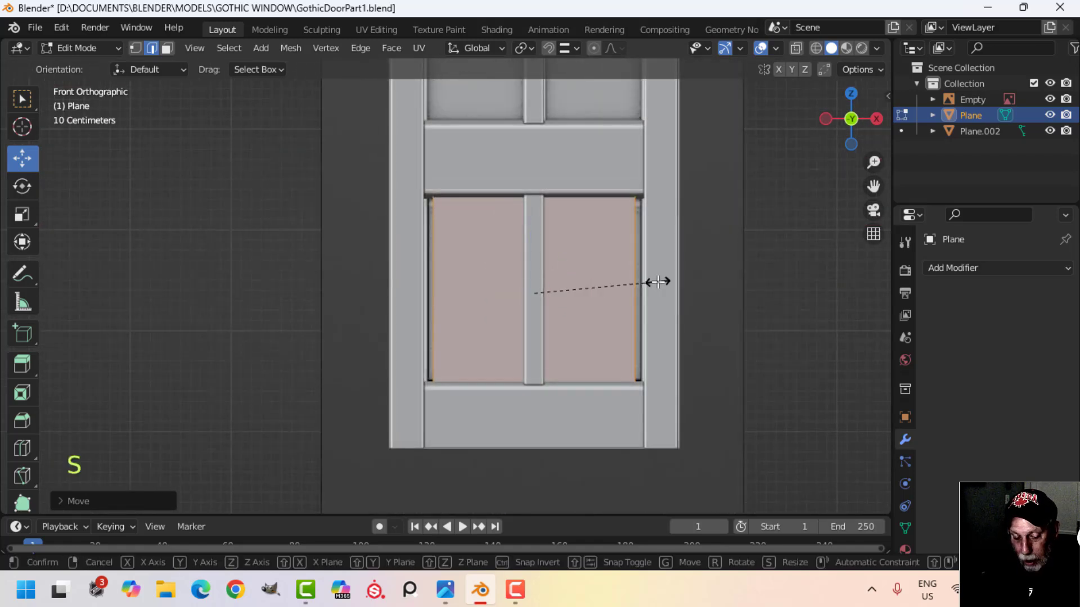
pyautogui.press('x')
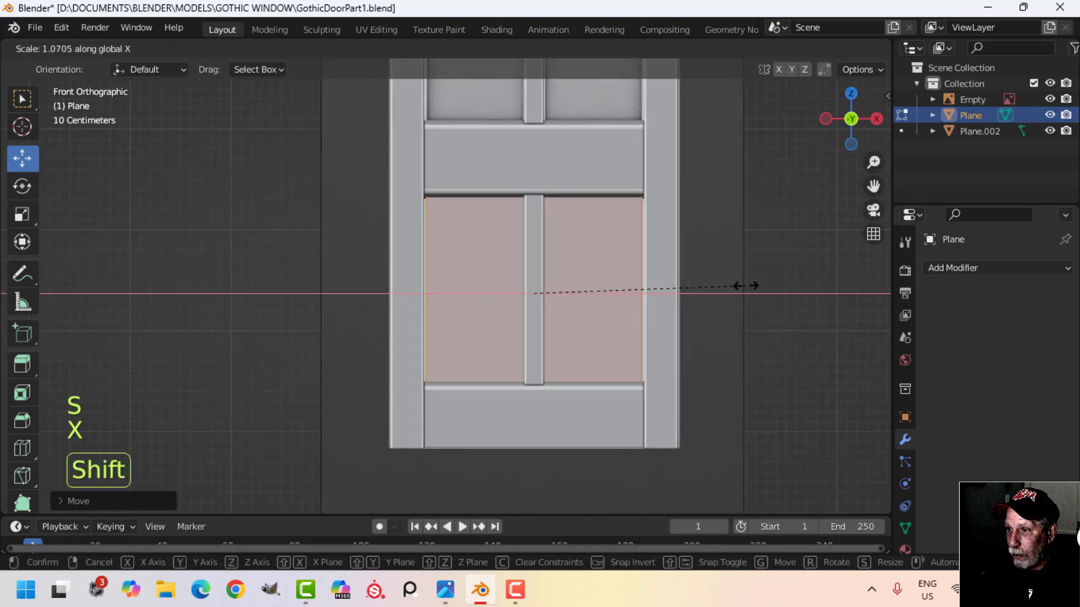
pyautogui.click(744, 284)
# - Show the scene in wireframe and scale the panel plane along Z to fit the height of the lower opening
pyautogui.press('z')
pyautogui.click(650, 289)
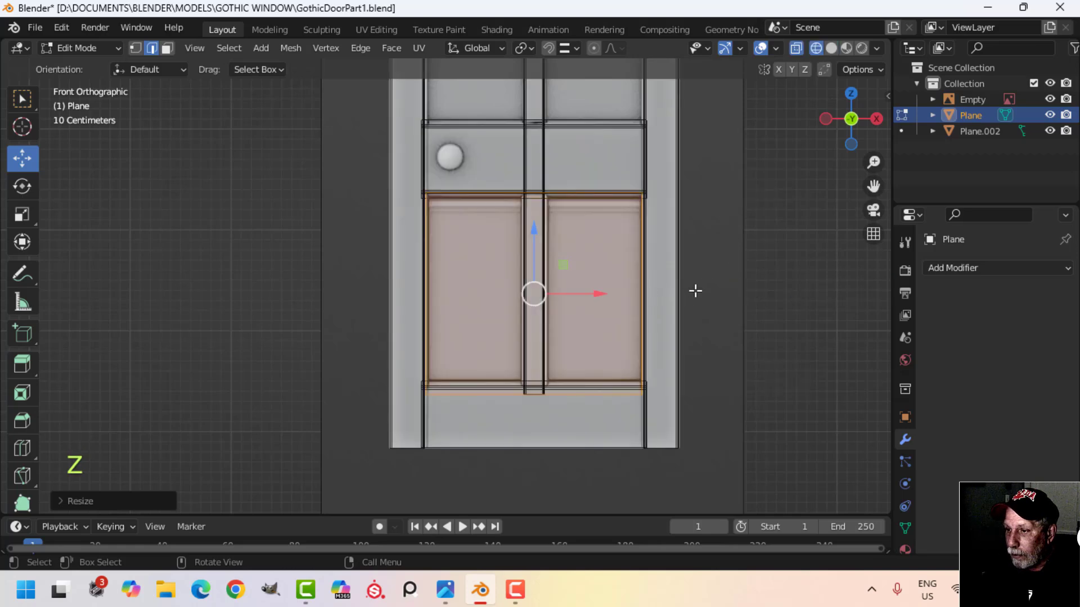
pyautogui.scroll(1, 697, 350)
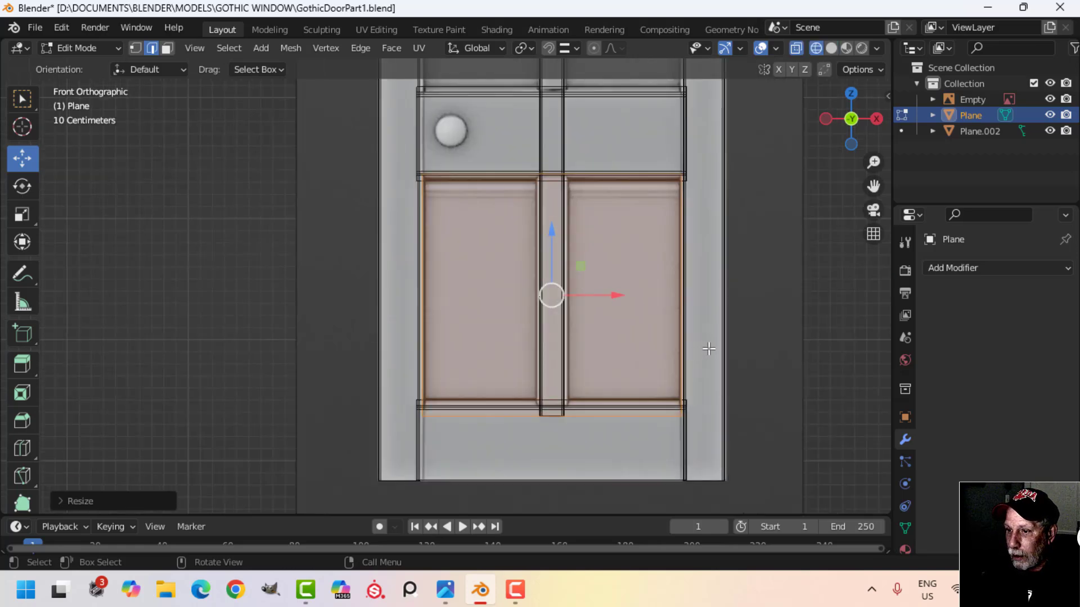
pyautogui.press('s')
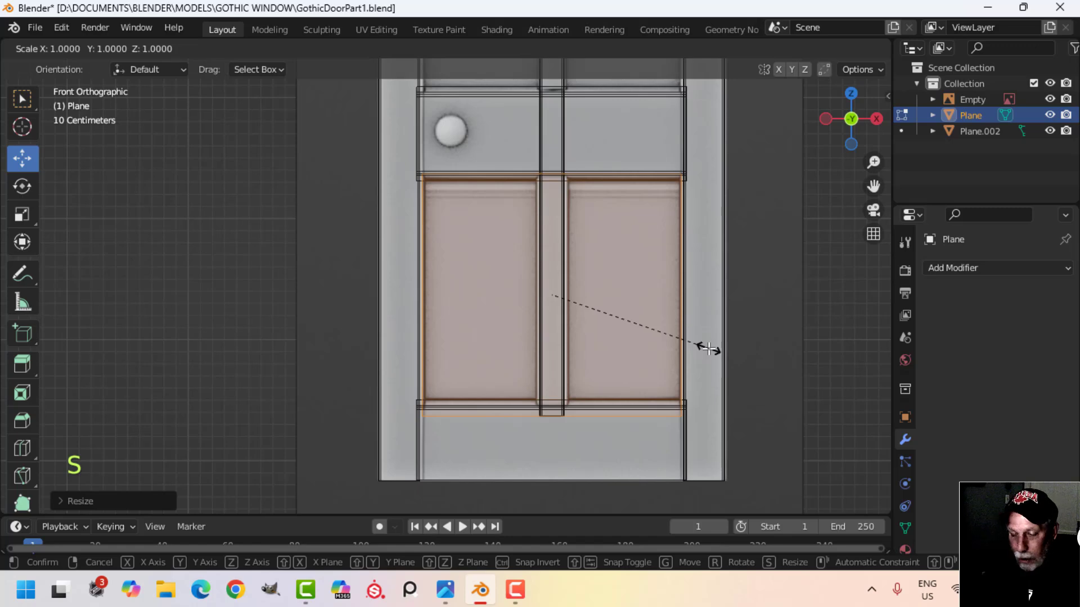
pyautogui.press('z')
pyautogui.click(682, 337)
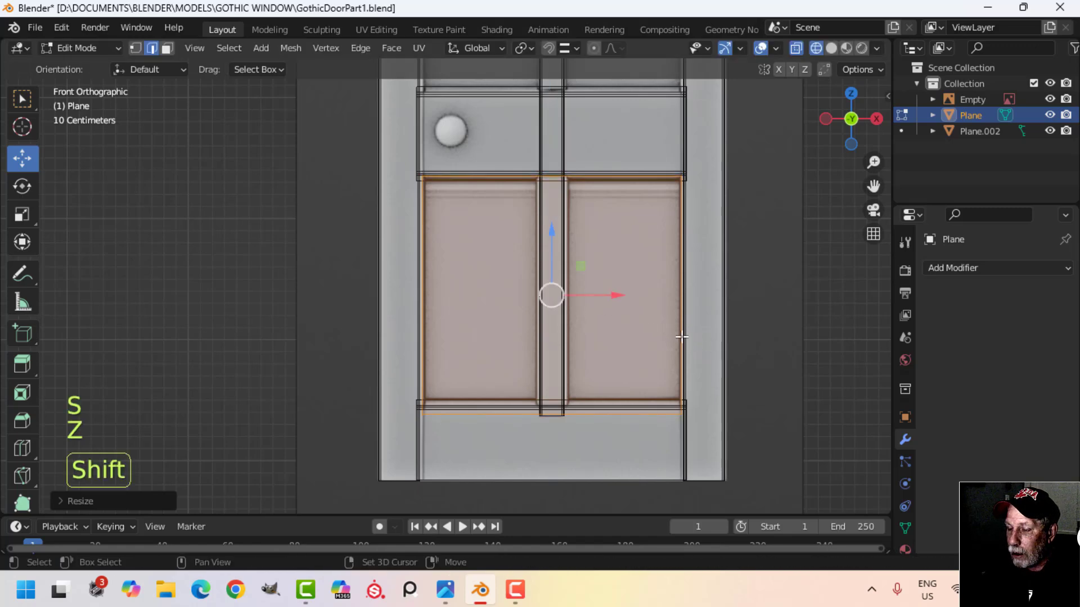
# - Recalculate the normals of the whole door frame to the outside in Edit Mode
pyautogui.moveTo(557, 183); pyautogui.dragTo(623, 252, button='middle')
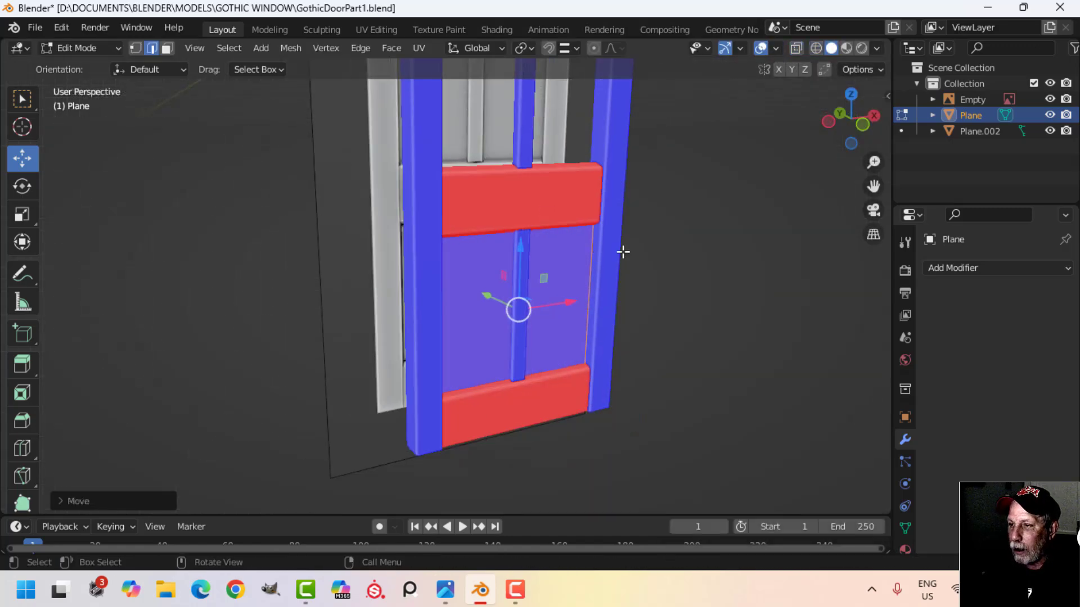
pyautogui.scroll(-2, 623, 251)
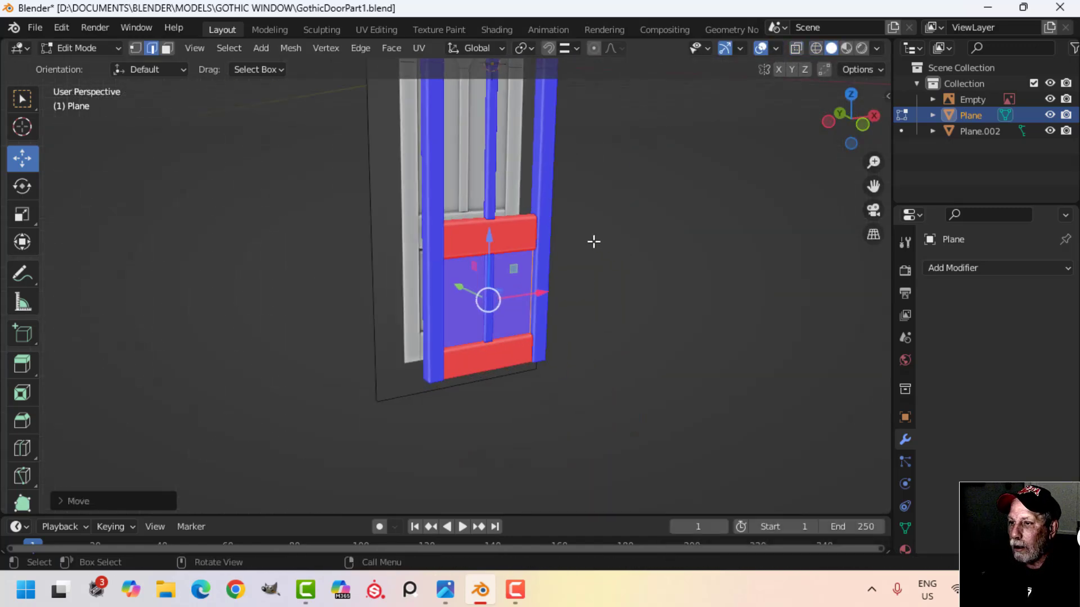
pyautogui.press('Tab')
pyautogui.click(539, 202)
pyautogui.press('Tab')
pyautogui.press('a')
pyautogui.hotkey('alt', 'n')
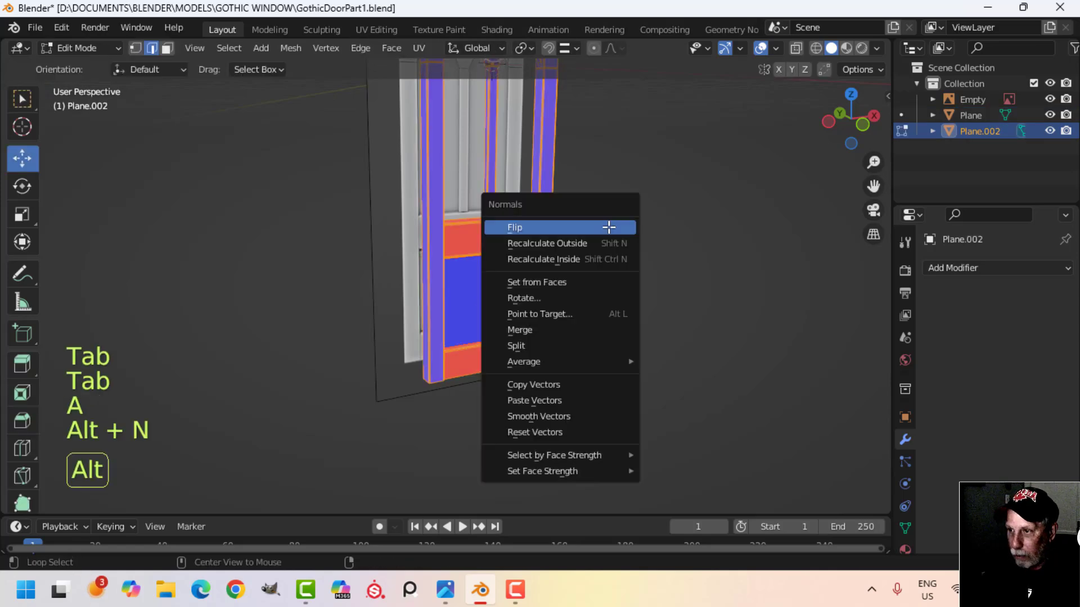
pyautogui.click(607, 243)
pyautogui.scroll(-4, 605, 250)
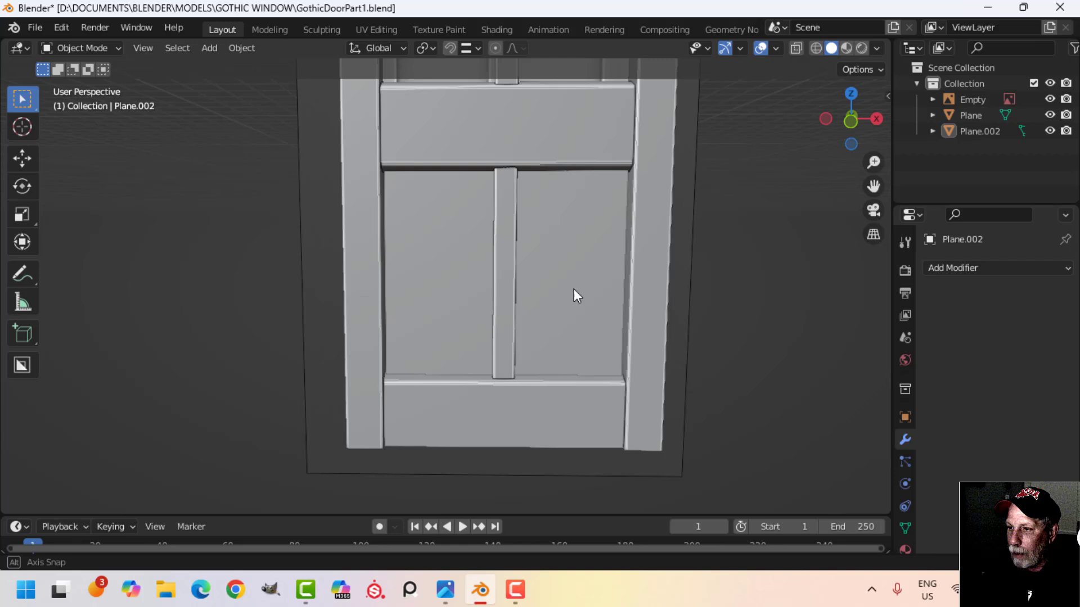
# - Add a centred vertical loop cut to the lower panel plane to divide it into two halves
pyautogui.click(568, 262)
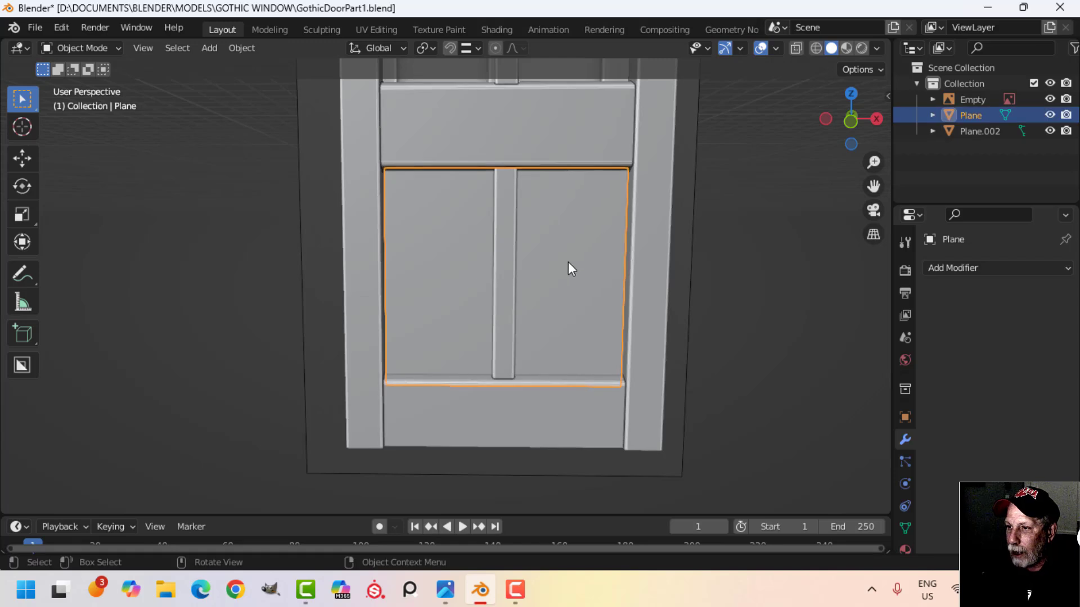
pyautogui.press('Tab')
pyautogui.hotkey('alt', 'a')
pyautogui.hotkey('ctrl', 'r')
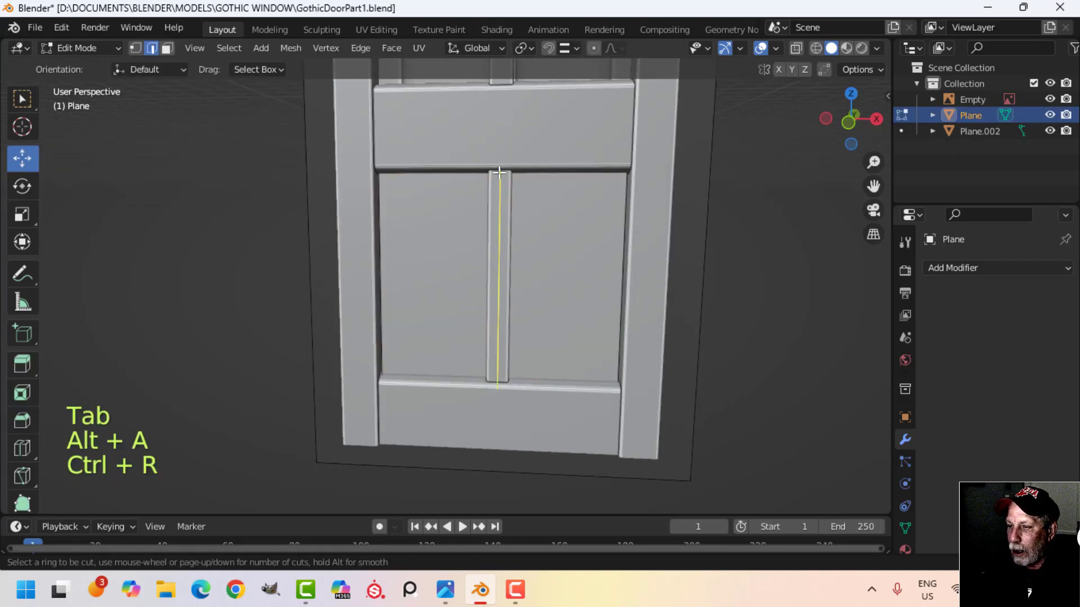
pyautogui.click(502, 177)
pyautogui.rightClick(503, 178)
pyautogui.press('3')
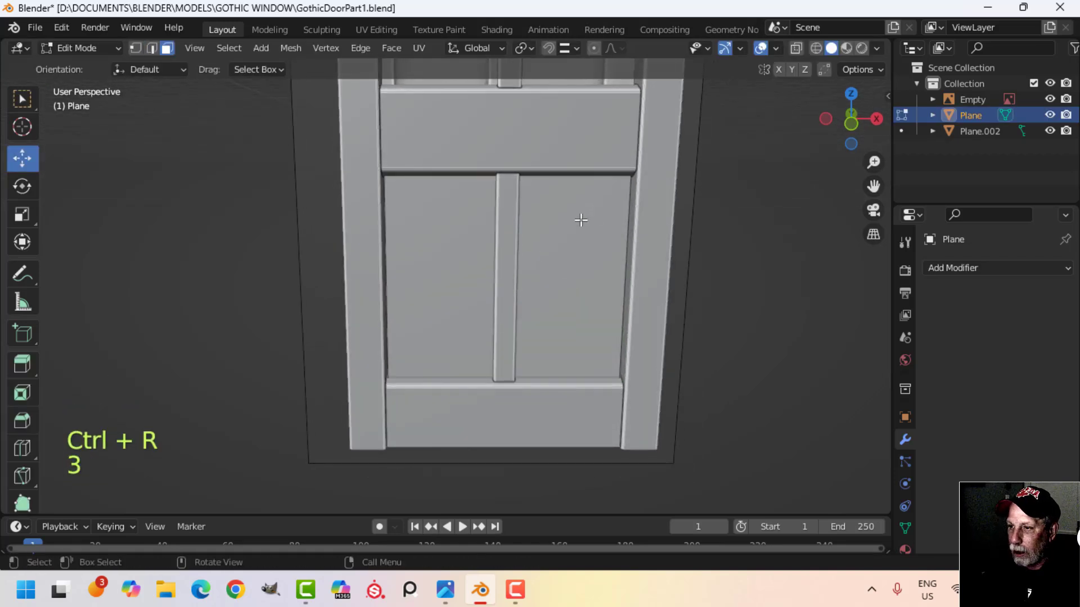
pyautogui.click(583, 222)
# - Isolate the panel plane in local view and bevel its centre edge into a narrow vertical strip
pyautogui.moveTo(579, 249); pyautogui.dragTo(644, 250, button='middle')
pyautogui.press('Tab')
pyautogui.press('/')
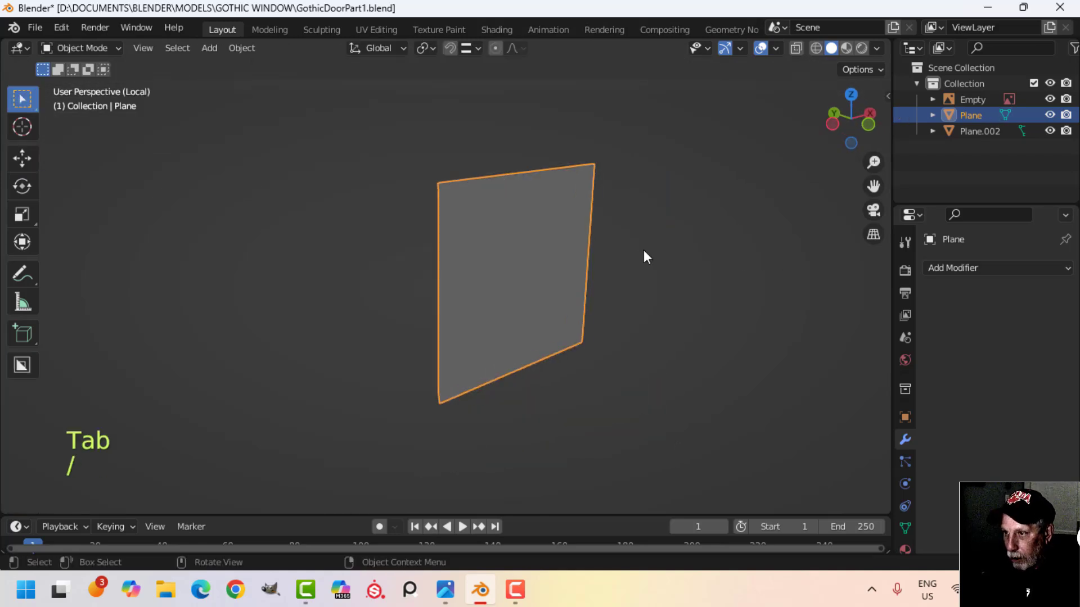
pyautogui.press('Tab')
pyautogui.moveTo(579, 279); pyautogui.dragTo(494, 260, button='middle')
pyautogui.press('2')
pyautogui.click(446, 242)
pyautogui.hotkey('ctrl', 'b')
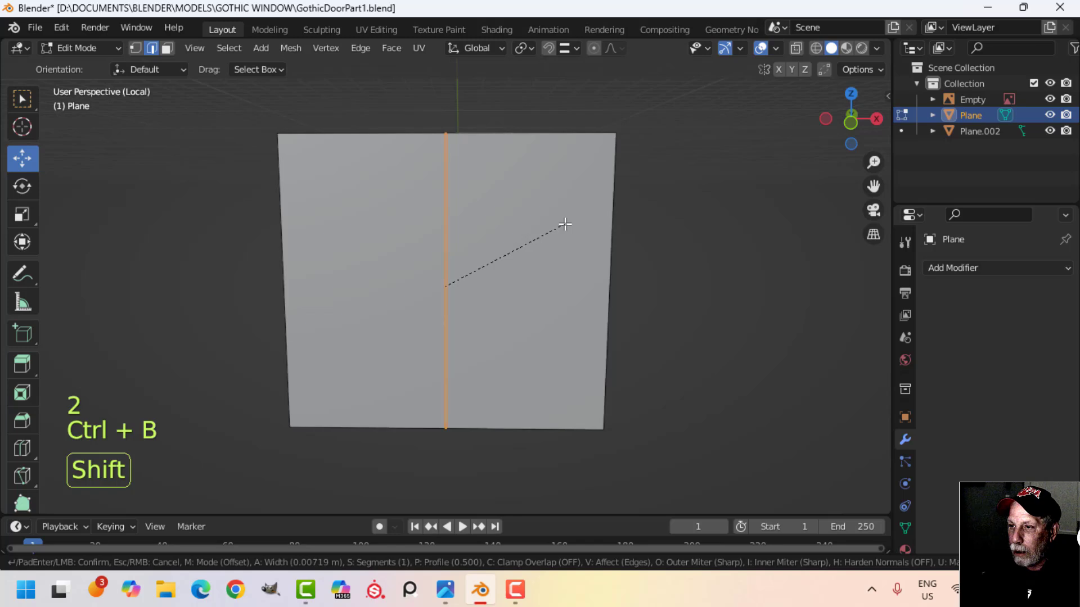
pyautogui.click(574, 222)
# - Delete the narrow centre strip face so the plane splits into two separate panels, and leave Edit Mode
pyautogui.hotkey('alt', 'a')
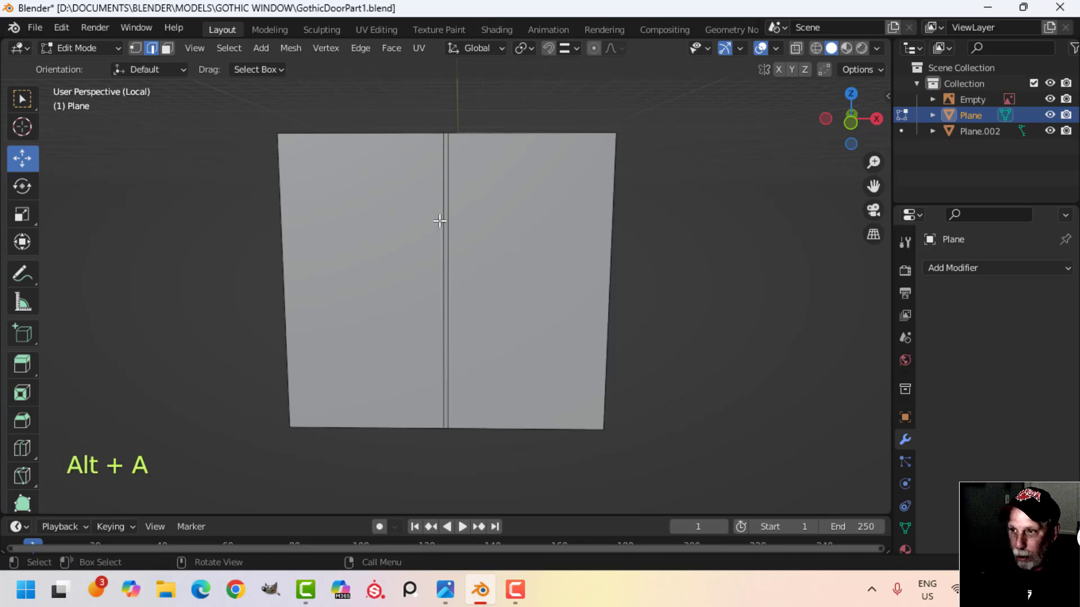
pyautogui.keyDown('alt'); pyautogui.keyDown('shift'); pyautogui.click(445, 160); pyautogui.keyUp('shift'); pyautogui.keyUp('alt')
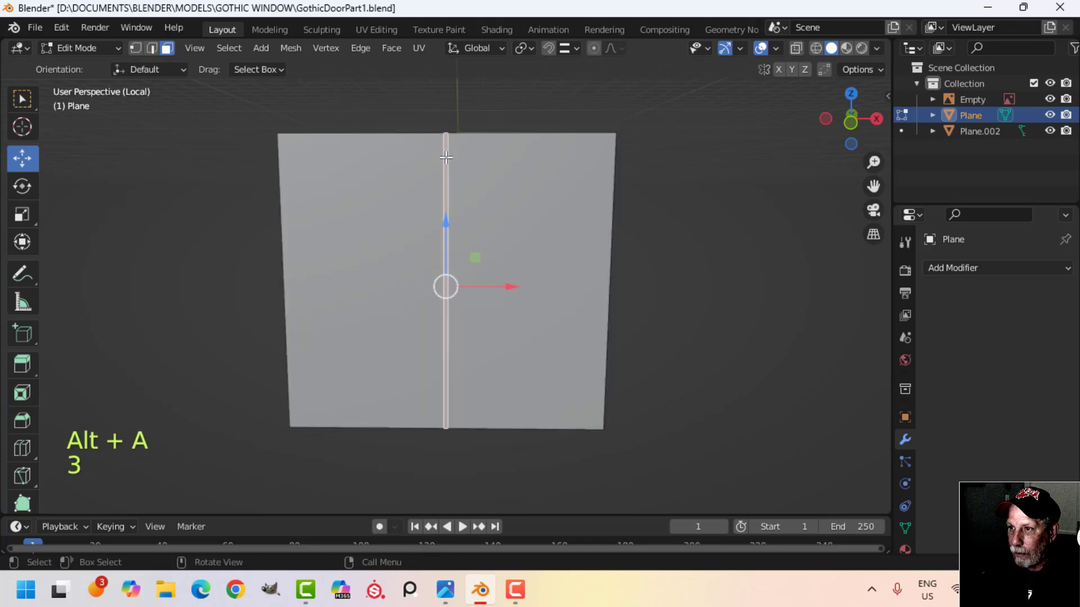
pyautogui.press('x')
pyautogui.click(447, 202)
pyautogui.press('Tab')
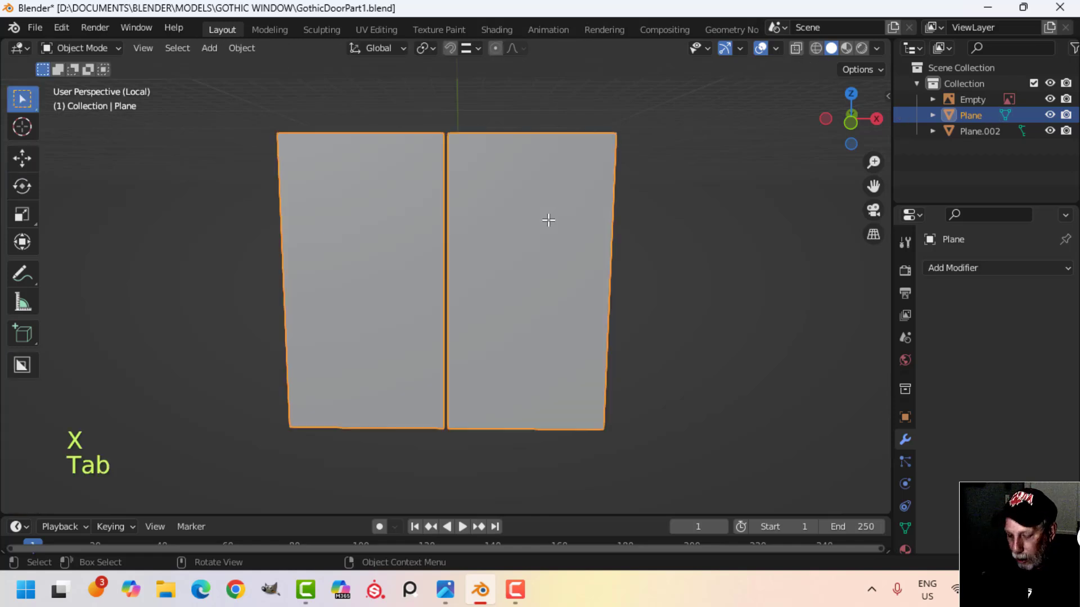
# - Exit local view and reselect the split panels in front view
pyautogui.press('/')
pyautogui.hotkey('alt', 'a')
pyautogui.moveTo(548, 219); pyautogui.dragTo(448, 253, button='middle')
pyautogui.scroll(2, 494, 253)
pyautogui.click(448, 254)
pyautogui.press('KP_1')
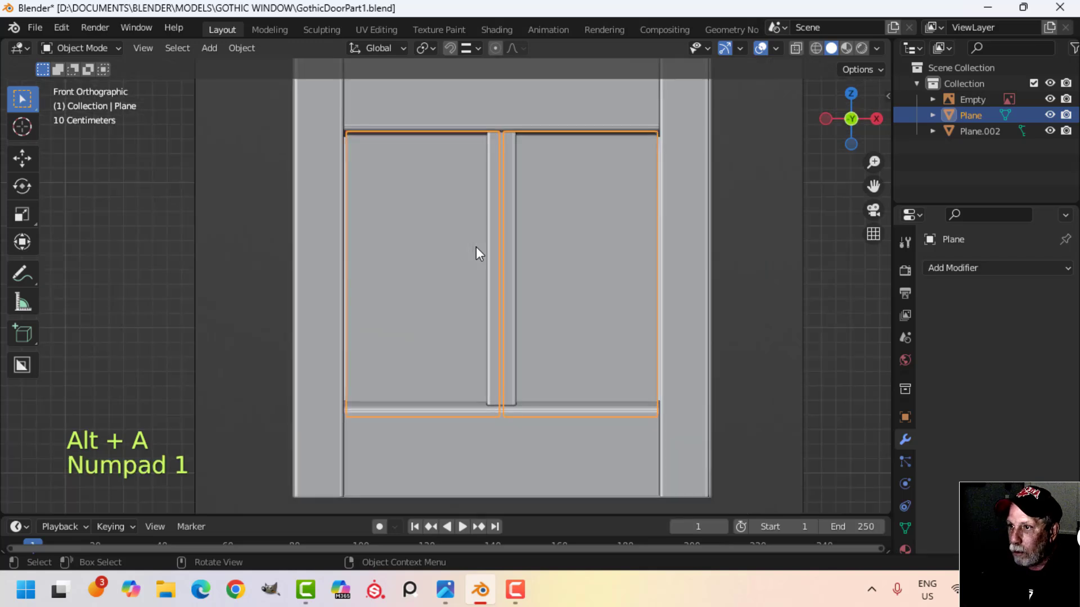
# - Scale the inner vertices of both panels apart along X in wireframe, keeping them within the centre mullion's width
pyautogui.press('Tab')
pyautogui.press('z')
pyautogui.click(378, 245)
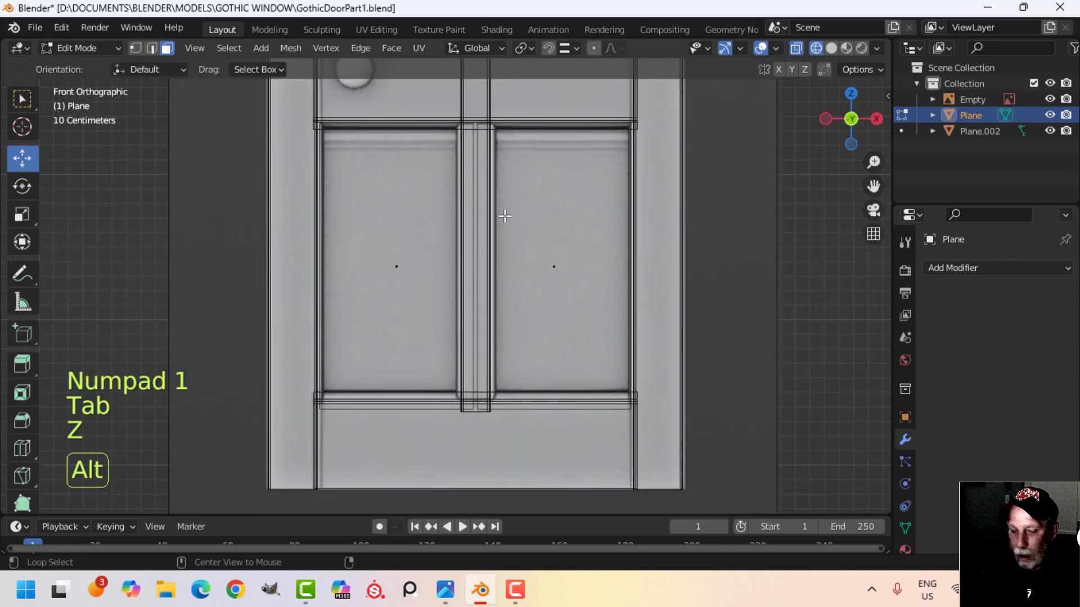
pyautogui.hotkey('alt', 'a')
pyautogui.press('1')
pyautogui.press('b')
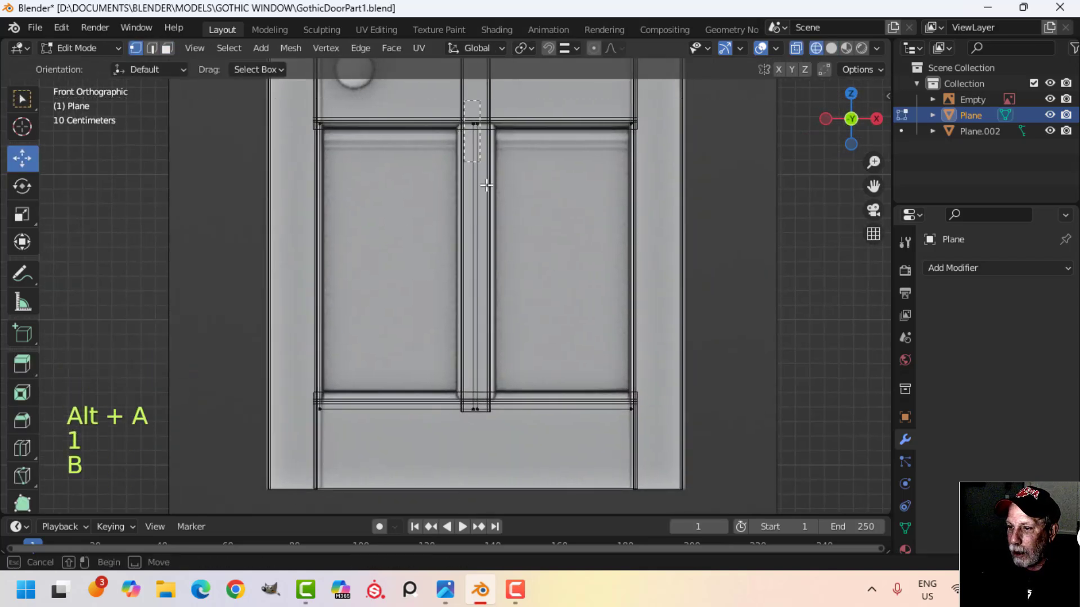
pyautogui.moveTo(507, 436); pyautogui.dragTo(507, 435)
pyautogui.press('s')
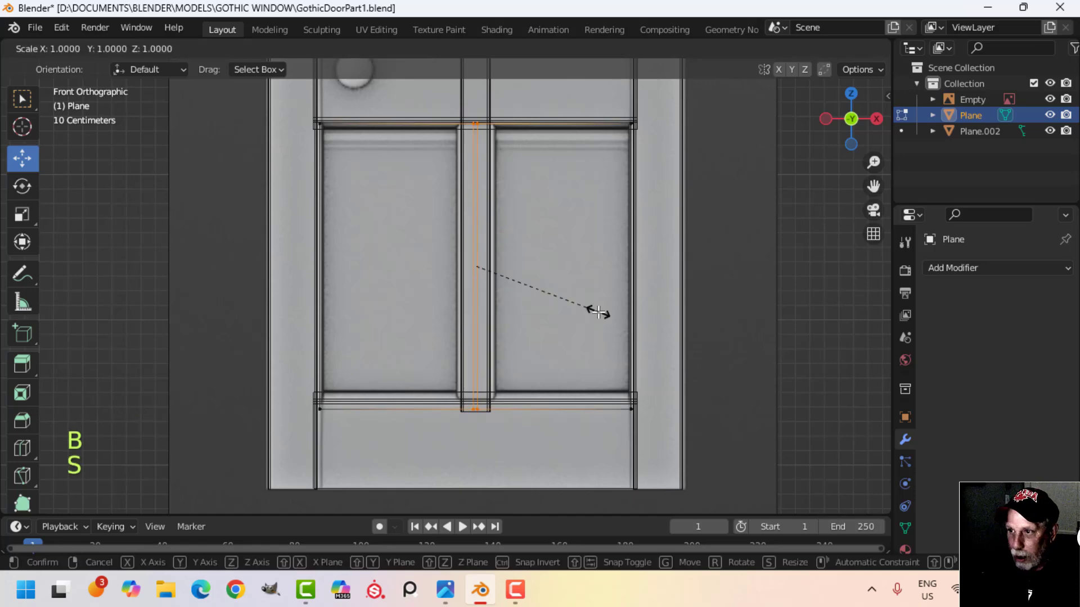
pyautogui.press('x')
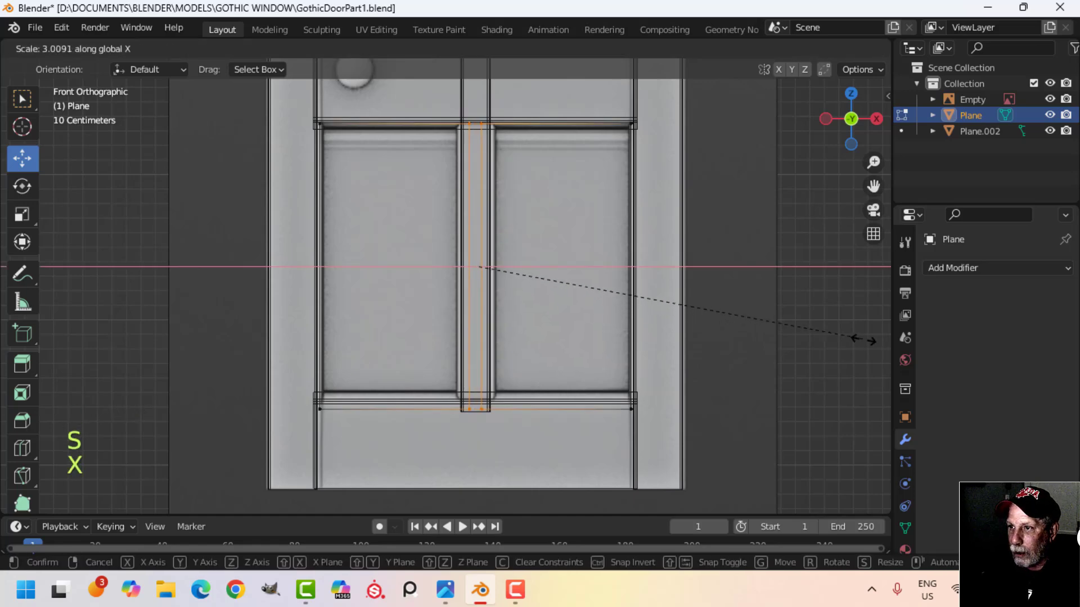
pyautogui.click(117, 347)
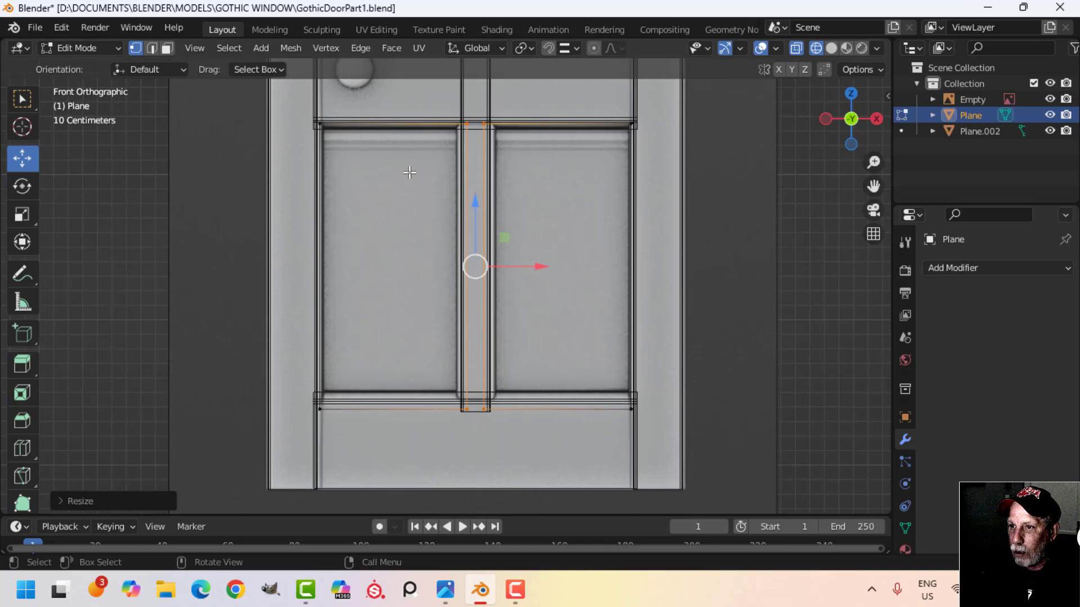
# - Return to solid shading and examine how the two lower panels sit behind the centre mullion
pyautogui.hotkey('alt', 'a')
pyautogui.press('z')
pyautogui.click(562, 250)
pyautogui.press('Tab')
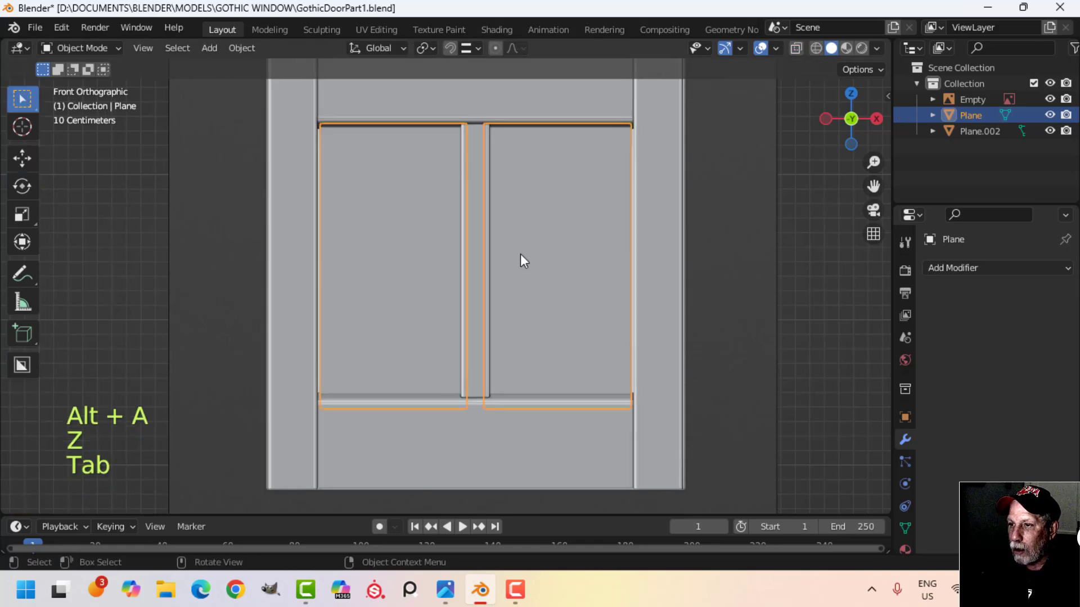
pyautogui.hotkey('alt', 'a')
pyautogui.keyDown('shift'); pyautogui.click(455, 276); pyautogui.keyUp('shift')
pyautogui.press('Tab')
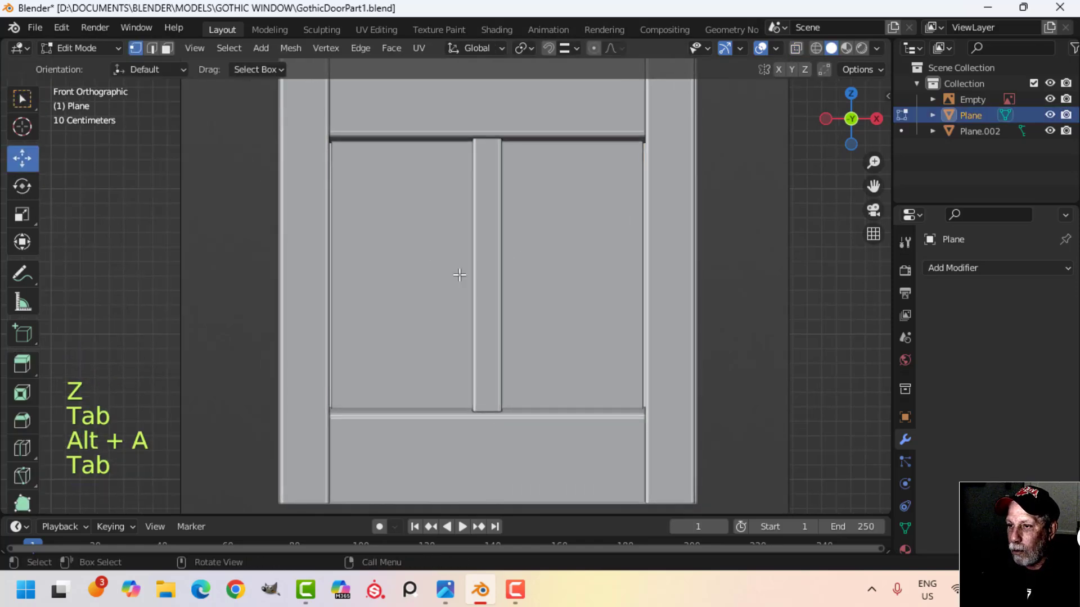
pyautogui.moveTo(459, 266)
pyautogui.mouseDown(button='middle')
pyautogui.moveTo(479, 282)
pyautogui.moveTo(515, 206)
pyautogui.moveTo(453, 267)
pyautogui.mouseUp(button='middle')
pyautogui.press('Tab')
# - Duplicate the lower edge of the door frame's middle rail just below it and separate the copy into its own object
pyautogui.click(485, 127)
pyautogui.press('Tab')
pyautogui.scroll(3, 490, 252)
pyautogui.hotkey('alt', 'a')
pyautogui.press('2')
pyautogui.click(509, 168)
pyautogui.moveTo(453, 267); pyautogui.dragTo(539, 267, button='middle')
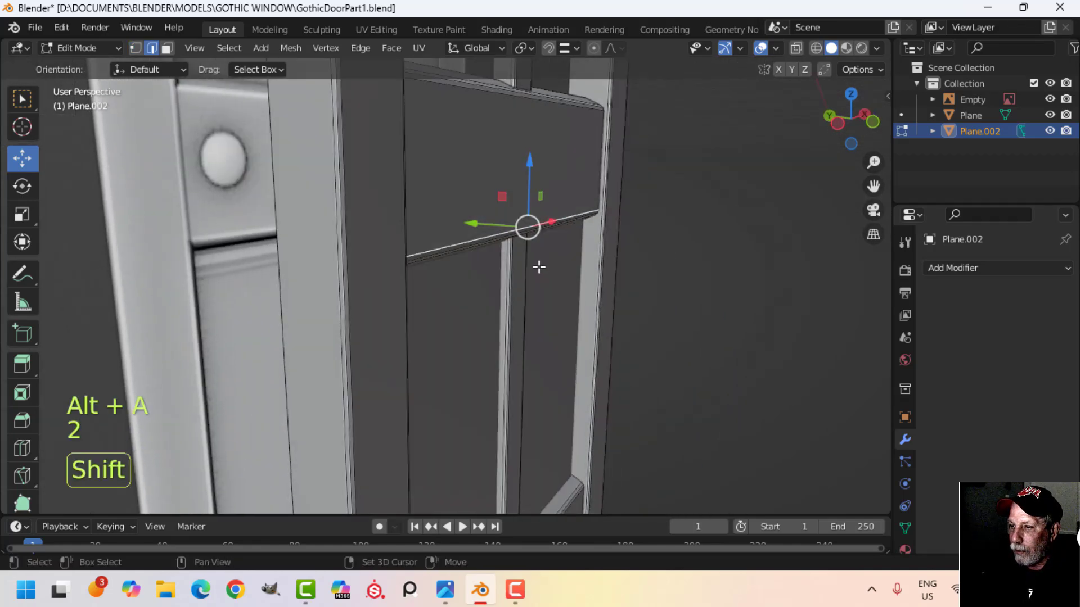
pyautogui.hotkey('shift', 'd')
pyautogui.click(573, 214)
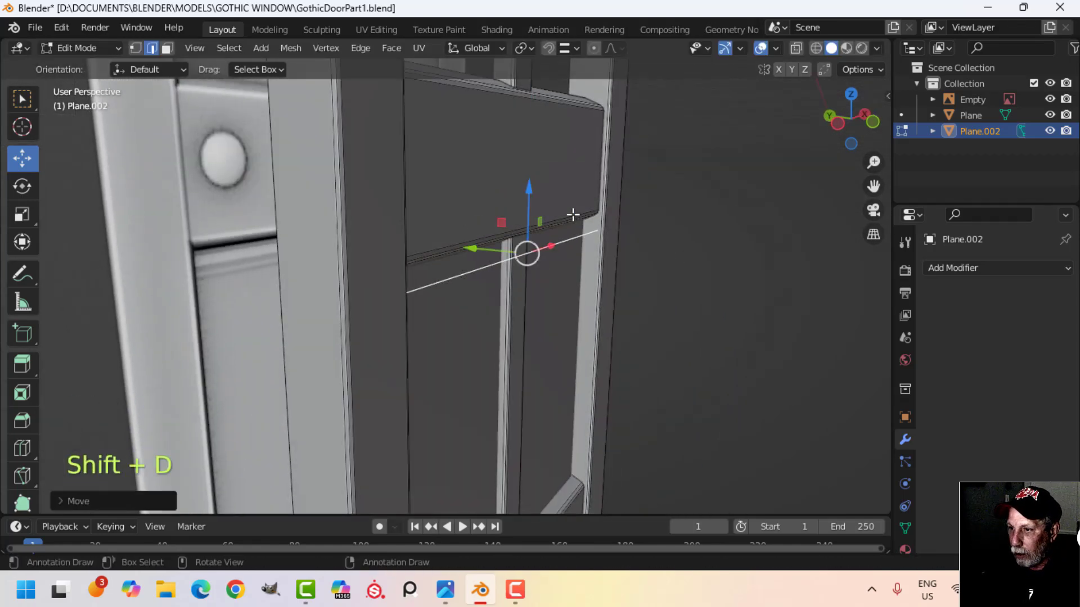
pyautogui.press('p')
pyautogui.click(683, 258)
pyautogui.press('Tab')
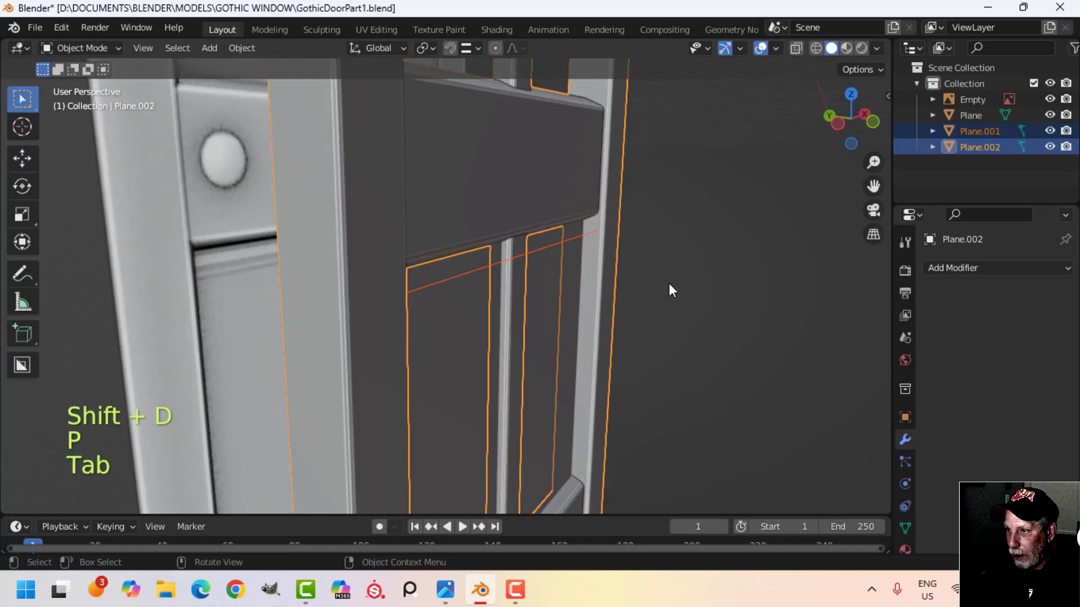
# - Select the separated edge in Edit Mode and move it along Y and up along Z to sit beneath the middle rail
pyautogui.click(563, 246)
pyautogui.press('Tab')
pyautogui.press('a')
pyautogui.keyDown('shift'); pyautogui.moveTo(568, 271); pyautogui.dragTo(535, 301, button='middle'); pyautogui.keyUp('shift')
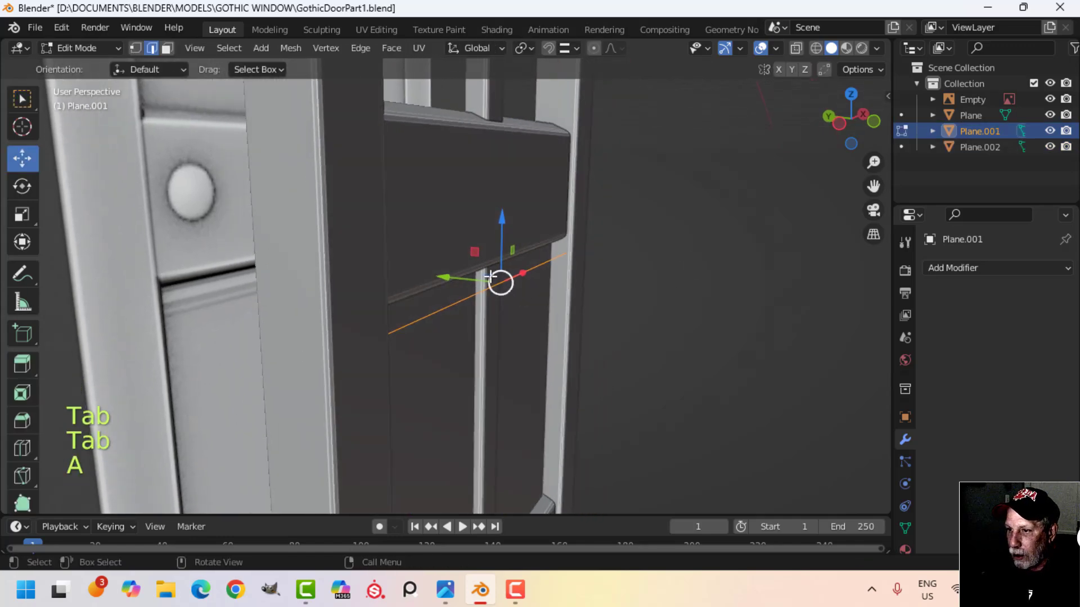
pyautogui.moveTo(491, 275); pyautogui.dragTo(444, 273)
pyautogui.moveTo(496, 219); pyautogui.dragTo(493, 194)
# - Extrude the edge downward and back along Y into an L-shaped trim strip, and isolate it in local view
pyautogui.moveTo(489, 248); pyautogui.dragTo(576, 282, button='middle')
pyautogui.moveTo(566, 198); pyautogui.dragTo(566, 211)
pyautogui.keyDown('shift'); pyautogui.moveTo(540, 294); pyautogui.dragTo(548, 324, button='middle'); pyautogui.keyUp('shift')
pyautogui.moveTo(548, 323); pyautogui.dragTo(614, 350, button='middle')
pyautogui.scroll(2, 600, 349)
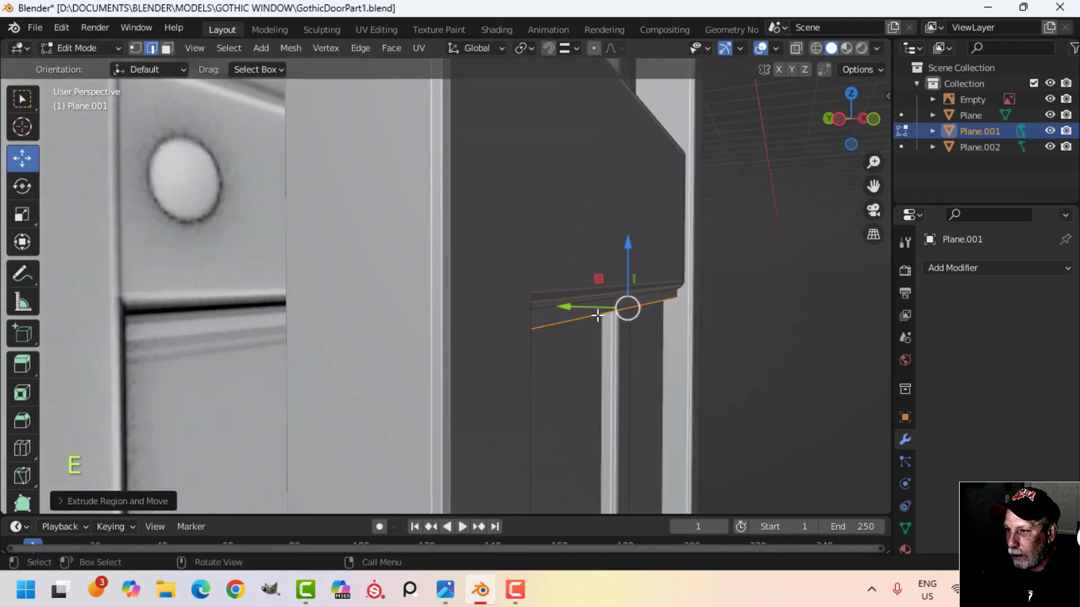
pyautogui.moveTo(597, 313); pyautogui.dragTo(570, 305)
pyautogui.press('Tab')
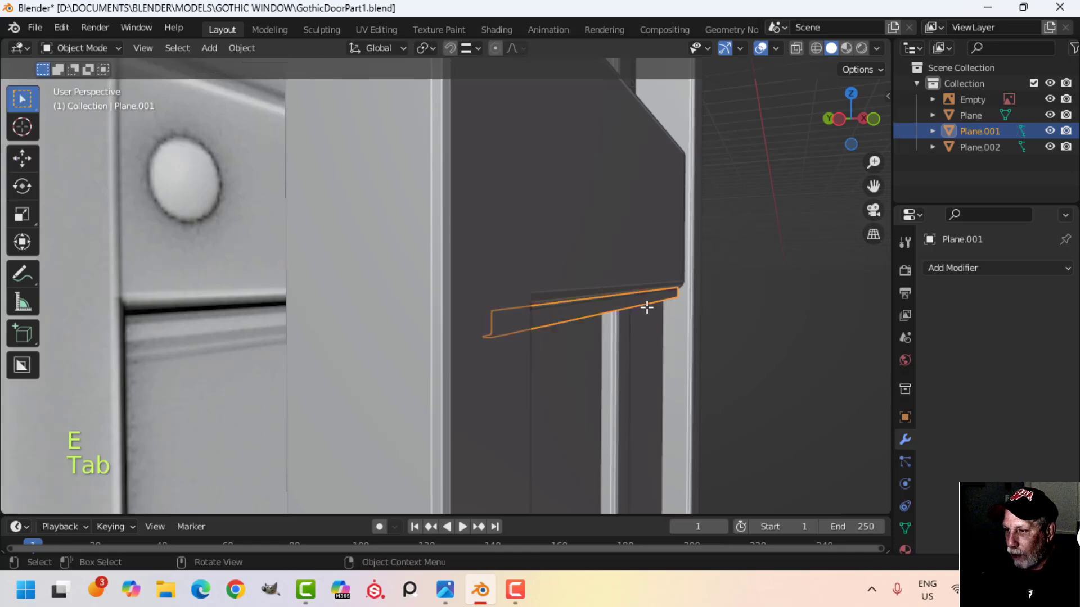
pyautogui.press('/')
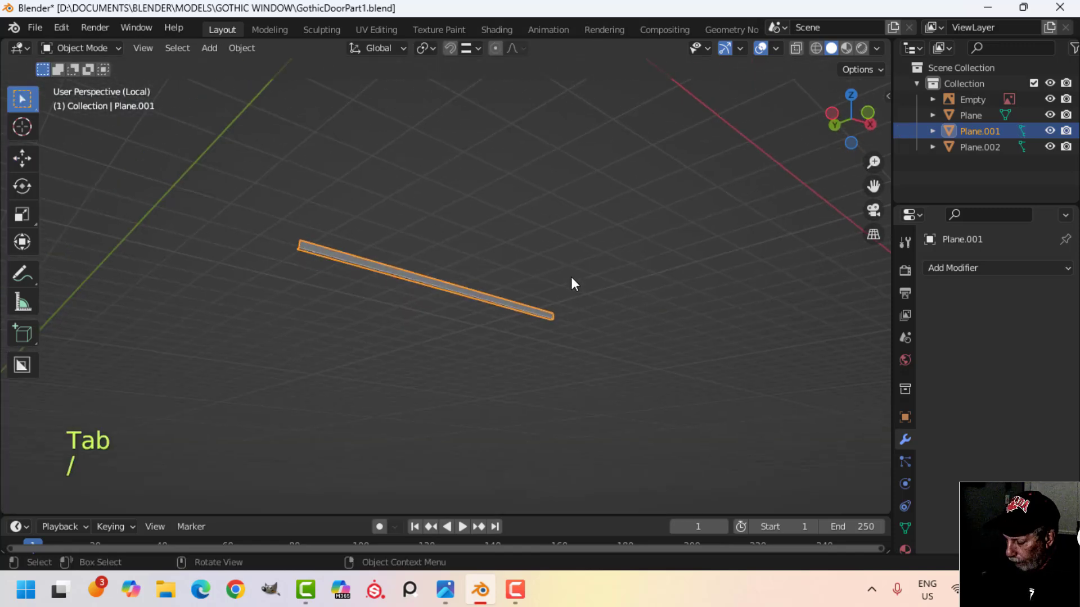
# - Extrude the trim strip's free lower edge downward and along Y to form a second step in the moulding
pyautogui.press('KP_Decimal')
pyautogui.moveTo(330, 339); pyautogui.dragTo(487, 312, button='middle')
pyautogui.press('Tab')
pyautogui.keyDown('shift'); pyautogui.moveTo(602, 372); pyautogui.dragTo(546, 260, button='middle'); pyautogui.keyUp('shift')
pyautogui.moveTo(546, 259); pyautogui.dragTo(571, 343, button='middle')
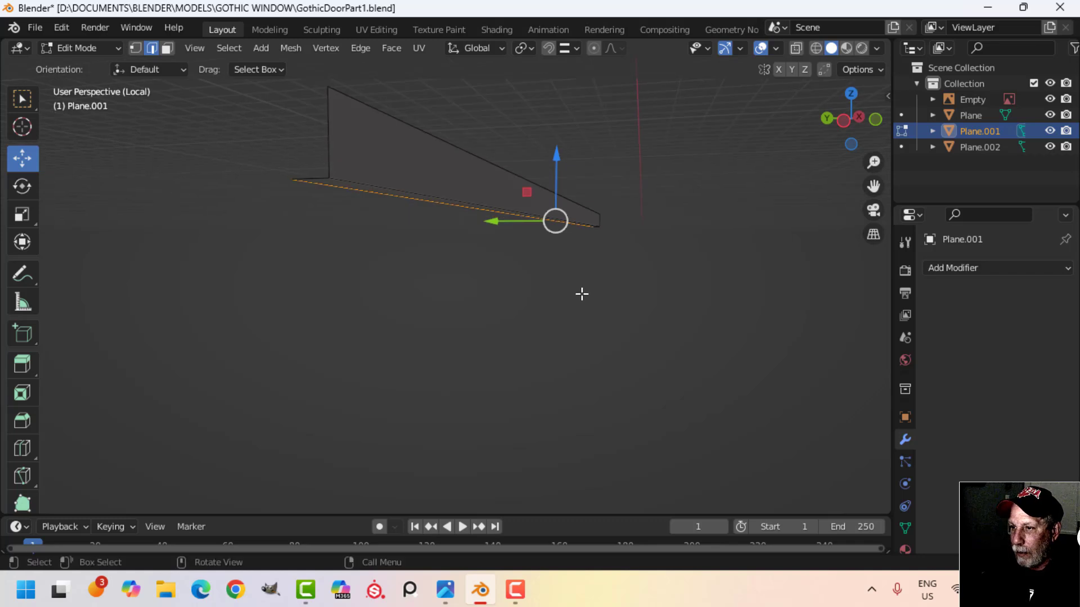
pyautogui.moveTo(560, 156); pyautogui.dragTo(565, 171)
pyautogui.moveTo(508, 275); pyautogui.dragTo(560, 287, button='middle')
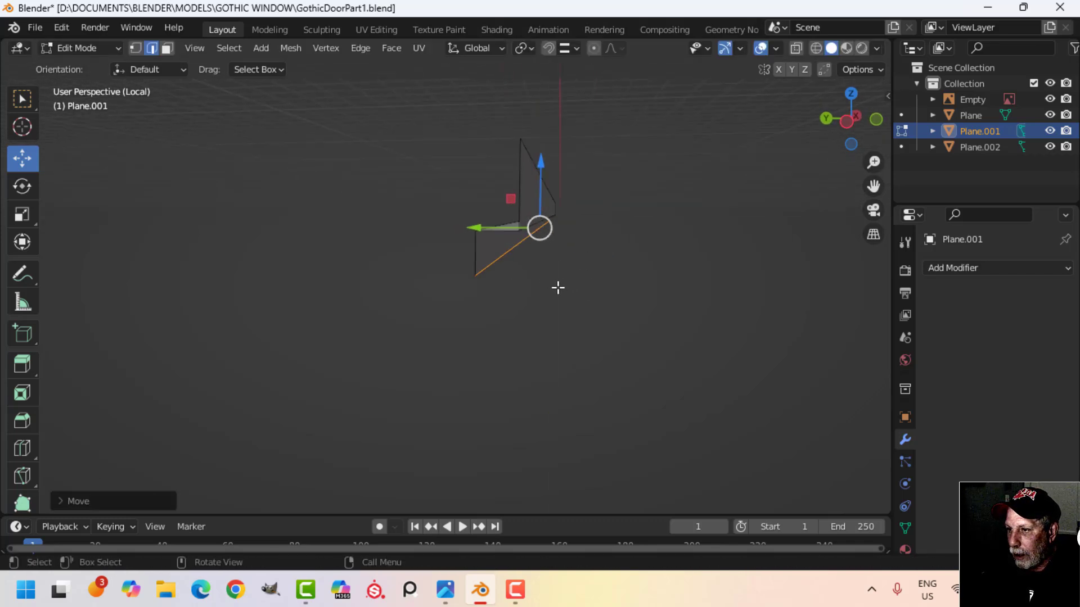
pyautogui.moveTo(482, 229); pyautogui.dragTo(478, 234)
pyautogui.moveTo(478, 234); pyautogui.dragTo(582, 245, button='middle')
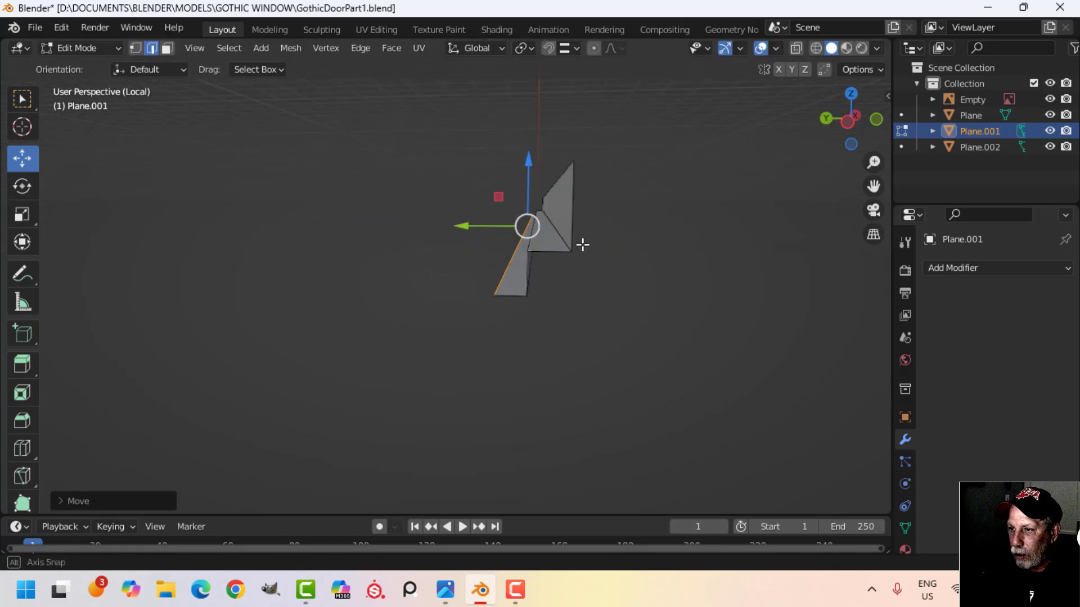
pyautogui.moveTo(472, 226); pyautogui.dragTo(473, 225)
pyautogui.moveTo(473, 225); pyautogui.dragTo(525, 240, button='middle')
# - Extrude the moulding's free edge down about 0.024 m and along Y for a third step, and leave local view
pyautogui.press('e')
pyautogui.click(525, 241)
pyautogui.moveTo(550, 177); pyautogui.dragTo(550, 184)
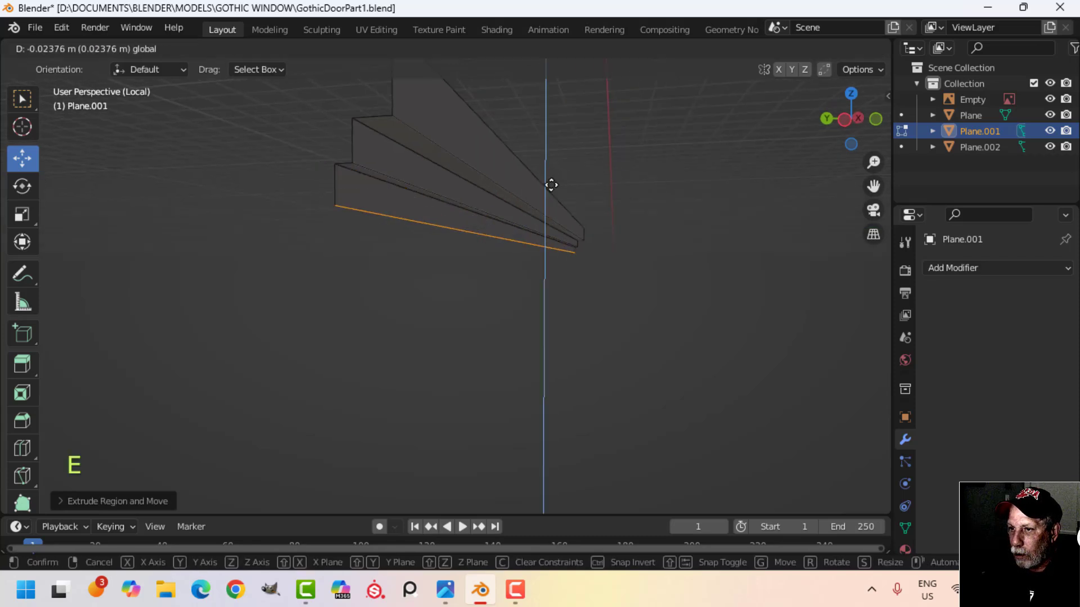
pyautogui.moveTo(549, 183); pyautogui.dragTo(488, 276, button='middle')
pyautogui.moveTo(468, 238); pyautogui.dragTo(461, 238)
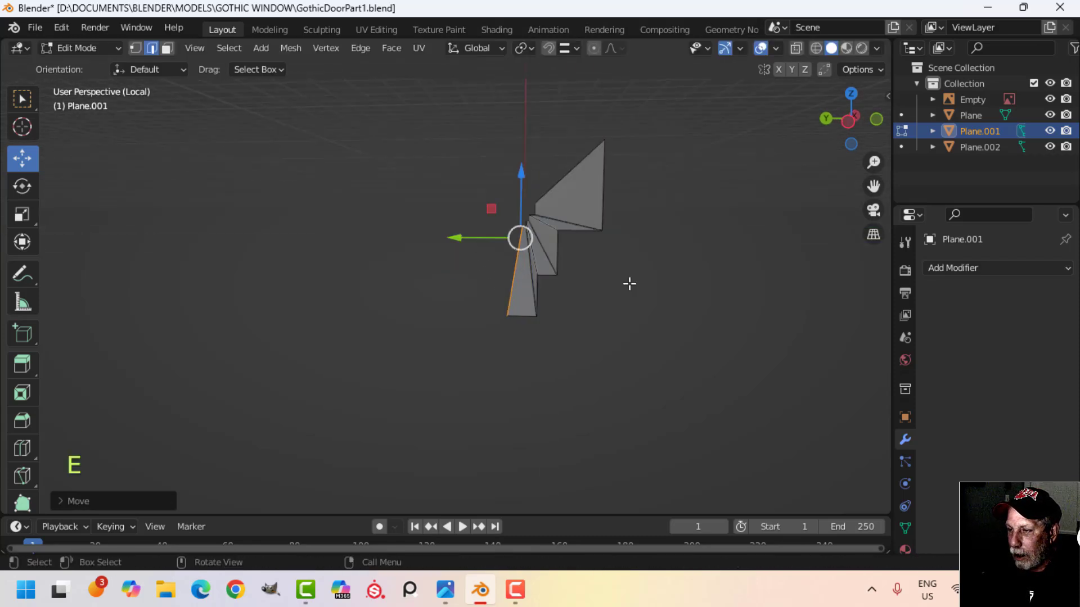
pyautogui.moveTo(629, 282); pyautogui.dragTo(610, 313, button='middle')
pyautogui.press('Tab')
pyautogui.press('/')
# - Select the whole stepped trim mesh and shift it slightly into place beneath the middle rail
pyautogui.press('/')
pyautogui.hotkey('alt', 'a')
pyautogui.press('Tab')
pyautogui.press('a')
pyautogui.moveTo(609, 313); pyautogui.dragTo(592, 311)
pyautogui.moveTo(598, 315)
pyautogui.mouseDown(button='middle')
pyautogui.moveTo(569, 304)
pyautogui.moveTo(580, 325)
pyautogui.mouseUp(button='middle')
pyautogui.hotkey('alt', 'a')
pyautogui.press('Tab')
# - Edit the lower backing panels and move the left panel's outer edge along X to close the gap at the left stile
pyautogui.click(499, 422)
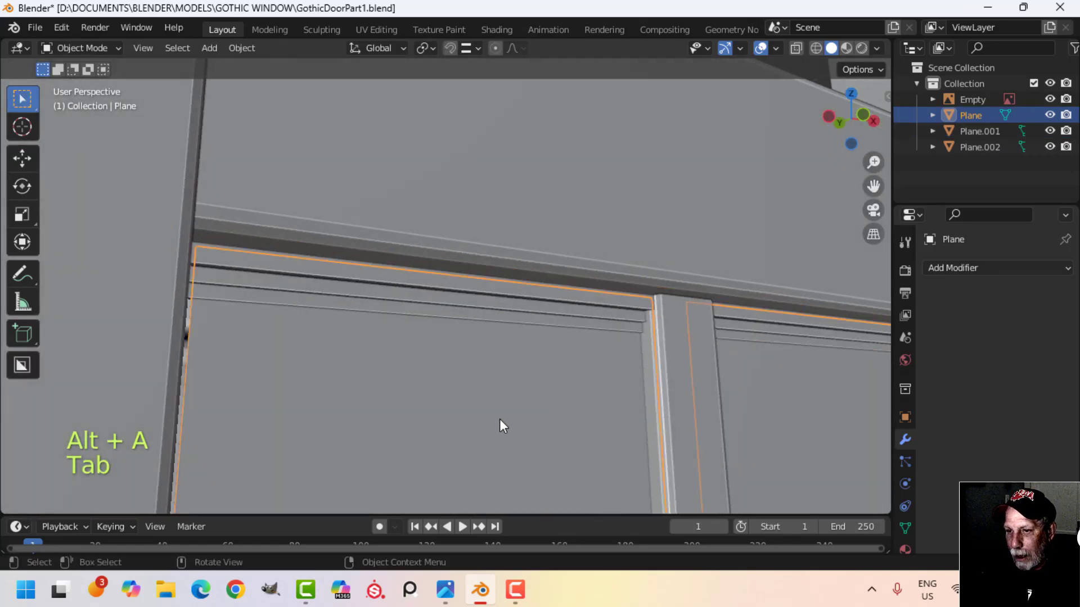
pyautogui.press('Tab')
pyautogui.scroll(-2, 403, 429)
pyautogui.keyDown('shift'); pyautogui.moveTo(402, 400); pyautogui.dragTo(419, 381, button='middle'); pyautogui.keyUp('shift')
pyautogui.press('2')
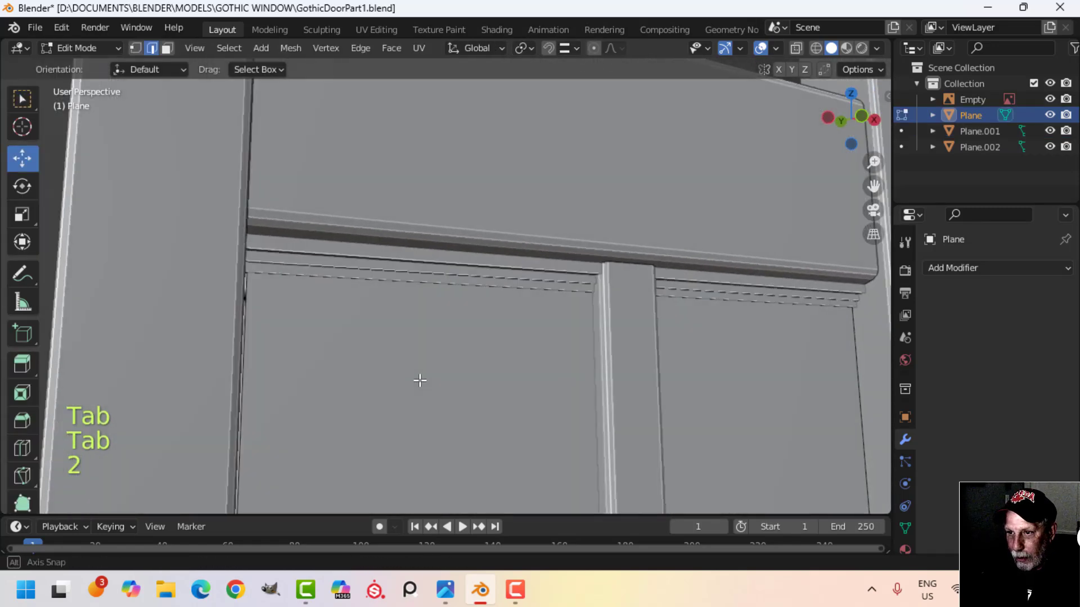
pyautogui.scroll(-3, 298, 377)
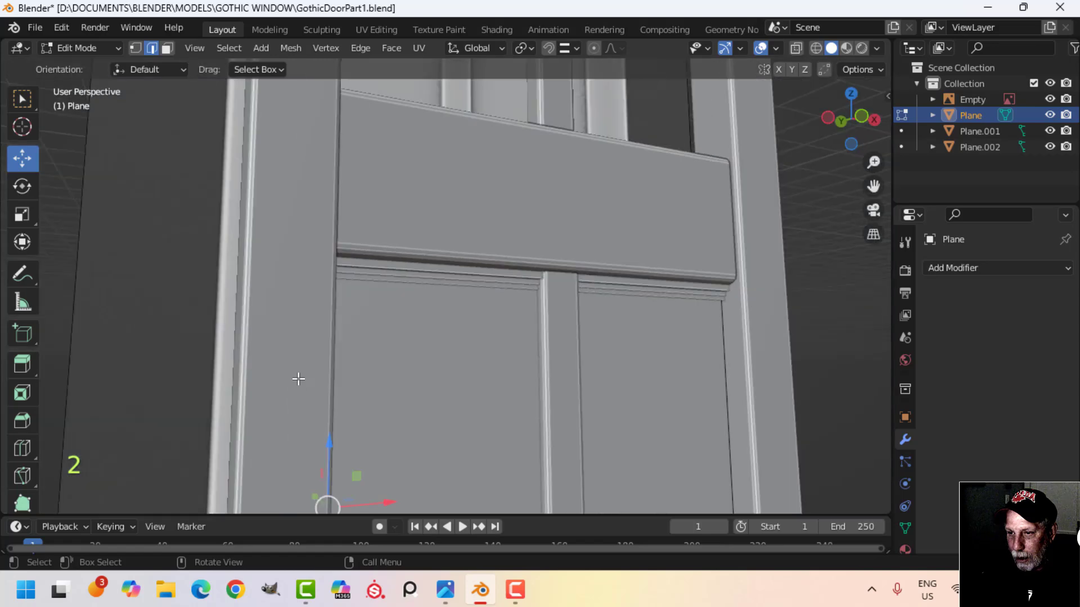
pyautogui.keyDown('shift'); pyautogui.moveTo(398, 450); pyautogui.dragTo(389, 368, button='middle'); pyautogui.keyUp('shift')
pyautogui.scroll(2, 390, 372)
pyautogui.scroll(2, 387, 397)
pyautogui.moveTo(292, 451); pyautogui.dragTo(308, 414, button='middle')
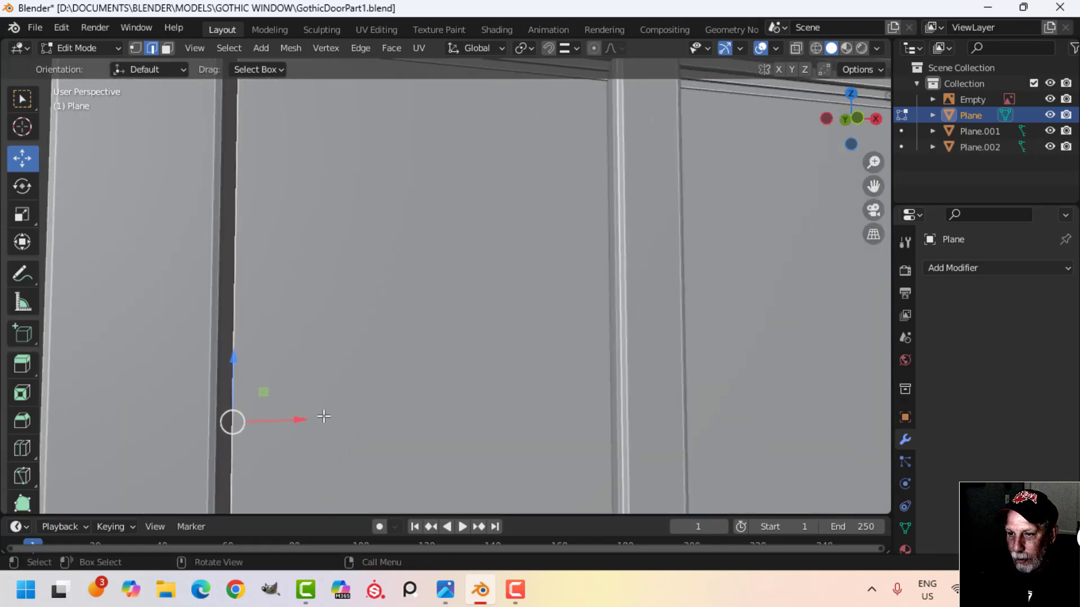
pyautogui.press('g')
pyautogui.press('x')
pyautogui.click(291, 421)
# - Move the right backing panel's outer edge along X to tuck it behind the right stile
pyautogui.scroll(-2, 506, 388)
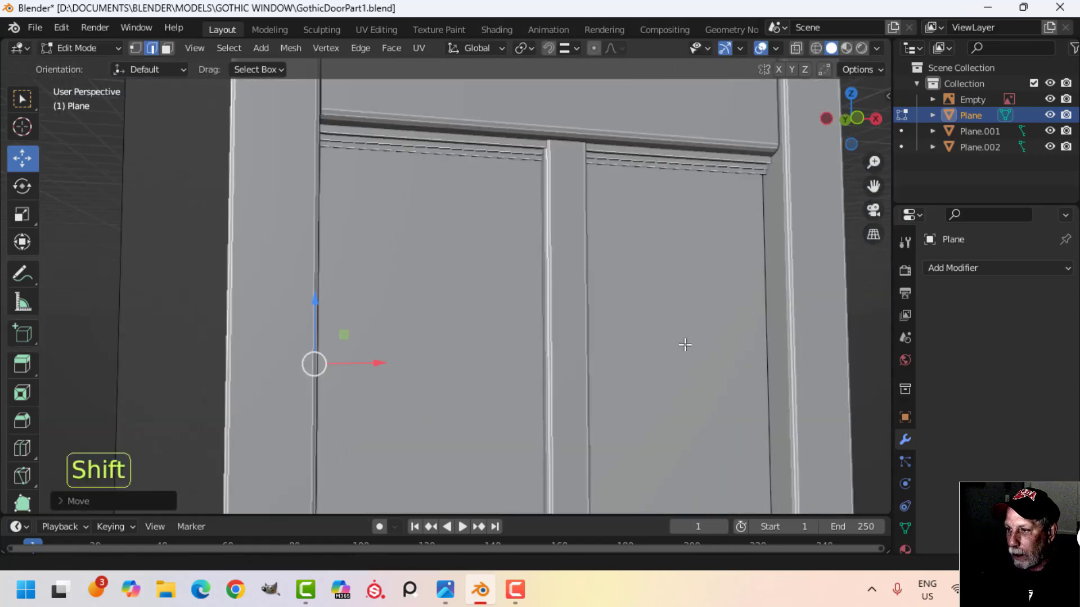
pyautogui.keyDown('shift'); pyautogui.moveTo(687, 345); pyautogui.dragTo(588, 306, button='middle'); pyautogui.keyUp('shift')
pyautogui.click(597, 335)
pyautogui.press('g')
pyautogui.press('x')
pyautogui.click(654, 364)
# - Select both lower backing panels in full and move them slightly along Y
pyautogui.press('a')
pyautogui.scroll(3, 529, 363)
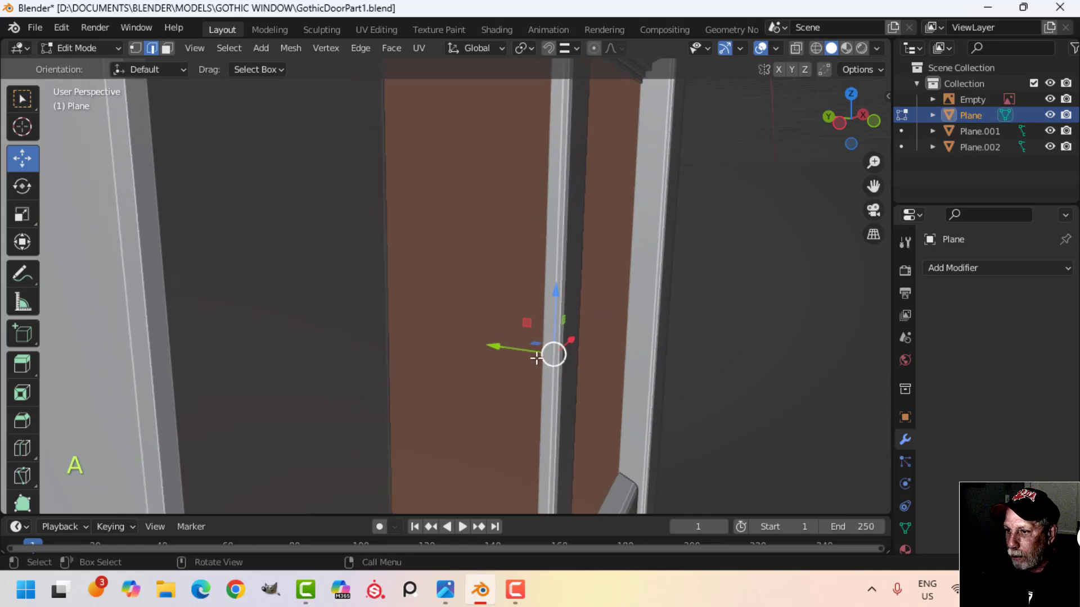
pyautogui.moveTo(500, 350); pyautogui.dragTo(489, 345)
pyautogui.moveTo(489, 346); pyautogui.dragTo(593, 313, button='middle')
pyautogui.keyDown('shift'); pyautogui.moveTo(585, 196); pyautogui.dragTo(639, 229, button='middle'); pyautogui.keyUp('shift')
pyautogui.scroll(2, 517, 227)
# - Bevel the three protruding edges of the stepped trim about 0.0068 m wide with two segments
pyautogui.press('Tab')
pyautogui.click(680, 201)
pyautogui.keyDown('shift'); pyautogui.moveTo(711, 246); pyautogui.dragTo(700, 277, button='middle'); pyautogui.keyUp('shift')
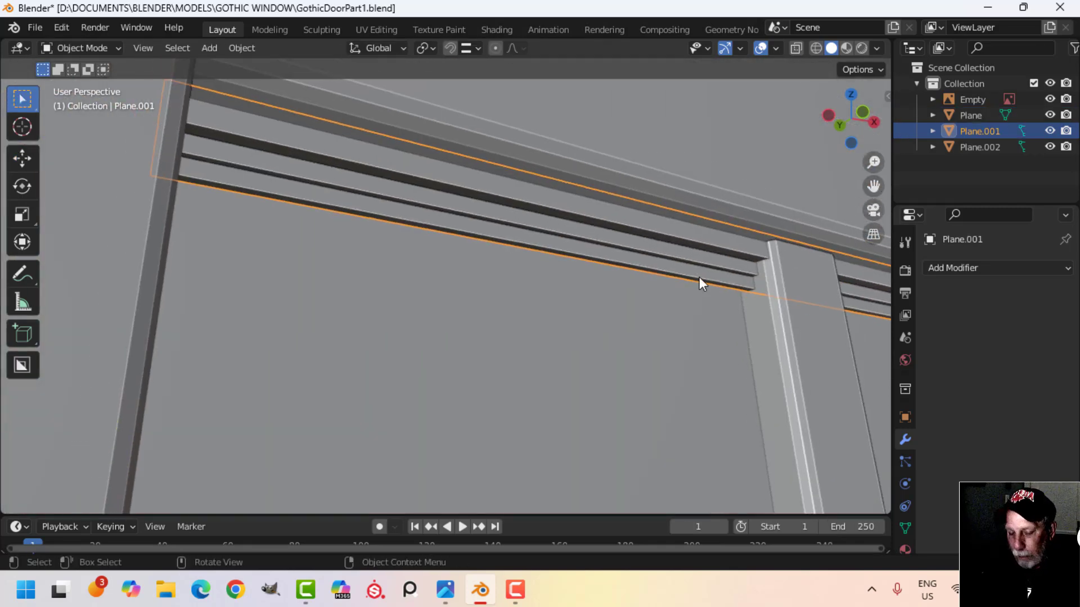
pyautogui.press('Tab')
pyautogui.press('2')
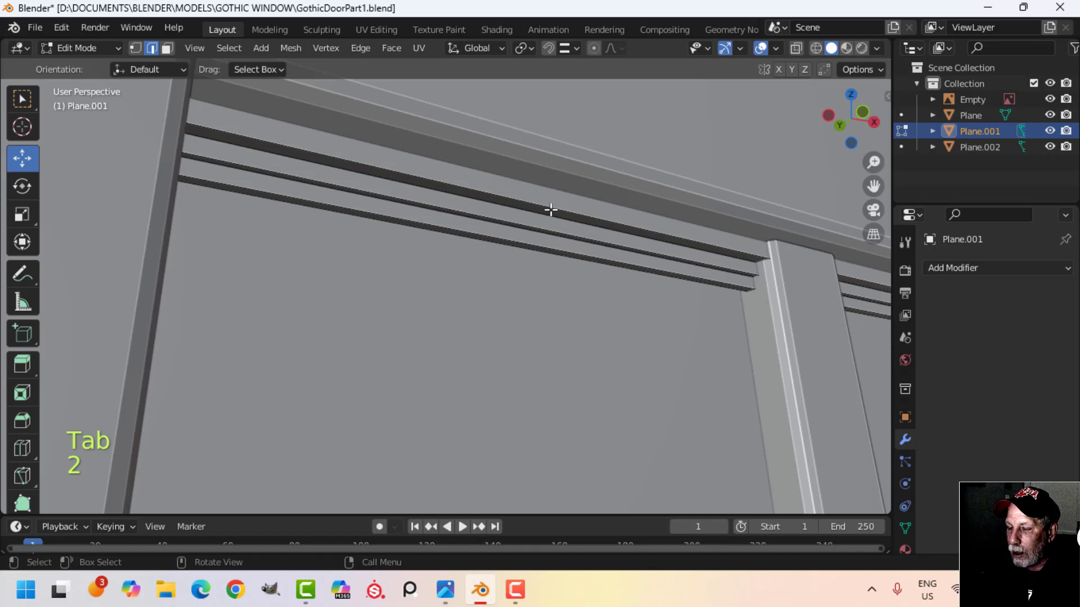
pyautogui.click(536, 226)
pyautogui.keyDown('shift'); pyautogui.click(528, 242); pyautogui.keyUp('shift')
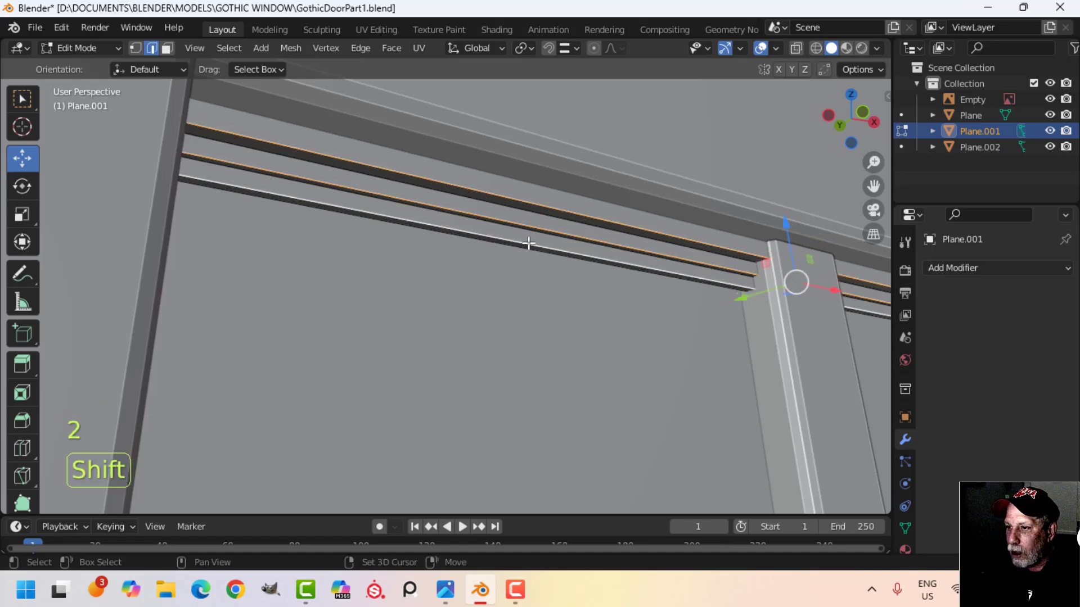
pyautogui.moveTo(696, 284); pyautogui.dragTo(640, 297, button='middle')
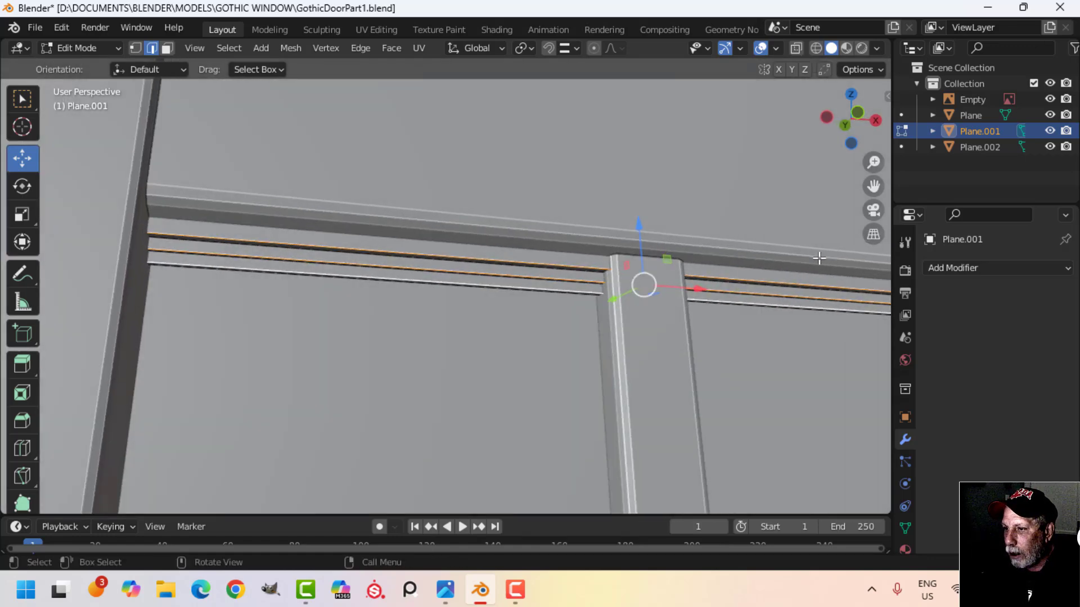
pyautogui.moveTo(555, 366)
pyautogui.keyDown('shift'); pyautogui.mouseDown(button='middle')
pyautogui.moveTo(526, 395)
pyautogui.moveTo(541, 384)
pyautogui.moveTo(540, 356)
pyautogui.mouseUp(button='middle'); pyautogui.keyUp('shift')
pyautogui.scroll(3, 538, 386)
pyautogui.hotkey('ctrl', 'b')
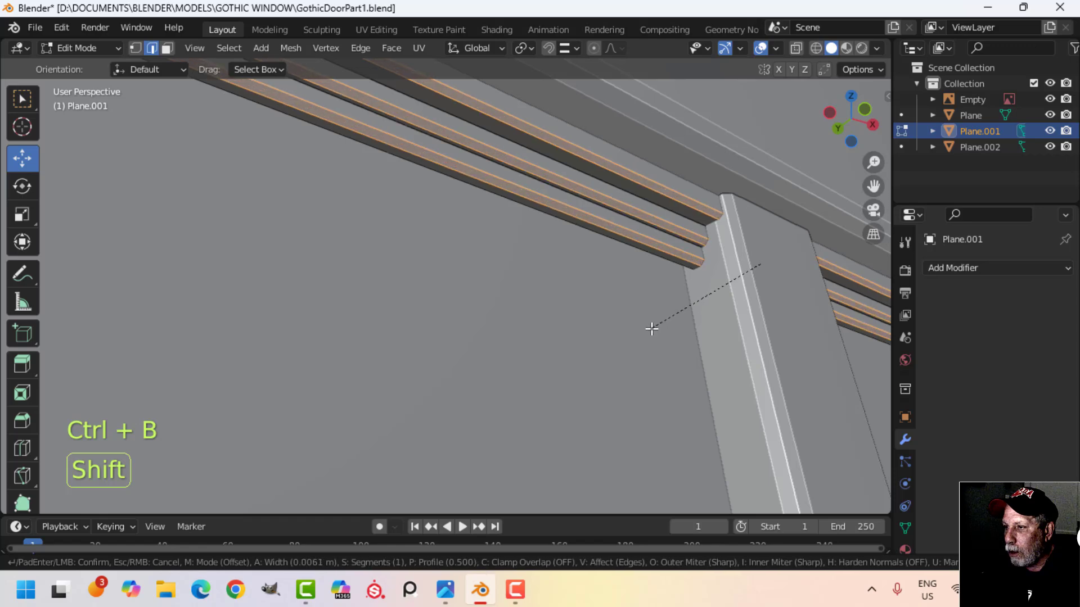
pyautogui.scroll(1, 648, 335)
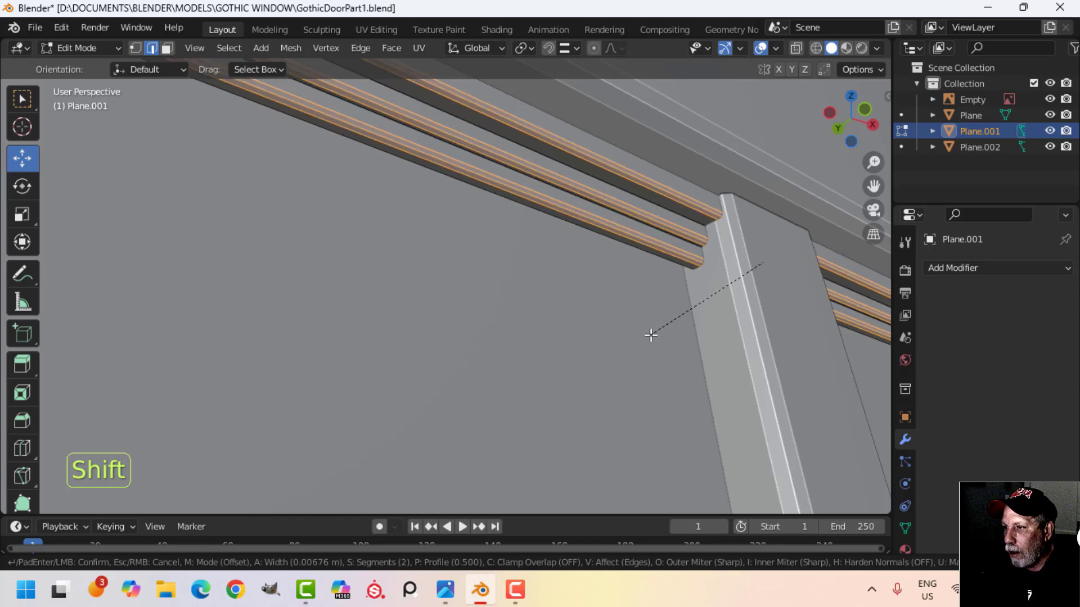
pyautogui.click(646, 337)
pyautogui.moveTo(647, 336); pyautogui.dragTo(651, 230, button='middle')
# - Bevel the two inner corner edges between the trim's steps with two segments, and leave Edit Mode
pyautogui.hotkey('alt', 'a')
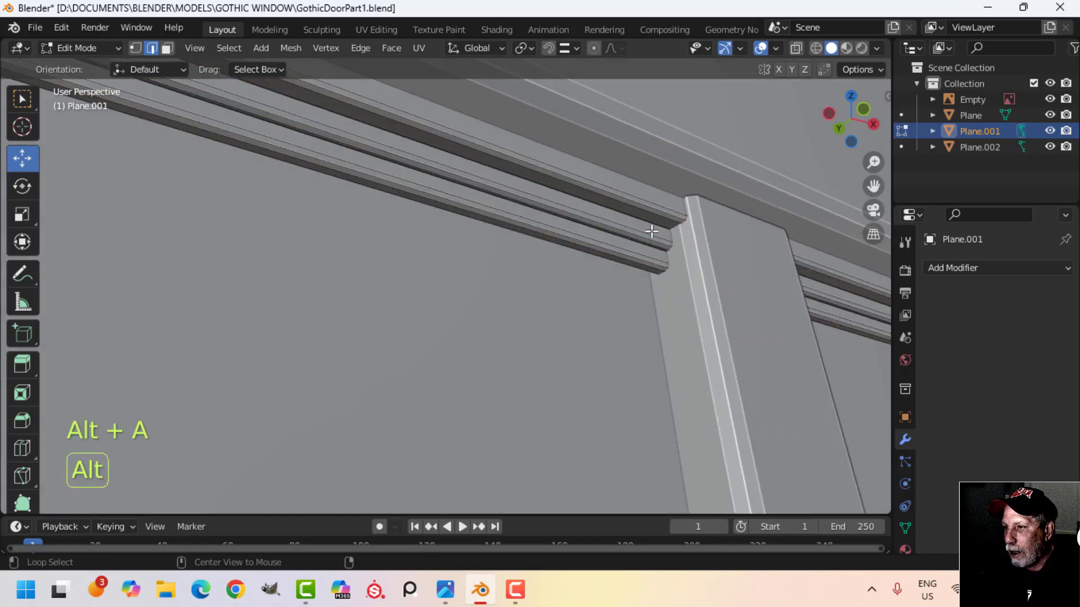
pyautogui.keyDown('alt'); pyautogui.keyDown('shift'); pyautogui.click(643, 218); pyautogui.keyUp('shift'); pyautogui.keyUp('alt')
pyautogui.keyDown('alt'); pyautogui.keyDown('shift'); pyautogui.click(615, 238); pyautogui.keyUp('shift'); pyautogui.keyUp('alt')
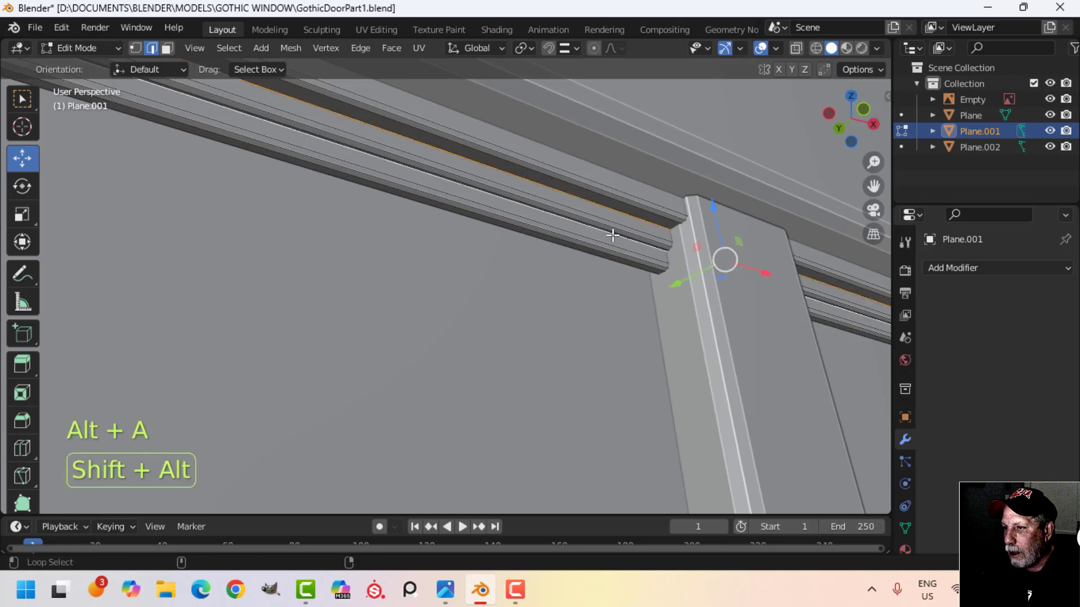
pyautogui.hotkey('ctrl', 'b')
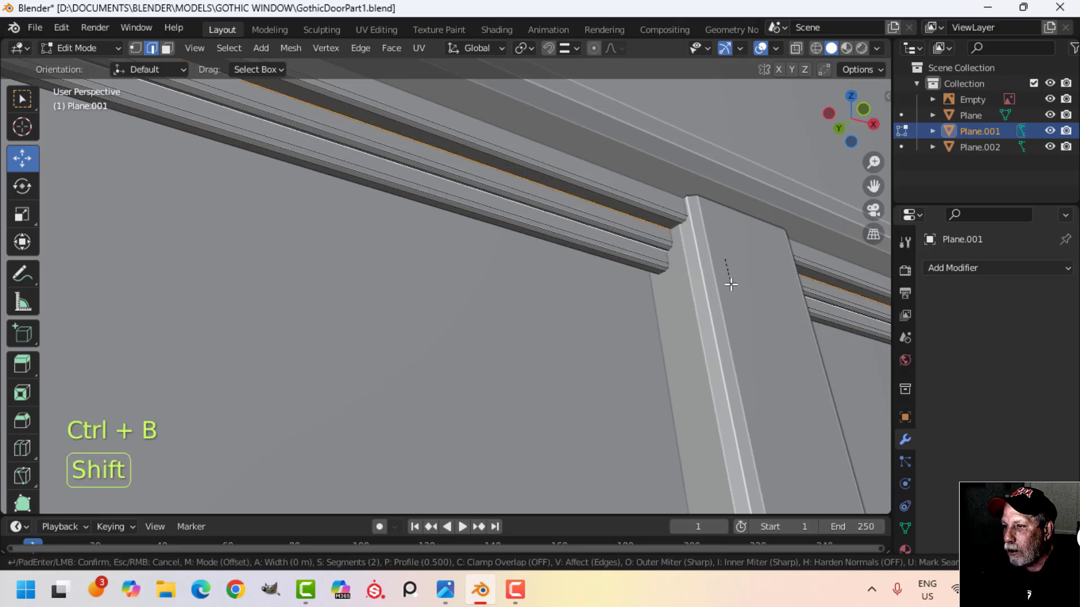
pyautogui.click(732, 304)
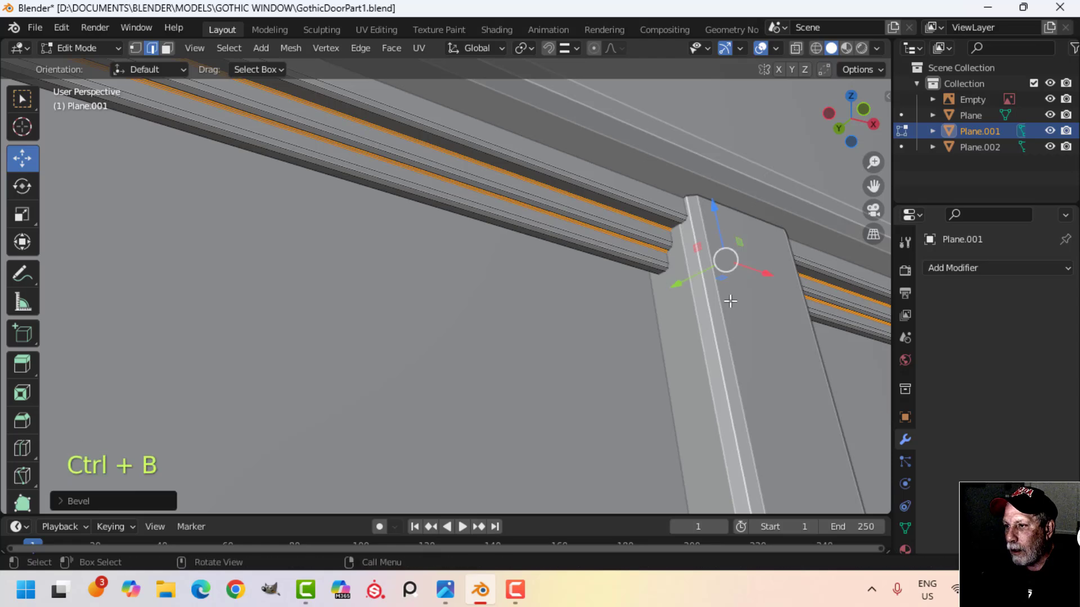
pyautogui.press('Tab')
pyautogui.scroll(-6, 714, 307)
pyautogui.hotkey('alt', 'a')
pyautogui.moveTo(703, 308); pyautogui.dragTo(498, 298, button='middle')
# - Scale the entire trim taller along Z and move it slightly down to fit under the middle rail
pyautogui.press('Tab')
pyautogui.press('a')
pyautogui.moveTo(567, 338); pyautogui.dragTo(610, 337, button='middle')
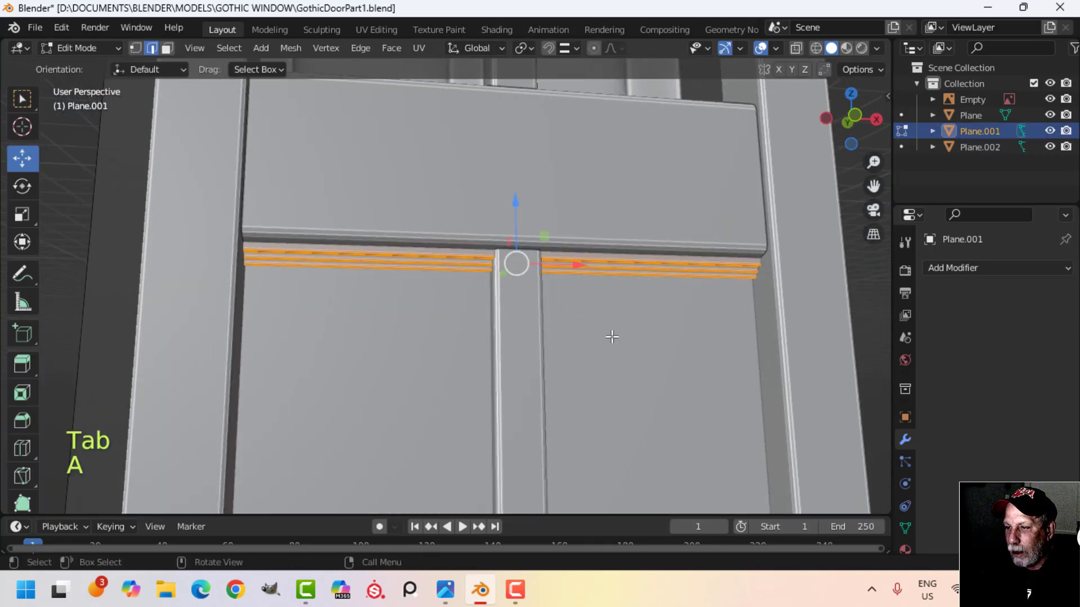
pyautogui.press('s')
pyautogui.press('z')
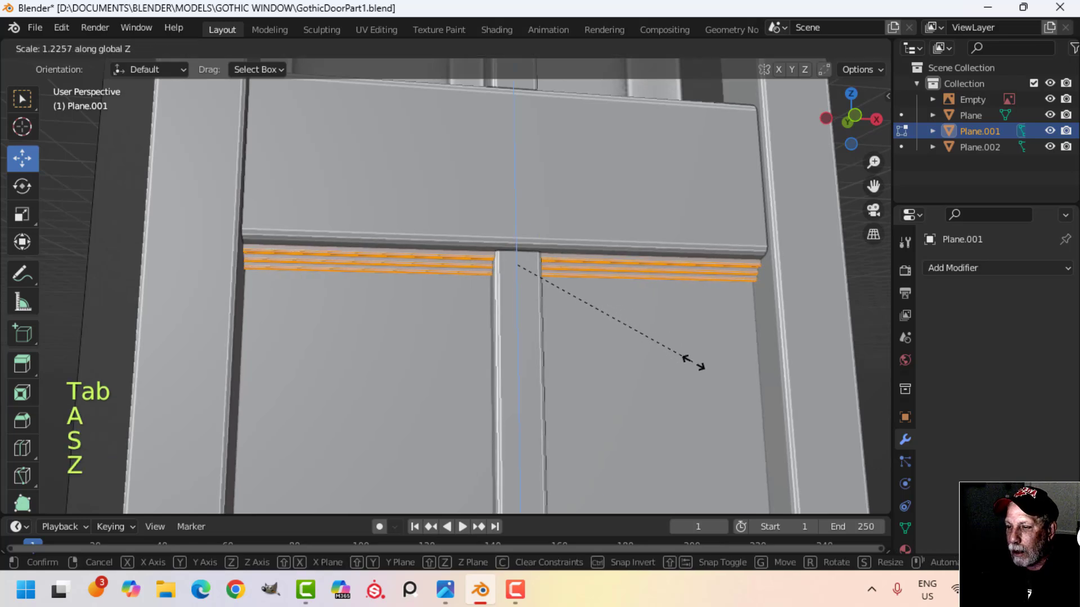
pyautogui.click(706, 400)
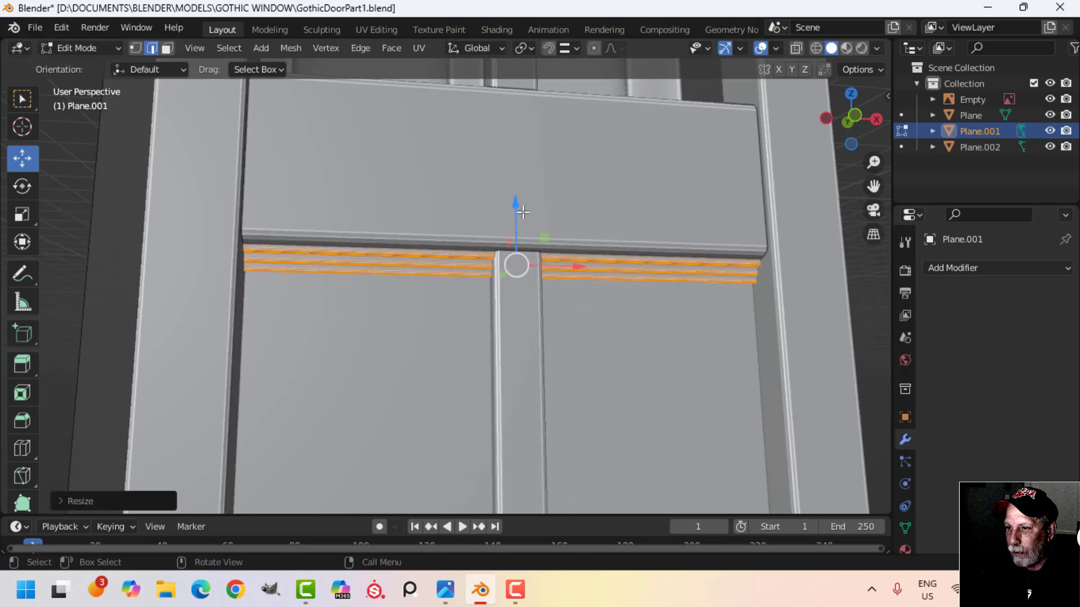
pyautogui.moveTo(516, 207); pyautogui.dragTo(520, 222)
pyautogui.press('Tab')
# - Examine the door from the front and at an angle, checking how the trim sits above the lower panels
pyautogui.scroll(-4, 608, 286)
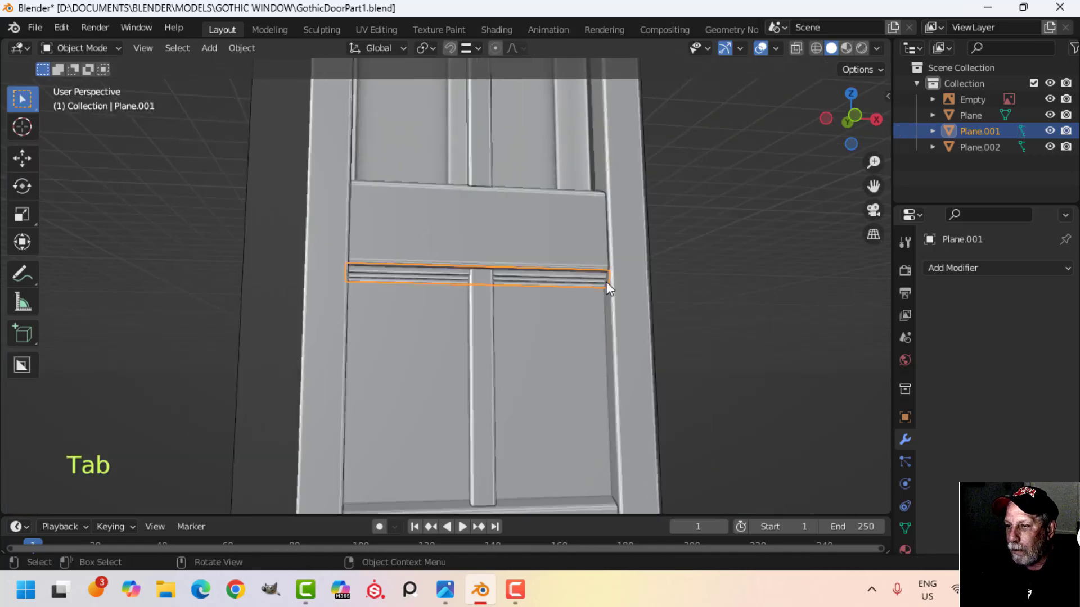
pyautogui.hotkey('alt', 'a')
pyautogui.moveTo(606, 282); pyautogui.dragTo(528, 311, button='middle')
pyautogui.press('KP_1')
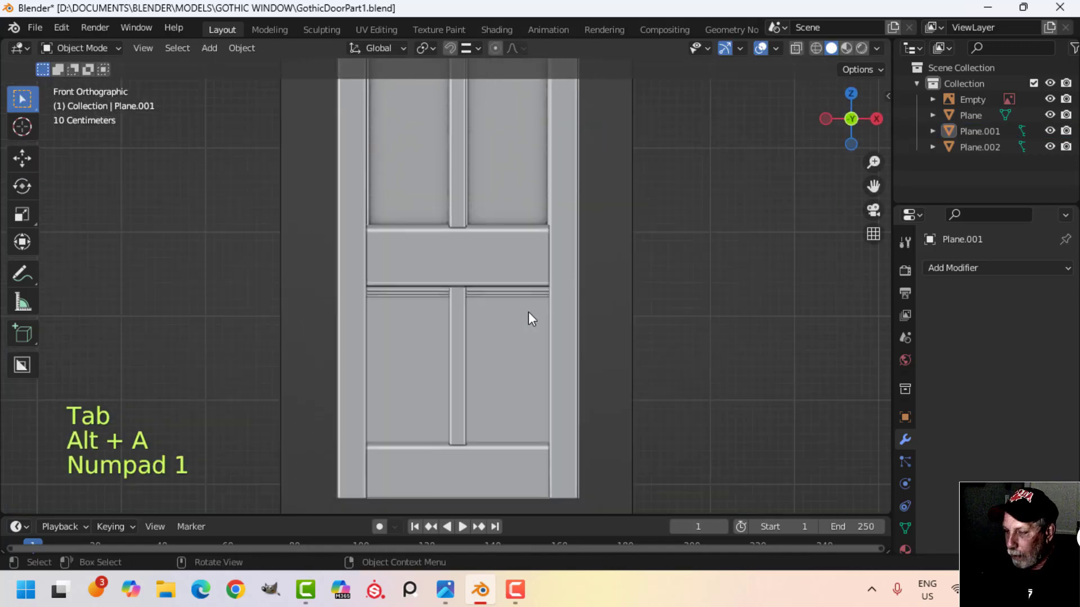
pyautogui.scroll(3, 461, 301)
pyautogui.moveTo(434, 296); pyautogui.dragTo(552, 328, button='middle')
pyautogui.scroll(-3, 495, 308)
pyautogui.scroll(-3, 553, 328)
pyautogui.keyDown('shift'); pyautogui.moveTo(547, 291); pyautogui.dragTo(543, 278, button='middle'); pyautogui.keyUp('shift')
pyautogui.moveTo(544, 277); pyautogui.dragTo(519, 296, button='middle')
# - Hide the reference image and select all the remaining door parts
pyautogui.click(433, 248)
pyautogui.press('h')
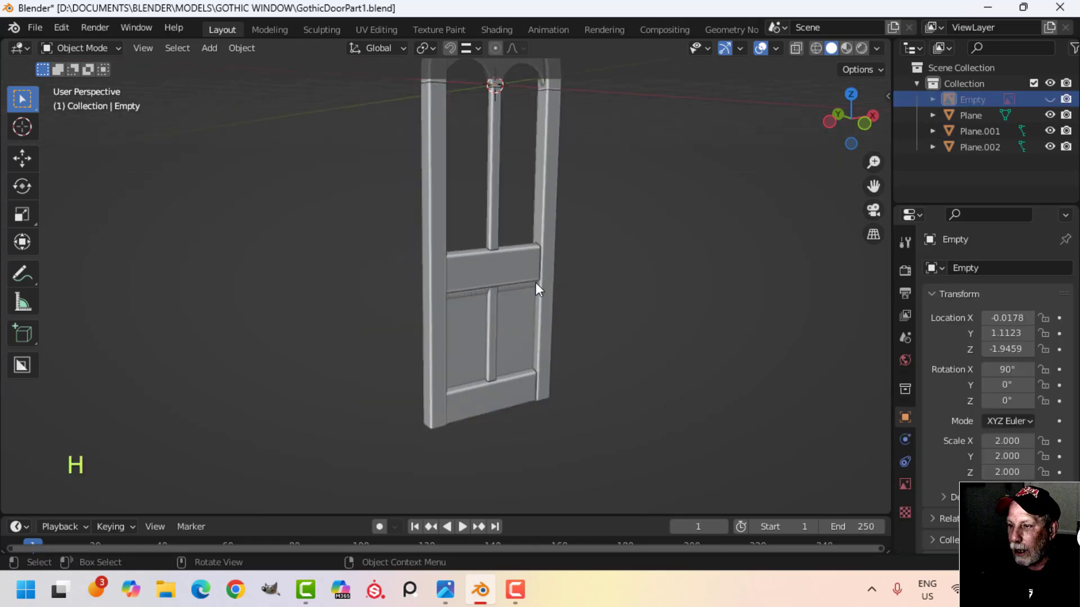
pyautogui.press('a')
pyautogui.scroll(-3, 643, 292)
pyautogui.moveTo(644, 297); pyautogui.dragTo(613, 301, button='middle')
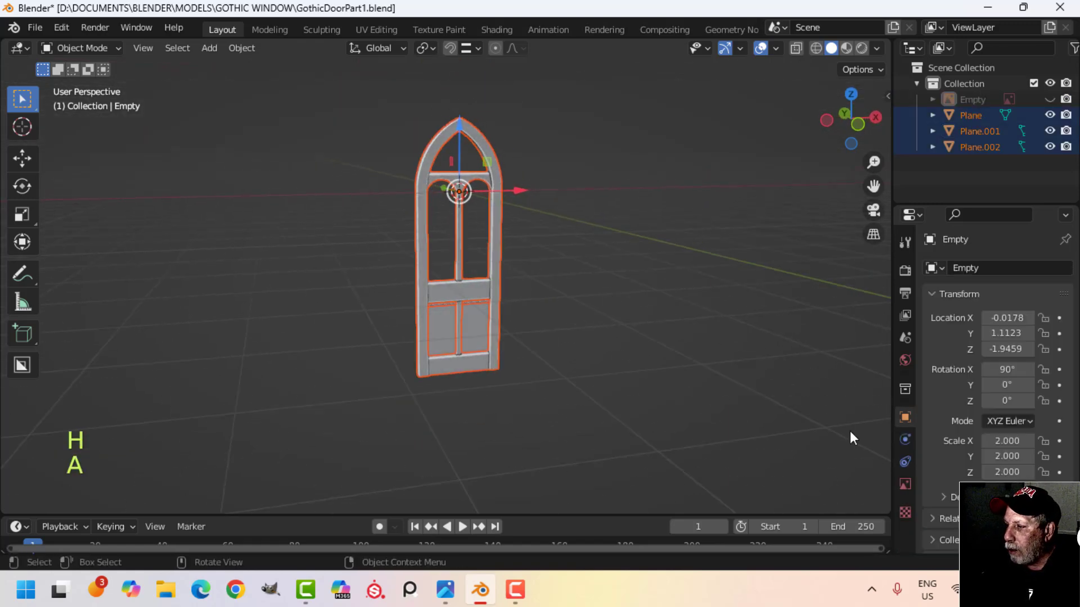
# - Add a new material to the door frame and name it Wood
pyautogui.click(482, 290)
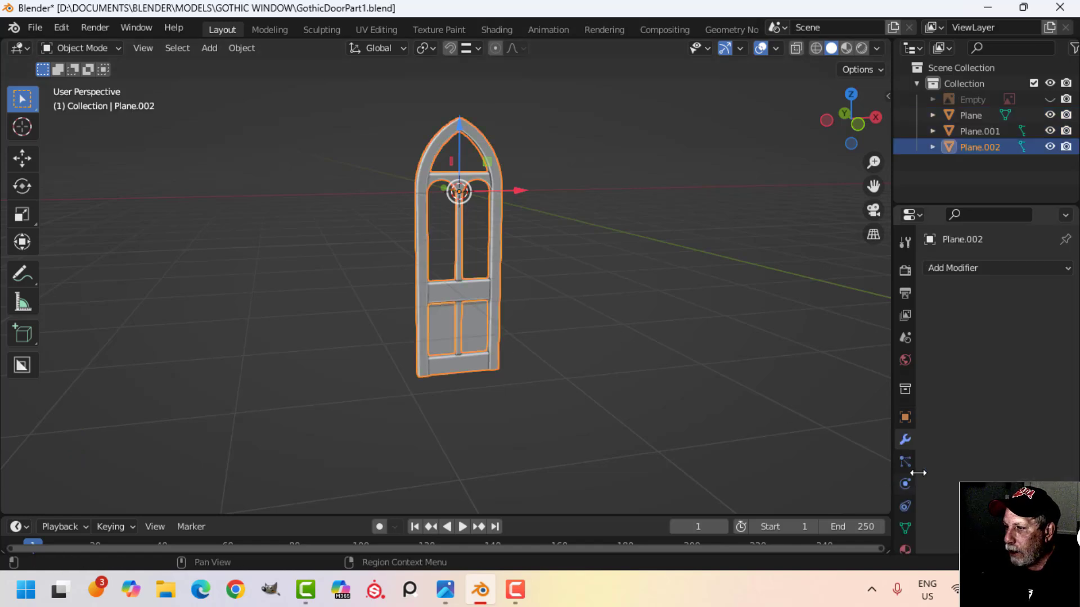
pyautogui.click(906, 547)
pyautogui.click(977, 336)
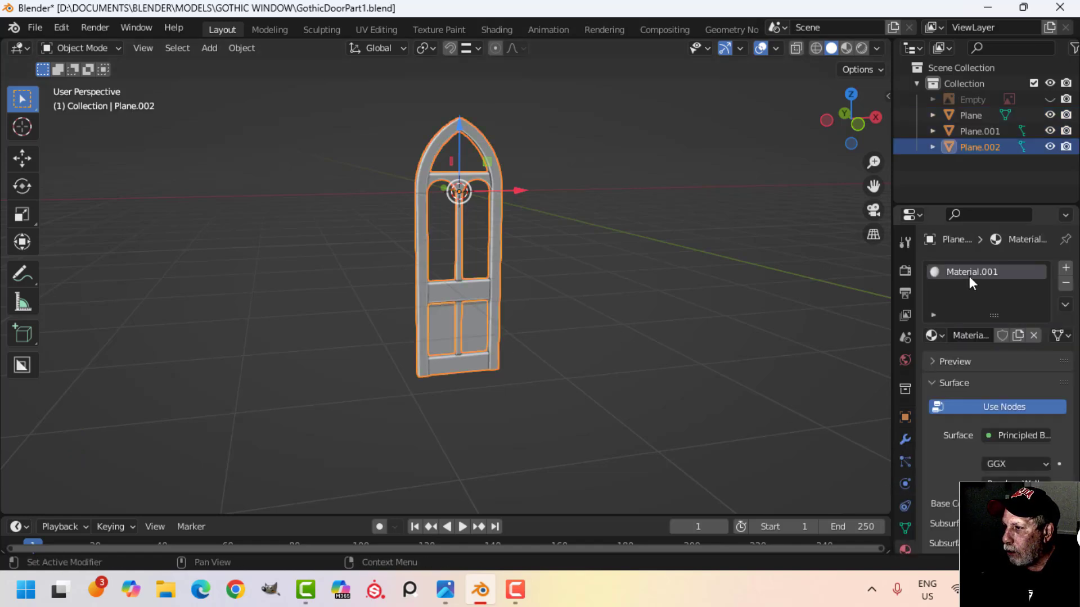
pyautogui.doubleClick(969, 274)
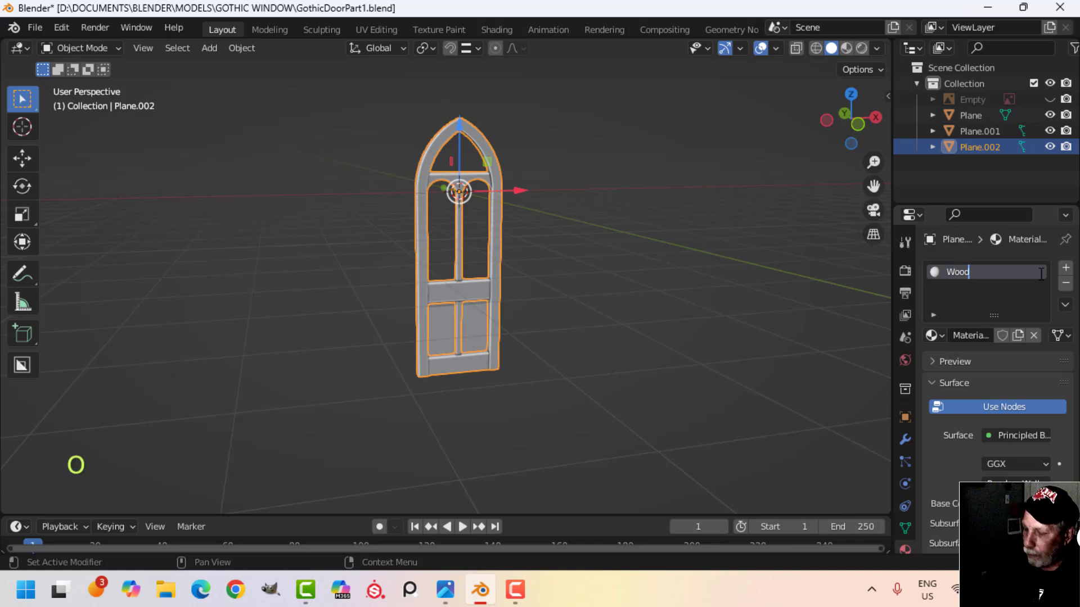
pyautogui.hotkey('alt', 'a')
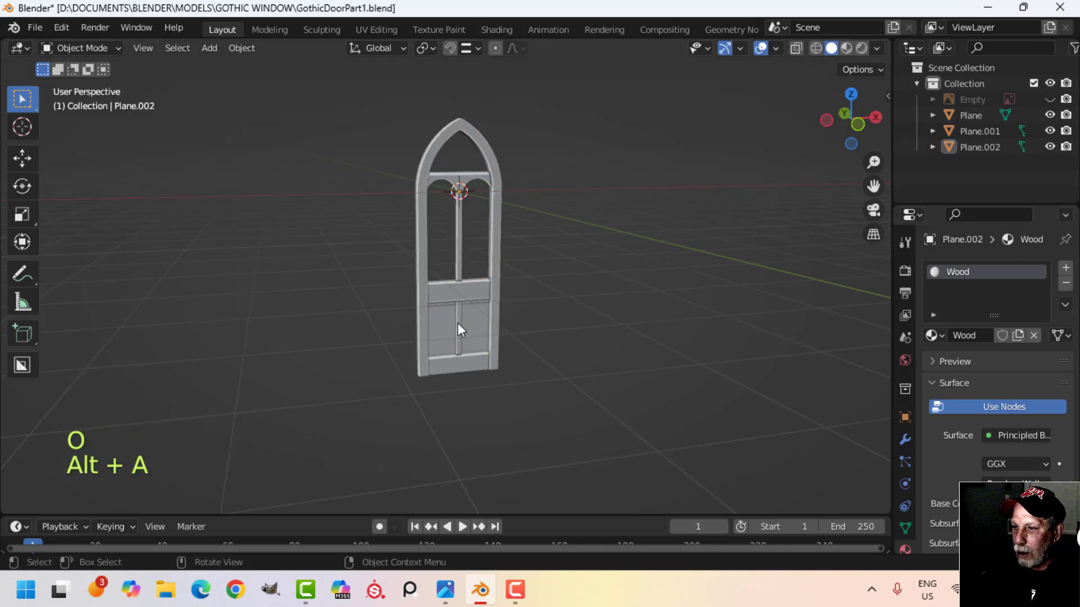
# - Join the lower backing panels to the door frame, keeping the frame as the active object
pyautogui.click(488, 322)
pyautogui.scroll(4, 495, 318)
pyautogui.keyDown('shift'); pyautogui.moveTo(551, 305); pyautogui.dragTo(551, 201, button='middle'); pyautogui.keyUp('shift')
pyautogui.moveTo(588, 242)
pyautogui.mouseDown(button='middle')
pyautogui.moveTo(571, 258)
pyautogui.moveTo(576, 242)
pyautogui.moveTo(594, 246)
pyautogui.mouseUp(button='middle')
pyautogui.keyDown('shift'); pyautogui.click(551, 214); pyautogui.keyUp('shift')
pyautogui.hotkey('ctrl', 'j')
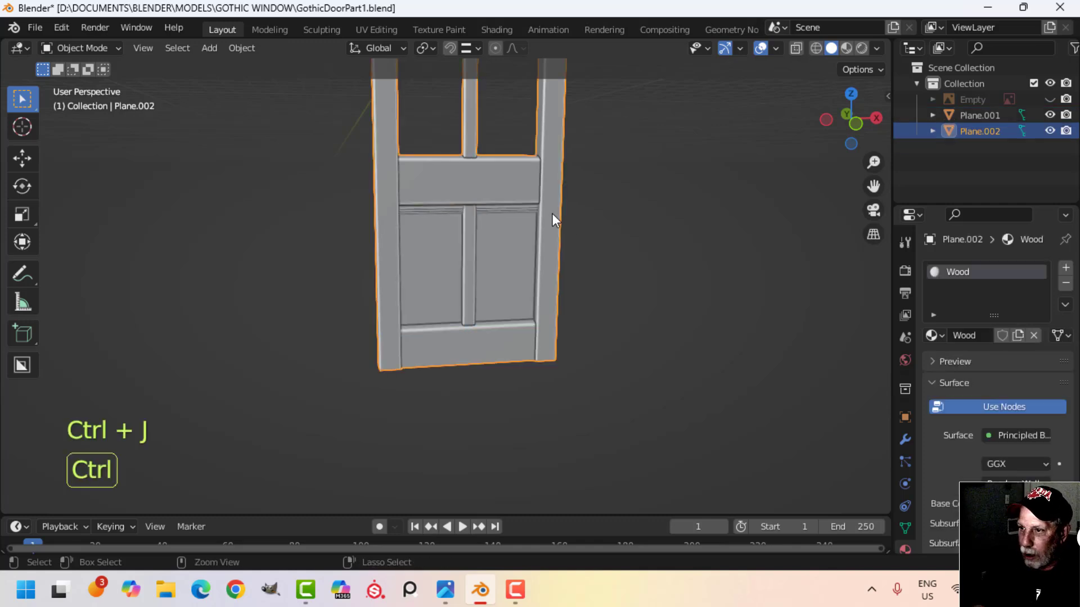
# - Join the stepped trim beneath the middle rail to the door frame
pyautogui.scroll(5, 563, 207)
pyautogui.hotkey('alt', 'a')
pyautogui.click(575, 96)
pyautogui.keyDown('shift'); pyautogui.moveTo(621, 131); pyautogui.dragTo(597, 190, button='middle'); pyautogui.keyUp('shift')
pyautogui.click(579, 169)
pyautogui.keyDown('shift'); pyautogui.click(670, 185); pyautogui.keyUp('shift')
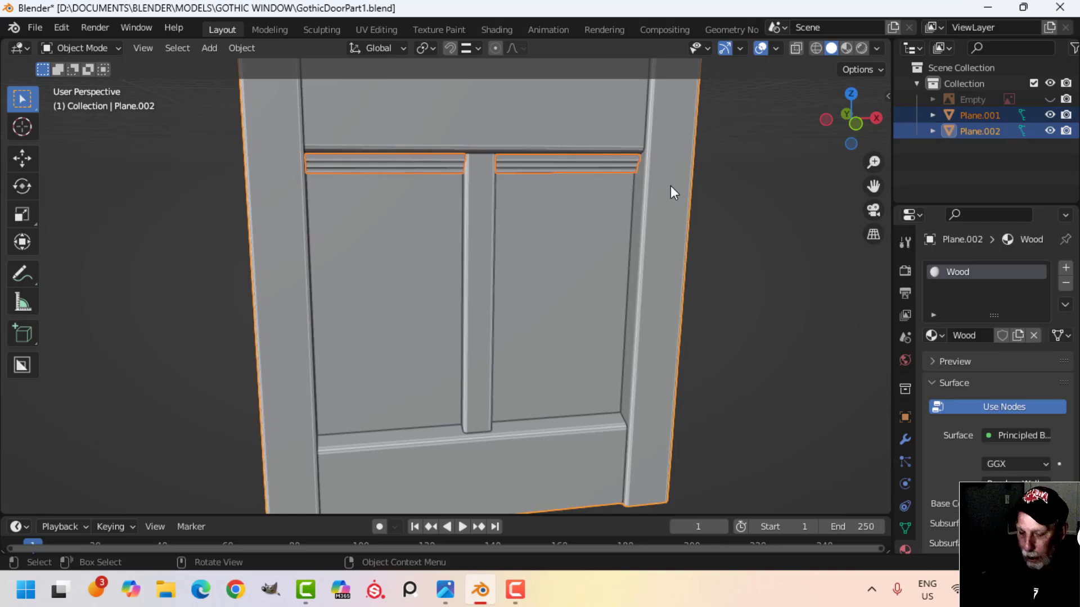
pyautogui.hotkey('ctrl', 'j')
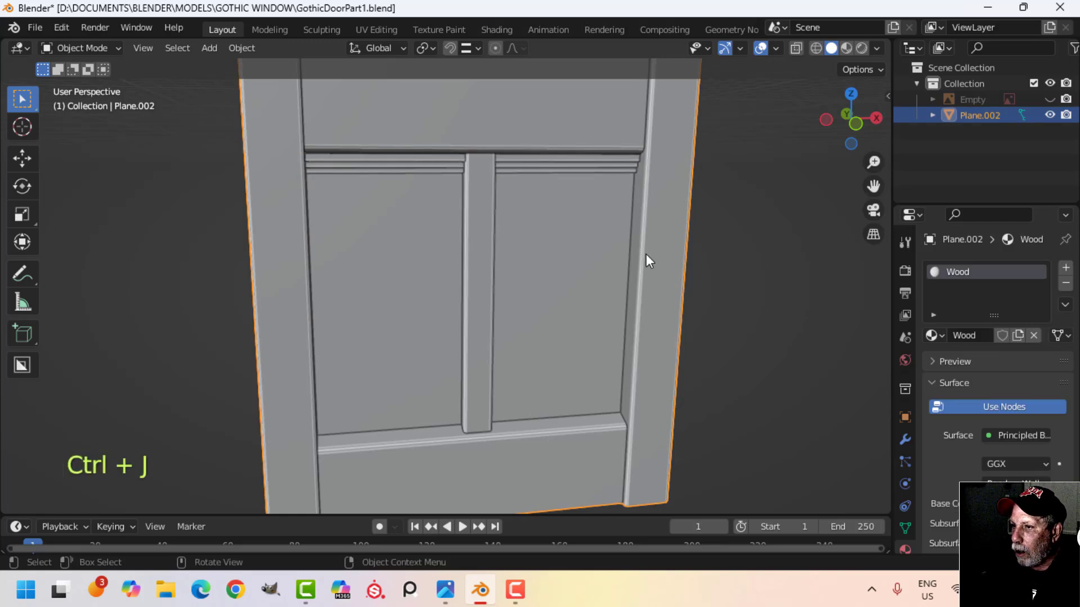
# - Merge the overlapping vertices of the whole joined door frame mesh by distance
pyautogui.scroll(-4, 642, 258)
pyautogui.press('Tab')
pyautogui.press('a')
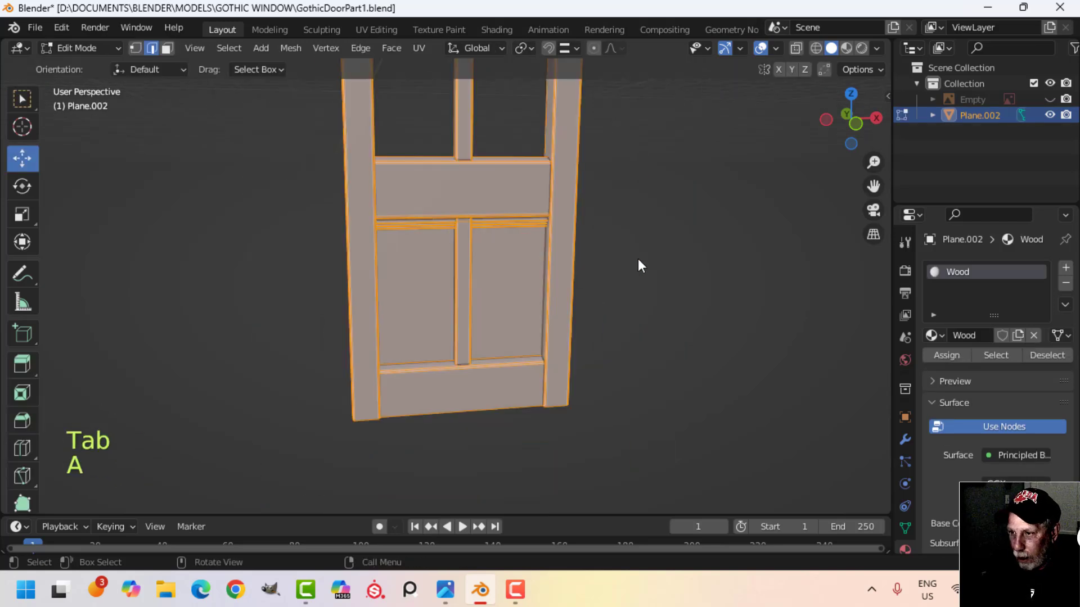
pyautogui.press('m')
pyautogui.click(636, 259)
pyautogui.press('Tab')
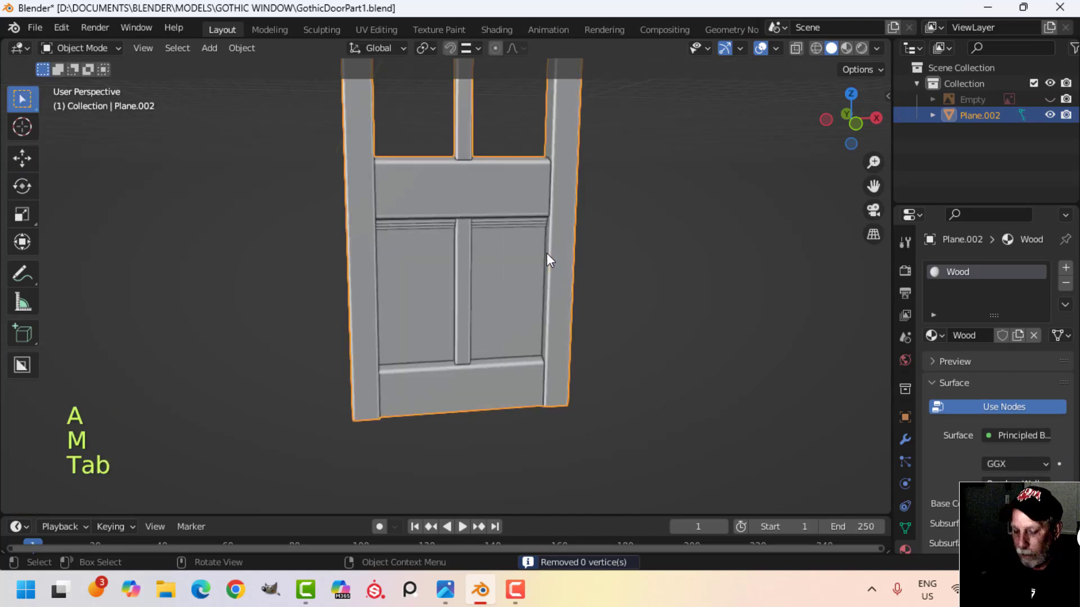
# - Check the door frame in isolation, reveal the hidden reference image, and clear the selection
pyautogui.press('/')
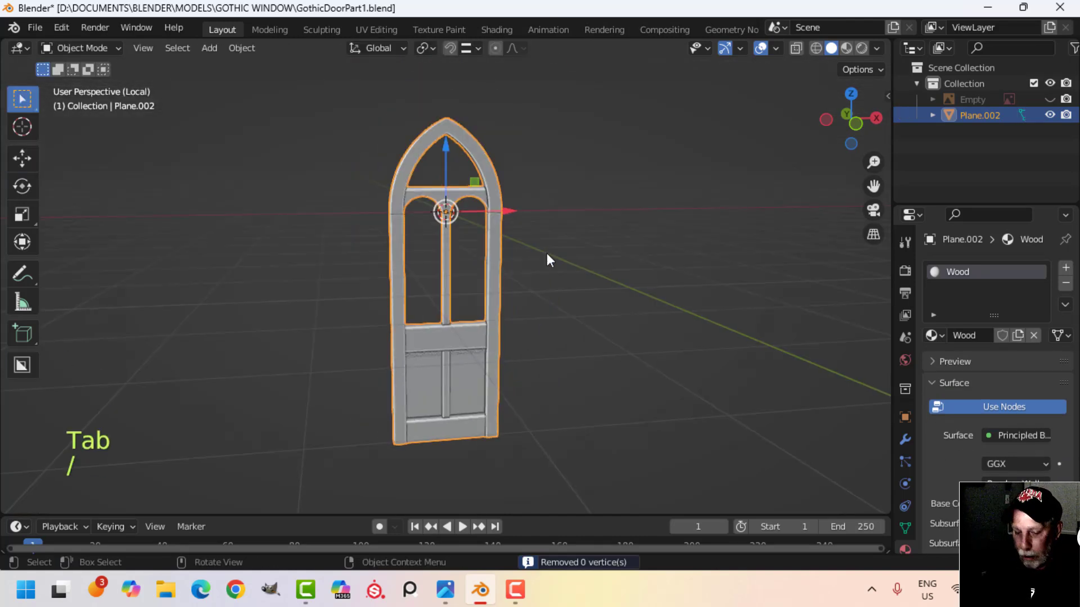
pyautogui.press('/')
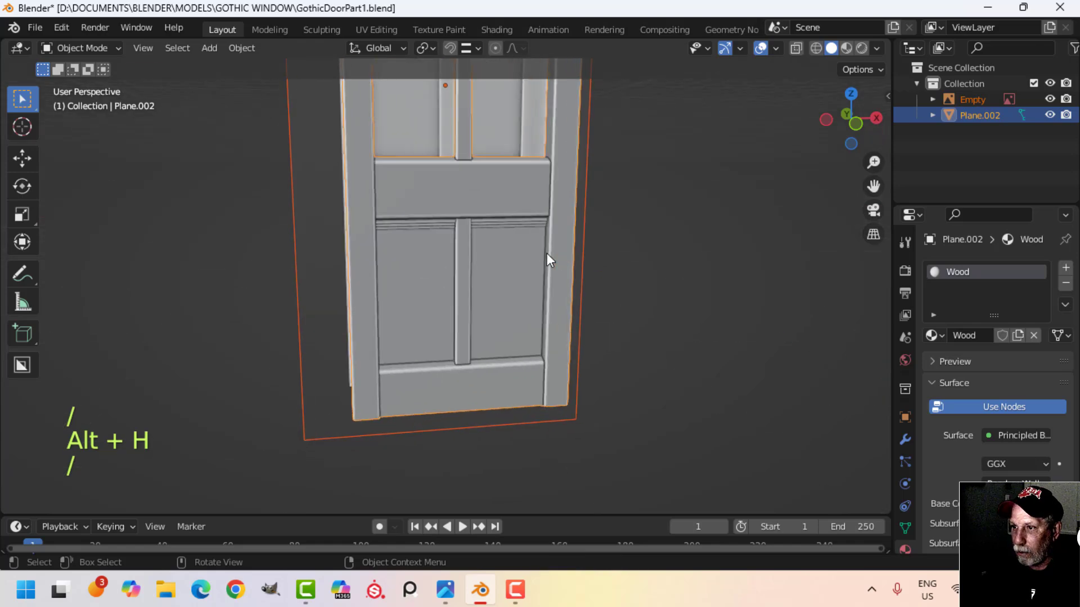
pyautogui.hotkey('alt', 'a')
# - Duplicate the curved edge of the frame's upper-left arched opening and move the copy along Y in front of the door
pyautogui.keyDown('shift'); pyautogui.moveTo(538, 259); pyautogui.dragTo(559, 336, button='middle'); pyautogui.keyUp('shift')
pyautogui.scroll(-3, 559, 335)
pyautogui.keyDown('shift'); pyautogui.moveTo(526, 279); pyautogui.dragTo(547, 340, button='middle'); pyautogui.keyUp('shift')
pyautogui.moveTo(547, 340); pyautogui.dragTo(481, 358, button='middle')
pyautogui.scroll(4, 566, 338)
pyautogui.scroll(3, 528, 388)
pyautogui.scroll(-4, 487, 380)
pyautogui.moveTo(481, 358); pyautogui.dragTo(482, 324, button='middle')
pyautogui.keyDown('shift'); pyautogui.moveTo(482, 324); pyautogui.dragTo(518, 369, button='middle'); pyautogui.keyUp('shift')
pyautogui.scroll(3, 544, 356)
pyautogui.scroll(3, 518, 368)
pyautogui.keyDown('shift'); pyautogui.moveTo(515, 365); pyautogui.dragTo(477, 411, button='middle'); pyautogui.keyUp('shift')
pyautogui.click(539, 166)
pyautogui.press('Tab')
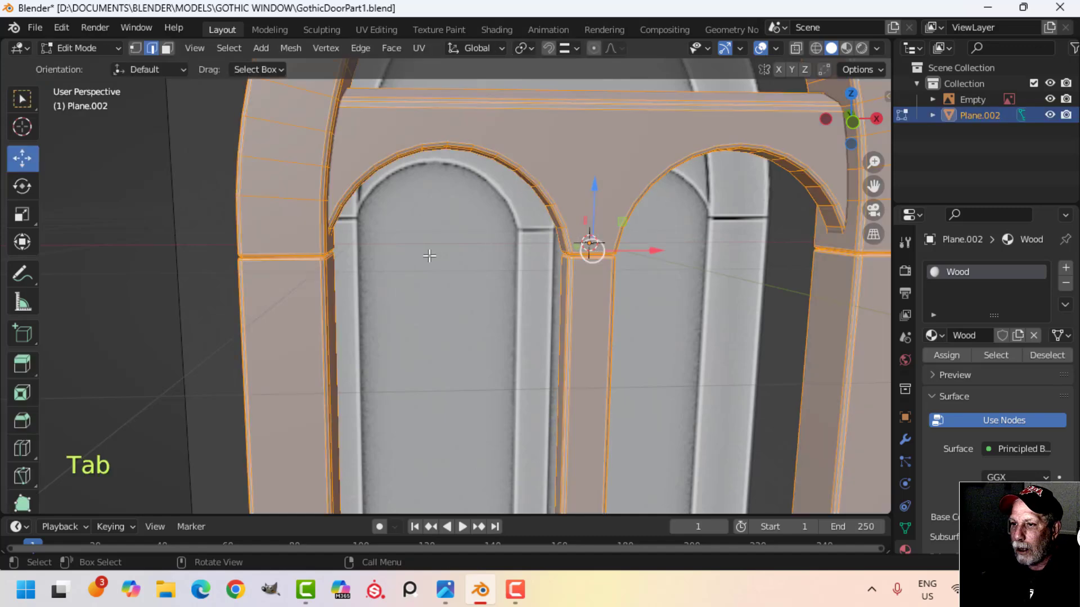
pyautogui.moveTo(433, 258); pyautogui.dragTo(385, 279, button='middle')
pyautogui.hotkey('alt', 'a')
pyautogui.scroll(4, 425, 272)
pyautogui.press('1')
pyautogui.scroll(-4, 417, 278)
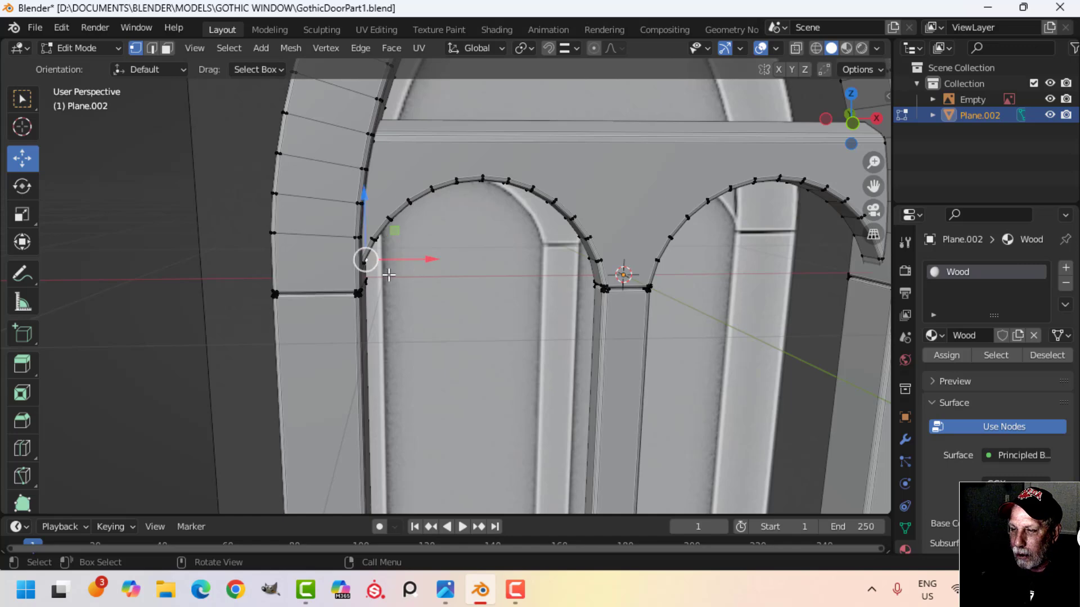
pyautogui.scroll(2, 446, 249)
pyautogui.press('2')
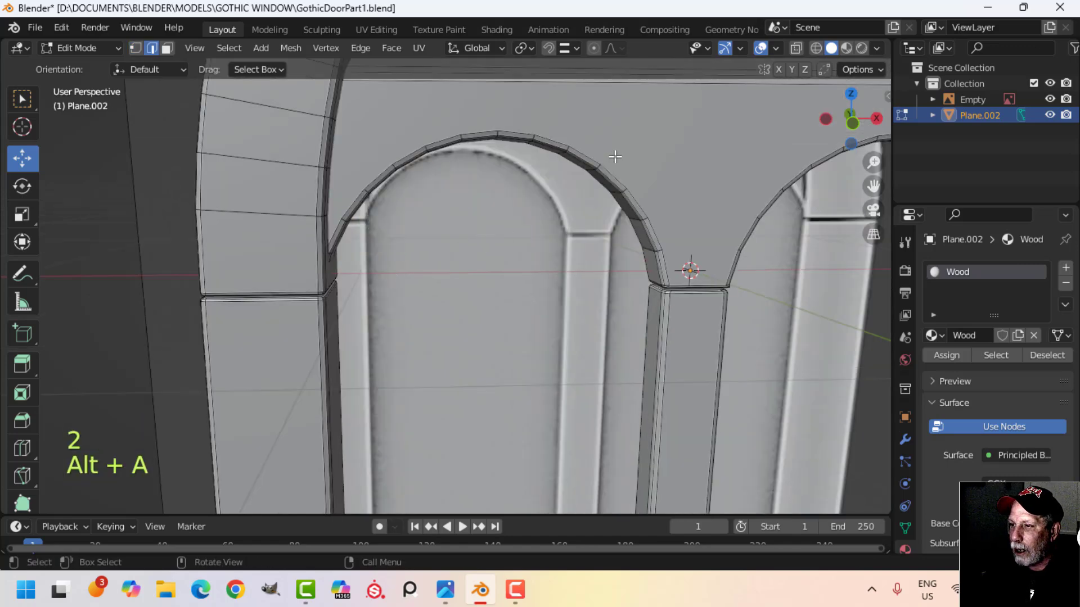
pyautogui.keyDown('alt'); pyautogui.keyDown('shift'); pyautogui.click(607, 173); pyautogui.keyUp('shift'); pyautogui.keyUp('alt')
pyautogui.scroll(-5, 554, 297)
pyautogui.keyDown('shift'); pyautogui.moveTo(554, 297); pyautogui.dragTo(555, 248, button='middle'); pyautogui.keyUp('shift')
pyautogui.hotkey('shift', 'd')
pyautogui.rightClick(562, 248)
pyautogui.moveTo(555, 248)
pyautogui.mouseDown()
pyautogui.moveTo(525, 241)
pyautogui.moveTo(572, 256)
pyautogui.mouseUp()
# - Separate the duplicated arch edge into its own object and open that object for editing
pyautogui.press('p')
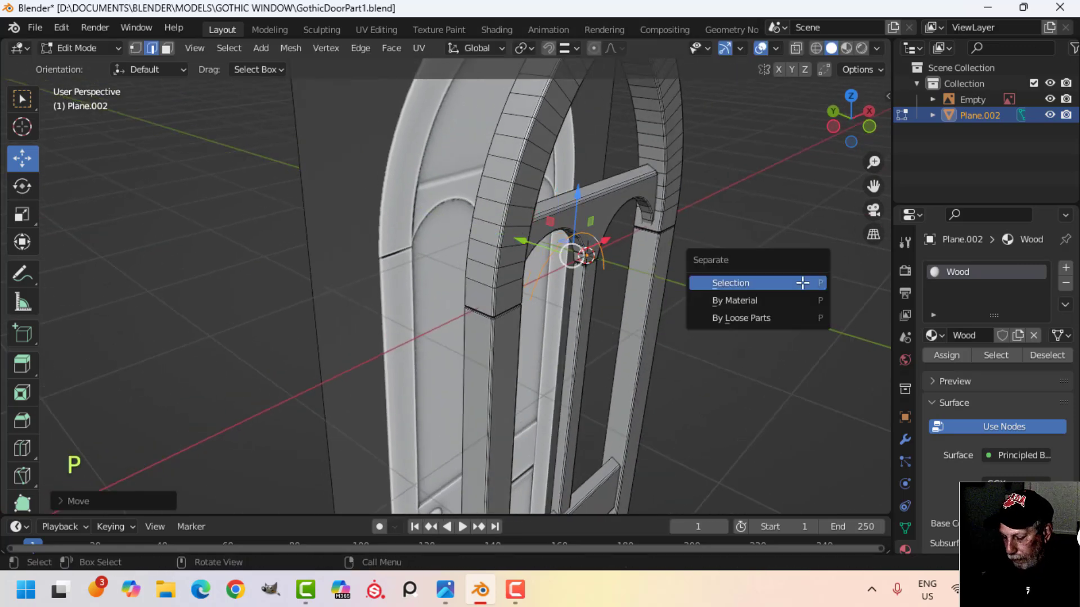
pyautogui.click(802, 283)
pyautogui.press('Tab')
pyautogui.click(576, 231)
pyautogui.press('Tab')
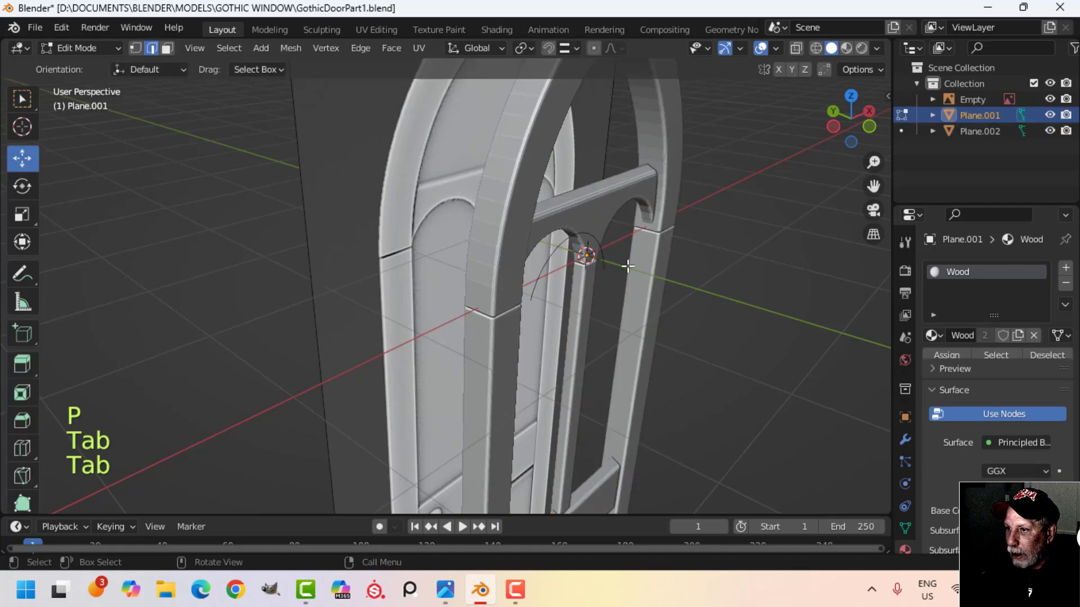
# - Extrude the two end vertices of the arch curve straight down to the top of the middle rail
pyautogui.press('a')
pyautogui.moveTo(635, 283); pyautogui.dragTo(561, 283, button='middle')
pyautogui.press('KP_1')
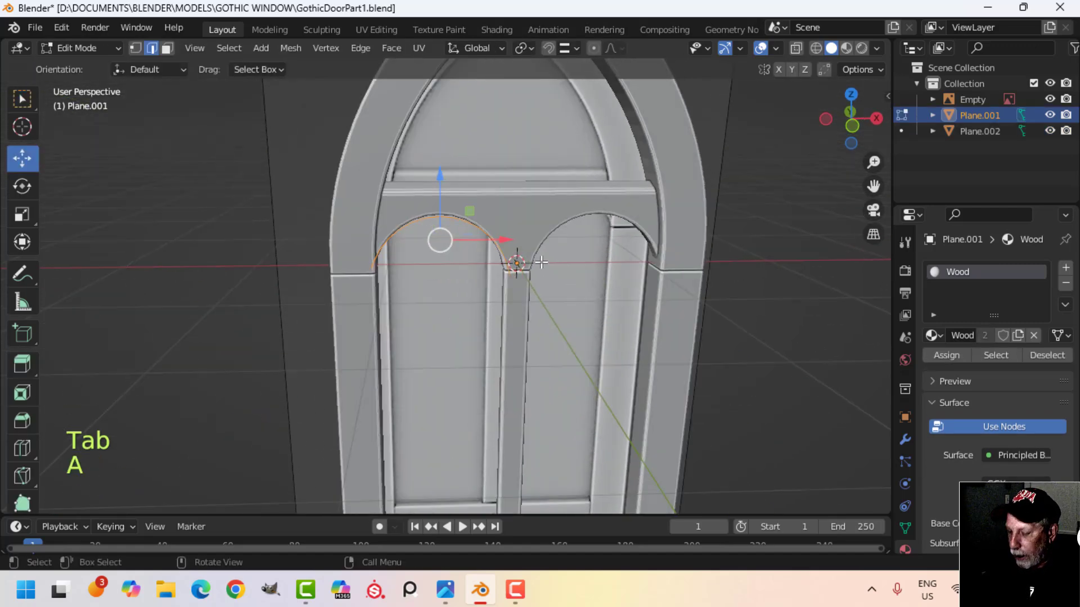
pyautogui.press('1')
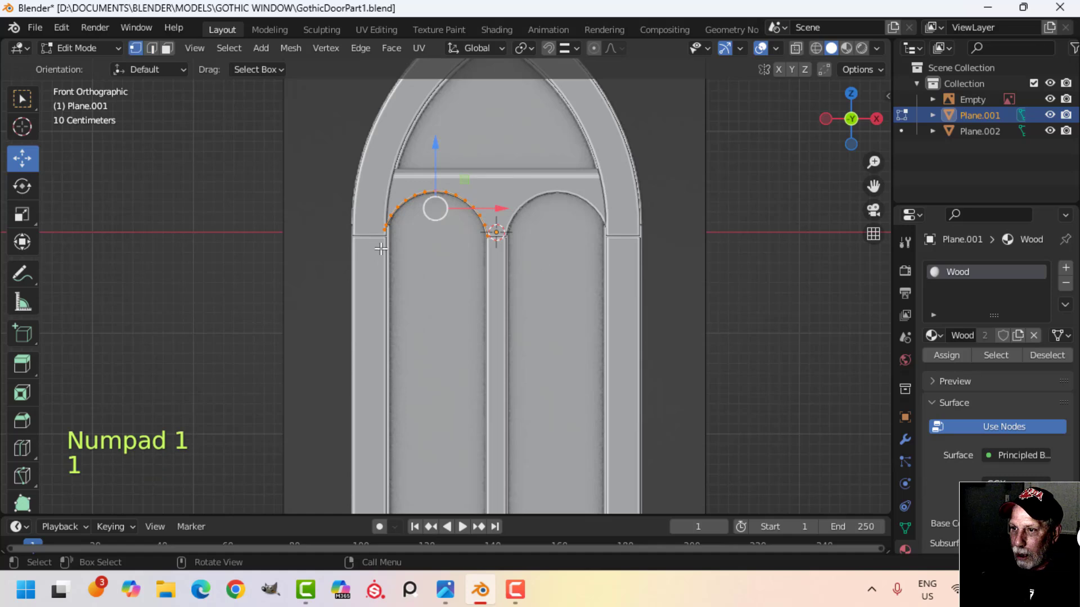
pyautogui.scroll(3, 427, 276)
pyautogui.keyDown('shift'); pyautogui.moveTo(427, 276); pyautogui.dragTo(518, 334, button='middle'); pyautogui.keyUp('shift')
pyautogui.scroll(3, 607, 325)
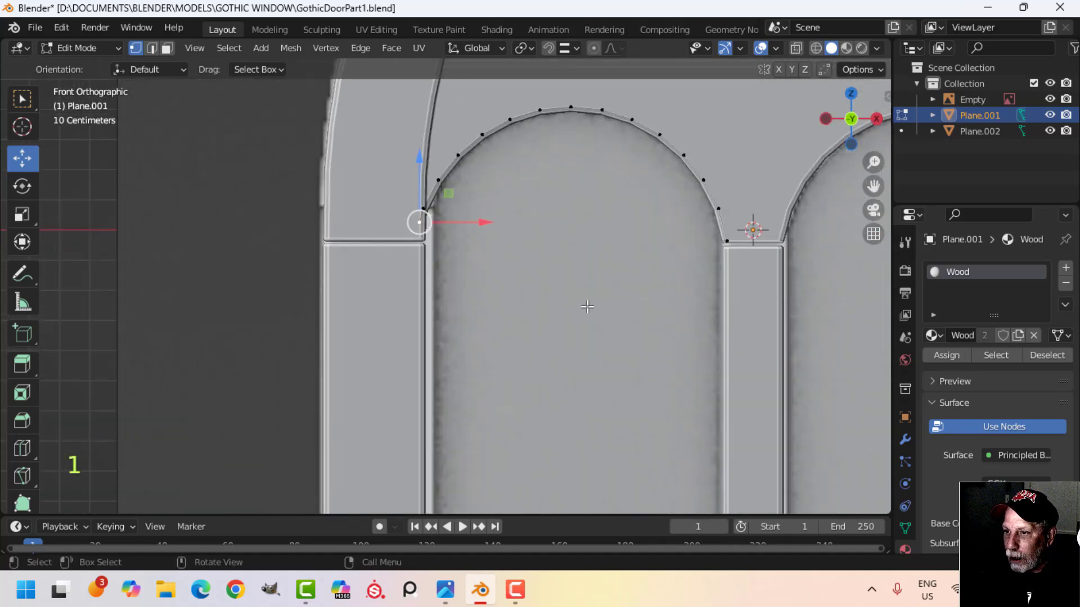
pyautogui.scroll(-4, 696, 312)
pyautogui.keyDown('shift'); pyautogui.moveTo(614, 353); pyautogui.dragTo(603, 318, button='middle'); pyautogui.keyUp('shift')
pyautogui.scroll(-3, 576, 345)
pyautogui.press('e')
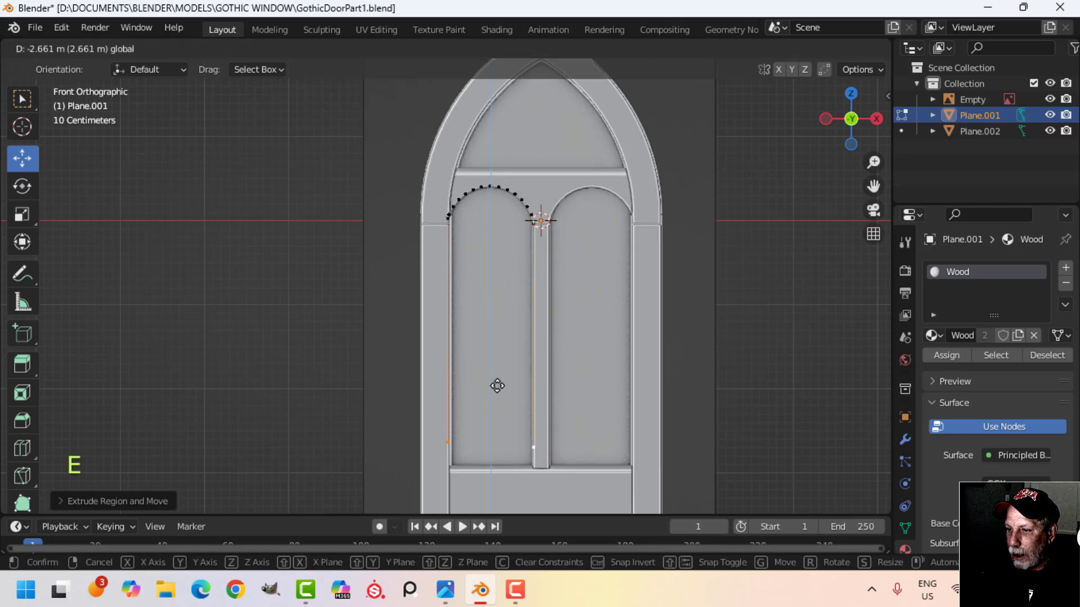
pyautogui.click(502, 407)
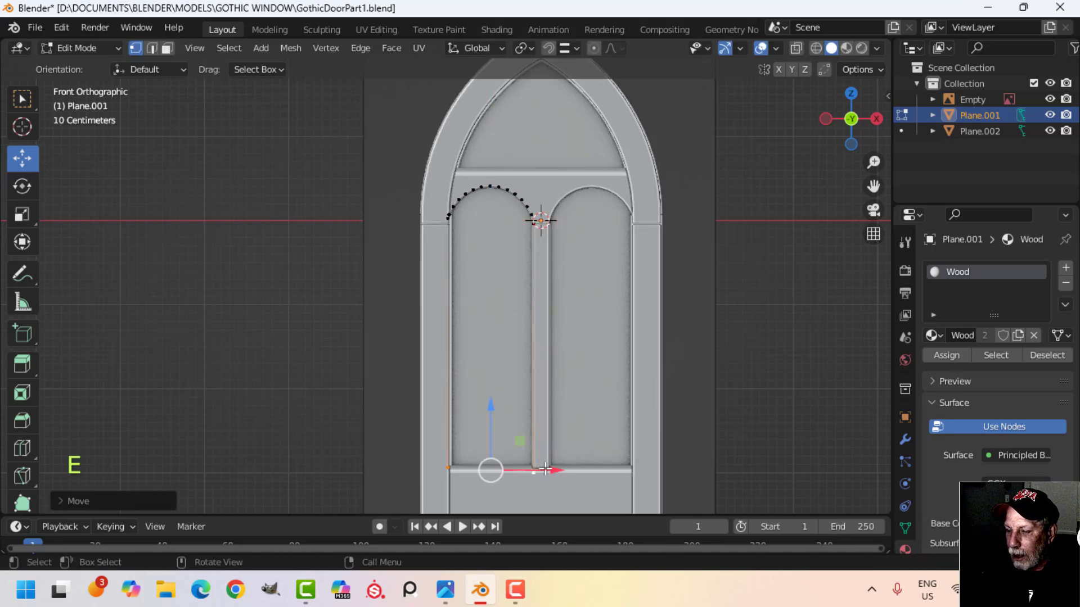
# - Level the two lower vertices by scaling them to 0 on Z, and fill the arched outline with a face
pyautogui.press('s')
pyautogui.press('z')
pyautogui.click(574, 441)
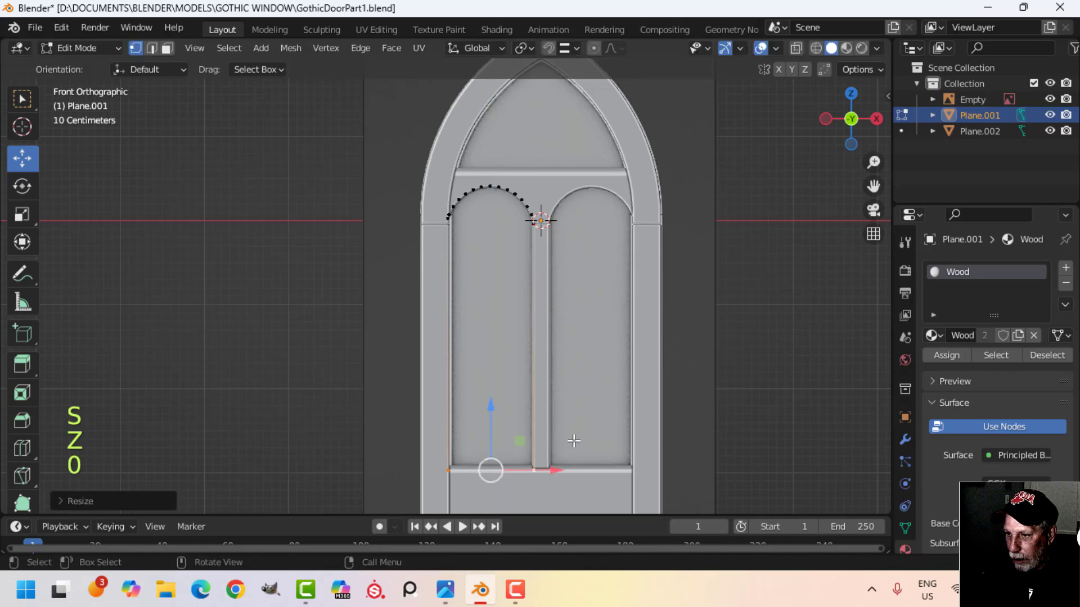
pyautogui.press('a')
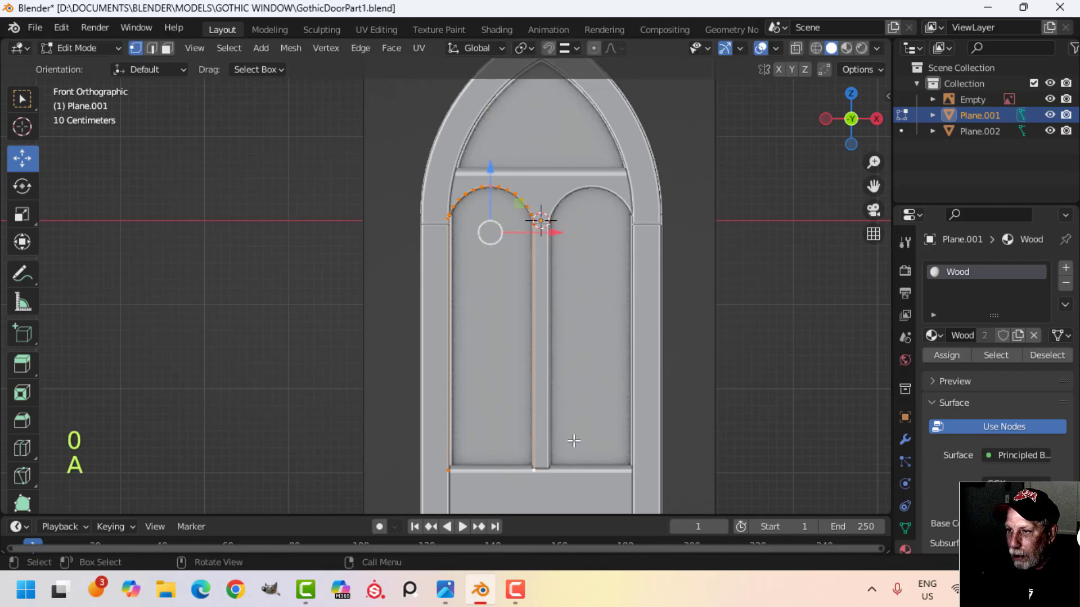
pyautogui.press('f')
# - Move the arched panel back along Y into the thickness of the door frame and finish editing it
pyautogui.moveTo(483, 386); pyautogui.dragTo(545, 359, button='middle')
pyautogui.moveTo(545, 277); pyautogui.dragTo(514, 264)
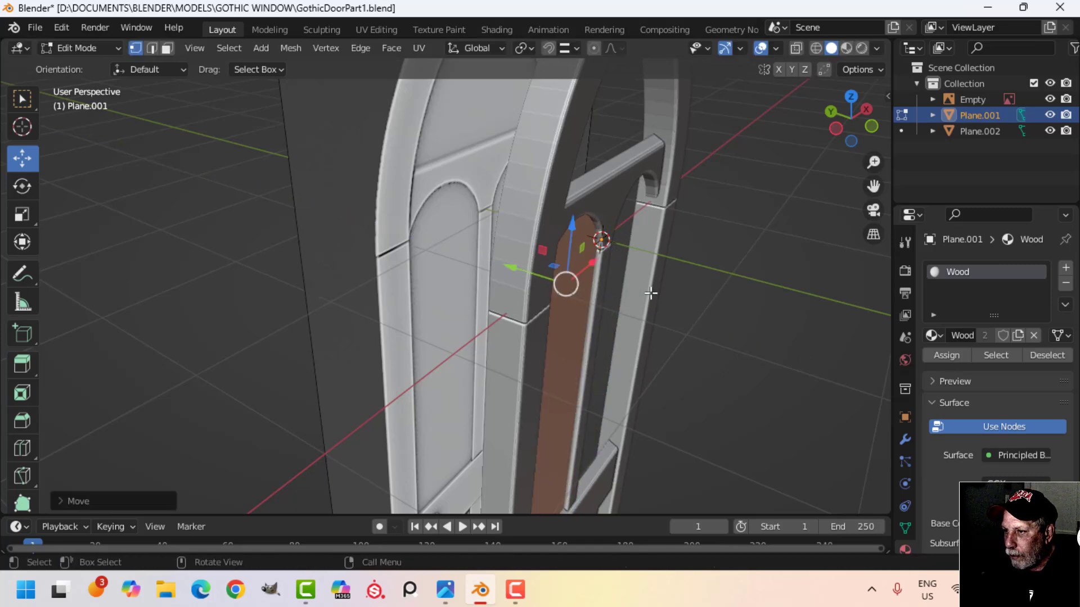
pyautogui.moveTo(651, 294); pyautogui.dragTo(582, 227, button='middle')
pyautogui.press('Tab')
pyautogui.scroll(-3, 564, 325)
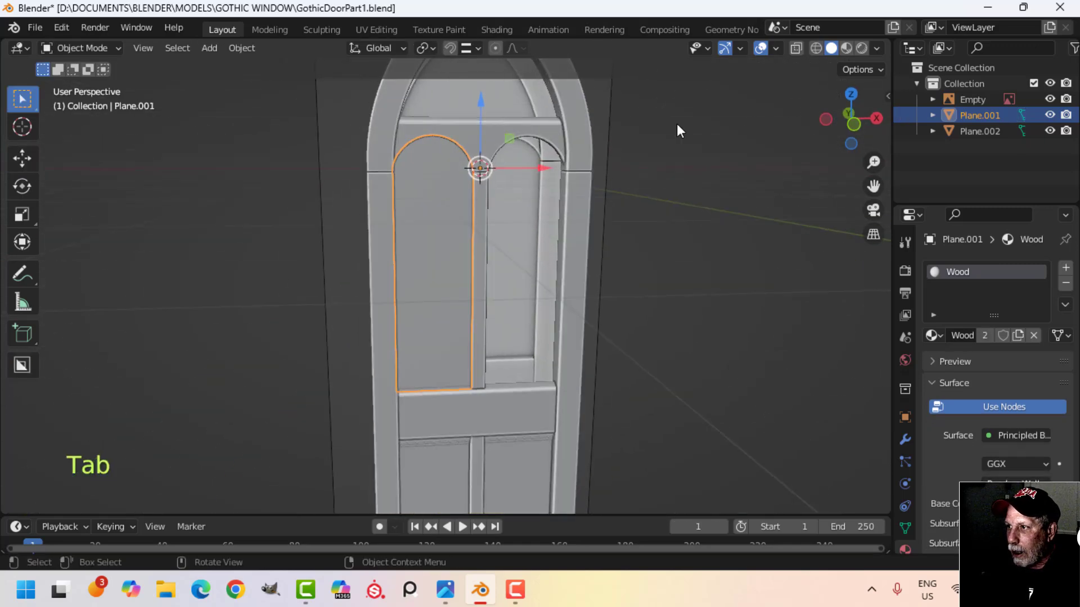
# - Flip the arched panel's normals to face outward, using the Face Orientation overlay as a temporary check
pyautogui.click(774, 49)
pyautogui.click(693, 336)
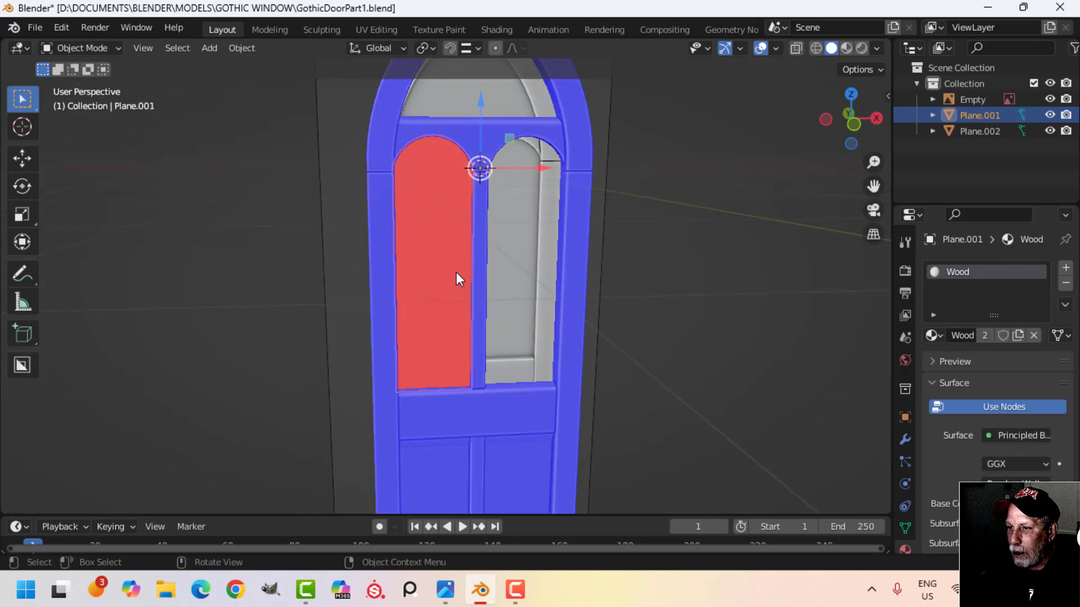
pyautogui.press('Tab')
pyautogui.press('a')
pyautogui.hotkey('alt', 'n')
pyautogui.click(461, 246)
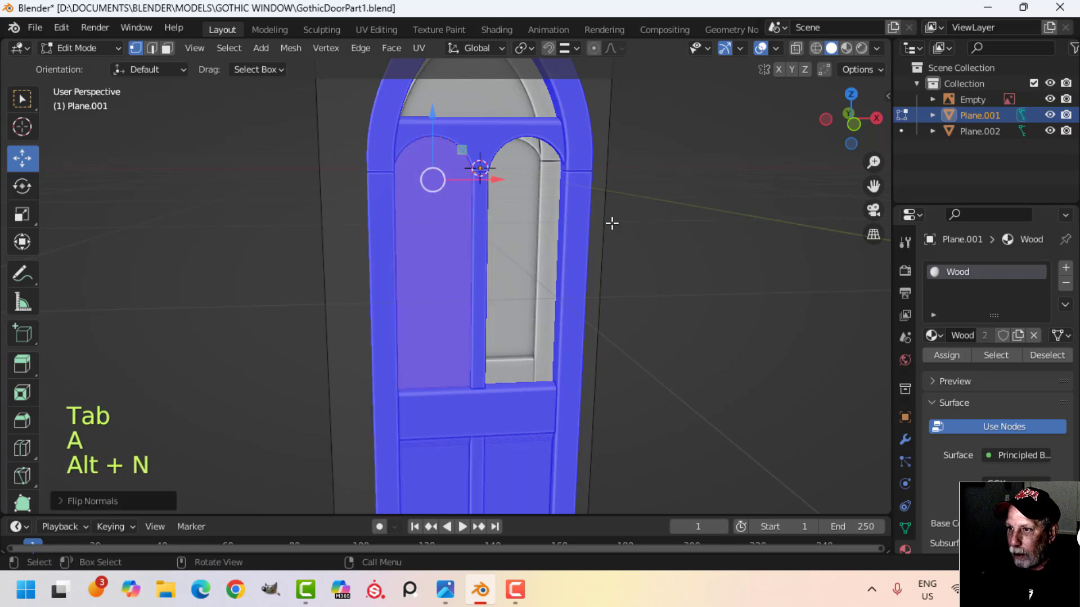
pyautogui.press('Tab')
pyautogui.click(774, 49)
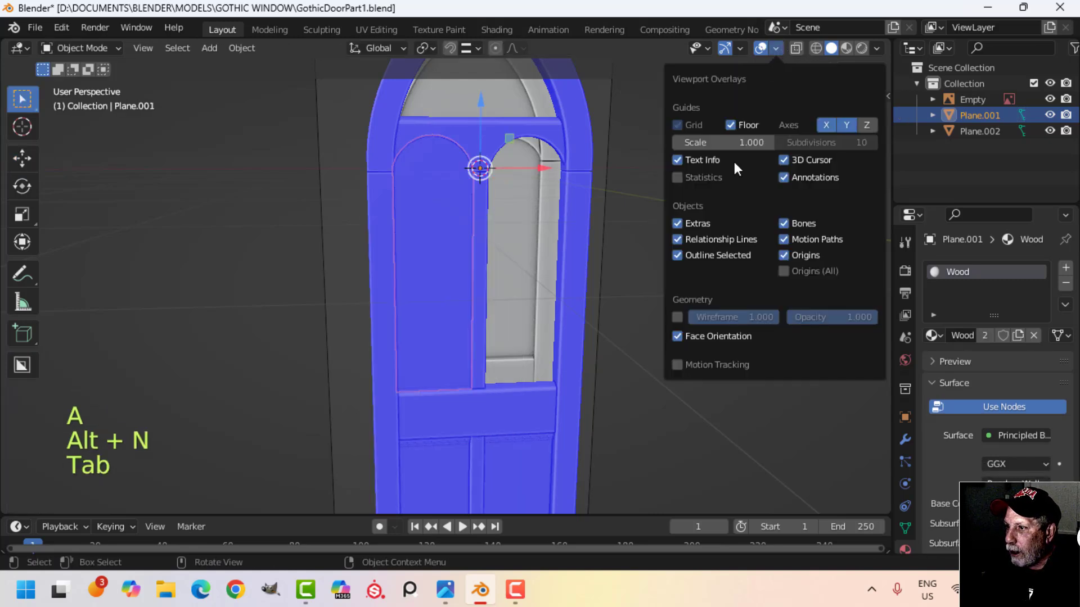
pyautogui.click(692, 336)
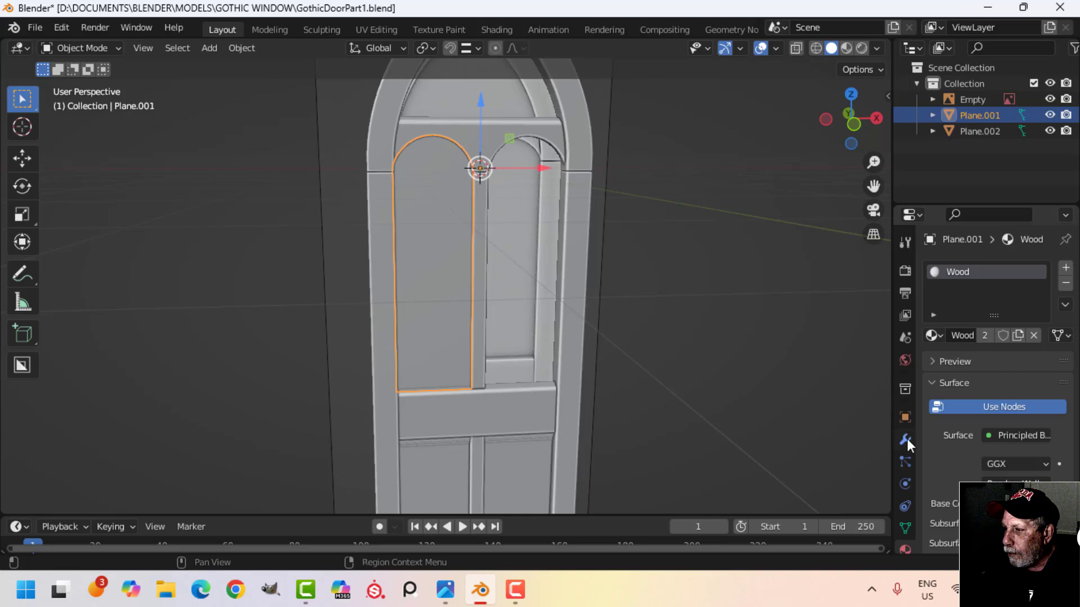
# - Add a Mirror modifier on the X axis to the arched panel to fill the opposite opening
pyautogui.click(905, 441)
pyautogui.click(950, 269)
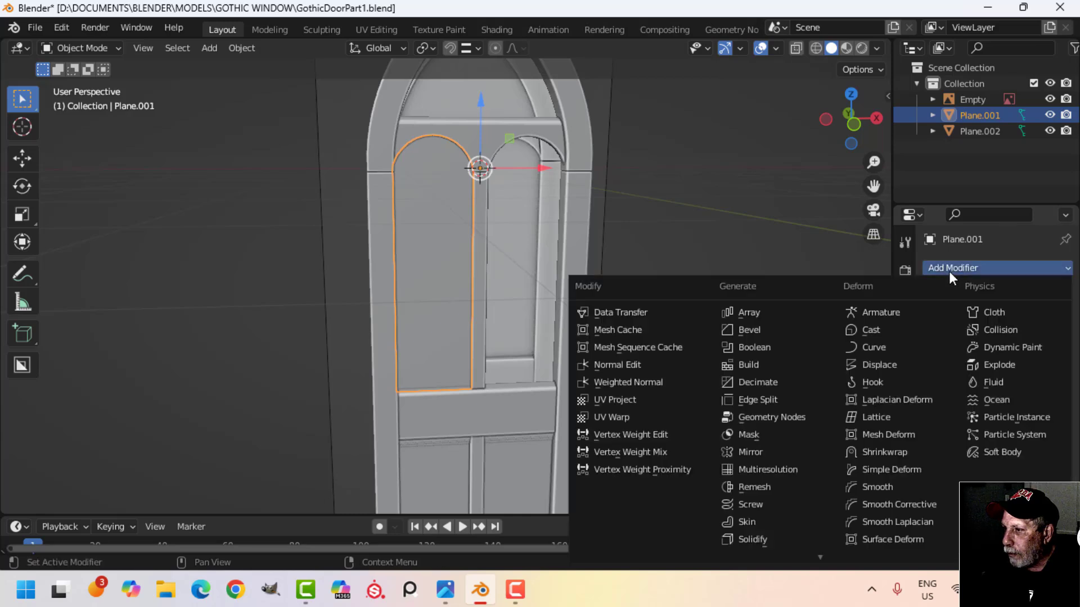
pyautogui.click(778, 452)
pyautogui.hotkey('alt', 'a')
pyautogui.click(513, 244)
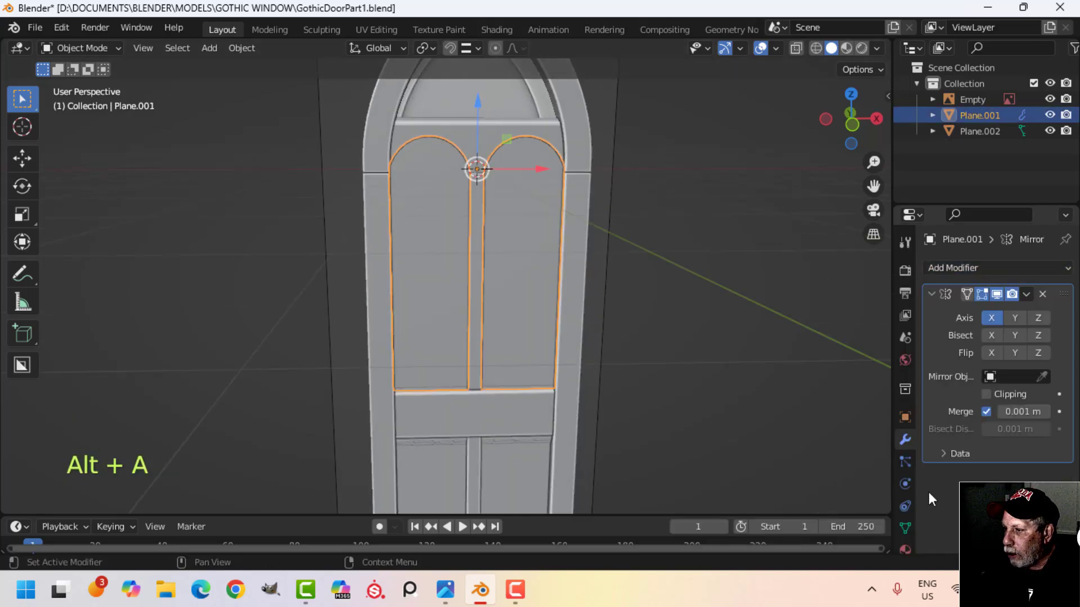
# - Replace the Wood material on the arched panels with a new material named Glass
pyautogui.click(910, 548)
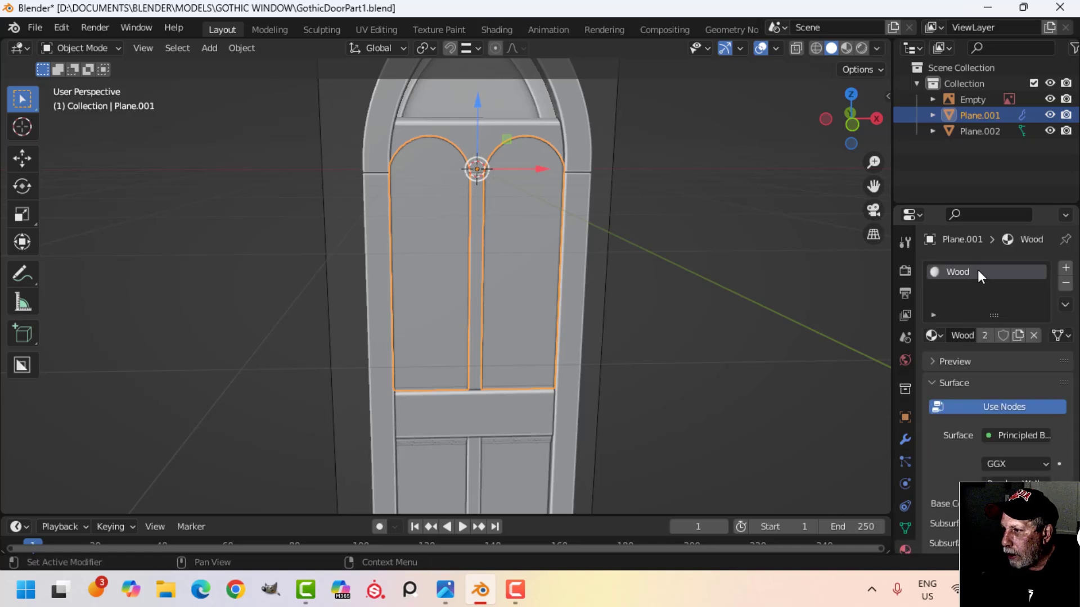
pyautogui.click(1065, 283)
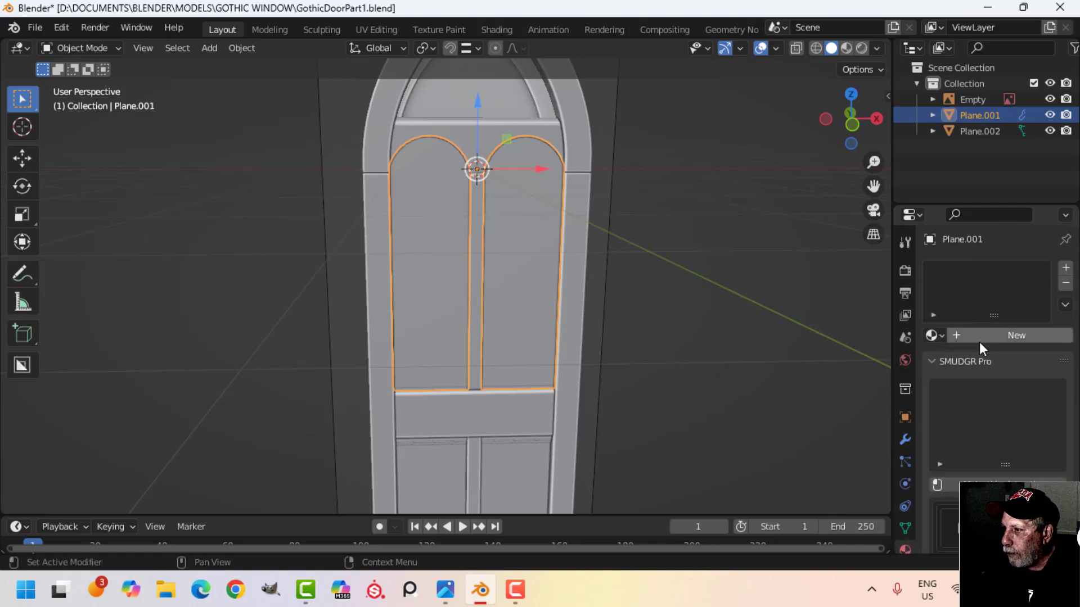
pyautogui.click(980, 336)
pyautogui.doubleClick(962, 272)
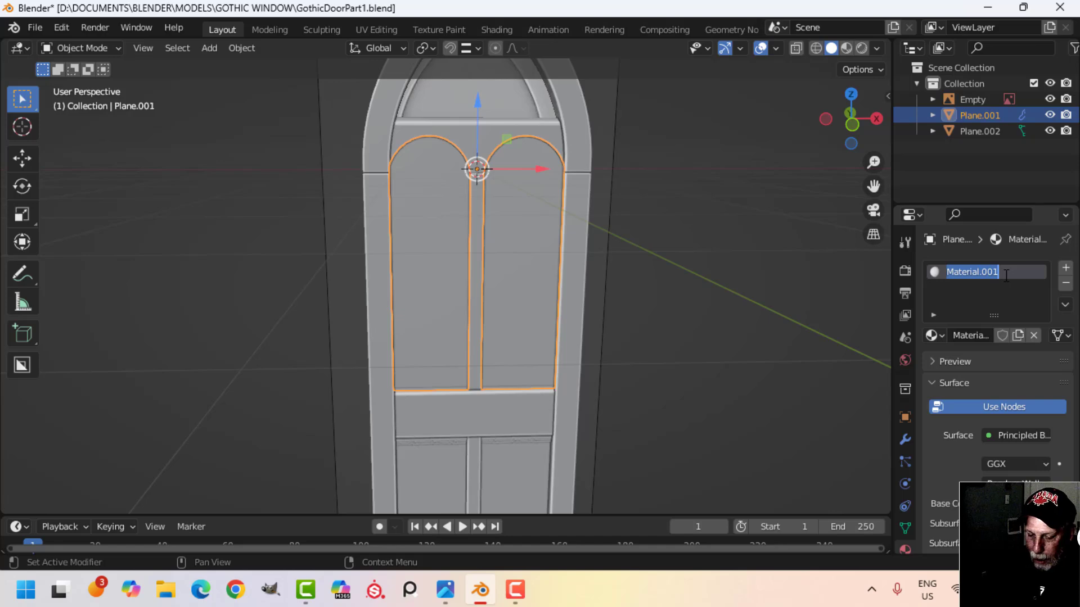
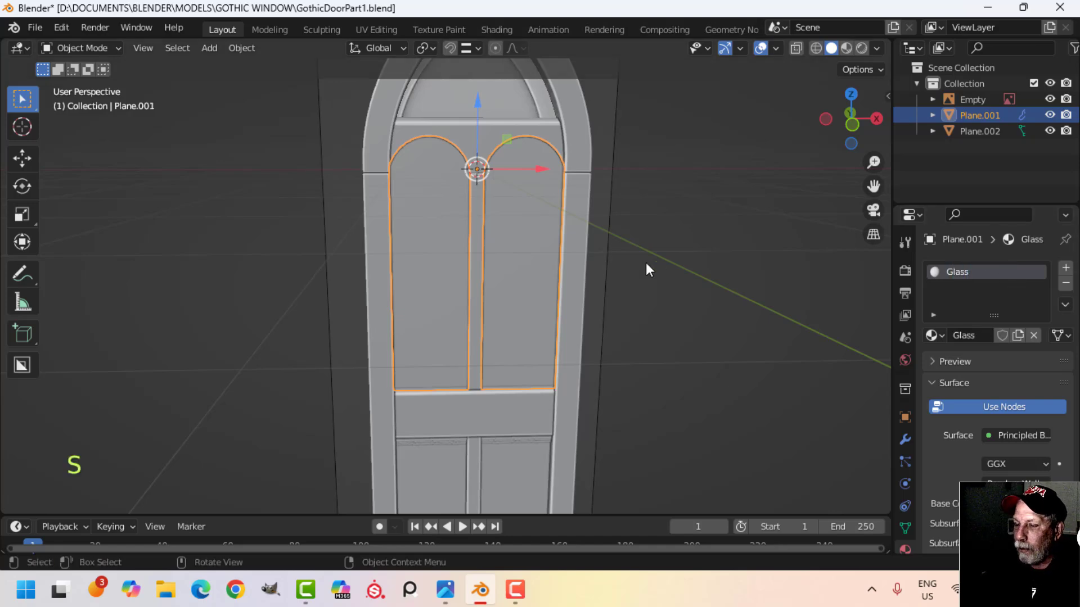
# - Duplicate the inner edge of the frame's pointed top arch and move the copy along Y in front of the door
pyautogui.scroll(-2, 645, 262)
pyautogui.keyDown('shift'); pyautogui.moveTo(601, 273); pyautogui.dragTo(618, 312, button='middle'); pyautogui.keyUp('shift')
pyautogui.scroll(2, 586, 256)
pyautogui.hotkey('alt', 'a')
pyautogui.keyDown('shift'); pyautogui.moveTo(582, 260); pyautogui.dragTo(565, 319, button='middle'); pyautogui.keyUp('shift')
pyautogui.moveTo(554, 326); pyautogui.dragTo(572, 335, button='middle')
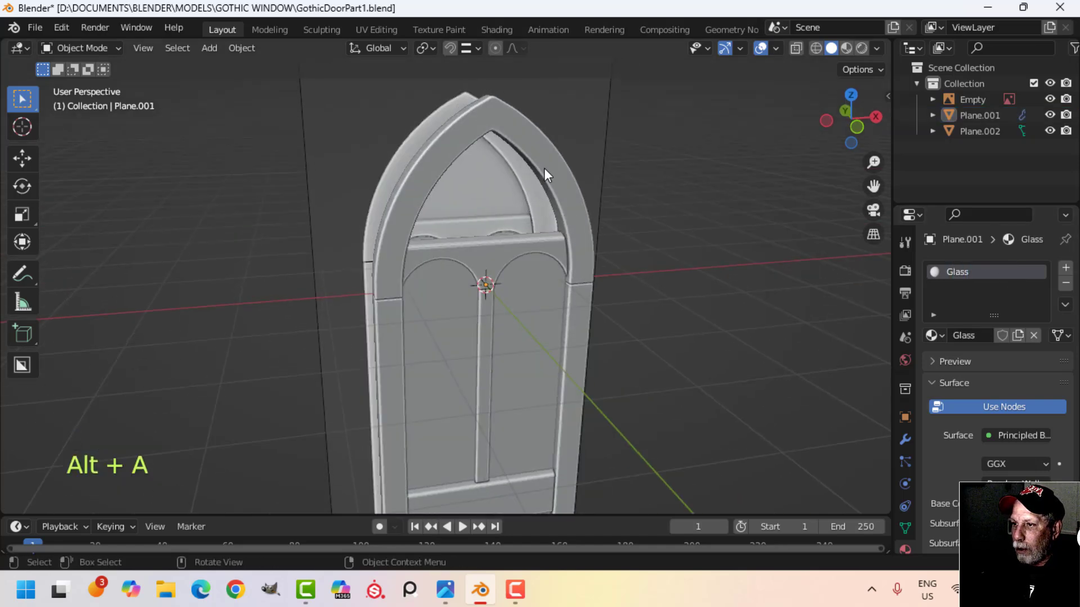
pyautogui.click(553, 172)
pyautogui.press('Tab')
pyautogui.scroll(3, 574, 221)
pyautogui.keyDown('shift'); pyautogui.moveTo(568, 217); pyautogui.dragTo(551, 264, button='middle'); pyautogui.keyUp('shift')
pyautogui.press('2')
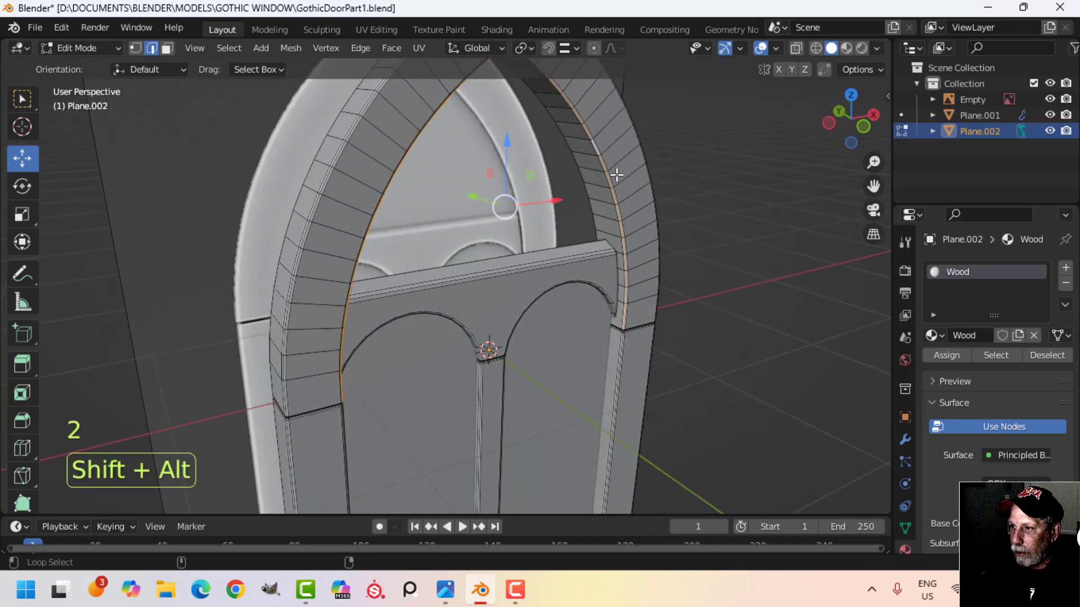
pyautogui.scroll(-2, 613, 184)
pyautogui.moveTo(610, 193); pyautogui.dragTo(629, 276, button='middle')
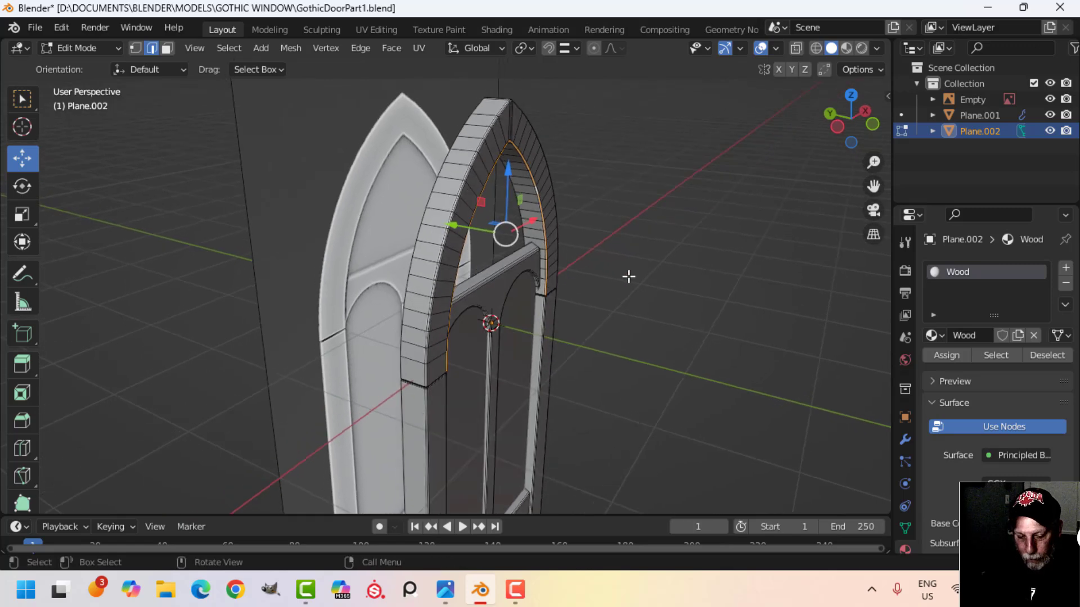
pyautogui.hotkey('shift', 'd')
pyautogui.click(511, 236)
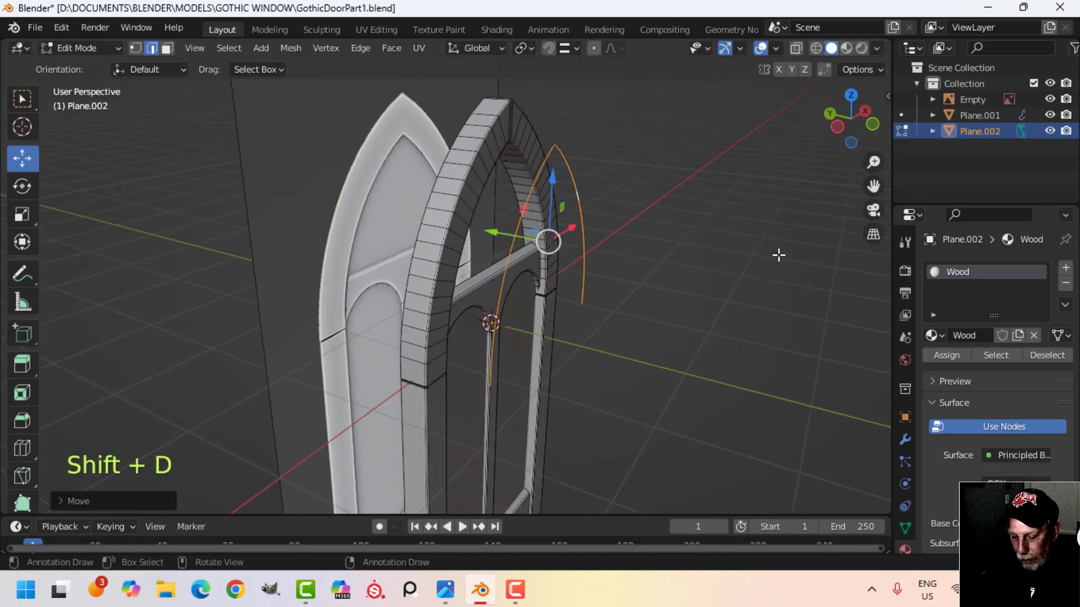
# - Separate the duplicated pointed arch edge into its own object and fill it with a face
pyautogui.press('p')
pyautogui.click(779, 255)
pyautogui.press('Tab')
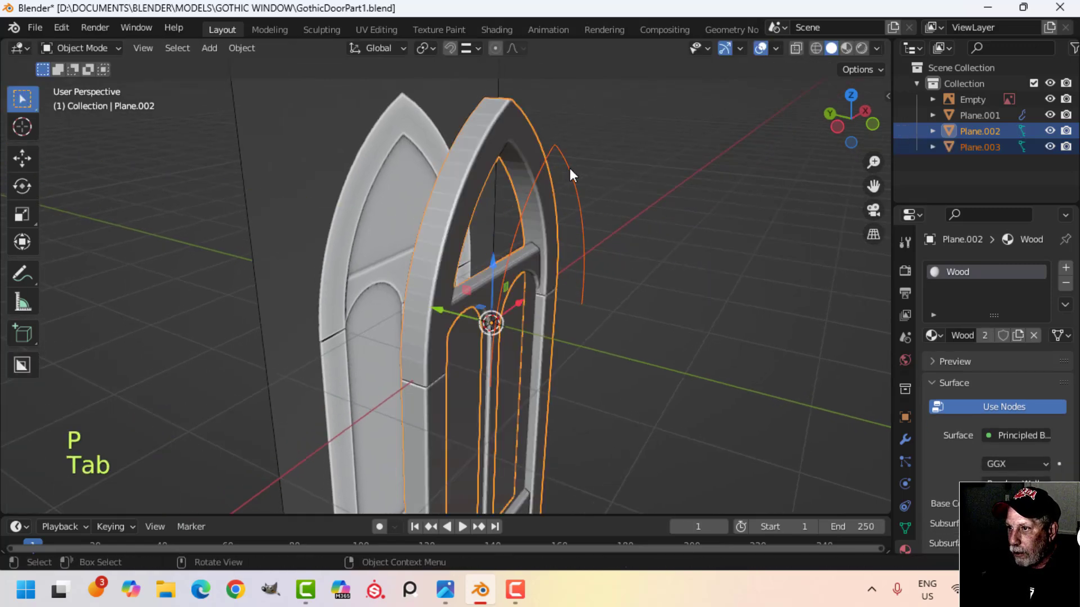
pyautogui.click(569, 168)
pyautogui.press('Tab')
pyautogui.press('a')
pyautogui.press('f')
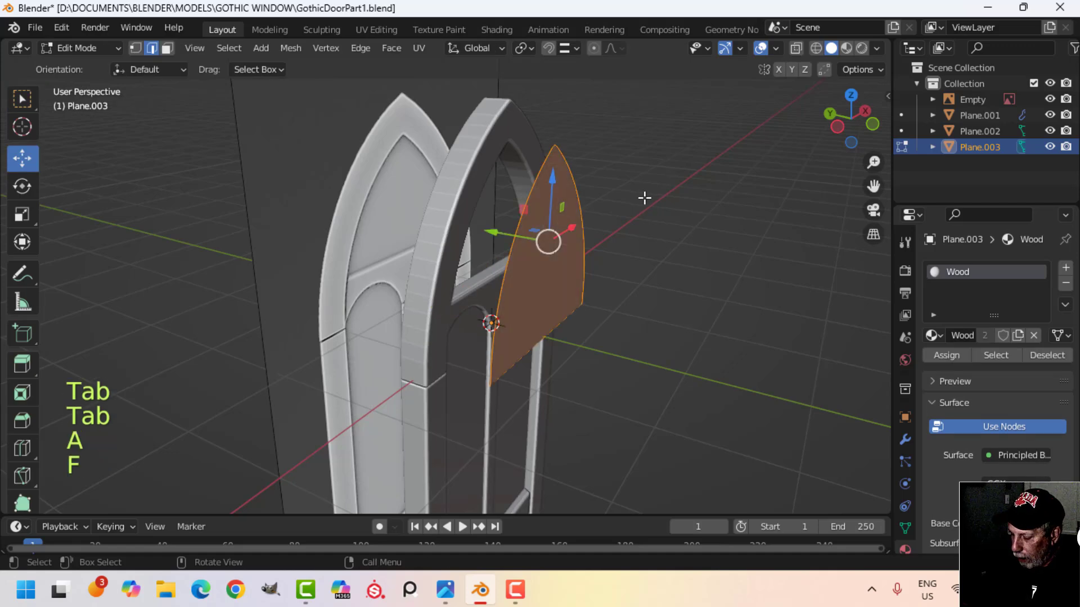
pyautogui.press('KP_1')
pyautogui.scroll(2, 509, 234)
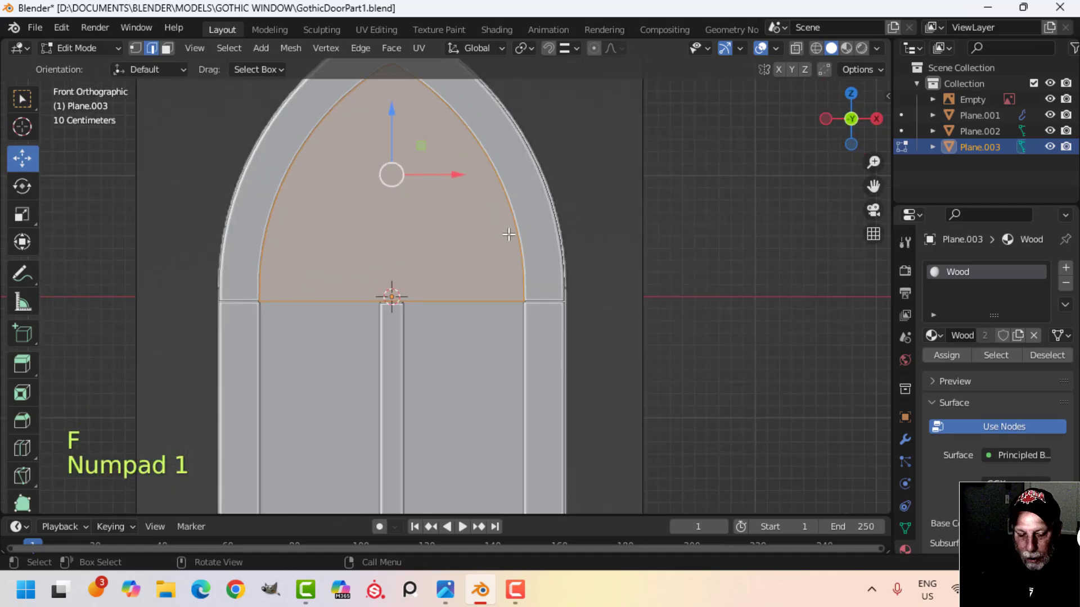
# - Delete the pointed panel's lower vertices, below the horizontal bar under the top arch
pyautogui.press('1')
pyautogui.press('z')
pyautogui.click(393, 238)
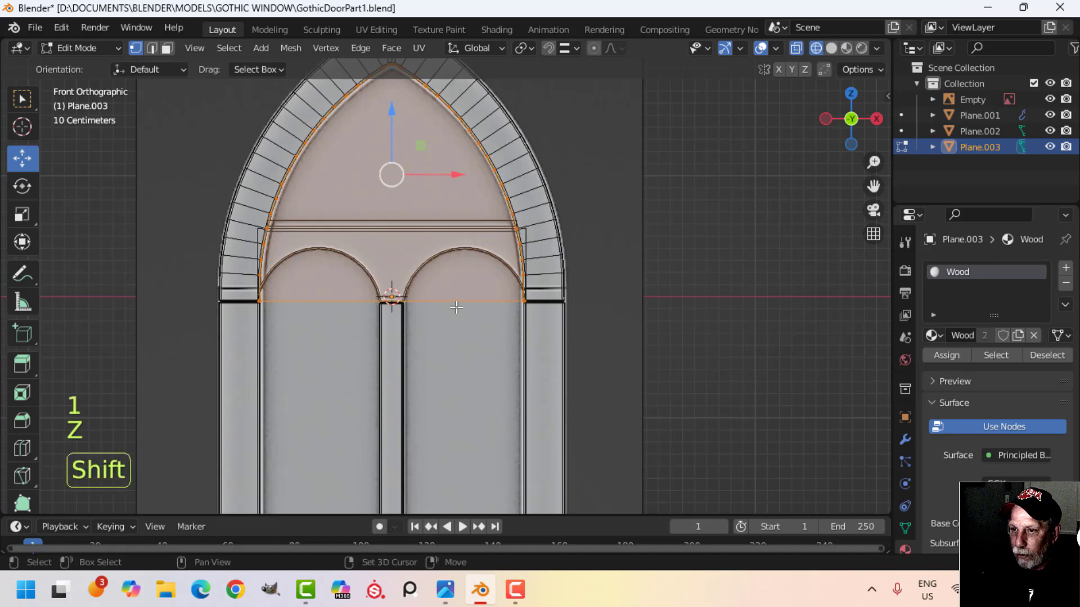
pyautogui.hotkey('alt', 'a')
pyautogui.scroll(2, 513, 322)
pyautogui.press('b')
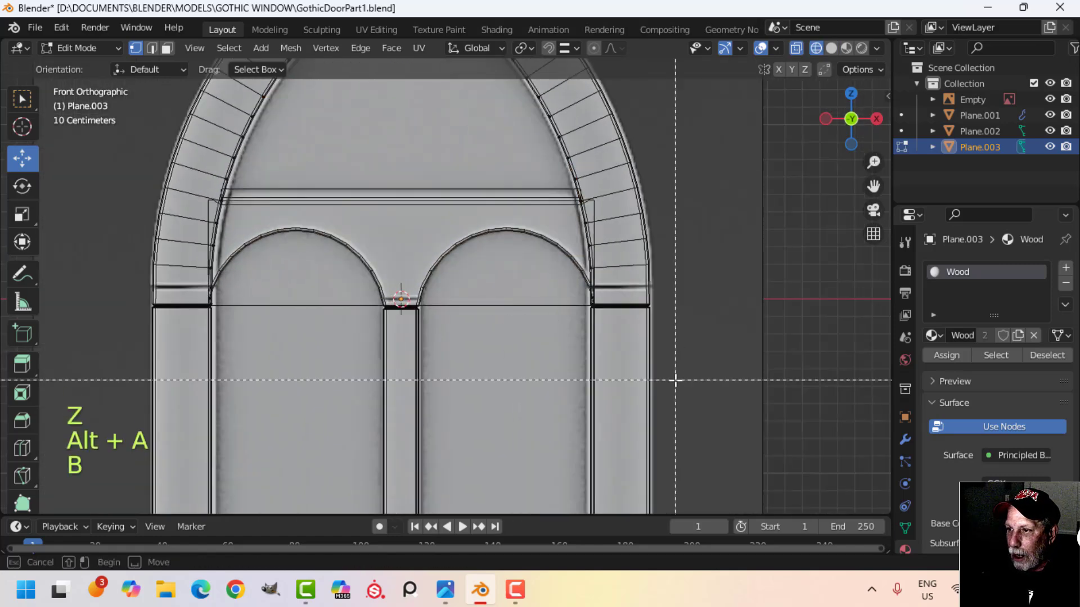
pyautogui.moveTo(676, 381); pyautogui.dragTo(189, 243)
pyautogui.moveTo(162, 209); pyautogui.dragTo(163, 209)
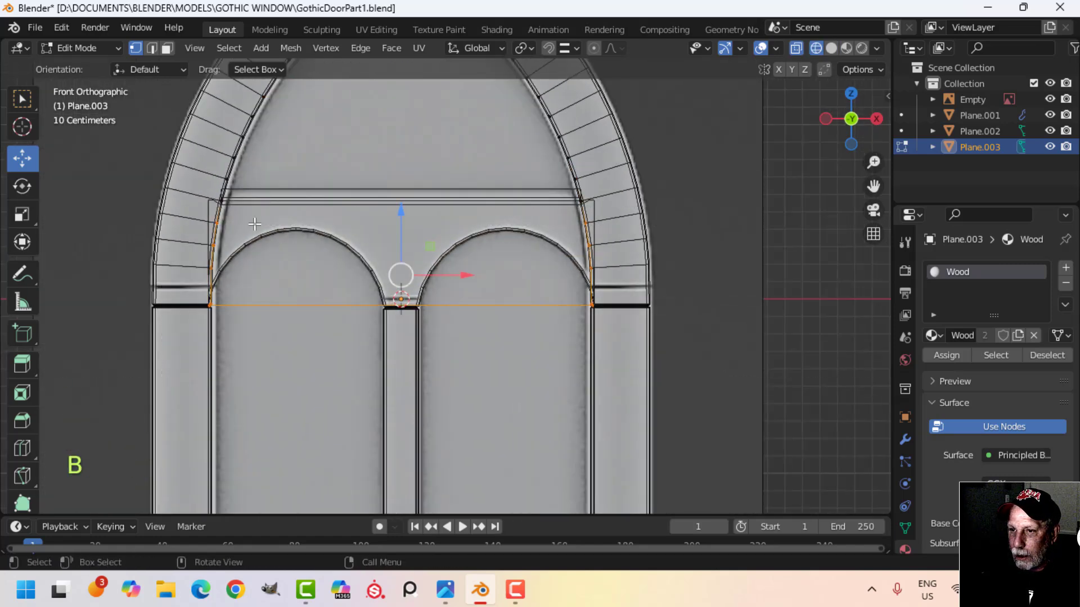
pyautogui.press('x')
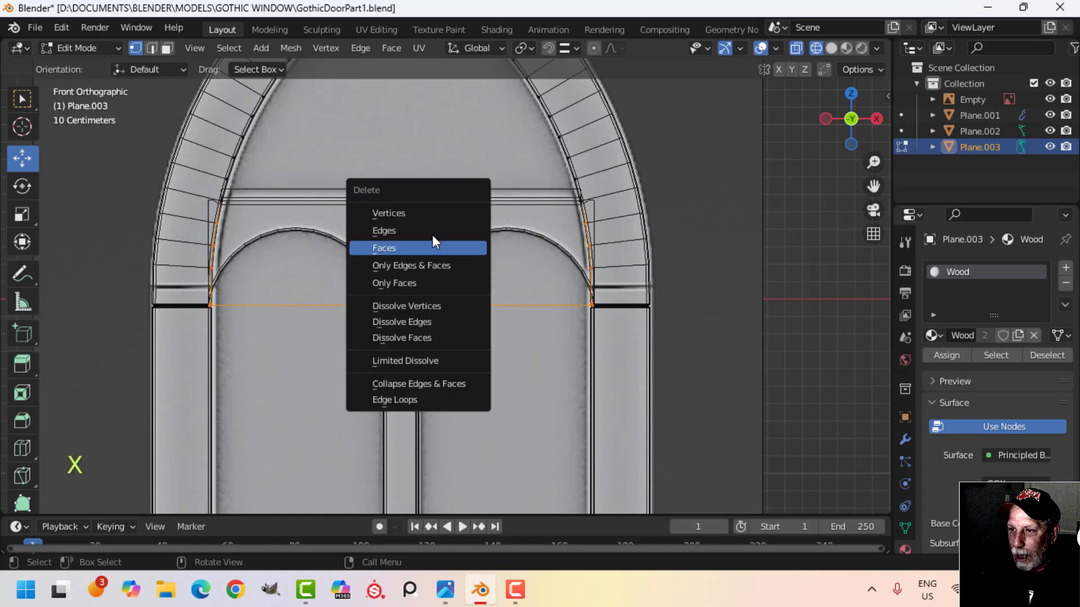
pyautogui.click(420, 213)
# - Fill the remaining pointed arch outline with a new face
pyautogui.press('a')
pyautogui.moveTo(507, 241); pyautogui.dragTo(591, 262, button='middle')
pyautogui.press('z')
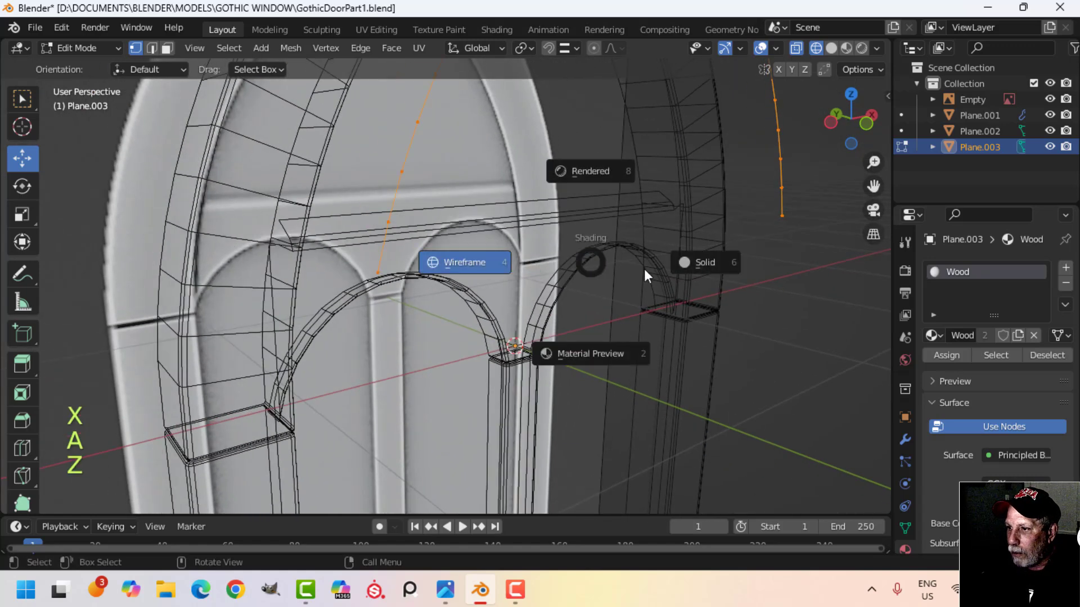
pyautogui.click(692, 266)
pyautogui.keyDown('shift'); pyautogui.moveTo(691, 268); pyautogui.dragTo(653, 329, button='middle'); pyautogui.keyUp('shift')
pyautogui.press('f')
# - Move the pointed pane about 0.6 m along Y back into the frame's top opening
pyautogui.moveTo(563, 312); pyautogui.dragTo(656, 231, button='middle')
pyautogui.press('g')
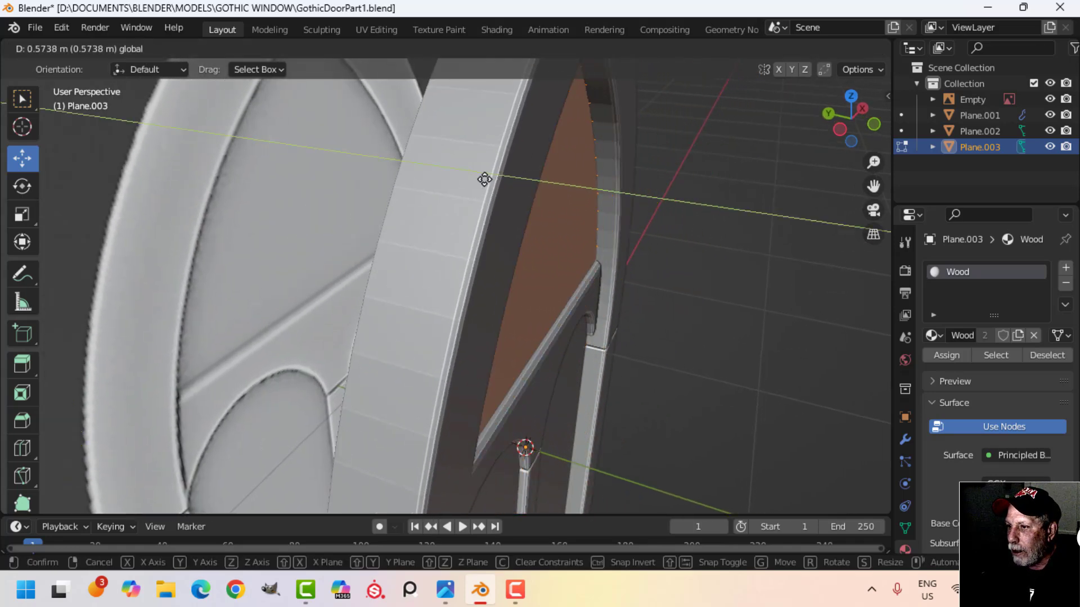
pyautogui.moveTo(480, 177); pyautogui.dragTo(475, 176)
pyautogui.keyDown('shift'); pyautogui.moveTo(656, 245); pyautogui.dragTo(641, 194, button='middle'); pyautogui.keyUp('shift')
pyautogui.moveTo(652, 208); pyautogui.dragTo(626, 269, button='middle')
pyautogui.press('Tab')
# - Isolate the pointed pane with the arched panes and move it along Y into line with them
pyautogui.keyDown('shift'); pyautogui.click(581, 325); pyautogui.keyUp('shift')
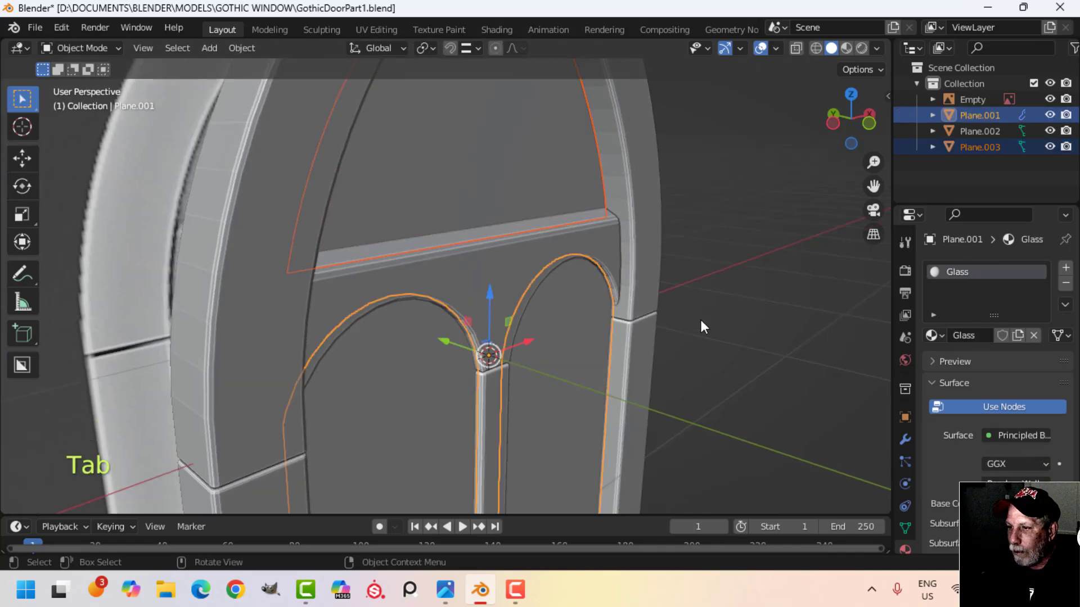
pyautogui.press('/')
pyautogui.moveTo(514, 291); pyautogui.dragTo(549, 306, button='middle')
pyautogui.scroll(2, 549, 306)
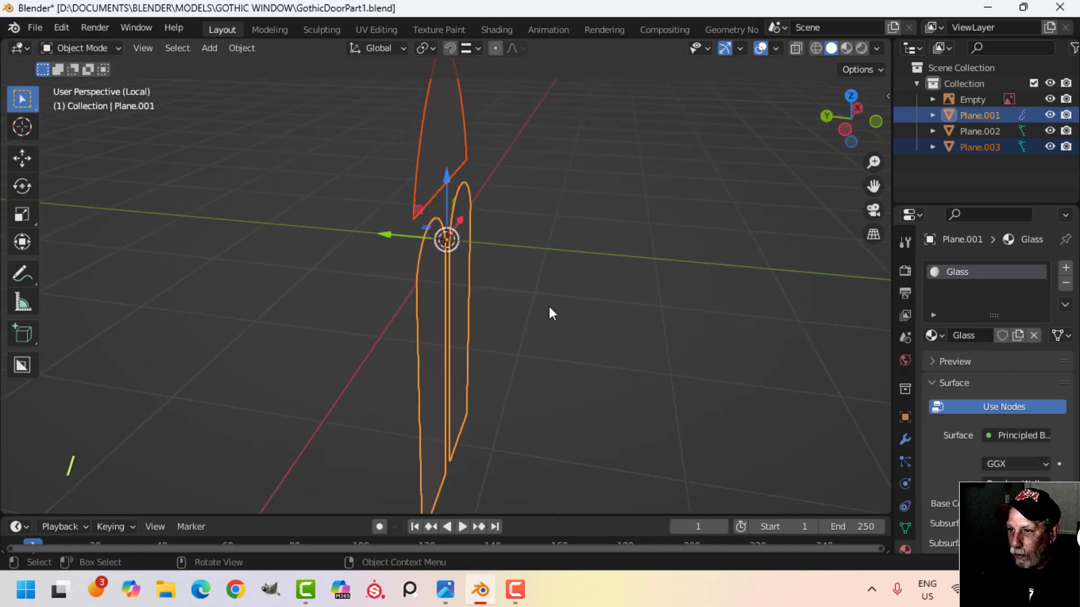
pyautogui.hotkey('alt', 'a')
pyautogui.keyDown('shift'); pyautogui.moveTo(492, 247); pyautogui.dragTo(516, 275, button='middle'); pyautogui.keyUp('shift')
pyautogui.click(506, 161)
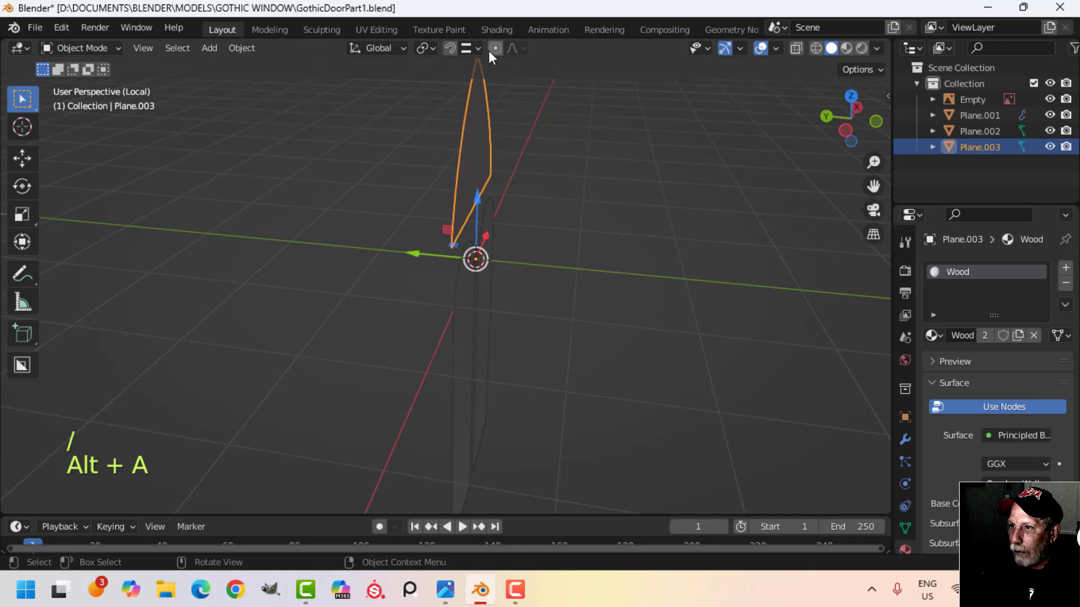
pyautogui.keyDown('shift'); pyautogui.moveTo(534, 204); pyautogui.dragTo(518, 248, button='middle'); pyautogui.keyUp('shift')
pyautogui.moveTo(412, 275); pyautogui.dragTo(445, 304)
pyautogui.moveTo(694, 305); pyautogui.dragTo(611, 291, button='middle')
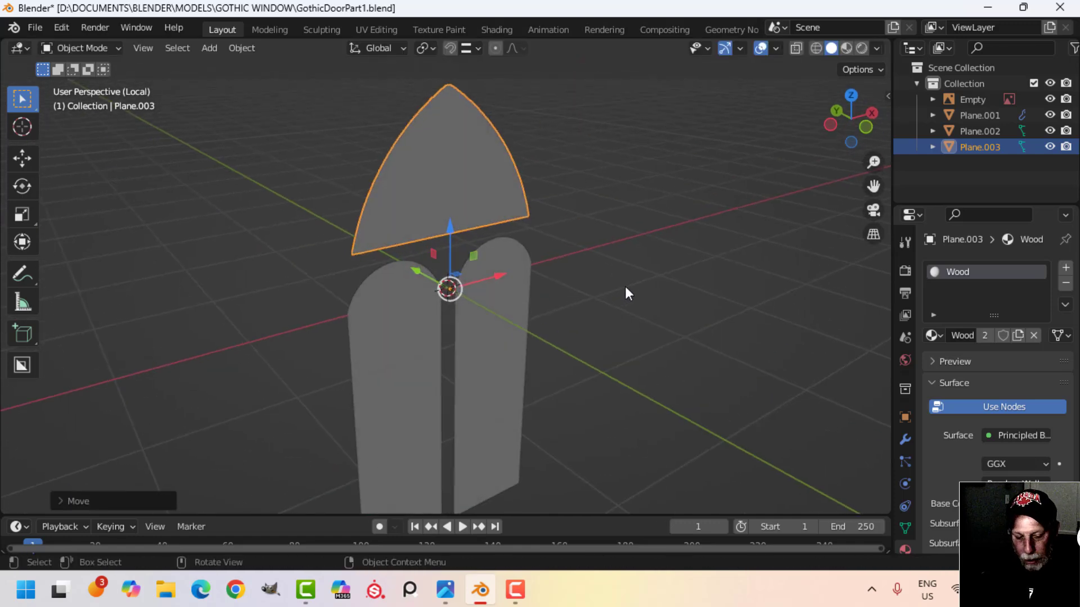
# - Leave the isolated view and check the face orientation of the whole door
pyautogui.hotkey('alt', 'a')
pyautogui.press('Tab')
pyautogui.press('Tab')
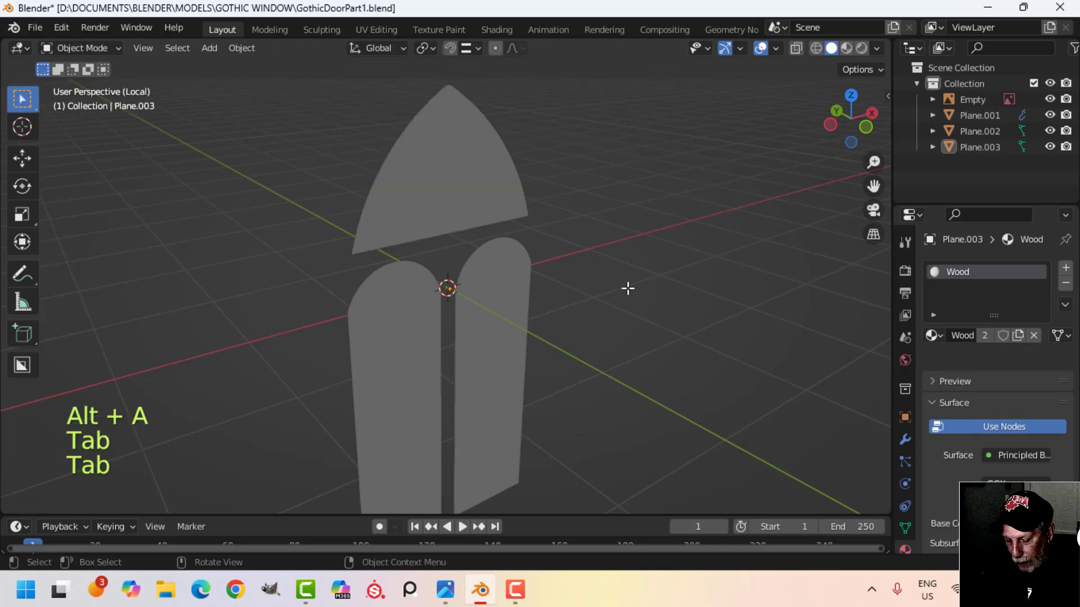
pyautogui.press('/')
pyautogui.hotkey('alt', 'a')
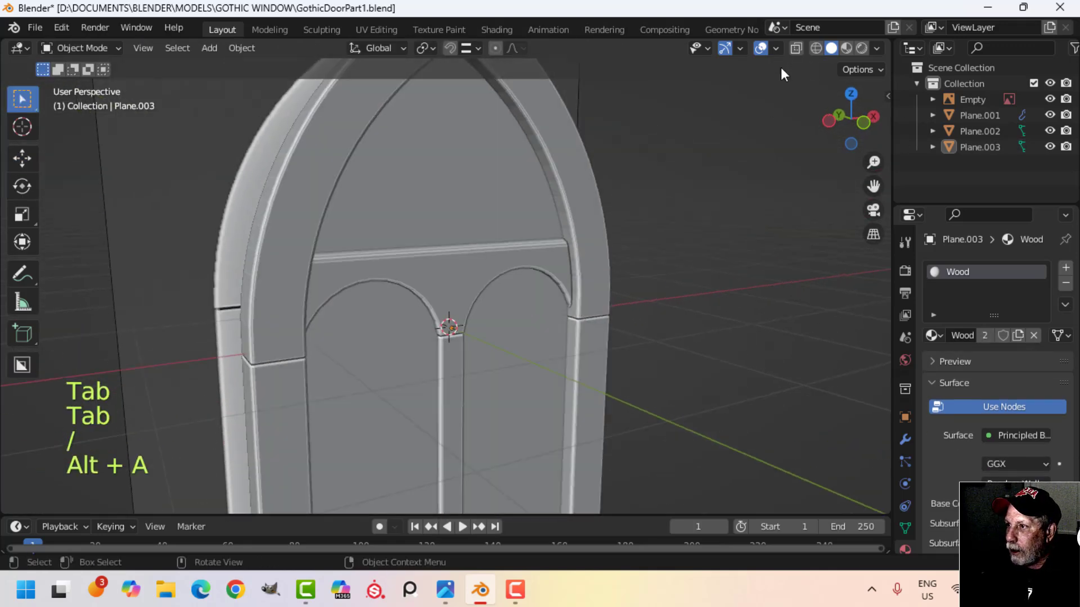
pyautogui.click(776, 46)
pyautogui.click(690, 337)
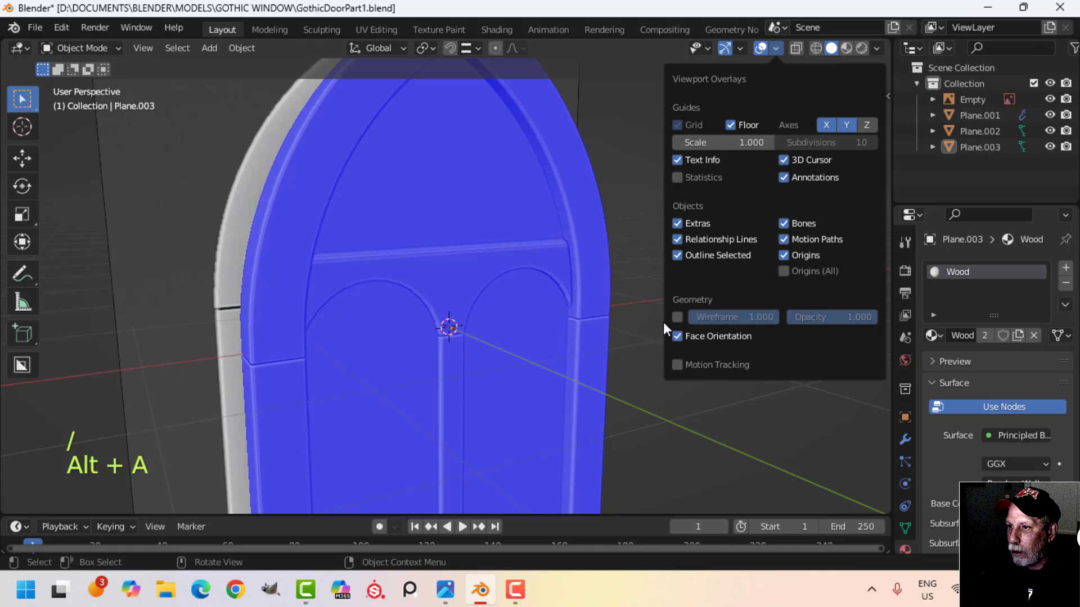
pyautogui.click(707, 333)
# - Try to join the arched panes with the pointed pane while the Mirror modifier is still unapplied
pyautogui.scroll(-3, 552, 312)
pyautogui.click(489, 328)
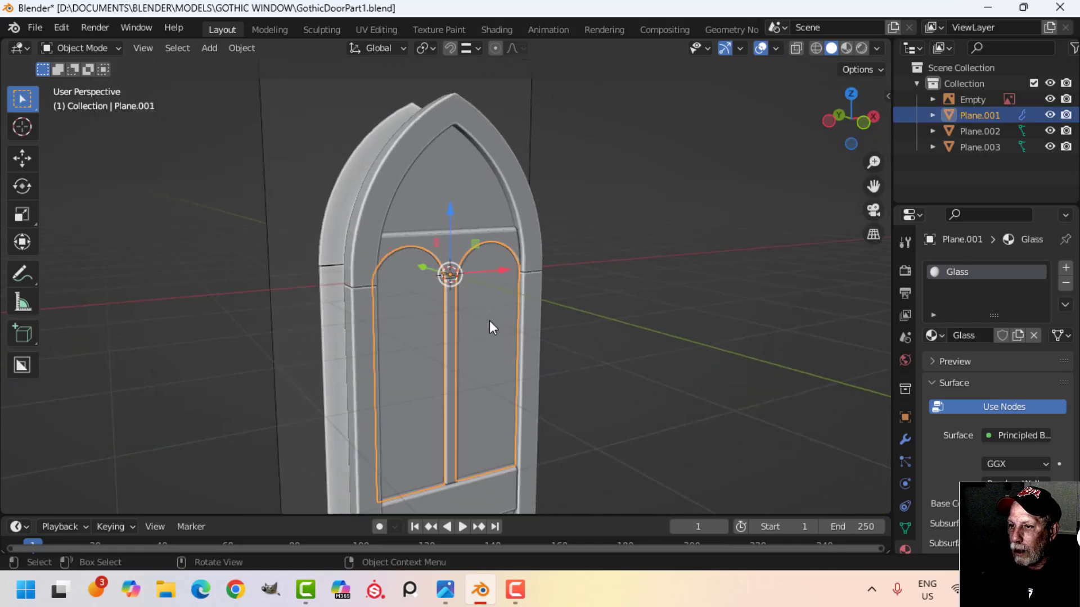
pyautogui.keyDown('shift'); pyautogui.click(468, 194); pyautogui.keyUp('shift')
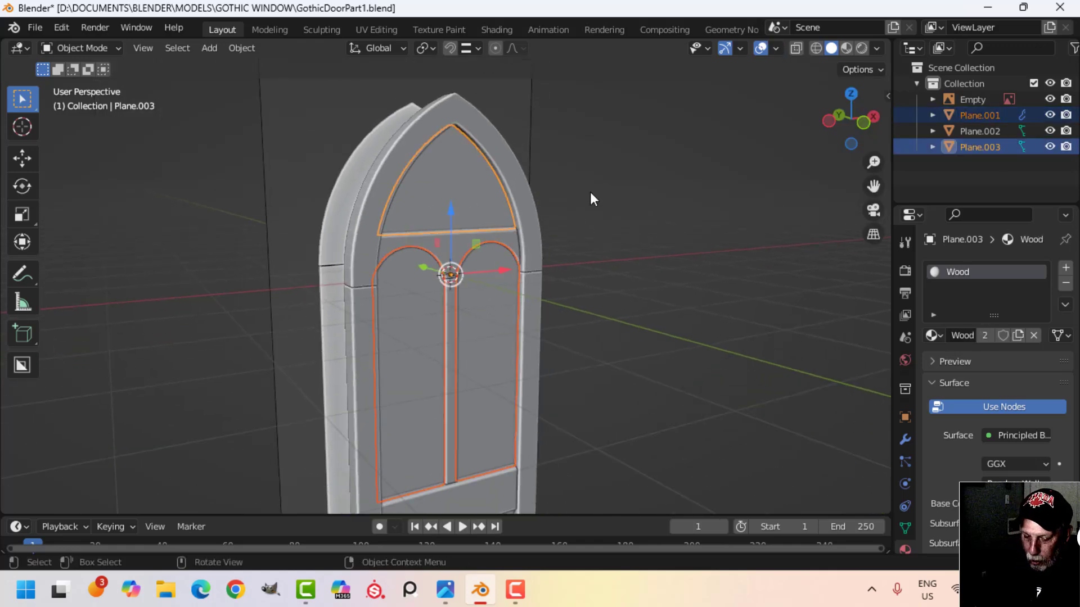
pyautogui.hotkey('ctrl', 'j')
pyautogui.hotkey('ctrl', 'z')
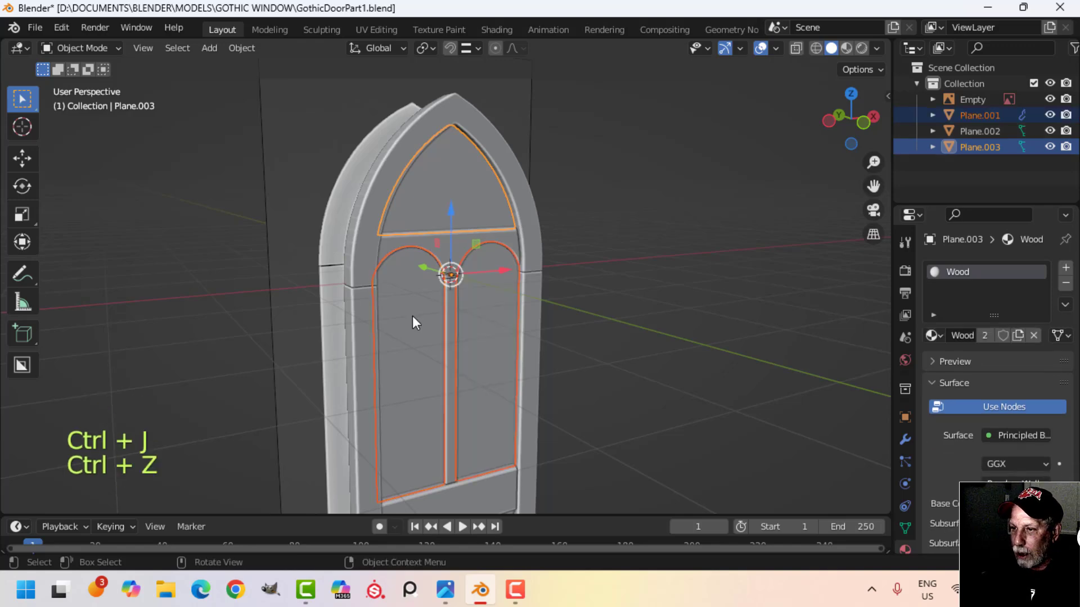
# - Apply the Mirror modifier on the arched panes and join them with the pointed pane into one object
pyautogui.click(905, 439)
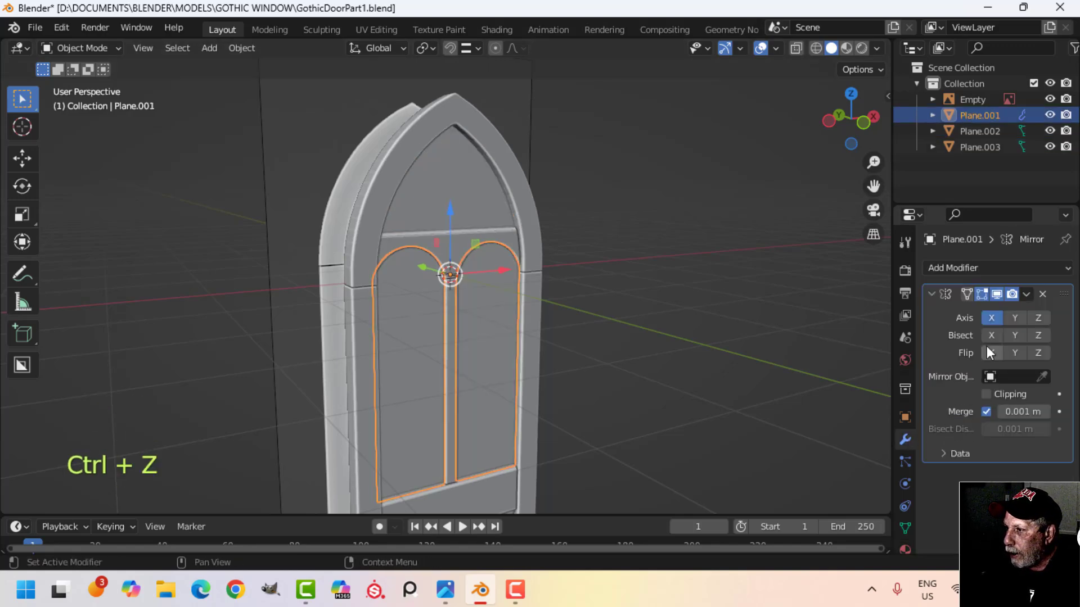
pyautogui.click(1027, 294)
pyautogui.click(1011, 314)
pyautogui.keyDown('shift'); pyautogui.click(497, 190); pyautogui.keyUp('shift')
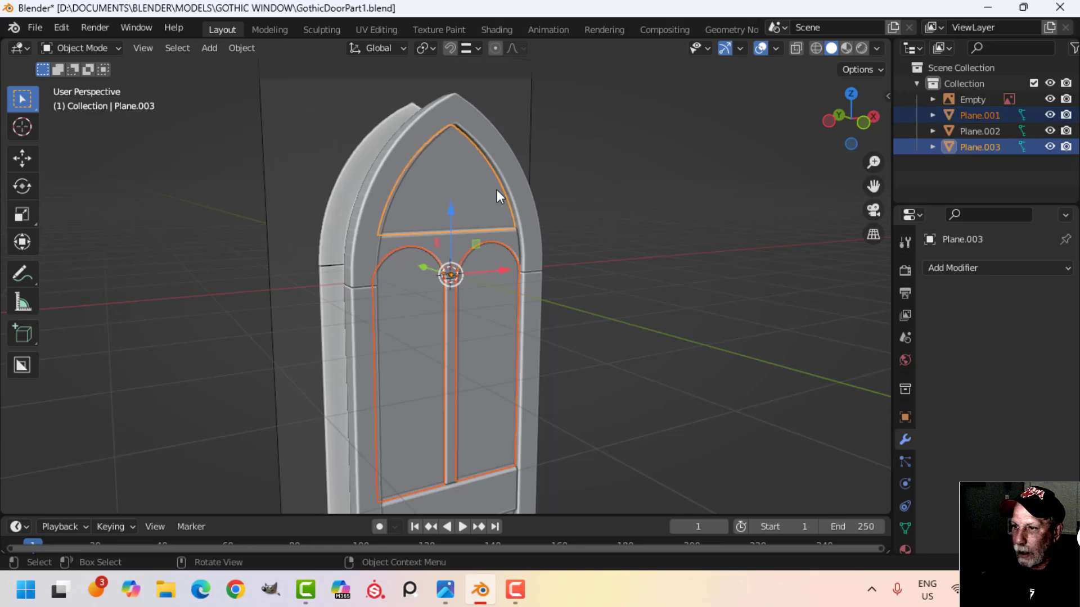
pyautogui.hotkey('ctrl', 'j')
pyautogui.moveTo(498, 197); pyautogui.dragTo(606, 272, button='middle')
pyautogui.hotkey('alt', 'a')
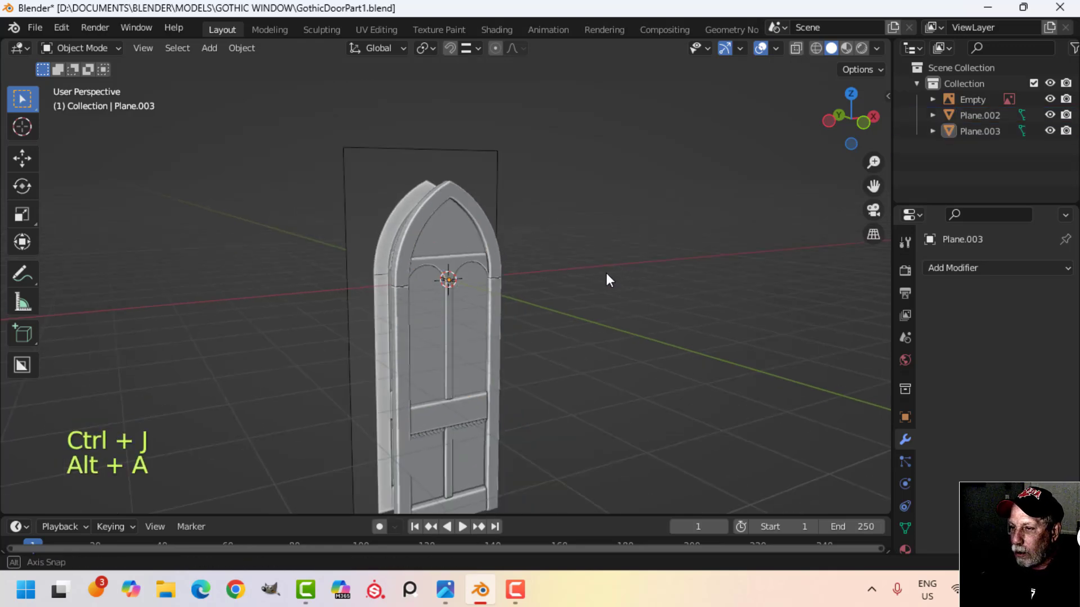
# - Snap the 3D cursor to the front face of the door's middle rail
pyautogui.scroll(3, 605, 272)
pyautogui.moveTo(528, 308); pyautogui.dragTo(523, 403, button='middle')
pyautogui.scroll(2, 511, 305)
pyautogui.scroll(2, 531, 168)
pyautogui.scroll(4, 520, 254)
pyautogui.scroll(-4, 521, 254)
pyautogui.moveTo(523, 402); pyautogui.dragTo(551, 320, button='middle')
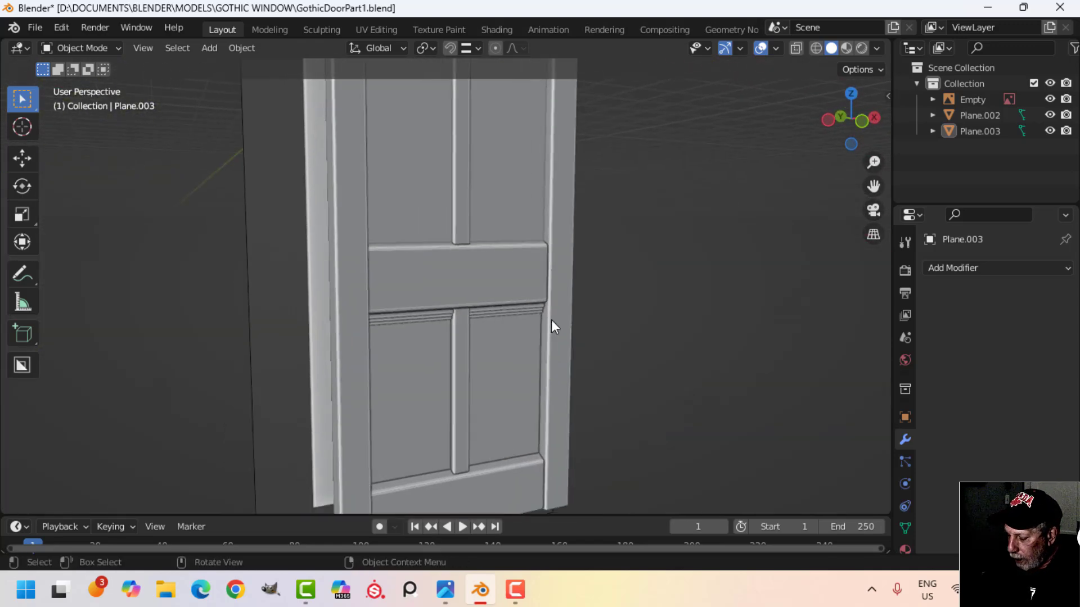
pyautogui.press('KP_1')
pyautogui.click(417, 281)
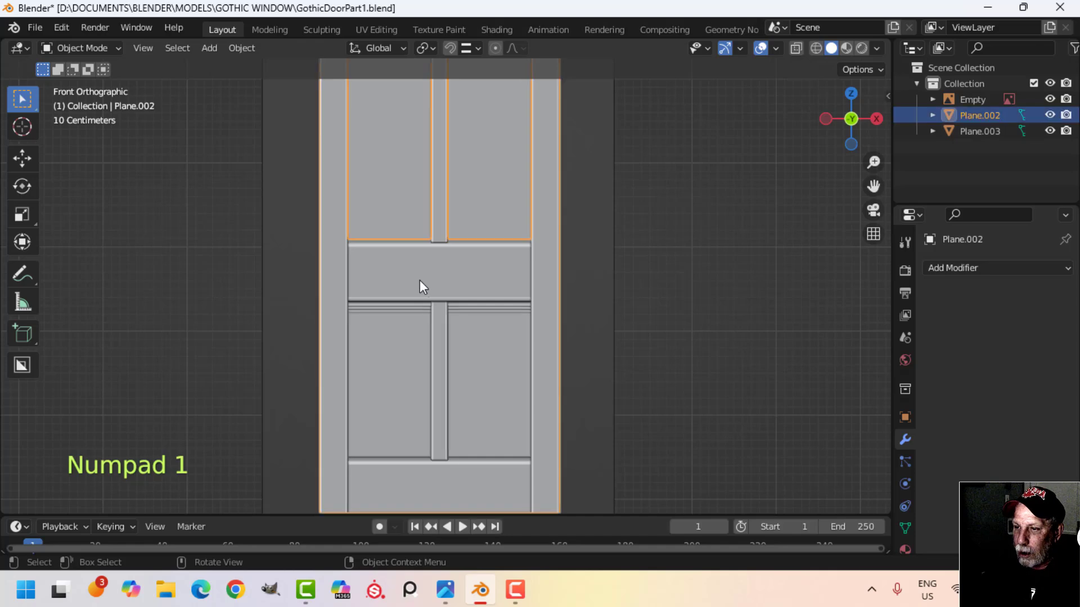
pyautogui.press('Tab')
pyautogui.press('3')
pyautogui.click(509, 280)
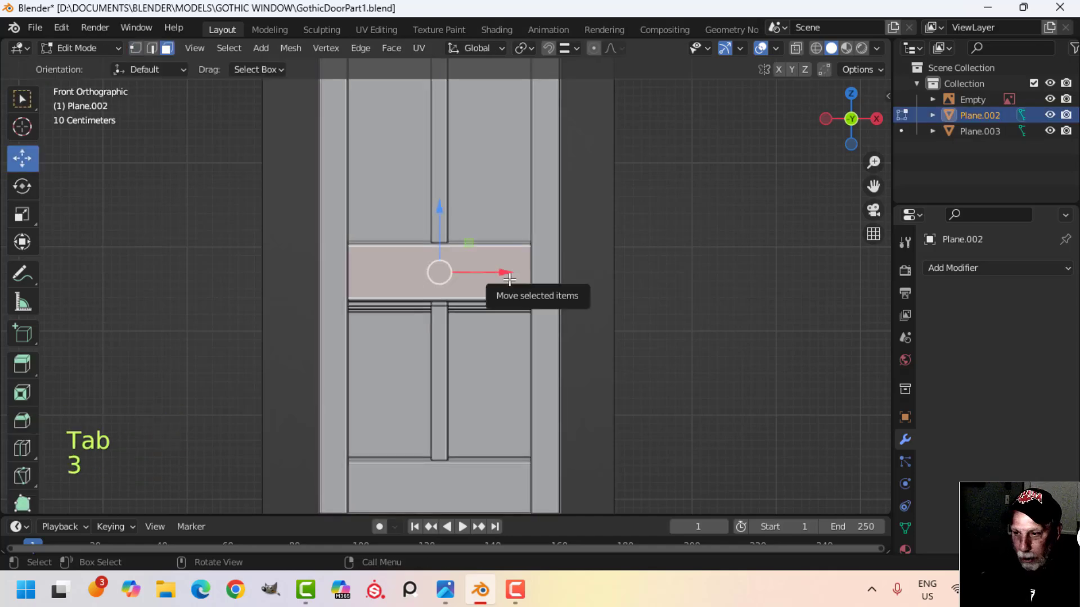
pyautogui.hotkey('shift', 's')
pyautogui.click(492, 368)
pyautogui.press('Tab')
# - Add a UV sphere at the 3D cursor with 16 segments for the doorknob
pyautogui.hotkey('shift', 'a')
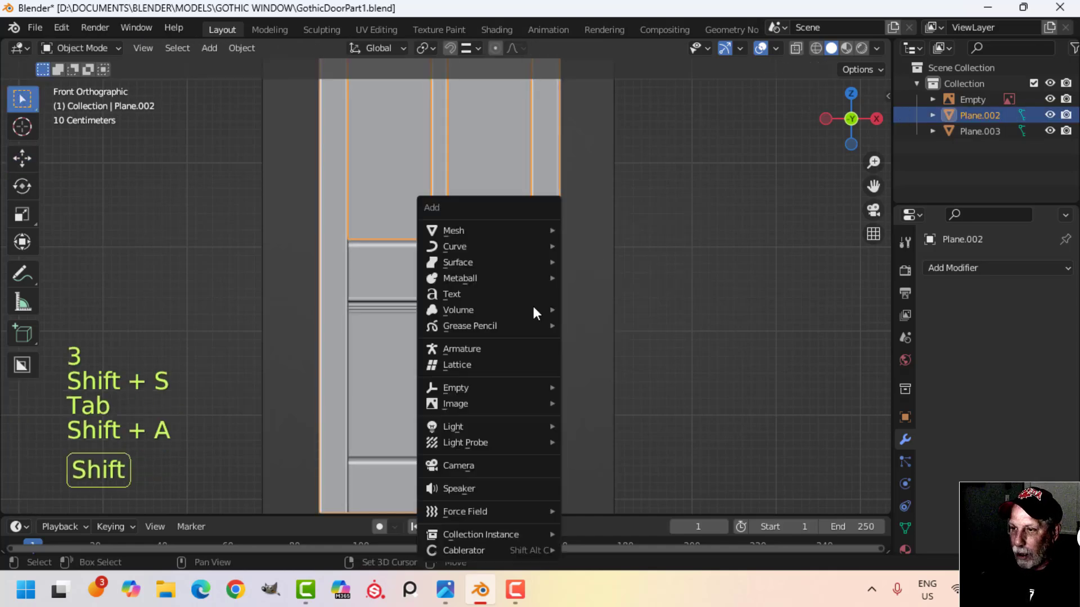
pyautogui.moveTo(474, 228)
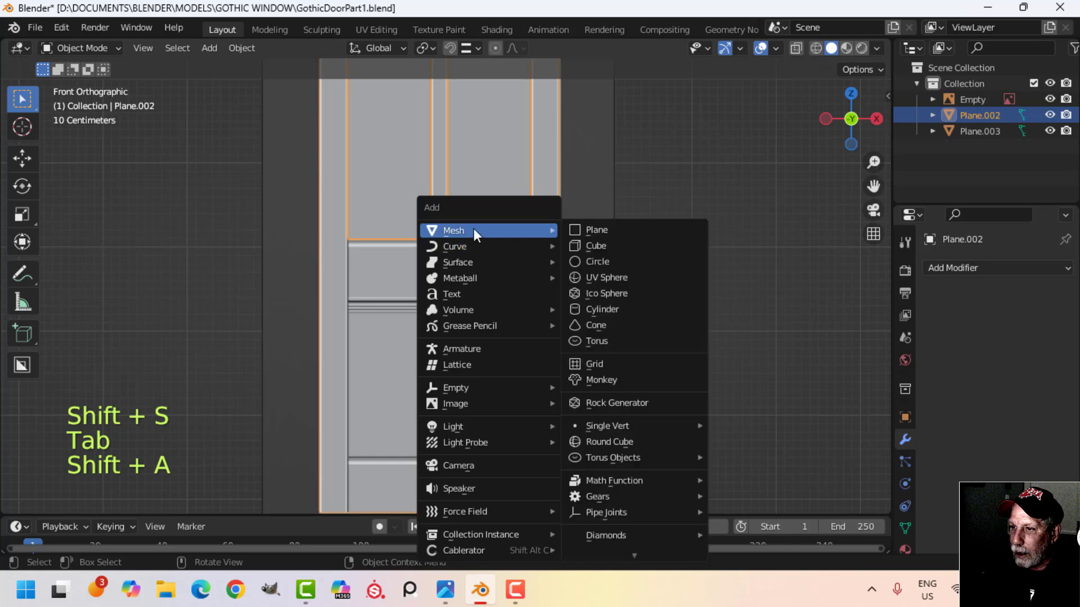
pyautogui.click(613, 275)
pyautogui.click(114, 502)
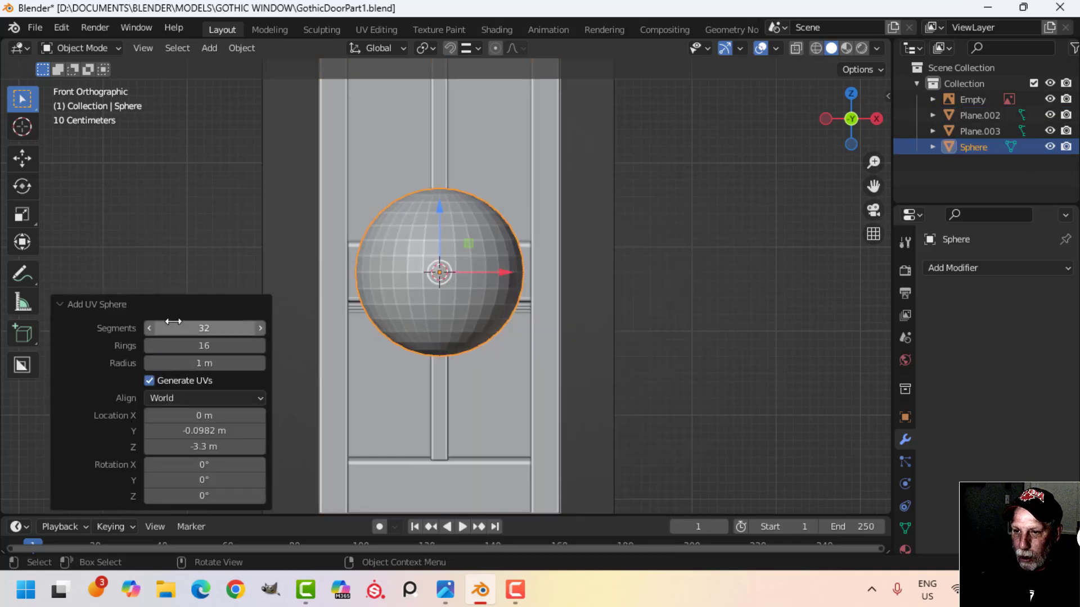
pyautogui.write('16')
pyautogui.press('Return')
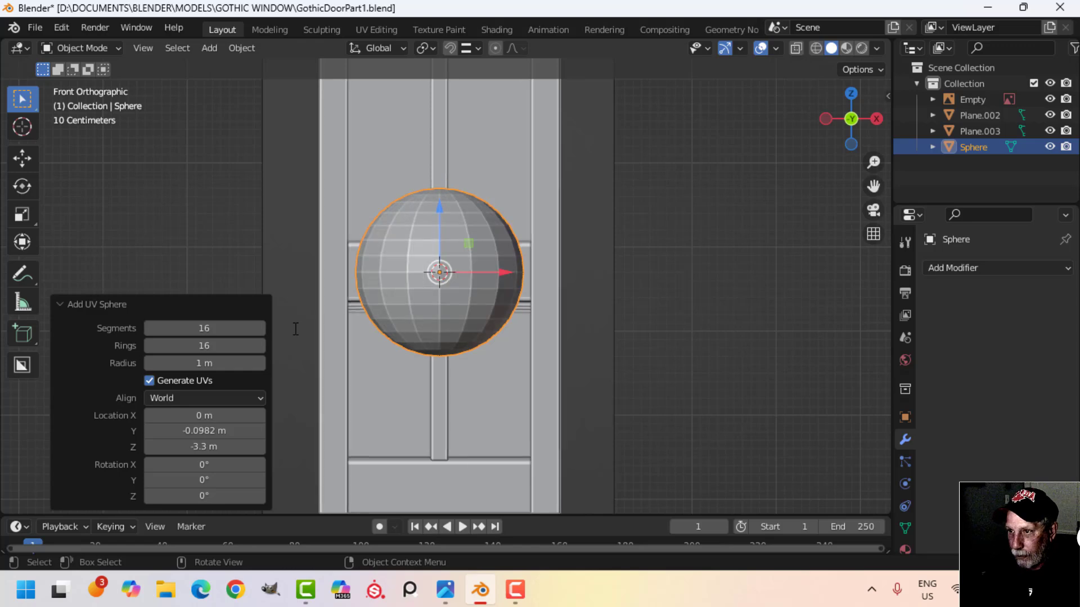
# - Rotate the sphere's mesh 90° about the X axis in Edit Mode
pyautogui.press('Tab')
pyautogui.press('r')
pyautogui.press('x')
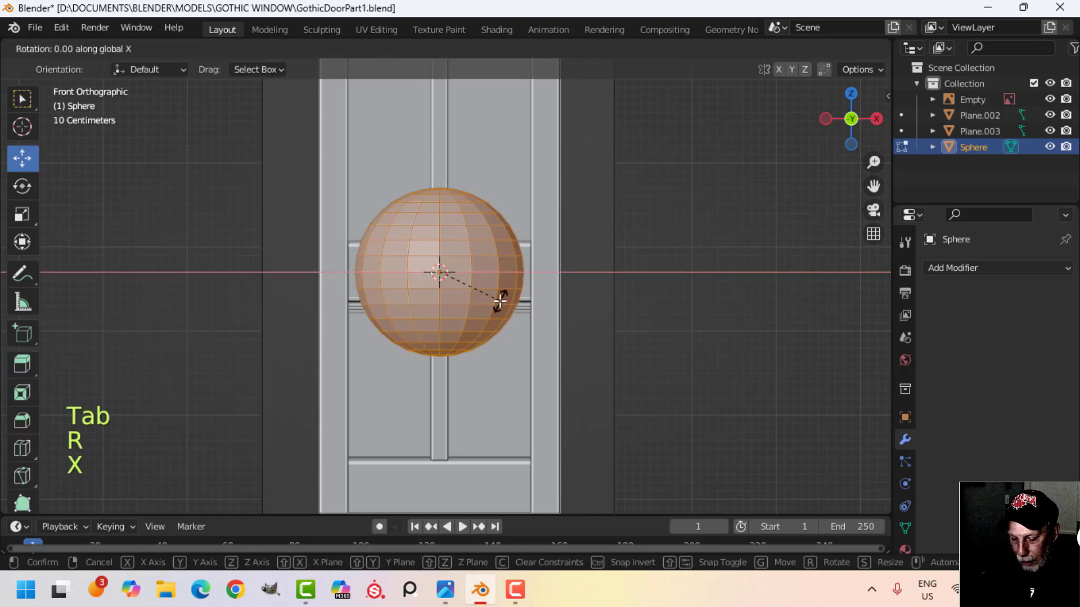
pyautogui.press('9')
pyautogui.press('0')
pyautogui.click(500, 302)
# - Scale the sphere's mesh by about 0.218 and again by about 0.84, using the reference doorknob as a guide
pyautogui.press('s')
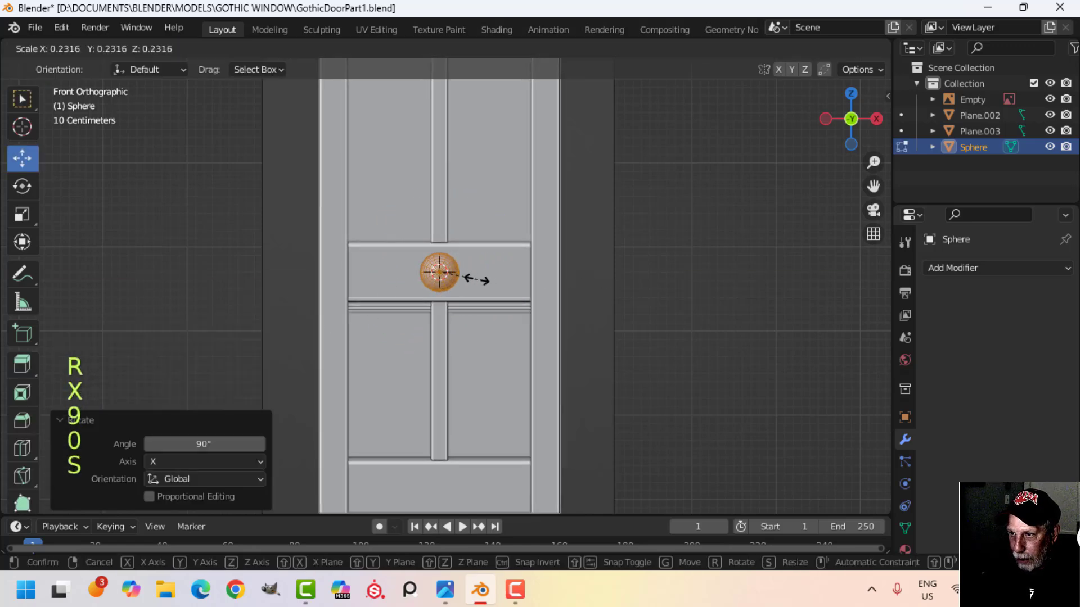
pyautogui.click(475, 280)
pyautogui.press('z')
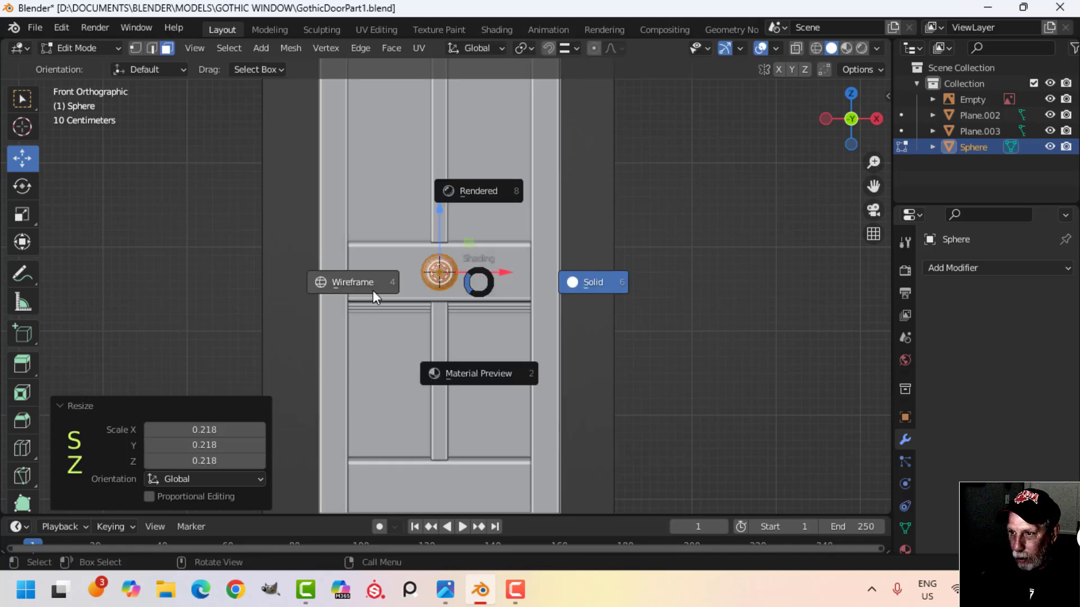
pyautogui.click(373, 296)
pyautogui.scroll(3, 511, 301)
pyautogui.press('s')
pyautogui.click(509, 288)
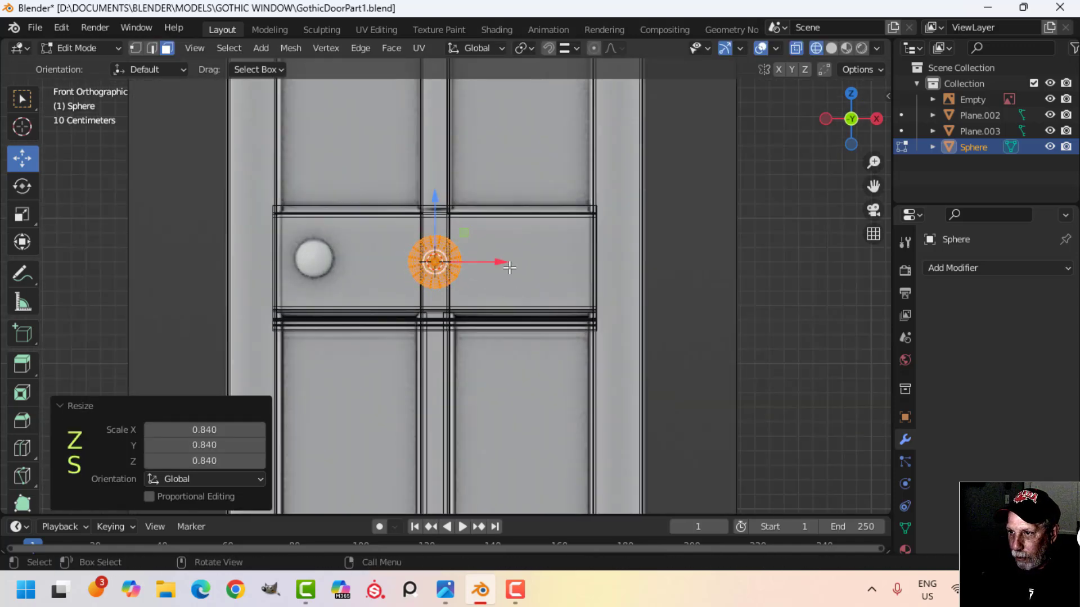
# - Move the sphere about -0.82 m along X over the reference doorknob and scale it by about 0.85
pyautogui.moveTo(498, 262); pyautogui.dragTo(384, 268)
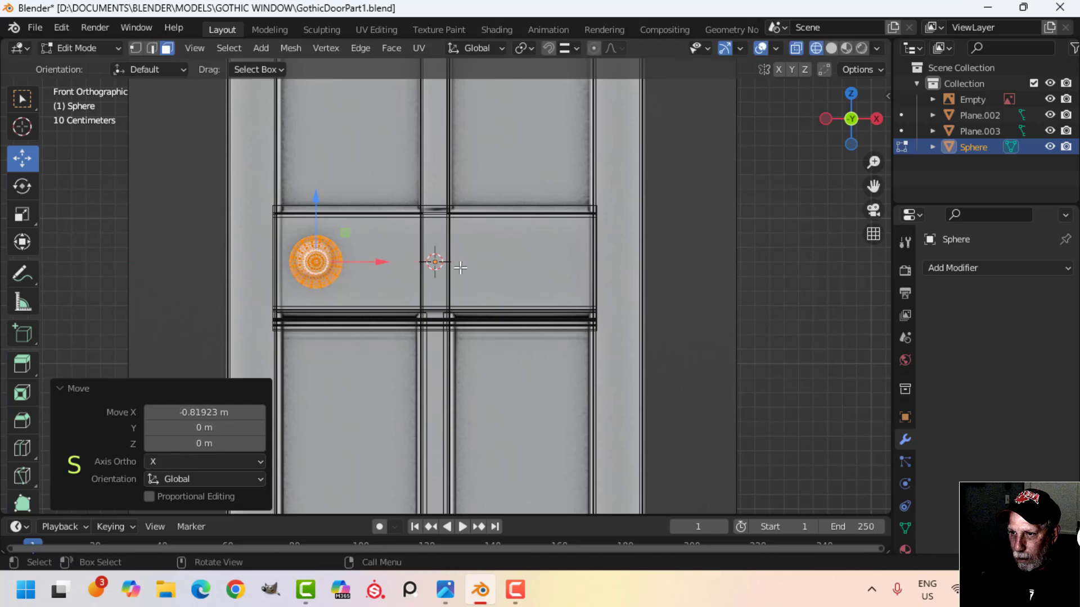
pyautogui.press('s')
pyautogui.click(426, 269)
# - Return to solid shading and move the sphere about -0.45 m along Y in front of the door
pyautogui.press('z')
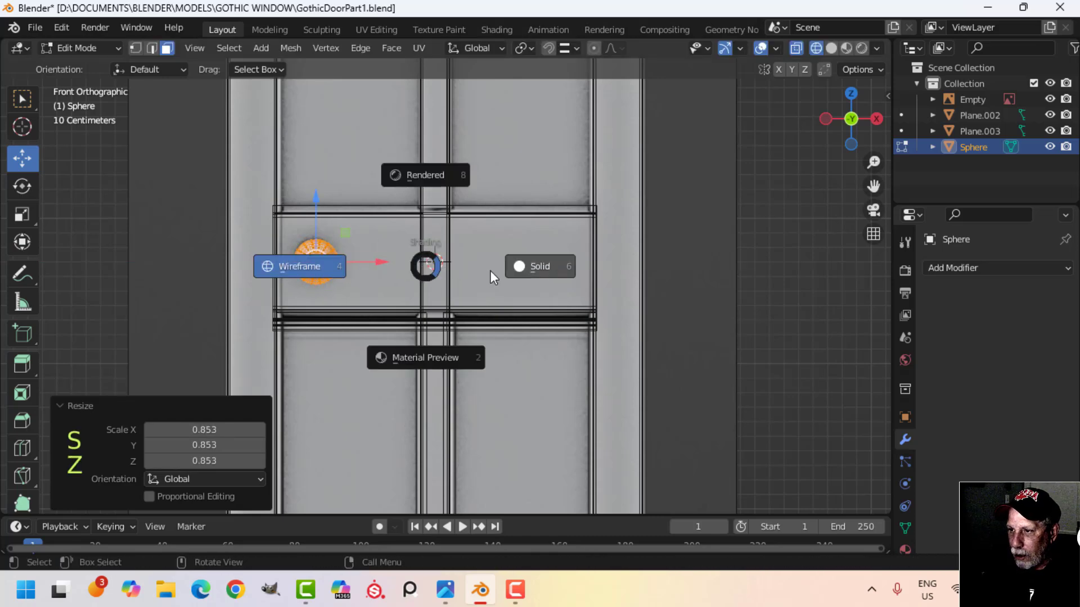
pyautogui.click(491, 271)
pyautogui.moveTo(490, 271)
pyautogui.mouseDown(button='middle')
pyautogui.moveTo(325, 328)
pyautogui.moveTo(389, 321)
pyautogui.mouseUp(button='middle')
pyautogui.keyDown('shift'); pyautogui.moveTo(388, 320); pyautogui.dragTo(430, 290, button='middle'); pyautogui.keyUp('shift')
pyautogui.moveTo(469, 261); pyautogui.dragTo(360, 262)
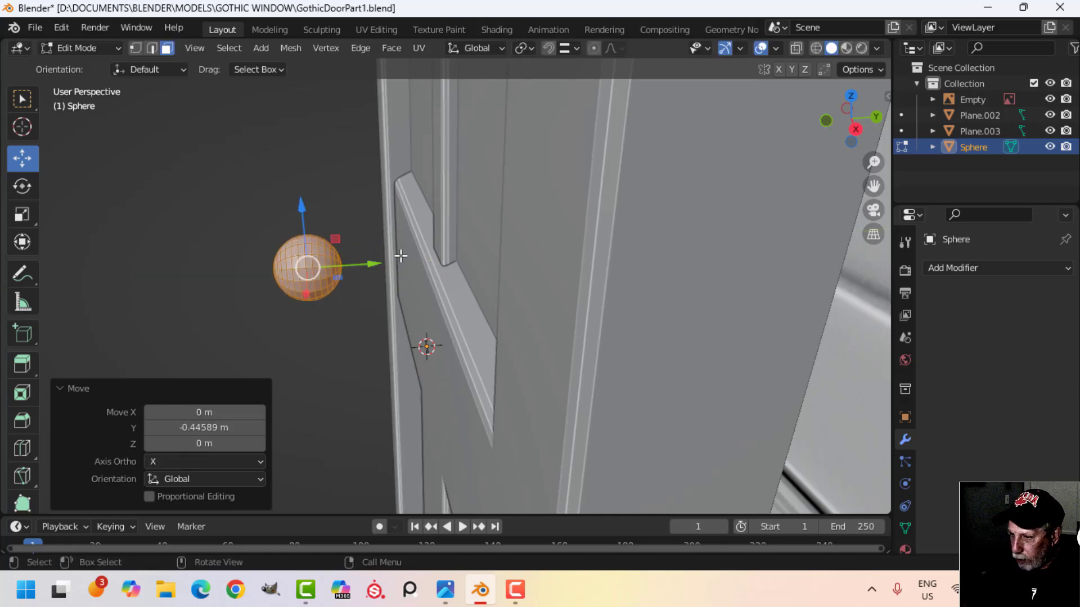
# - Flatten the sphere along Y by scaling it to about 0.6 in the right view
pyautogui.press('KP_3')
pyautogui.scroll(4, 400, 256)
pyautogui.keyDown('shift'); pyautogui.moveTo(343, 248); pyautogui.dragTo(515, 213, button='middle'); pyautogui.keyUp('shift')
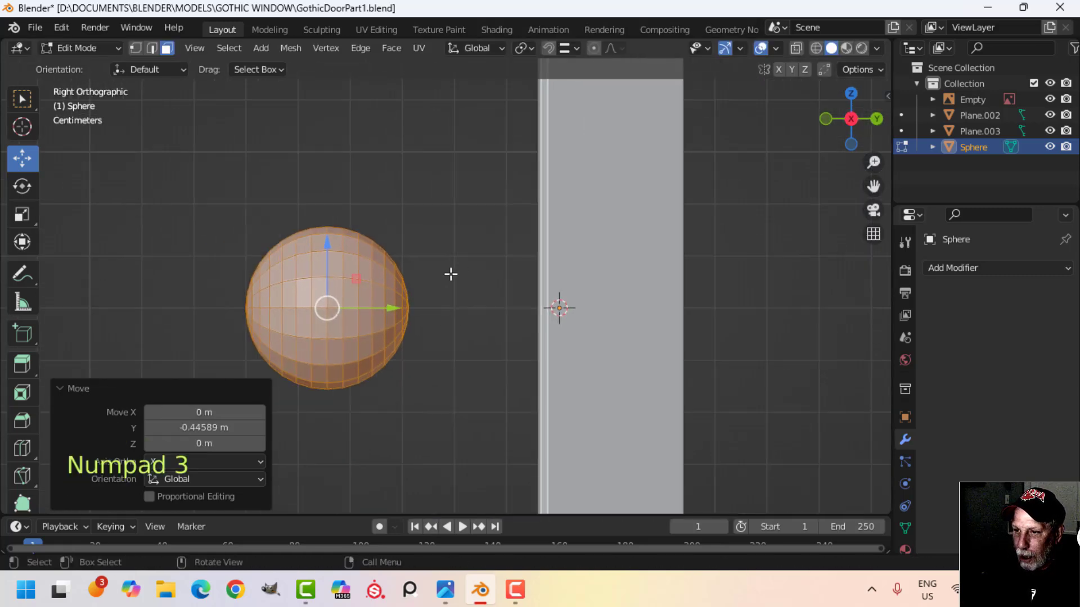
pyautogui.scroll(2, 451, 274)
pyautogui.keyDown('shift'); pyautogui.moveTo(472, 283); pyautogui.dragTo(567, 249, button='middle'); pyautogui.keyUp('shift')
pyautogui.press('s')
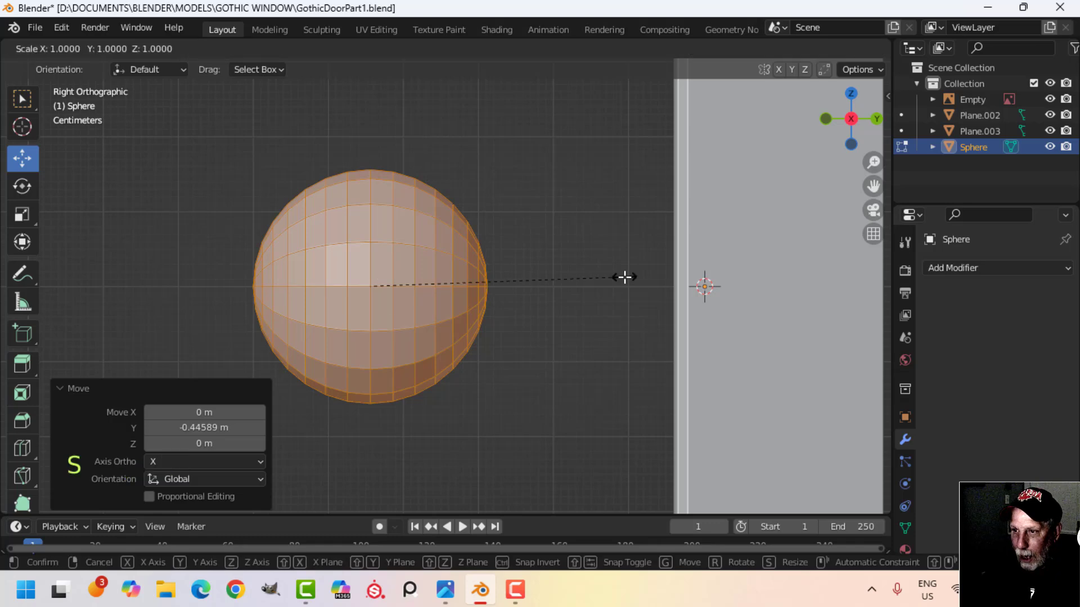
pyautogui.press('y')
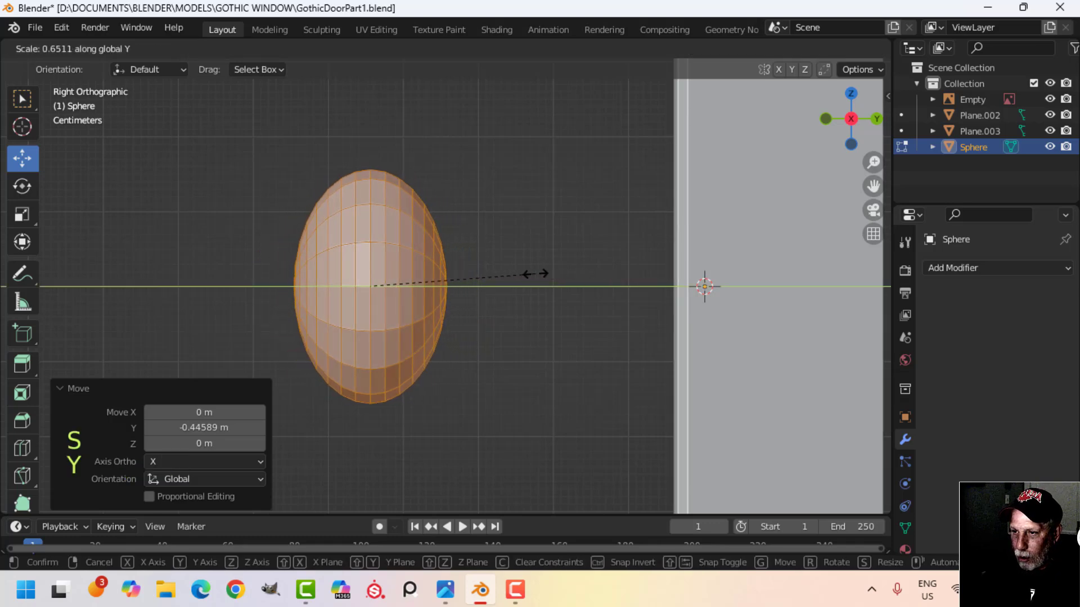
pyautogui.click(518, 272)
# - Select the sphere's pole facing the door, grow the selection three times, and delete those vertices to open the back
pyautogui.moveTo(518, 271); pyautogui.dragTo(397, 330, button='middle')
pyautogui.scroll(4, 437, 373)
pyautogui.hotkey('alt', 'a')
pyautogui.press('1')
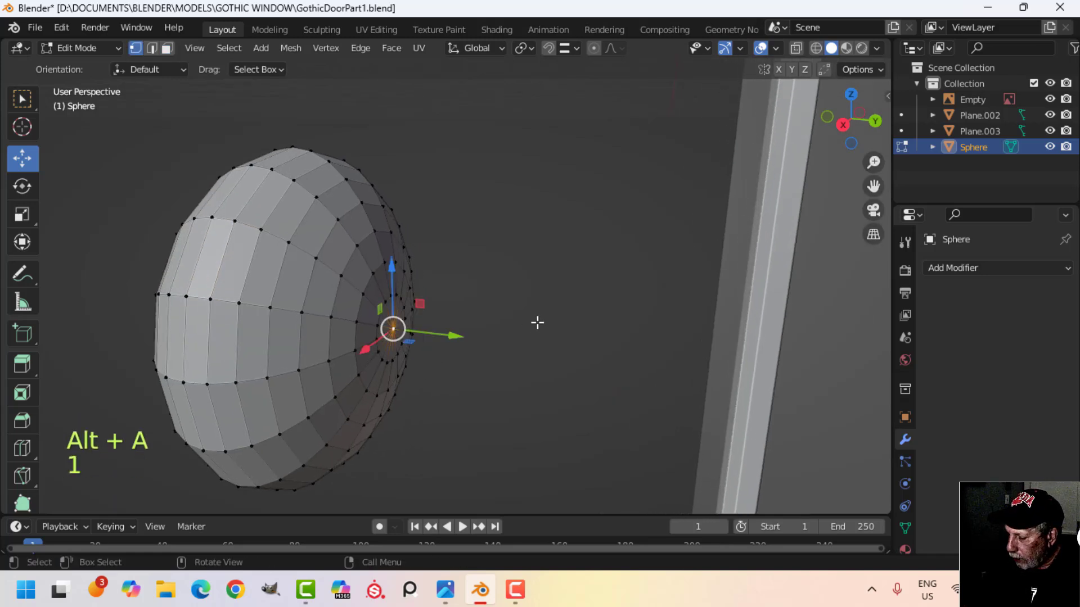
pyautogui.press('ctrl+KP_Add')
pyautogui.press('ctrl+KP_Add')
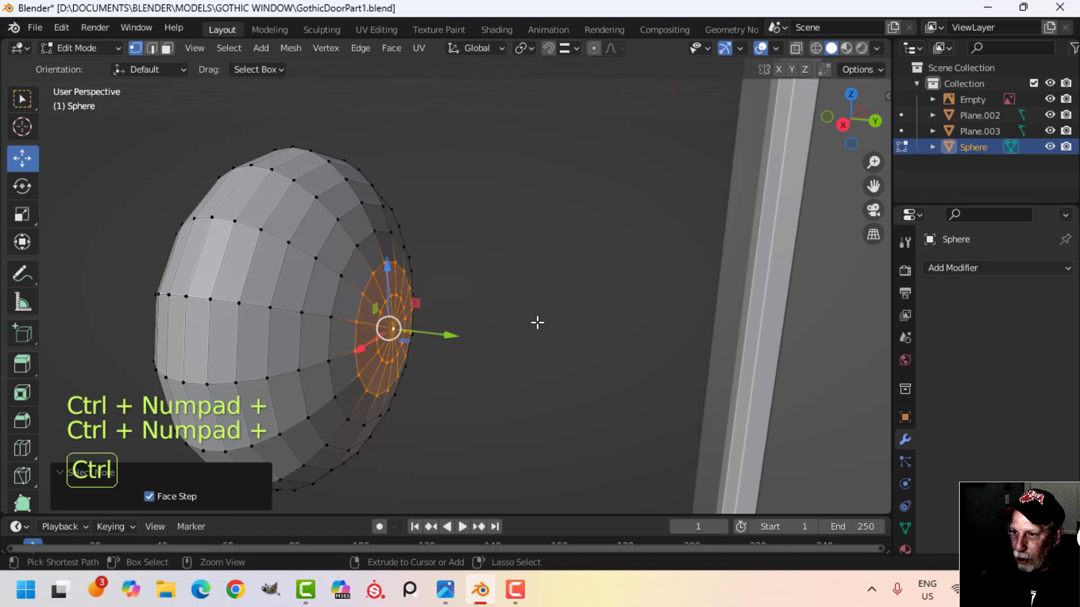
pyautogui.press('ctrl+KP_Add')
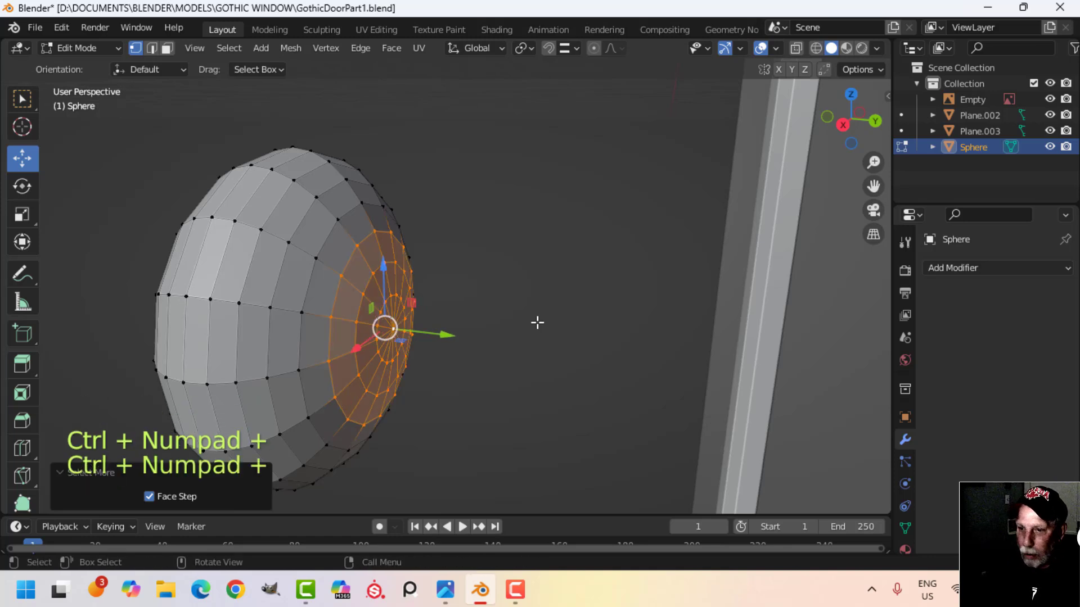
pyautogui.press('x')
pyautogui.click(537, 322)
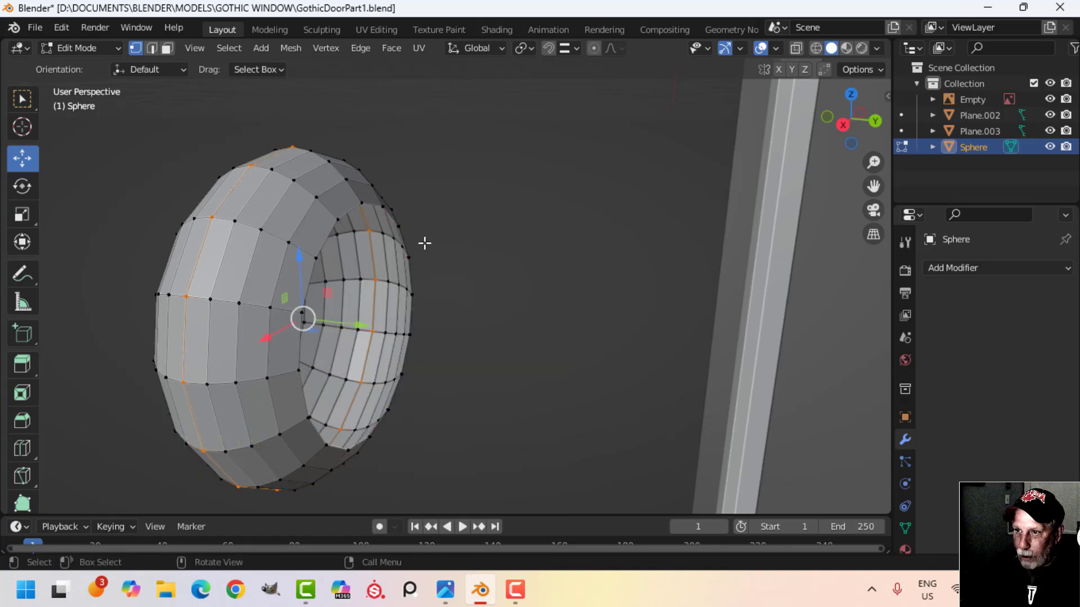
# - Extrude the open edge loop at the knob's back in place and scale it inward to 0.565
pyautogui.hotkey('alt', 'a')
pyautogui.keyDown('alt'); pyautogui.keyDown('shift'); pyautogui.click(361, 206); pyautogui.keyUp('shift'); pyautogui.keyUp('alt')
pyautogui.keyDown('shift'); pyautogui.moveTo(483, 242); pyautogui.dragTo(388, 245, button='middle'); pyautogui.keyUp('shift')
pyautogui.moveTo(393, 247); pyautogui.dragTo(427, 270, button='middle')
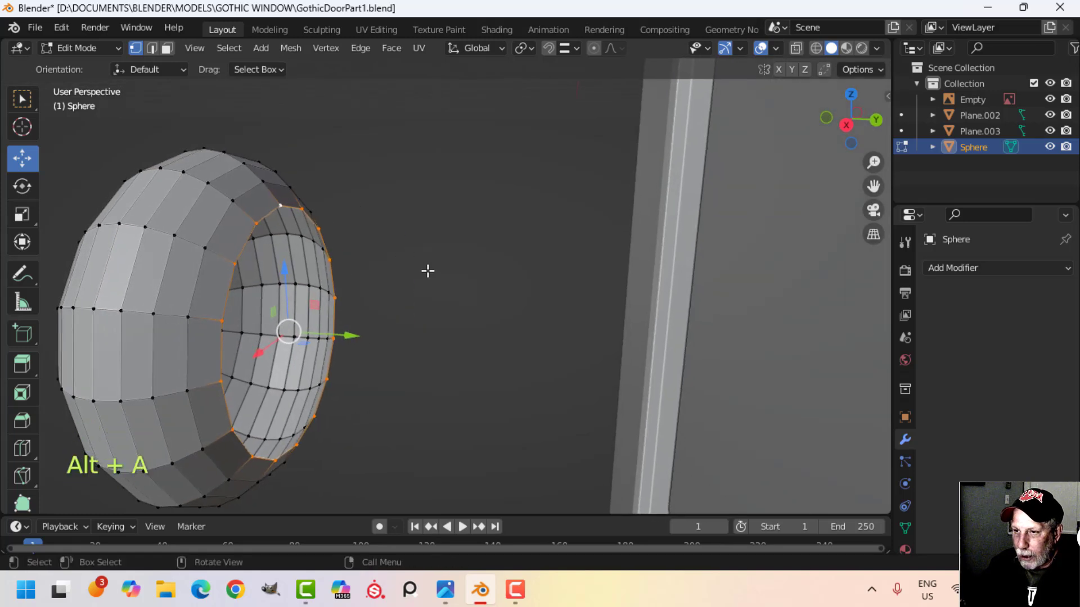
pyautogui.press('e')
pyautogui.rightClick(497, 219)
pyautogui.press('s')
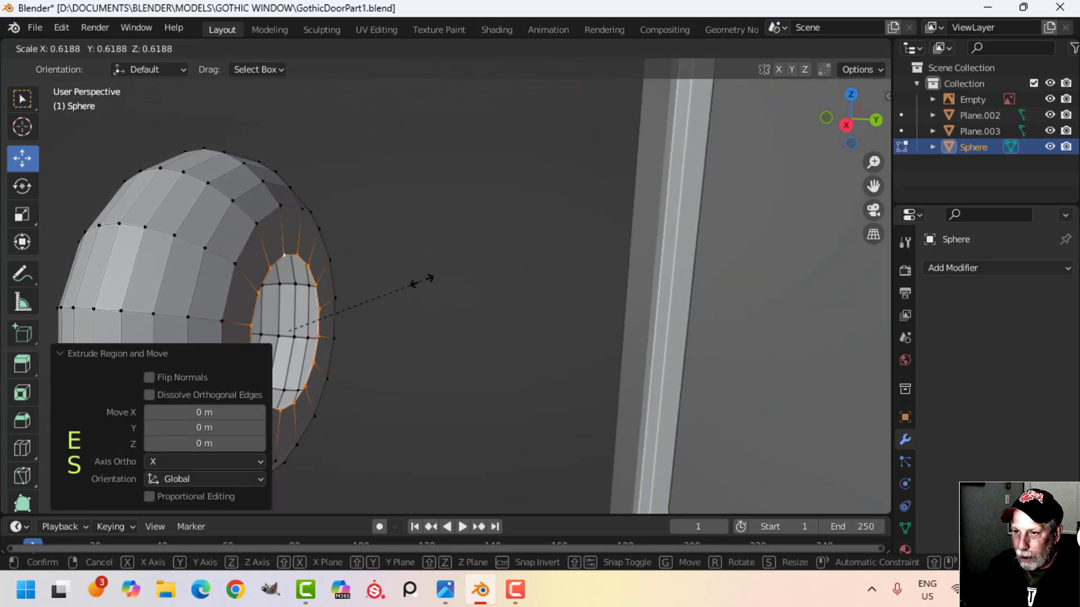
pyautogui.click(407, 290)
# - Extrude the inner edge loop about 0.115 m along Y toward the door to form the knob's stem
pyautogui.scroll(-1, 406, 292)
pyautogui.keyDown('shift'); pyautogui.moveTo(406, 292); pyautogui.dragTo(442, 282, button='middle'); pyautogui.keyUp('shift')
pyautogui.press('e')
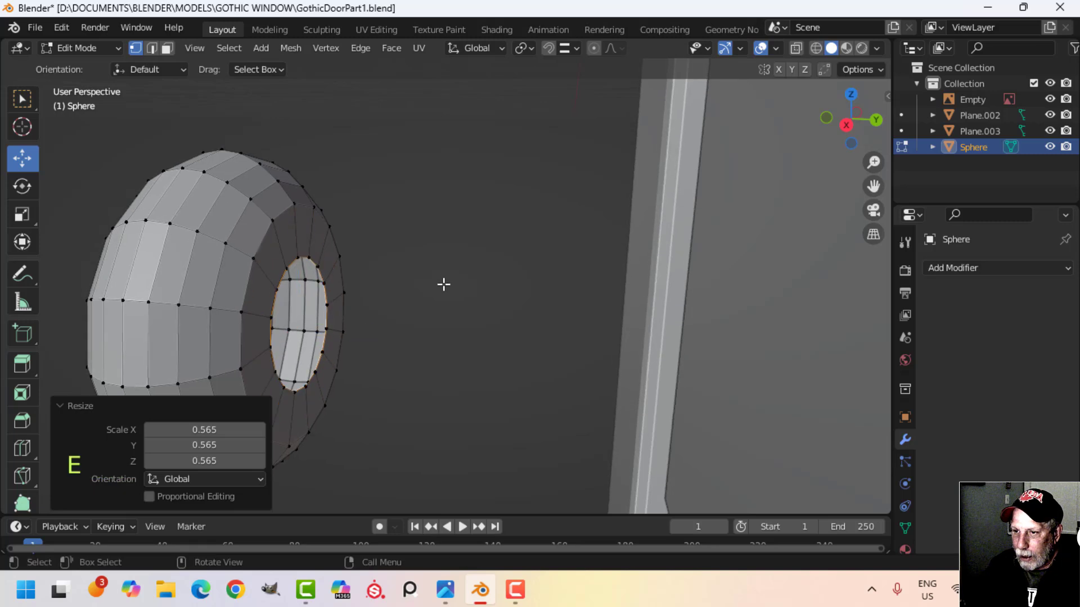
pyautogui.rightClick(443, 286)
pyautogui.moveTo(368, 329); pyautogui.dragTo(491, 329)
pyautogui.keyDown('shift'); pyautogui.moveTo(330, 309); pyautogui.dragTo(357, 310, button='middle'); pyautogui.keyUp('shift')
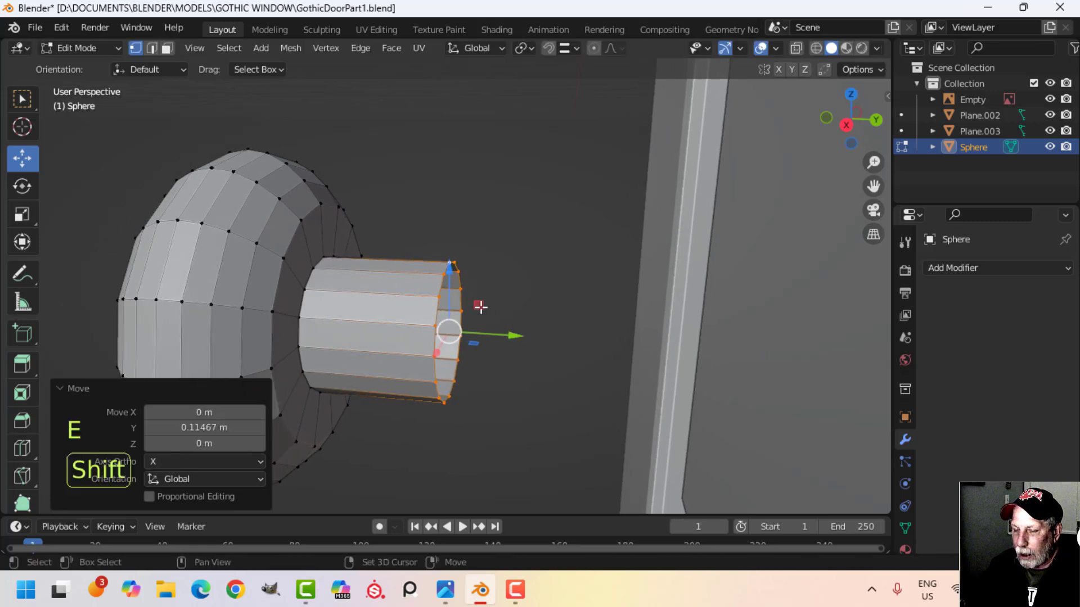
# - Bevel the edge loop where the stem meets the knob, using 2 segments and a width of about 0.005 m
pyautogui.scroll(-1, 382, 319)
pyautogui.scroll(2, 382, 319)
pyautogui.press('2')
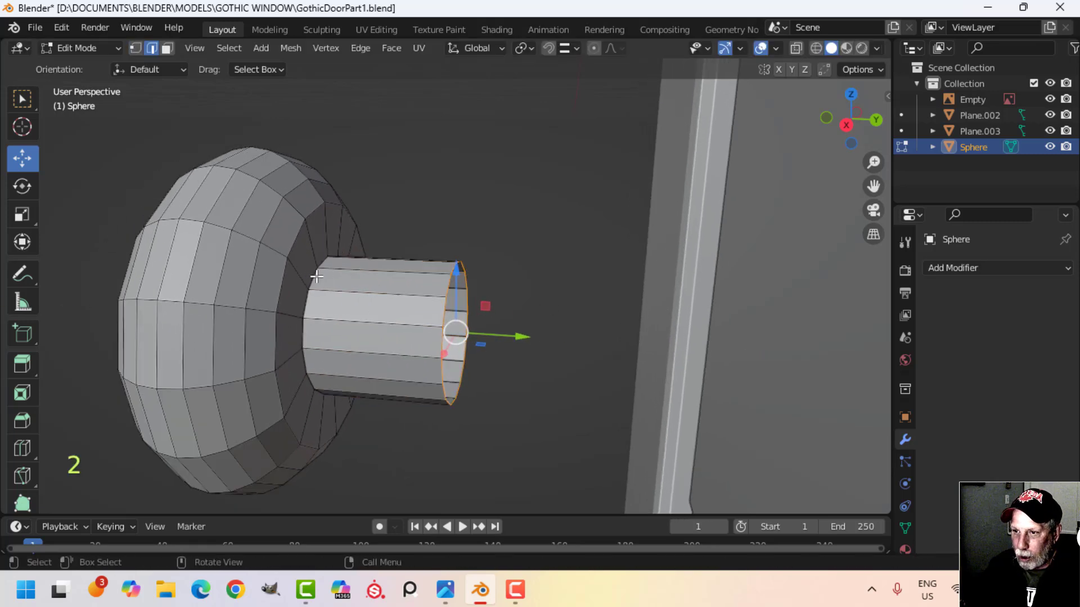
pyautogui.hotkey('alt', 'a')
pyautogui.keyDown('alt'); pyautogui.keyDown('shift'); pyautogui.click(312, 275); pyautogui.keyUp('shift'); pyautogui.keyUp('alt')
pyautogui.keyDown('shift'); pyautogui.moveTo(409, 267); pyautogui.dragTo(475, 272, button='middle'); pyautogui.keyUp('shift')
pyautogui.moveTo(555, 252); pyautogui.dragTo(541, 258, button='middle')
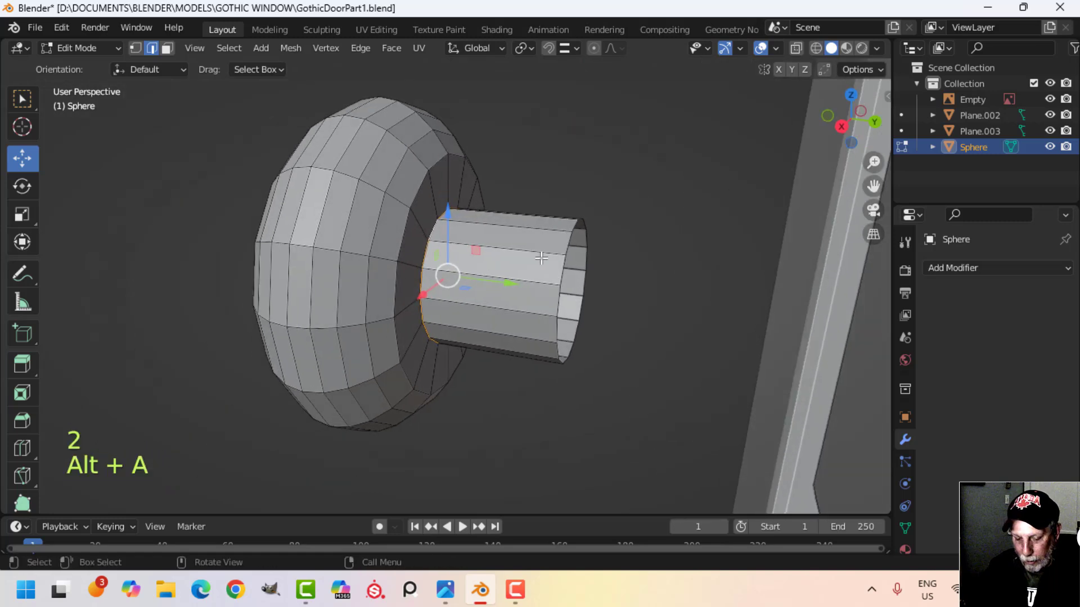
pyautogui.hotkey('ctrl', 'b')
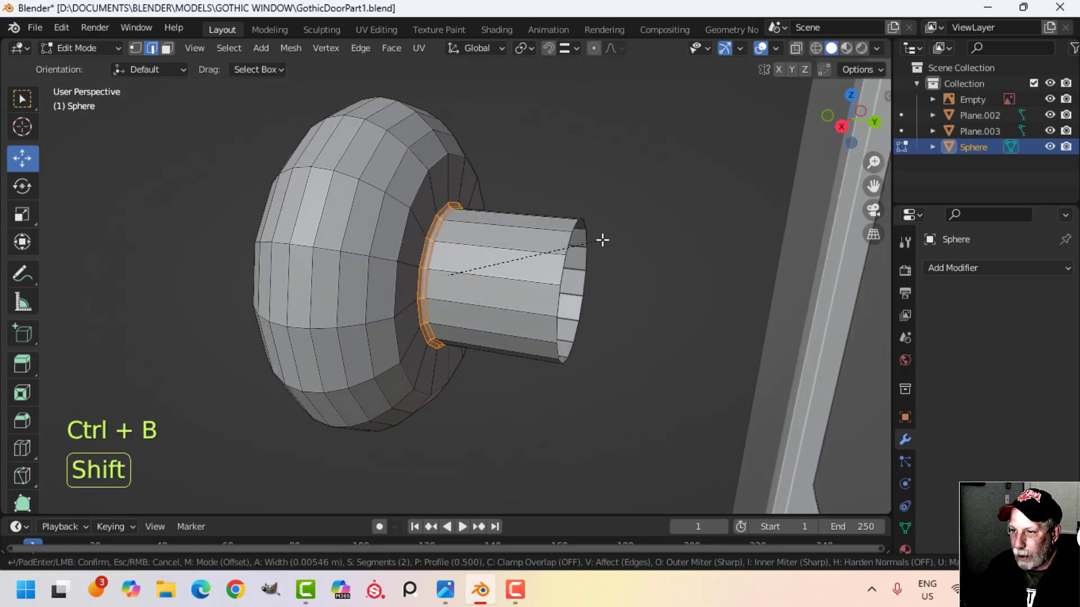
pyautogui.click(602, 240)
# - Return to Object Mode and shade the doorknob smooth
pyautogui.press('Tab')
pyautogui.rightClick(344, 178)
pyautogui.click(343, 176)
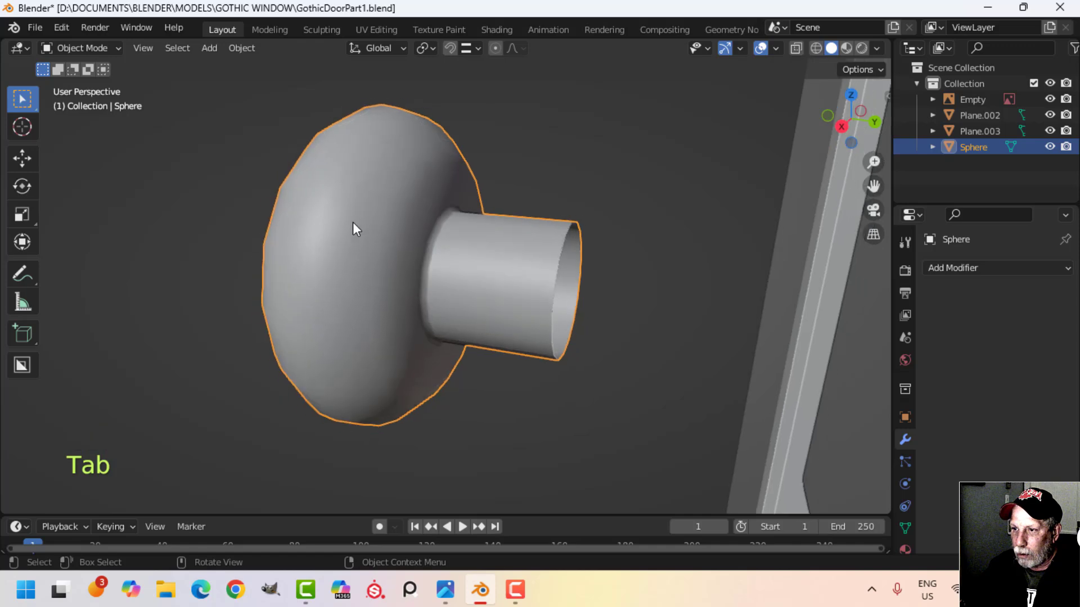
pyautogui.moveTo(352, 222)
pyautogui.mouseDown(button='middle')
pyautogui.moveTo(459, 256)
pyautogui.moveTo(266, 265)
pyautogui.moveTo(305, 274)
pyautogui.moveTo(290, 271)
pyautogui.moveTo(627, 232)
pyautogui.moveTo(558, 243)
pyautogui.mouseUp(button='middle')
pyautogui.scroll(-2, 253, 269)
# - Bevel the edge loop around the knob's outer back rim with 2 segments and return to Object Mode
pyautogui.hotkey('alt', 'a')
pyautogui.press('Tab')
pyautogui.hotkey('alt', 'a')
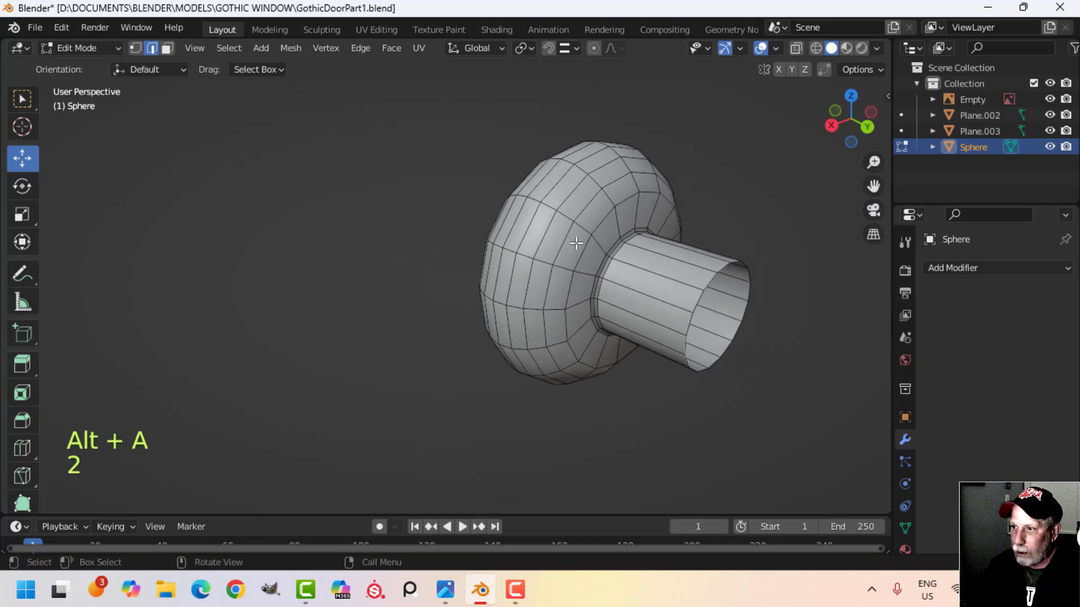
pyautogui.keyDown('alt'); pyautogui.click(679, 207); pyautogui.keyUp('alt')
pyautogui.hotkey('ctrl', 'b')
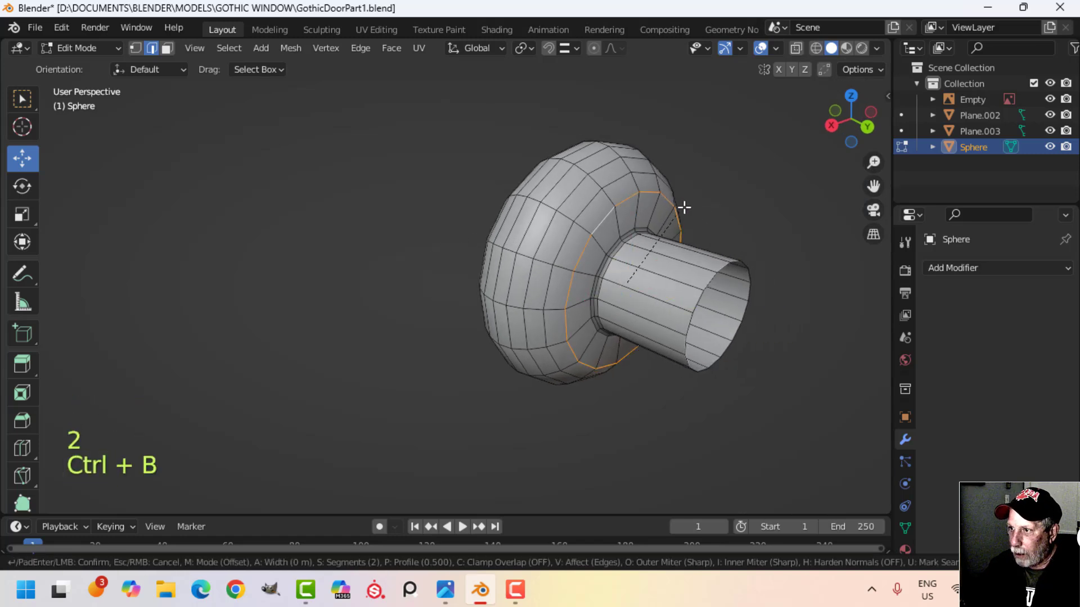
pyautogui.click(698, 207)
pyautogui.press('Tab')
pyautogui.hotkey('alt', 'a')
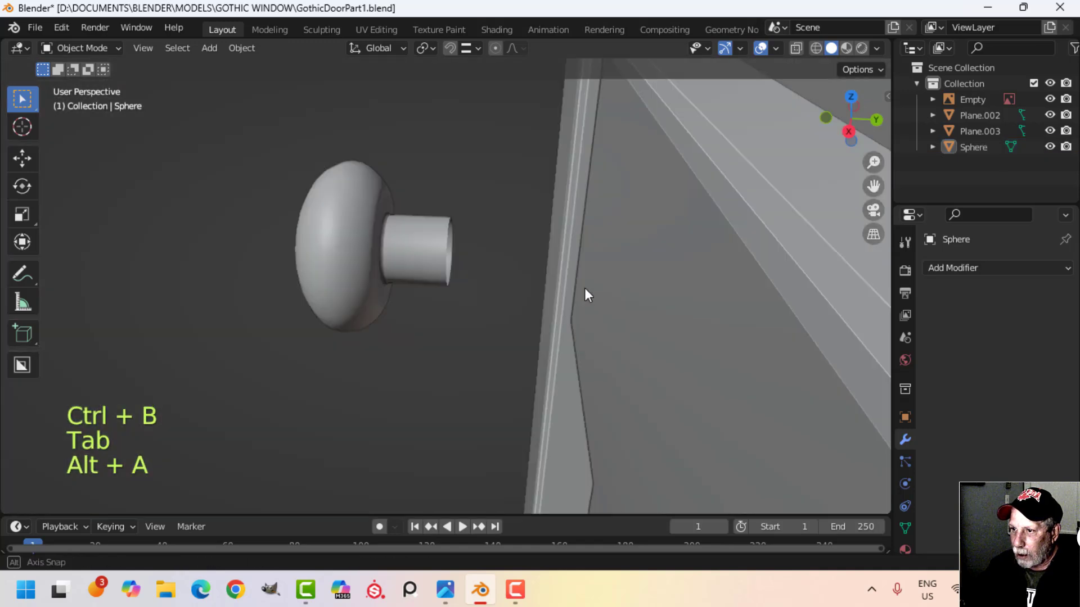
# - Move the whole doorknob mesh about 0.33 m along Y so its stem meets the door
pyautogui.moveTo(585, 295); pyautogui.dragTo(539, 289, button='middle')
pyautogui.press('Tab')
pyautogui.press('a')
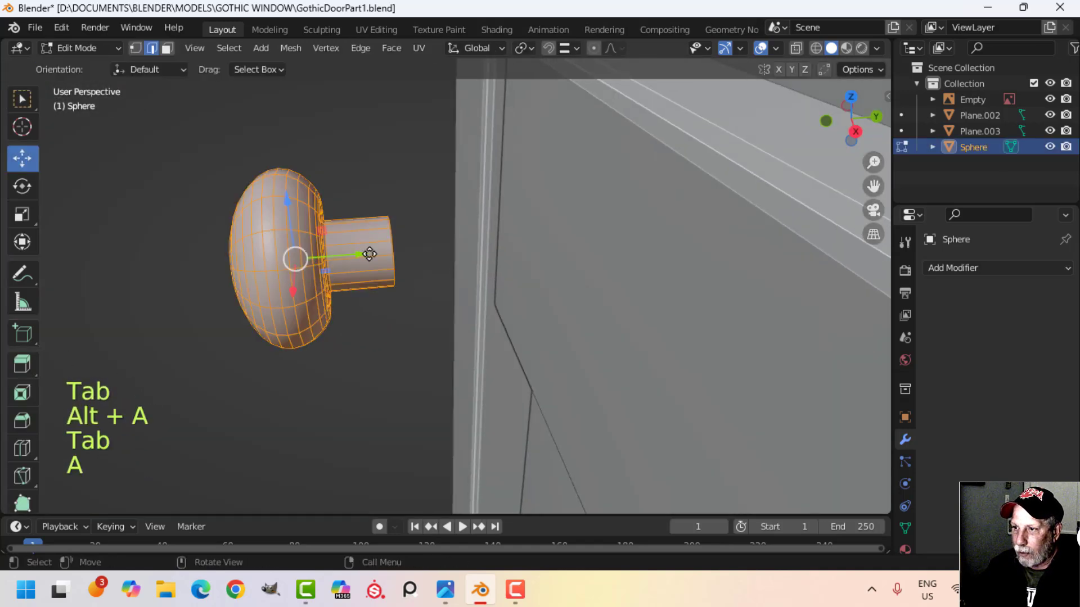
pyautogui.moveTo(369, 255); pyautogui.dragTo(550, 278)
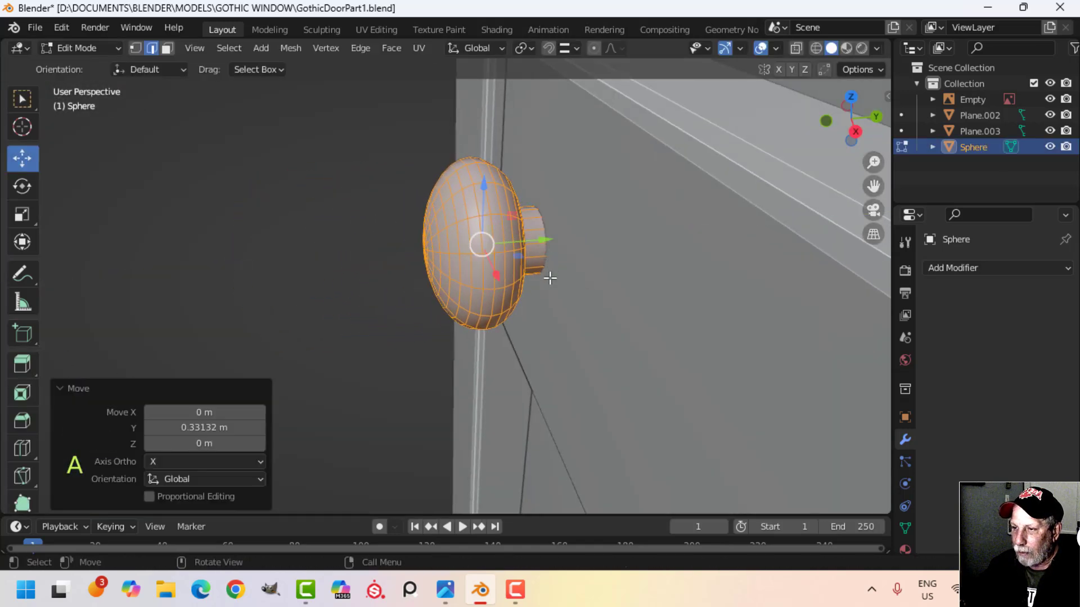
pyautogui.press('Tab')
pyautogui.scroll(-4, 472, 288)
pyautogui.hotkey('alt', 'a')
pyautogui.moveTo(393, 298); pyautogui.dragTo(501, 241, button='middle')
pyautogui.scroll(-4, 478, 299)
# - Shade the door frame smooth and deselect it
pyautogui.click(500, 238)
pyautogui.rightClick(500, 238)
pyautogui.press('Escape')
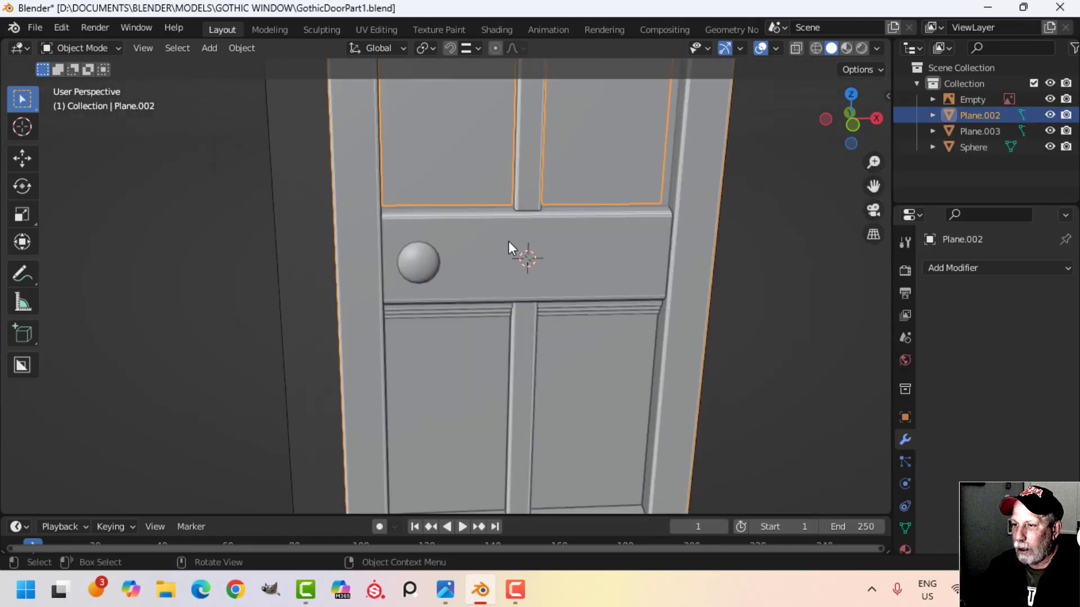
pyautogui.rightClick(499, 238)
pyautogui.press('Escape')
pyautogui.scroll(-5, 537, 281)
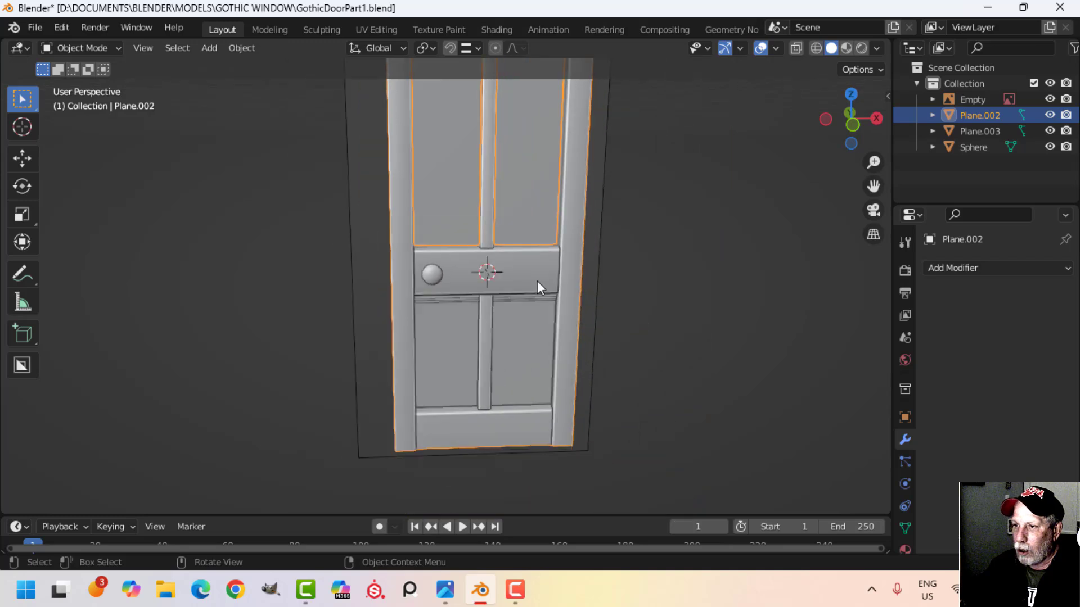
pyautogui.hotkey('alt', 'a')
pyautogui.keyDown('shift'); pyautogui.moveTo(532, 286); pyautogui.dragTo(513, 365, button='middle'); pyautogui.keyUp('shift')
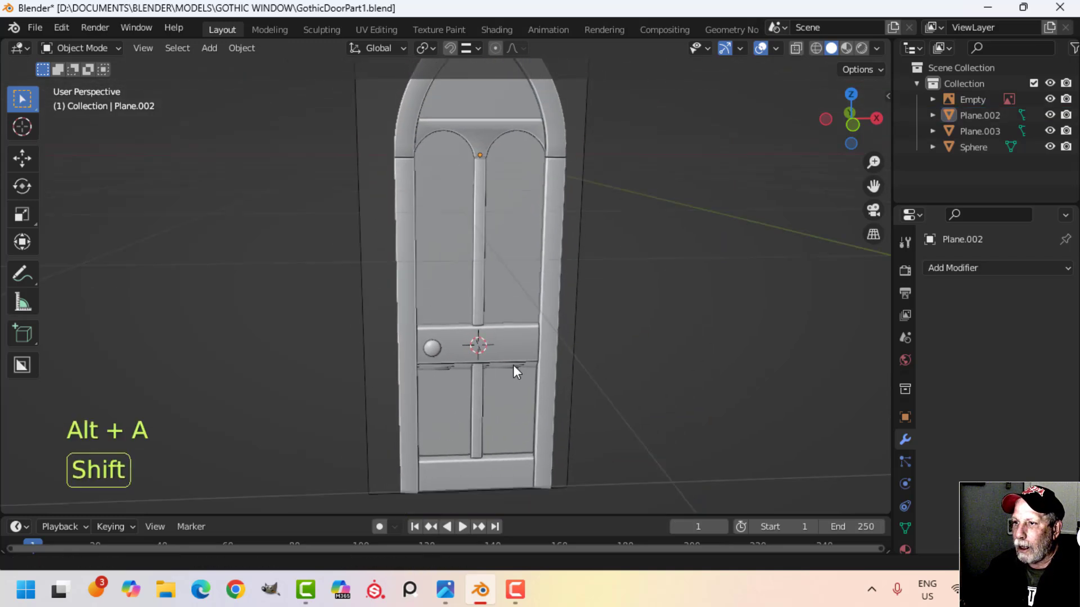
# - Add a Weighted Normal modifier to the door frame and enable Auto Smooth at 30°
pyautogui.click(928, 268)
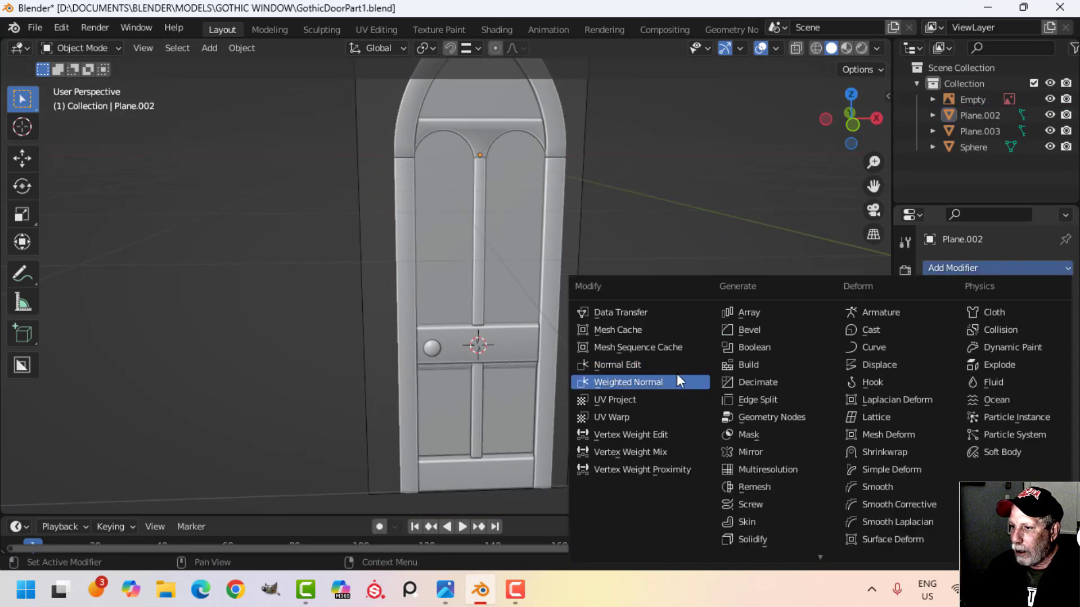
pyautogui.click(641, 382)
pyautogui.click(905, 526)
pyautogui.scroll(-5, 995, 383)
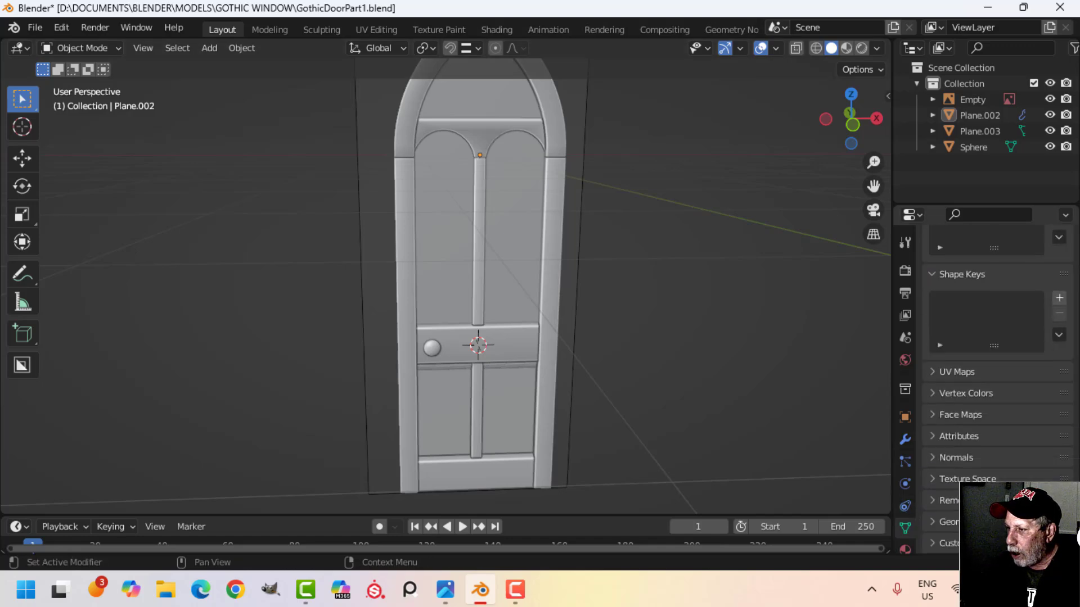
pyautogui.click(985, 481)
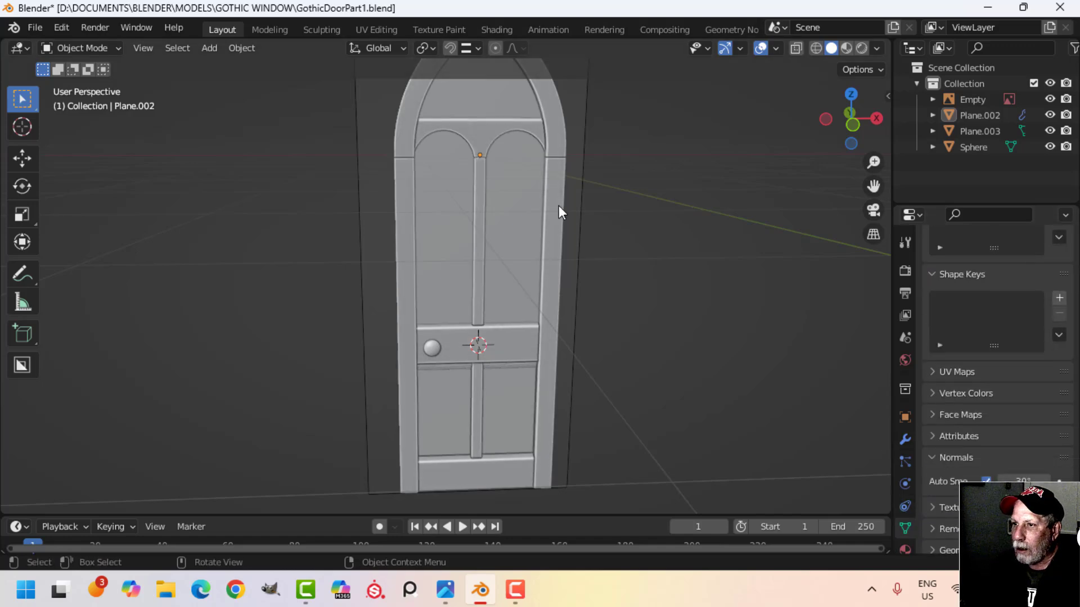
# - Delete the reference image behind the door and return to the front view
pyautogui.moveTo(559, 205)
pyautogui.mouseDown(button='middle')
pyautogui.moveTo(487, 284)
pyautogui.moveTo(595, 288)
pyautogui.mouseUp(button='middle')
pyautogui.keyDown('shift'); pyautogui.moveTo(474, 291); pyautogui.dragTo(539, 266, button='middle'); pyautogui.keyUp('shift')
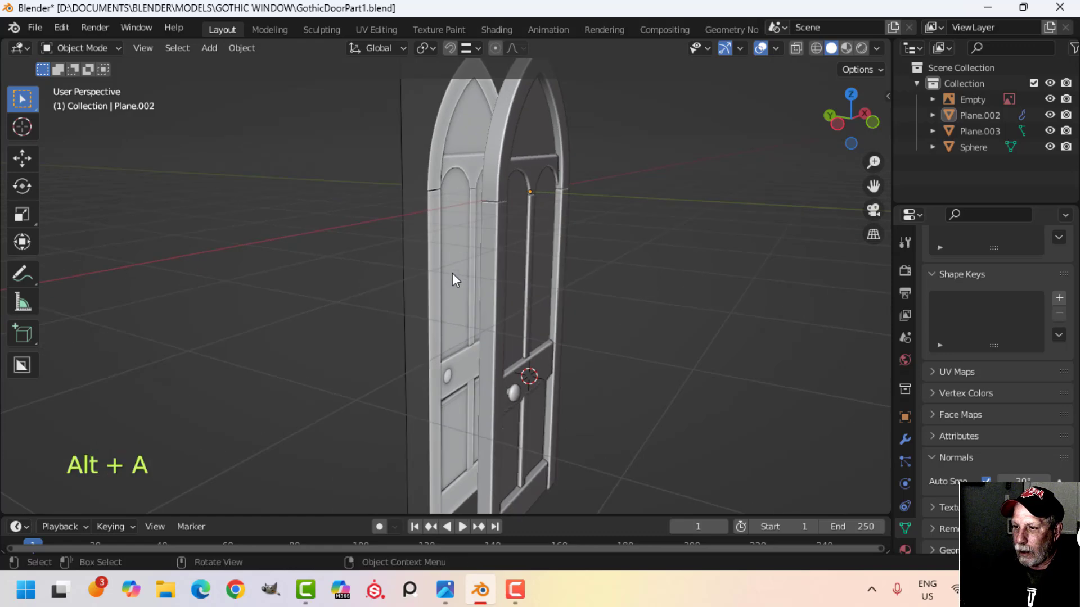
pyautogui.click(443, 263)
pyautogui.press('x')
pyautogui.click(389, 264)
pyautogui.moveTo(618, 292); pyautogui.dragTo(527, 262, button='middle')
pyautogui.press('KP_1')
pyautogui.press('a')
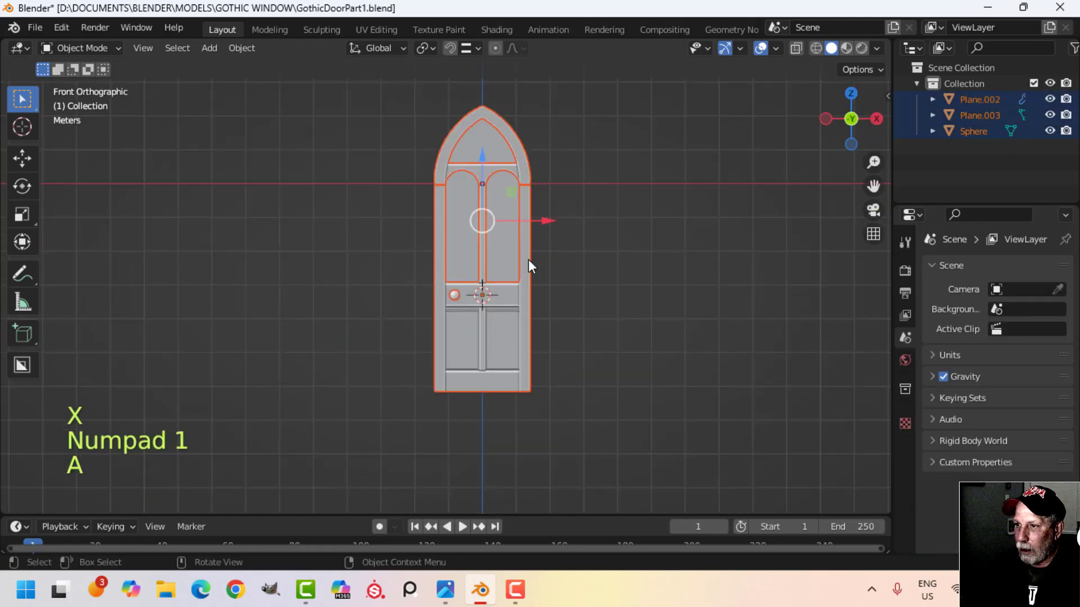
pyautogui.scroll(-3, 527, 265)
pyautogui.scroll(4, 474, 299)
pyautogui.hotkey('alt', 'a')
# - Create a new material on the doorknob and name it Metal
pyautogui.click(457, 297)
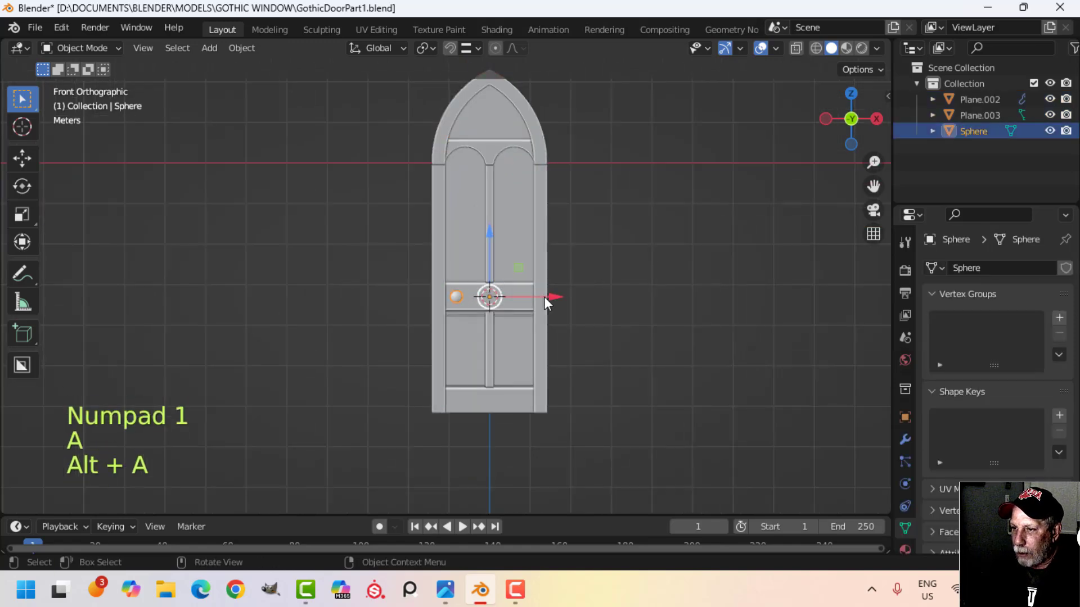
pyautogui.keyDown('shift'); pyautogui.moveTo(715, 280); pyautogui.dragTo(649, 278, button='middle'); pyautogui.keyUp('shift')
pyautogui.click(905, 549)
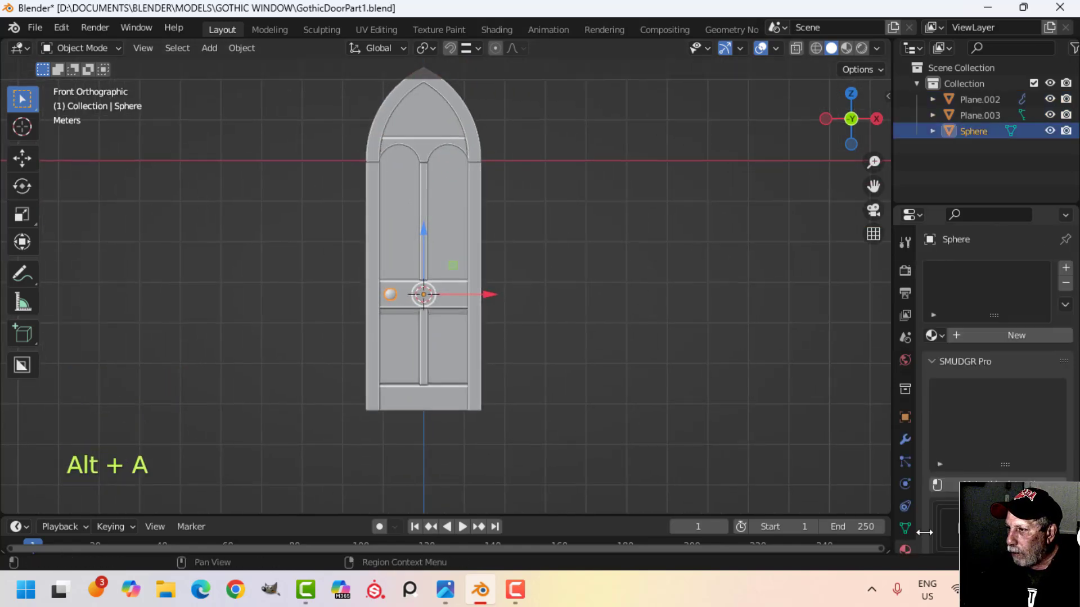
pyautogui.click(992, 337)
pyautogui.doubleClick(962, 271)
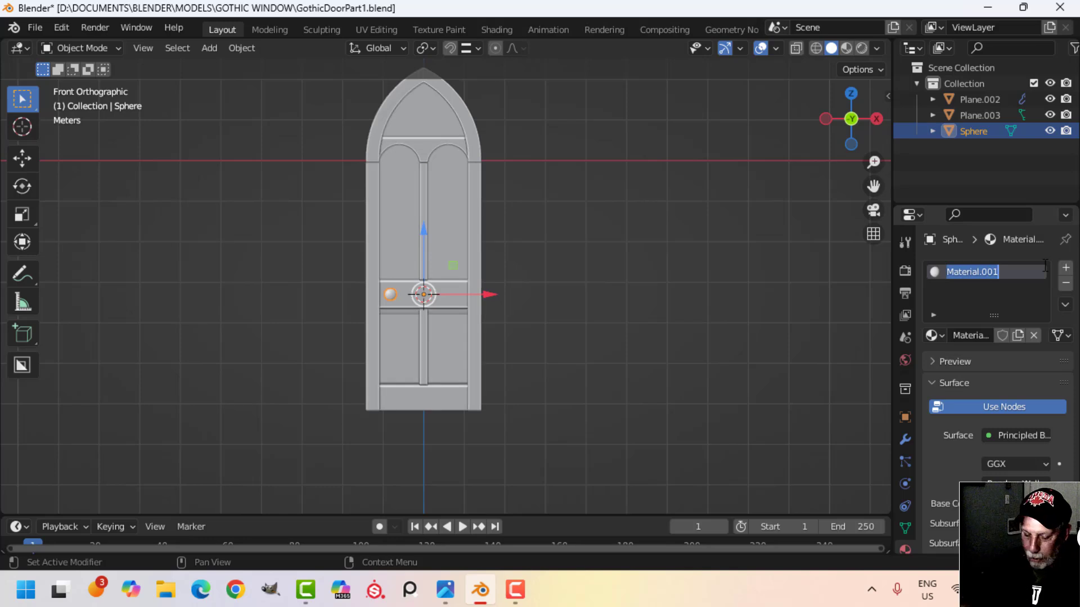
pyautogui.write('Meta')
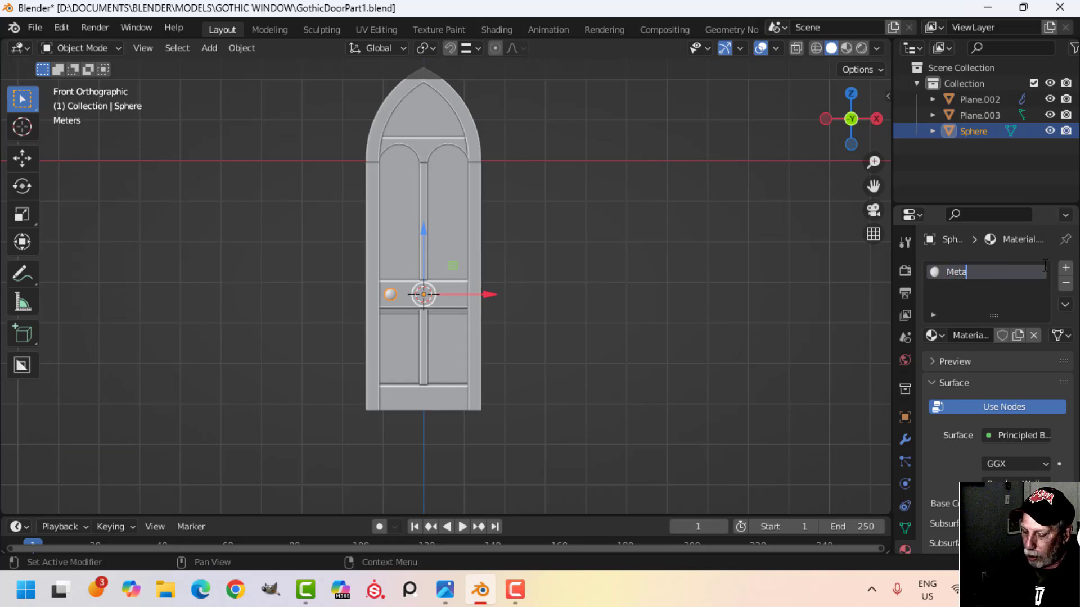
pyautogui.write('l')
pyautogui.press('Return')
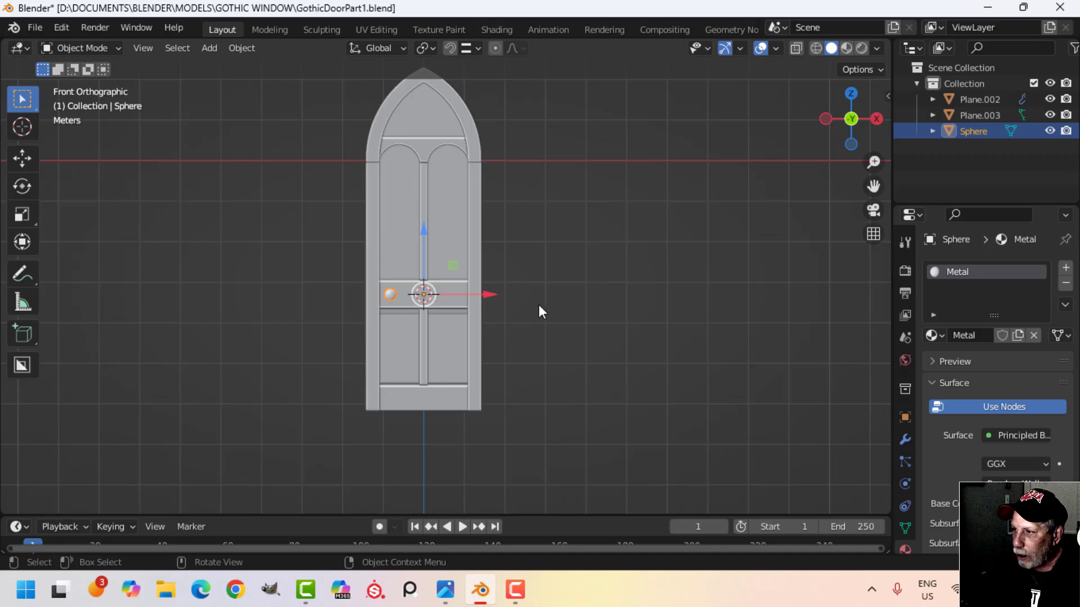
# - Move all door objects up about 6.32 m along Z so the door's base rests on the ground plane, and deselect everything
pyautogui.press('a')
pyautogui.scroll(-3, 538, 315)
pyautogui.keyDown('shift'); pyautogui.scroll(2, 517, 312); pyautogui.keyUp('shift')
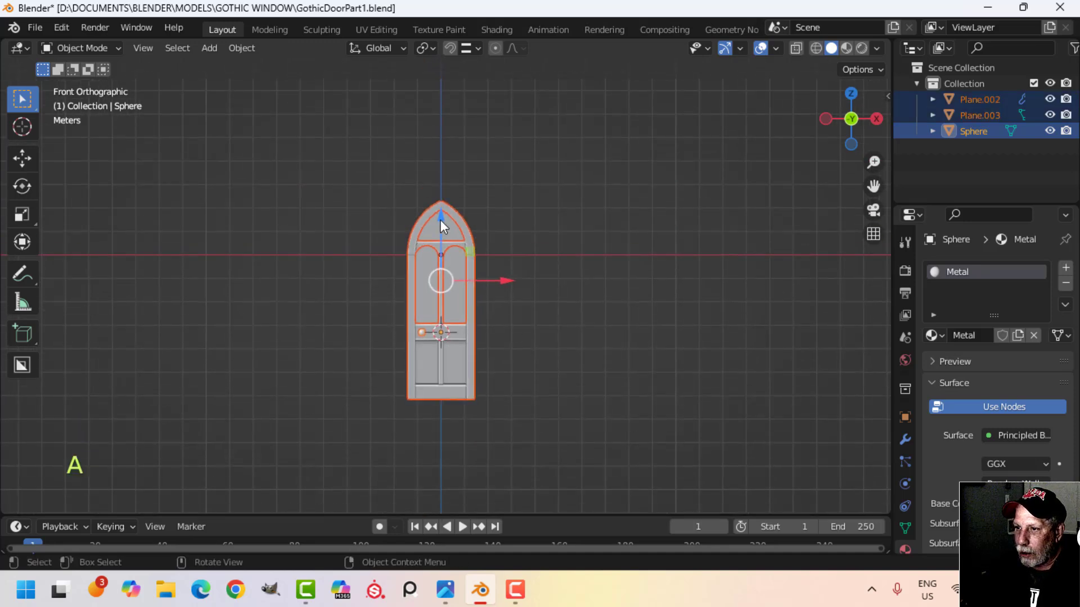
pyautogui.press('g')
pyautogui.press('z')
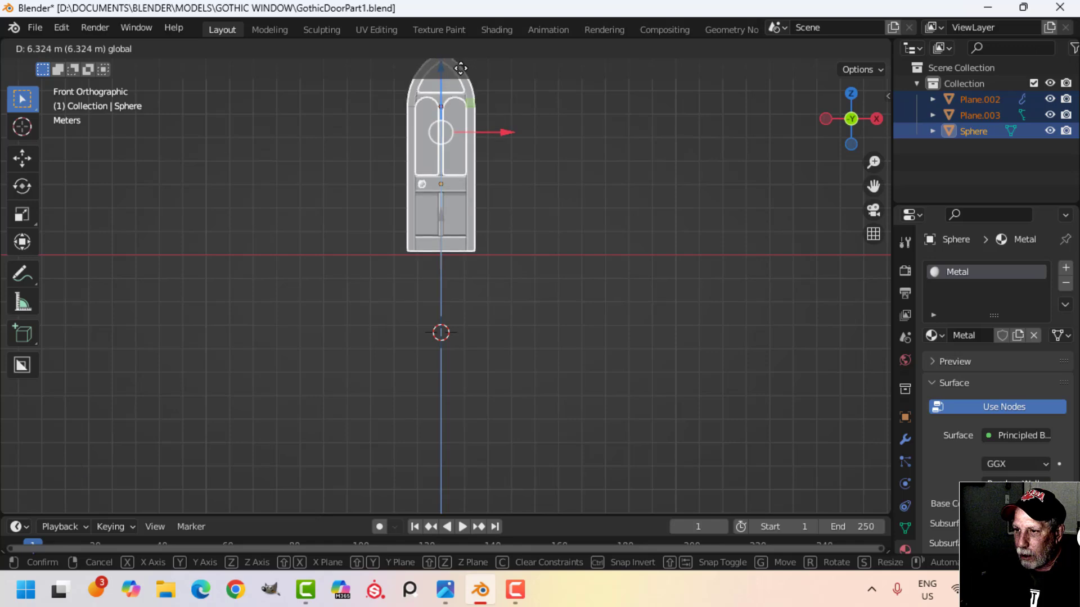
pyautogui.click(458, 68)
pyautogui.hotkey('alt', 'a')
# - Save the door file and frame the whole door in an angled perspective view
pyautogui.moveTo(484, 117); pyautogui.dragTo(560, 368, button='middle')
pyautogui.scroll(3, 475, 359)
pyautogui.hotkey('ctrl', 's')
pyautogui.scroll(-3, 555, 341)
pyautogui.moveTo(562, 360); pyautogui.dragTo(509, 337, button='middle')
# - Check the door's normals with the Face Orientation overlay and switch the overlay off again
pyautogui.click(775, 48)
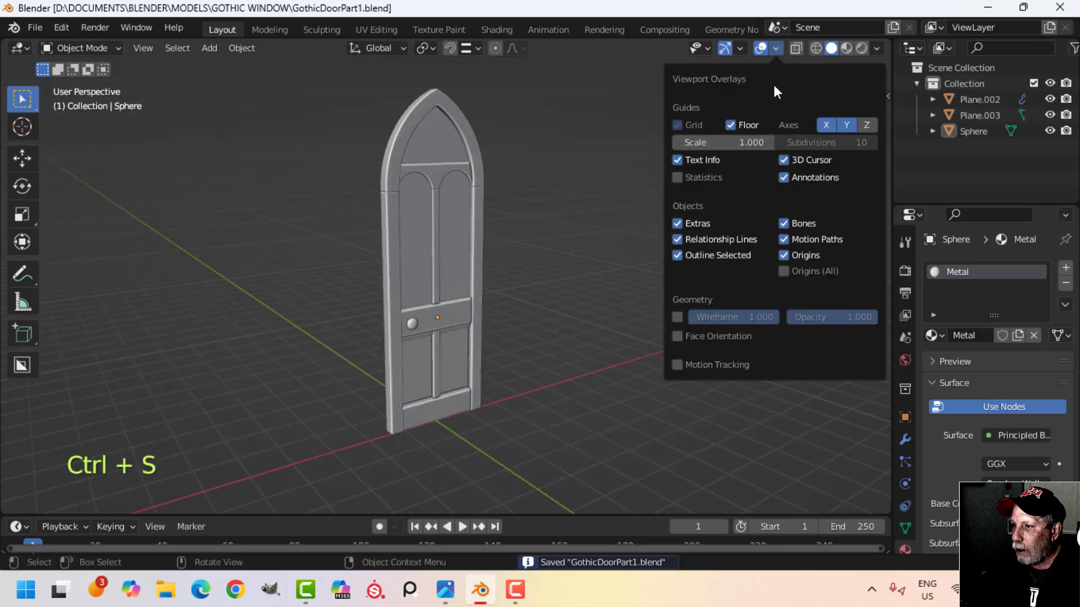
pyautogui.click(720, 335)
pyautogui.click(721, 335)
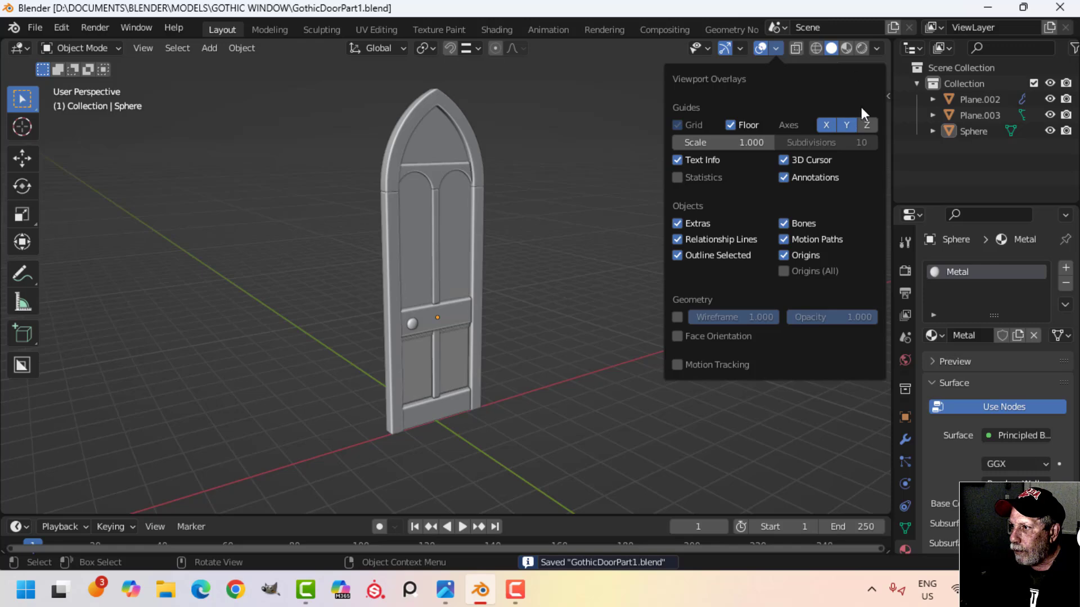
# - Change the viewport lighting from Studio to MatCap and choose the glossy grey sphere
pyautogui.click(877, 48)
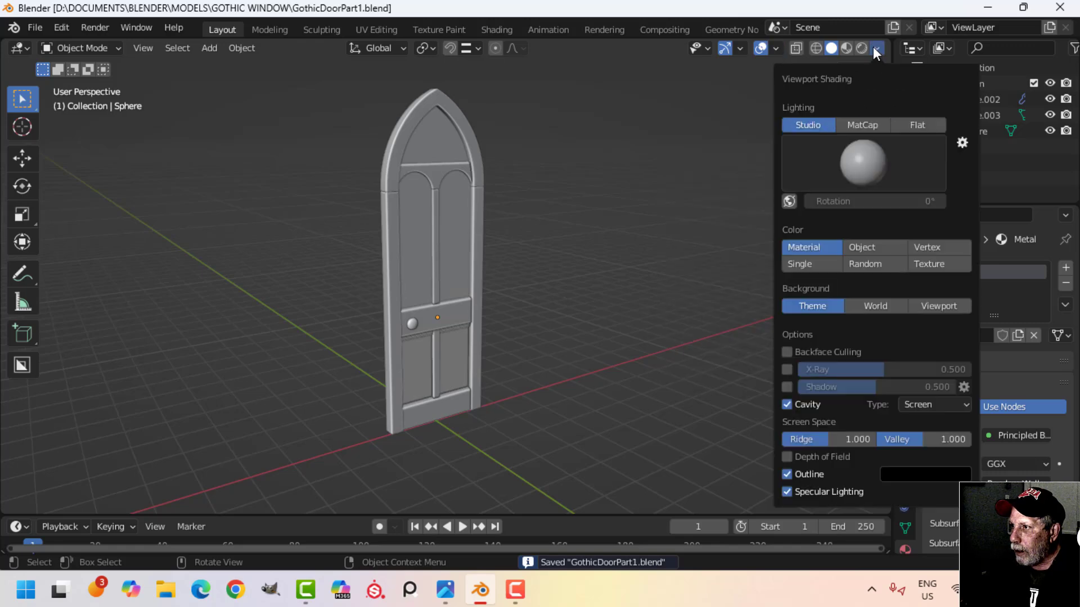
pyautogui.click(863, 123)
pyautogui.click(868, 158)
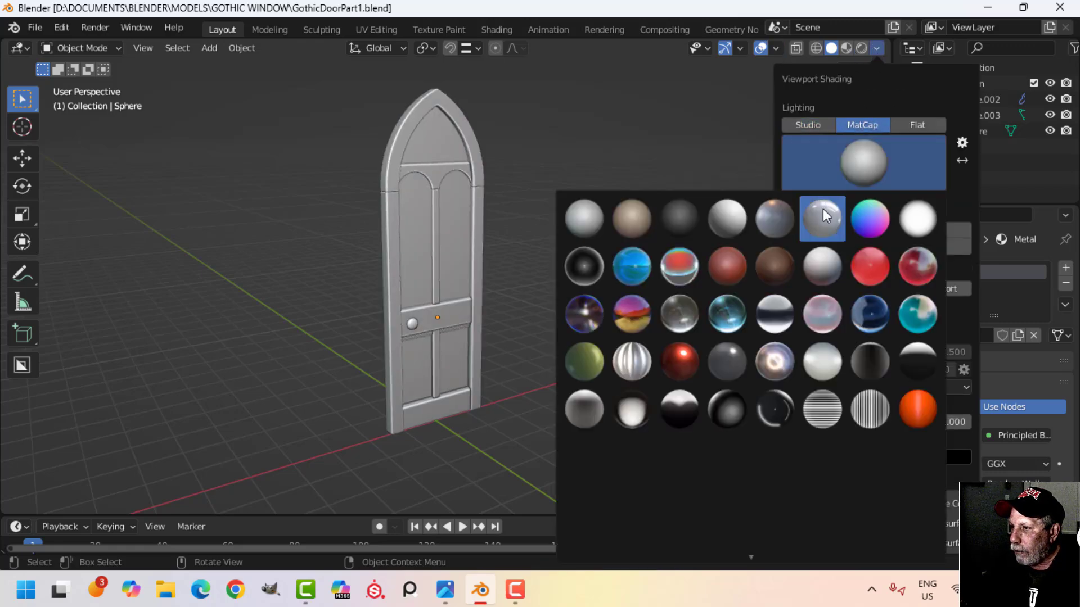
# - Examine the bevels, seams and surface shading of the arched frame and panels up close and across the whole door
pyautogui.scroll(5, 563, 310)
pyautogui.moveTo(567, 312)
pyautogui.mouseDown(button='middle')
pyautogui.moveTo(513, 243)
pyautogui.moveTo(535, 195)
pyautogui.moveTo(583, 186)
pyautogui.moveTo(609, 203)
pyautogui.moveTo(665, 341)
pyautogui.moveTo(640, 366)
pyautogui.moveTo(572, 345)
pyautogui.moveTo(562, 401)
pyautogui.moveTo(568, 362)
pyautogui.moveTo(609, 362)
pyautogui.moveTo(574, 309)
pyautogui.mouseUp(button='middle')
pyautogui.scroll(3, 568, 343)
pyautogui.keyDown('shift'); pyautogui.moveTo(573, 310); pyautogui.dragTo(525, 295, button='middle'); pyautogui.keyUp('shift')
pyautogui.scroll(4, 535, 339)
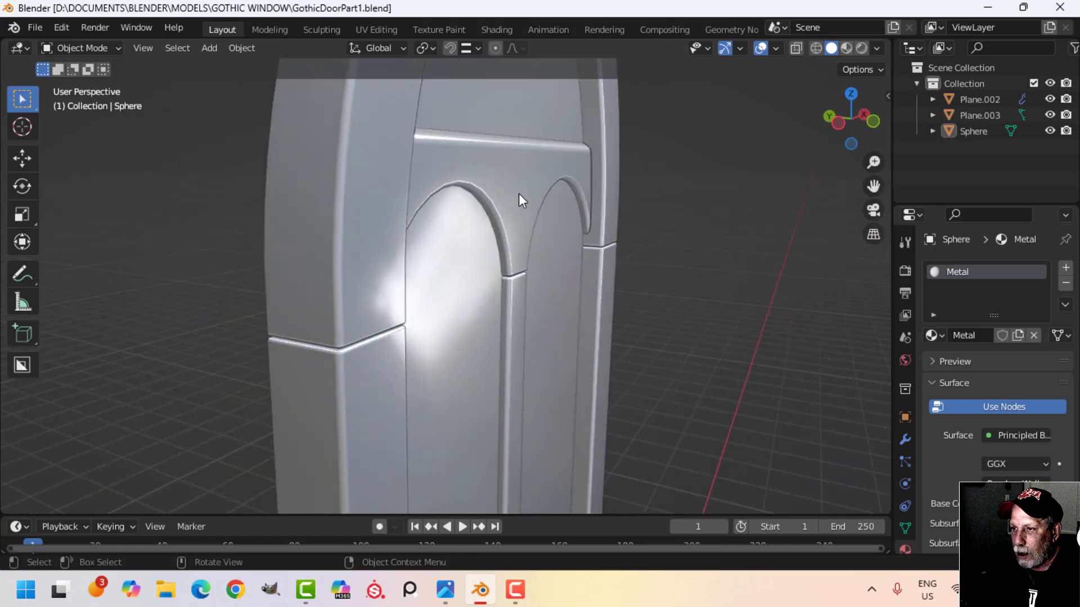
pyautogui.scroll(-4, 595, 259)
pyautogui.keyDown('shift'); pyautogui.moveTo(583, 438); pyautogui.dragTo(501, 242, button='middle'); pyautogui.keyUp('shift')
pyautogui.scroll(-5, 502, 242)
pyautogui.moveTo(502, 247); pyautogui.dragTo(533, 274, button='middle')
pyautogui.moveTo(533, 274)
pyautogui.keyDown('shift'); pyautogui.mouseDown(button='middle')
pyautogui.moveTo(535, 298)
pyautogui.moveTo(528, 291)
pyautogui.mouseUp(button='middle'); pyautogui.keyUp('shift')
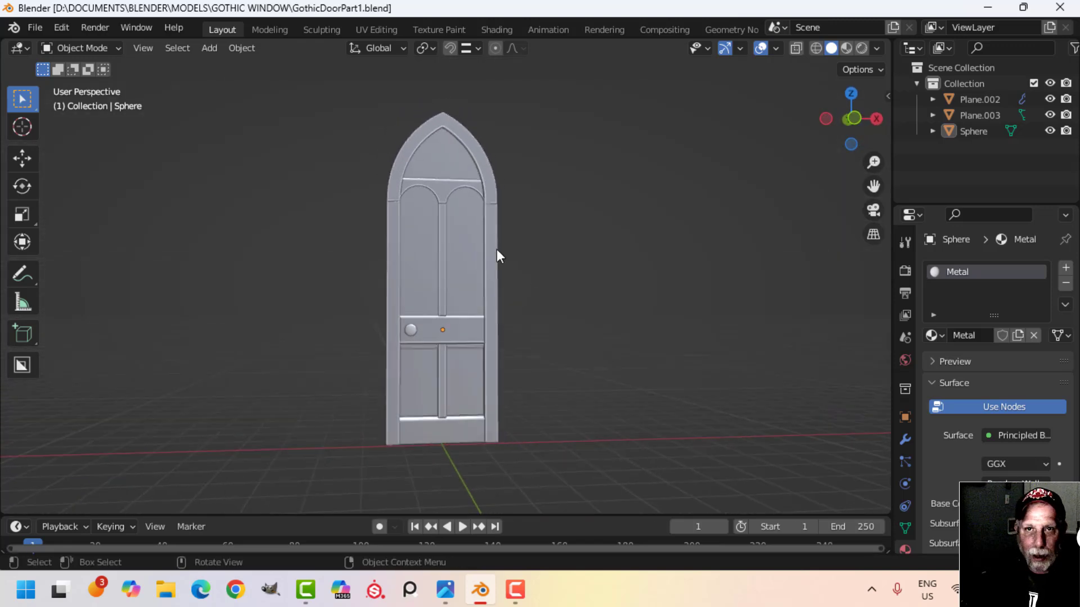
# - Switch to the image viewer to look at the three finished doors in 3Doors-studio.jpg
pyautogui.click(445, 589)
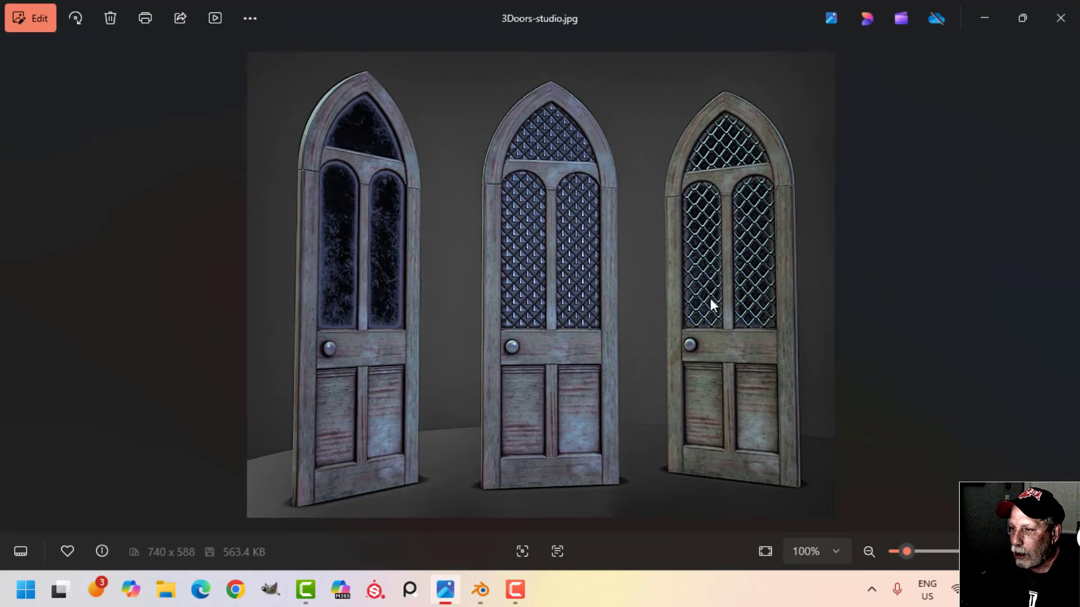